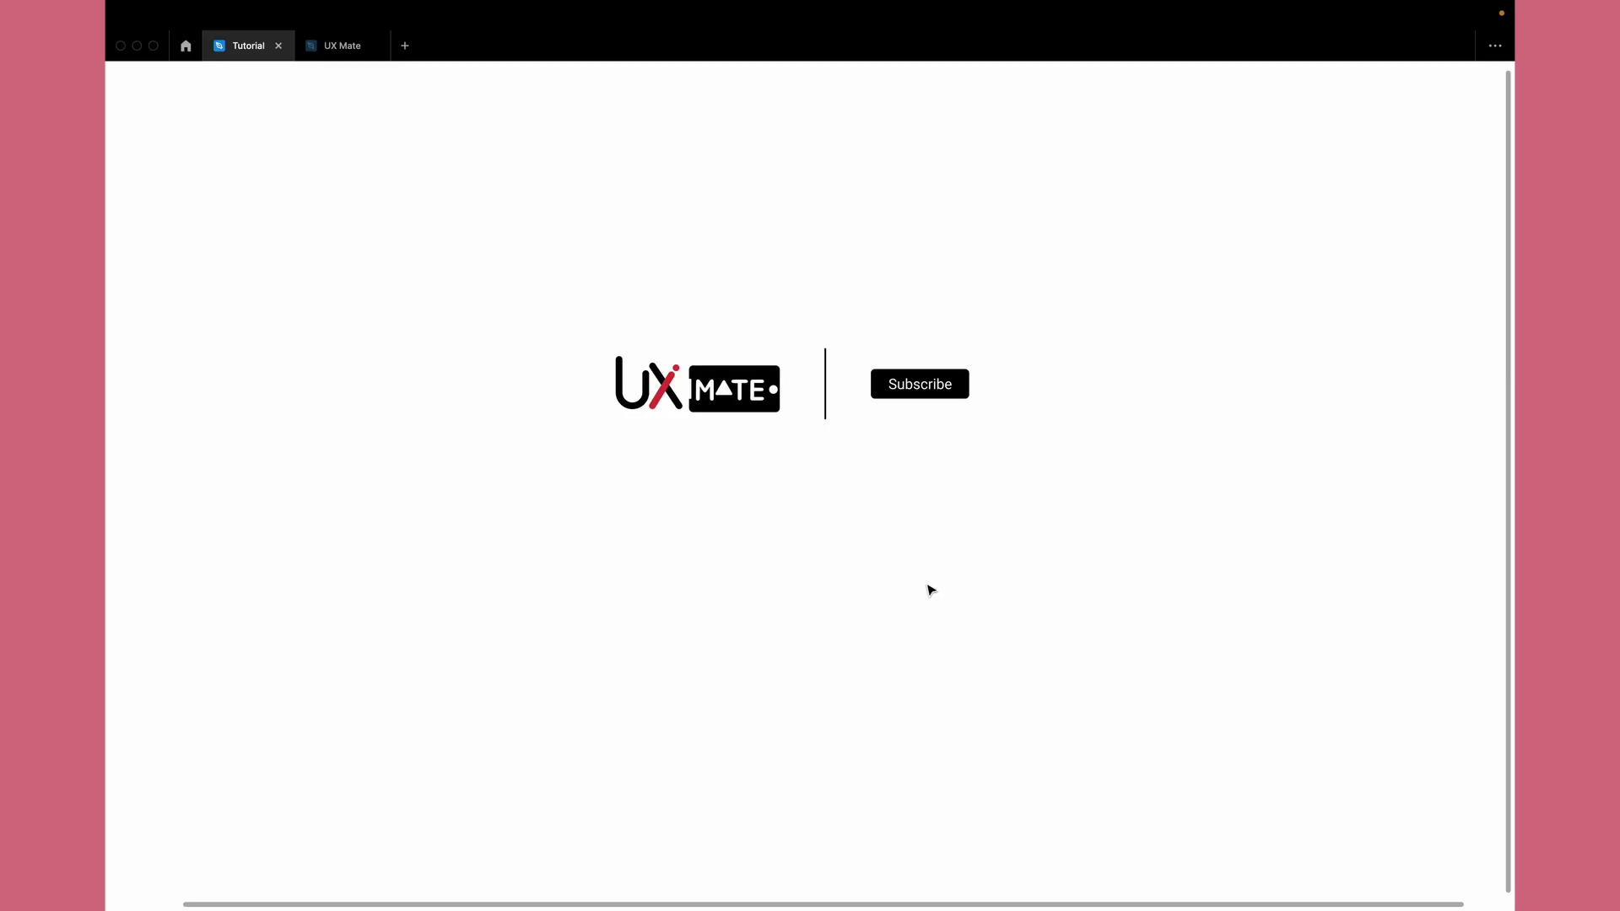
Step: Move the logo, divider line and Subscribe button together up near the upper edge of the Test frame
{"action": "scroll", "coordinate": [930, 590], "scroll_direction": "down", "scroll_amount": 5}
{"action": "left_click_drag", "start_coordinate": [658, 401], "coordinate": [1002, 540]}
{"action": "left_click_drag", "start_coordinate": [827, 469], "coordinate": [827, 349]}
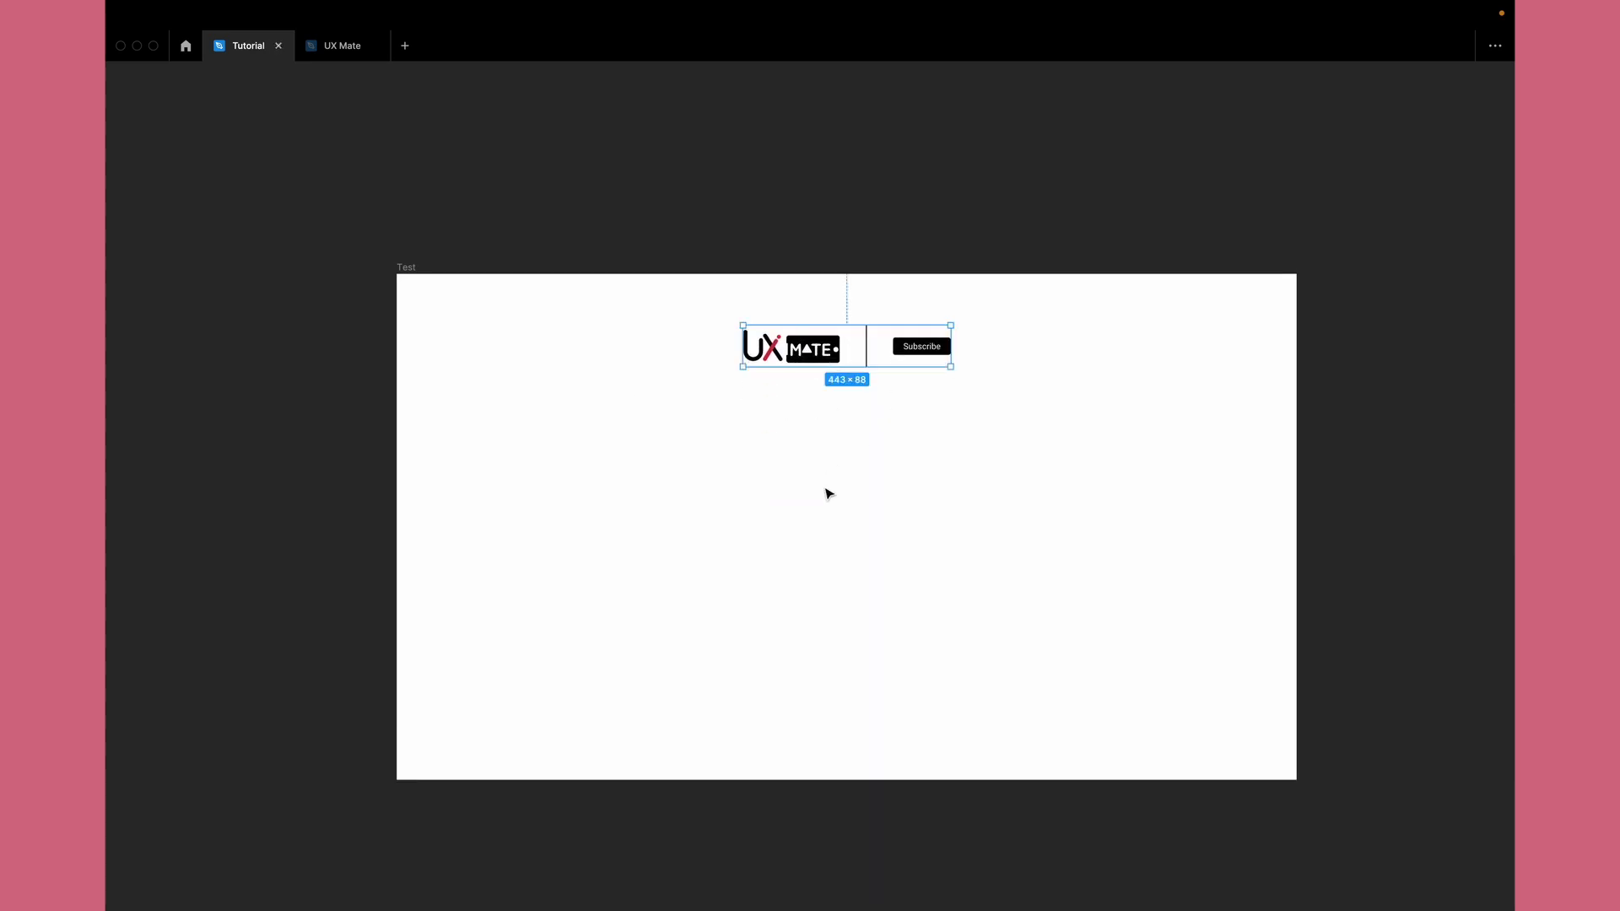
{"action": "left_click", "coordinate": [830, 506]}
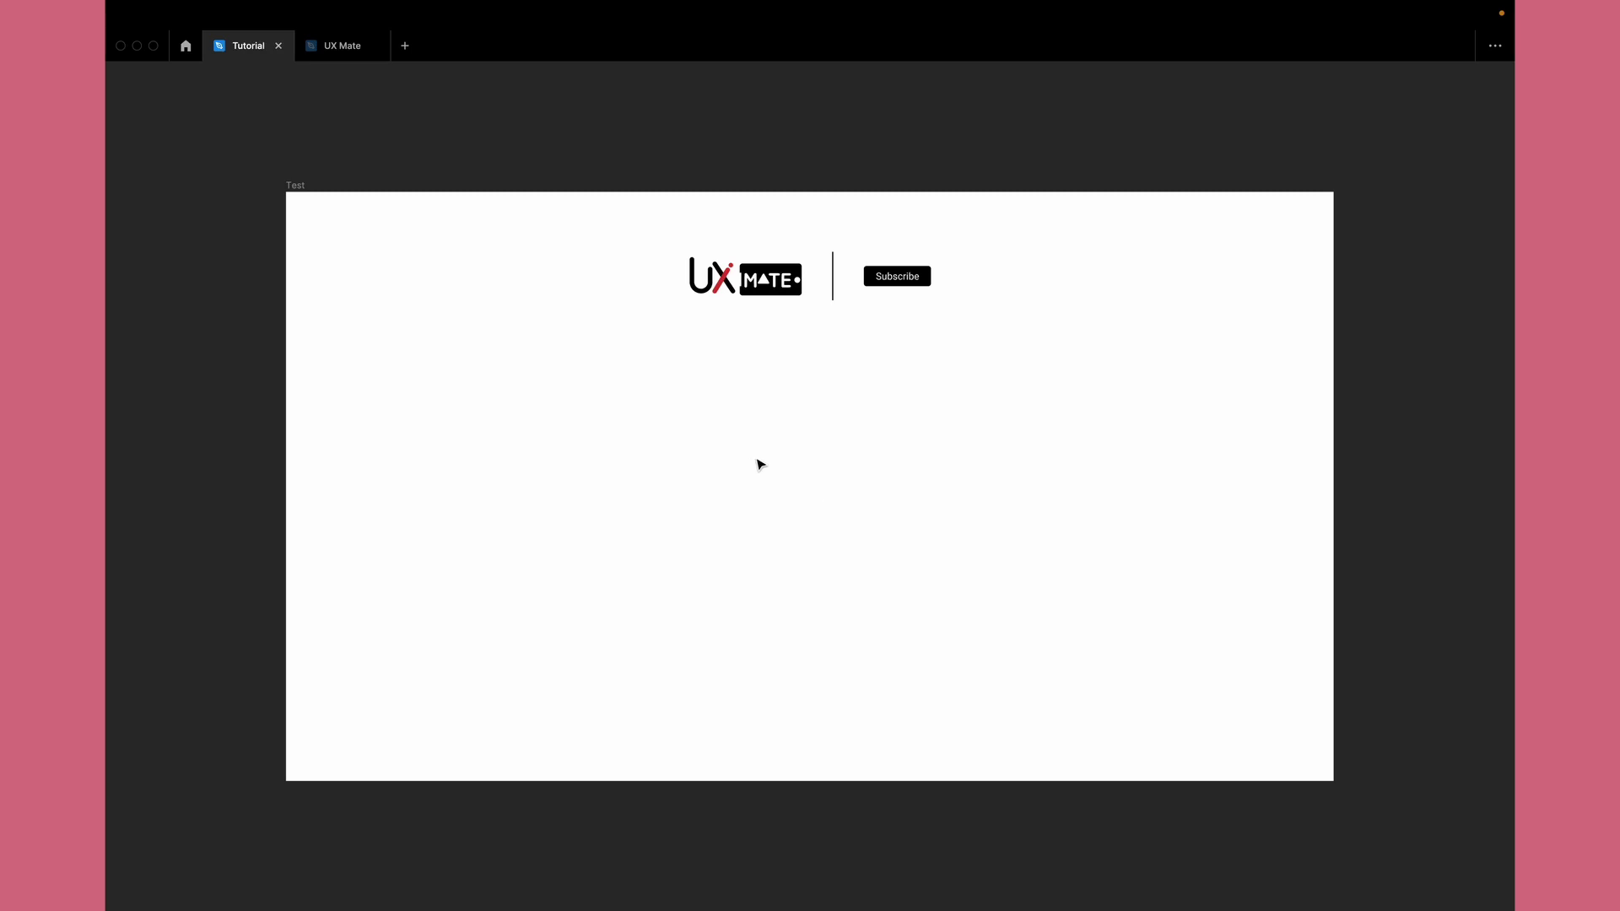
Step: Show the interface and draw a 60 × 60 circle with the Ellipse tool in the middle area of the Test frame
{"action": "key", "text": "super+backslash"}
{"action": "left_click", "coordinate": [242, 84]}
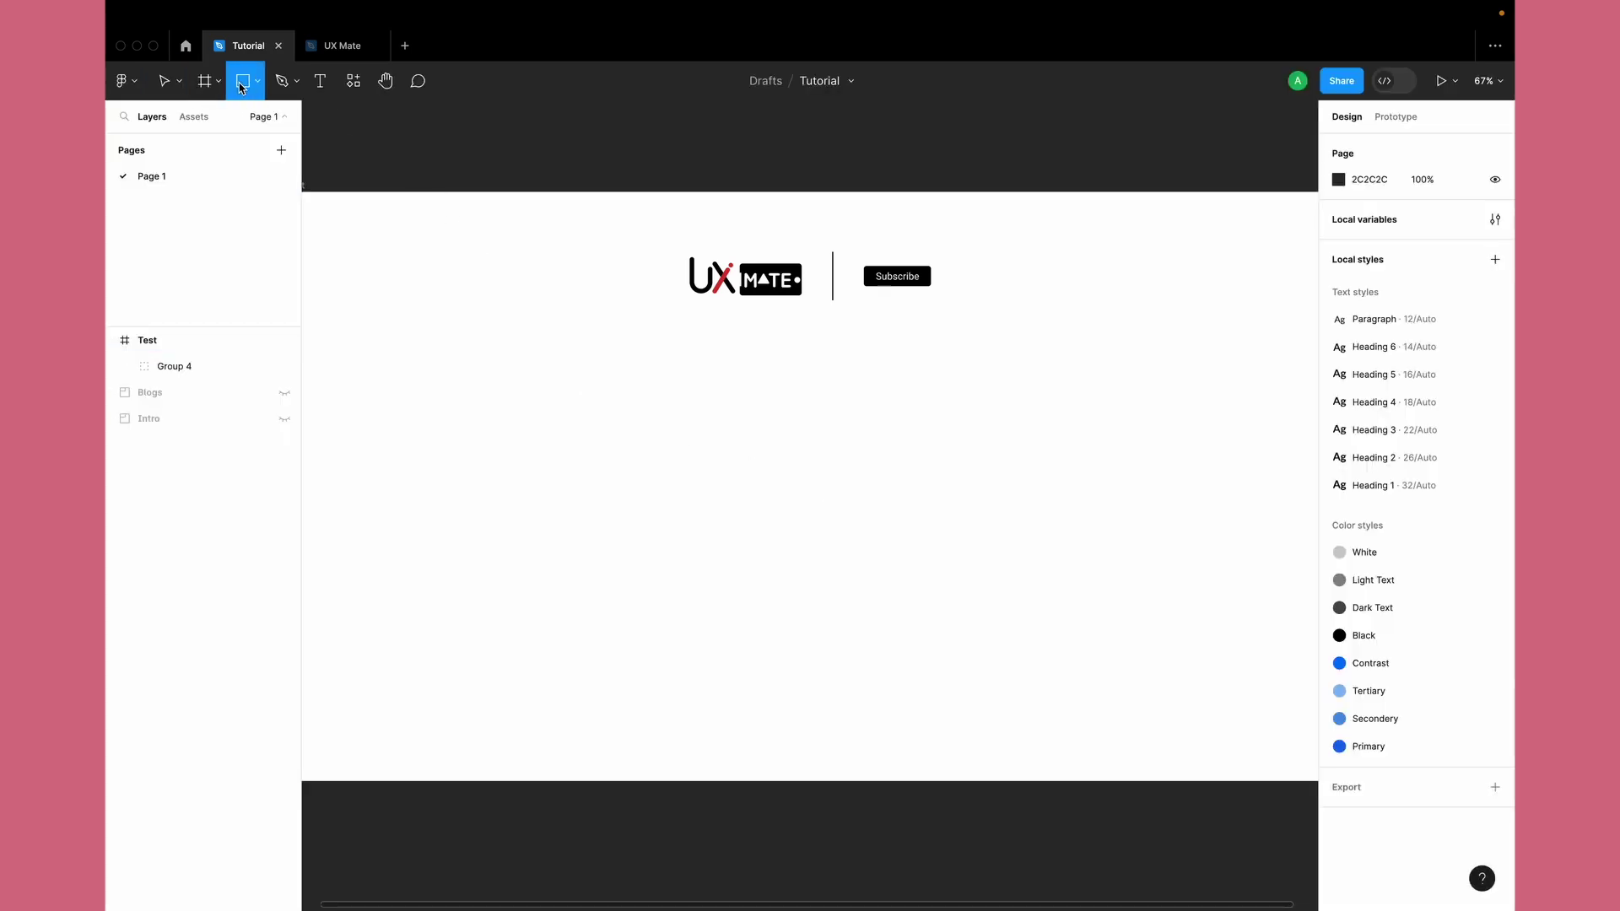
{"action": "left_click", "coordinate": [257, 82]}
{"action": "left_click", "coordinate": [221, 175]}
{"action": "mouse_move", "coordinate": [690, 498]}
{"action": "left_mouse_down"}
{"action": "mouse_move", "coordinate": [724, 532]}
{"action": "mouse_move", "coordinate": [710, 496]}
{"action": "left_mouse_up"}
{"action": "scroll", "coordinate": [710, 498], "scroll_direction": "up", "scroll_amount": 5}
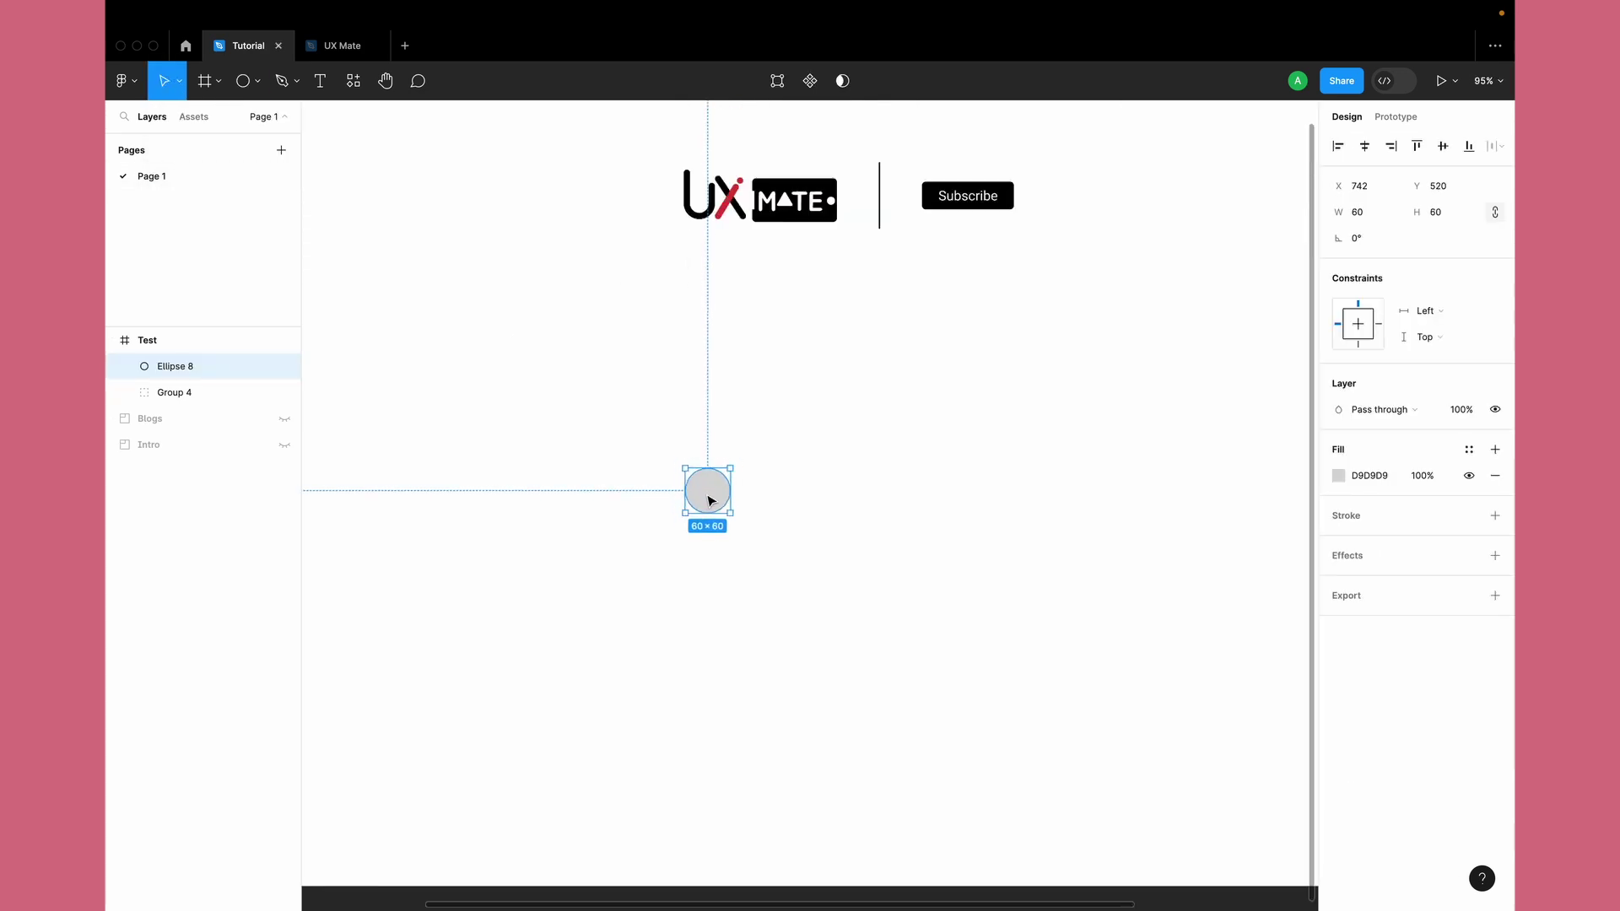
{"action": "scroll", "coordinate": [710, 502], "scroll_direction": "down", "scroll_amount": 4}
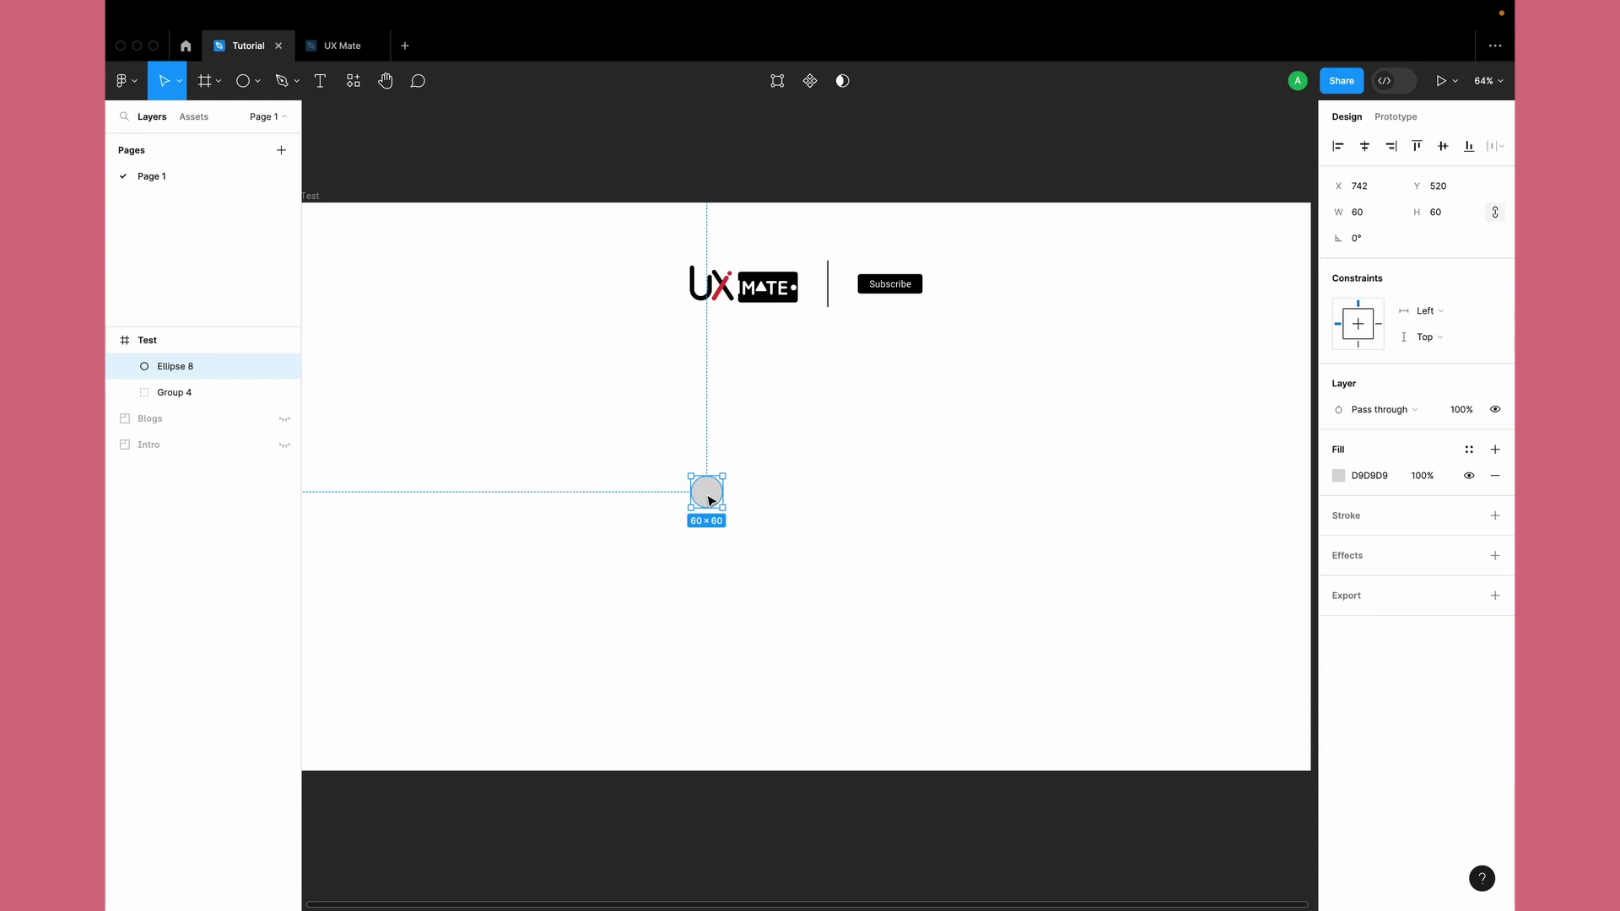
{"action": "scroll", "coordinate": [709, 498], "scroll_direction": "up", "scroll_amount": 3}
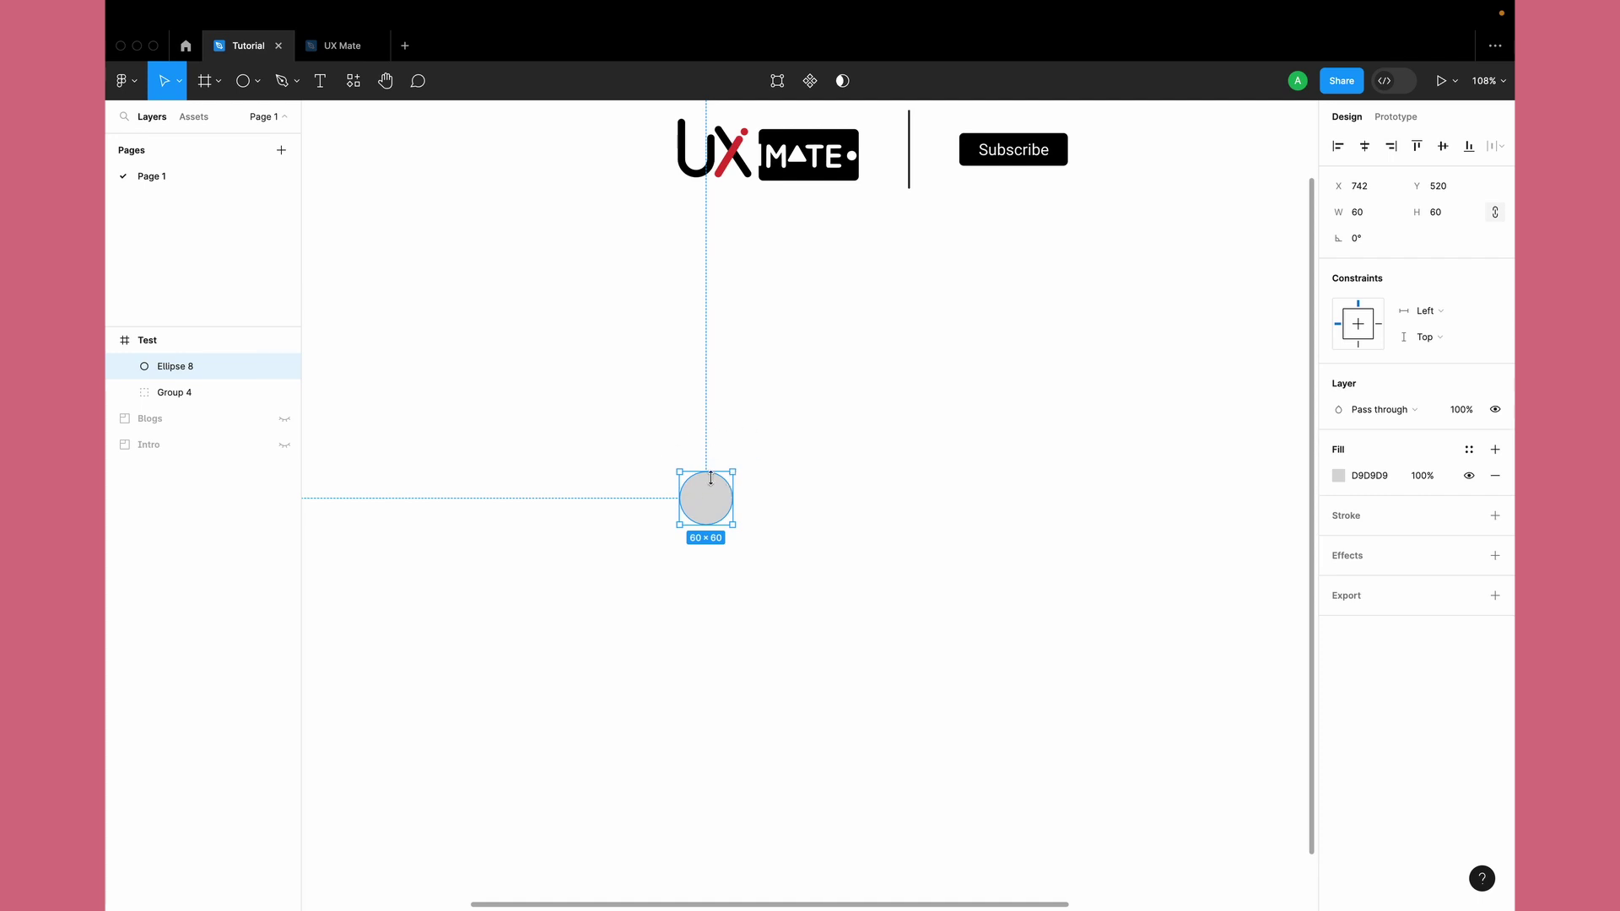
Step: Duplicate the circle to its right with a gap of about 43 and wrap both circles in a horizontal auto layout
{"action": "left_click_drag", "start_coordinate": [710, 493], "coordinate": [799, 495]}
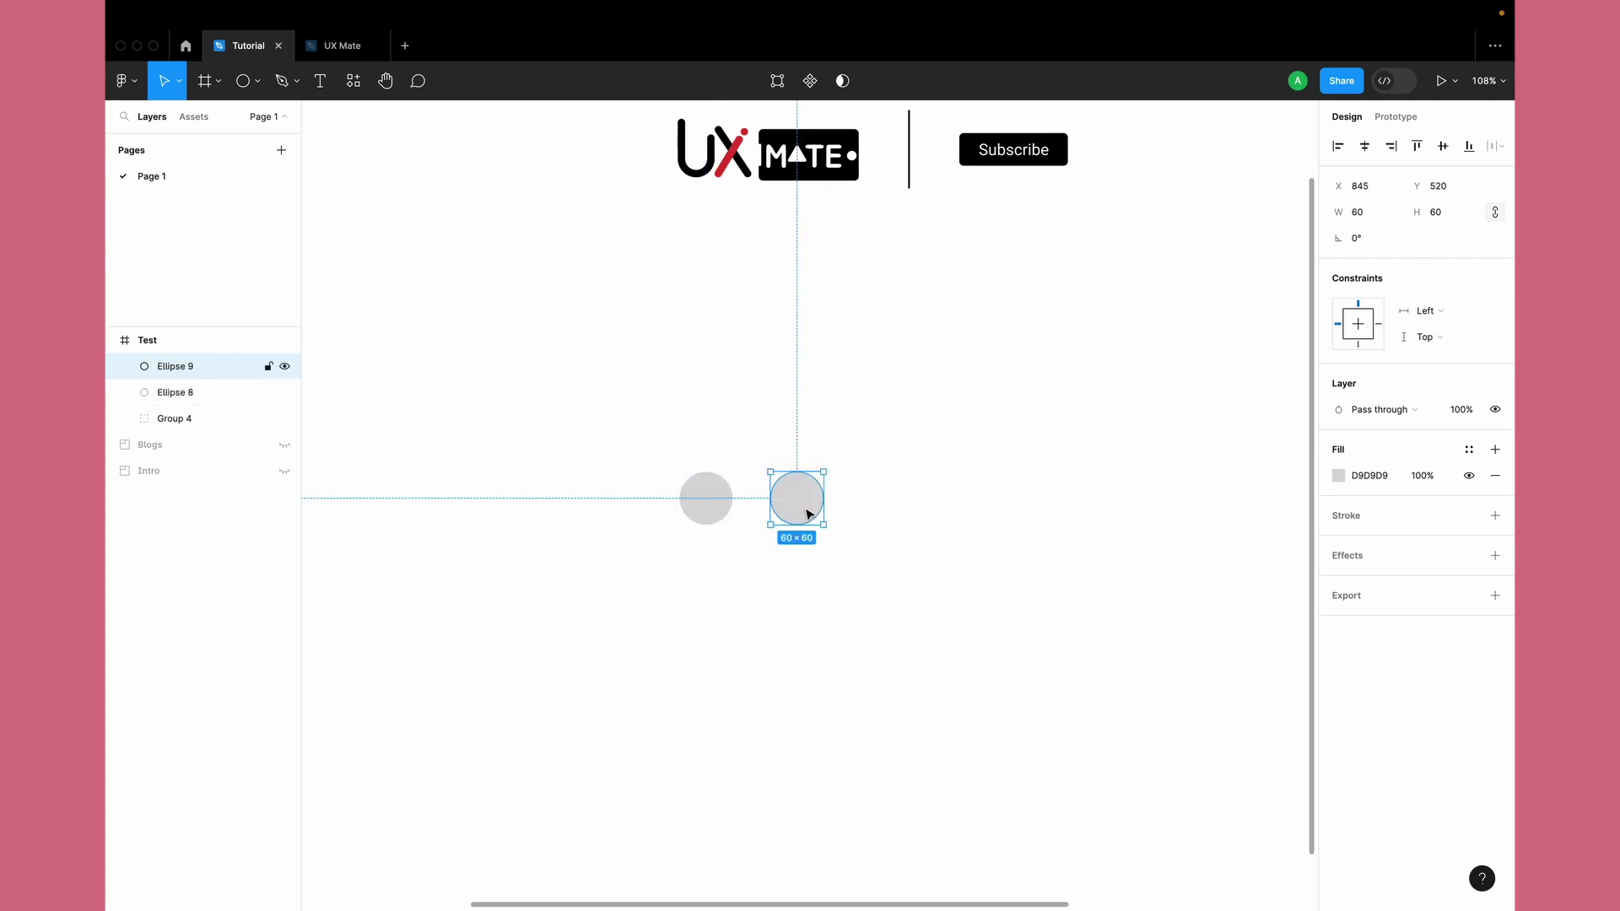
{"action": "left_click", "coordinate": [713, 501], "text": "shift"}
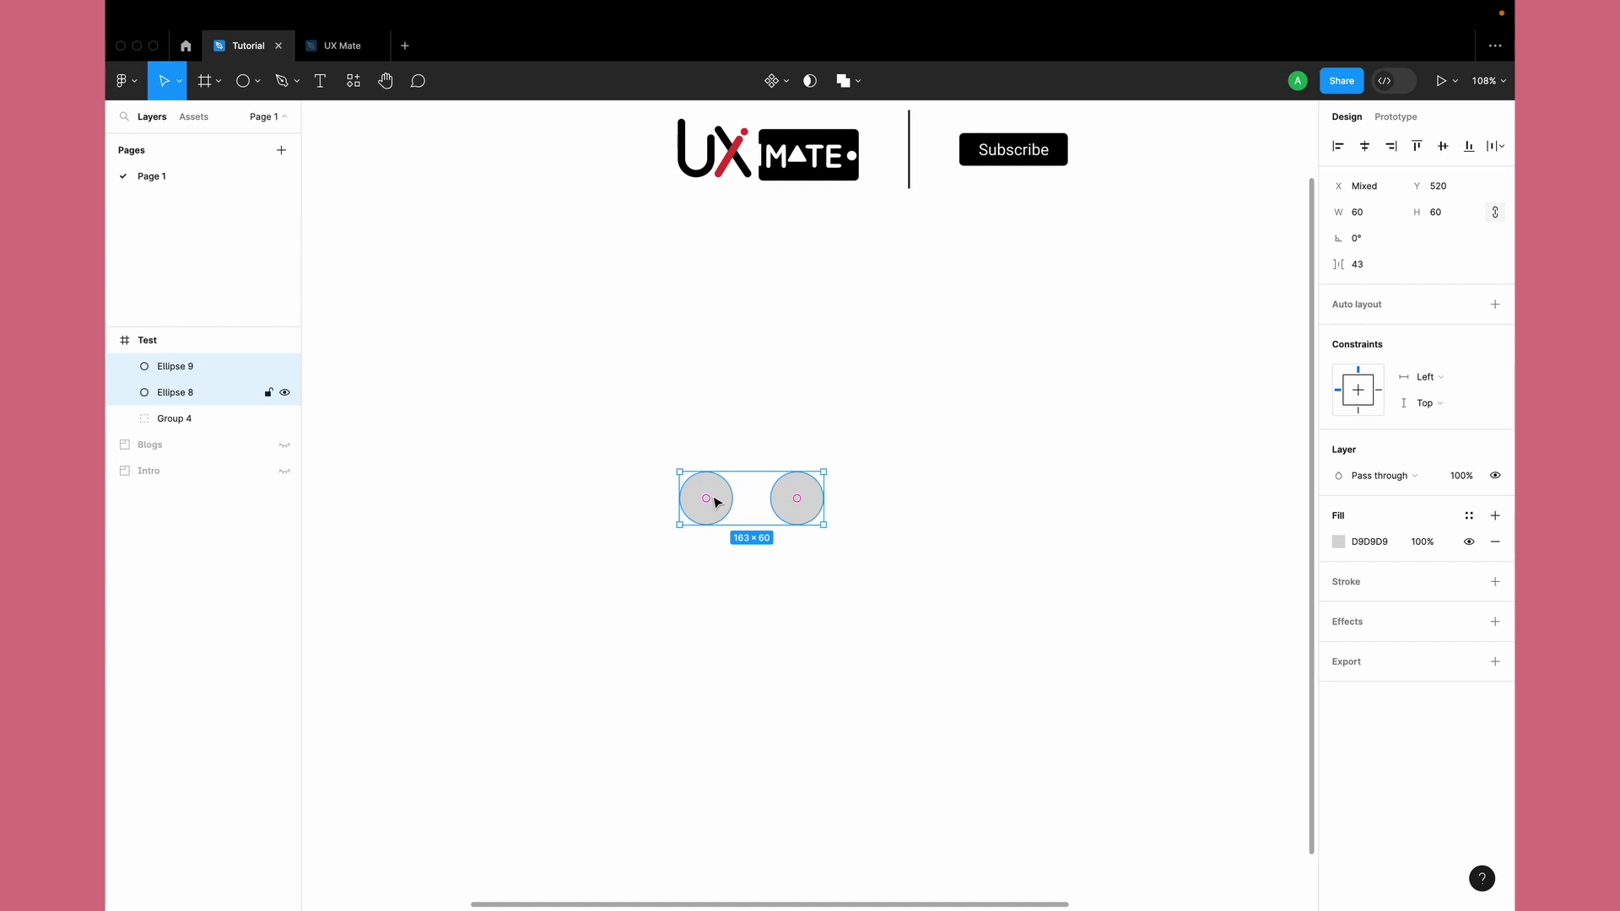
{"action": "key", "text": "shift+a"}
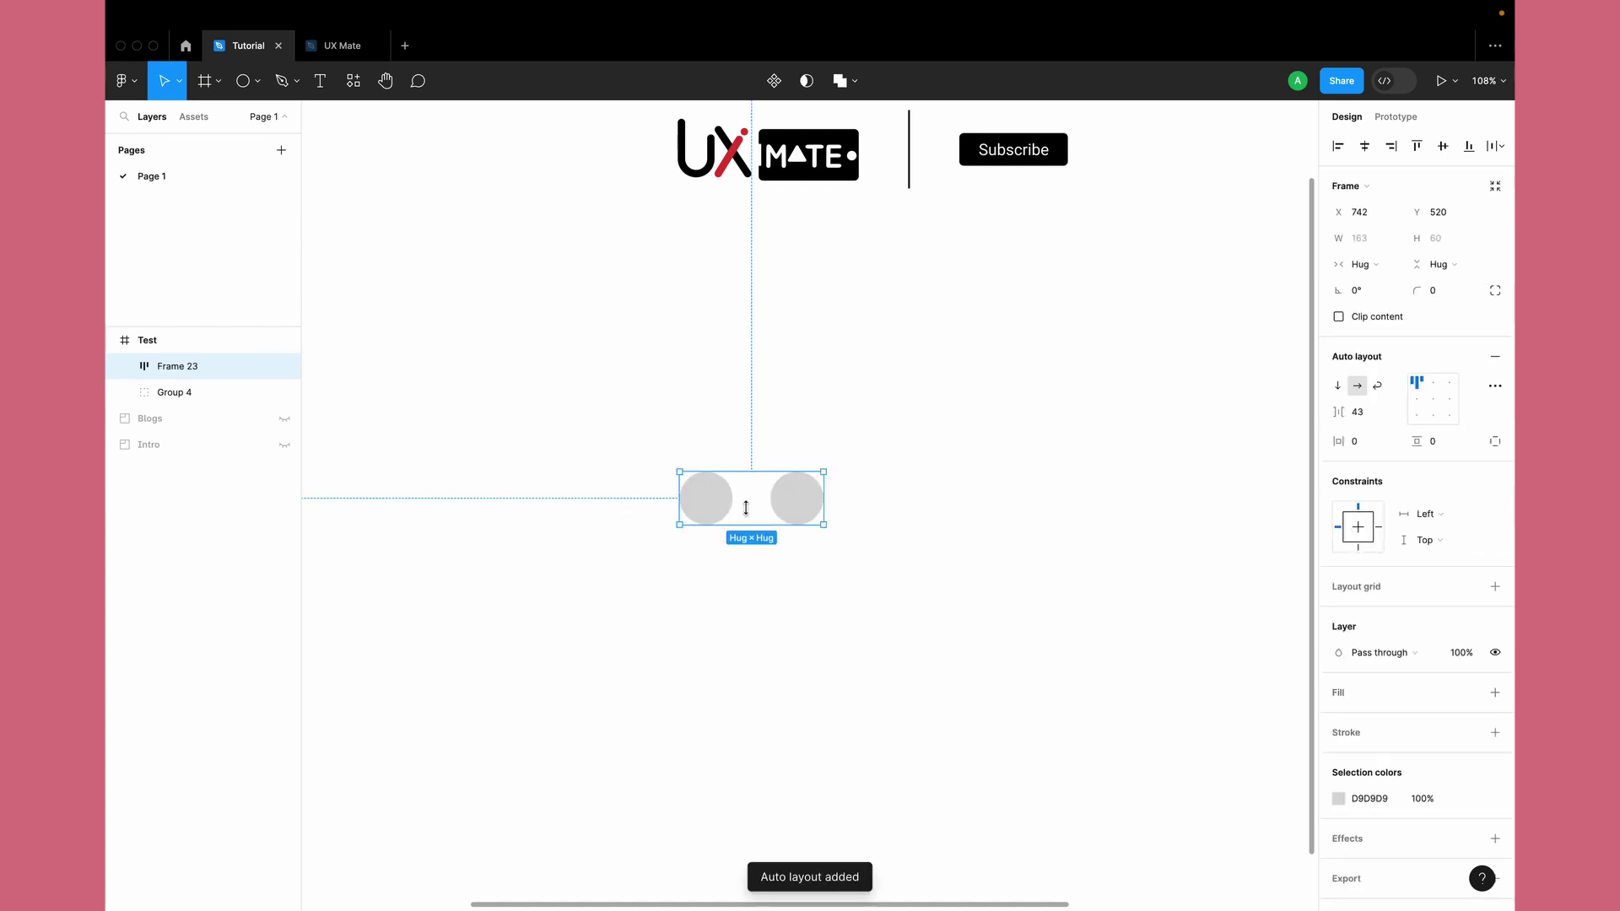
Step: Duplicate the second circle inside the auto layout frame to make a third one
{"action": "double_click", "coordinate": [800, 504]}
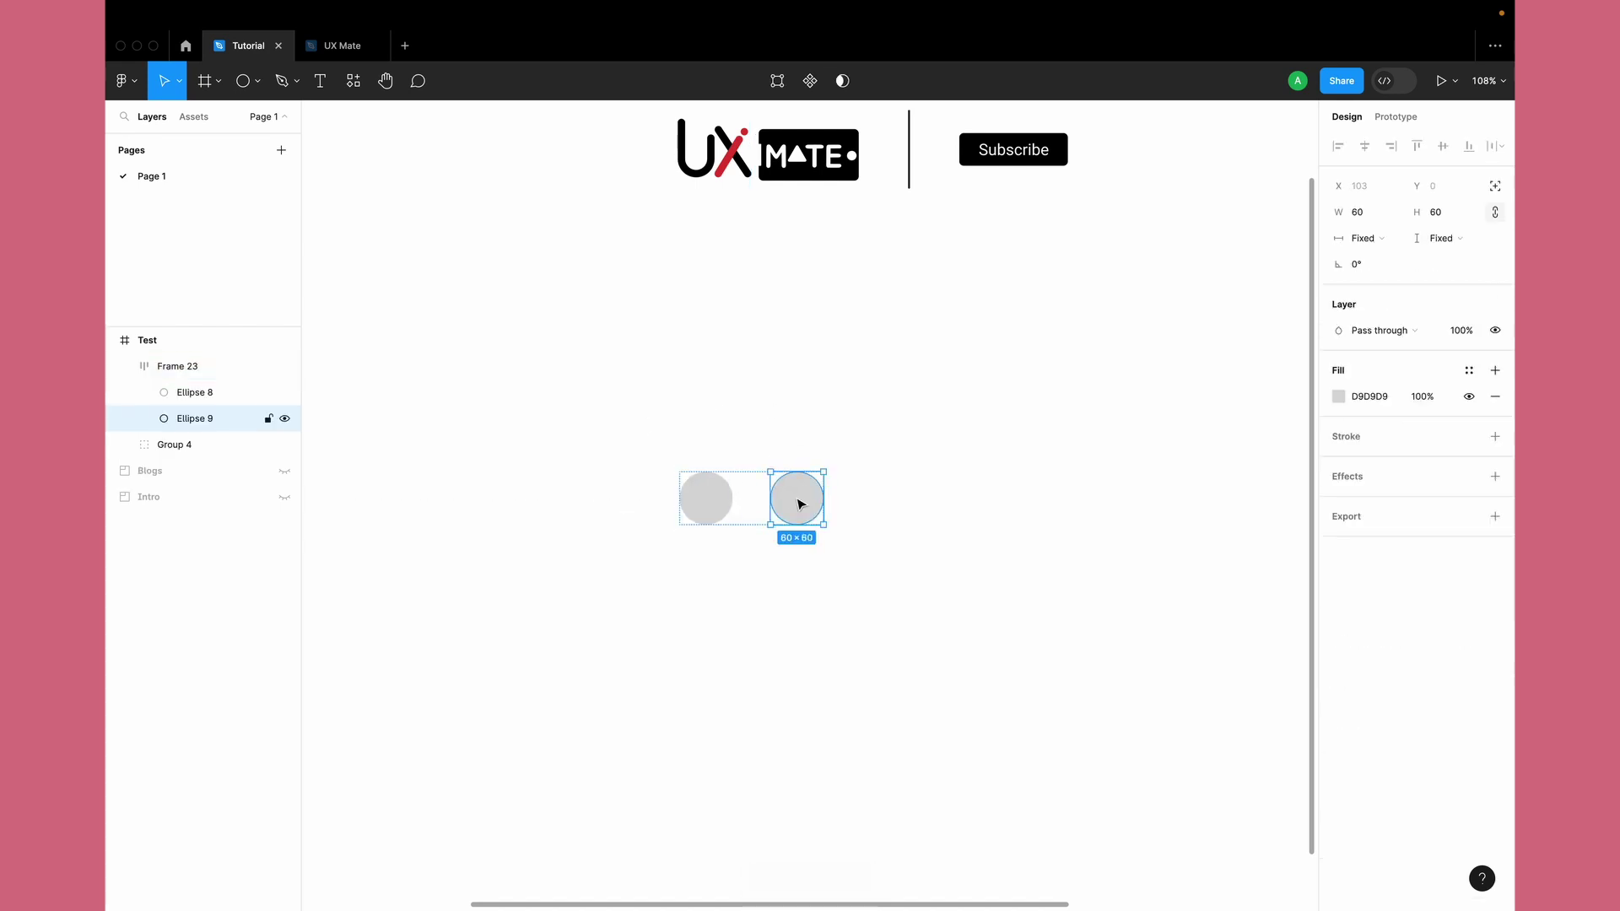
{"action": "key", "text": "ctrl+d"}
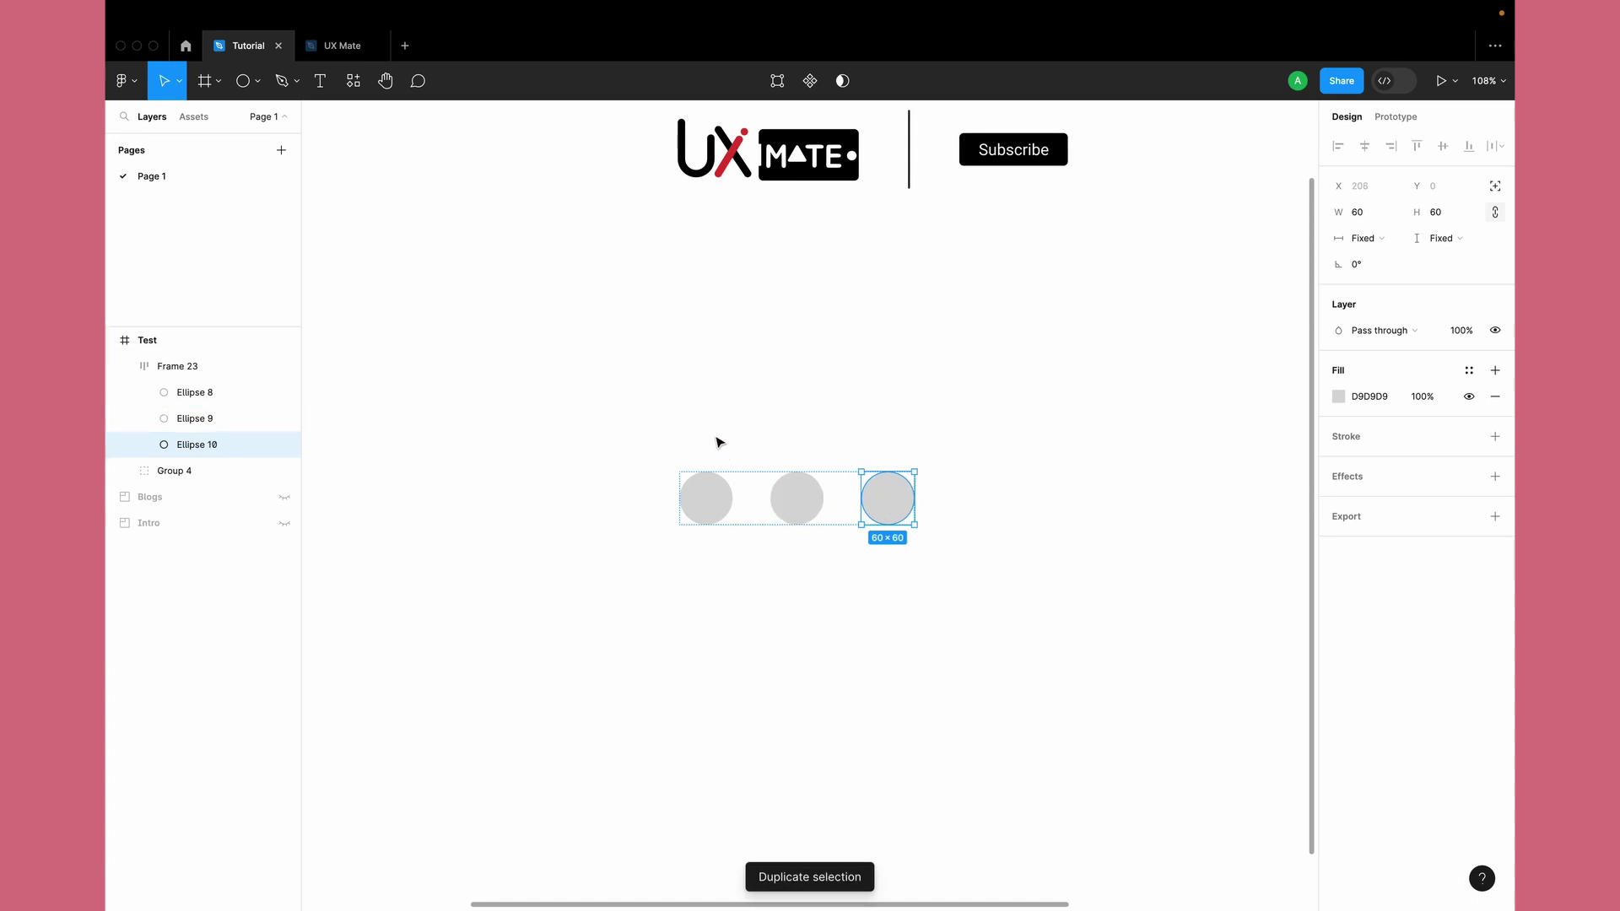
{"action": "left_click", "coordinate": [712, 488]}
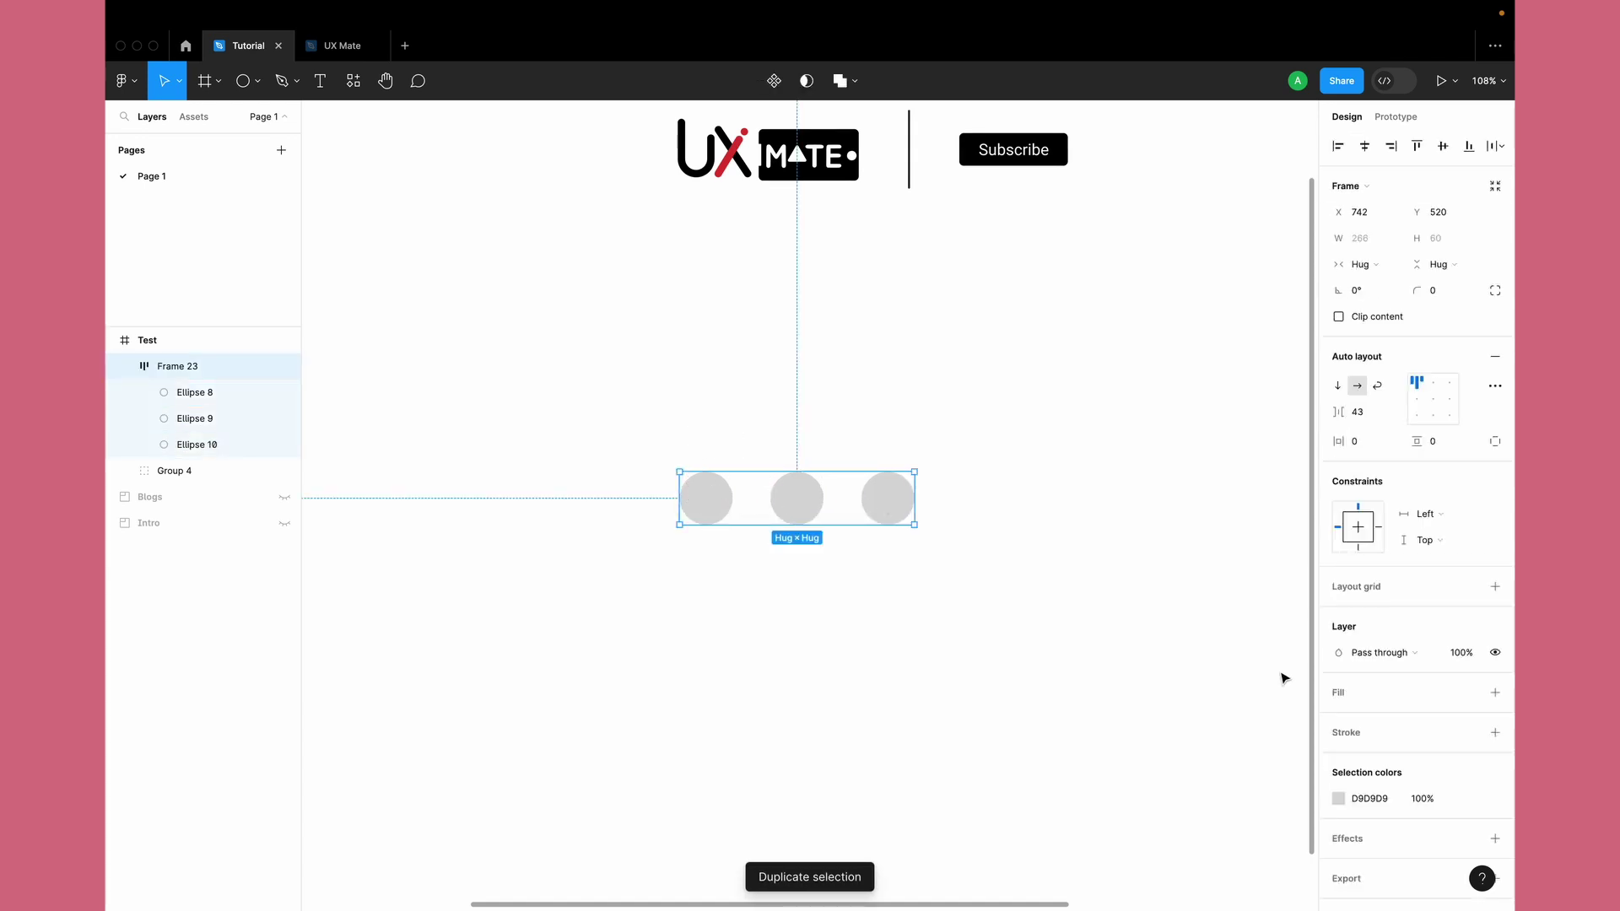
Step: Shrink the middle circle to 16 × 16 and set the auto layout frame's alignment to center
{"action": "left_click", "coordinate": [810, 504]}
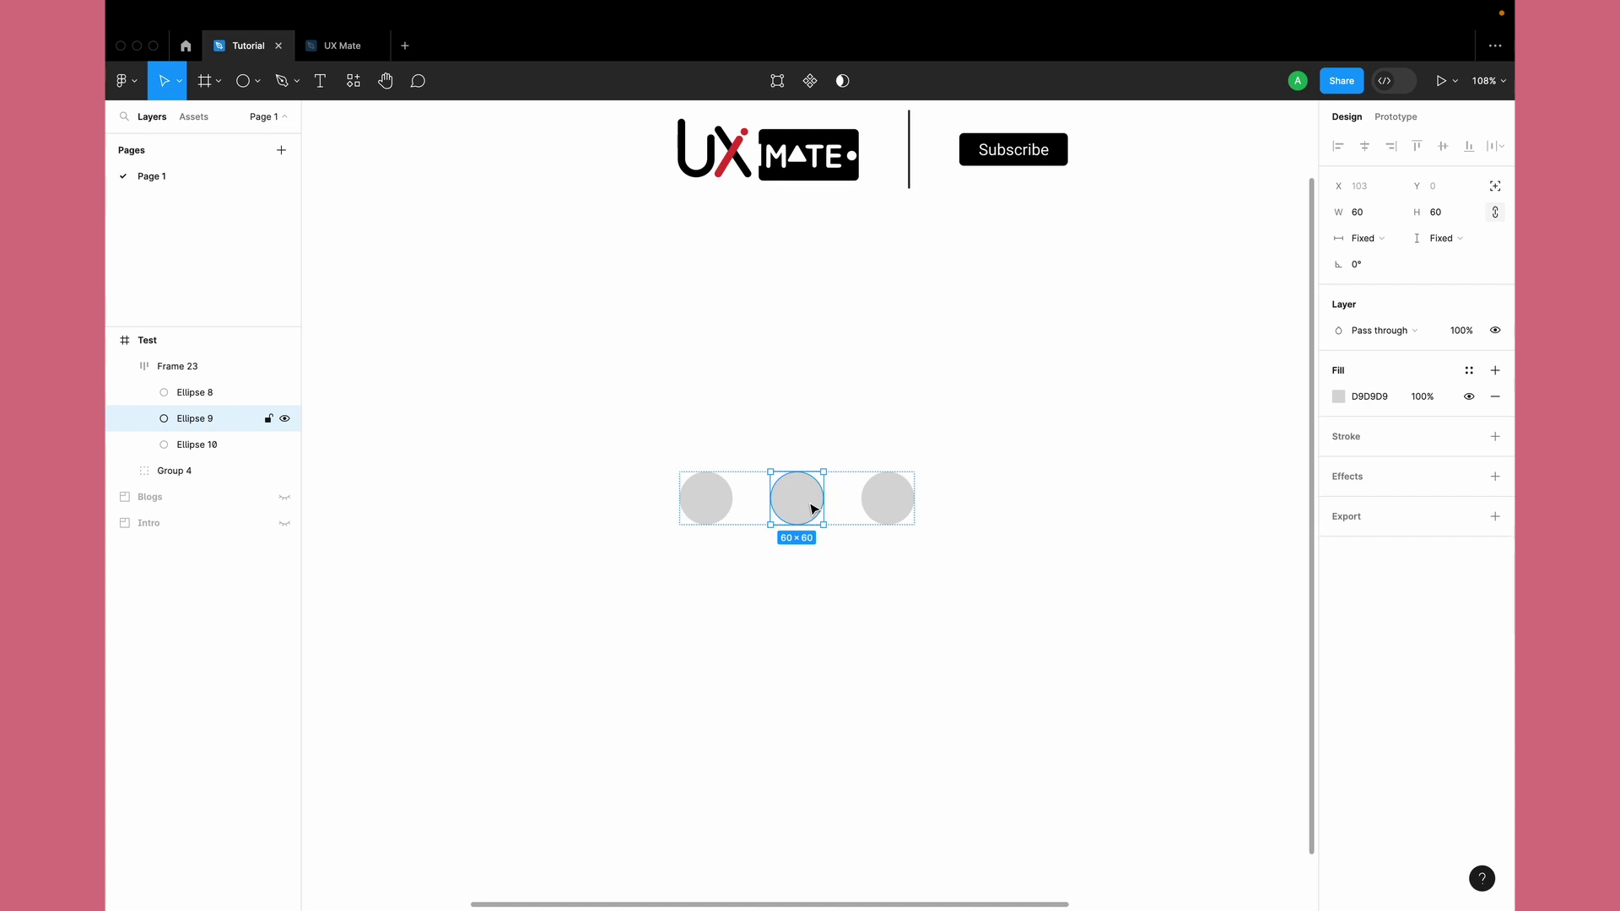
{"action": "left_click_drag", "start_coordinate": [823, 524], "coordinate": [803, 503]}
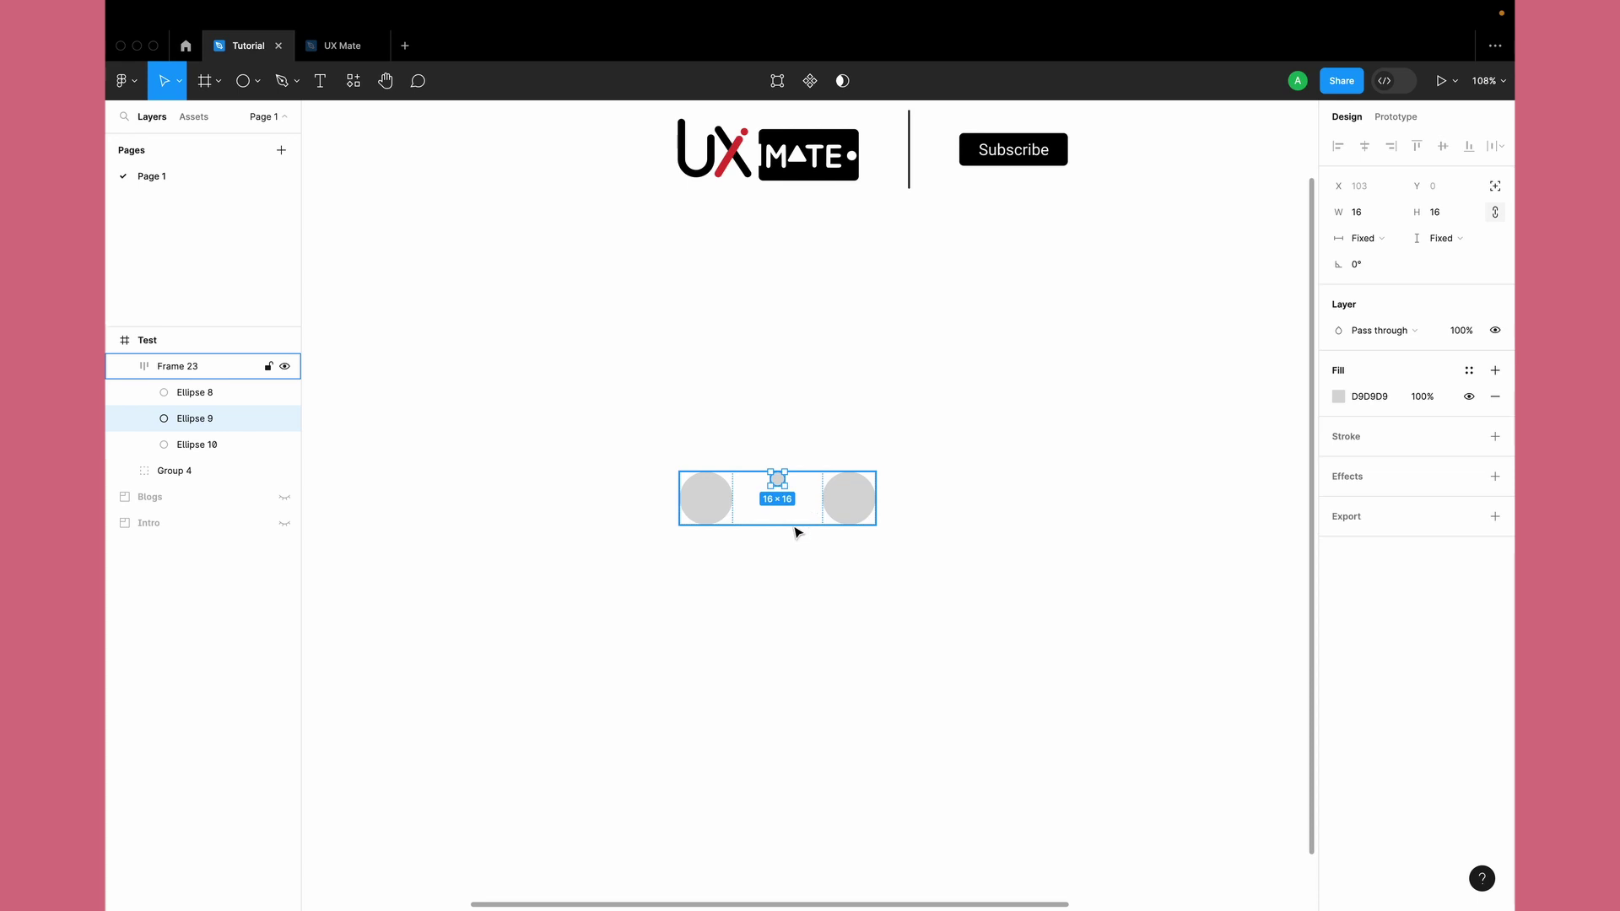
{"action": "left_click", "coordinate": [799, 530]}
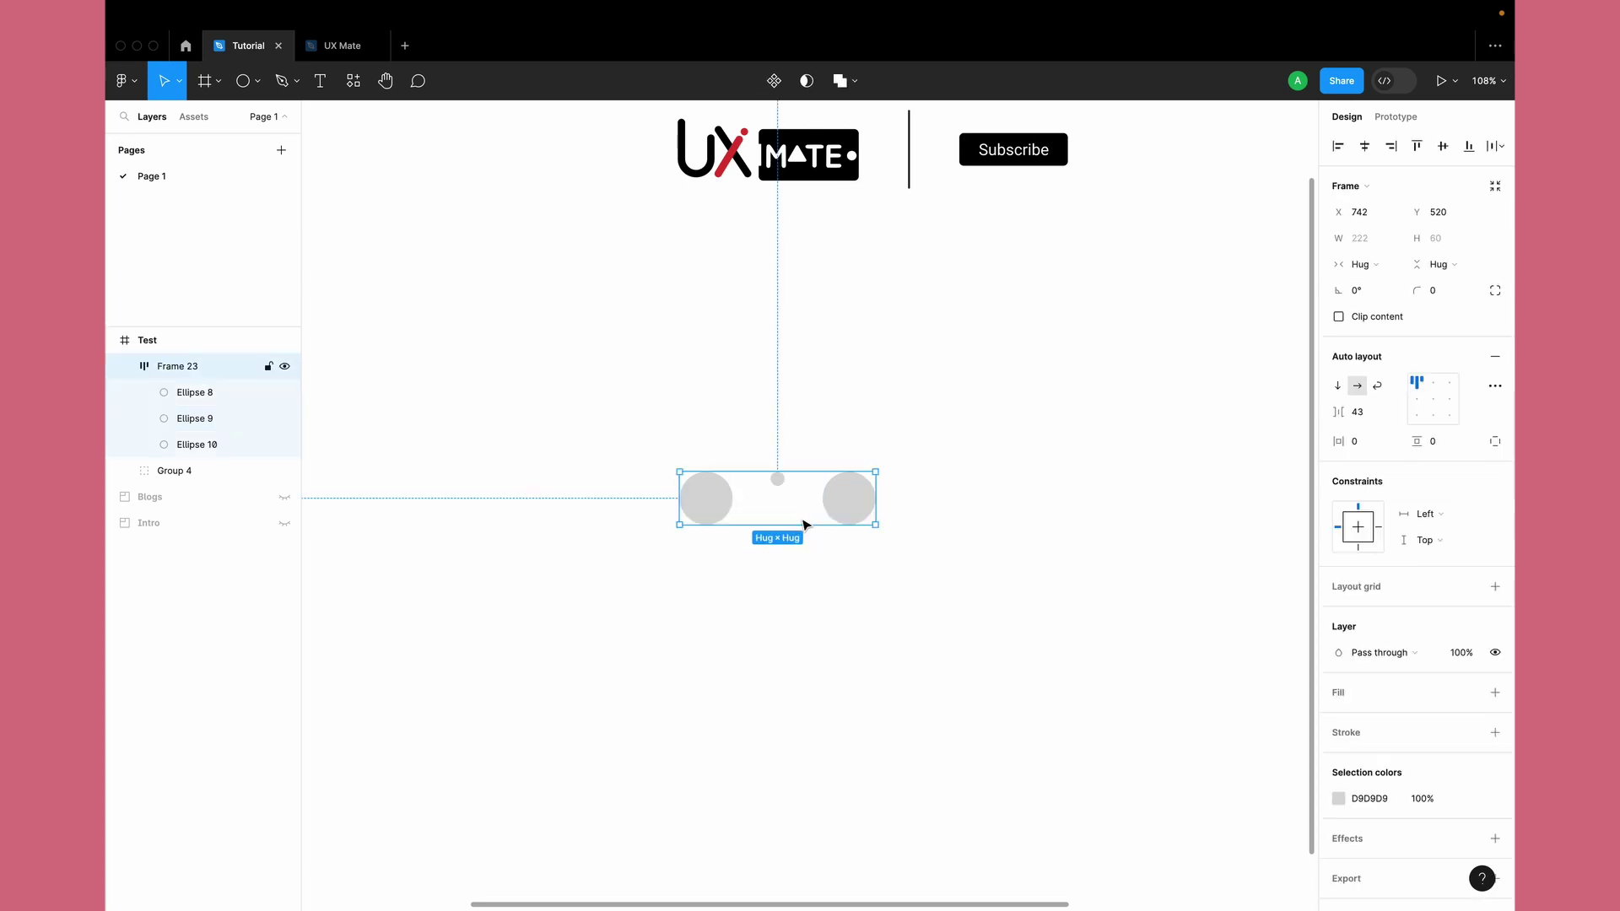
{"action": "left_click", "coordinate": [1434, 399]}
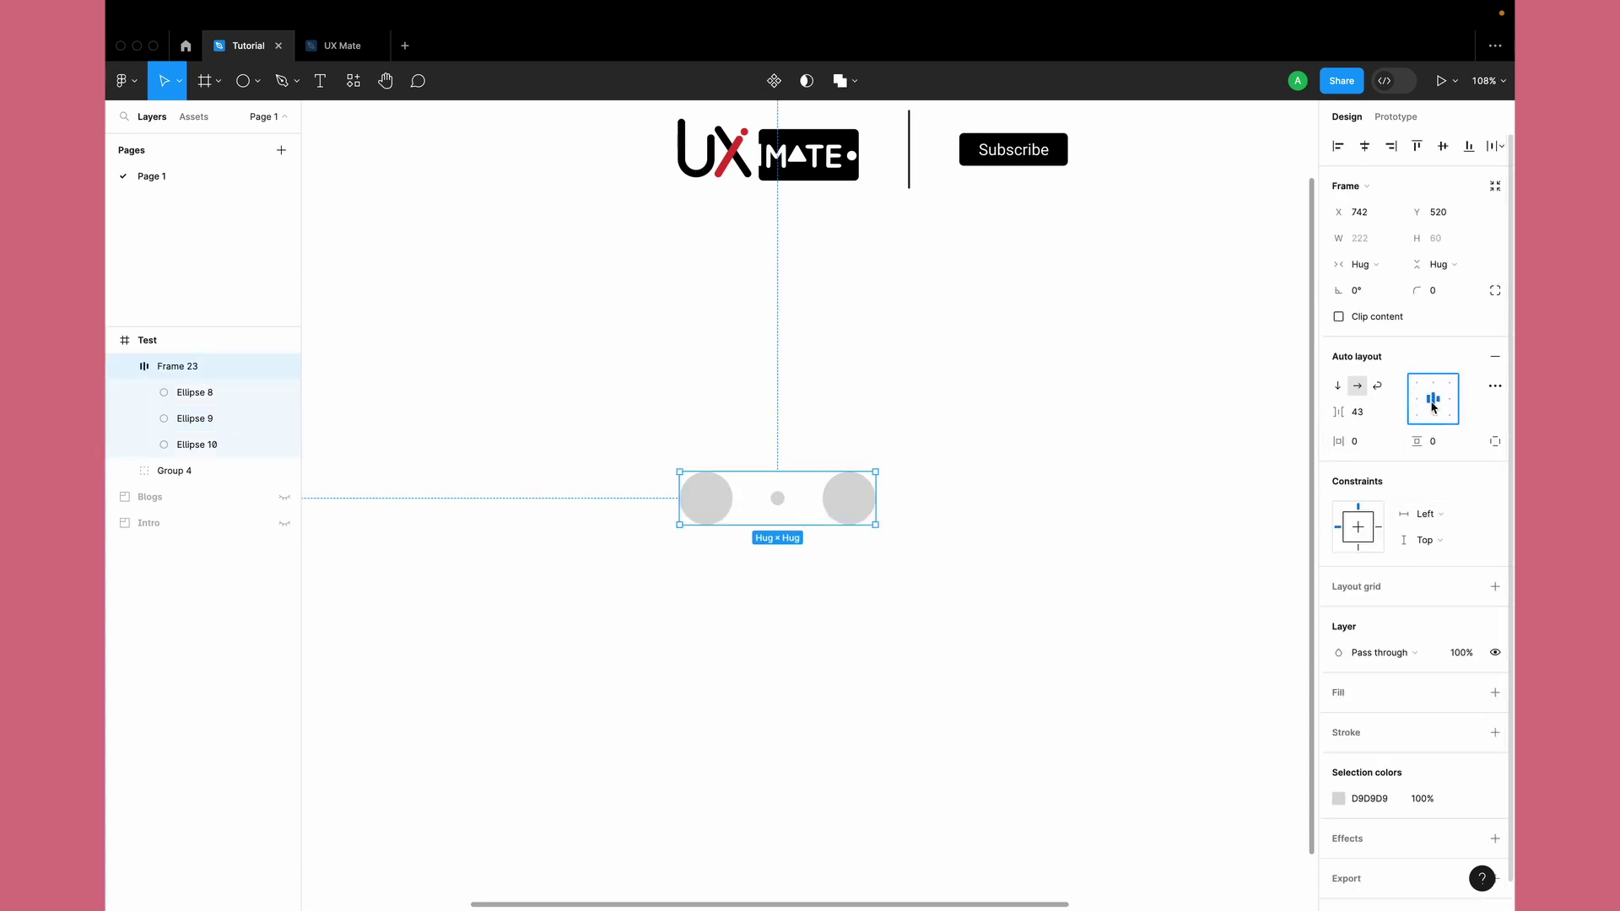
{"action": "left_click", "coordinate": [772, 635]}
{"action": "left_click", "coordinate": [864, 510]}
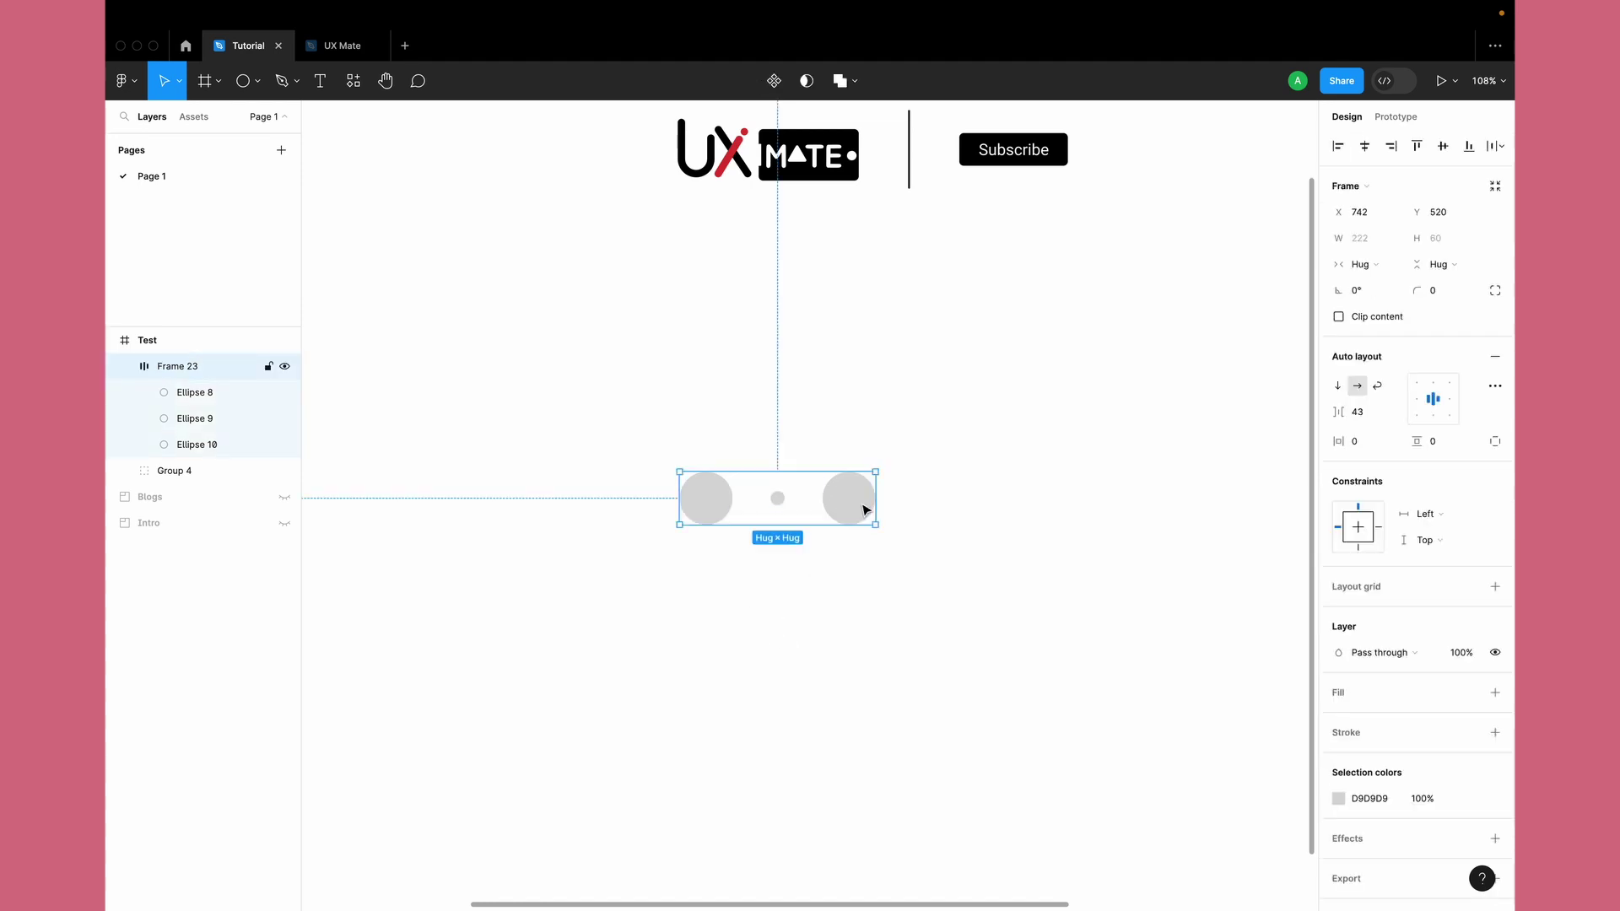
{"action": "left_click_drag", "start_coordinate": [878, 463], "coordinate": [842, 419]}
{"action": "key", "text": "ctrl+z"}
{"action": "left_click", "coordinate": [766, 538]}
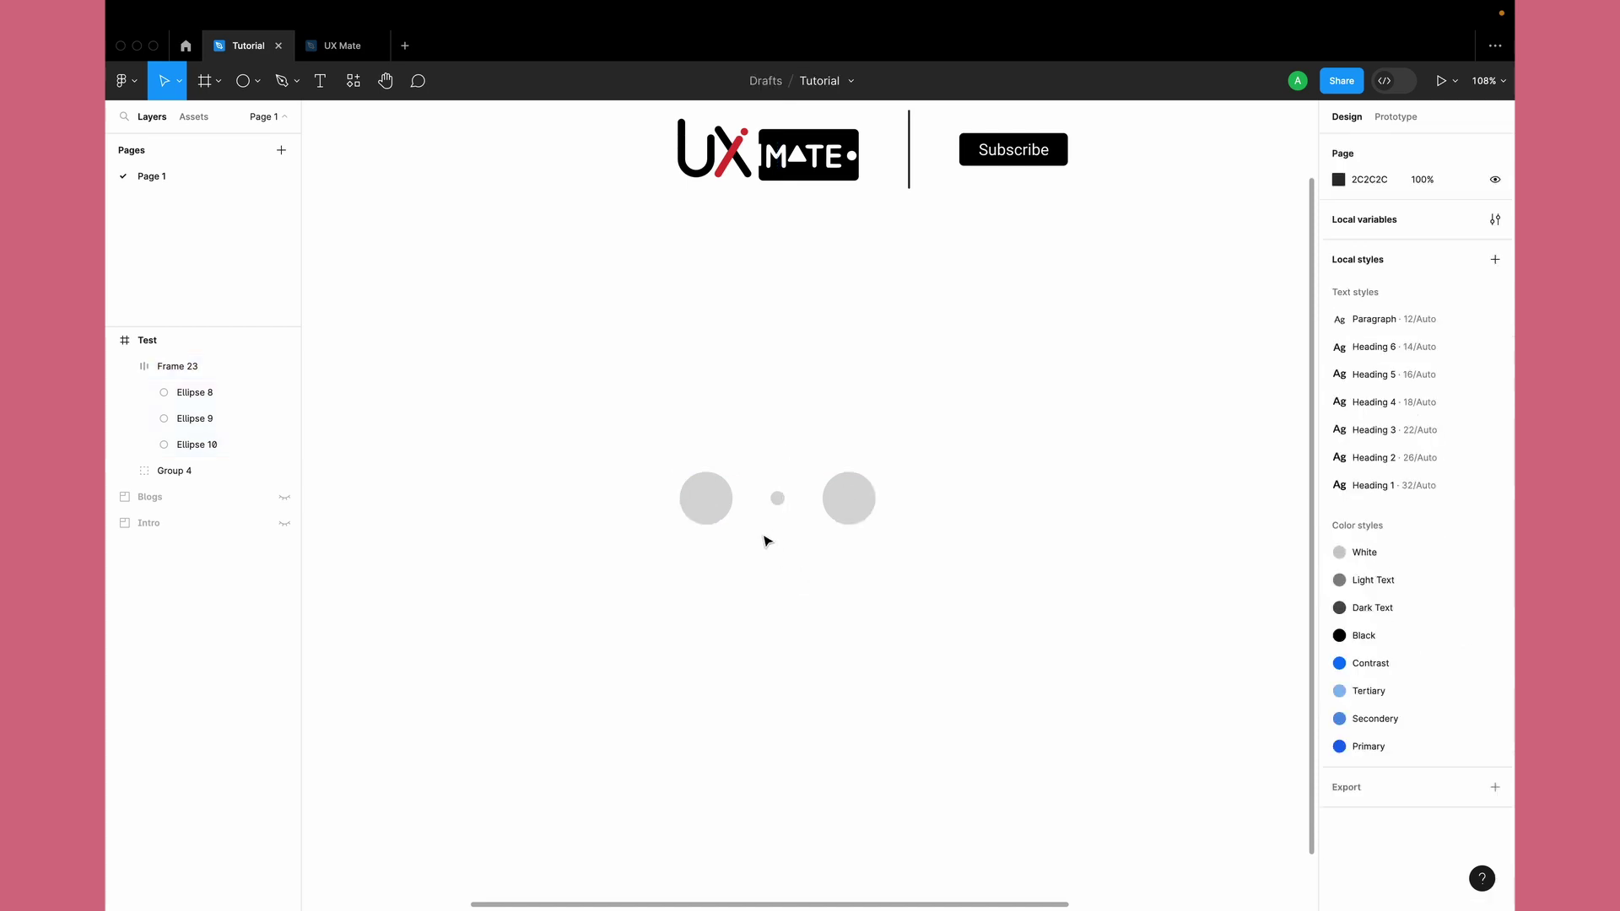
Step: Change the fill of the first large circle in the row to black (000000)
{"action": "scroll", "coordinate": [766, 538], "scroll_direction": "up", "scroll_amount": 5}
{"action": "left_click", "coordinate": [696, 496]}
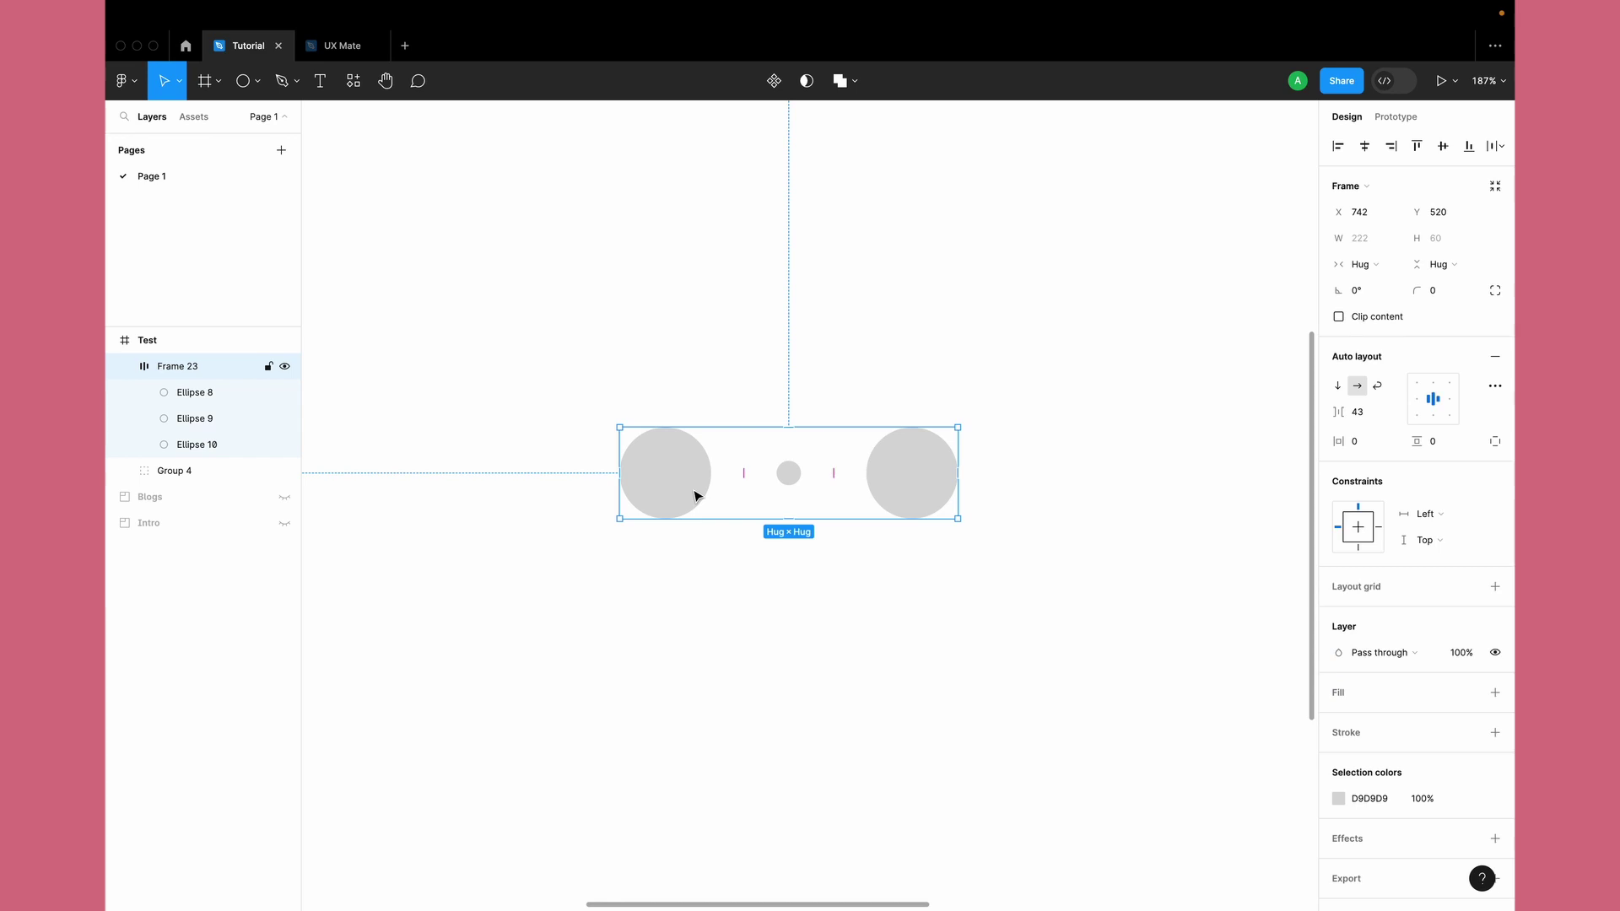
{"action": "left_click", "coordinate": [914, 481]}
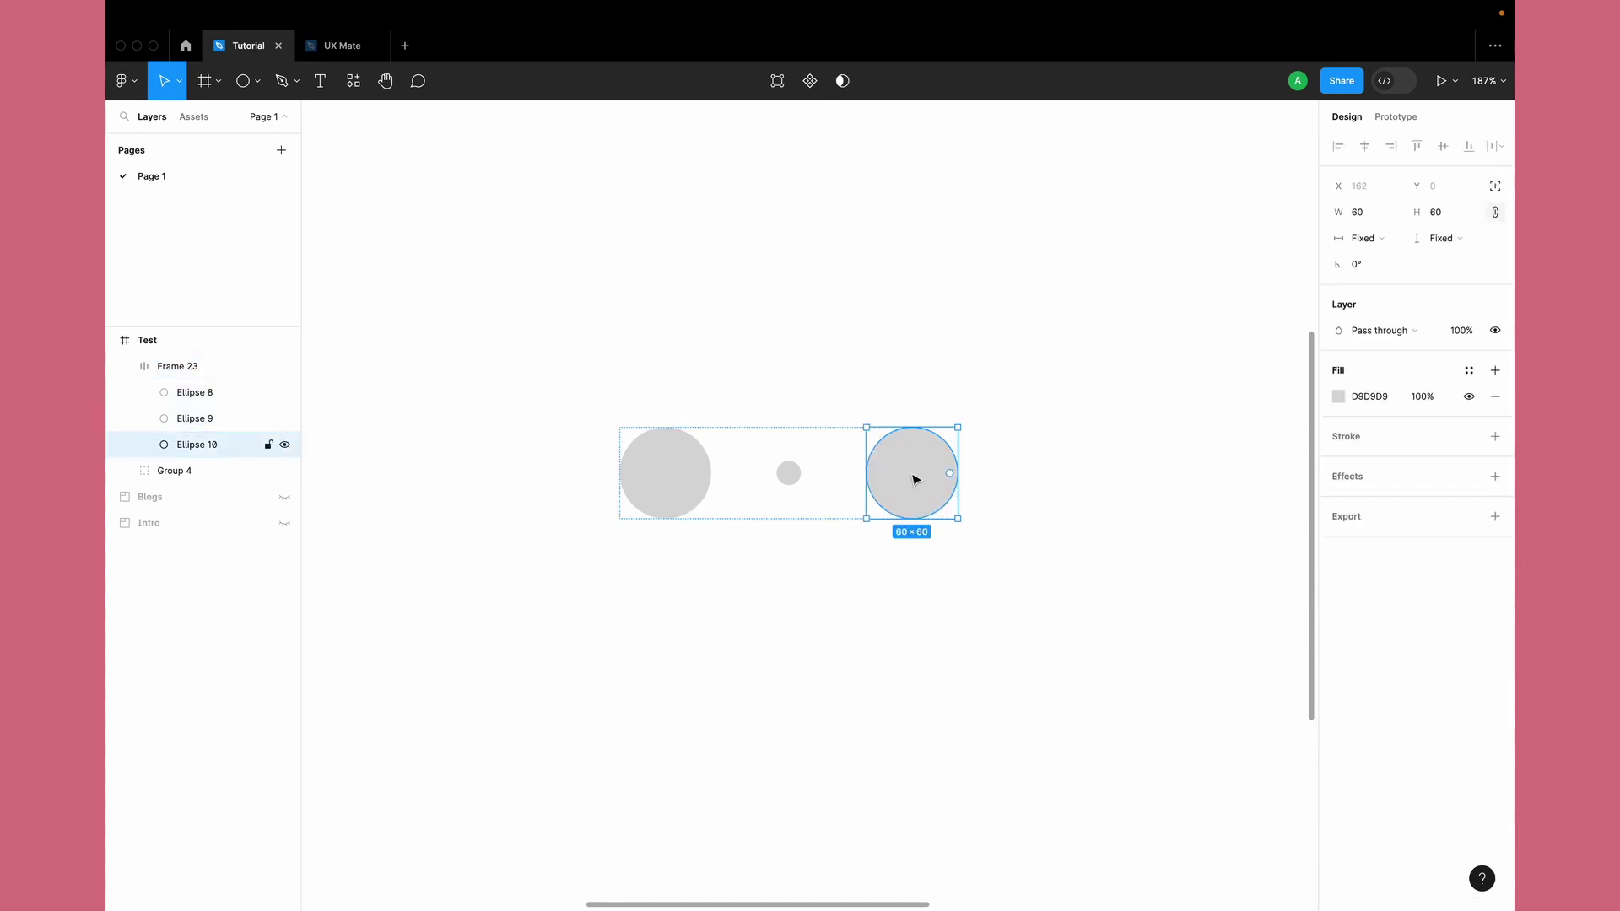
{"action": "left_click", "coordinate": [633, 459]}
{"action": "left_click", "coordinate": [1338, 397]}
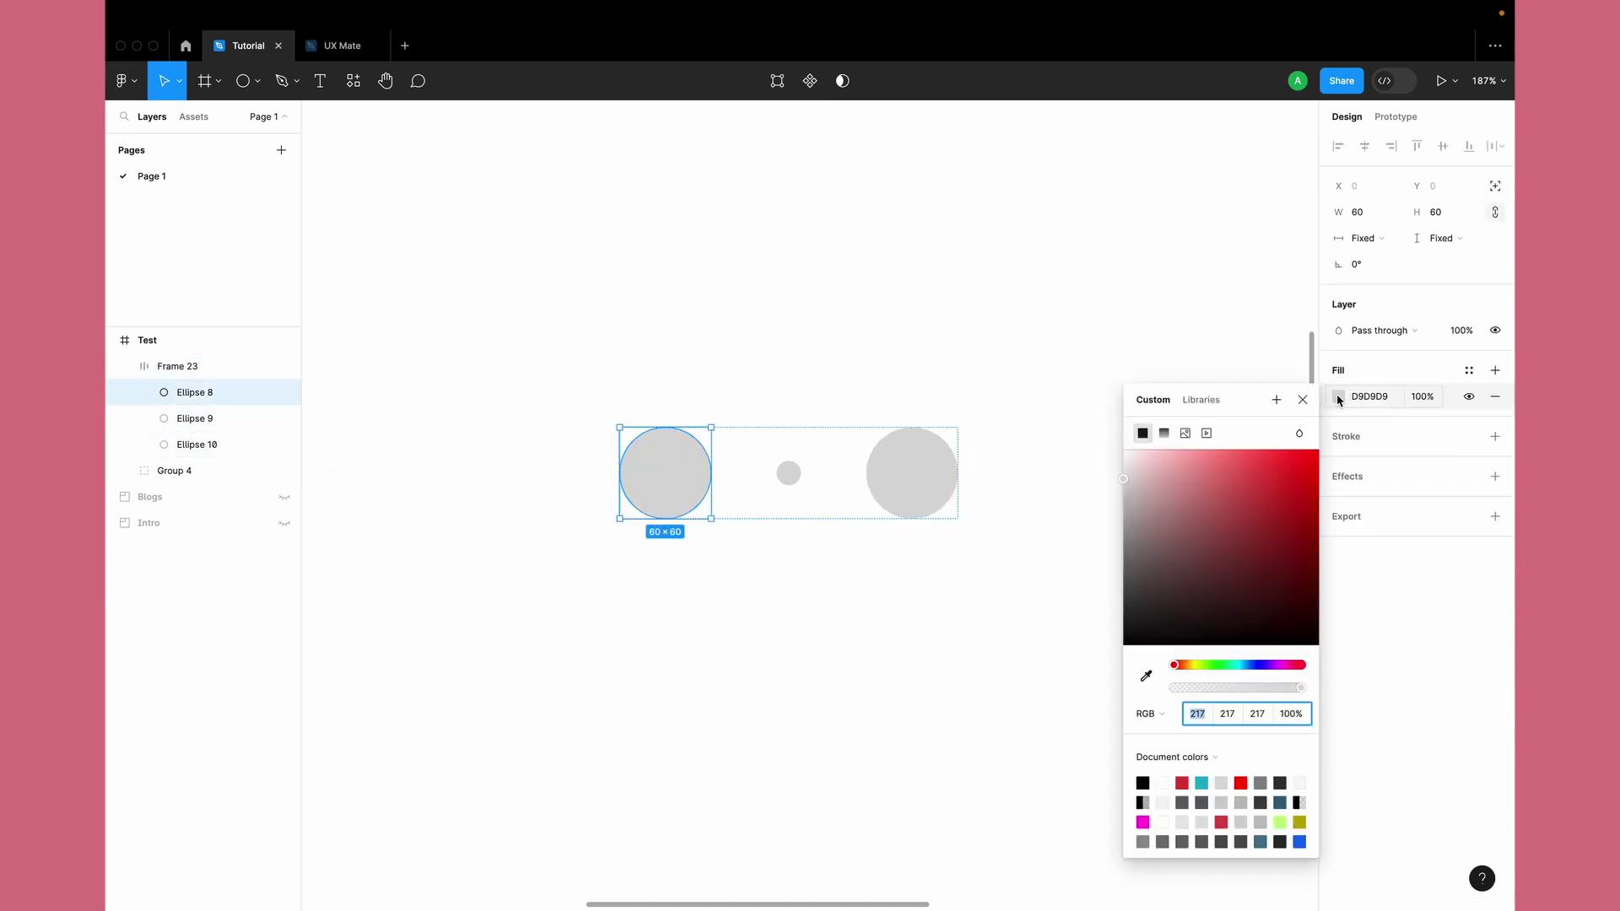
{"action": "left_click_drag", "start_coordinate": [1218, 509], "coordinate": [901, 813]}
{"action": "left_click", "coordinate": [900, 793]}
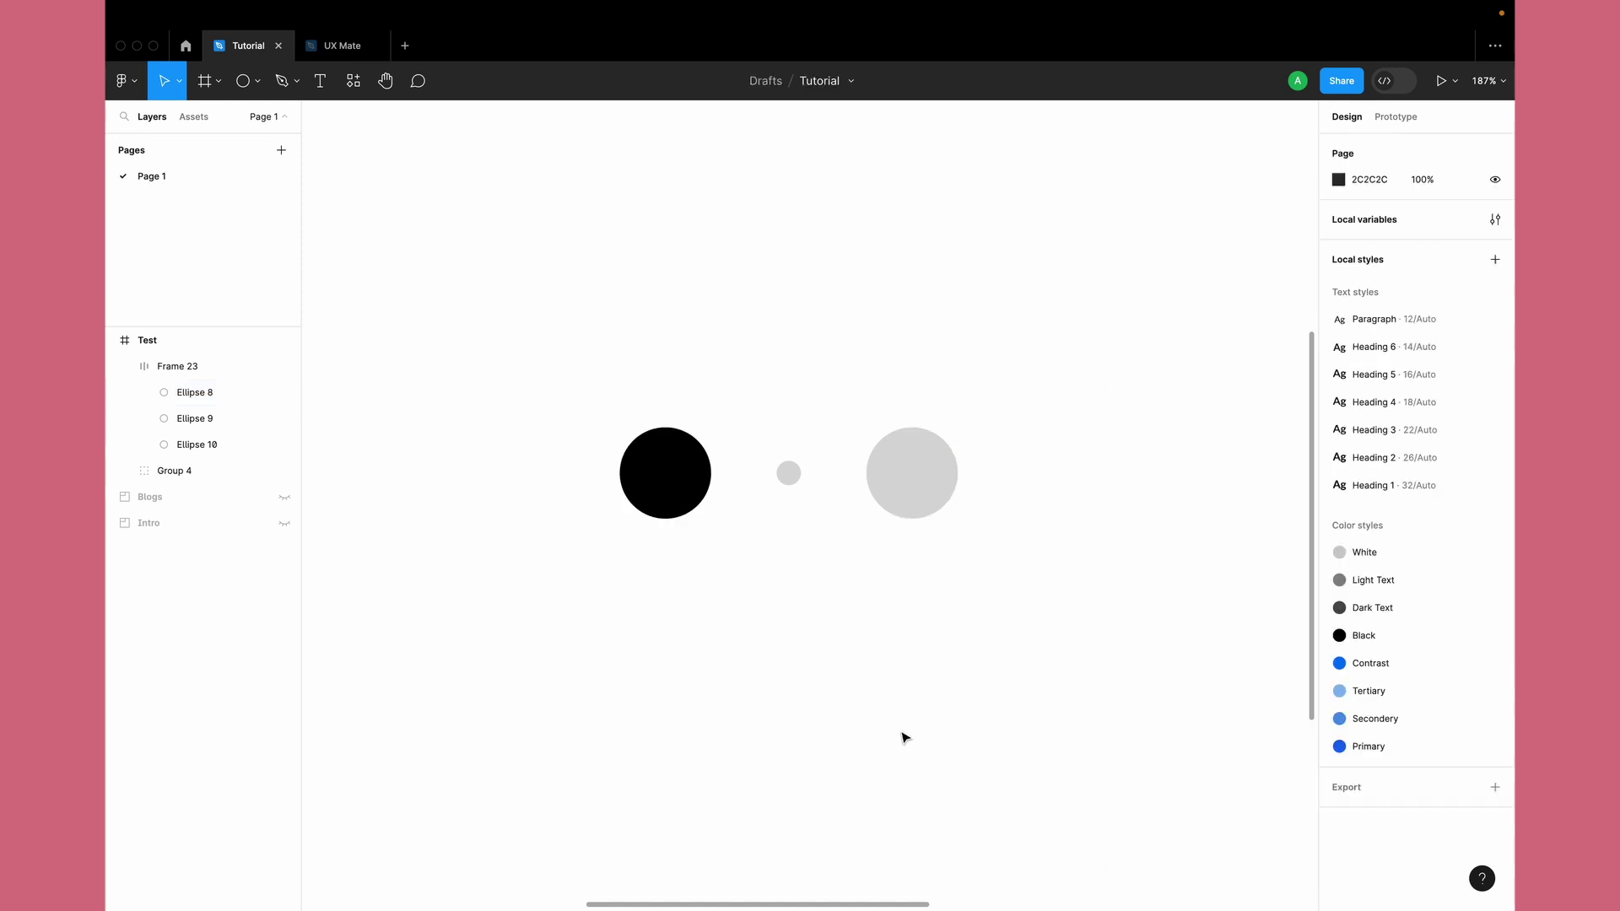
Step: Change the fill of the last large circle in the row to red (FF0000)
{"action": "left_click", "coordinate": [937, 507]}
{"action": "left_click", "coordinate": [1338, 397]}
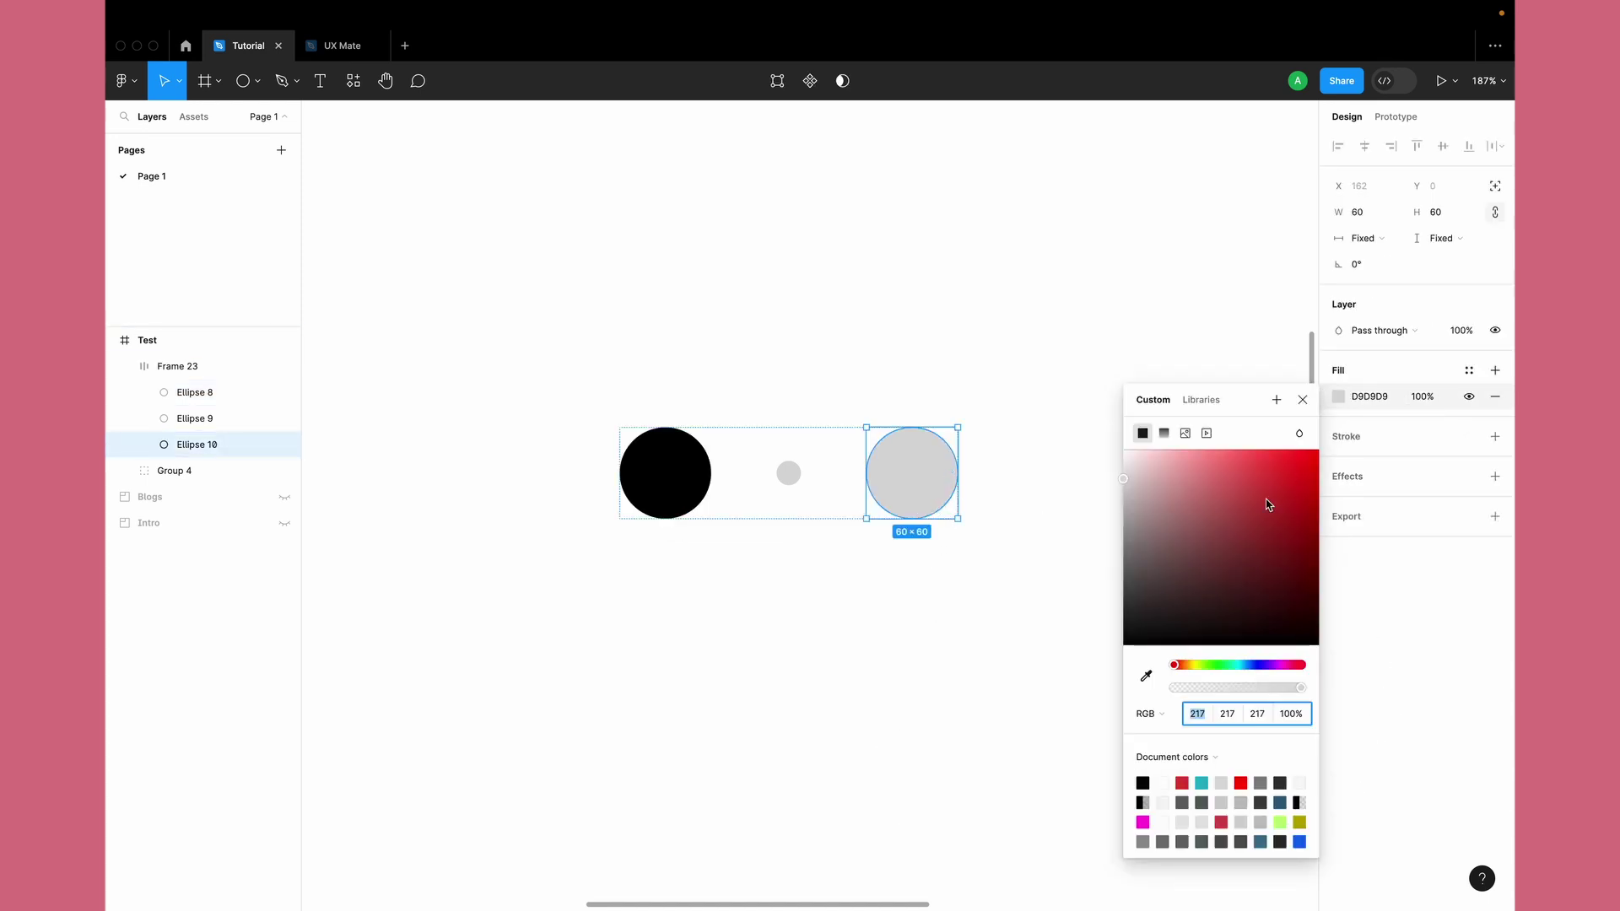
{"action": "left_click", "coordinate": [1268, 505]}
{"action": "left_click", "coordinate": [1406, 366]}
{"action": "left_click", "coordinate": [926, 578]}
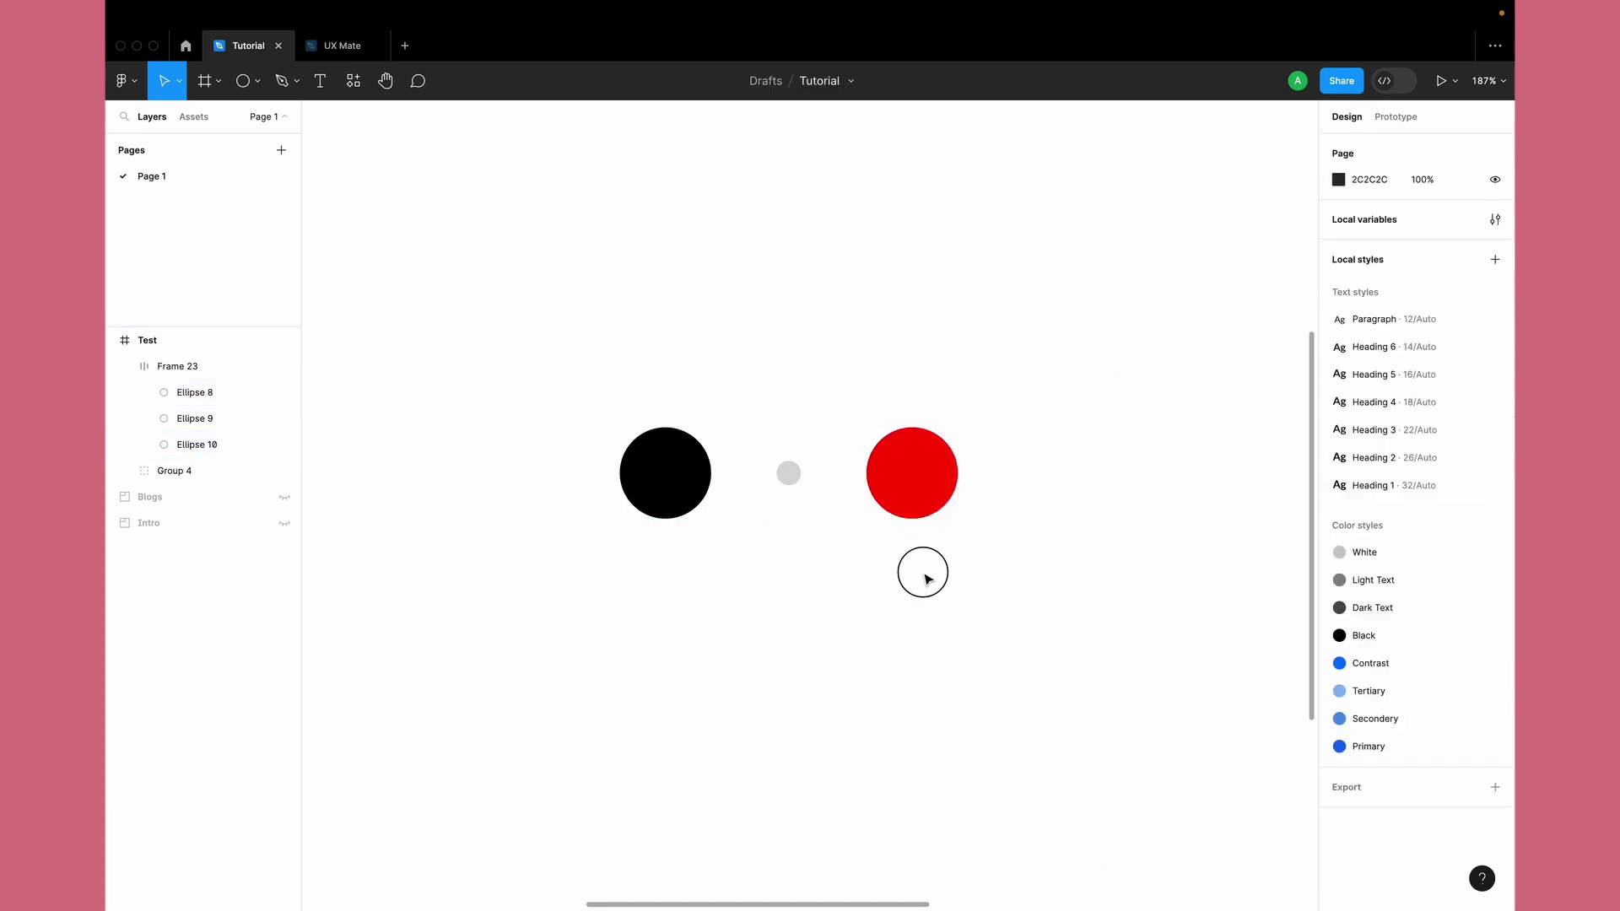
Step: Set the horizontal gap between items of the three-circle auto layout frame to 20
{"action": "left_click", "coordinate": [882, 506]}
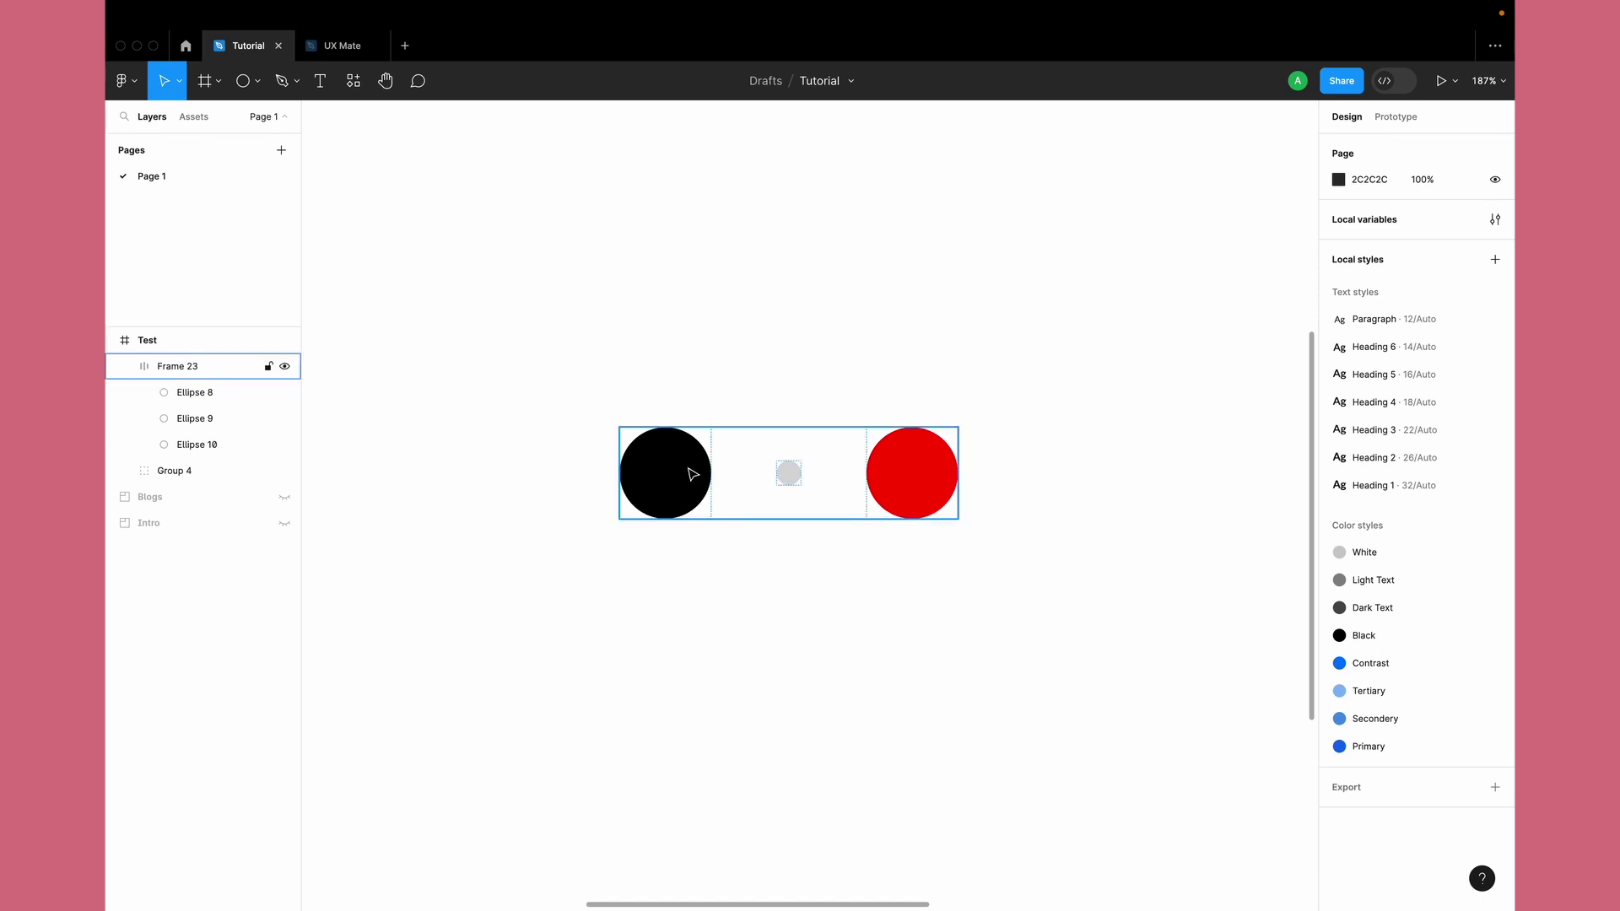
{"action": "left_click", "coordinate": [953, 491]}
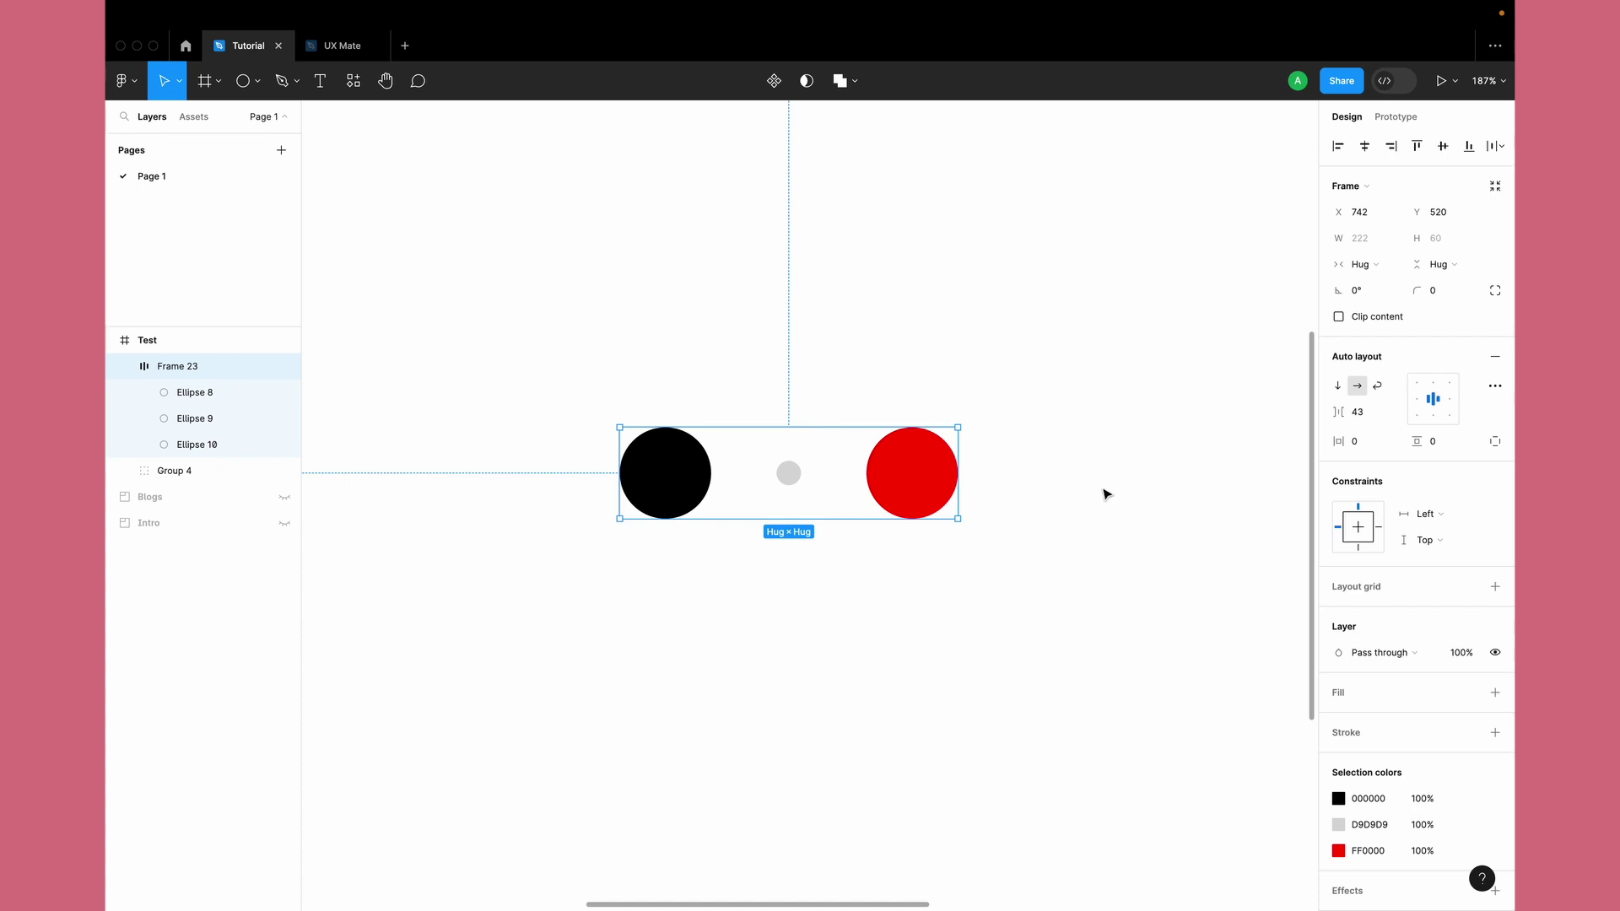
{"action": "left_click", "coordinate": [1374, 415]}
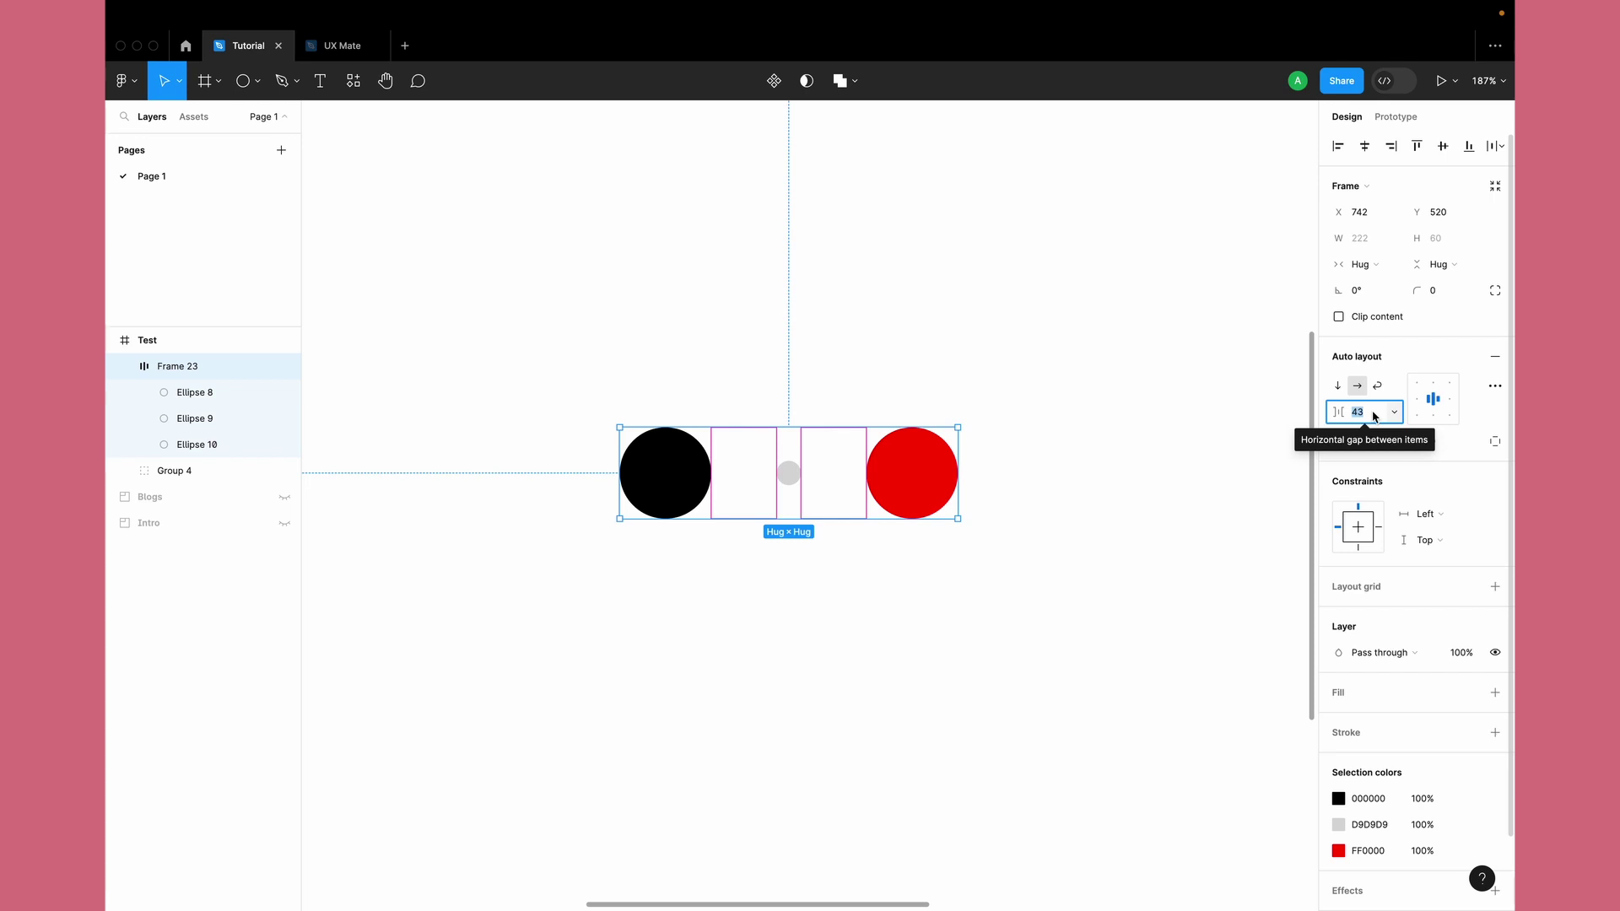
{"action": "type", "text": "20"}
{"action": "key", "text": "Return"}
{"action": "left_click", "coordinate": [790, 645]}
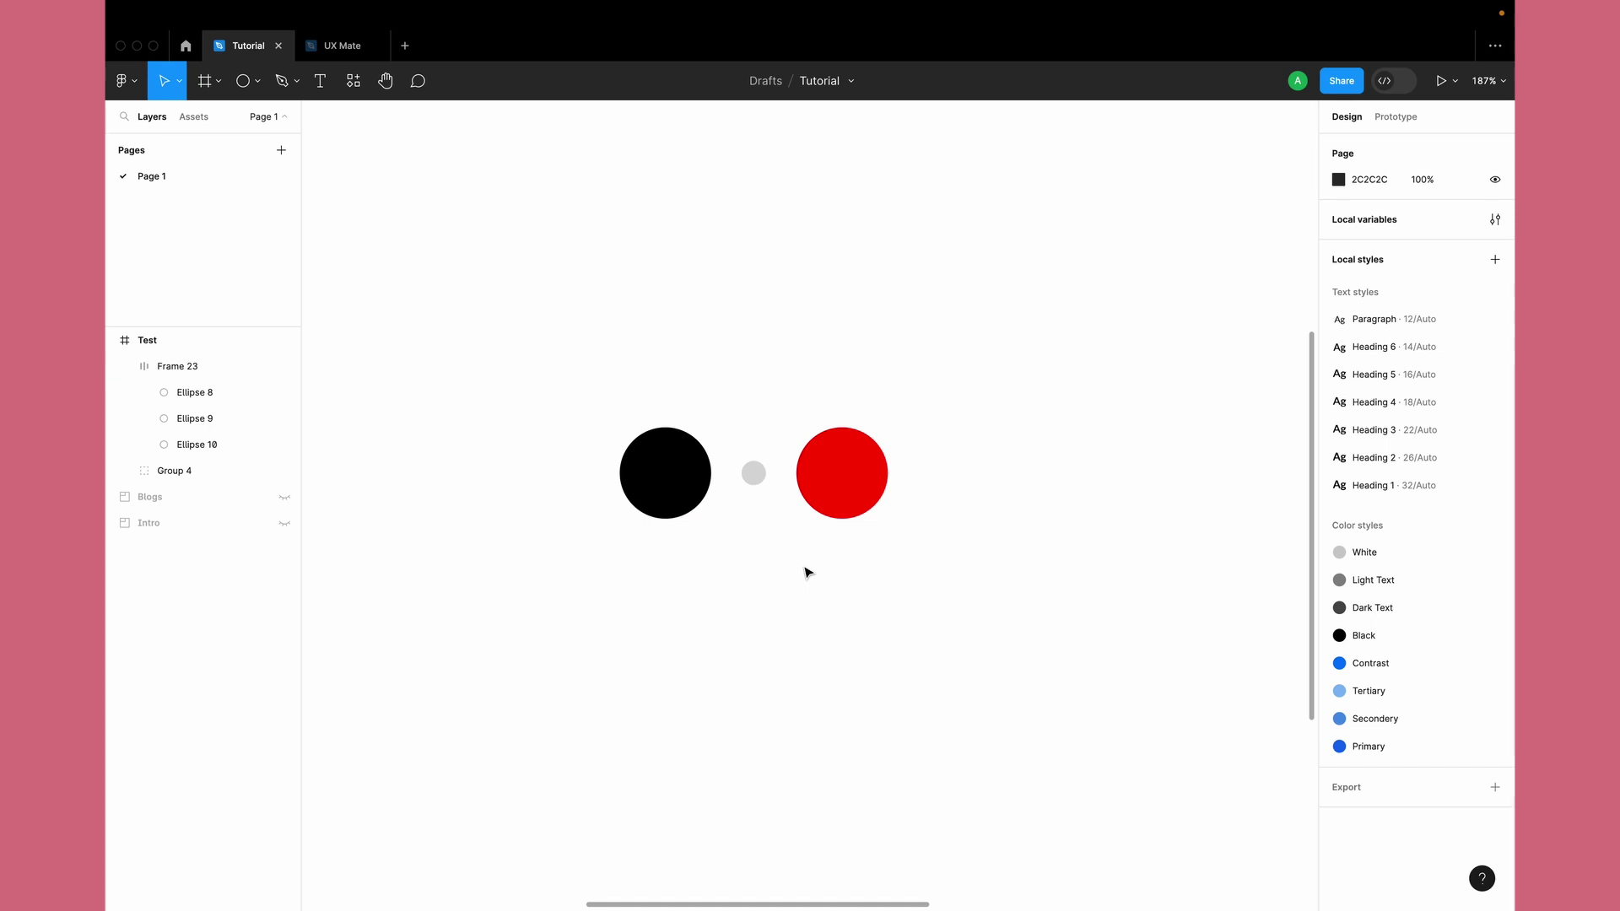
Step: Duplicate the three-circle frame and place the copy to the right of the original at the same height, about 22 px apart
{"action": "left_click", "coordinate": [836, 494]}
{"action": "left_click_drag", "start_coordinate": [840, 494], "coordinate": [1145, 498]}
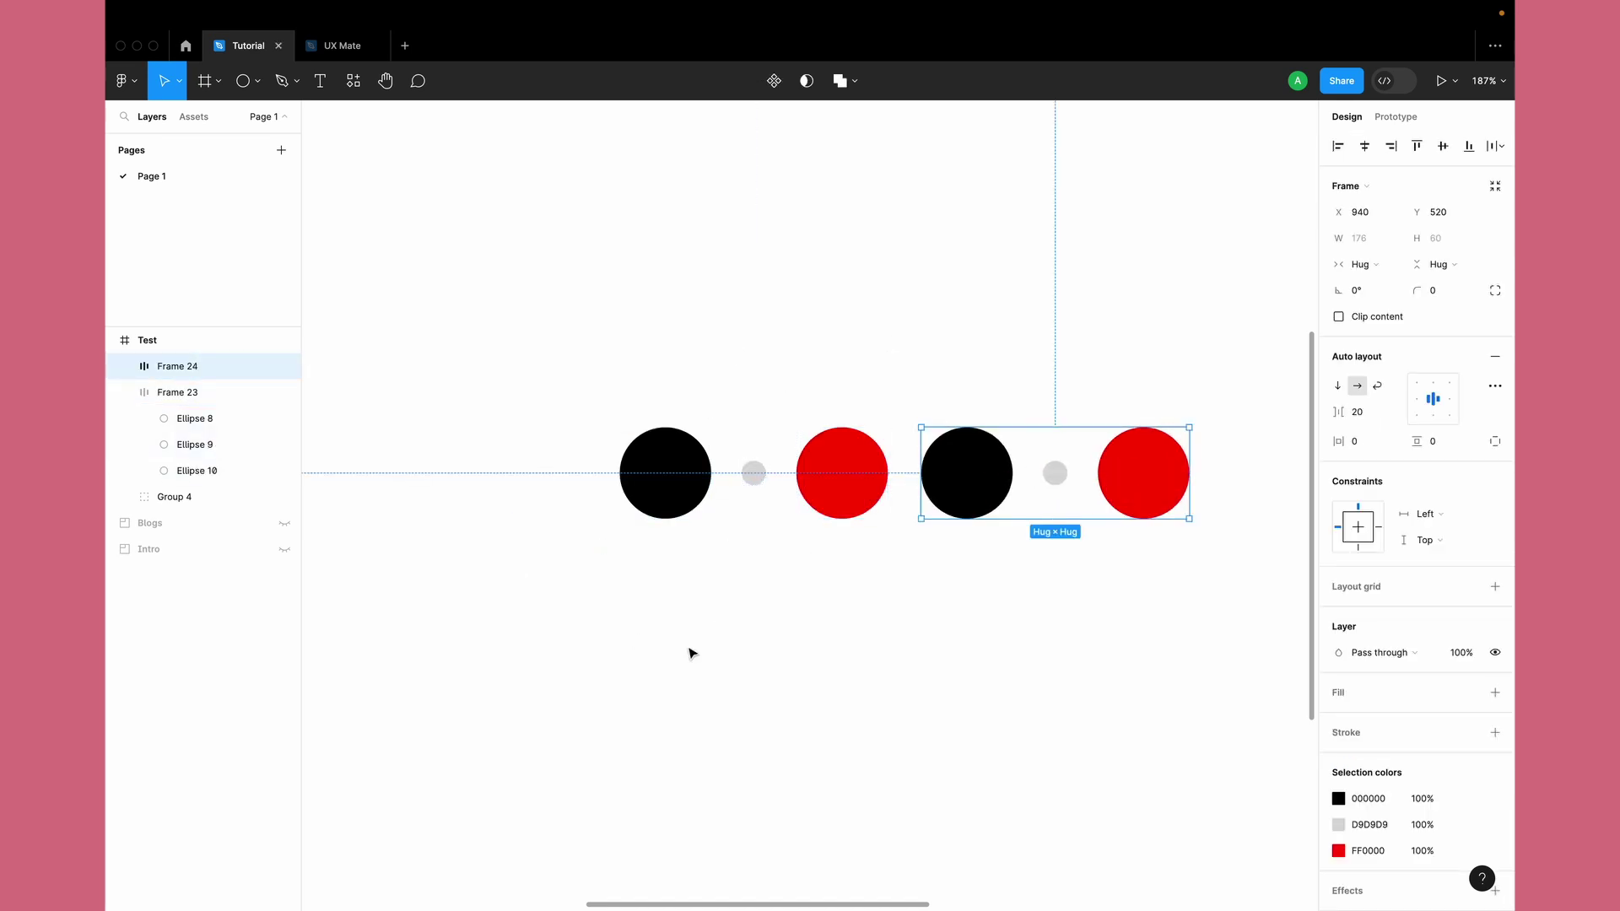
Step: Rename the original three-circle frame, Frame 23, as "Left Section"
{"action": "left_click", "coordinate": [838, 480]}
{"action": "left_click", "coordinate": [185, 394]}
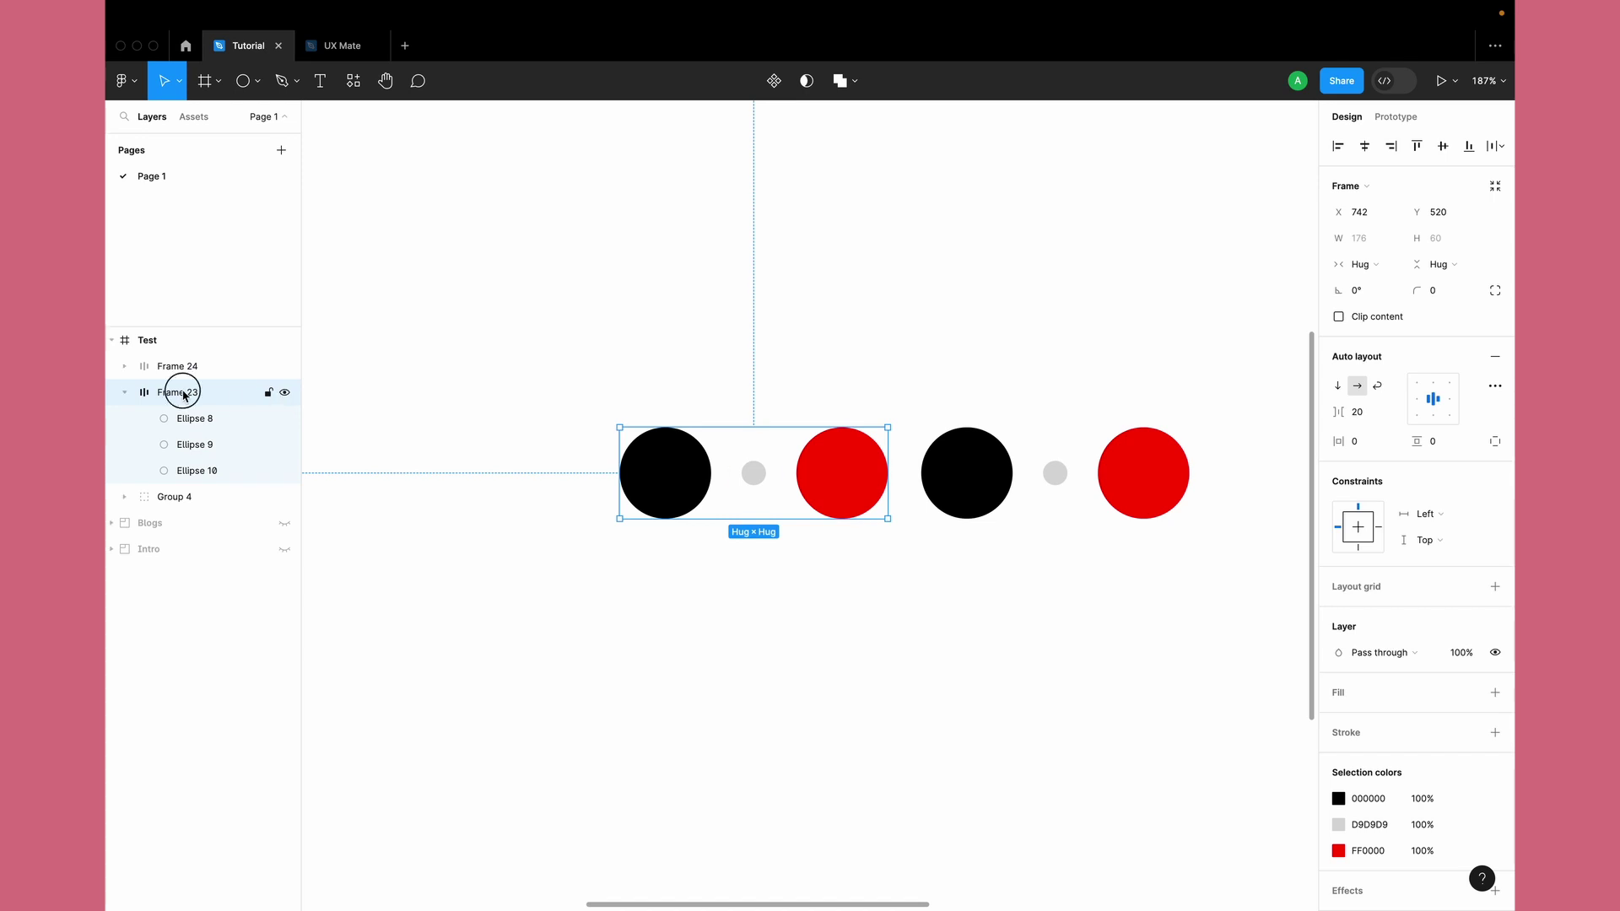
{"action": "double_click", "coordinate": [184, 395]}
{"action": "type", "text": "Lef"}
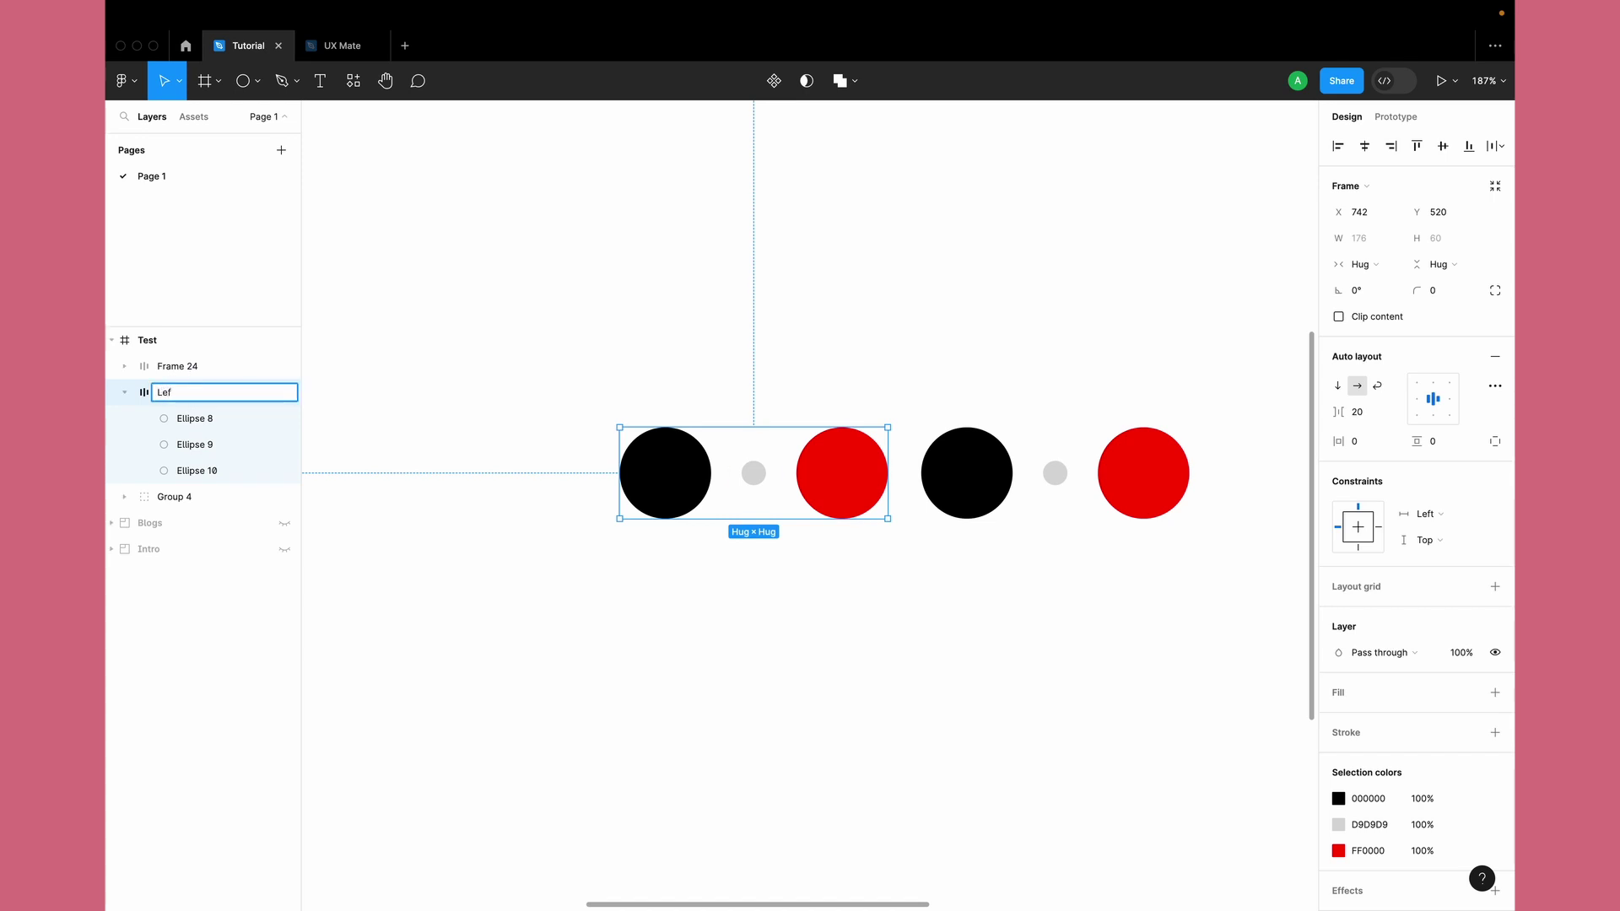
{"action": "type", "text": "t Section"}
{"action": "key", "text": "Return"}
Step: Rename the duplicated three-circle frame, Frame 24, as "Right Section"
{"action": "left_click", "coordinate": [185, 368]}
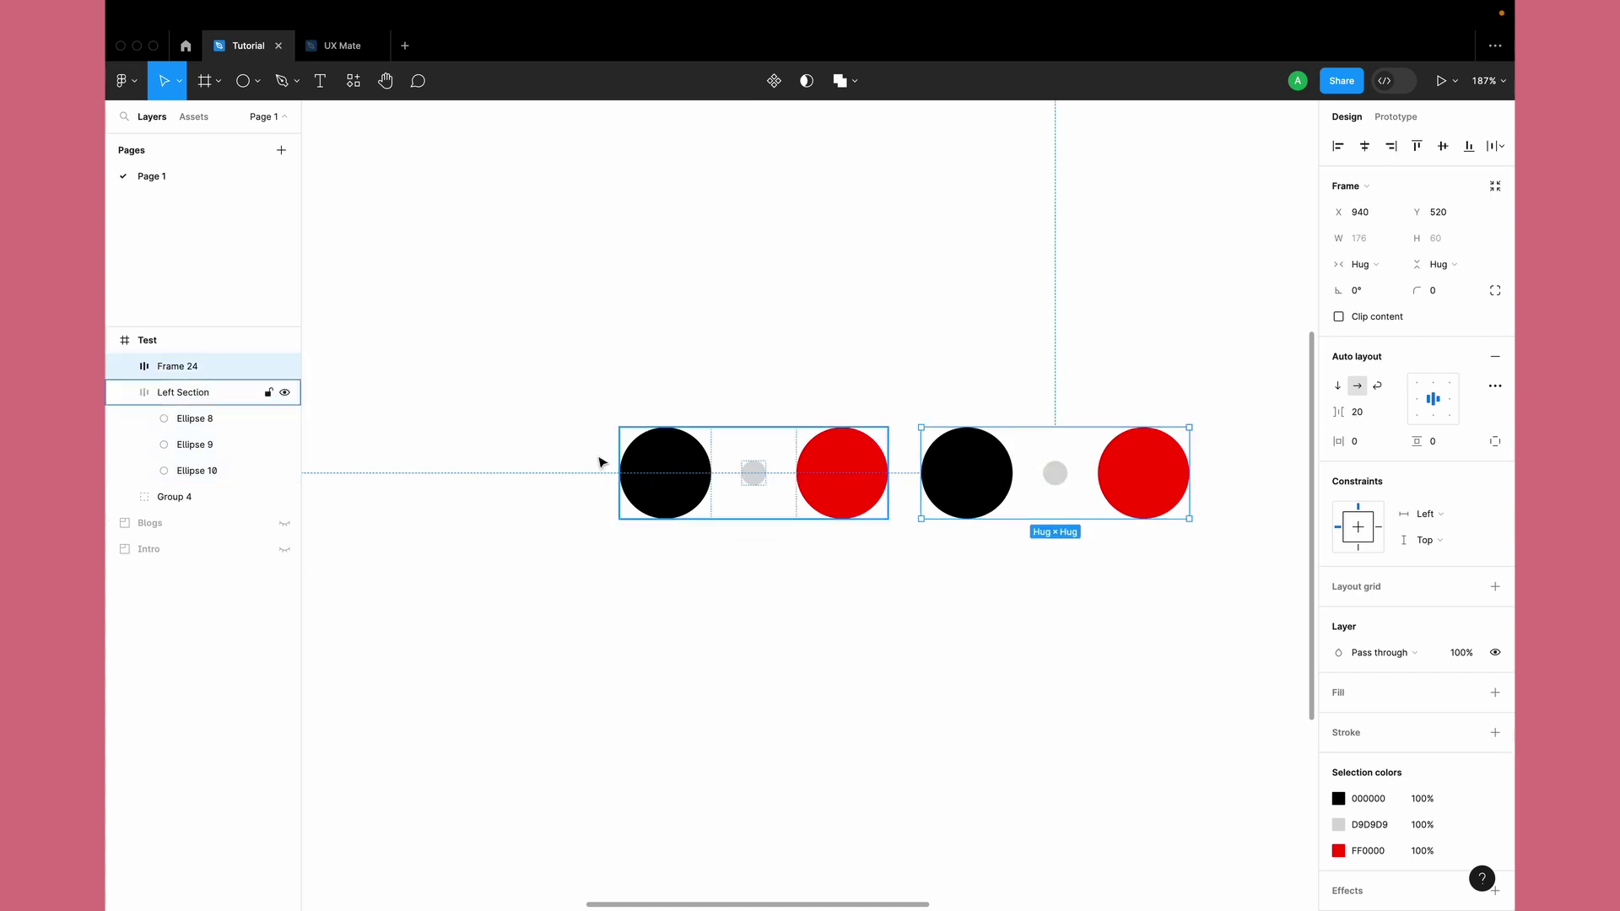
{"action": "double_click", "coordinate": [181, 368]}
{"action": "type", "text": "R"}
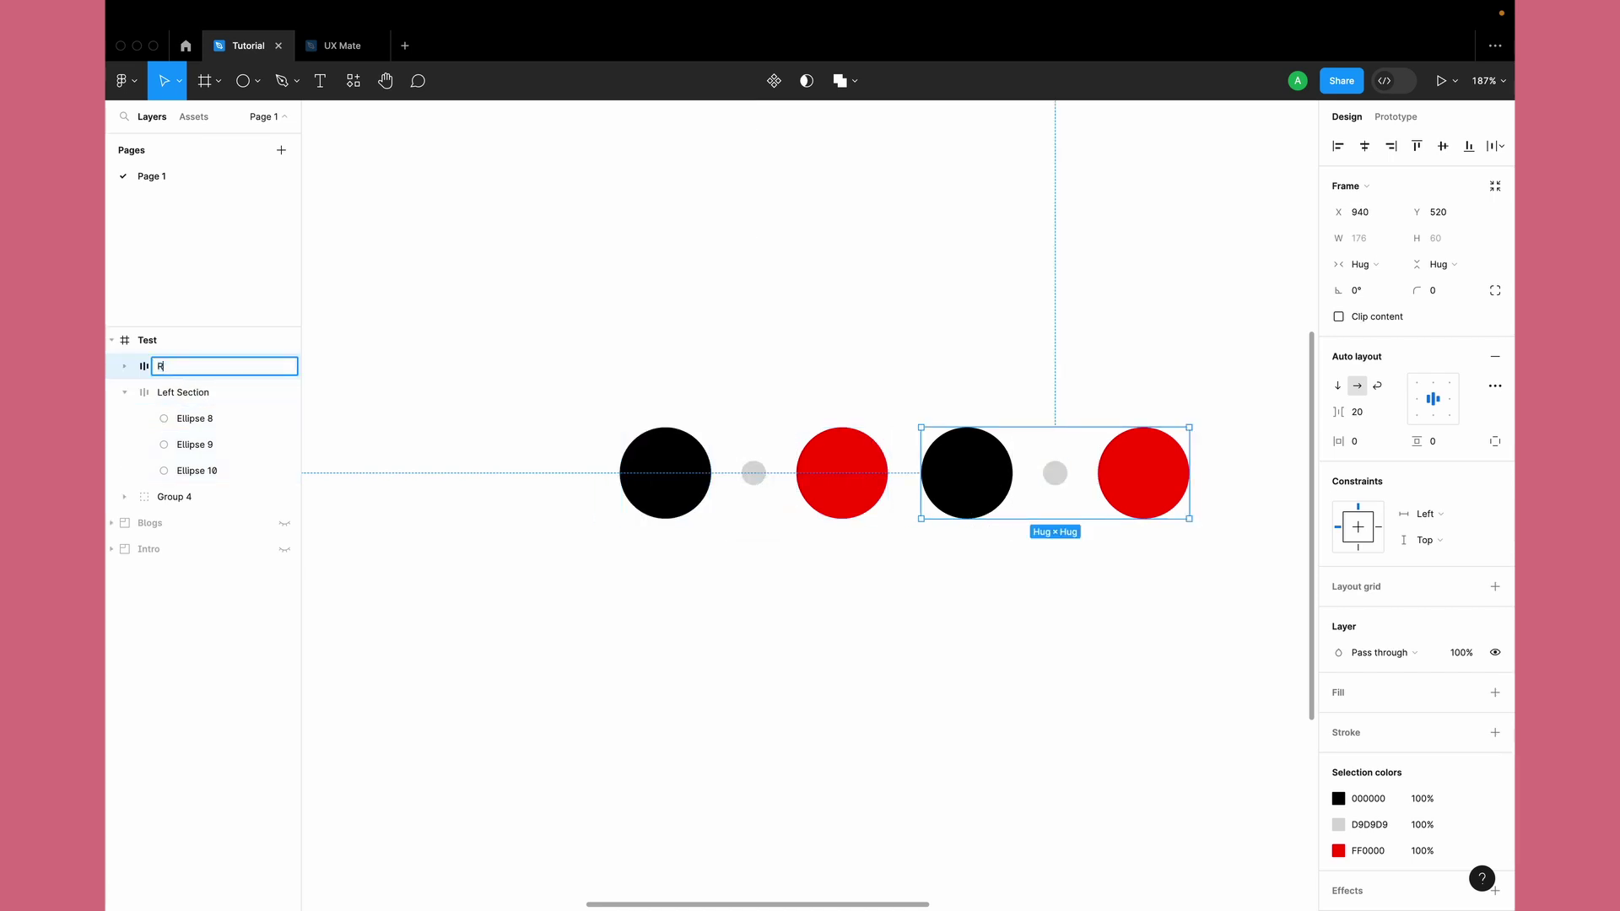
{"action": "type", "text": "ight Section"}
{"action": "left_click", "coordinate": [379, 568]}
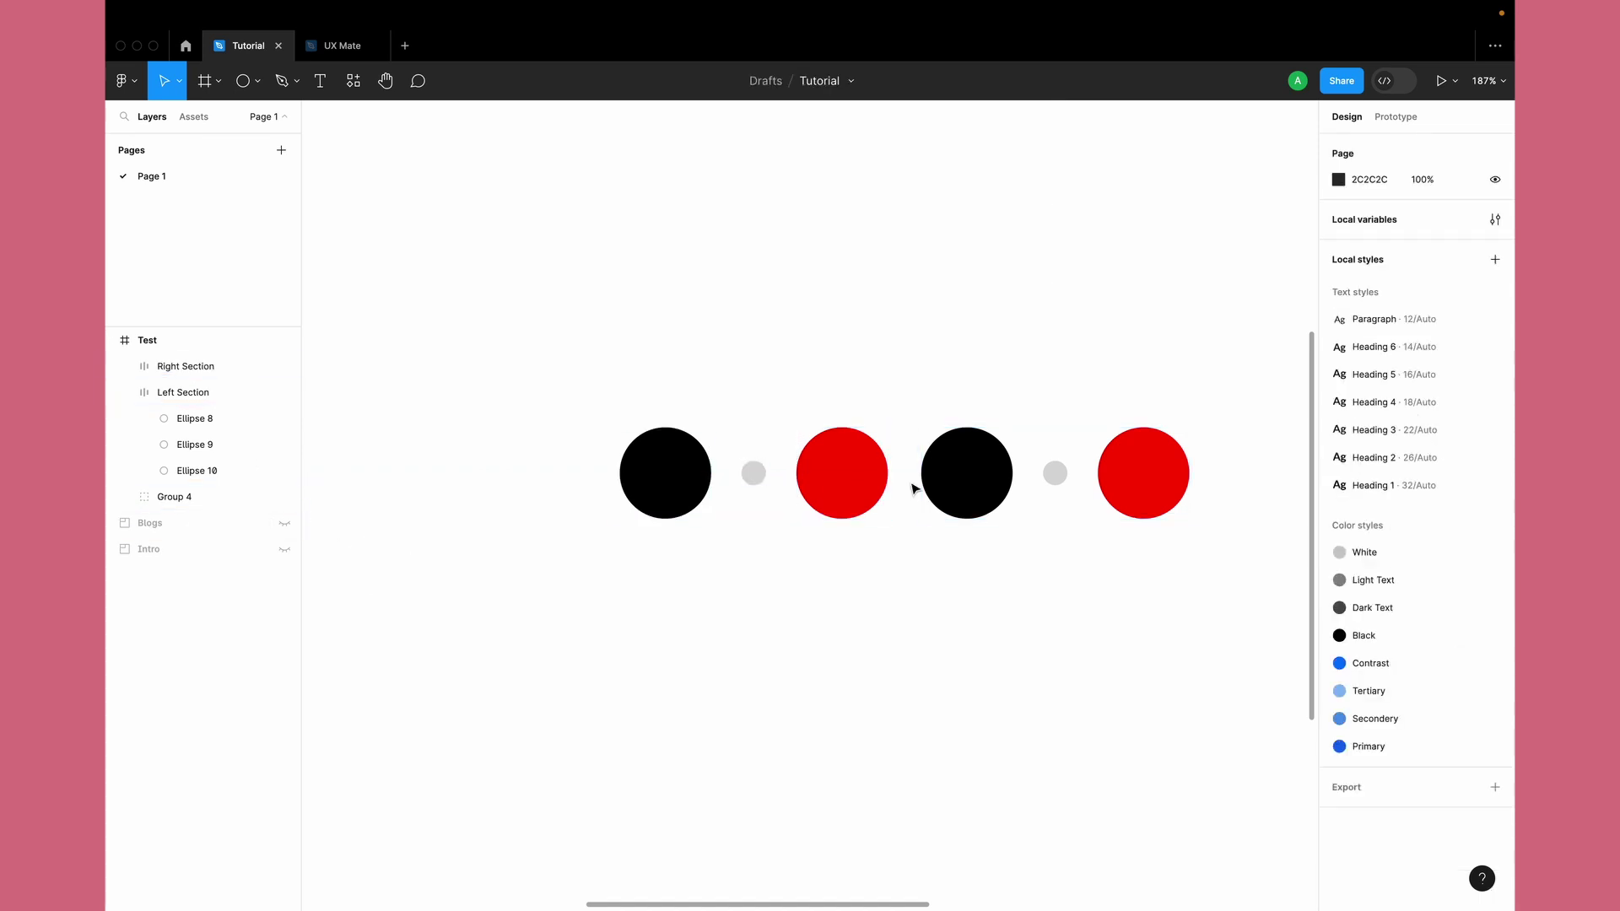
Step: Move the Right Section frame left to X 858 so its black circle exactly covers Left Section's red circle
{"action": "left_click_drag", "start_coordinate": [931, 490], "coordinate": [970, 489]}
{"action": "key", "text": "shift+Left"}
{"action": "key", "text": "shift+Left"}
{"action": "key", "text": "shift+Left"}
{"action": "key", "text": "shift+Left"}
{"action": "key", "text": "shift+Left"}
{"action": "key", "text": "shift+Left"}
{"action": "key", "text": "shift+Left"}
{"action": "key", "text": "shift+Left"}
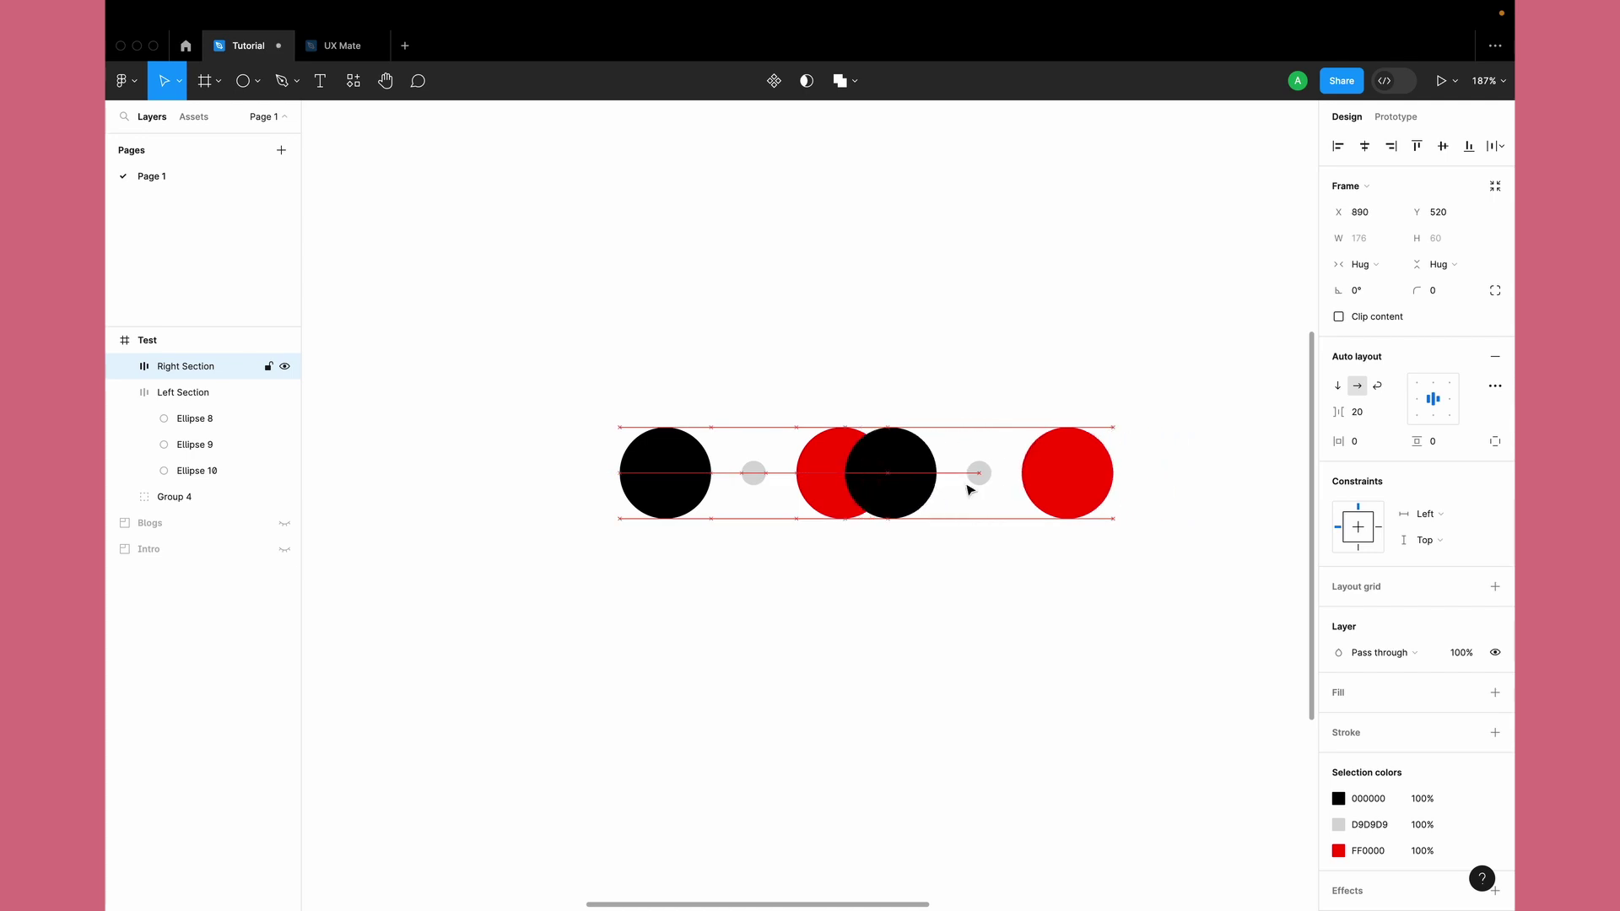
{"action": "key", "text": "shift+Left"}
{"action": "scroll", "coordinate": [900, 459], "scroll_direction": "up", "scroll_amount": 10}
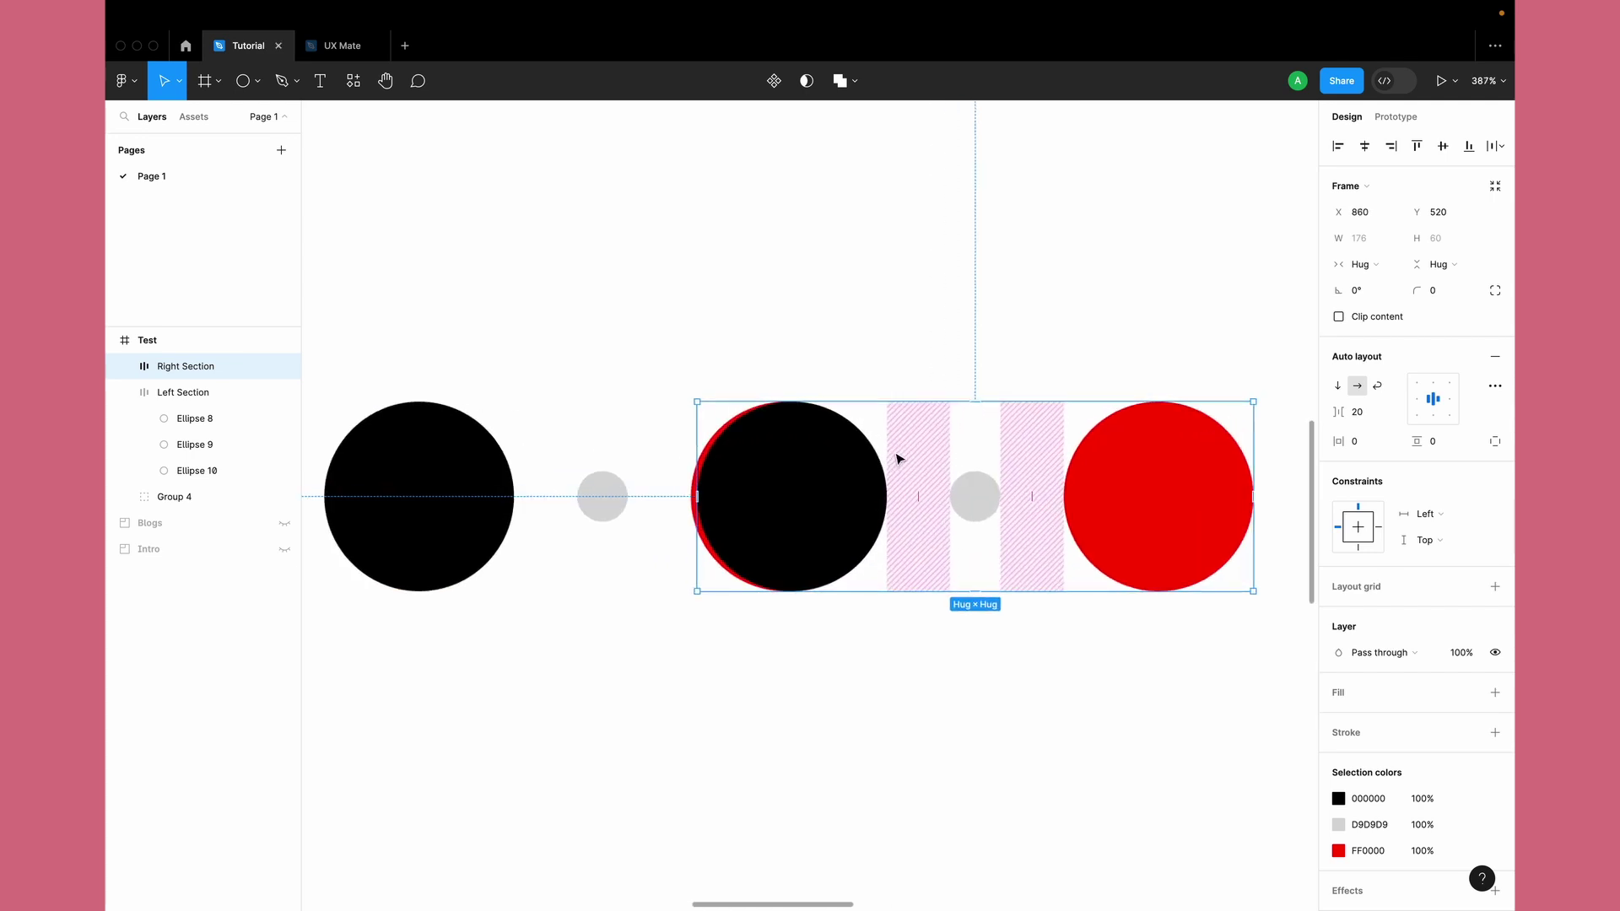
{"action": "key", "text": "Left"}
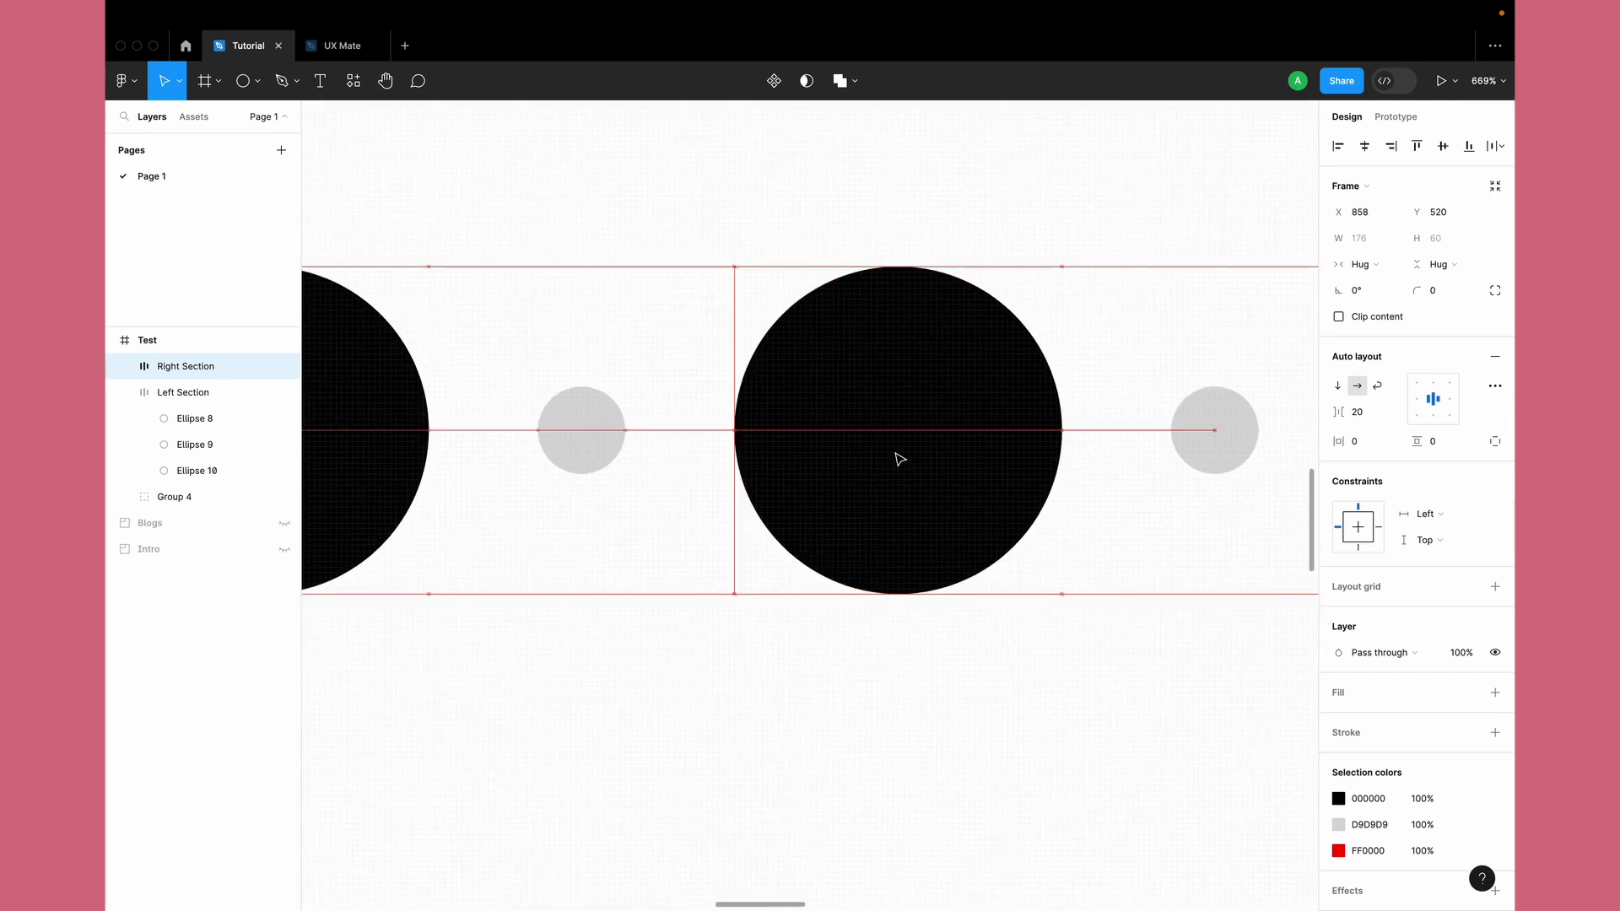
{"action": "scroll", "coordinate": [834, 397], "scroll_direction": "down", "scroll_amount": 5}
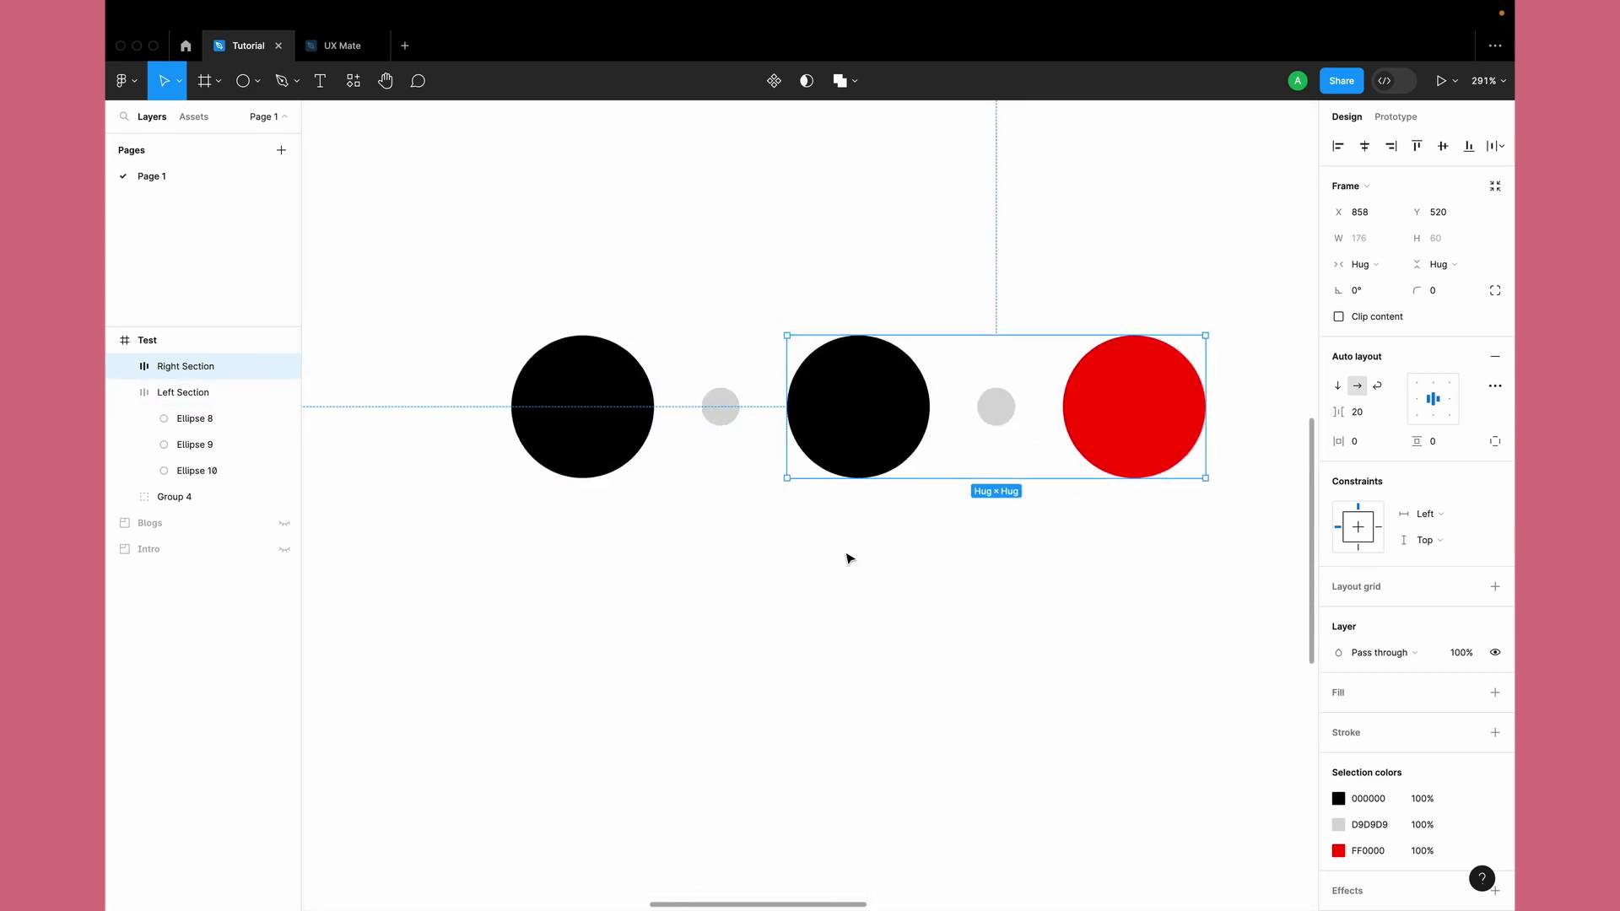
{"action": "left_click", "coordinate": [810, 666]}
{"action": "scroll", "coordinate": [719, 574], "scroll_direction": "down", "scroll_amount": 3}
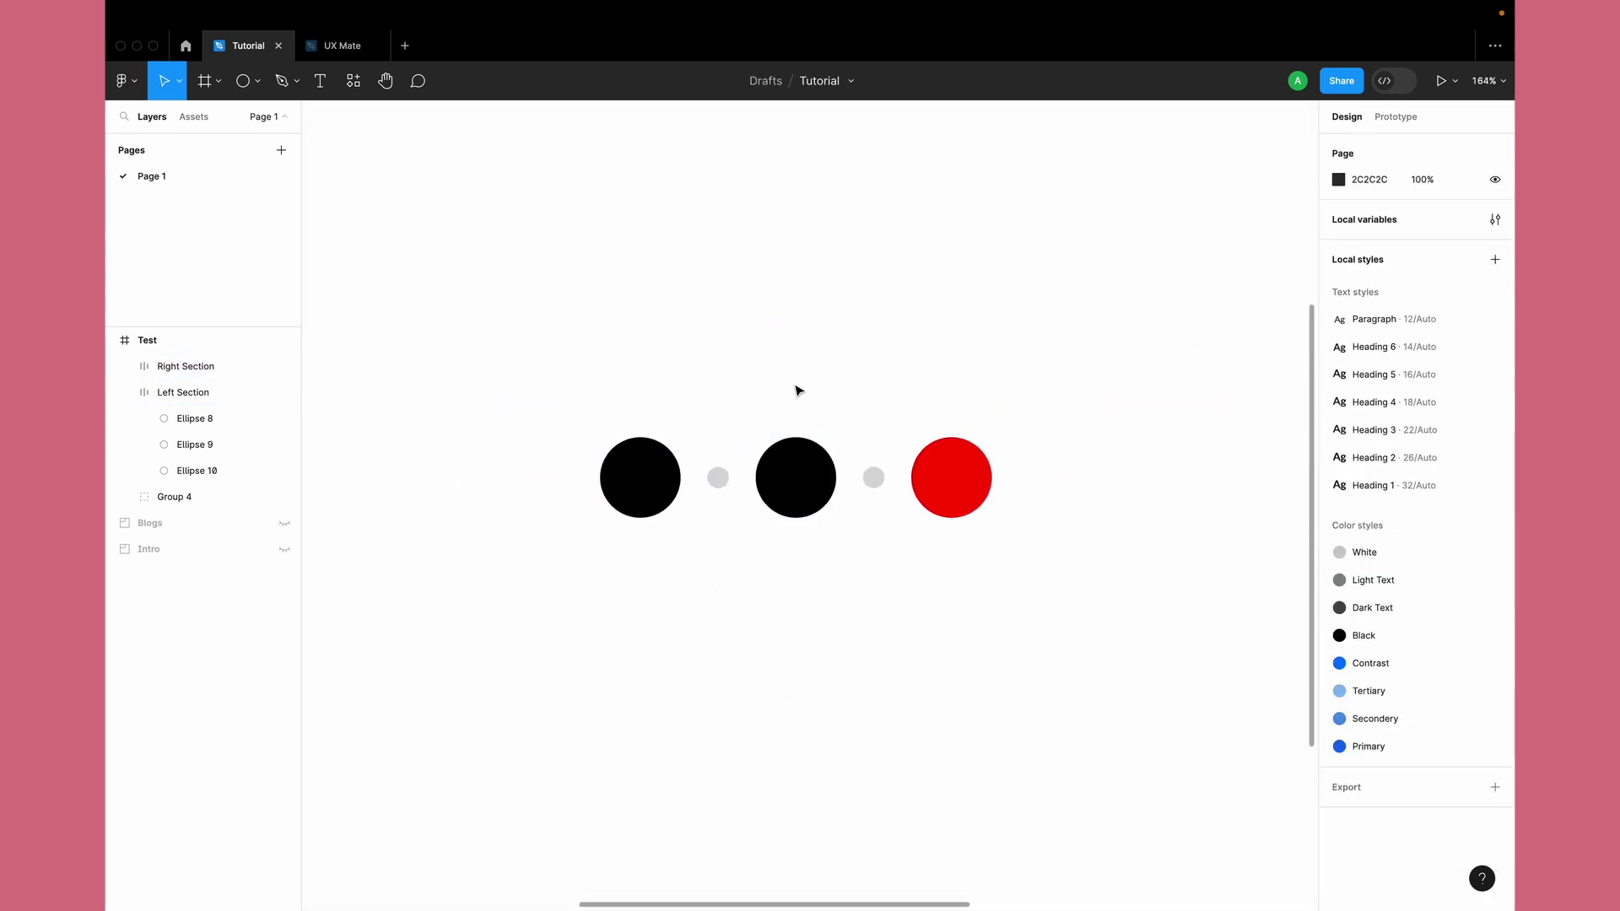
Step: Wrap the Left Section and Right Section frames together in a new frame
{"action": "left_click", "coordinate": [131, 401]}
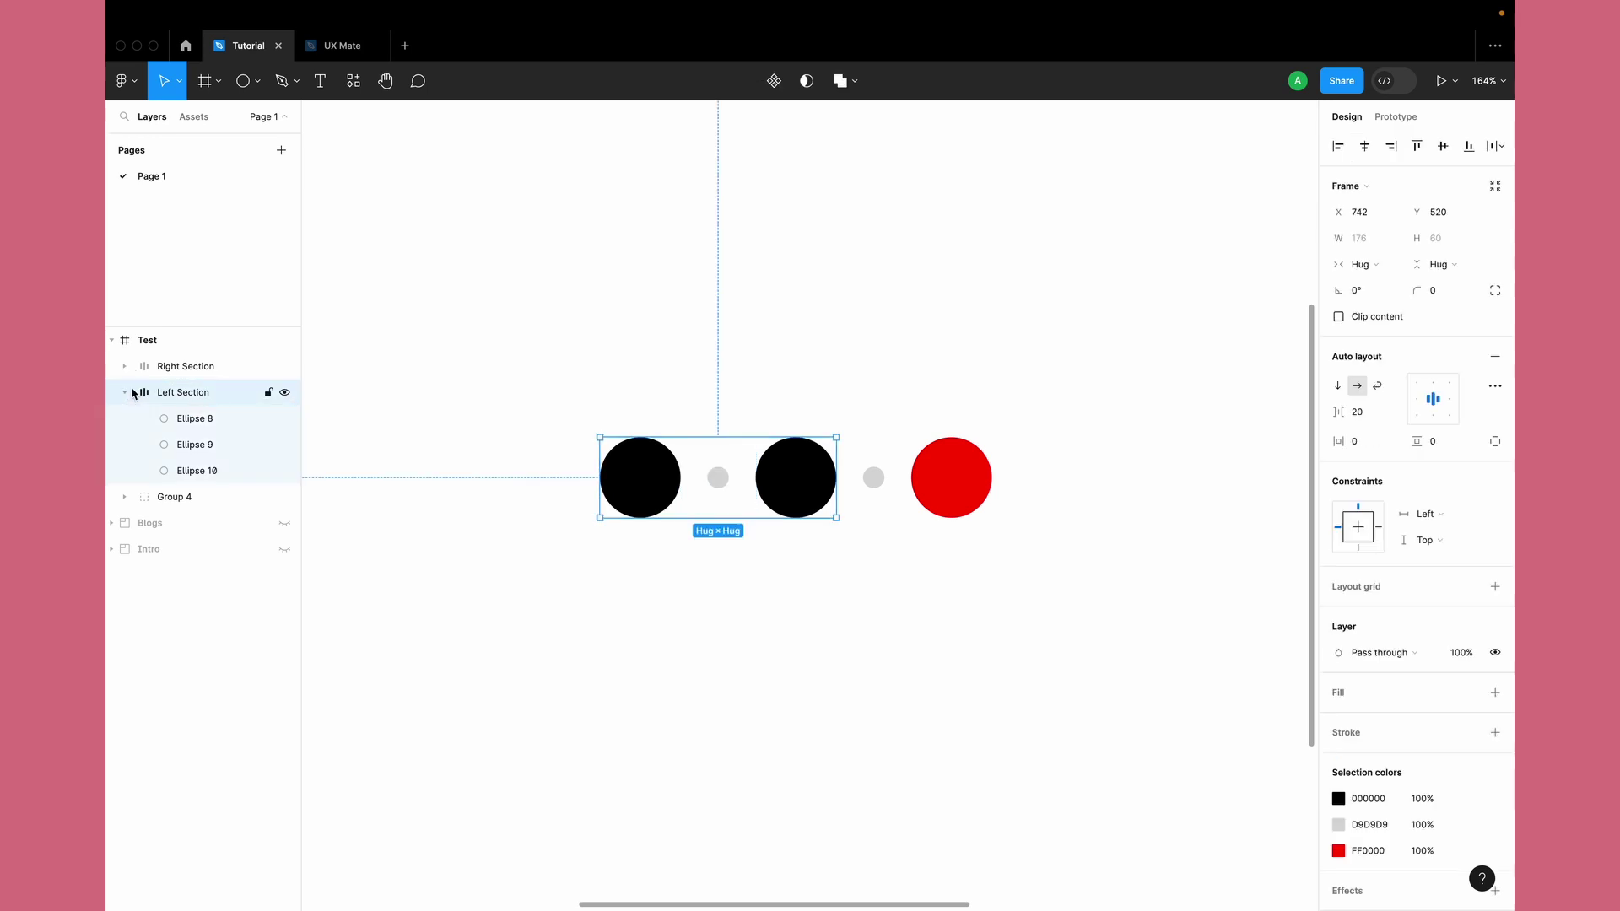
{"action": "left_click", "coordinate": [123, 396]}
{"action": "left_click", "coordinate": [193, 368], "text": "shift"}
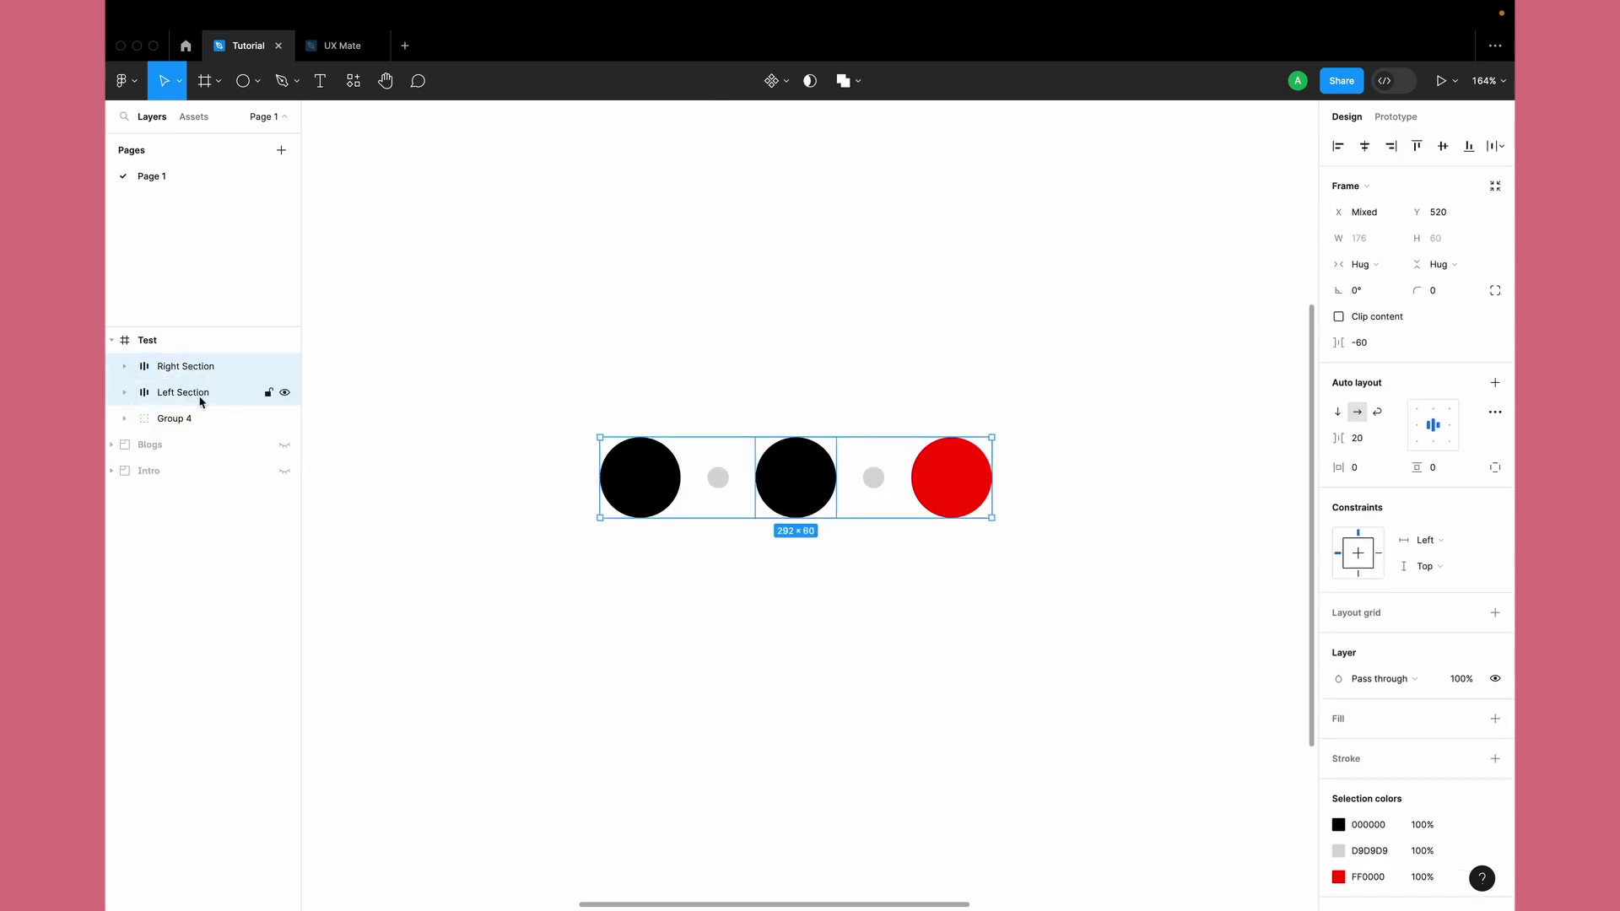
{"action": "right_click", "coordinate": [201, 401]}
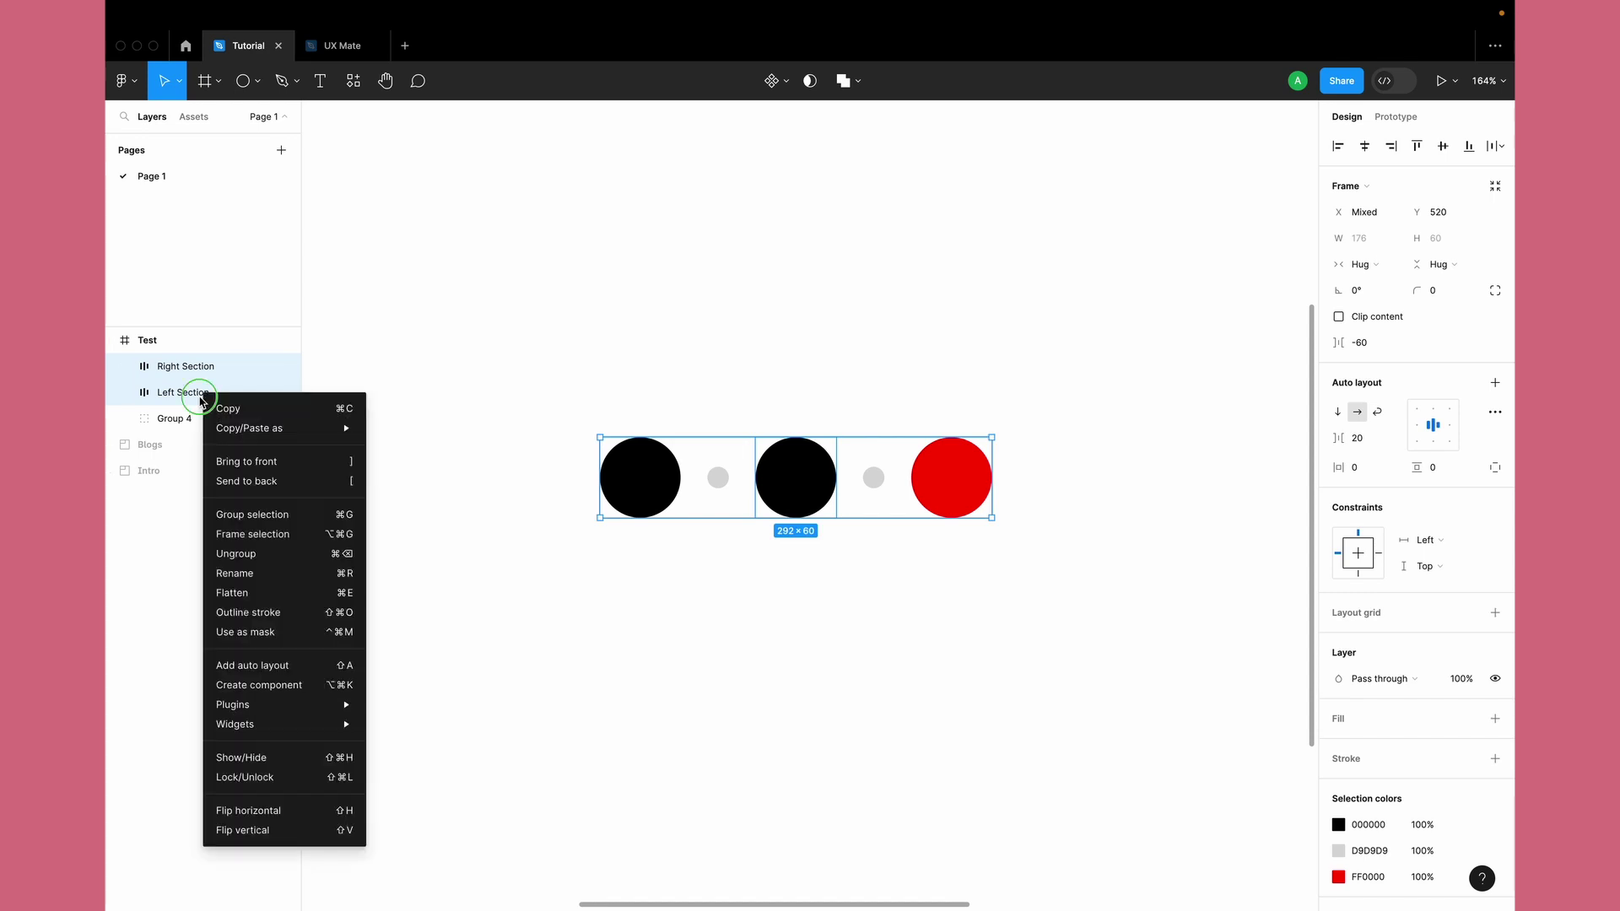
{"action": "left_click", "coordinate": [283, 538]}
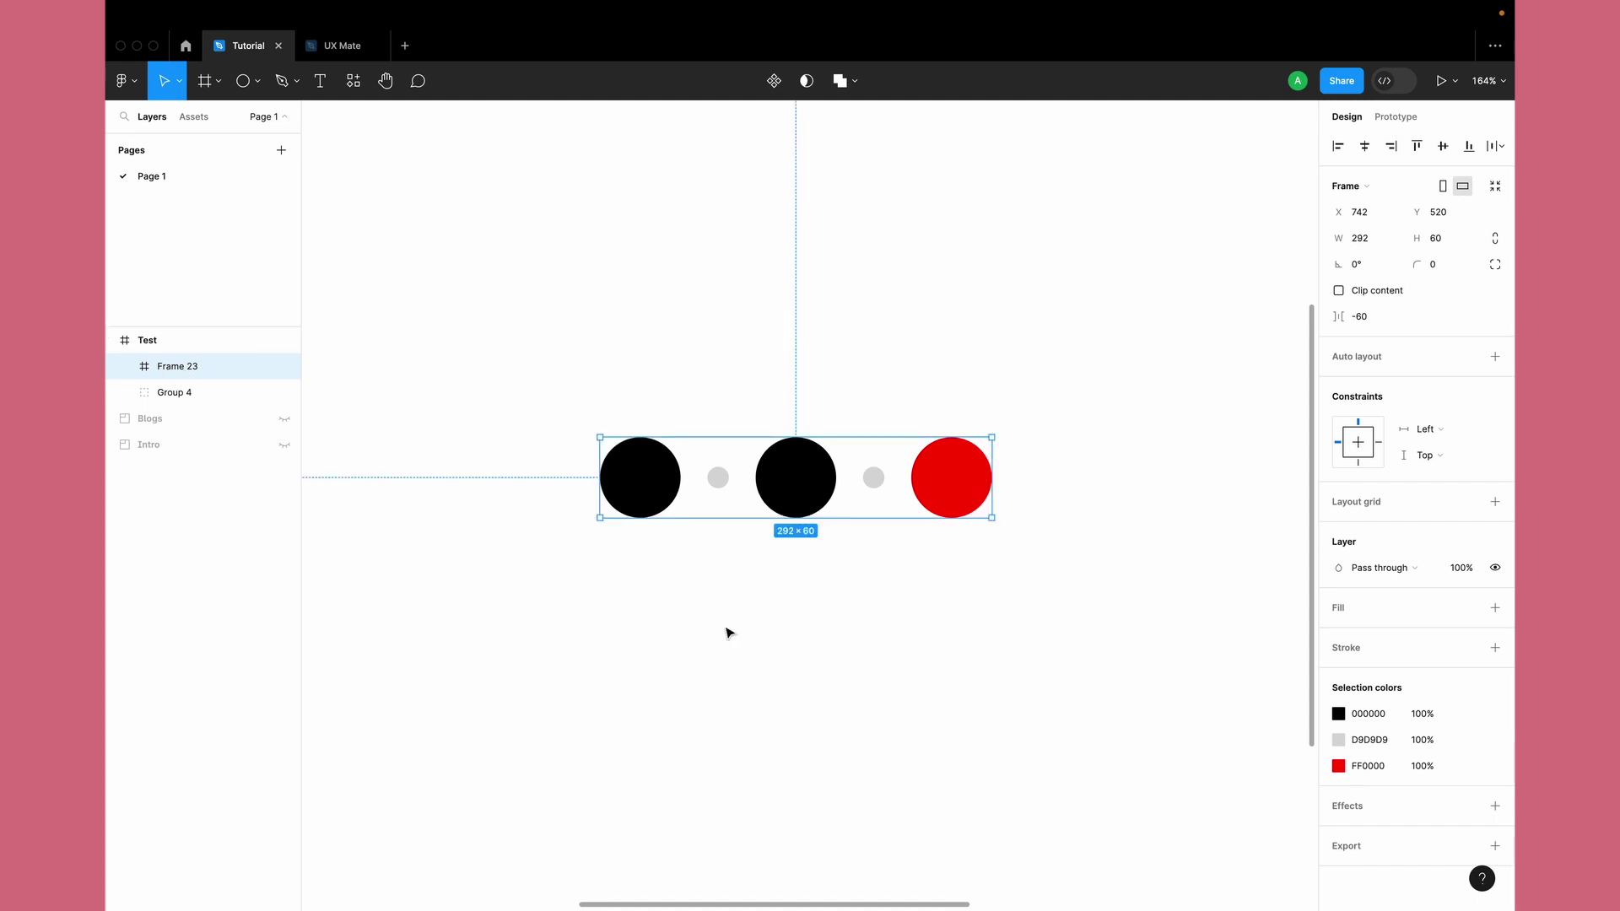
Step: Rename the new enclosing frame as "Effects" and check the two sections nested inside it
{"action": "double_click", "coordinate": [187, 370]}
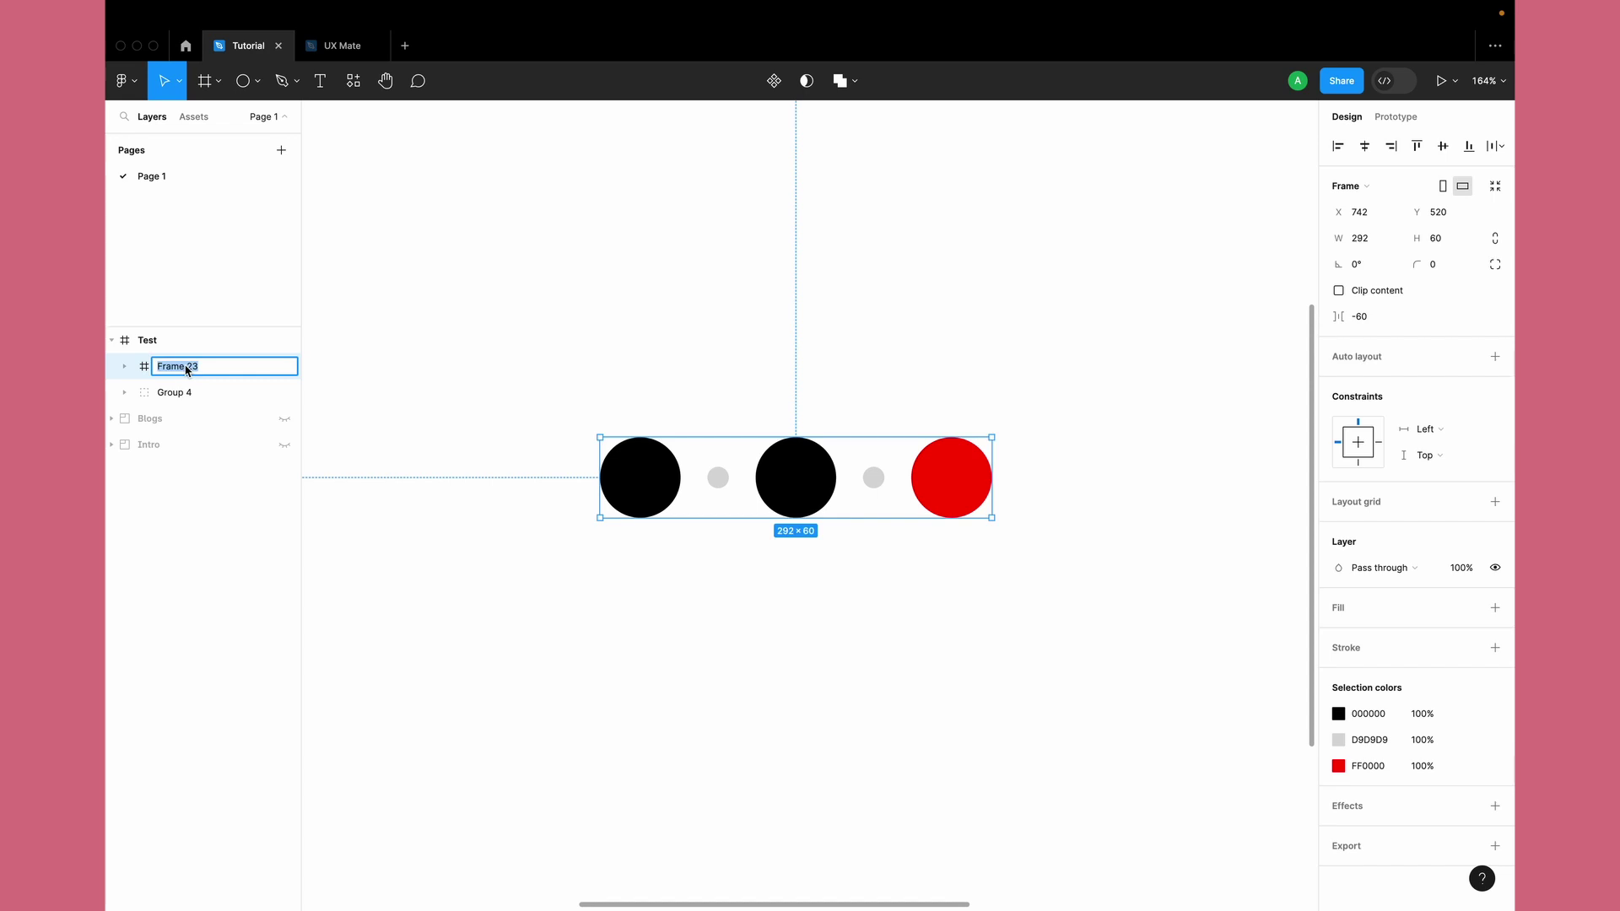
{"action": "type", "text": "Effects"}
{"action": "key", "text": "Return"}
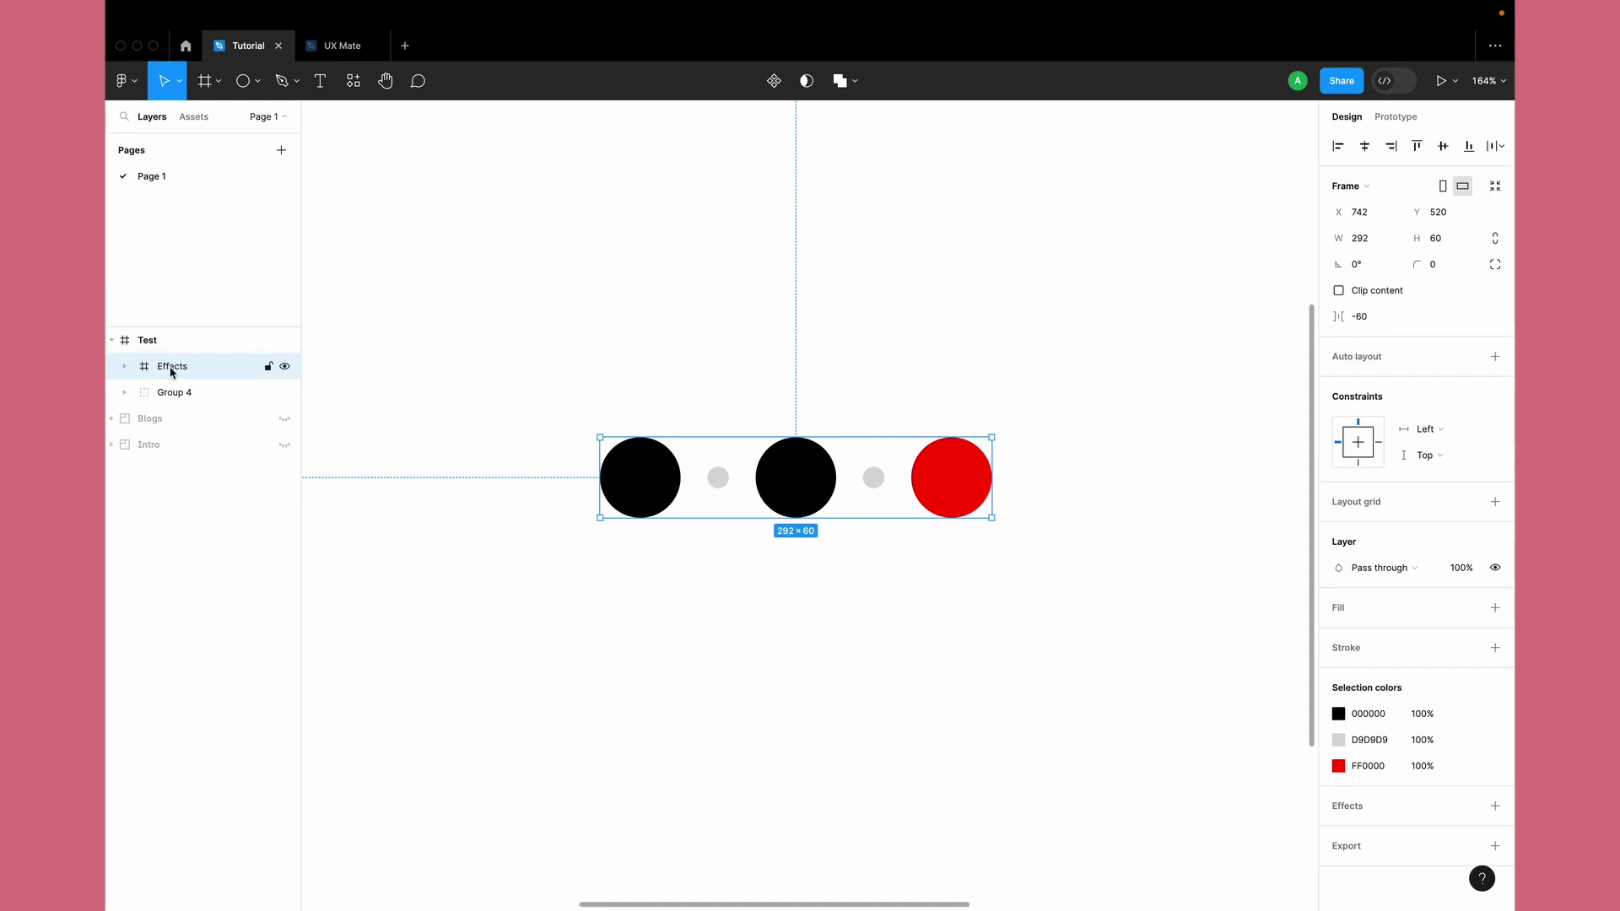
{"action": "left_click", "coordinate": [126, 366]}
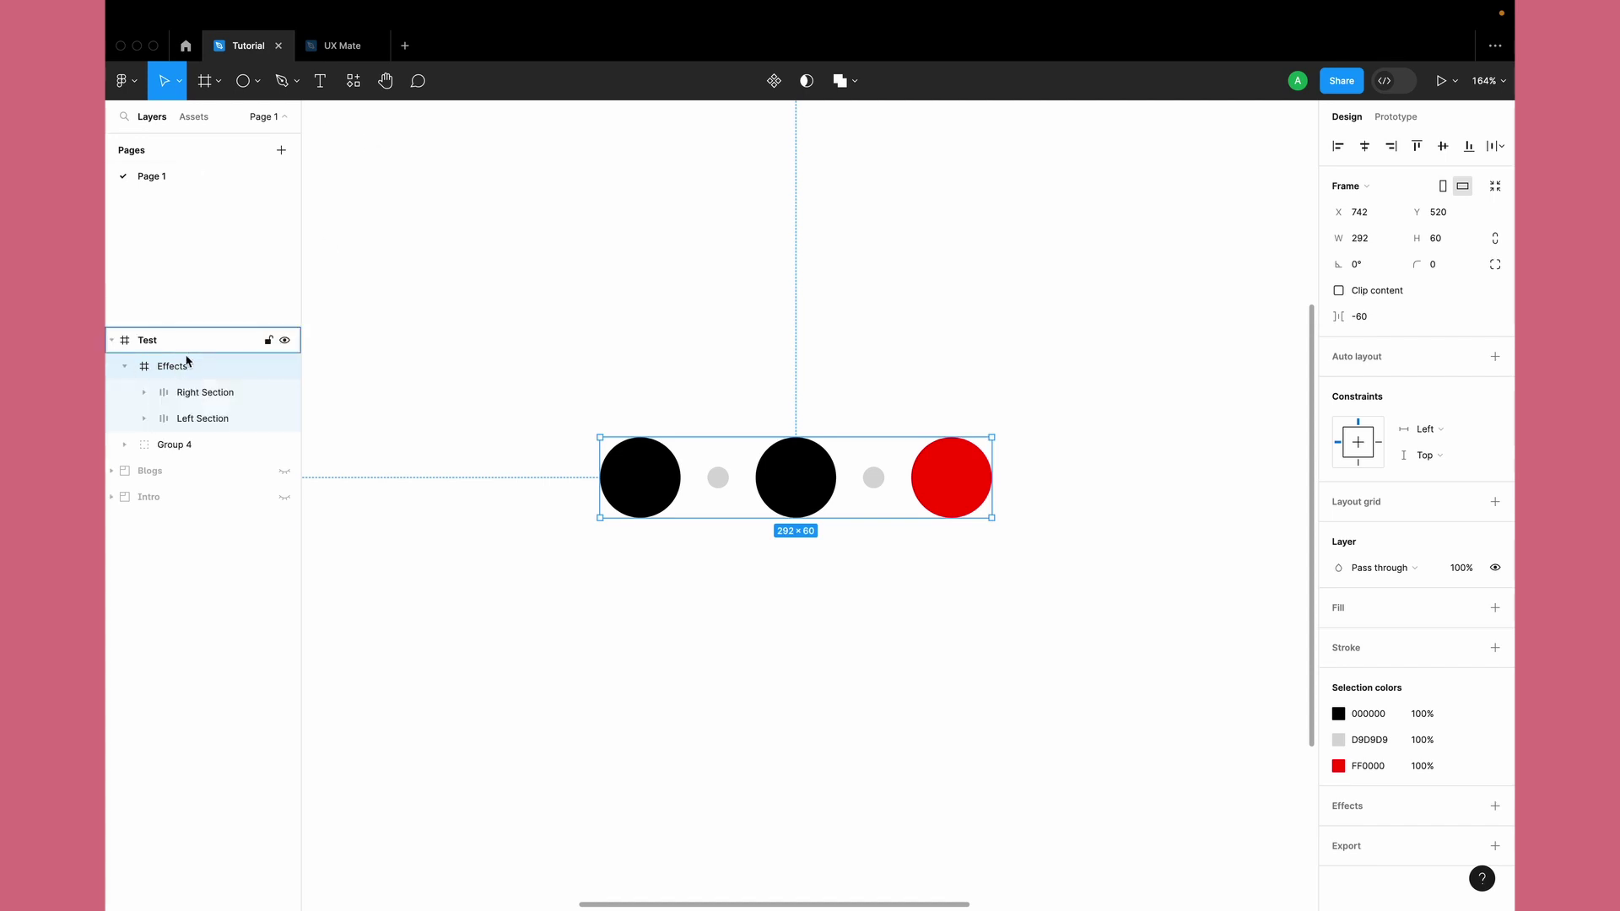
{"action": "left_click", "coordinate": [202, 394]}
{"action": "left_click", "coordinate": [199, 420]}
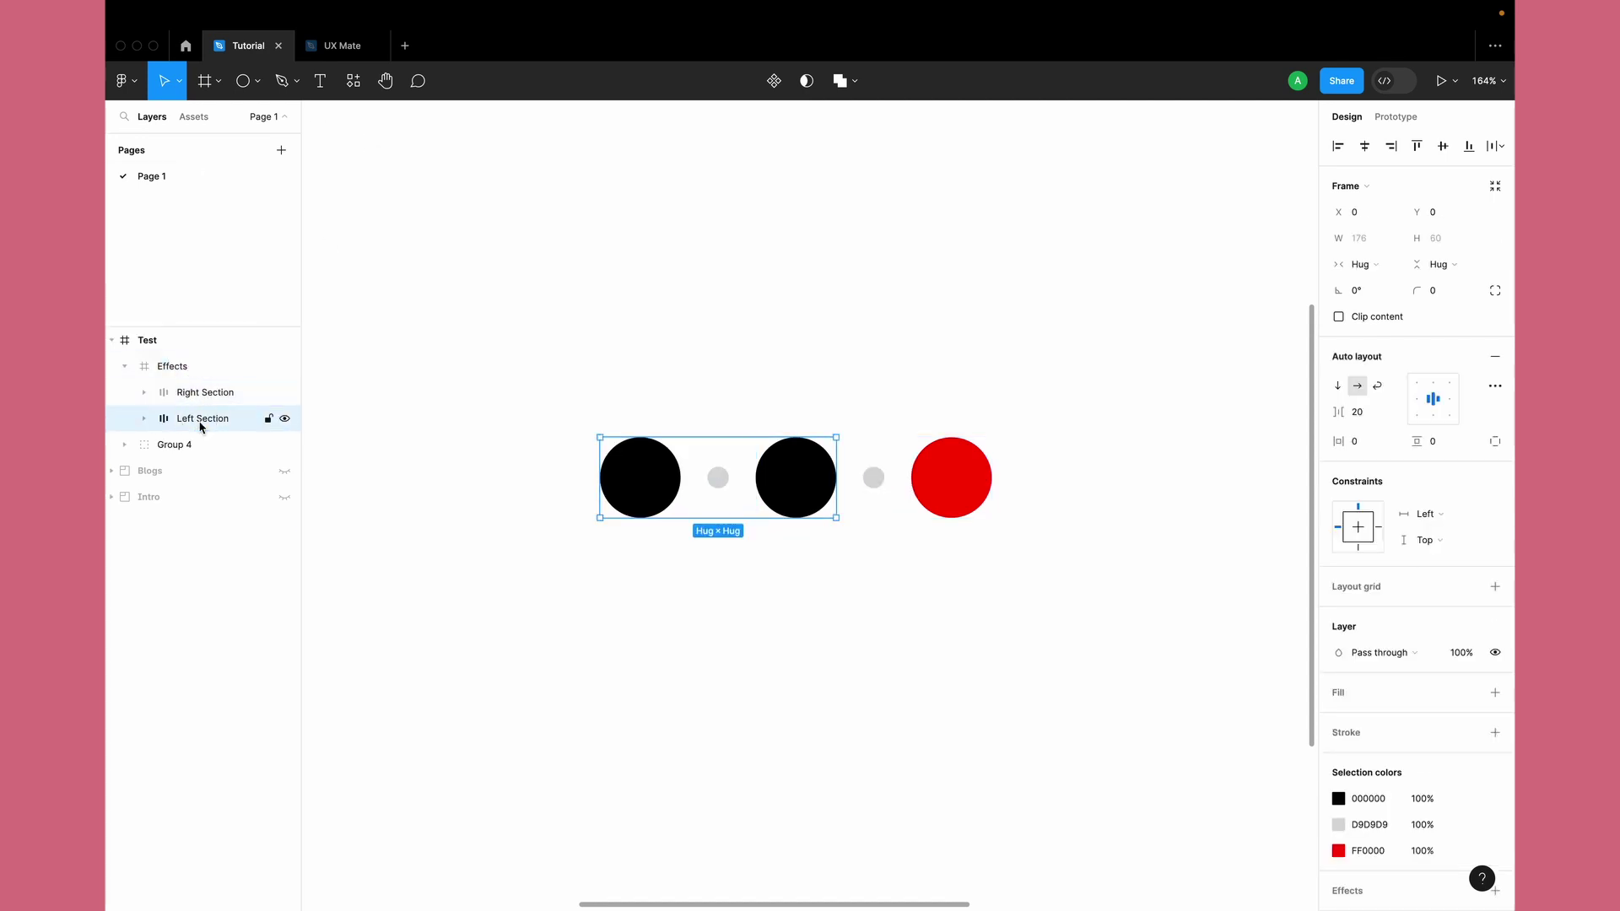
{"action": "left_click", "coordinate": [184, 369]}
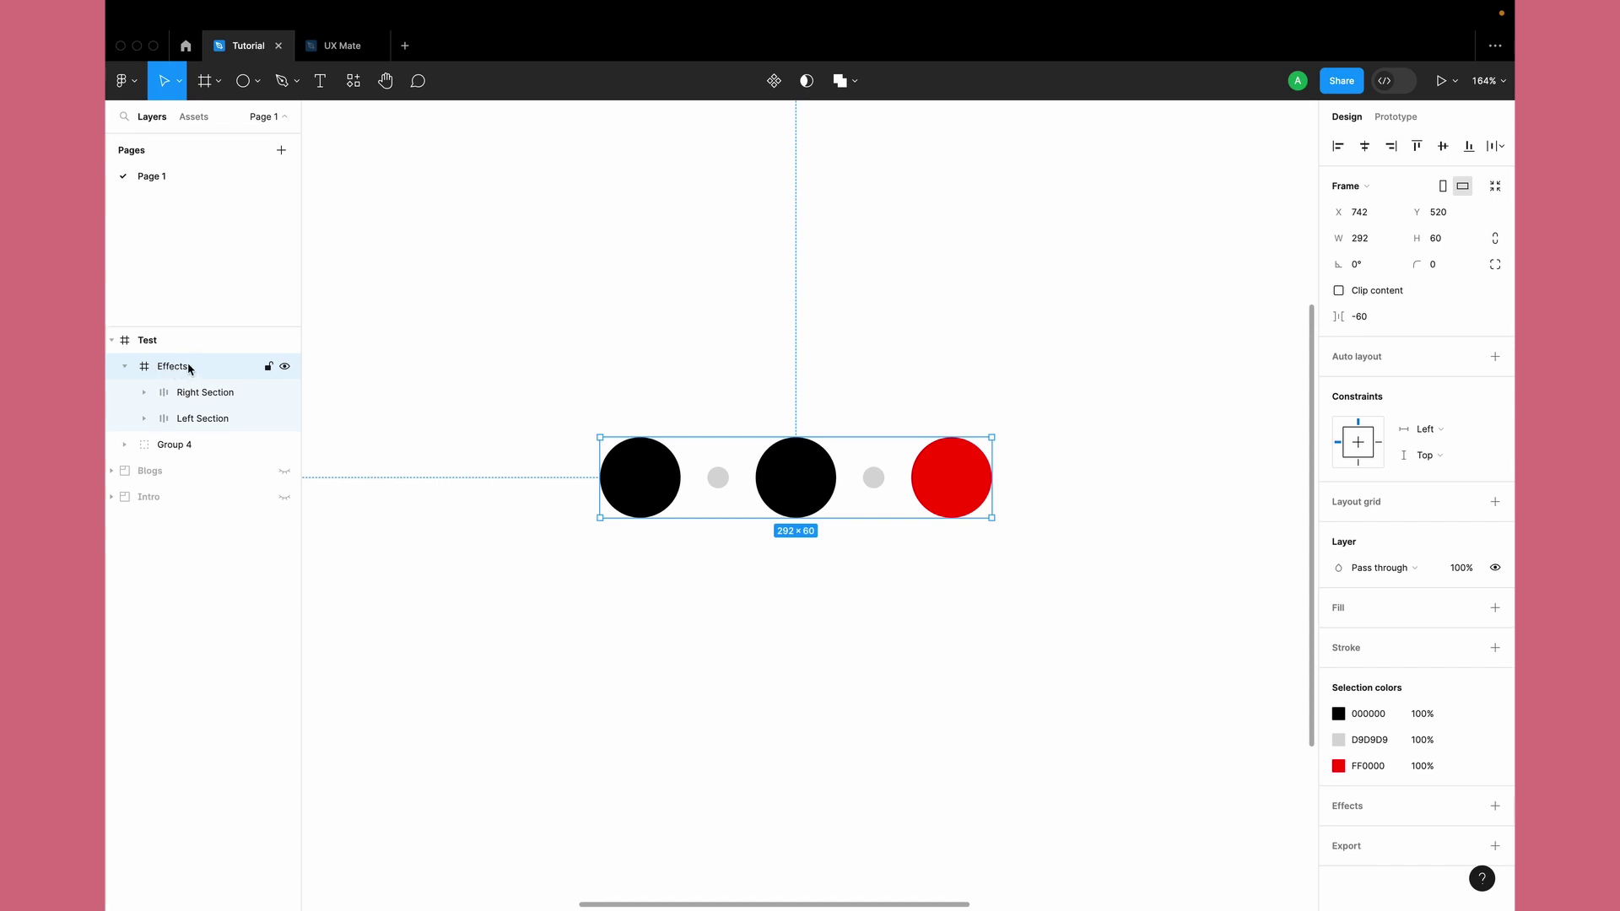
Step: Move the Effects frame out of the Test frame onto the empty canvas above it, centred horizontally on Test
{"action": "left_click", "coordinate": [560, 654]}
{"action": "scroll", "coordinate": [560, 655], "scroll_direction": "down", "scroll_amount": 5}
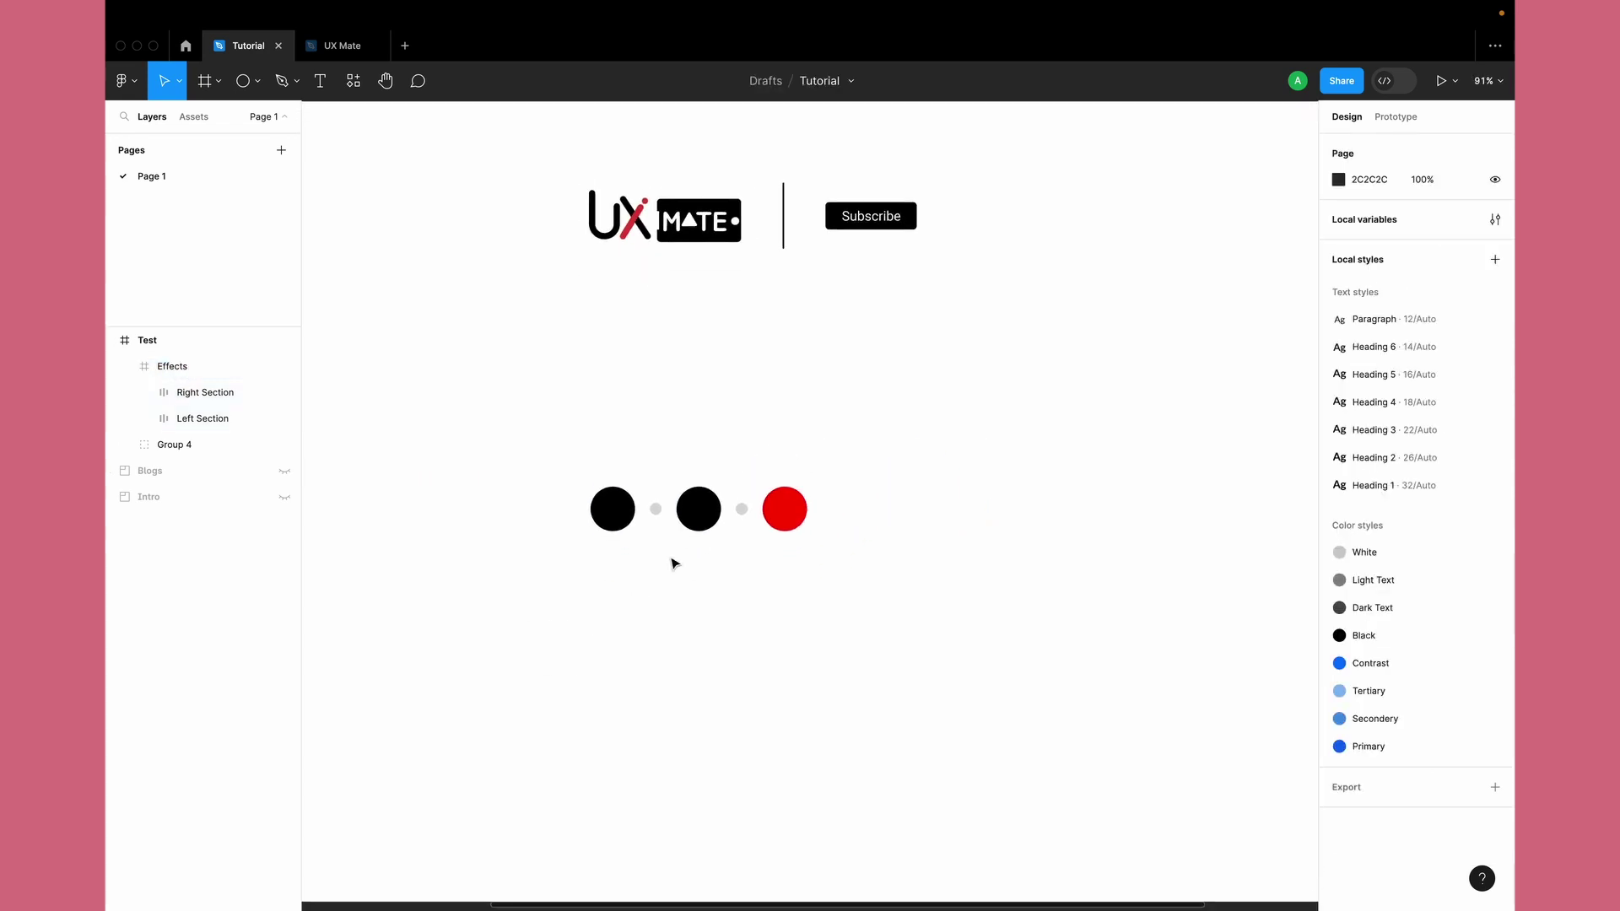
{"action": "left_click", "coordinate": [698, 516]}
{"action": "scroll", "coordinate": [706, 521], "scroll_direction": "down", "scroll_amount": 5}
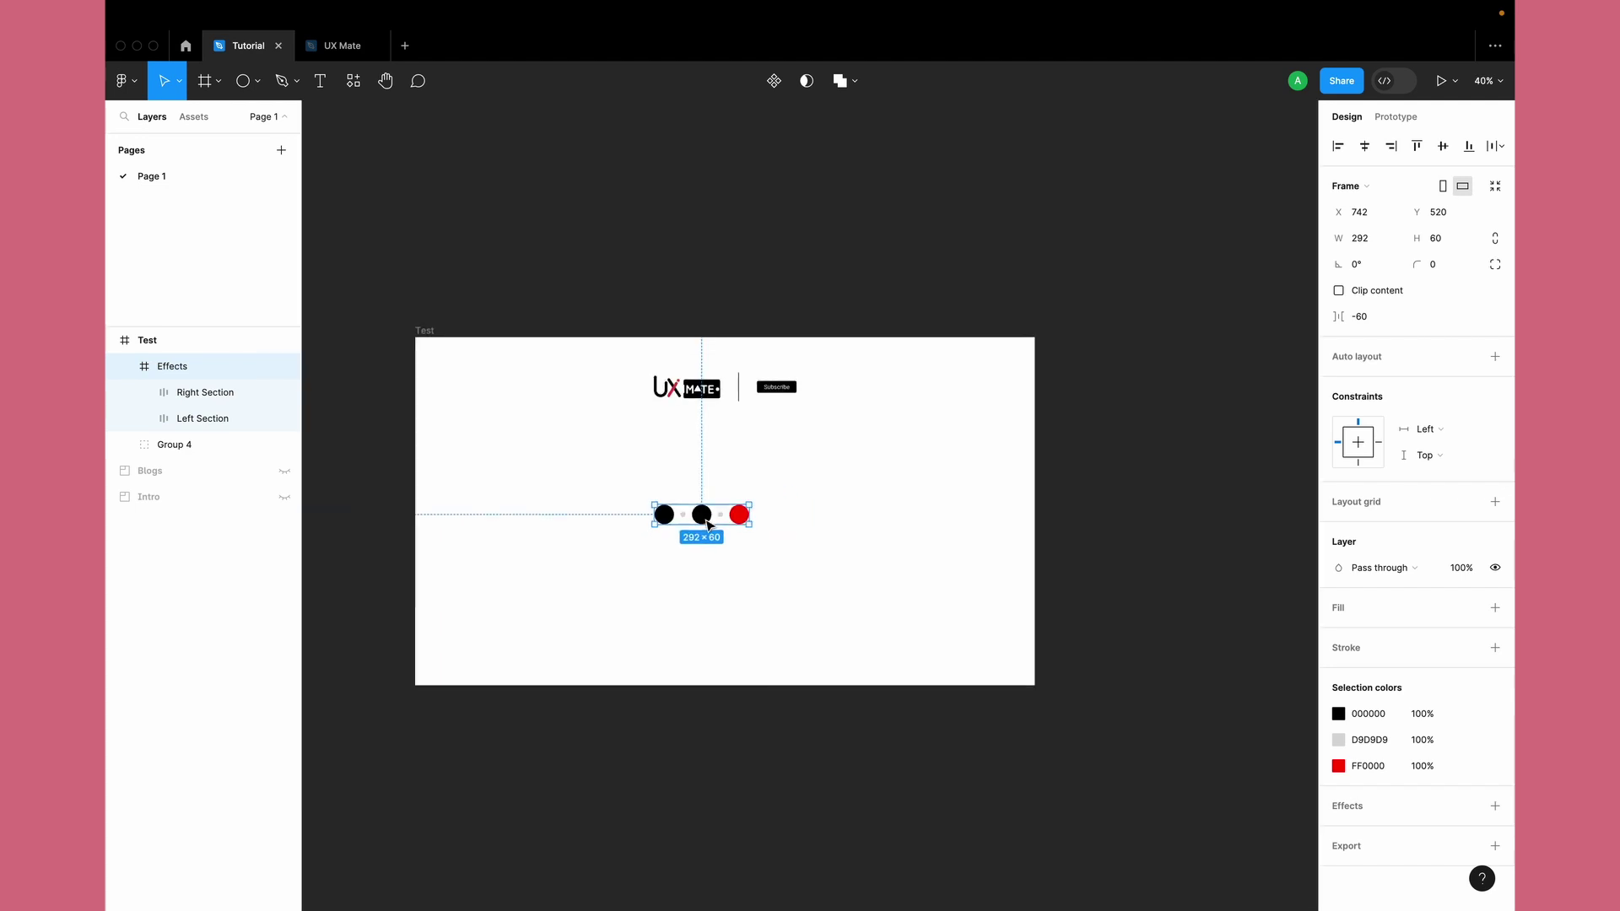
{"action": "left_click_drag", "start_coordinate": [707, 523], "coordinate": [723, 344]}
{"action": "scroll", "coordinate": [730, 522], "scroll_direction": "down", "scroll_amount": 3}
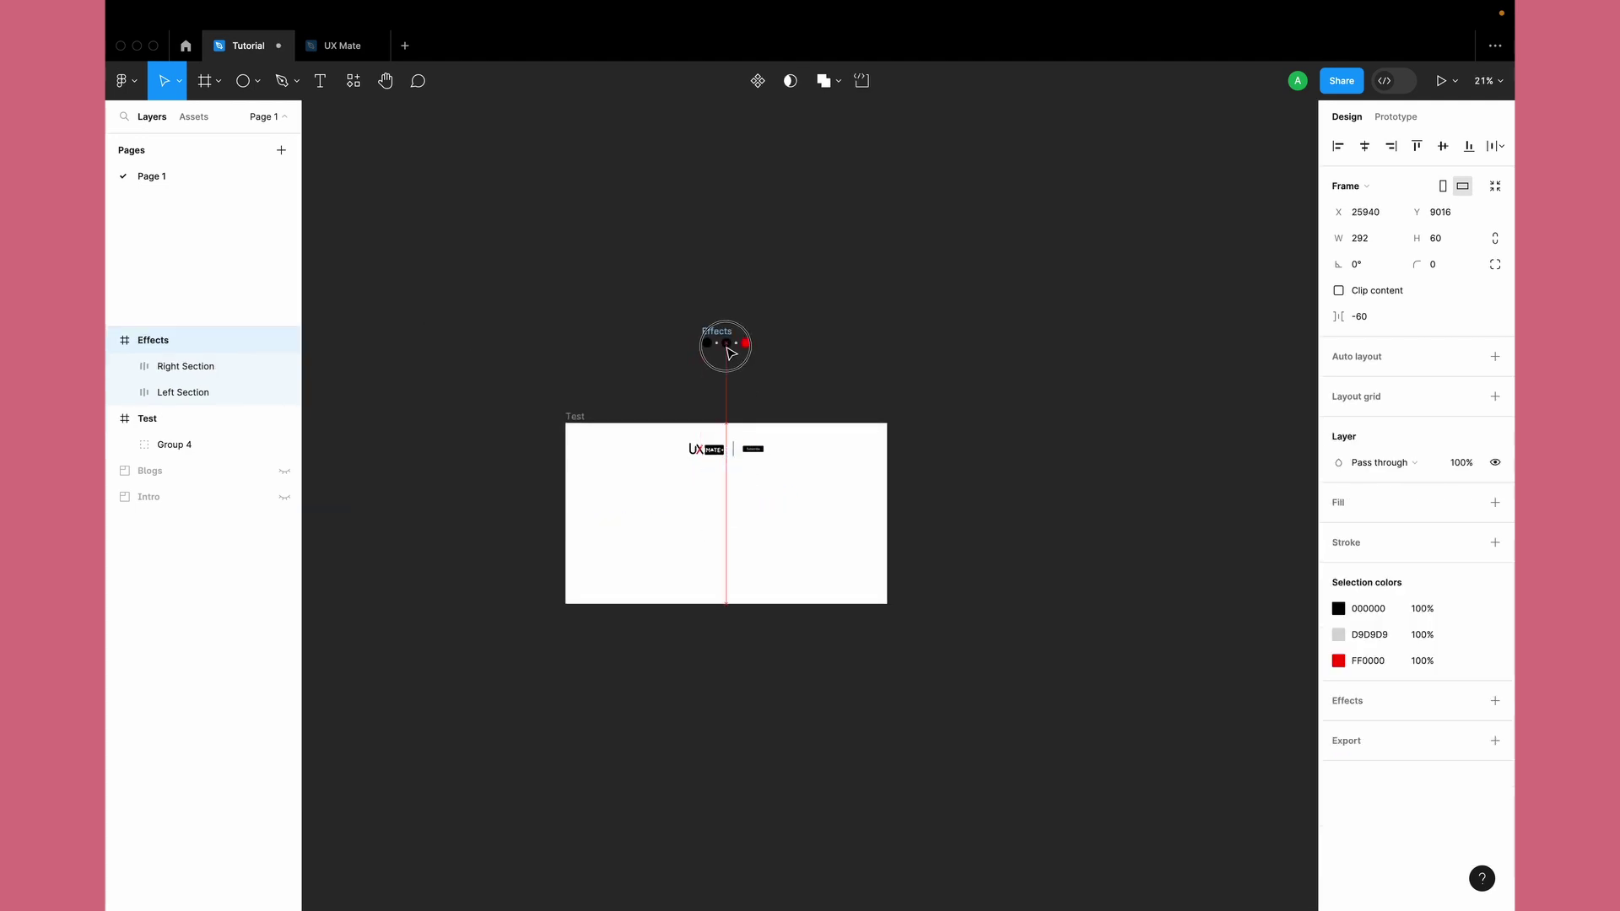
Step: Try the lighter grey ACACAC as the page background and undo the change
{"action": "left_click", "coordinate": [1015, 327]}
{"action": "left_click", "coordinate": [1338, 180]}
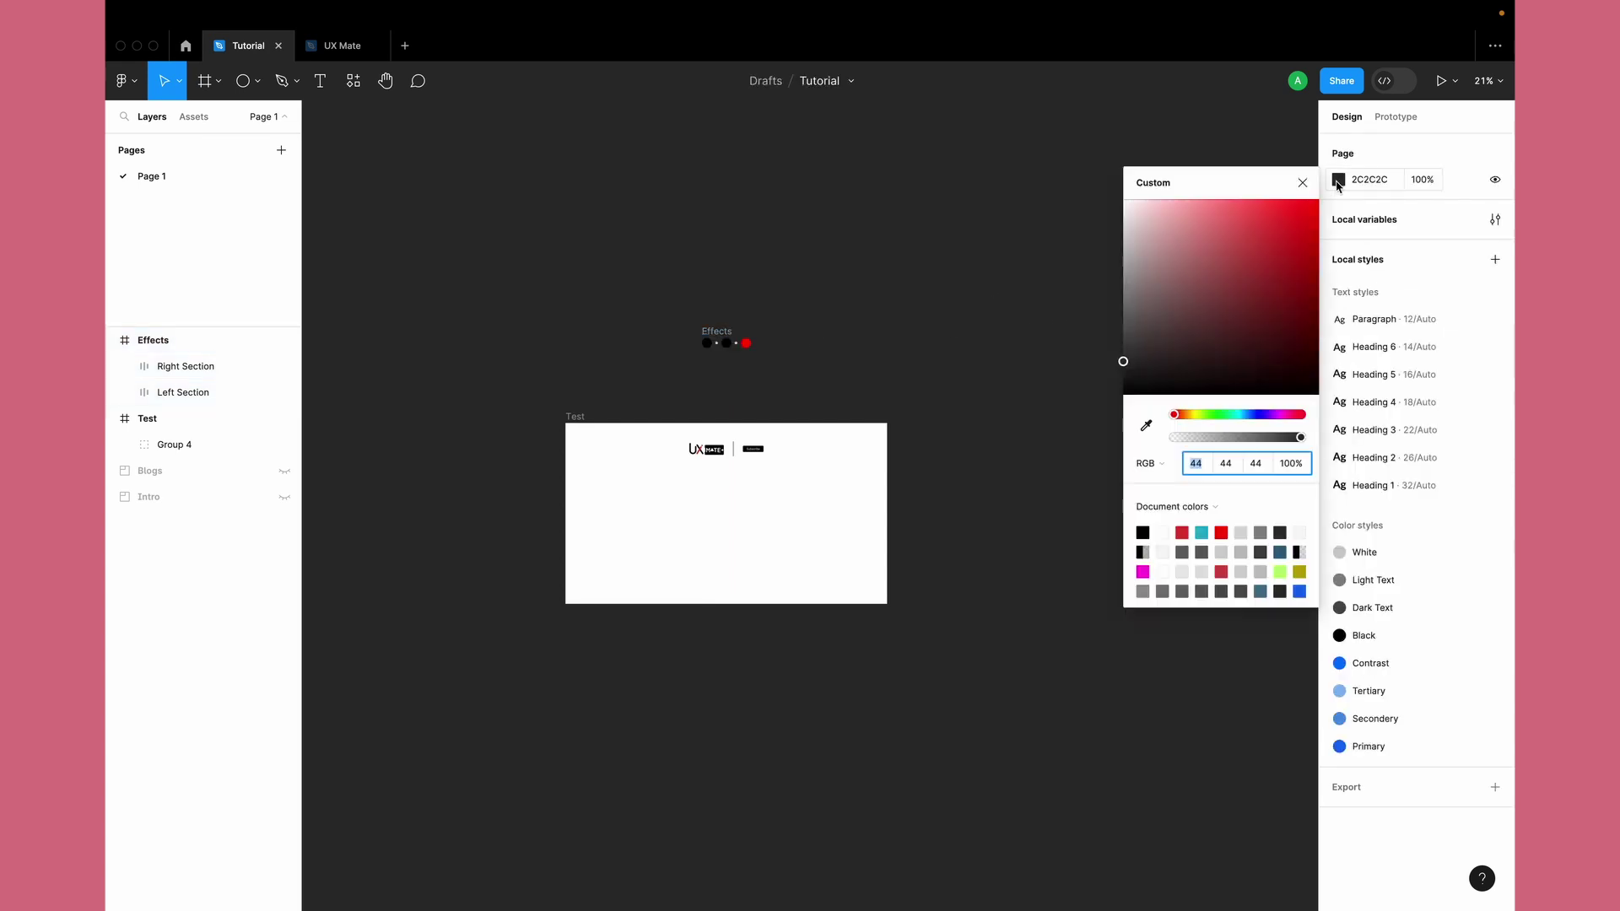
{"action": "left_click_drag", "start_coordinate": [1139, 333], "coordinate": [1060, 275]}
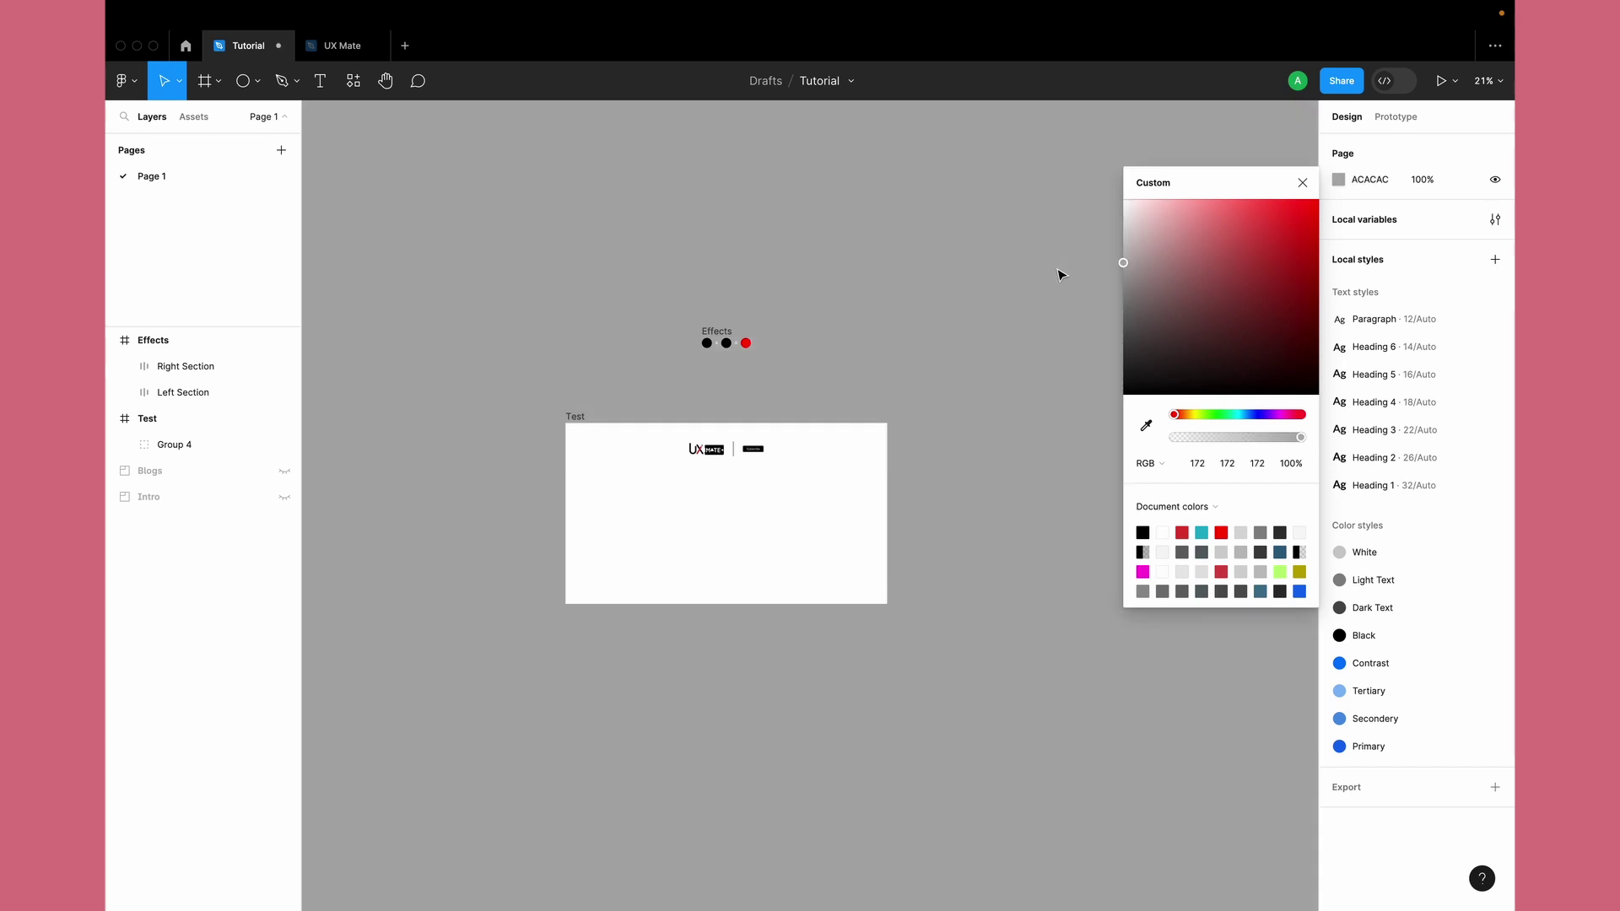
{"action": "key", "text": "super+z"}
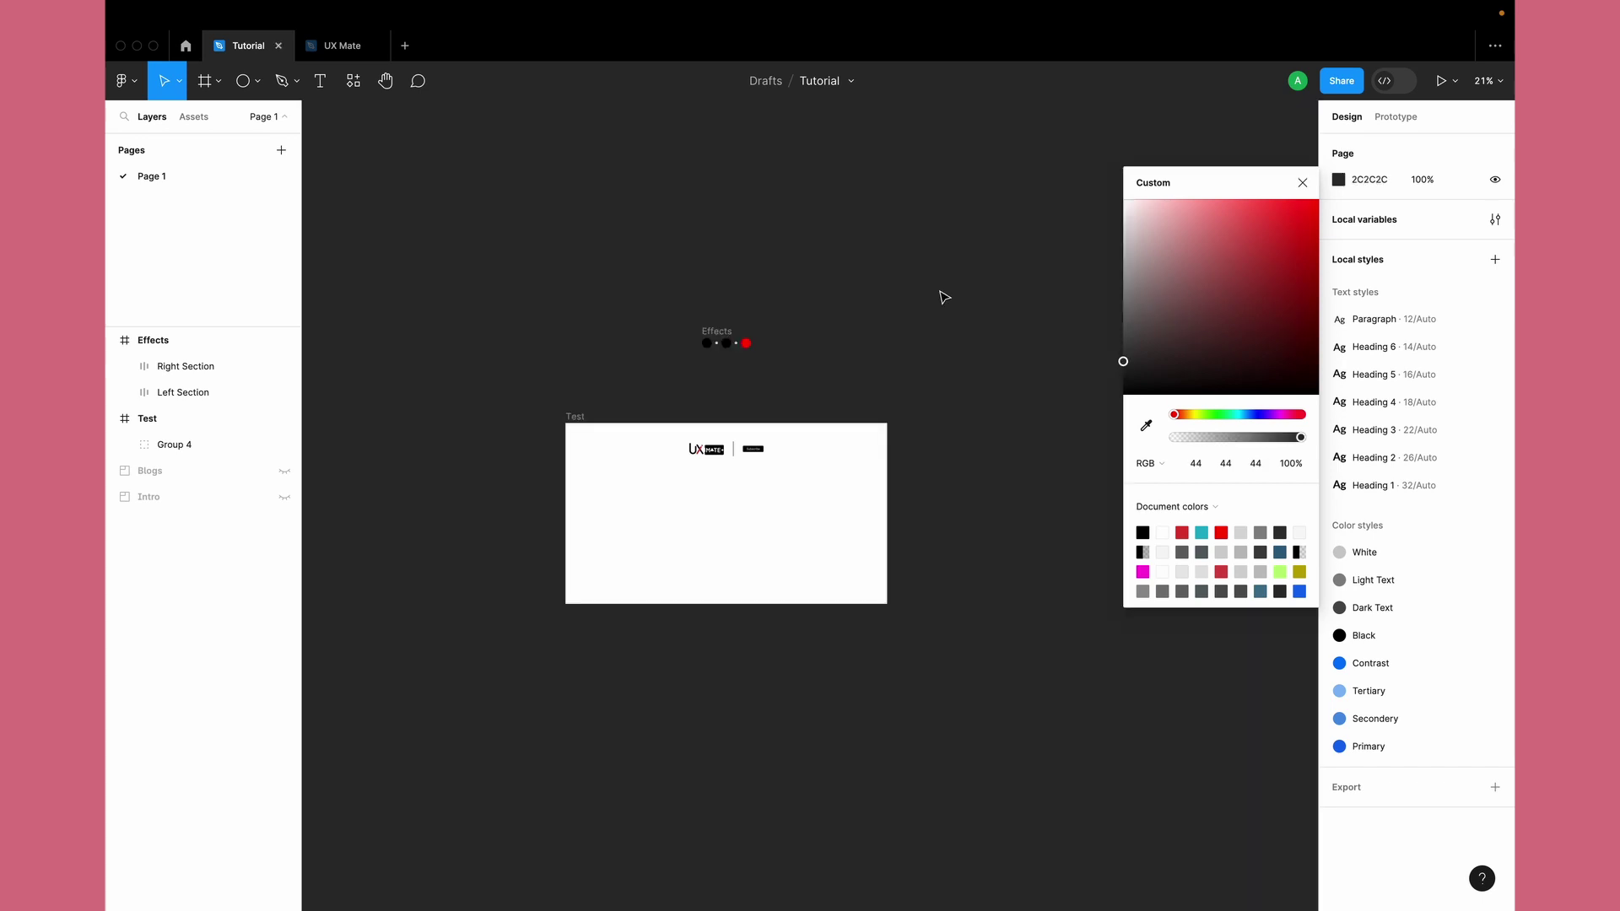
{"action": "key", "text": "Escape"}
Step: Change the black colour used in the Effects frame to white, FFFFFF
{"action": "scroll", "coordinate": [726, 341], "scroll_direction": "up", "scroll_amount": 5}
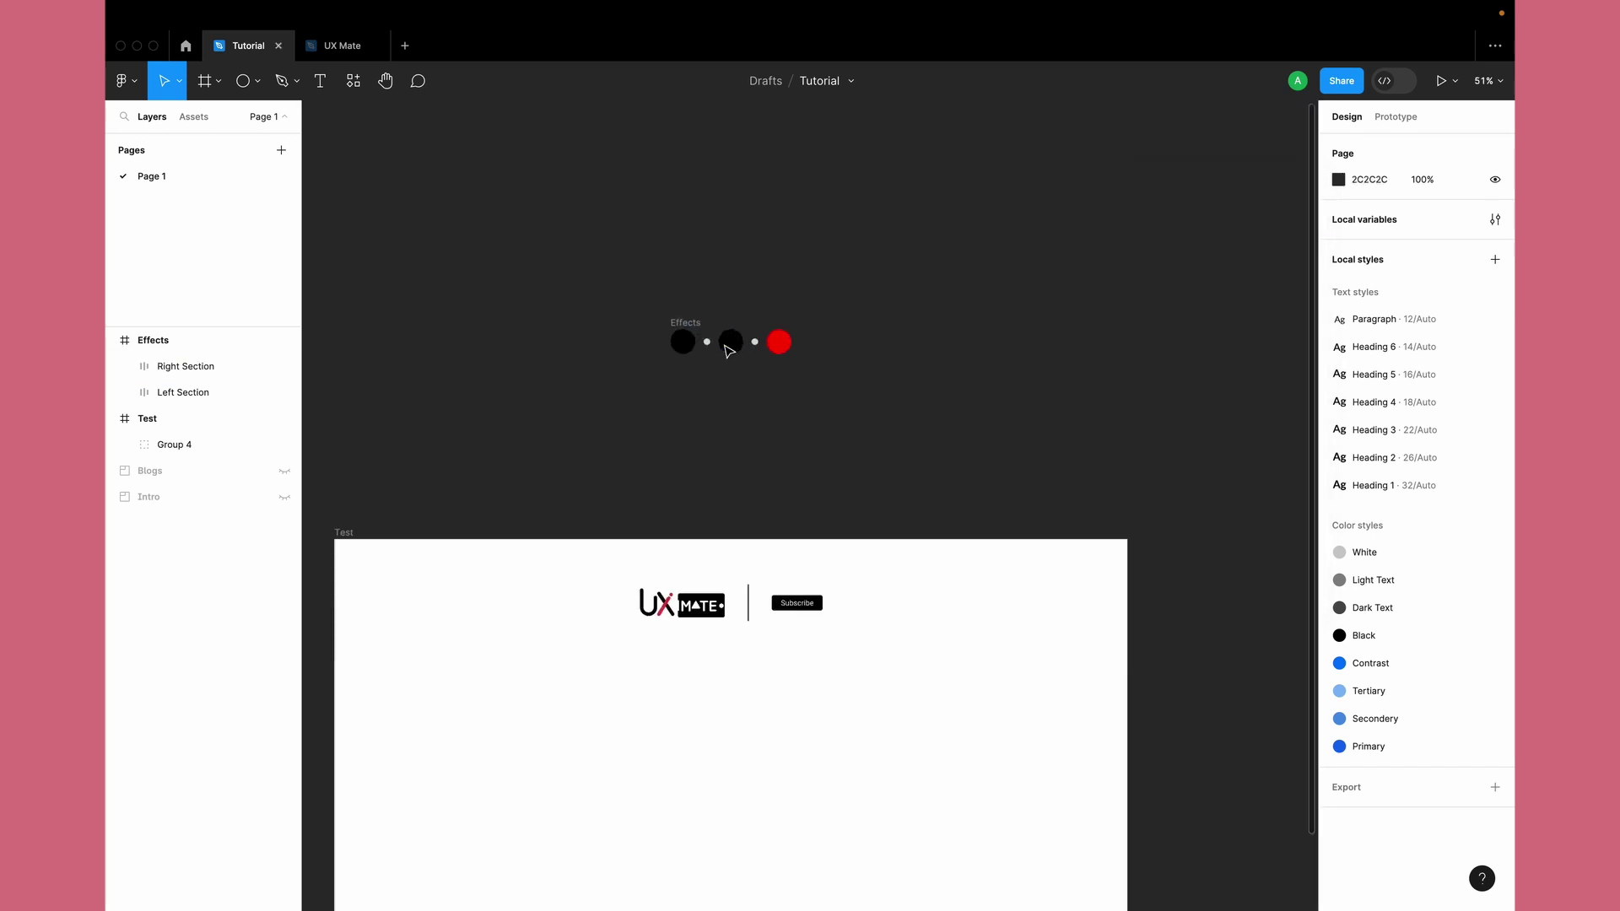
{"action": "left_click", "coordinate": [672, 323]}
{"action": "left_click", "coordinate": [1337, 608]}
{"action": "left_click_drag", "start_coordinate": [1212, 531], "coordinate": [907, 437]}
{"action": "left_click", "coordinate": [897, 437]}
Step: Recolour the two small grey circles to 03FFC3 and set their layer opacity to 0%
{"action": "scroll", "coordinate": [629, 356], "scroll_direction": "up", "scroll_amount": 5}
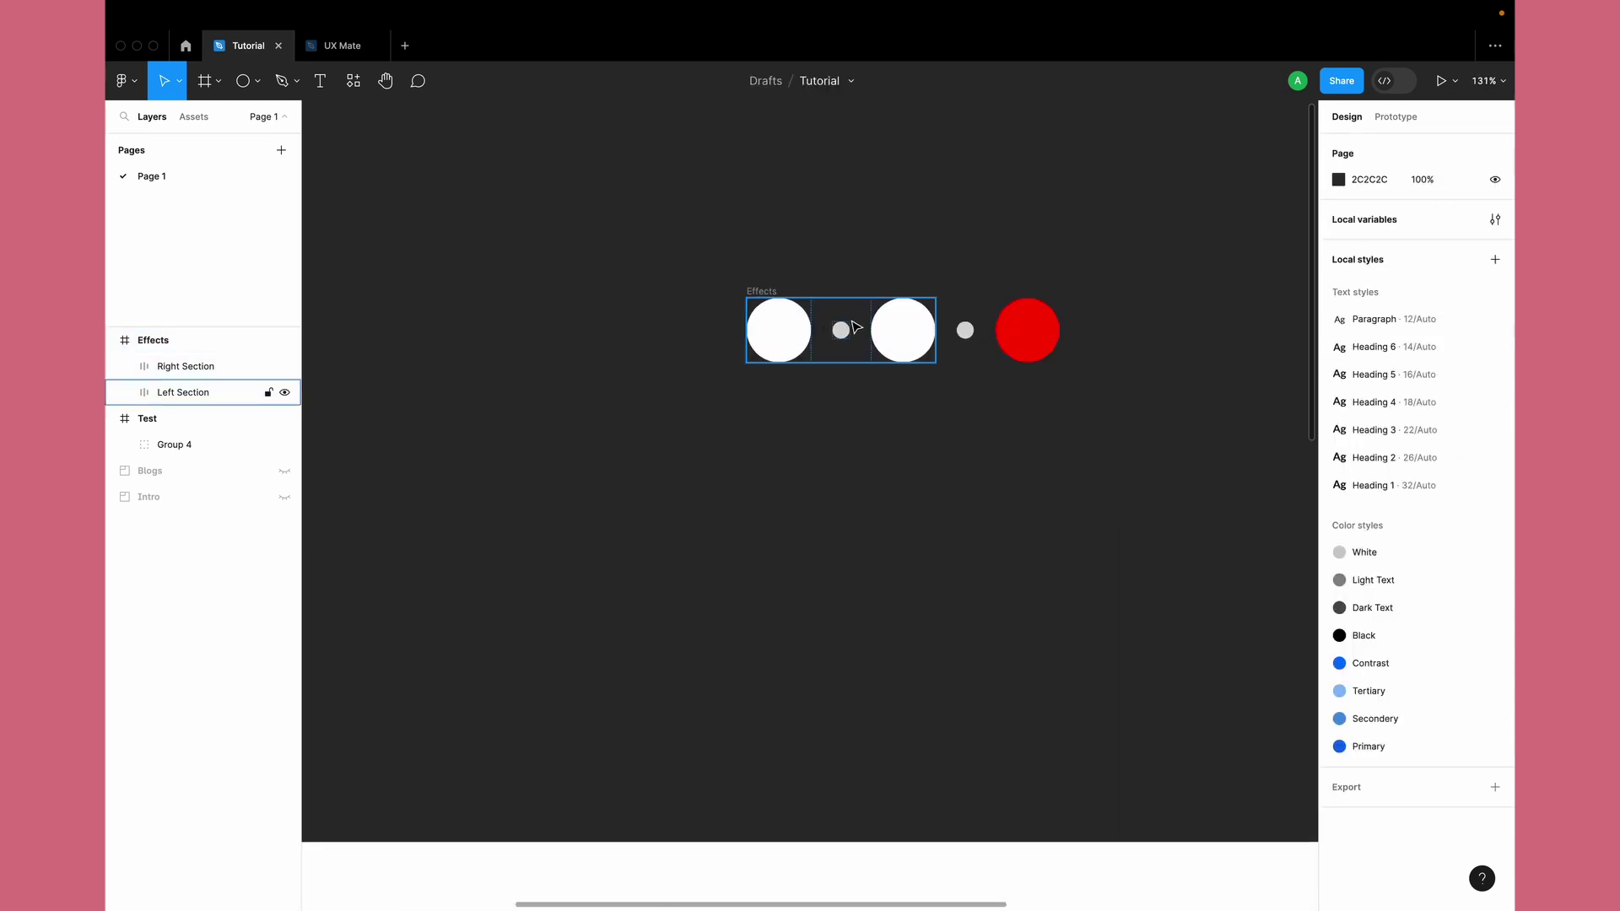
{"action": "double_click", "coordinate": [840, 330]}
{"action": "left_click", "coordinate": [964, 330], "text": "shift"}
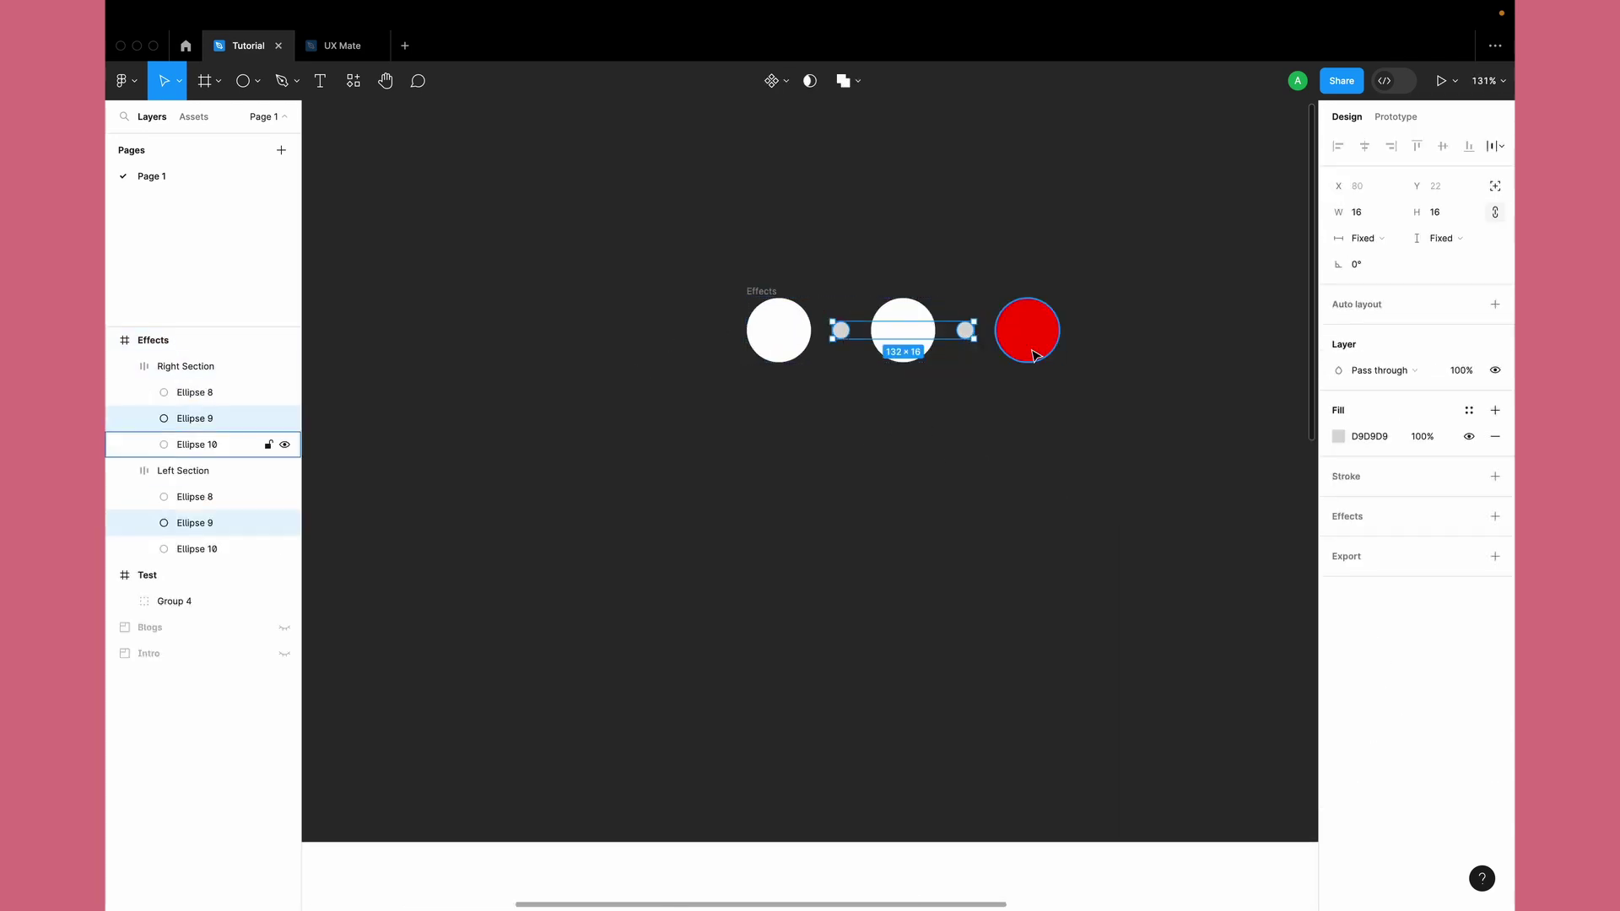
{"action": "left_click", "coordinate": [1338, 436]}
{"action": "left_click", "coordinate": [1234, 701]}
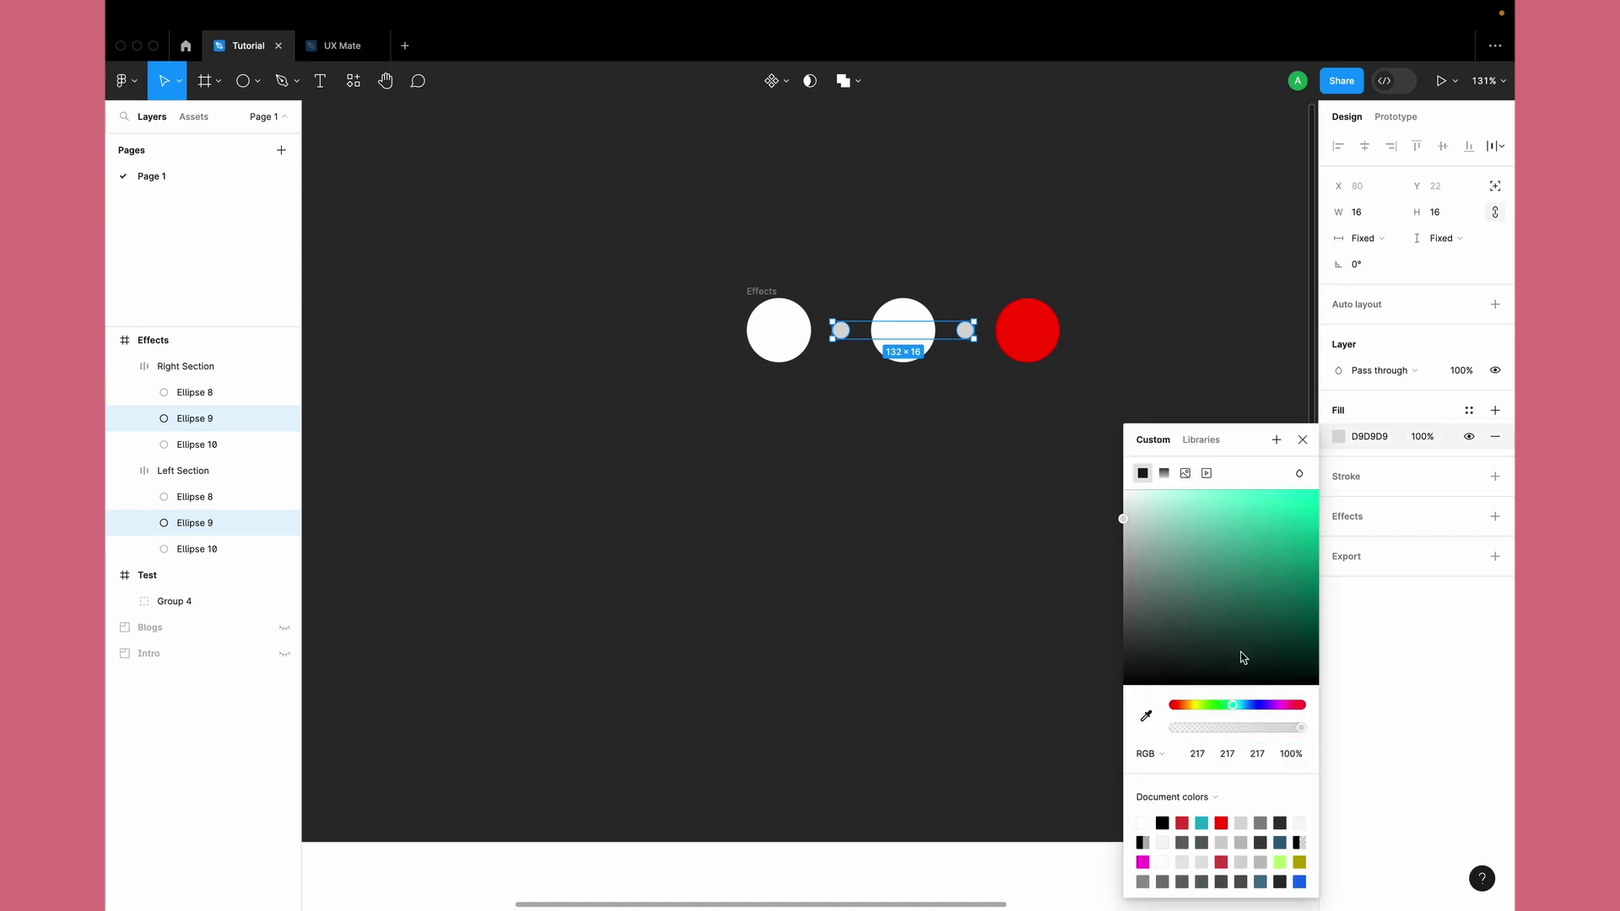
{"action": "left_click_drag", "start_coordinate": [1240, 658], "coordinate": [1319, 405]}
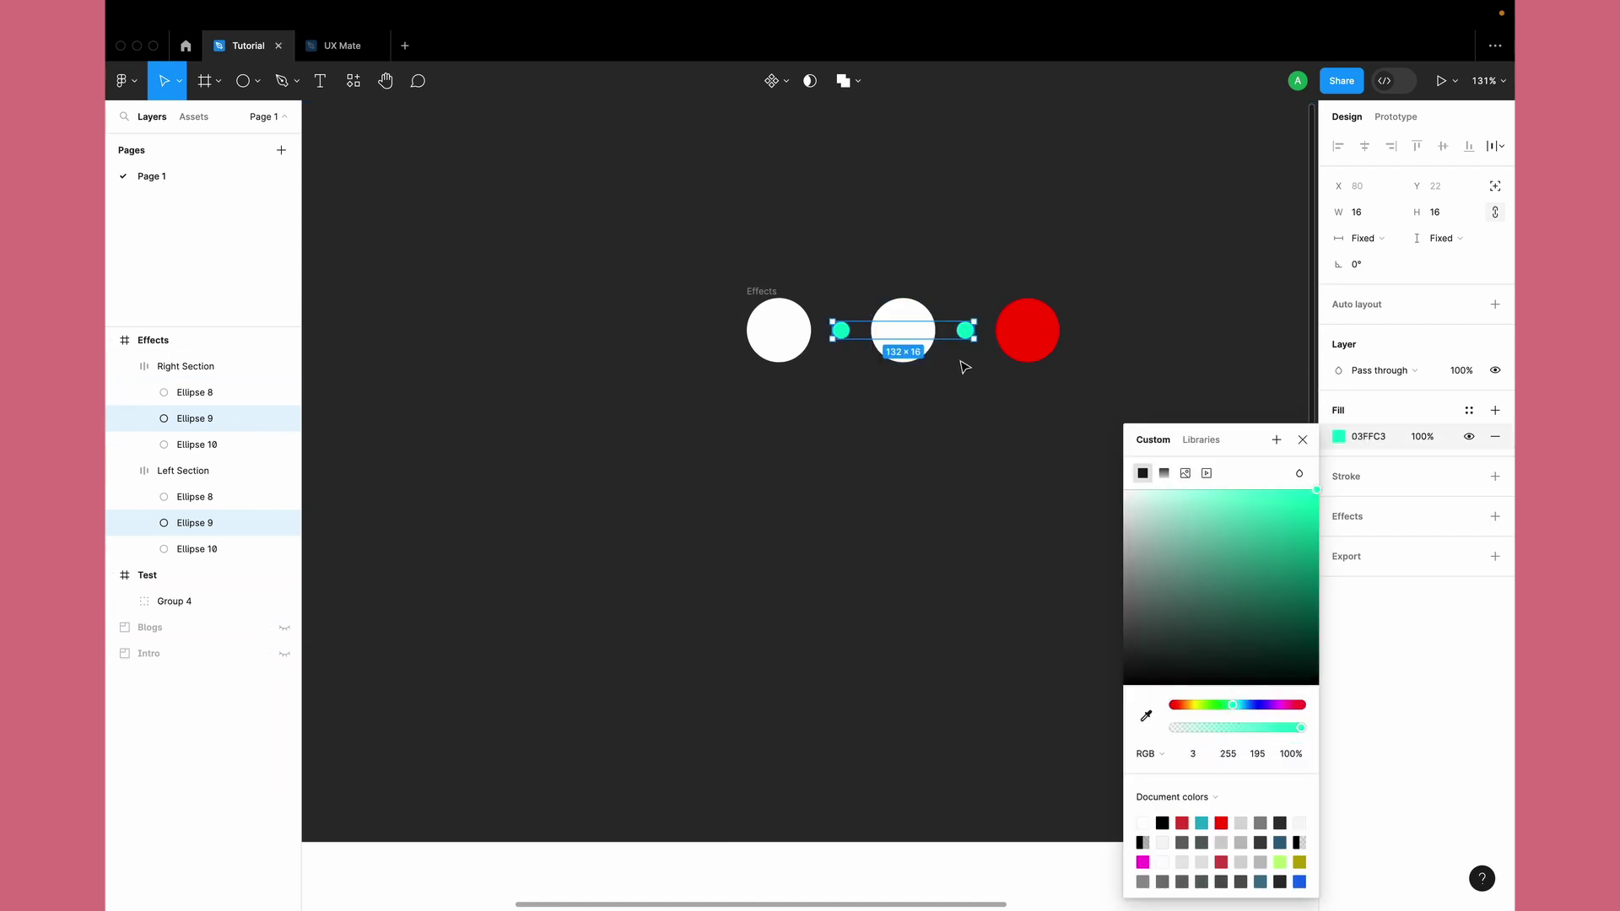
{"action": "key", "text": "0"}
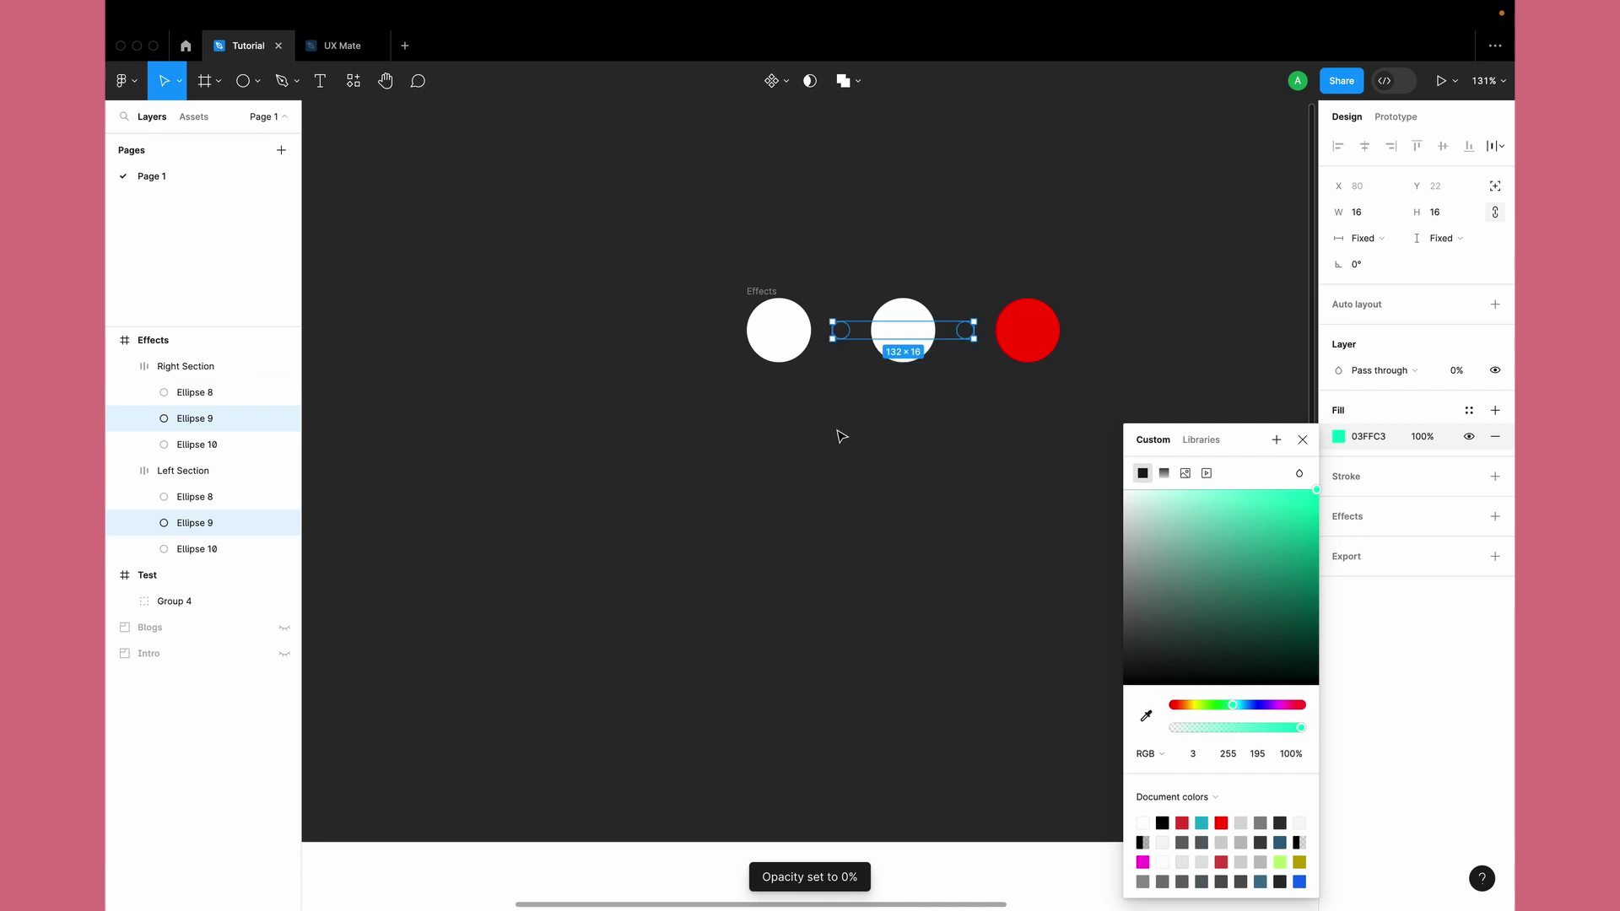
{"action": "left_click", "coordinate": [818, 427]}
{"action": "scroll", "coordinate": [831, 342], "scroll_direction": "up", "scroll_amount": 5}
{"action": "left_click", "coordinate": [835, 347]}
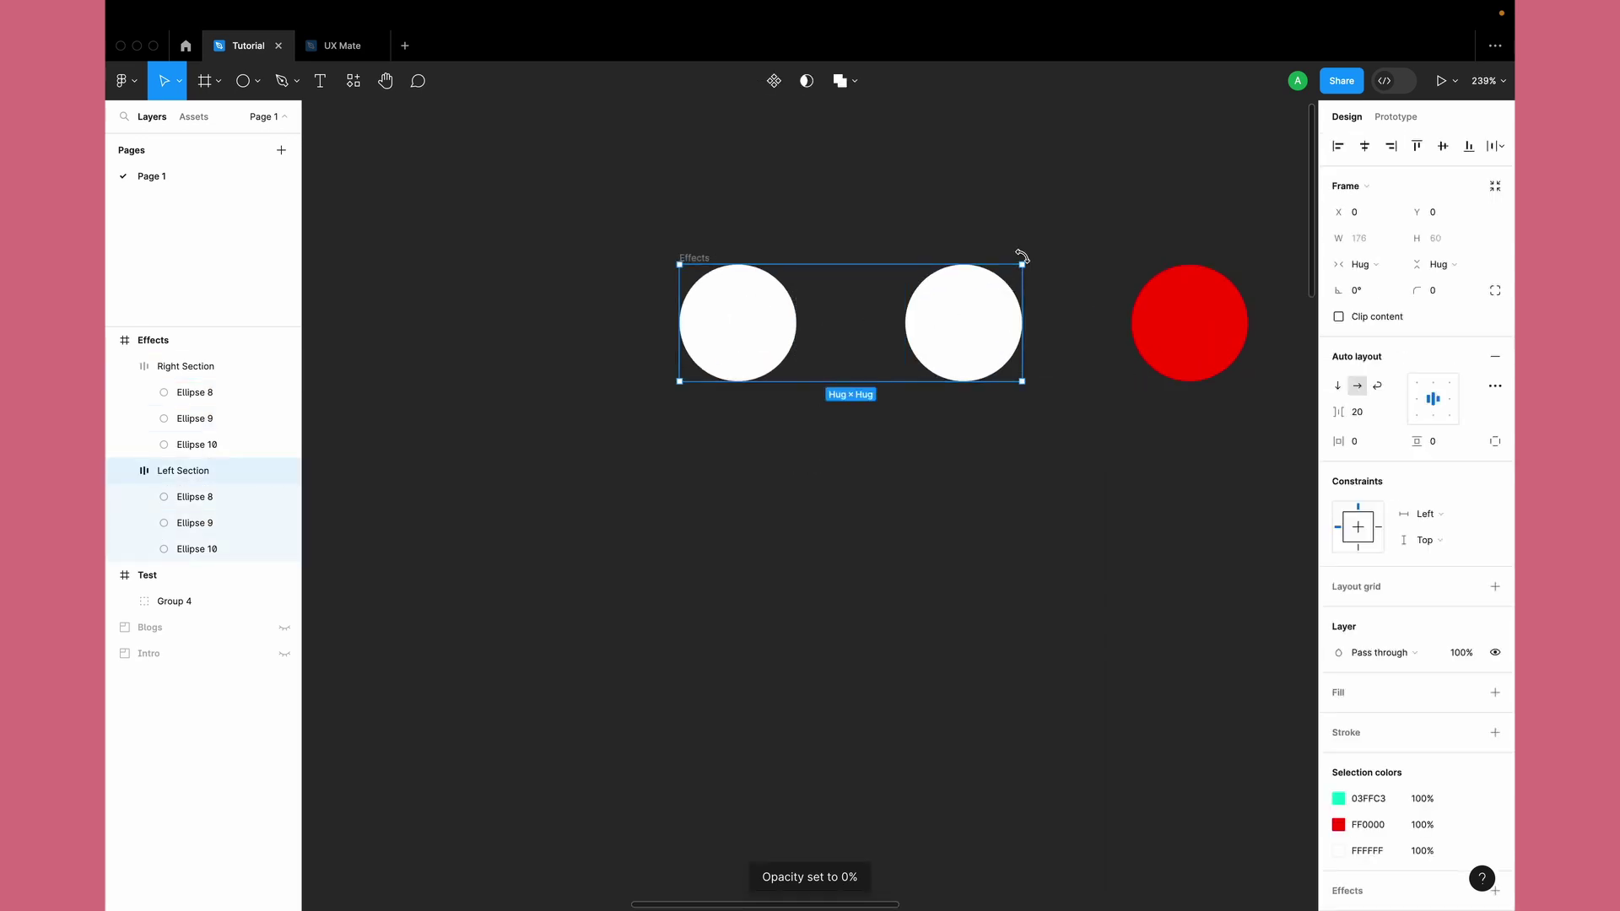
{"action": "mouse_move", "coordinate": [1027, 259]}
{"action": "left_mouse_down"}
{"action": "mouse_move", "coordinate": [940, 470]}
{"action": "mouse_move", "coordinate": [1012, 245]}
{"action": "mouse_move", "coordinate": [1022, 258]}
{"action": "left_mouse_up"}
{"action": "left_click", "coordinate": [918, 466]}
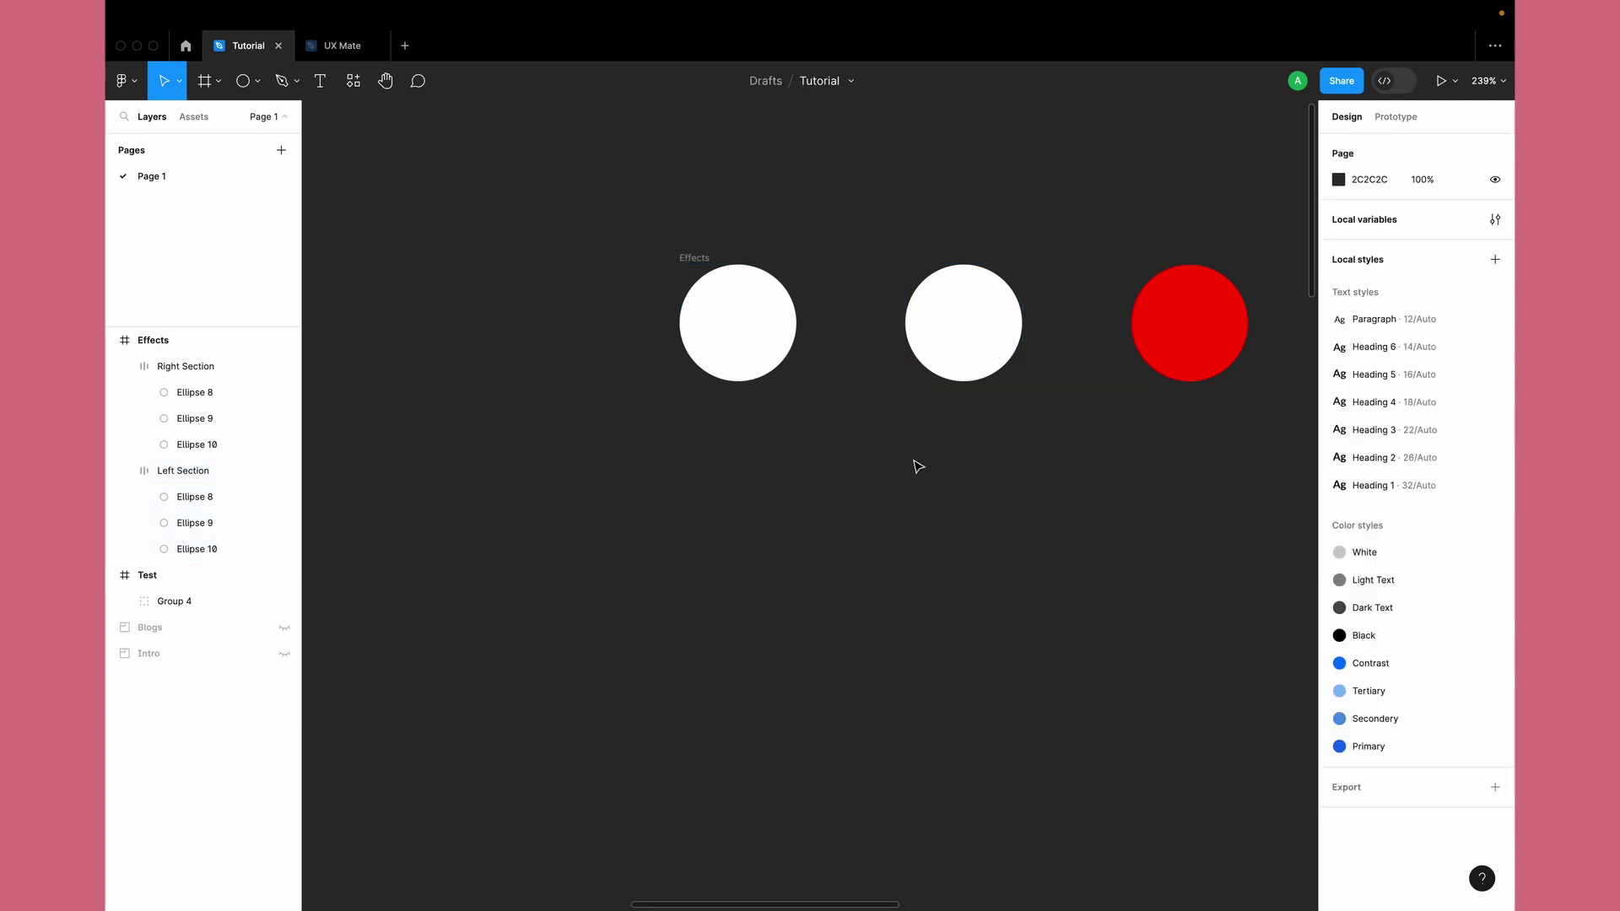
{"action": "left_click", "coordinate": [745, 325]}
{"action": "scroll", "coordinate": [745, 326], "scroll_direction": "down", "scroll_amount": 5}
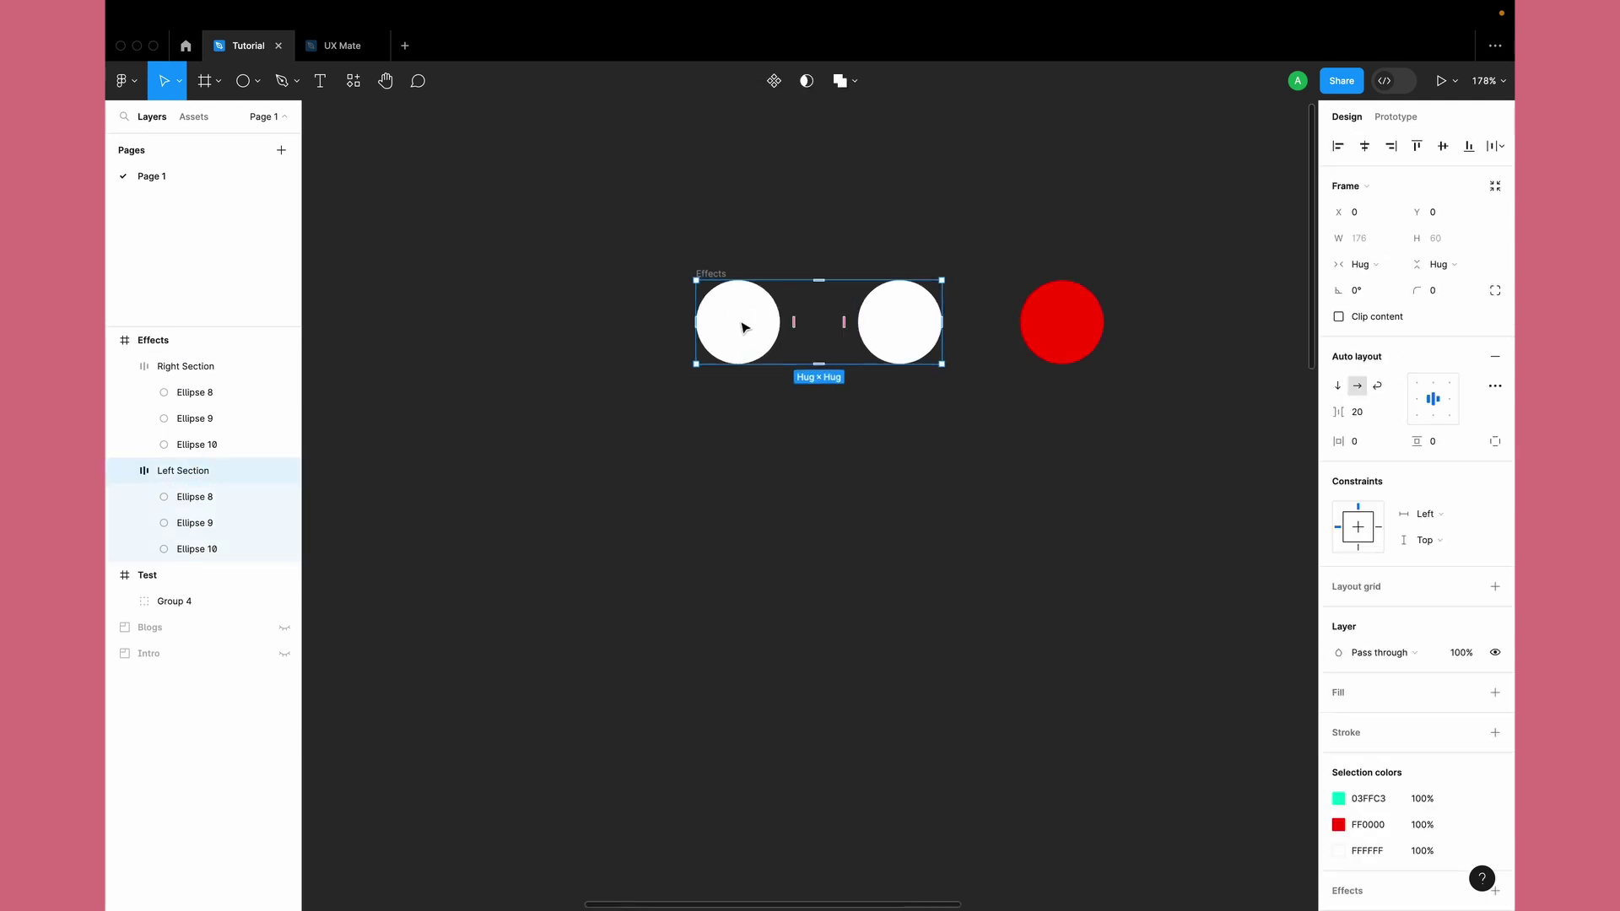
Step: Turn the Effects frame into a component and name it "Loading Animation"
{"action": "left_click", "coordinate": [125, 470]}
{"action": "left_click", "coordinate": [125, 365]}
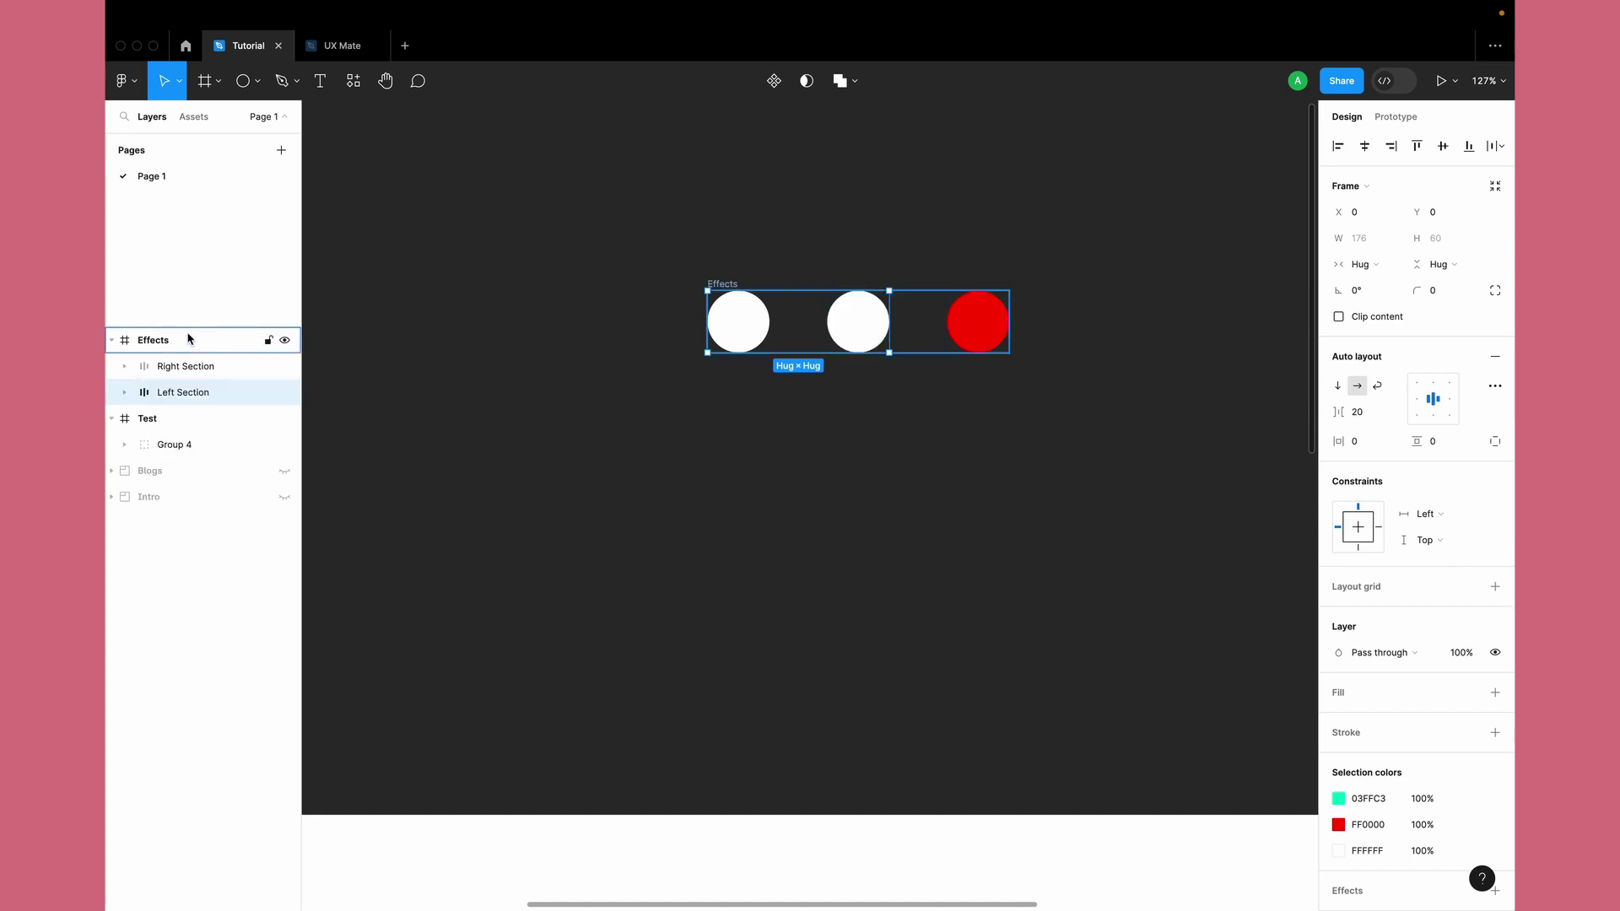
{"action": "left_click", "coordinate": [164, 340]}
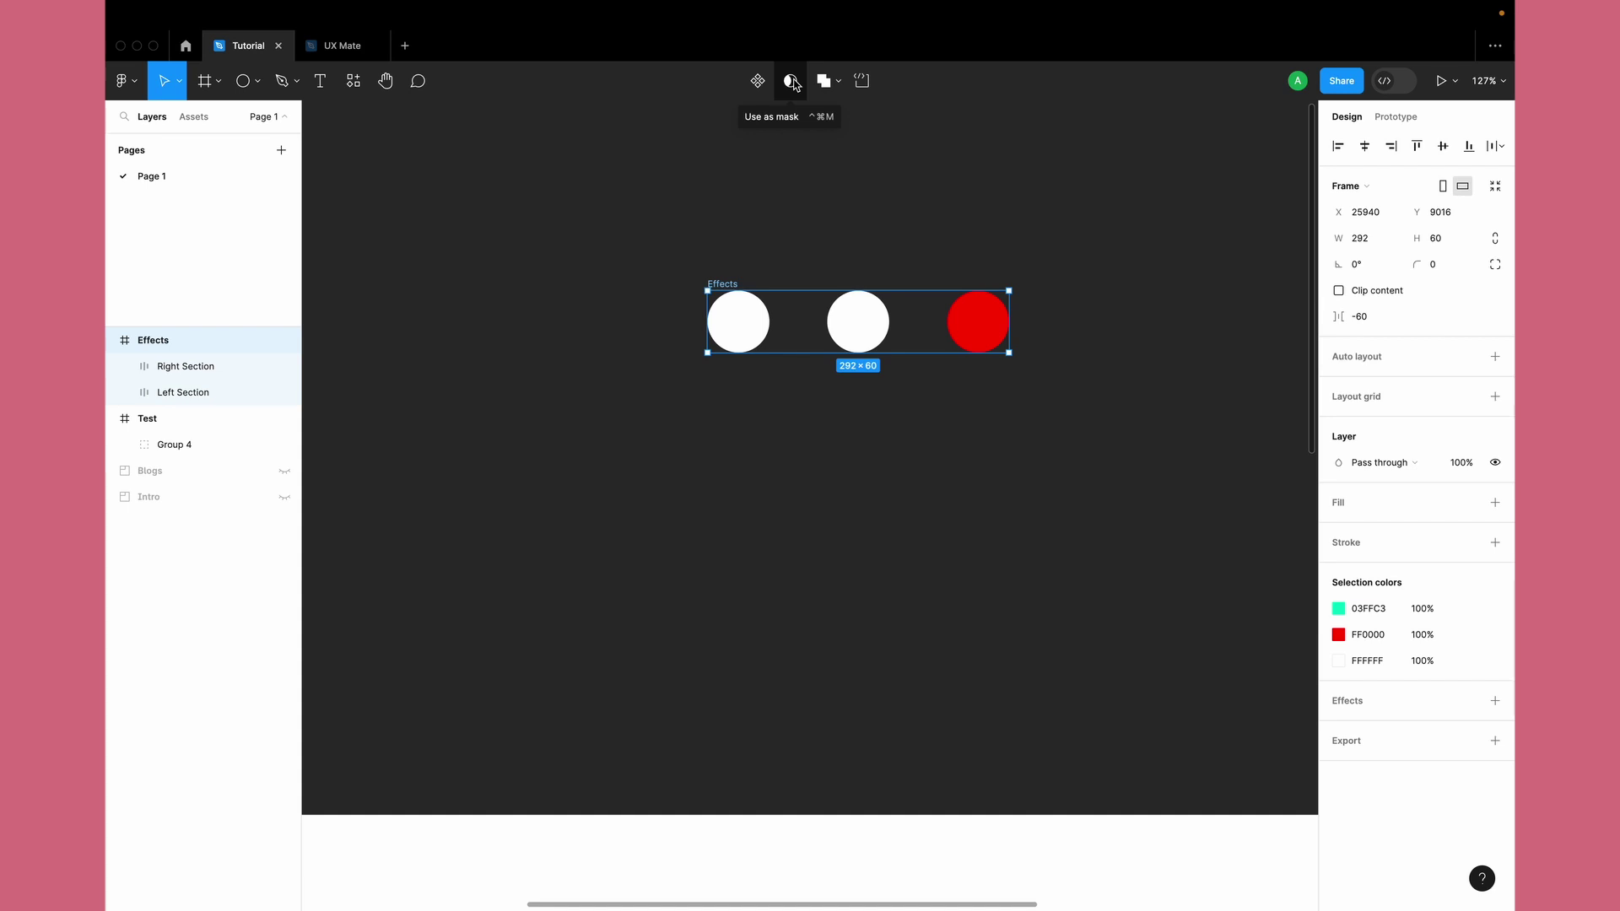
{"action": "left_click", "coordinate": [757, 80]}
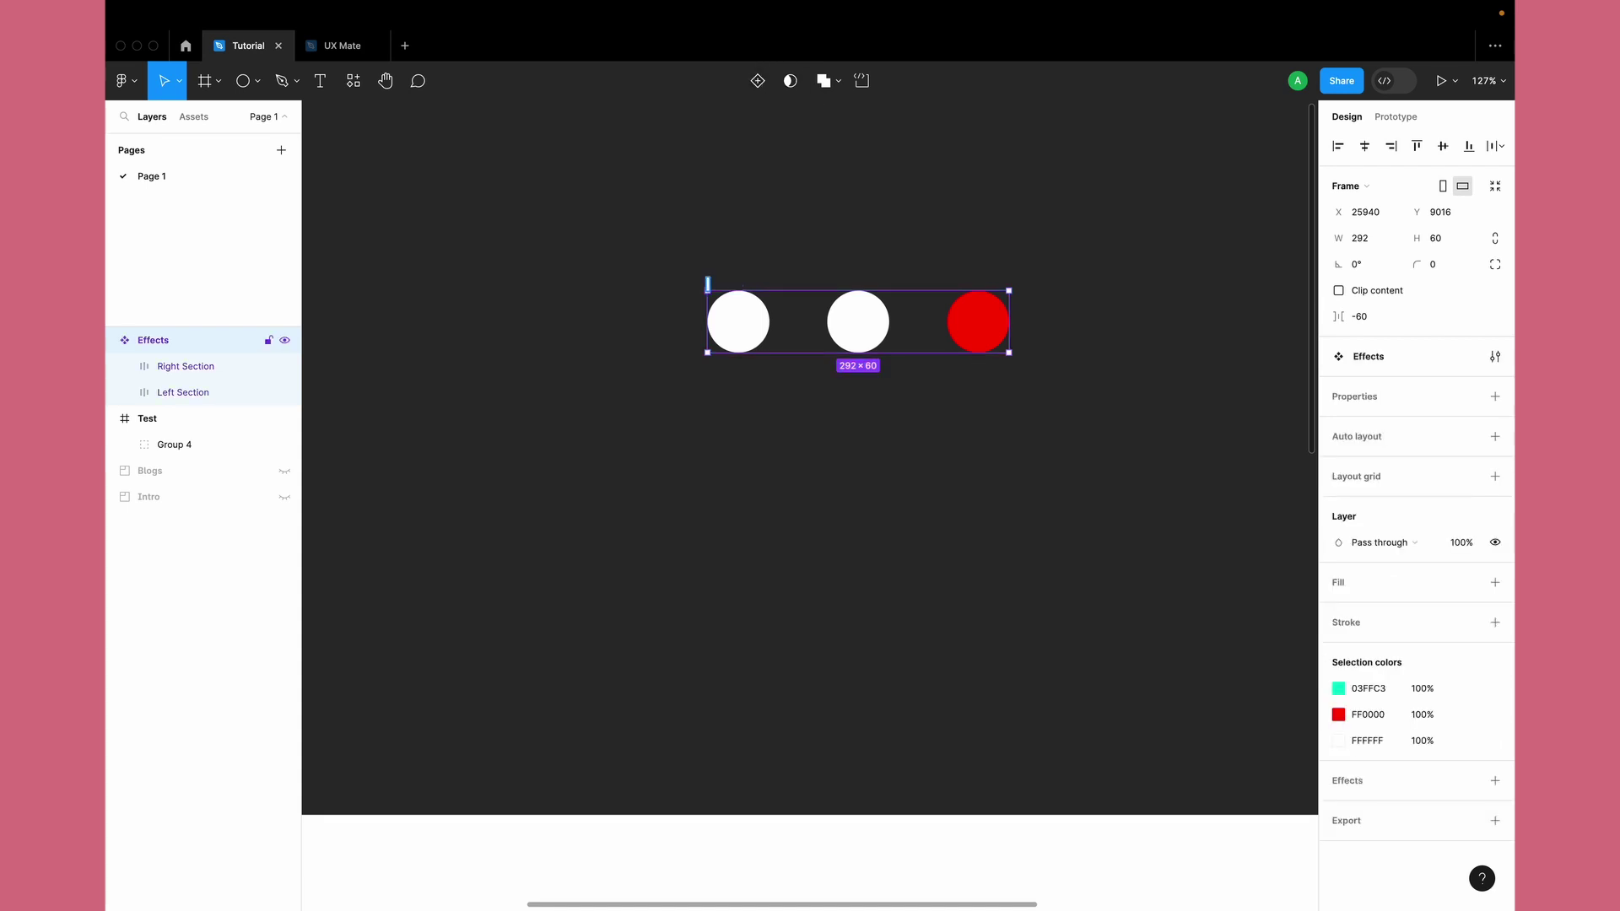
{"action": "type", "text": "Loading Animation"}
{"action": "key", "text": "Return"}
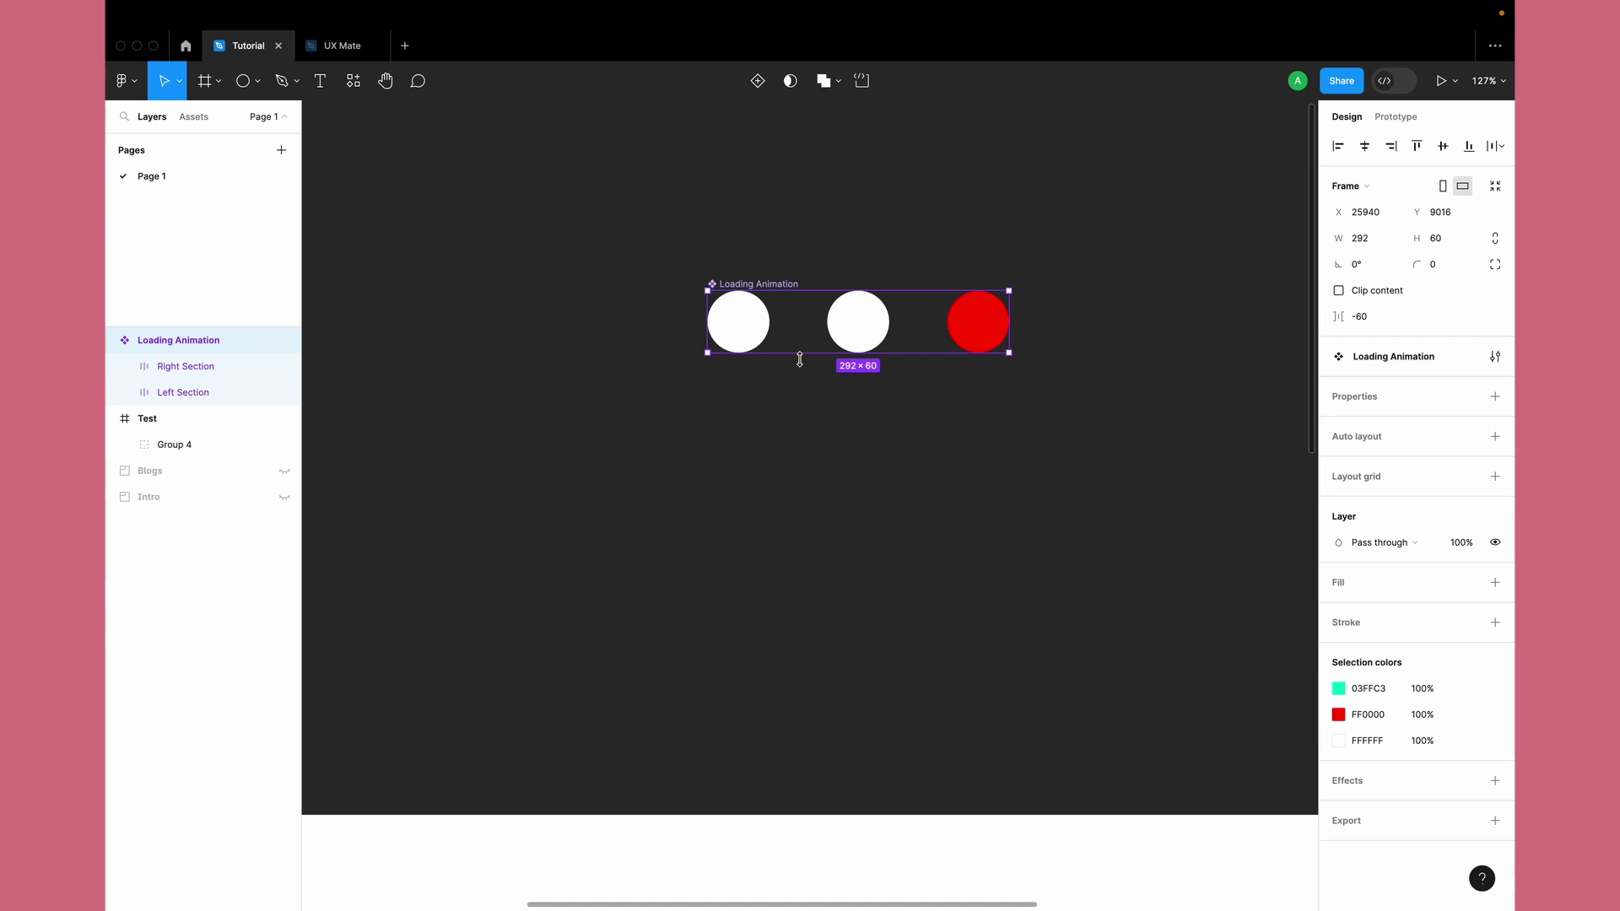
{"action": "scroll", "coordinate": [799, 361], "scroll_direction": "down", "scroll_amount": 3}
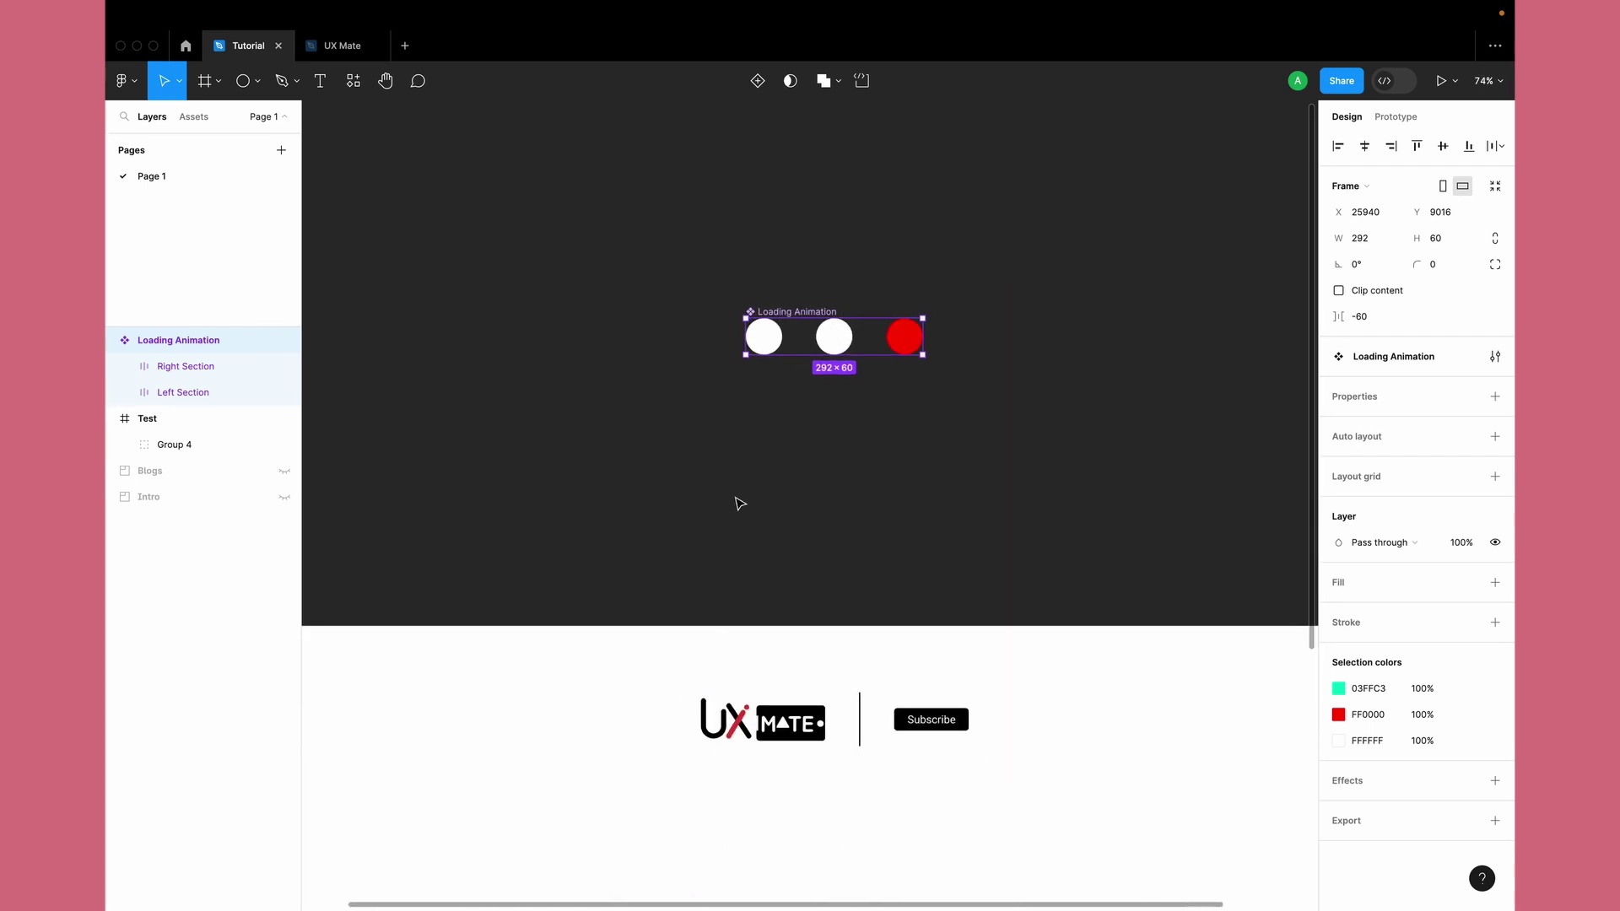
{"action": "scroll", "coordinate": [738, 503], "scroll_direction": "down", "scroll_amount": 3}
{"action": "scroll", "coordinate": [742, 492], "scroll_direction": "up", "scroll_amount": 2}
{"action": "scroll", "coordinate": [741, 492], "scroll_direction": "right", "scroll_amount": 2}
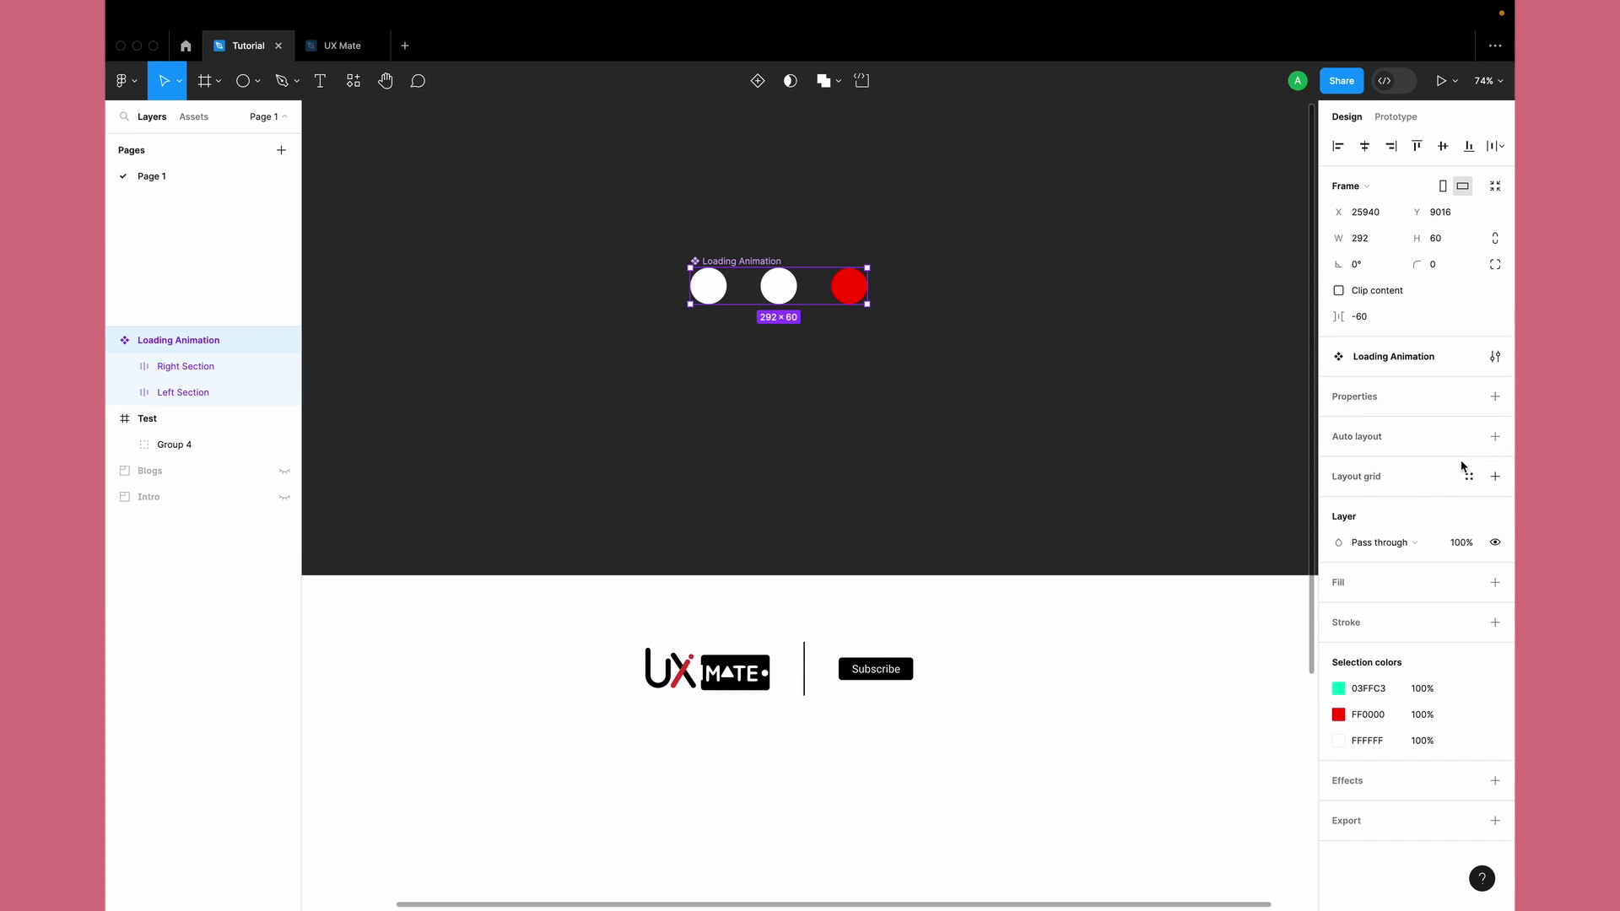
Step: Add a variant property to the Loading Animation component and create a second variant named "Frame 2"
{"action": "left_click", "coordinate": [1495, 396]}
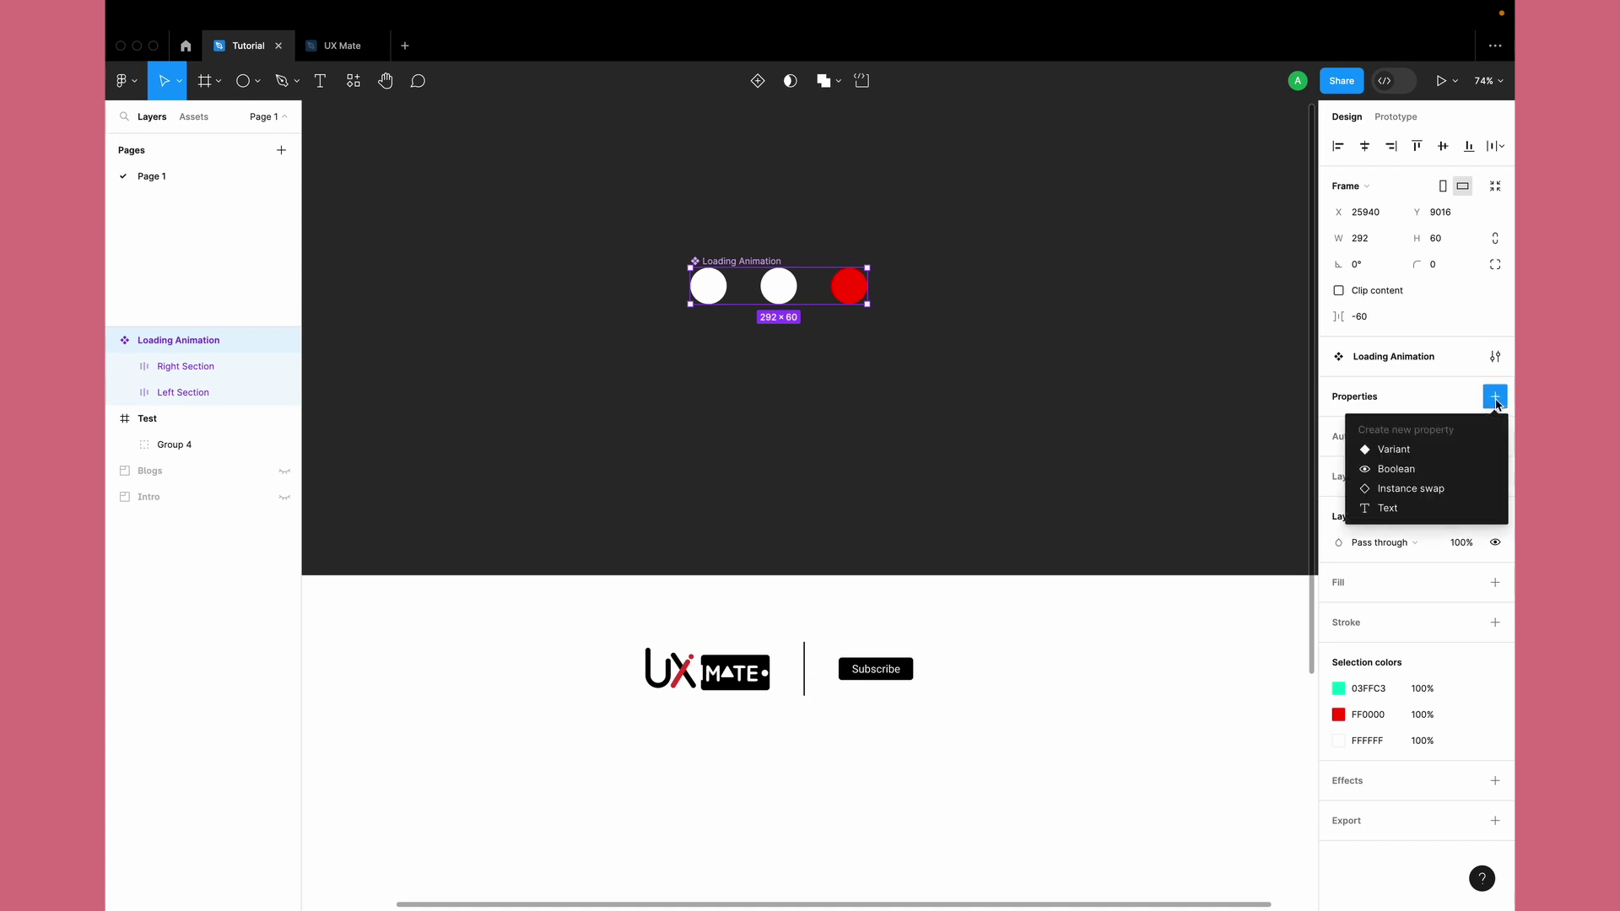
{"action": "left_click", "coordinate": [1408, 449]}
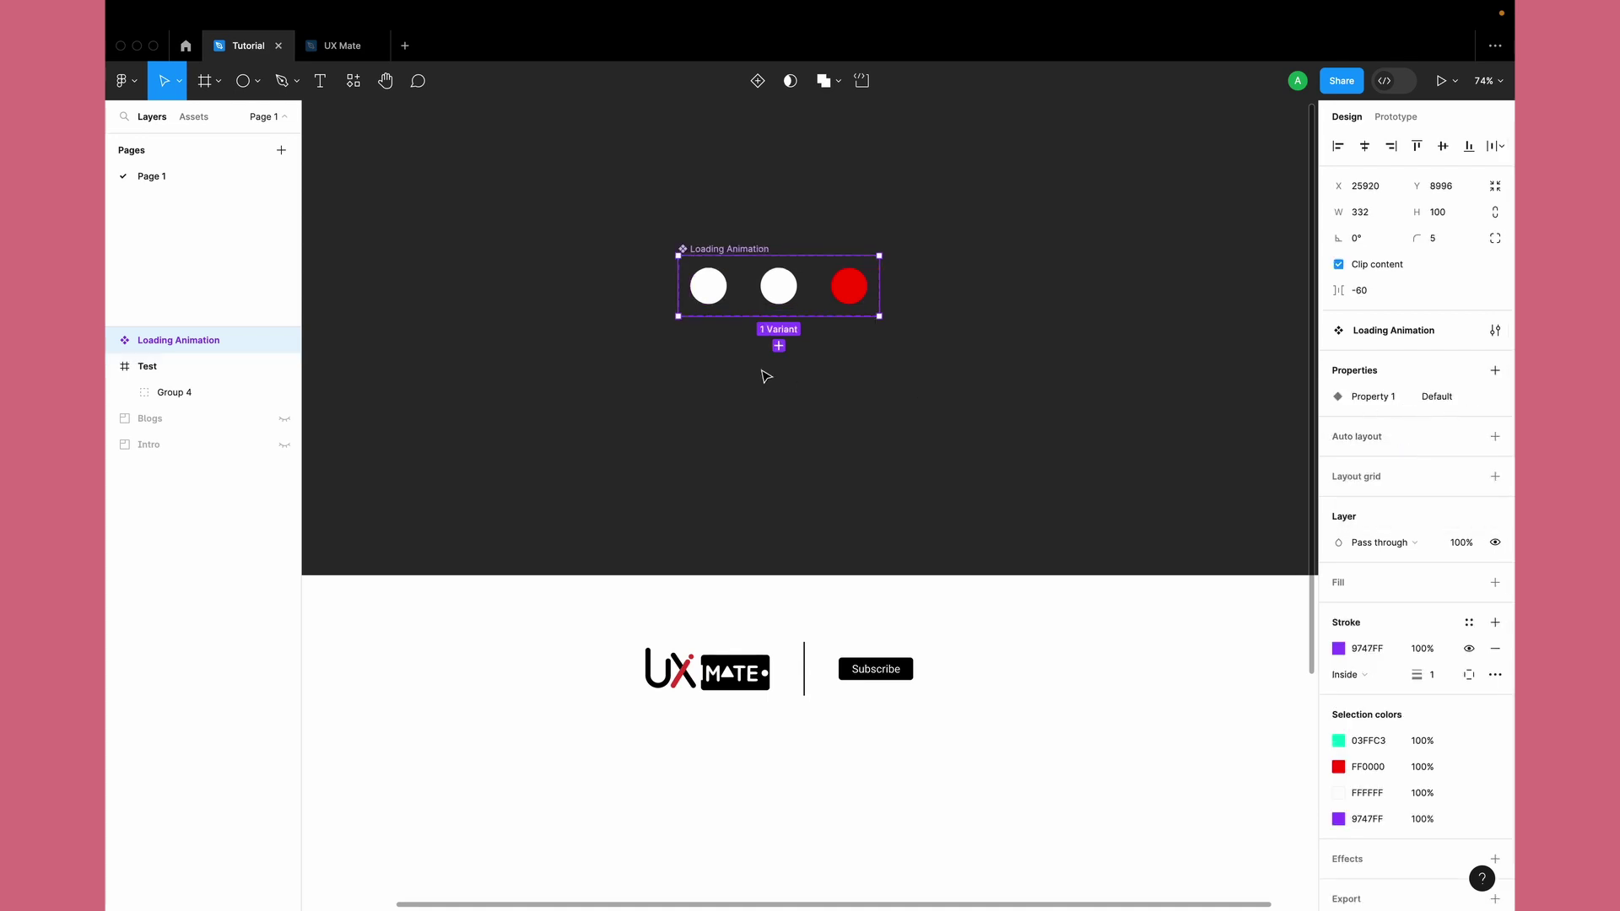
{"action": "left_click", "coordinate": [778, 346]}
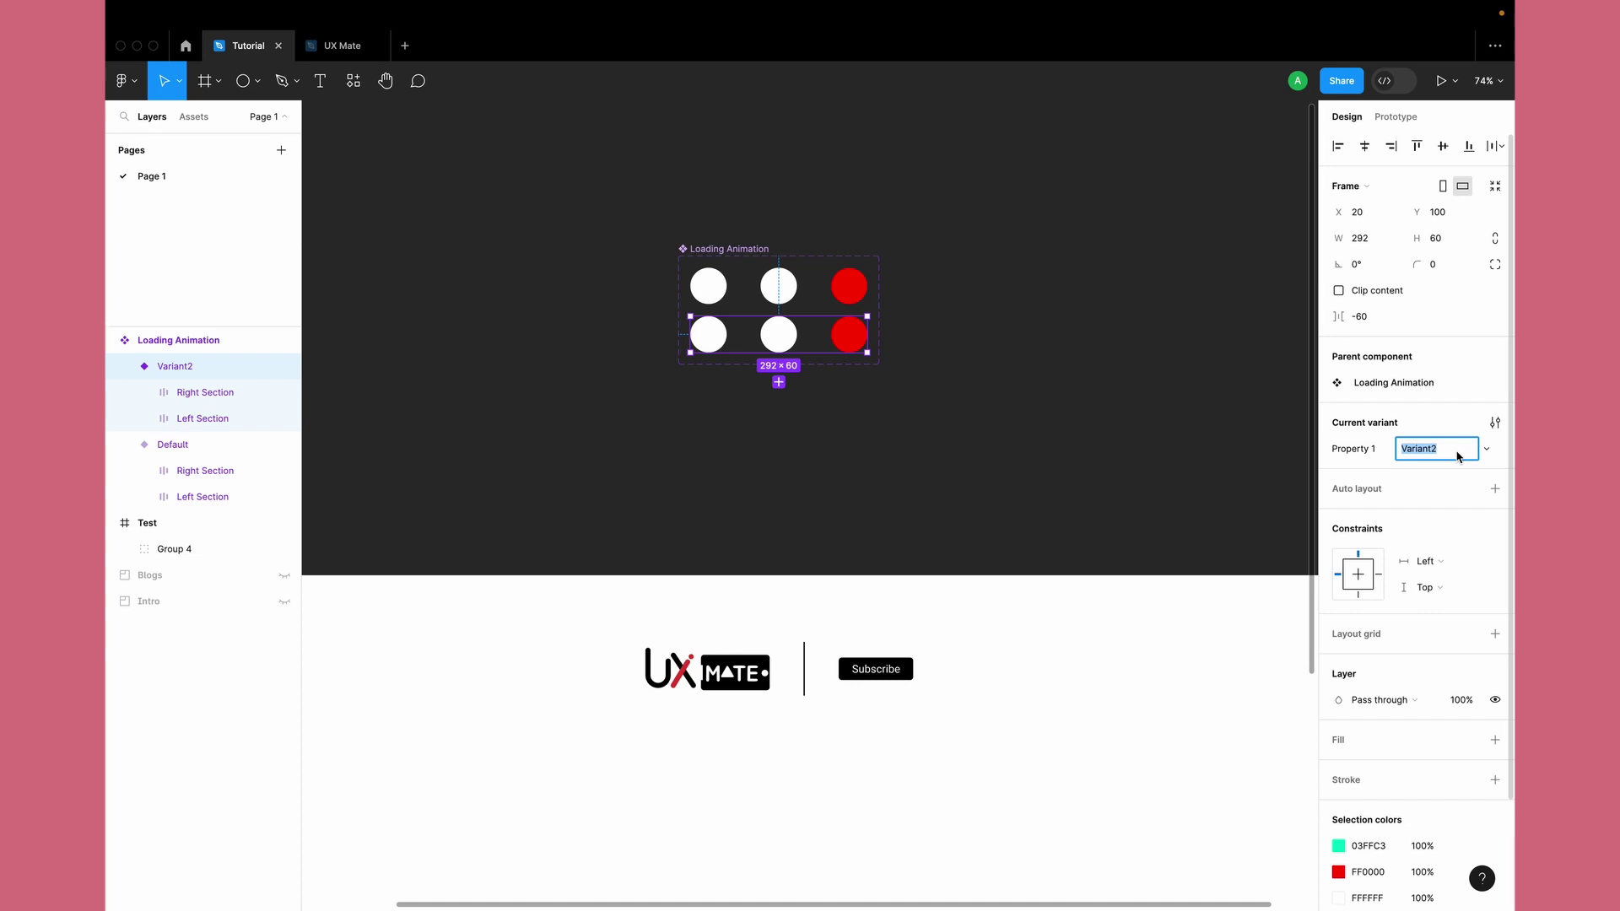
{"action": "type", "text": "Frame 2"}
{"action": "key", "text": "Return"}
Step: Rename the default variant "Frame 1" and the variant property "Frames"
{"action": "left_click", "coordinate": [253, 445]}
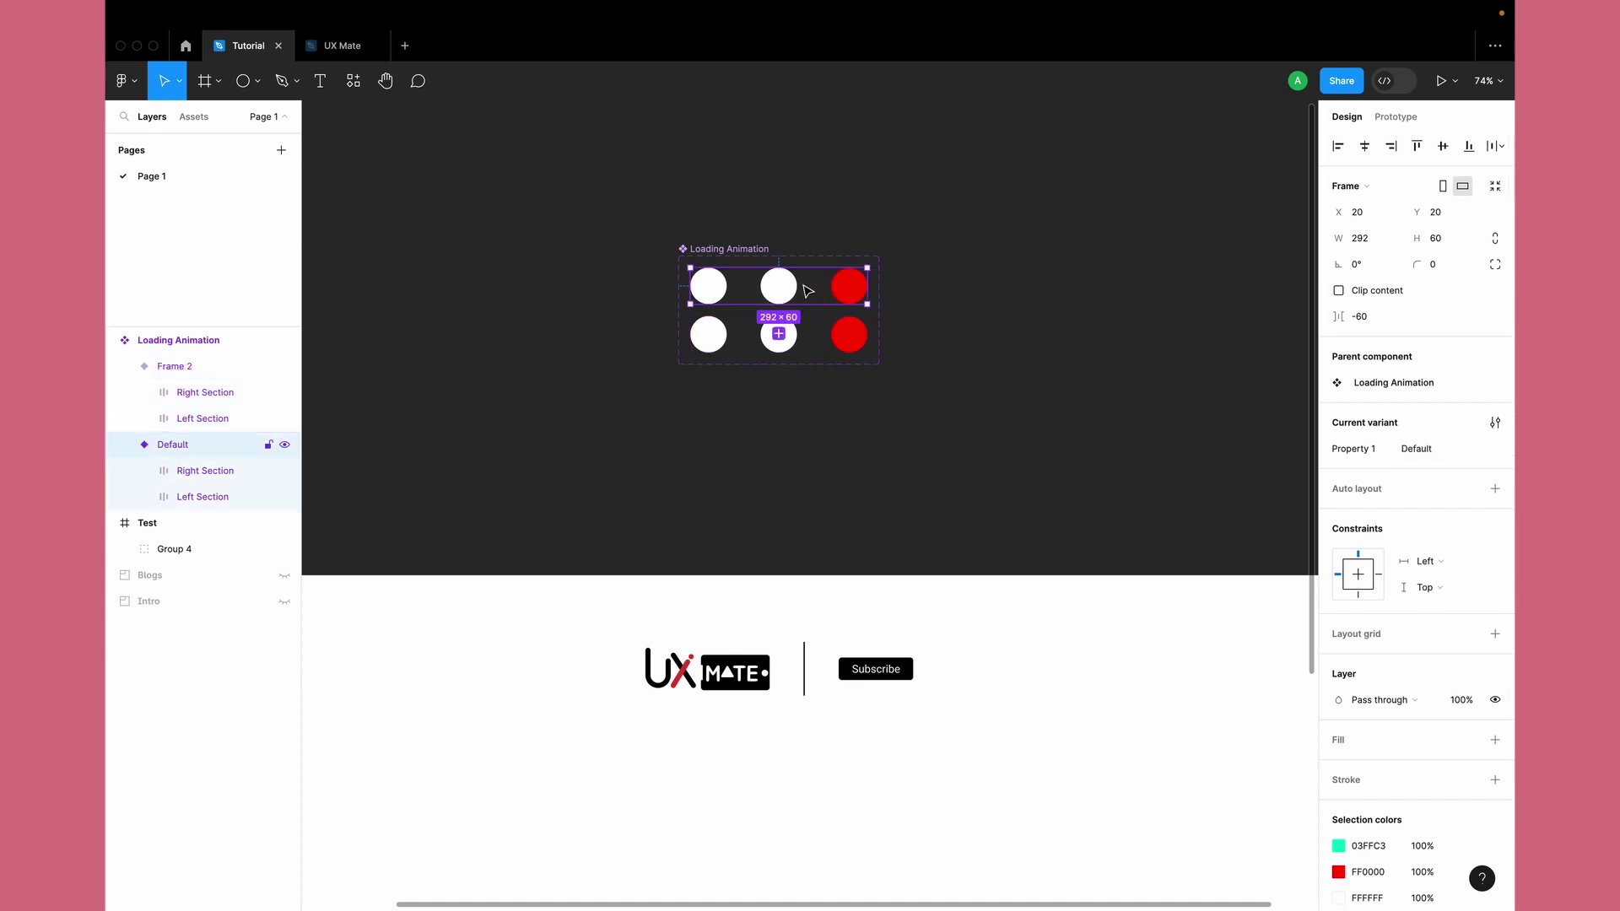
{"action": "left_click", "coordinate": [1418, 448]}
{"action": "type", "text": "F"}
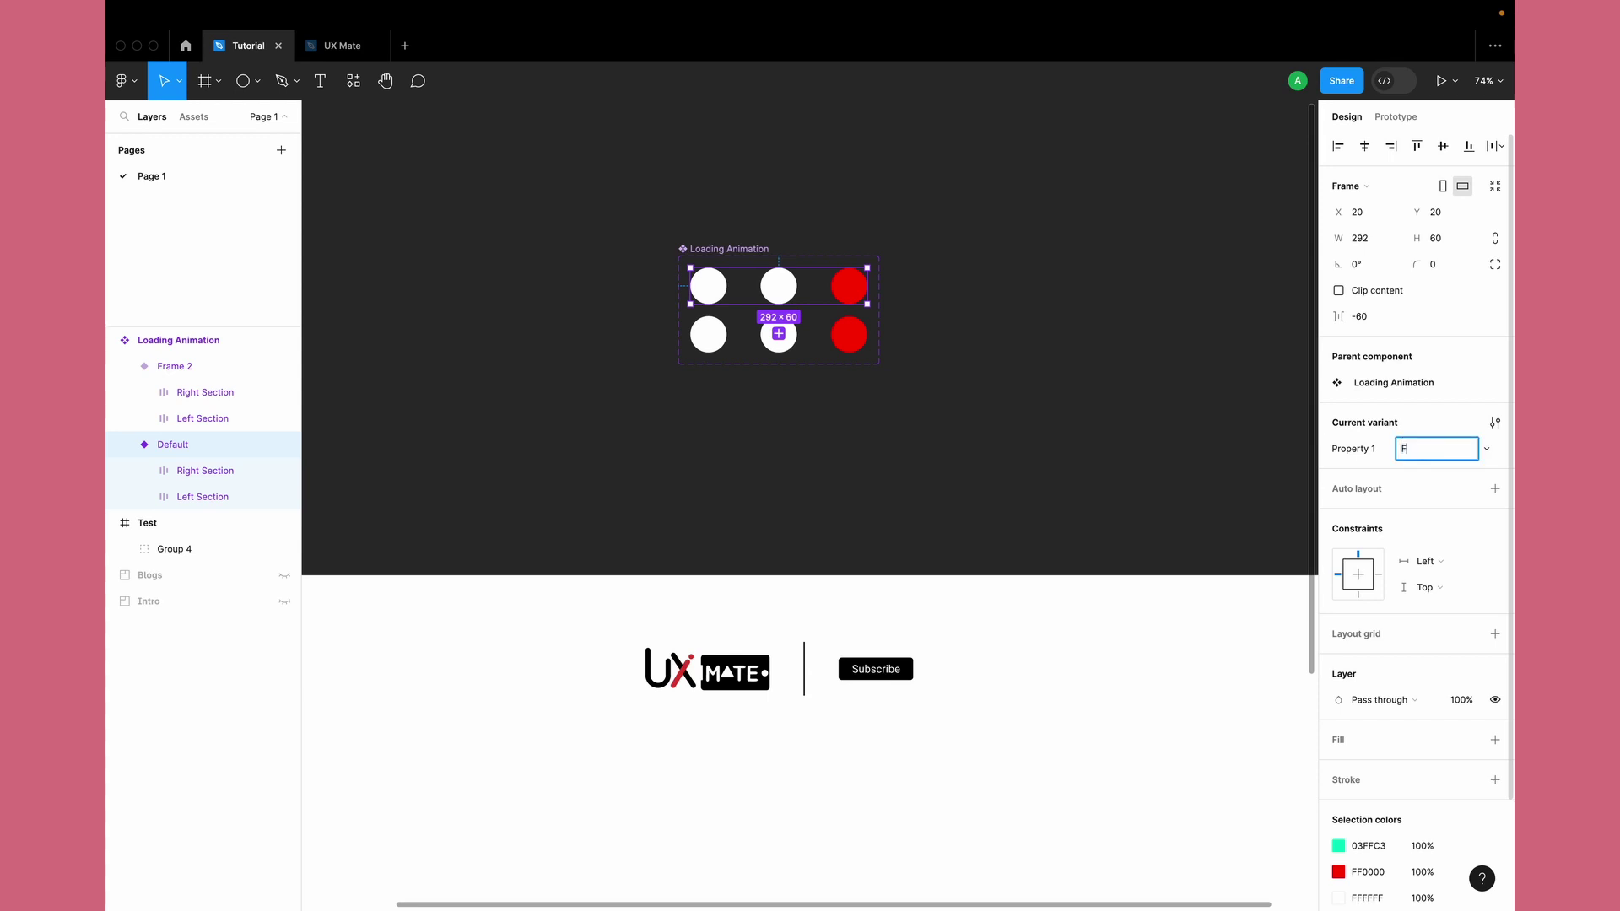
{"action": "type", "text": "rame 1"}
{"action": "key", "text": "Return"}
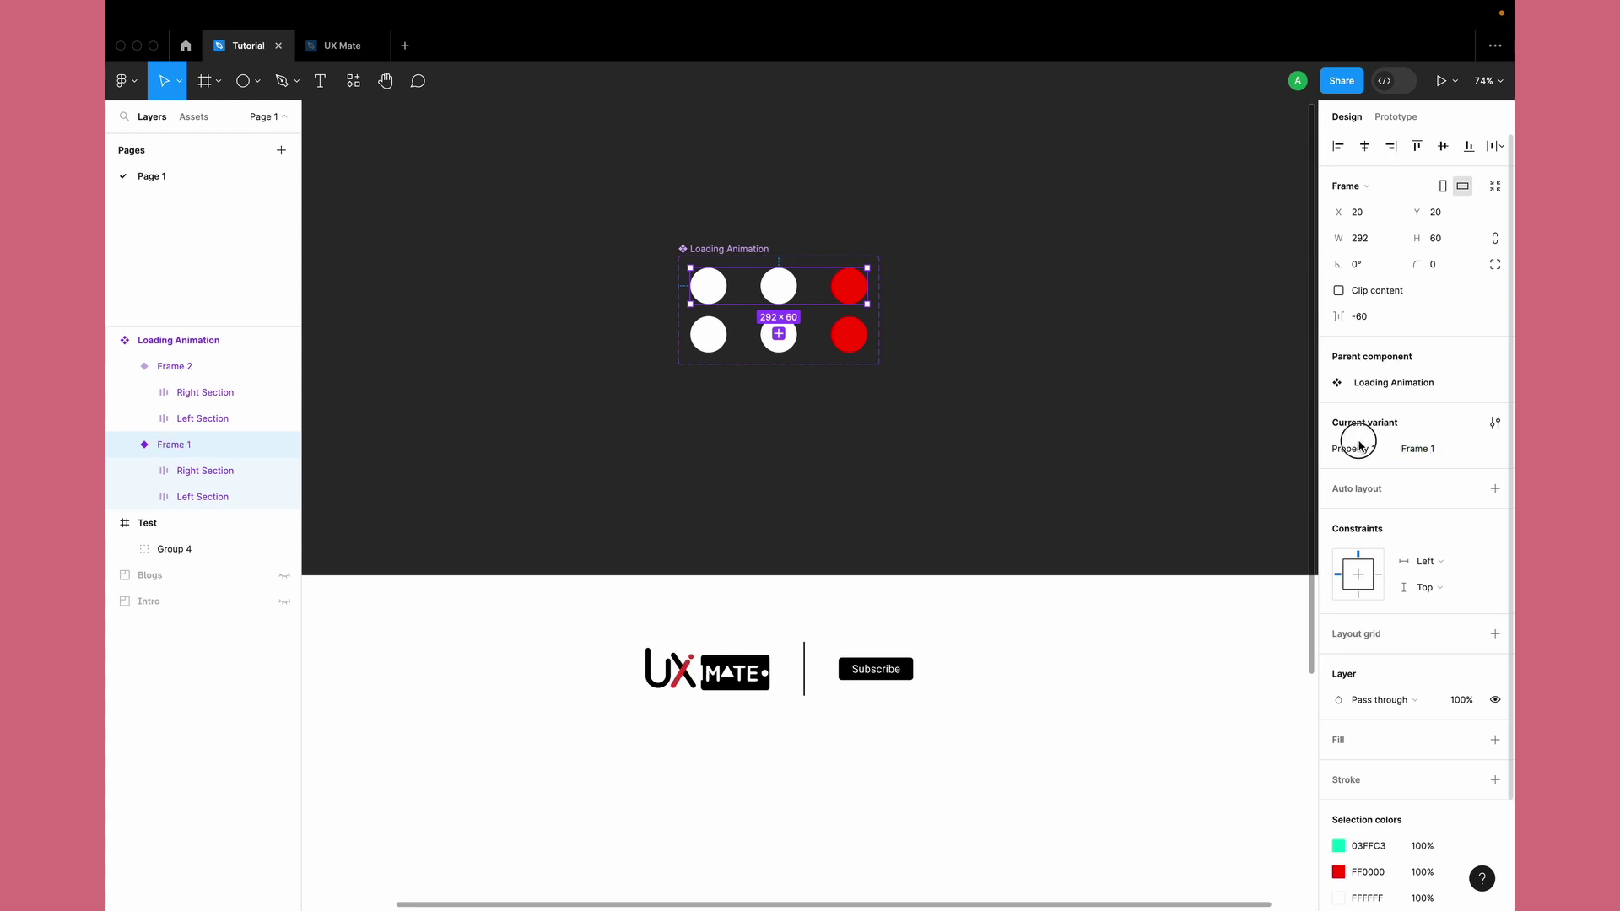
{"action": "double_click", "coordinate": [1359, 448]}
{"action": "type", "text": "Frames"}
{"action": "key", "text": "Return"}
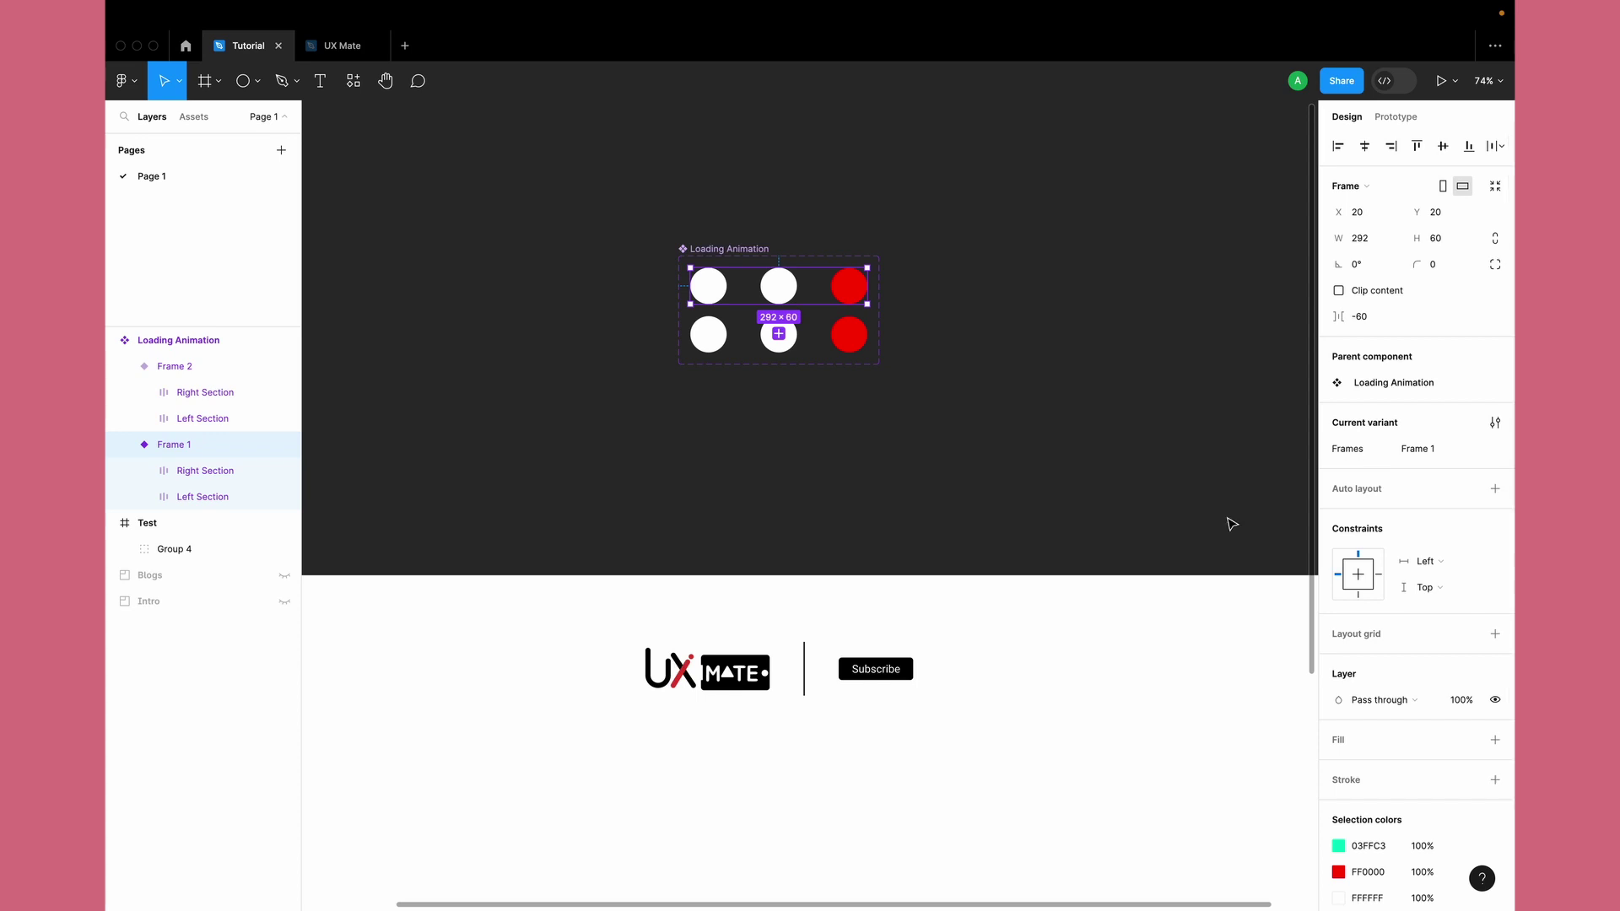
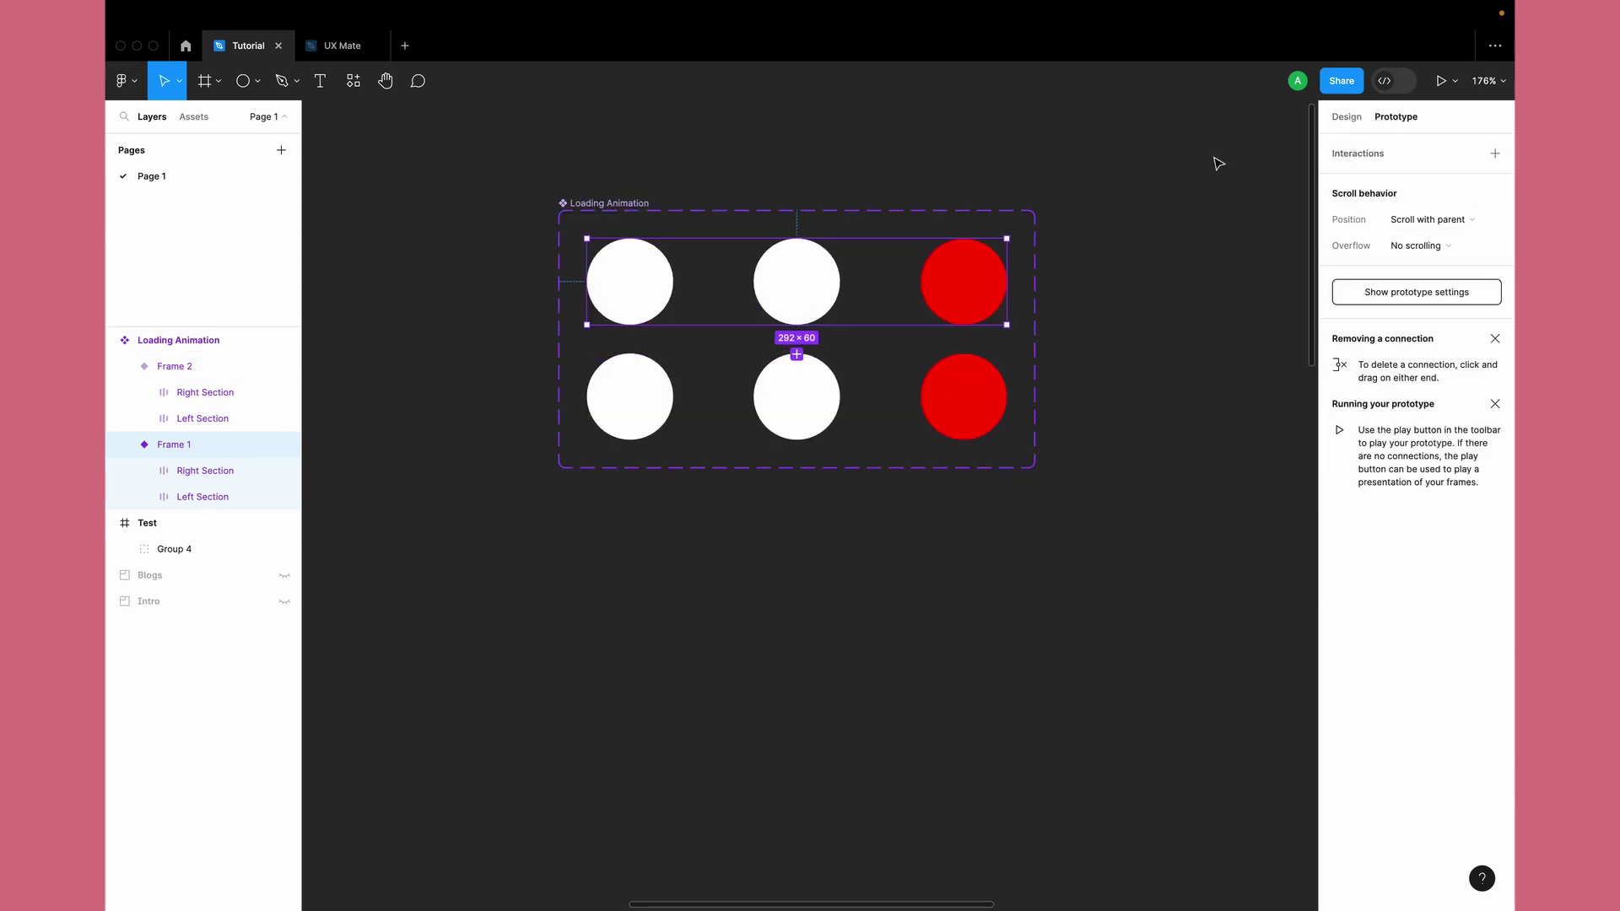
Step: Connect Frame 1 to Frame 2 with an After delay interaction of 50 ms and Ease in and out back easing
{"action": "left_click_drag", "start_coordinate": [1006, 282], "coordinate": [983, 417]}
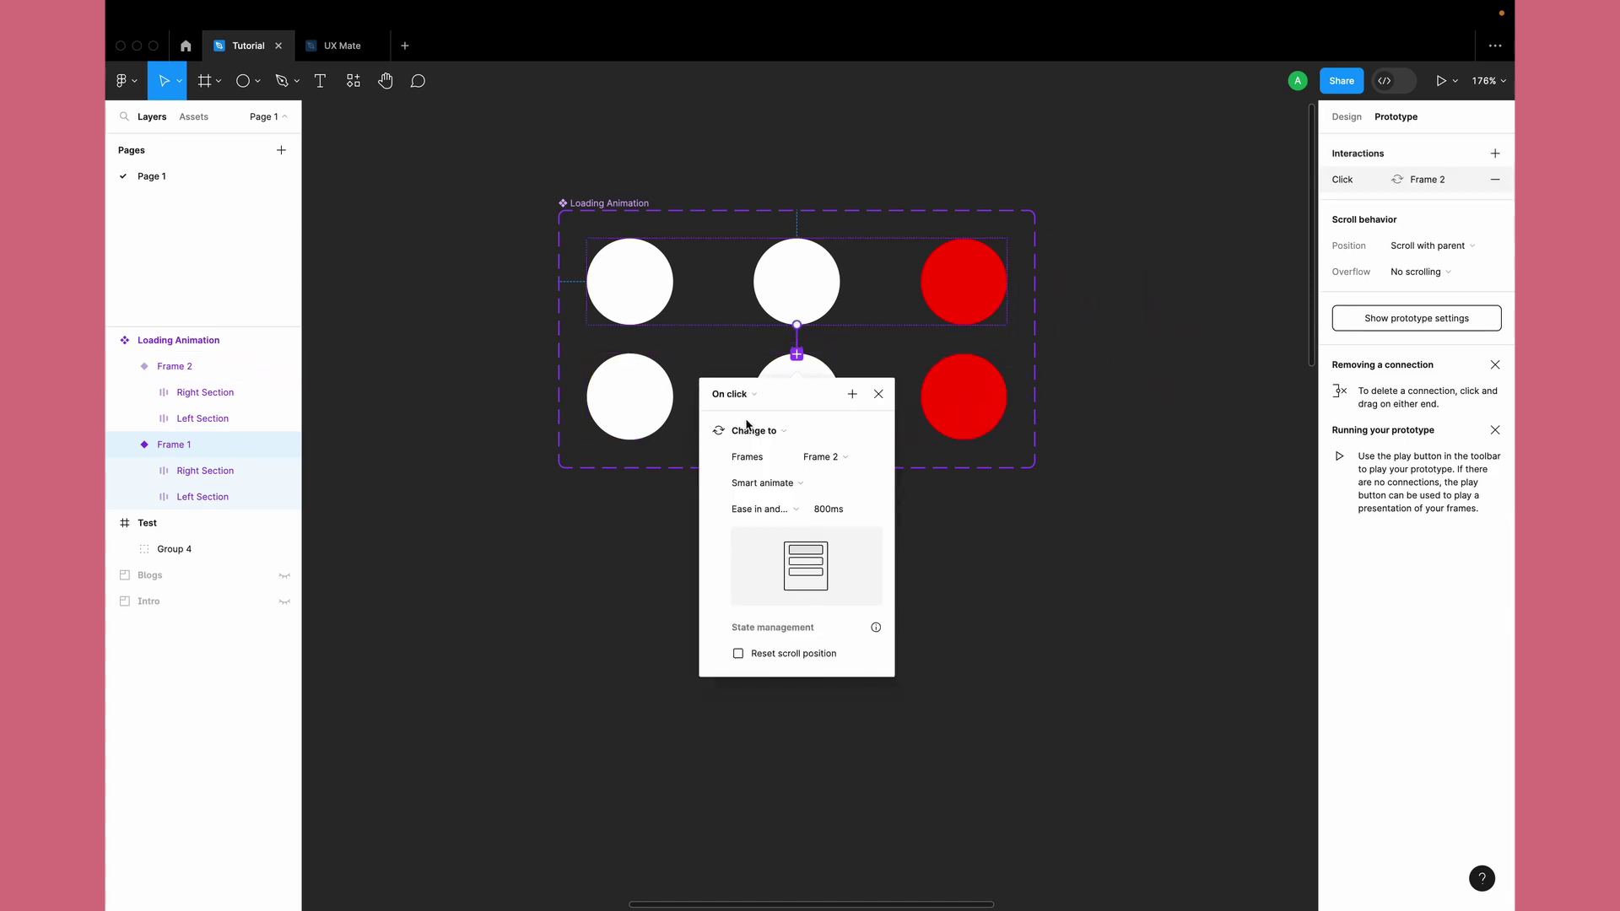
{"action": "left_click", "coordinate": [733, 394]}
{"action": "left_click", "coordinate": [746, 597]}
{"action": "left_click", "coordinate": [763, 421]}
{"action": "type", "text": "50"}
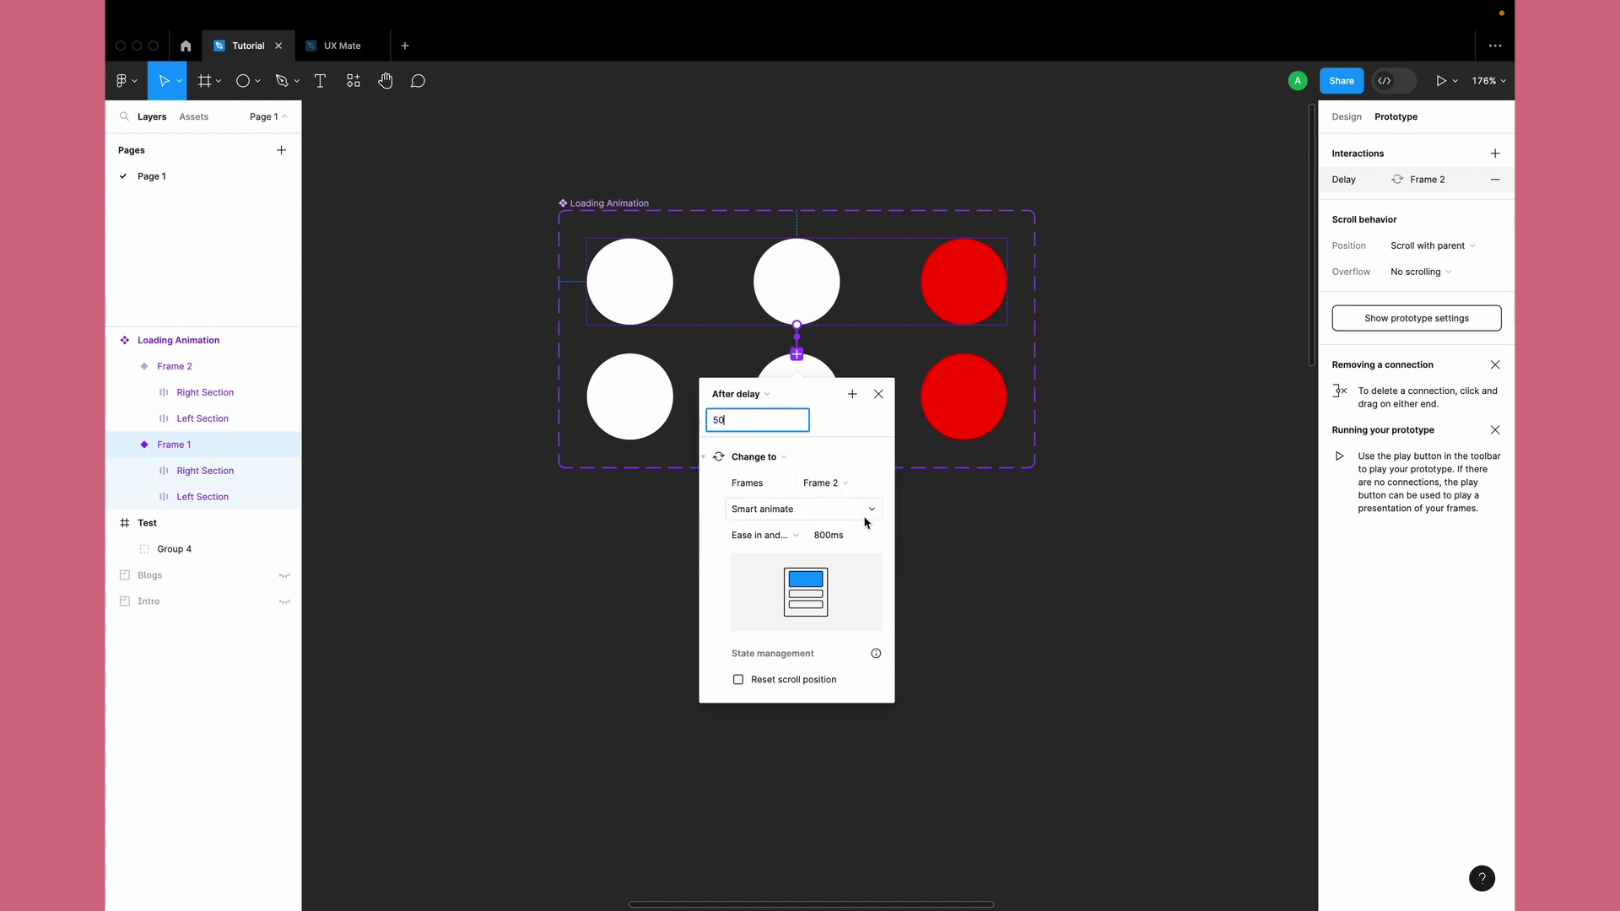
{"action": "left_click", "coordinate": [774, 535]}
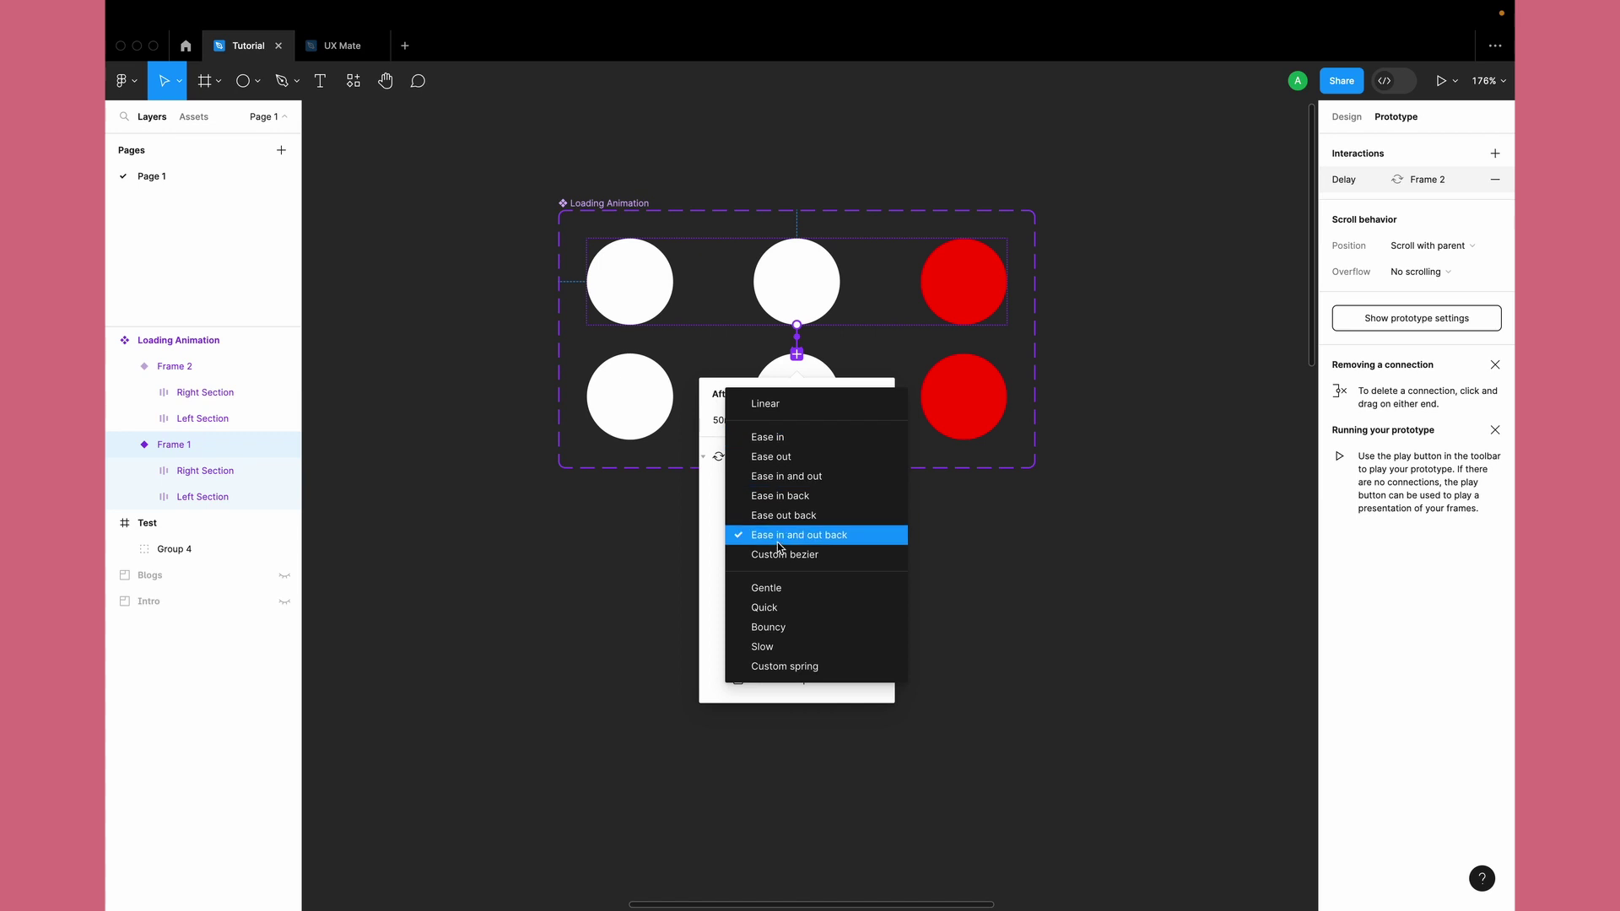
{"action": "left_click", "coordinate": [800, 543]}
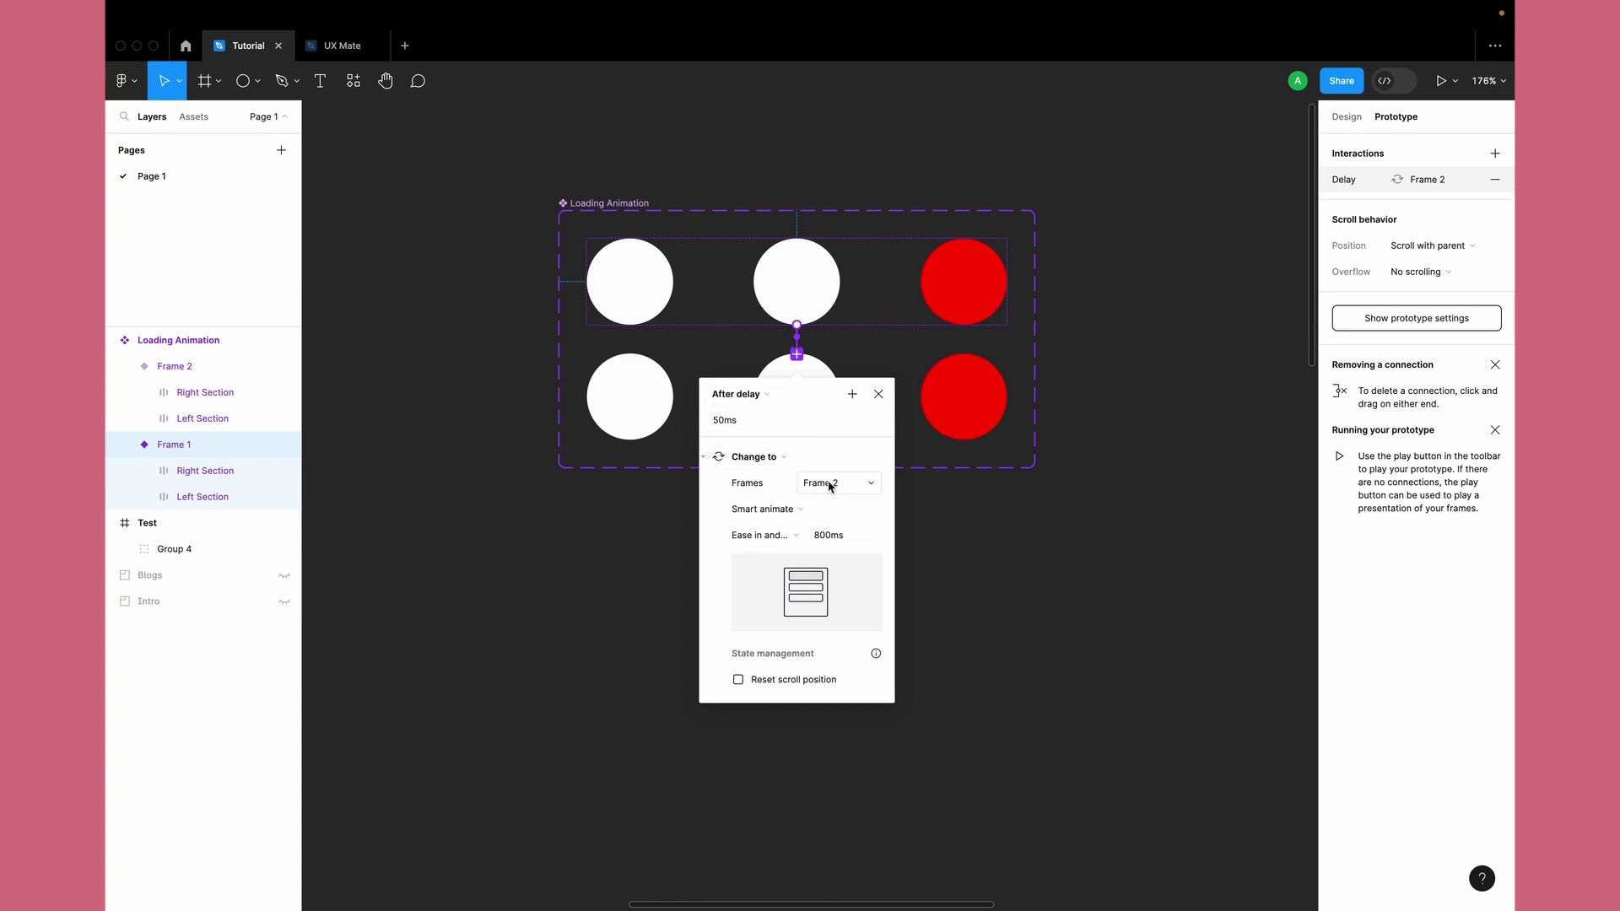
{"action": "left_click", "coordinate": [662, 571]}
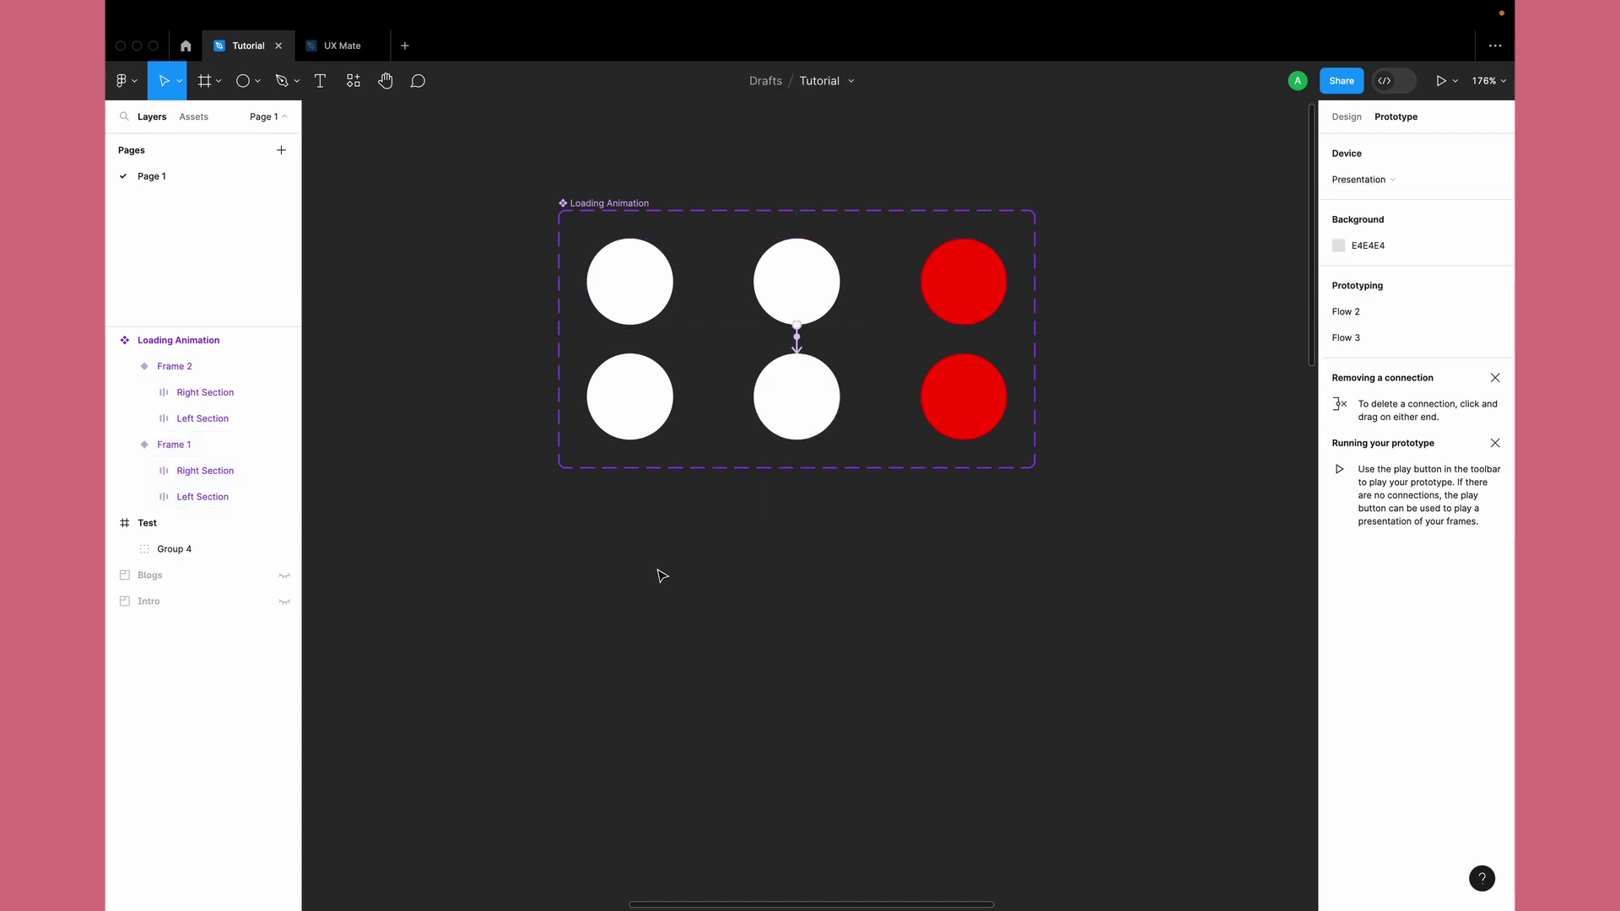
Step: Rotate the Left Section of Frame 2 by 180° so its white and red circles swap places
{"action": "left_click", "coordinate": [798, 395]}
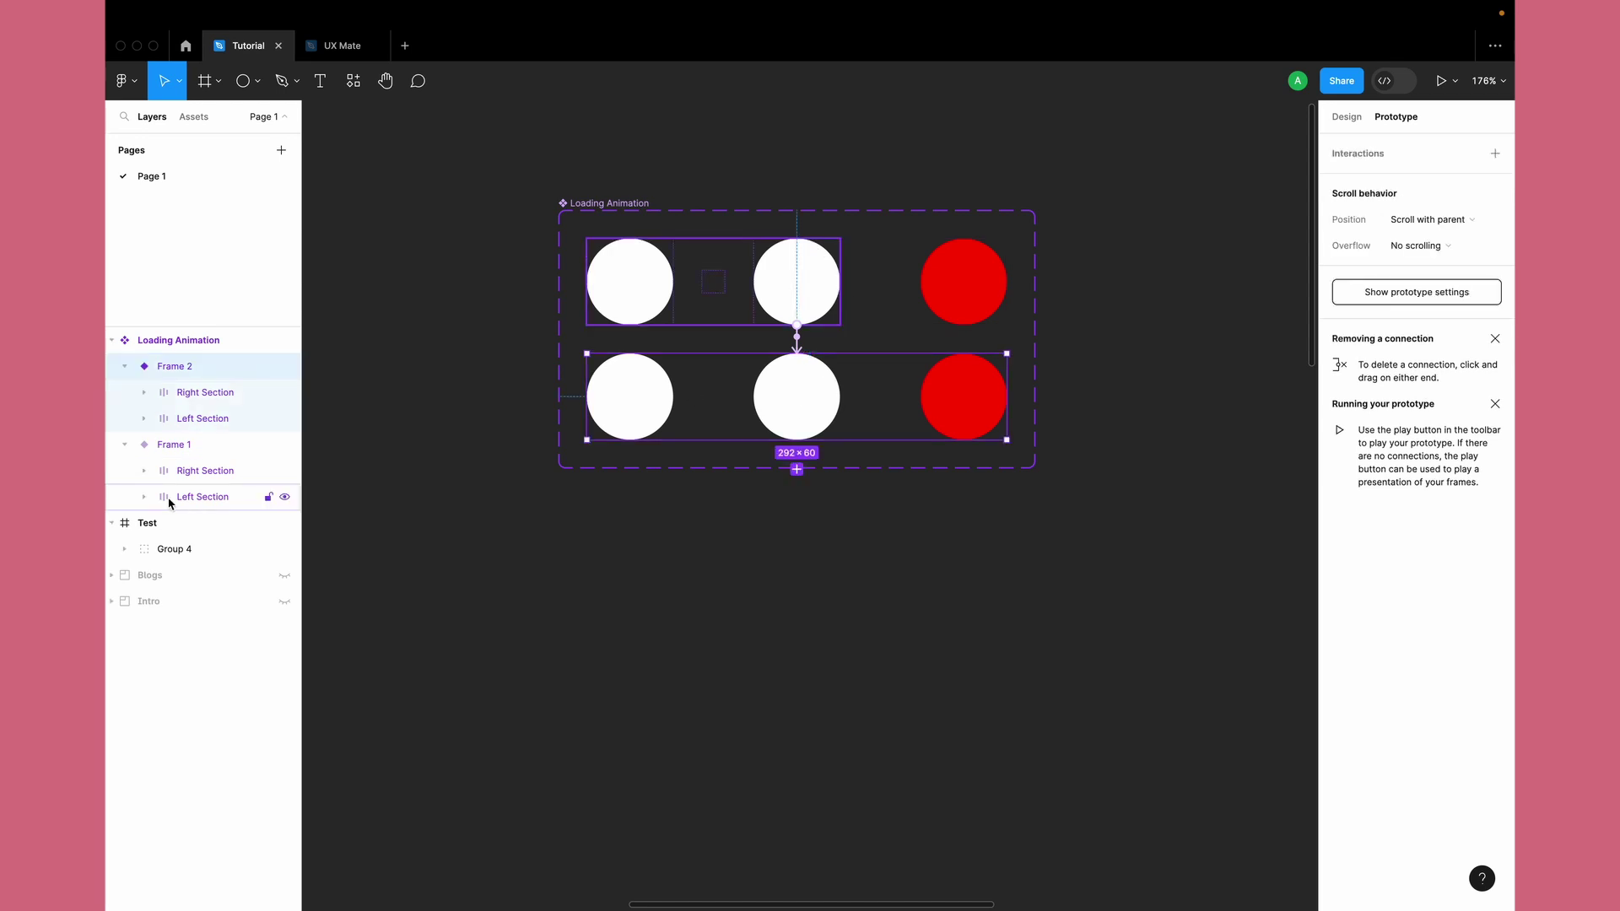
{"action": "left_click", "coordinate": [193, 417]}
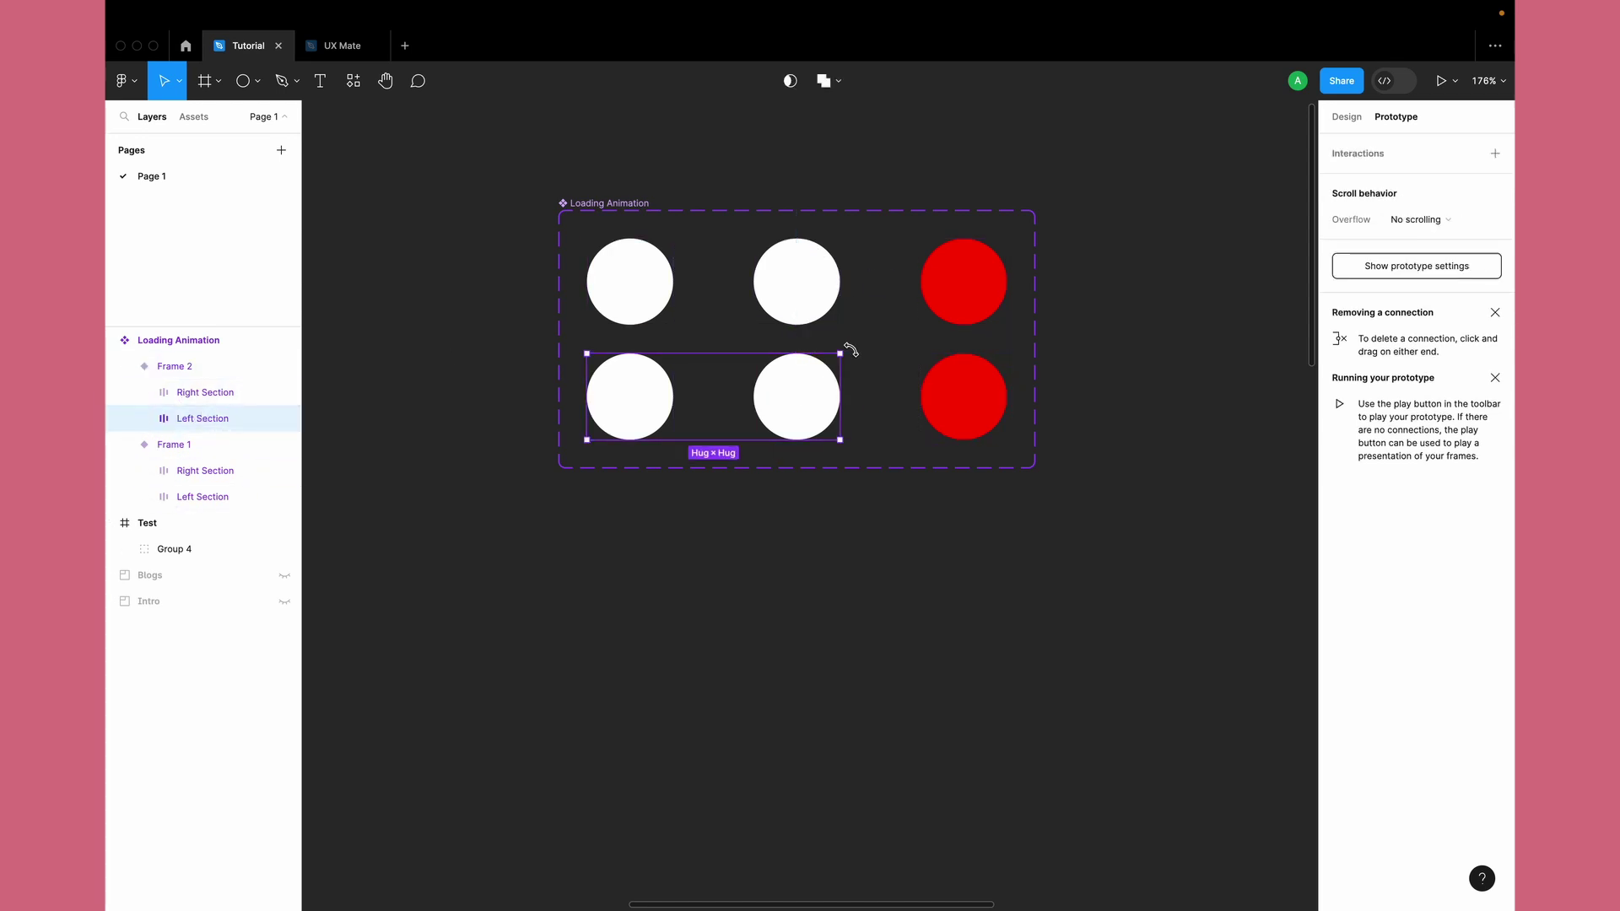
{"action": "left_click_drag", "start_coordinate": [847, 351], "coordinate": [632, 422]}
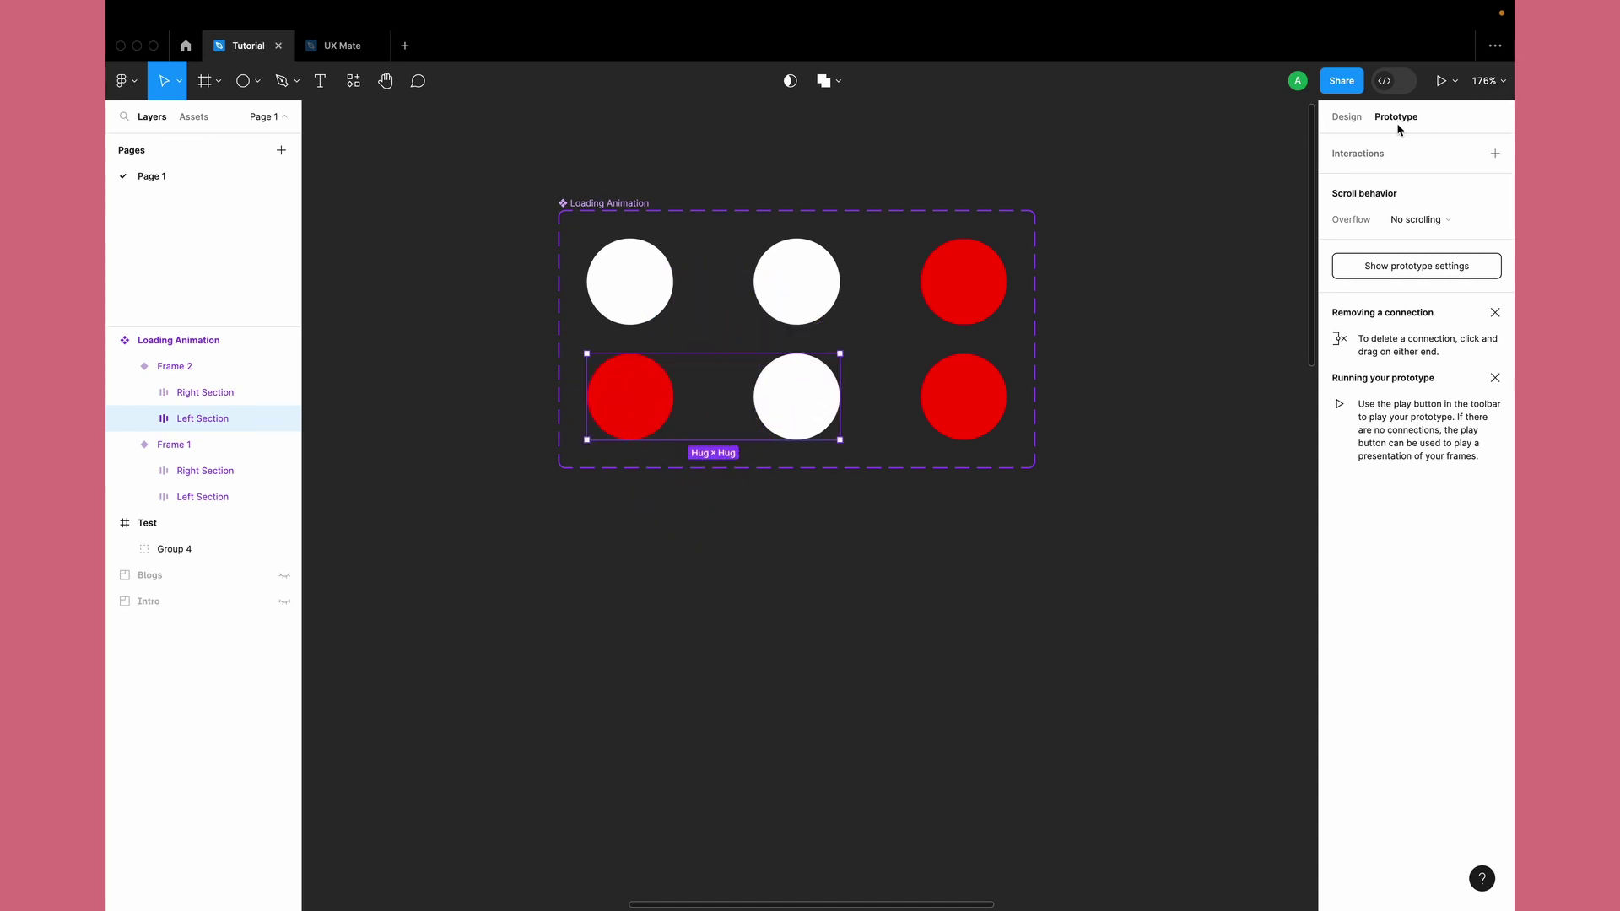
{"action": "left_click", "coordinate": [1346, 116]}
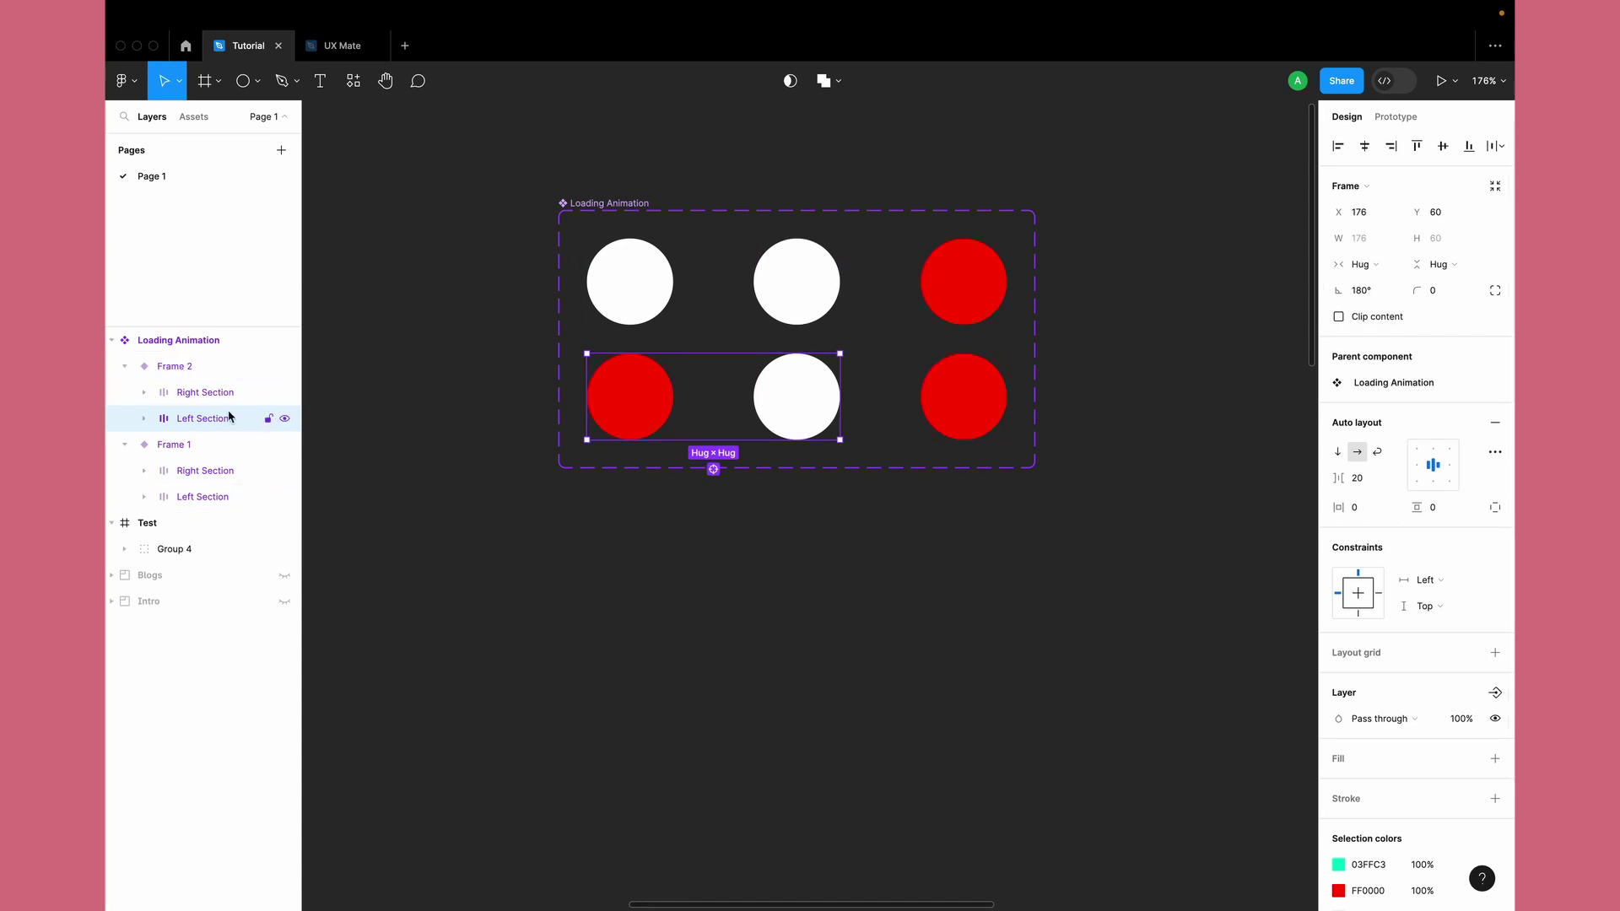
Step: Add a third variant below Frame 2 in the Loading Animation component set and expand its layers
{"action": "key", "text": "Escape"}
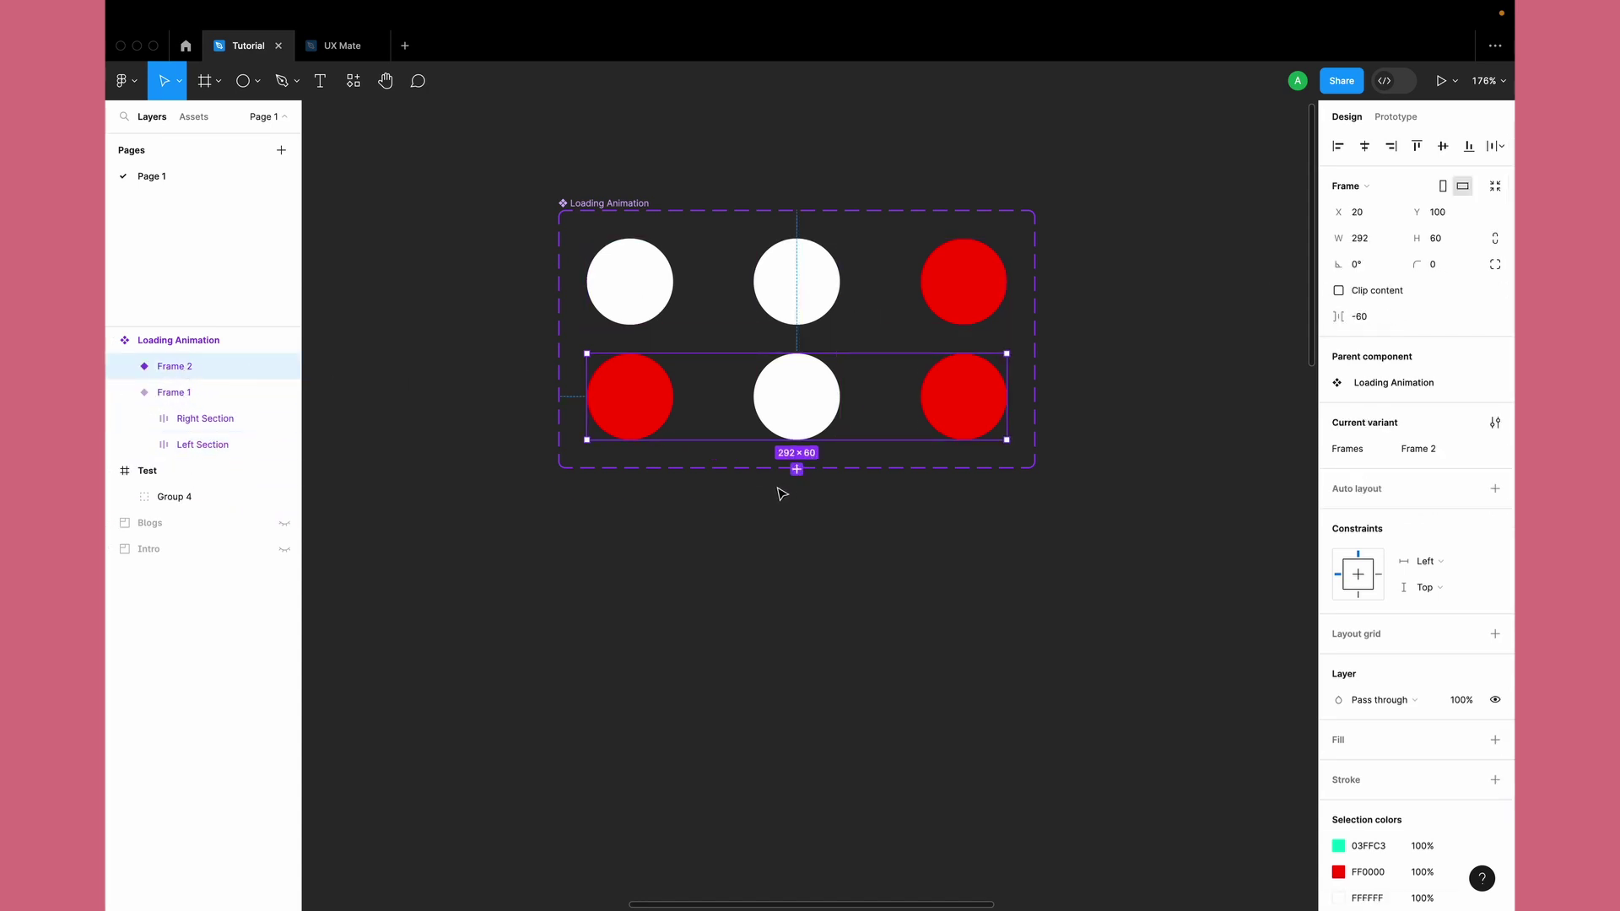
{"action": "left_click", "coordinate": [798, 470]}
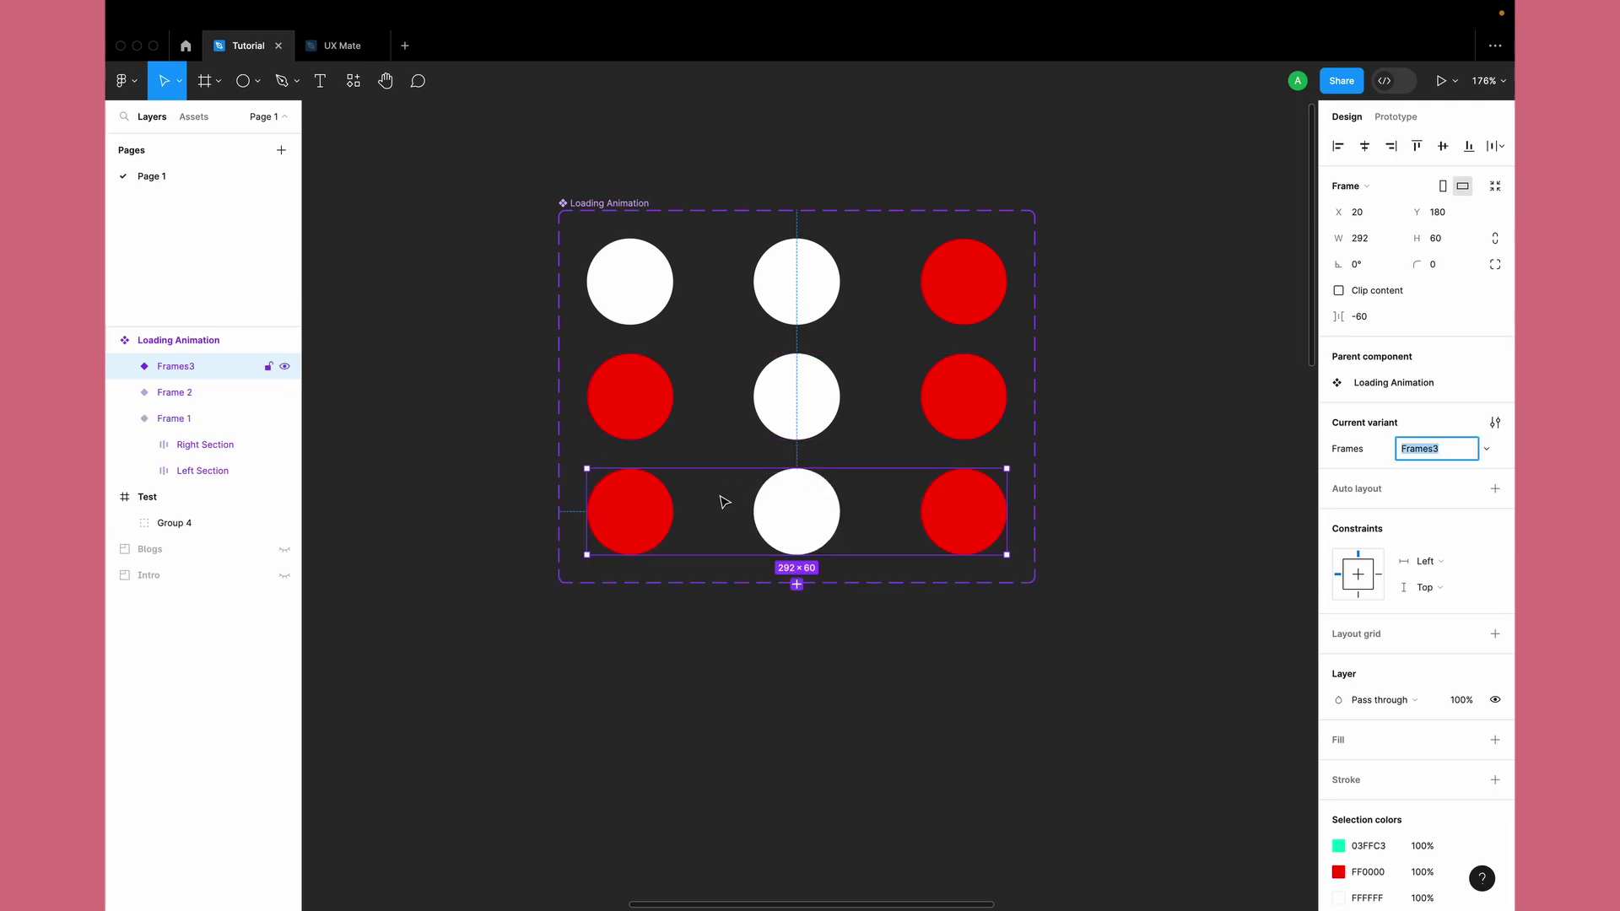
{"action": "left_click", "coordinate": [125, 366]}
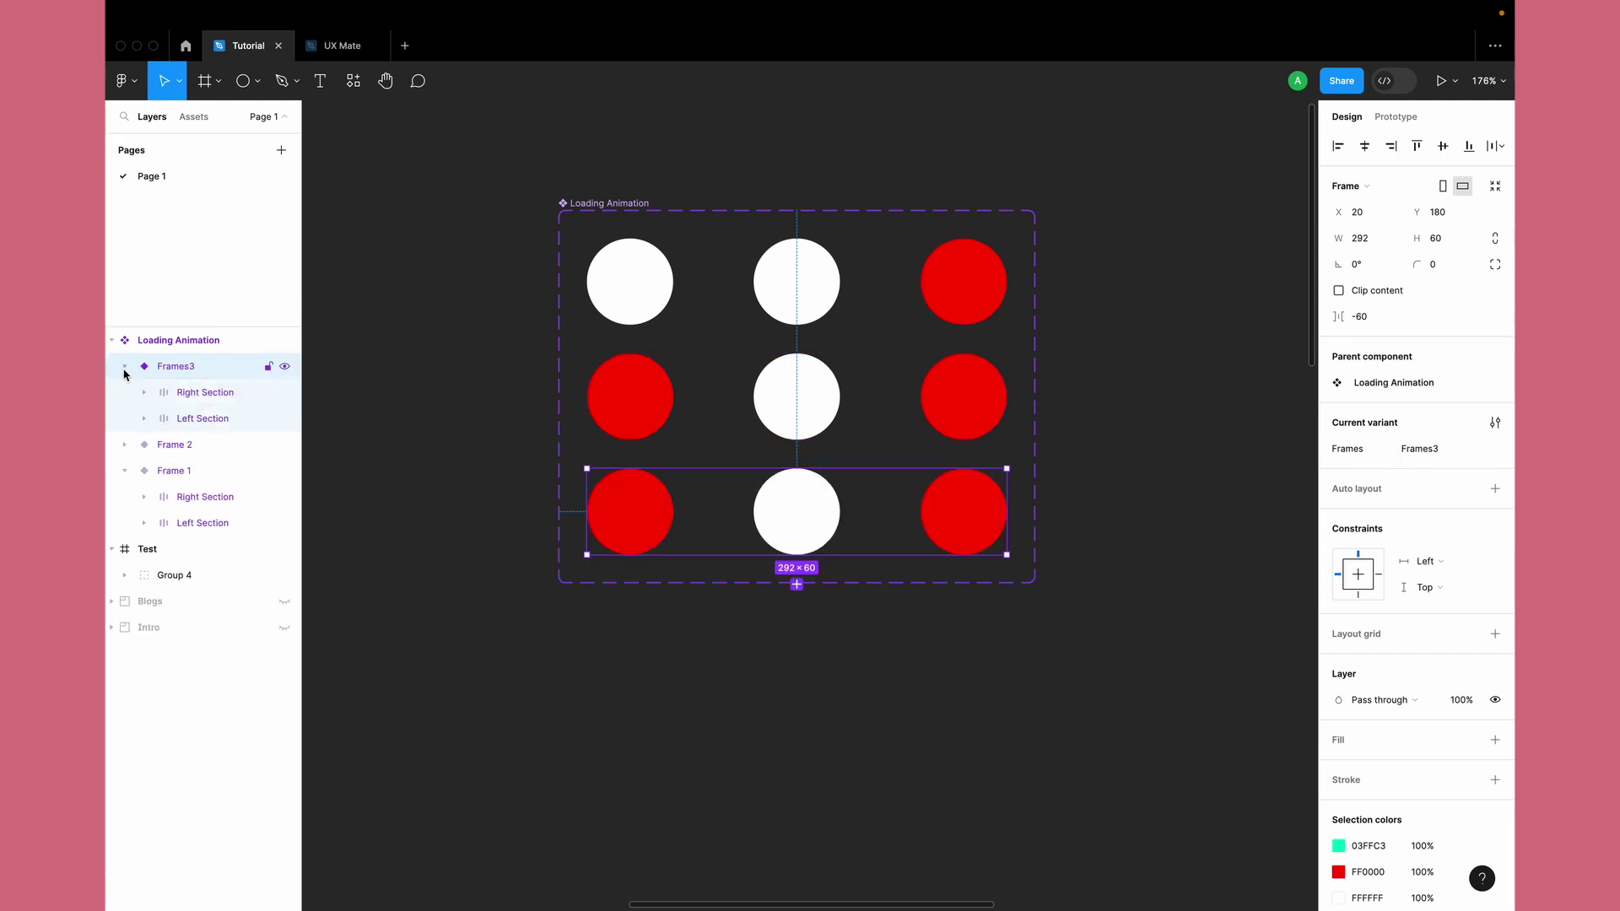
Step: Rotate the third variant's Right Section half a turn to swap its circles, setting the rotation to -179.9°
{"action": "left_click", "coordinate": [218, 394]}
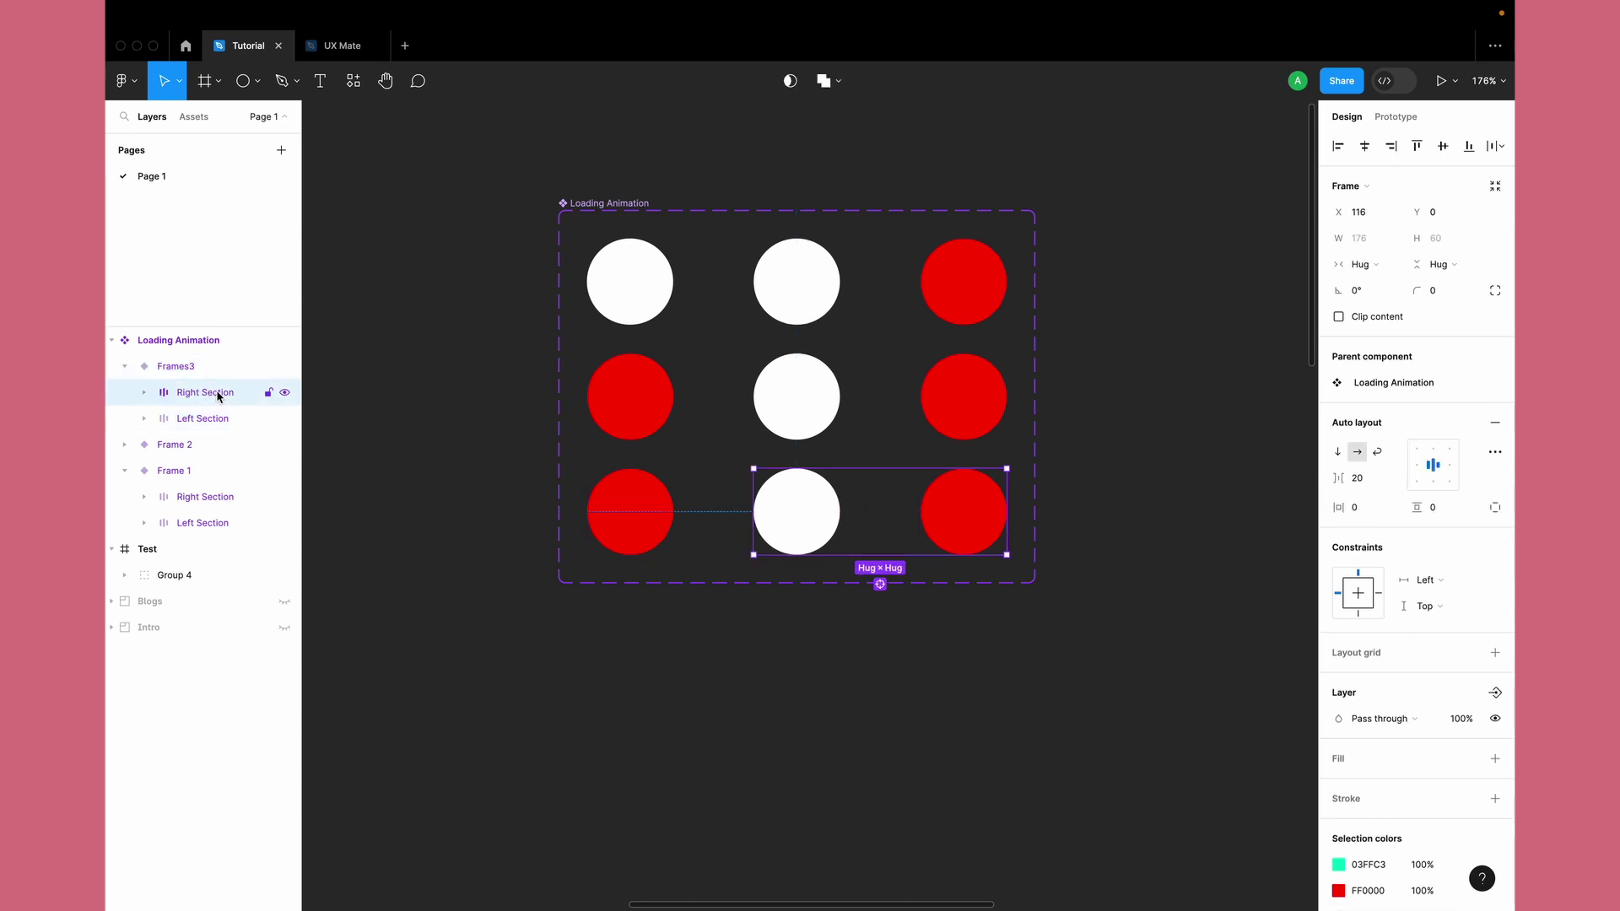
{"action": "left_click_drag", "start_coordinate": [1013, 462], "coordinate": [812, 537]}
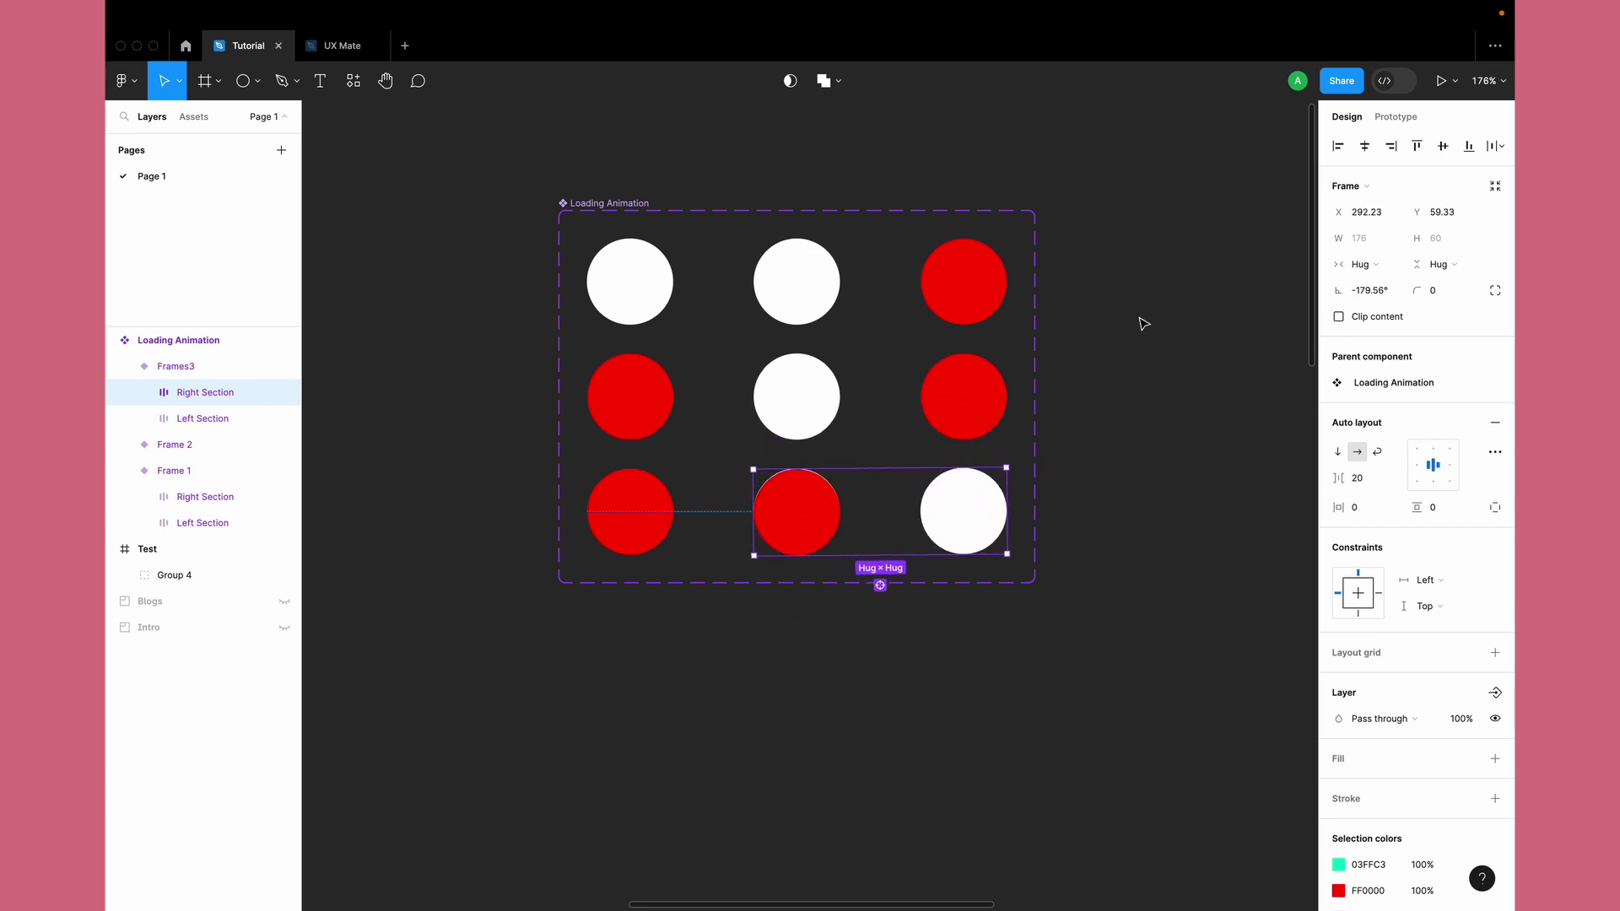
{"action": "left_click", "coordinate": [1393, 295]}
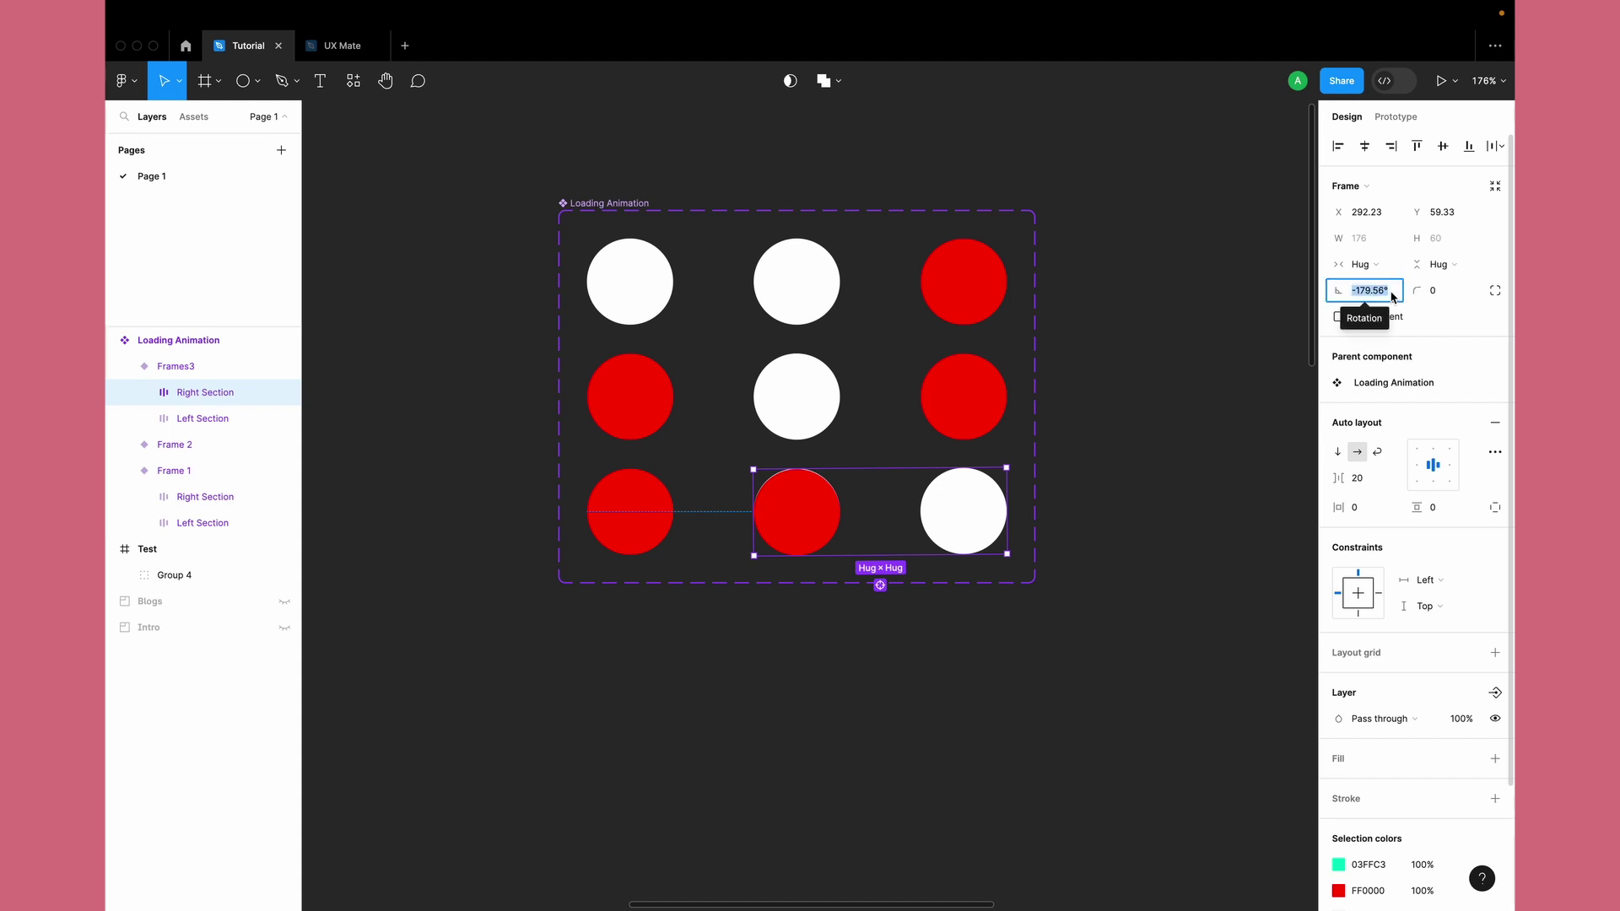
{"action": "type", "text": "-17"}
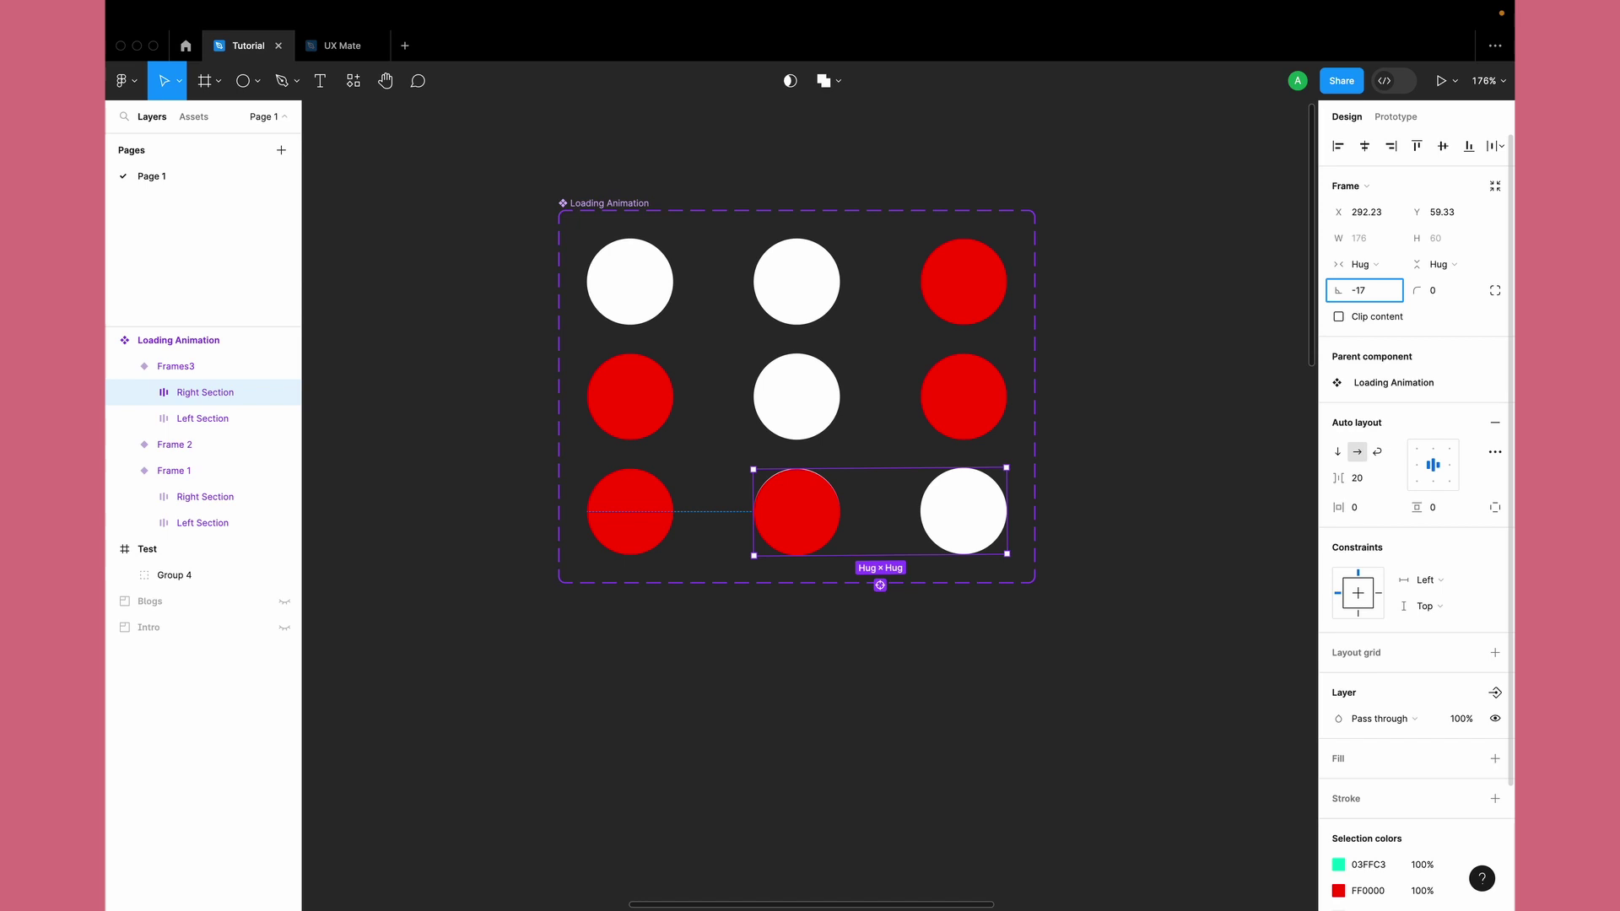
{"action": "key", "text": "Return"}
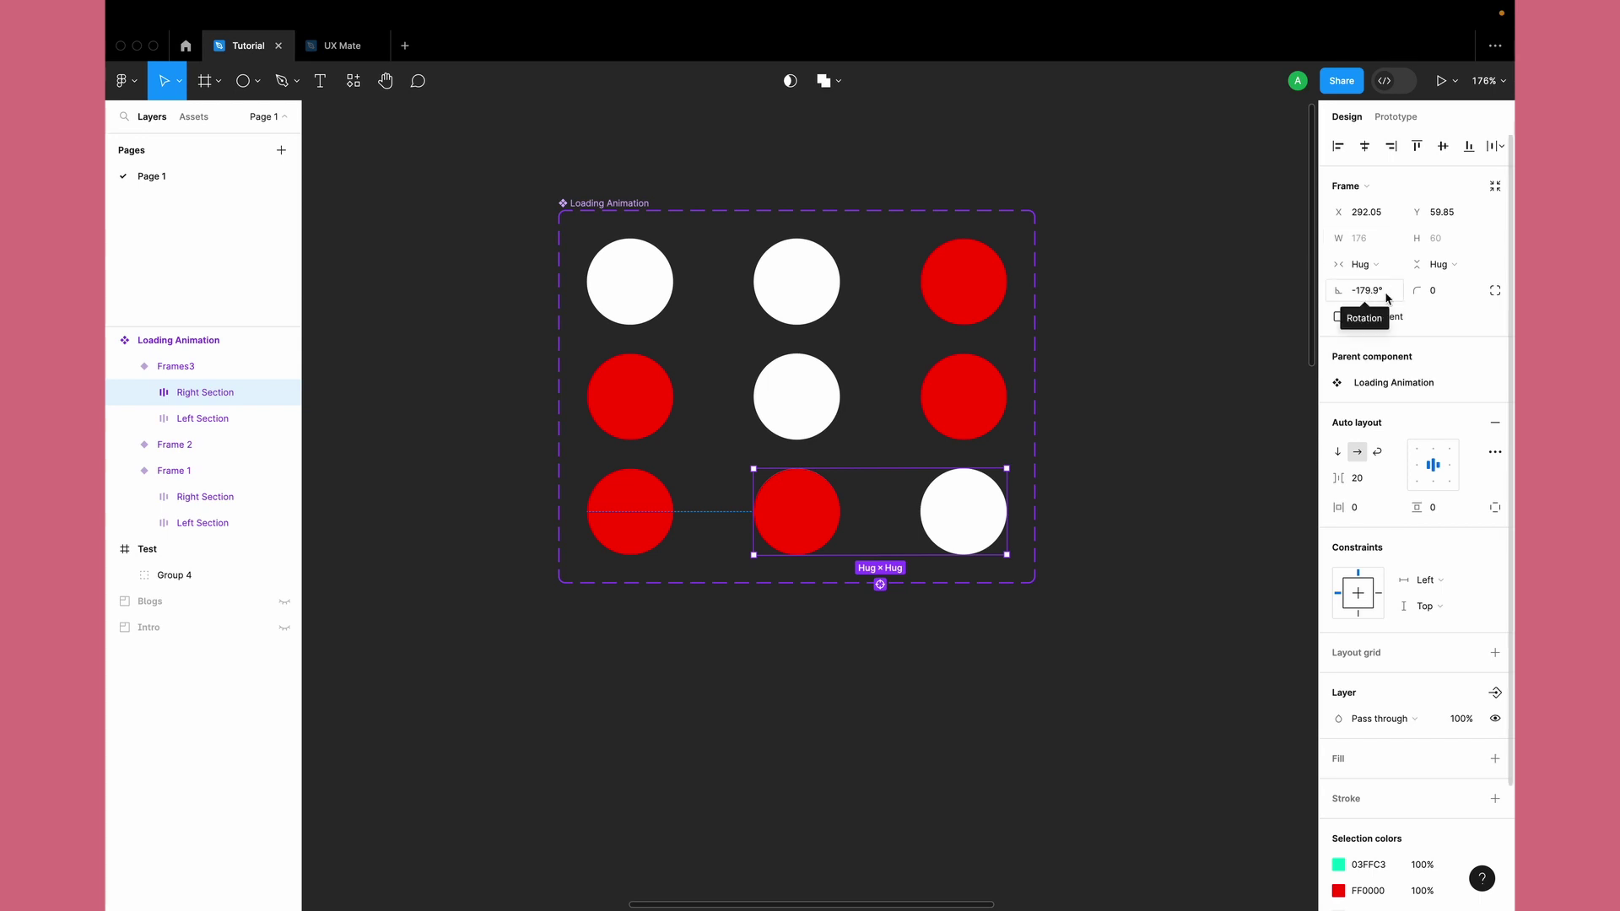
{"action": "left_click", "coordinate": [864, 636]}
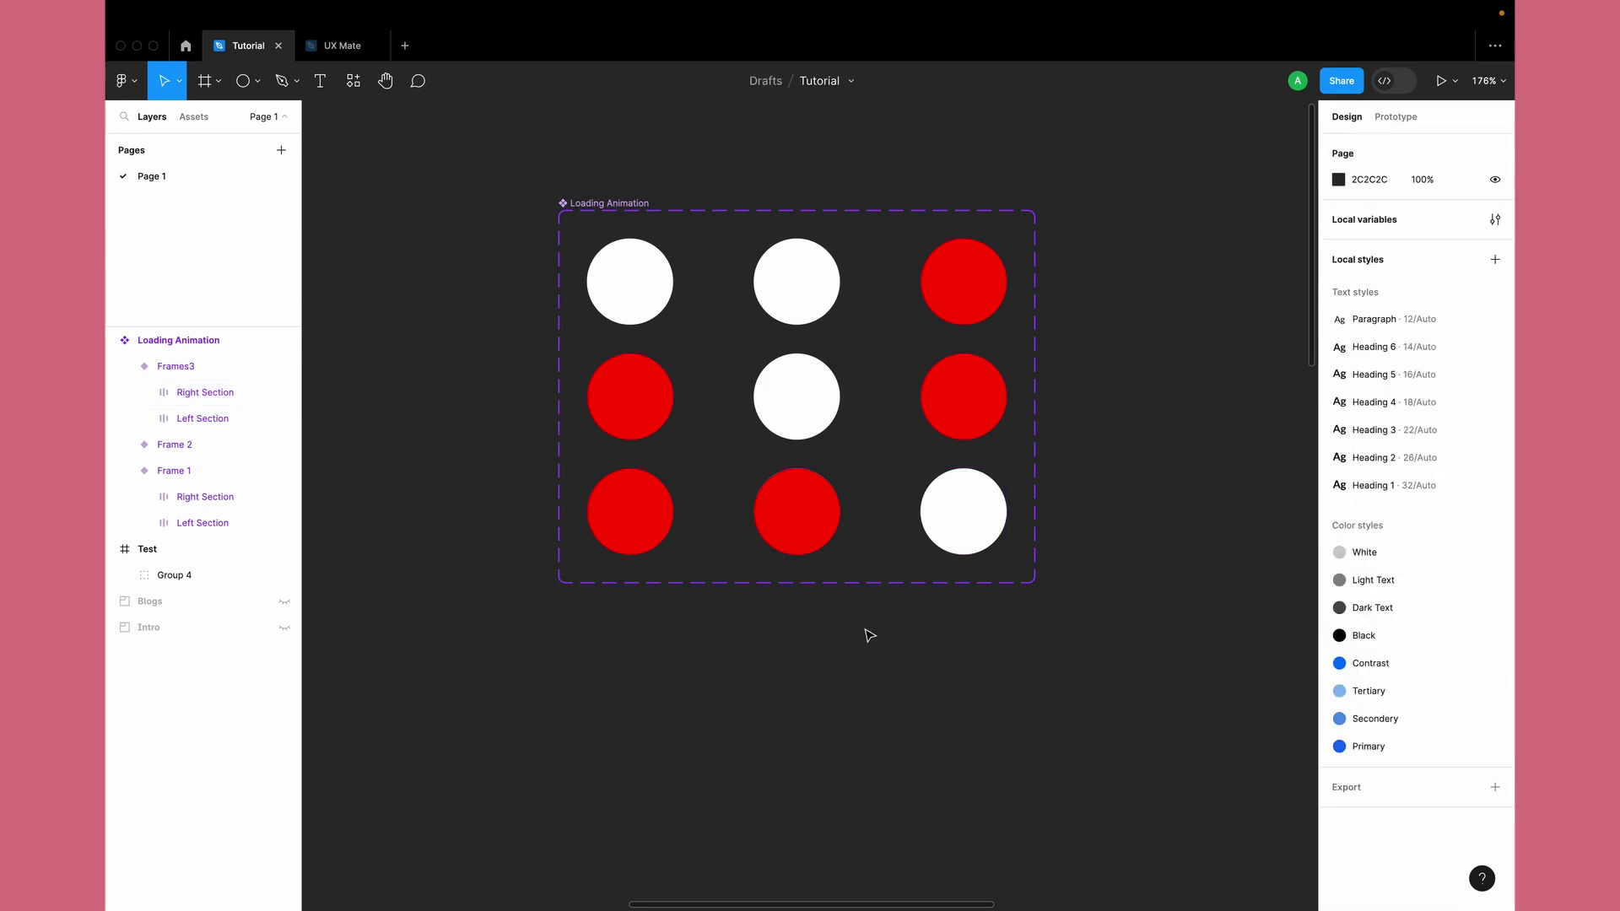
Step: Connect Frame 2 to the third variant with an After delay interaction of 50 ms and Ease in and out back easing
{"action": "left_click", "coordinate": [815, 426]}
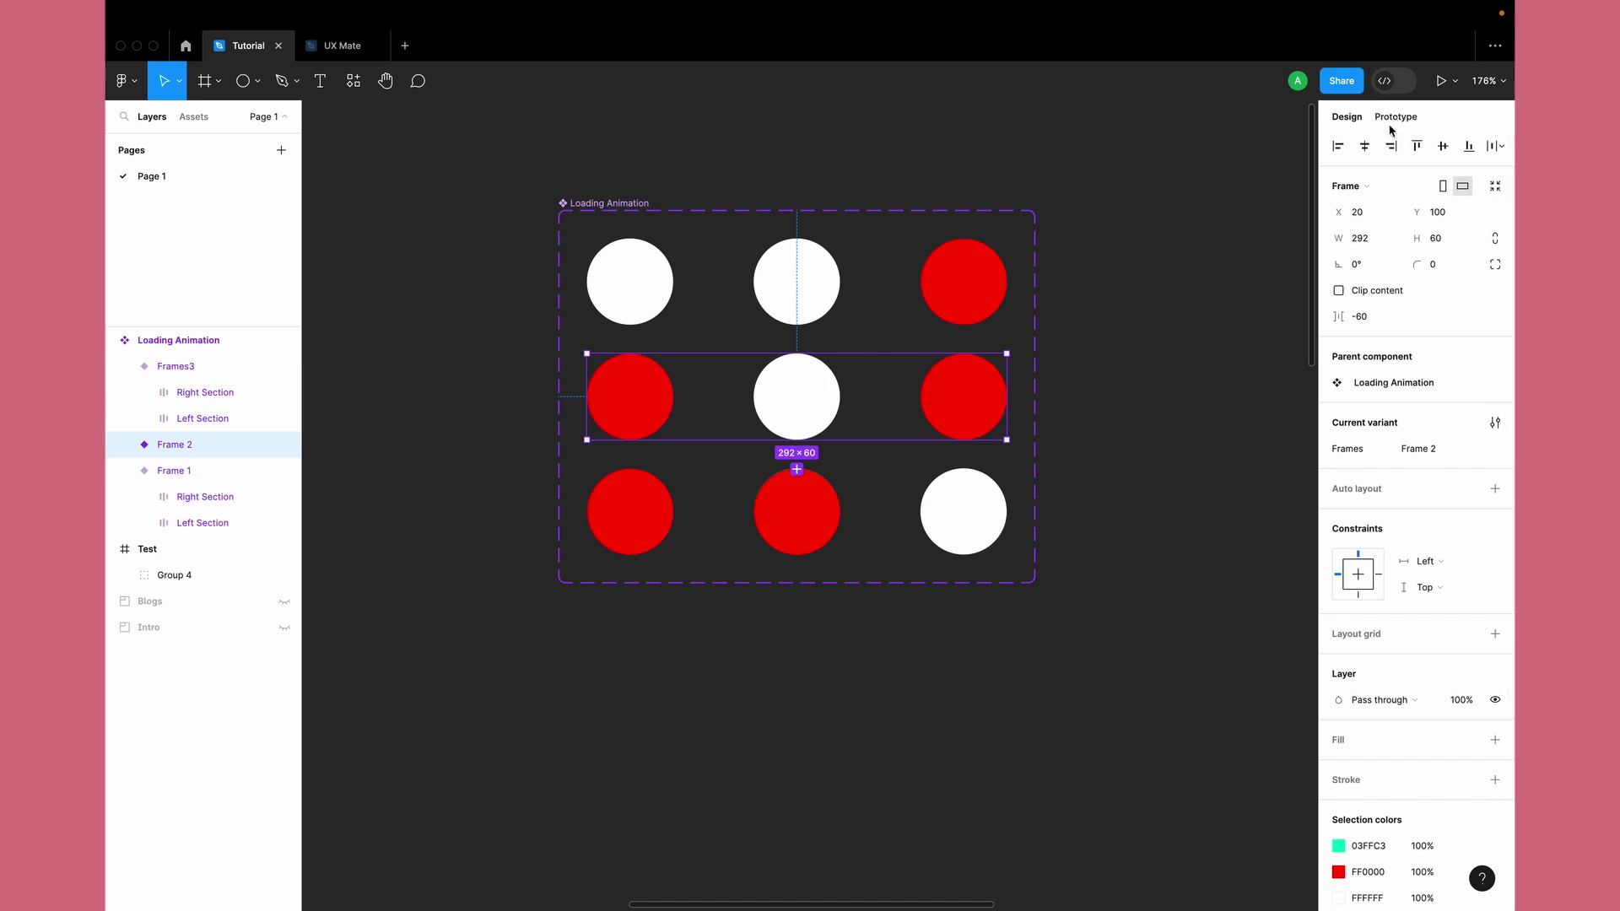
{"action": "key", "text": "shift+e"}
{"action": "left_click_drag", "start_coordinate": [1008, 397], "coordinate": [969, 527]}
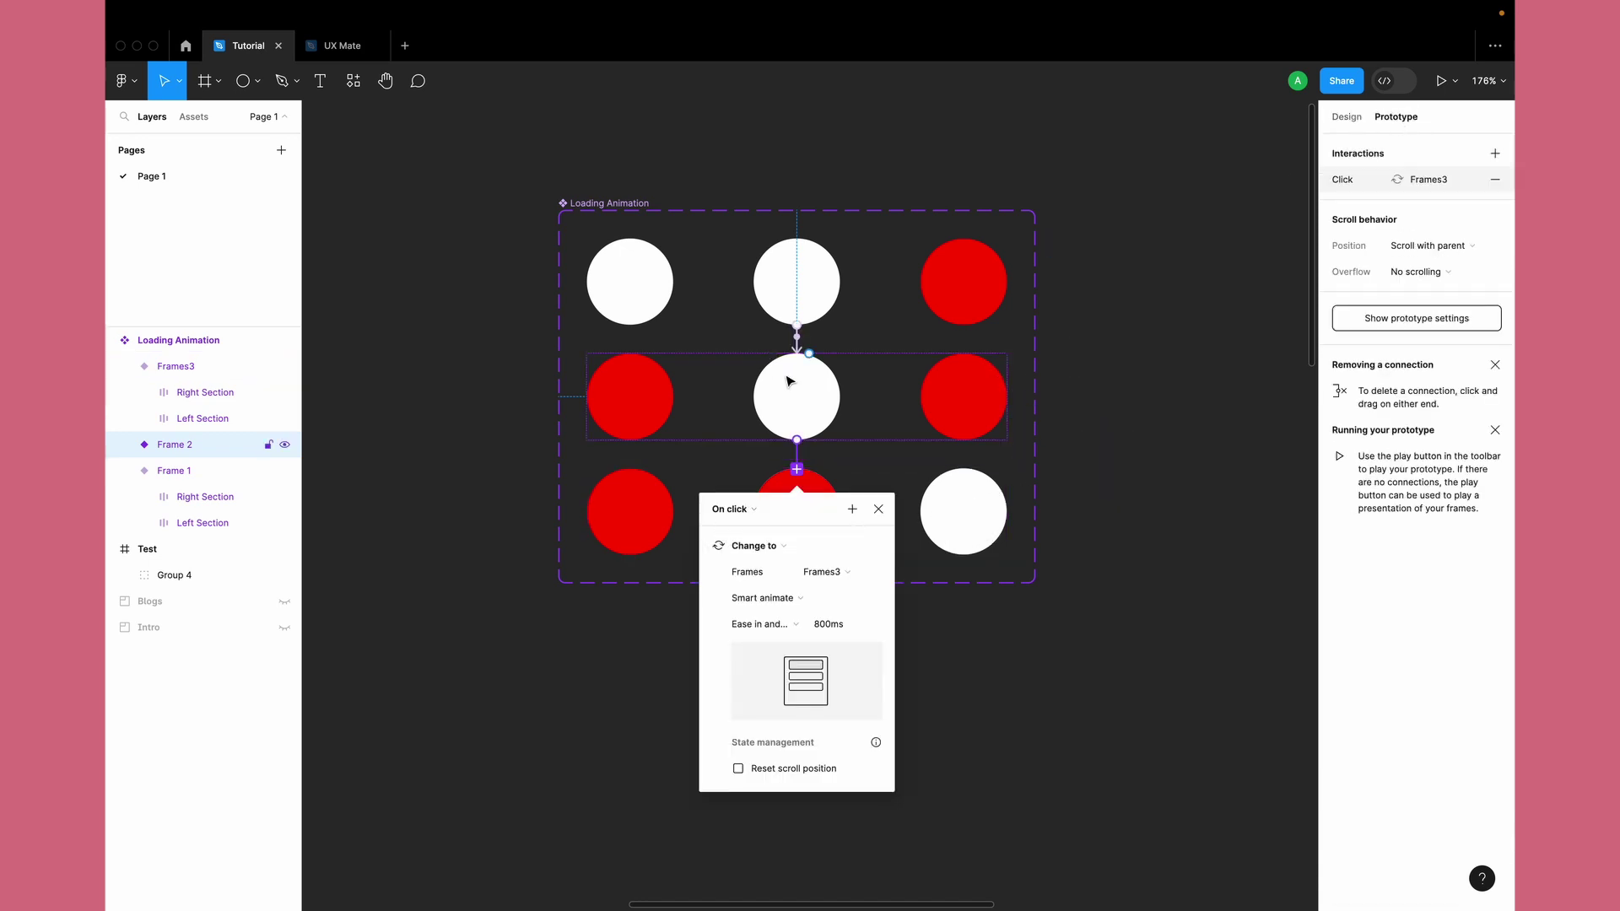
{"action": "left_click", "coordinate": [734, 509]}
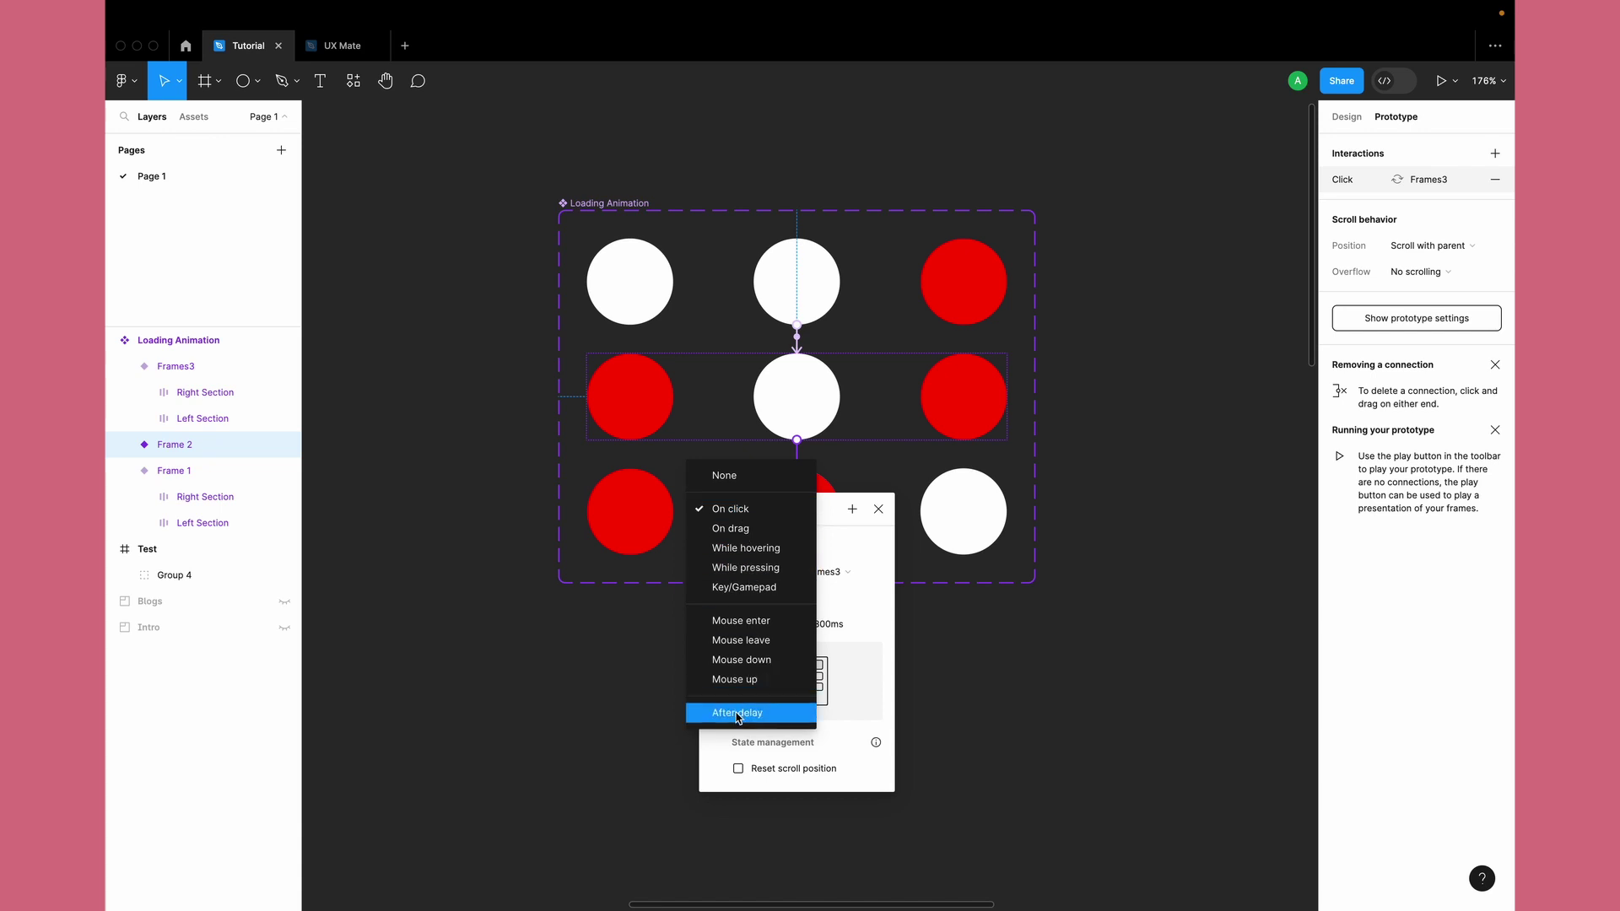
{"action": "left_click", "coordinate": [736, 712]}
{"action": "left_click", "coordinate": [751, 538]}
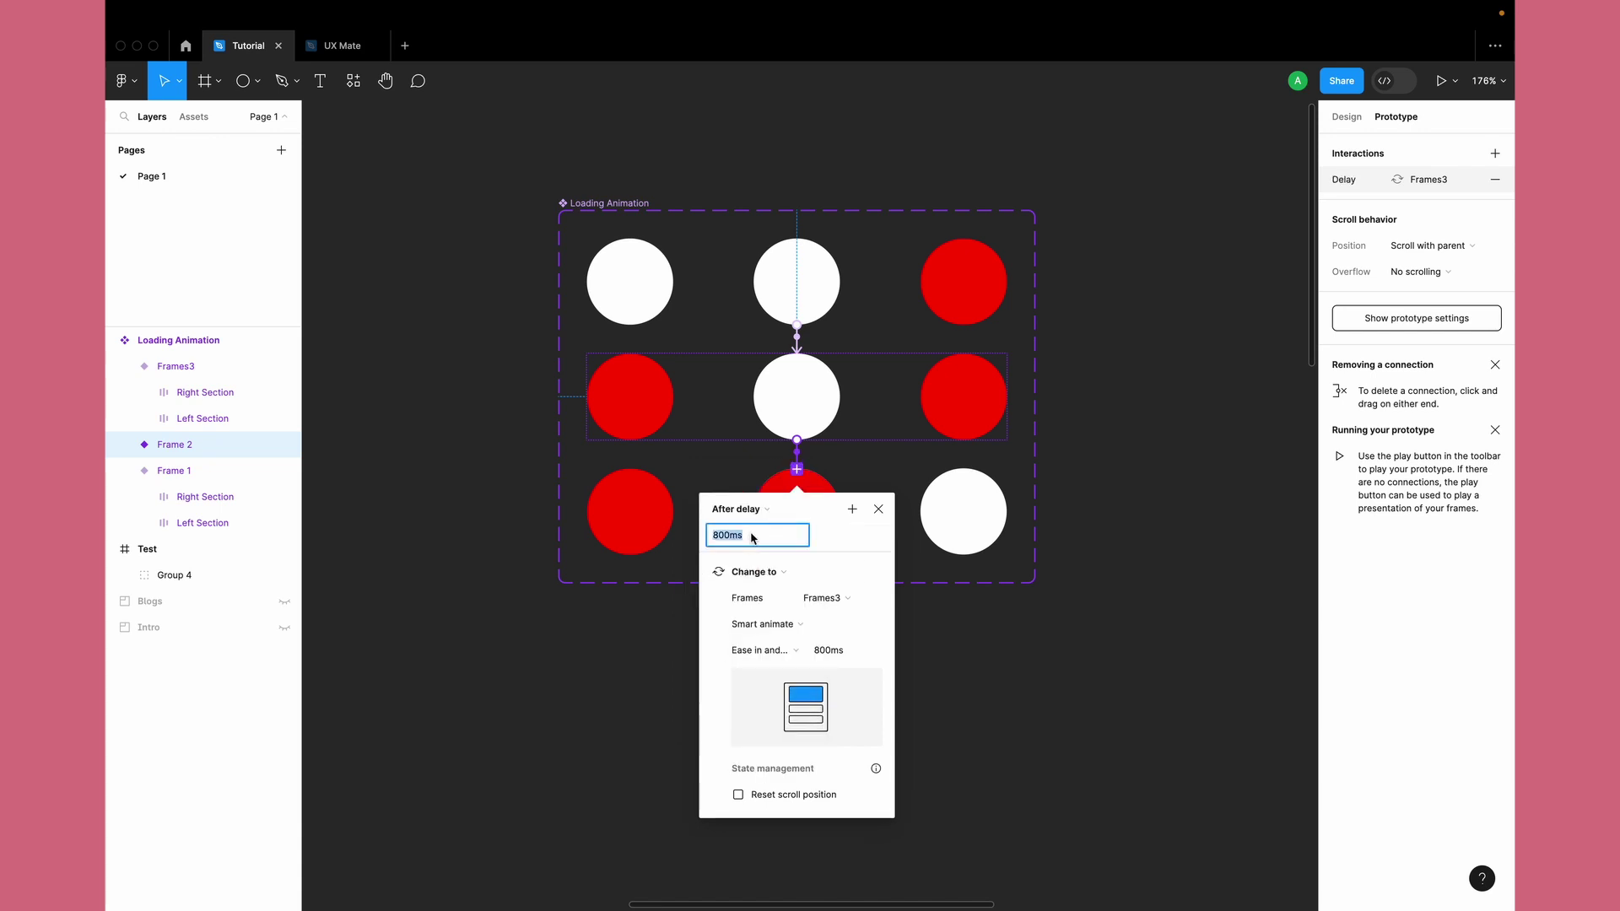
{"action": "type", "text": "50"}
{"action": "left_click", "coordinate": [796, 652]}
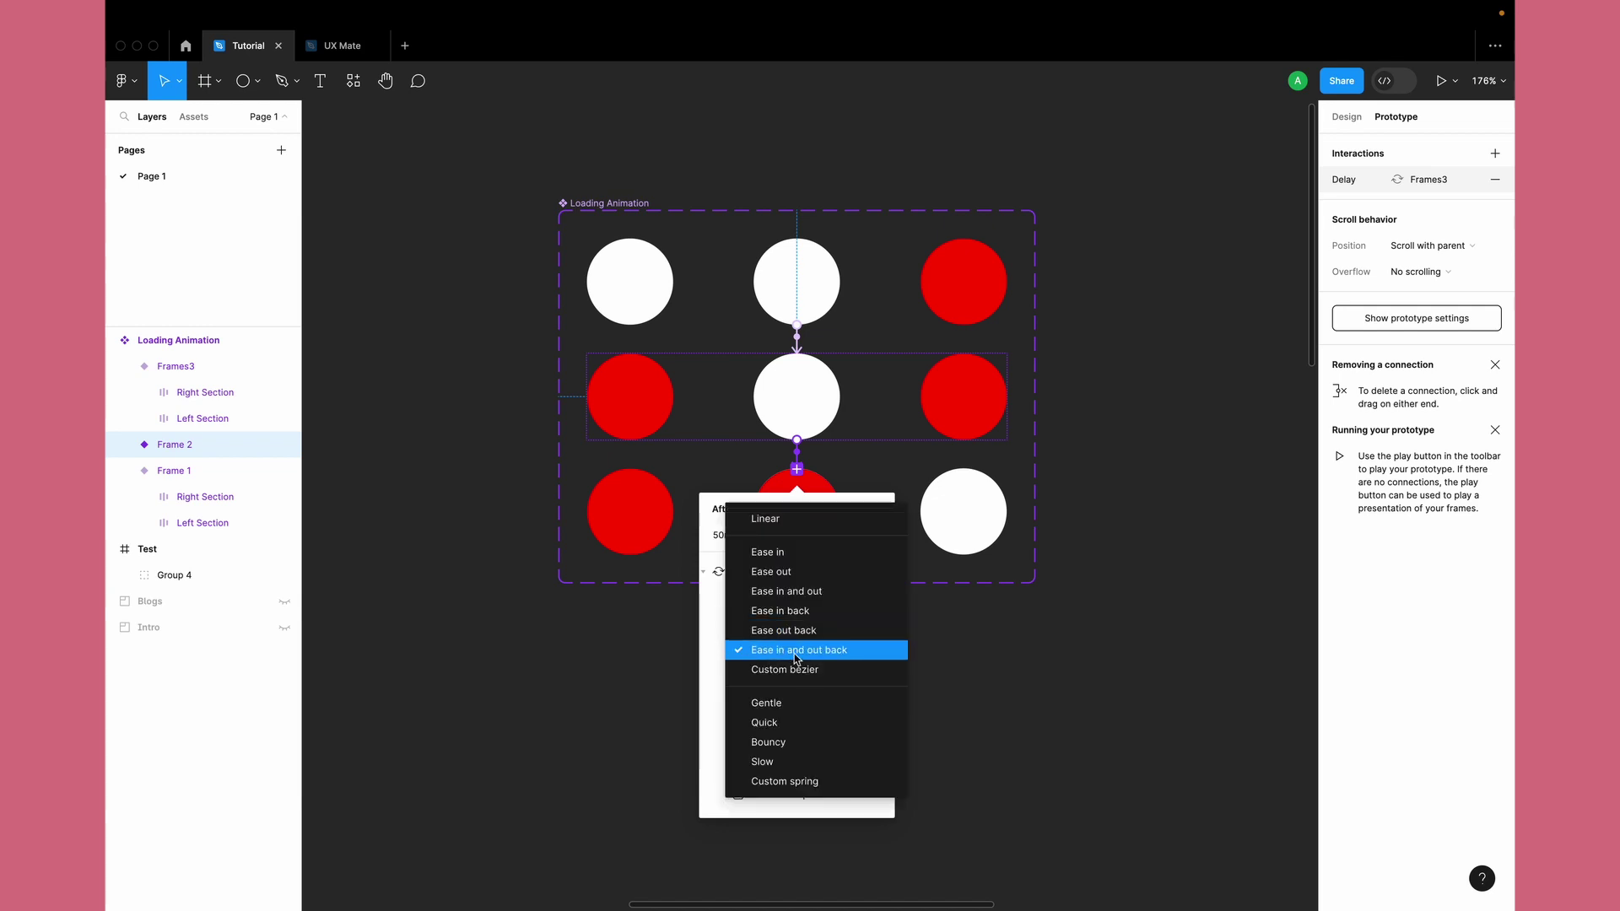
{"action": "left_click", "coordinate": [803, 653]}
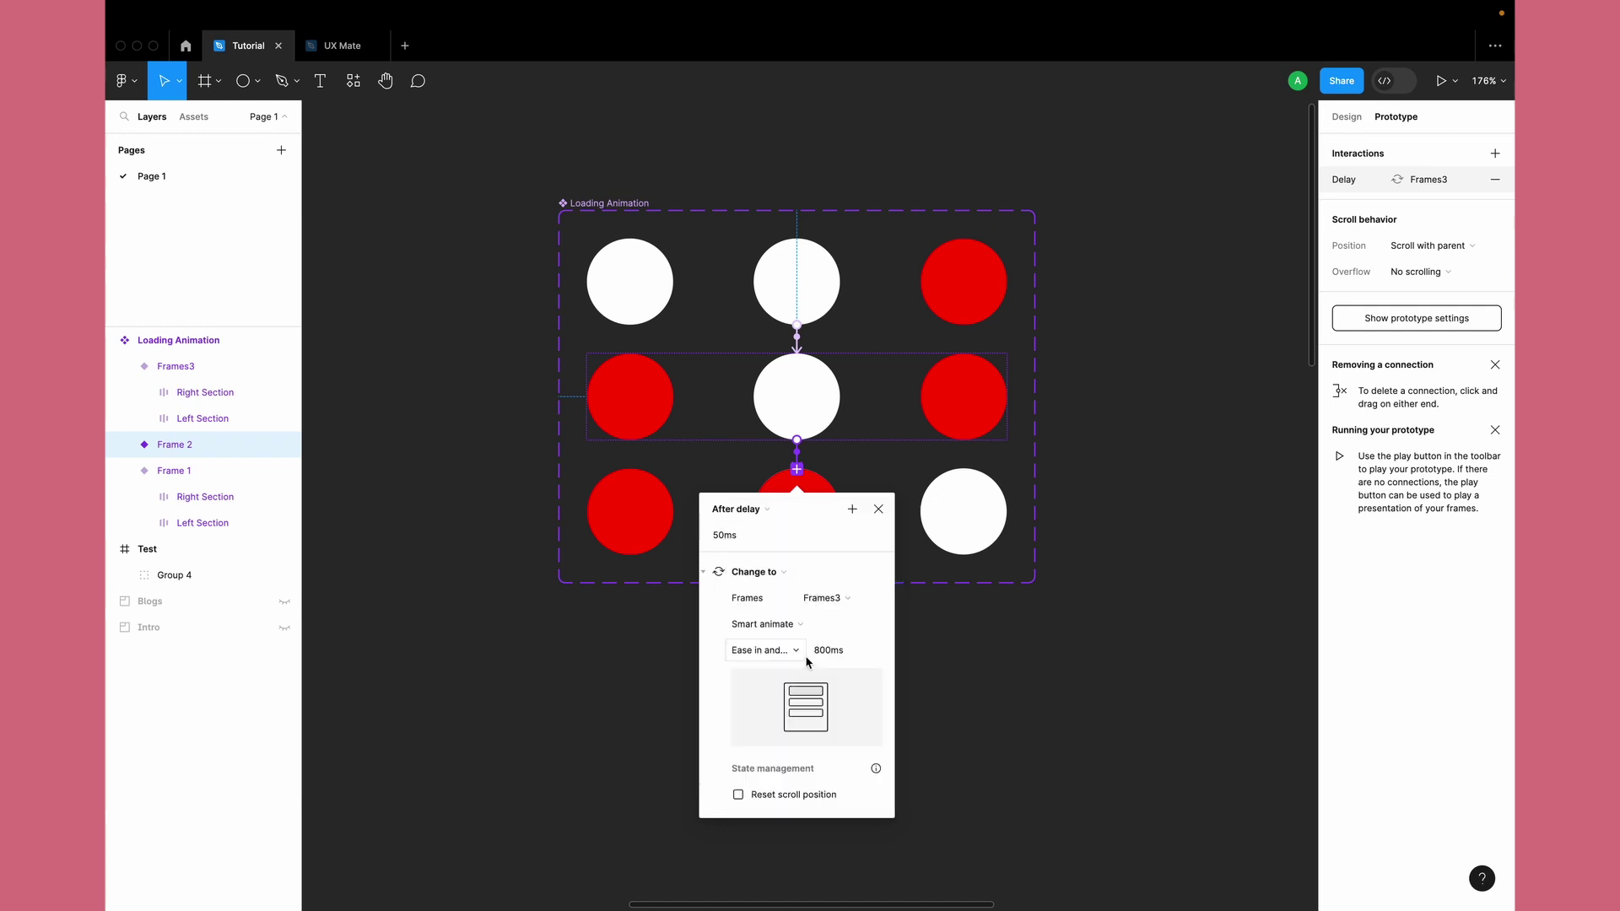
{"action": "left_click", "coordinate": [854, 657]}
Step: Connect the third variant back to Frame 1 with an After delay interaction of 1 ms
{"action": "left_click", "coordinate": [625, 511]}
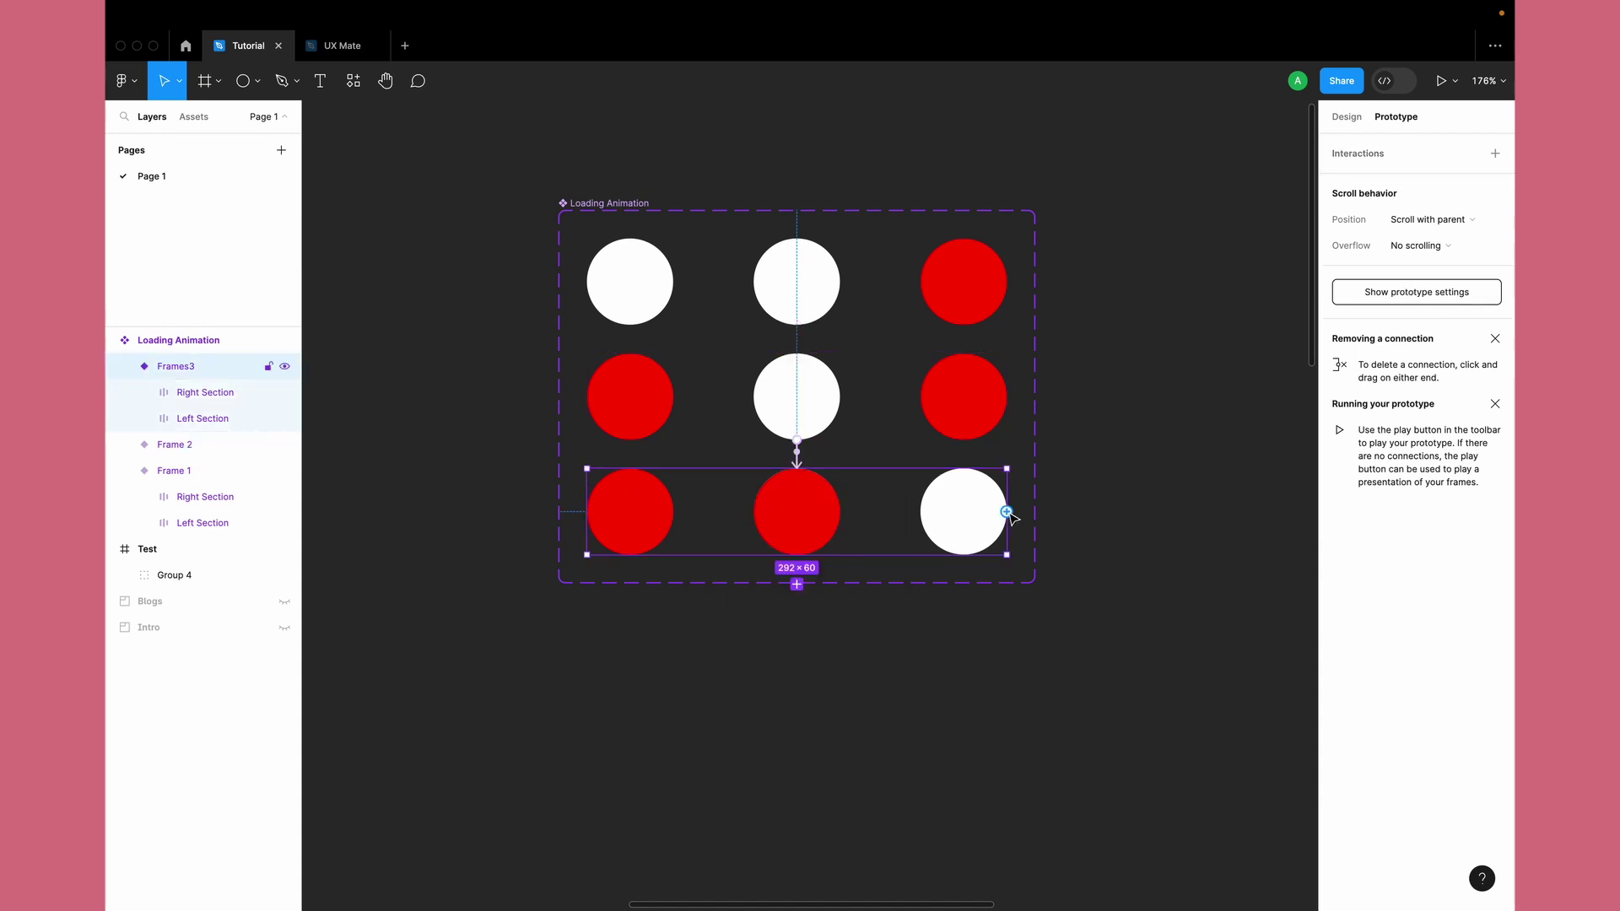
{"action": "left_click_drag", "start_coordinate": [1007, 512], "coordinate": [976, 264]}
{"action": "left_click", "coordinate": [724, 365]}
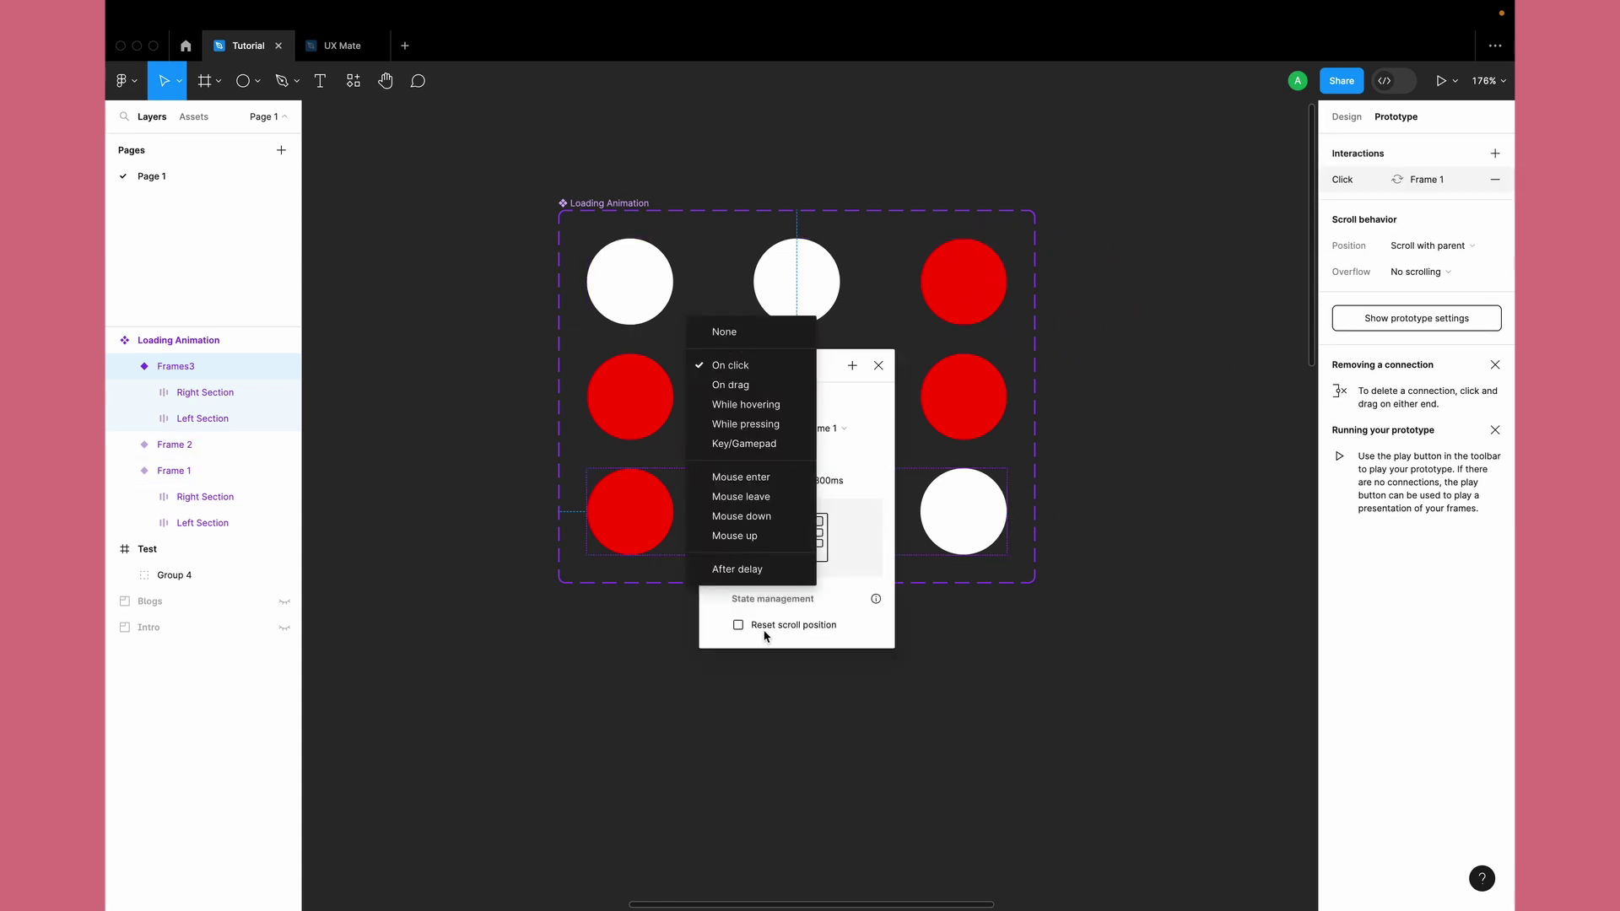
{"action": "left_click", "coordinate": [755, 573]}
{"action": "left_click", "coordinate": [761, 392]}
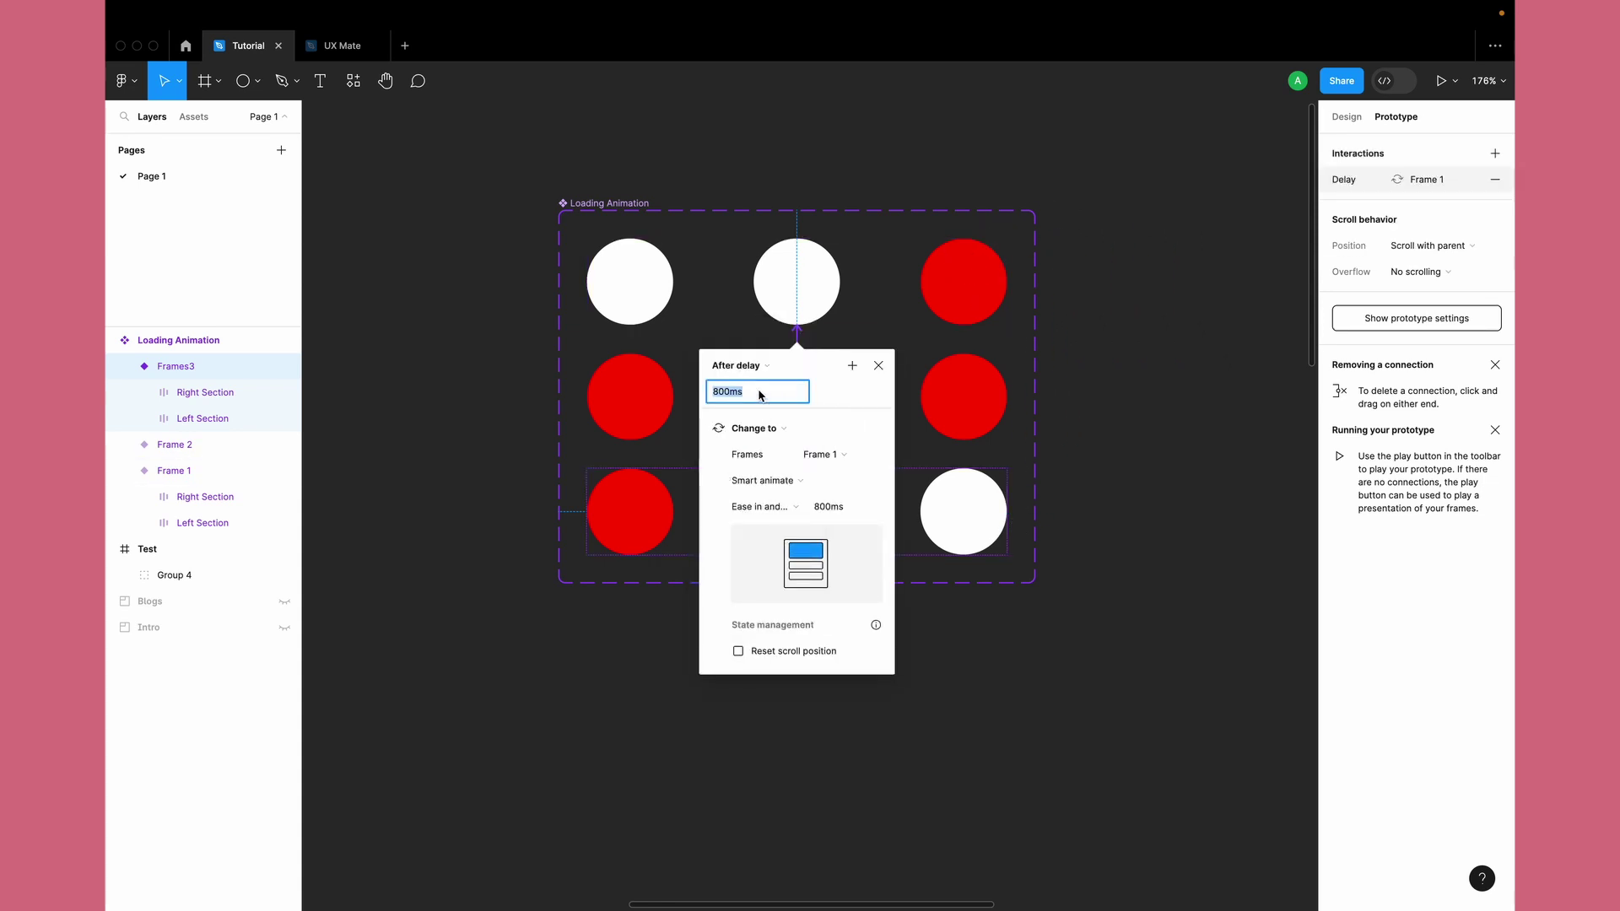
{"action": "type", "text": "1"}
Step: Set that interaction's Smart animate transition to Linear easing with a duration of 1 ms
{"action": "left_click", "coordinate": [860, 506]}
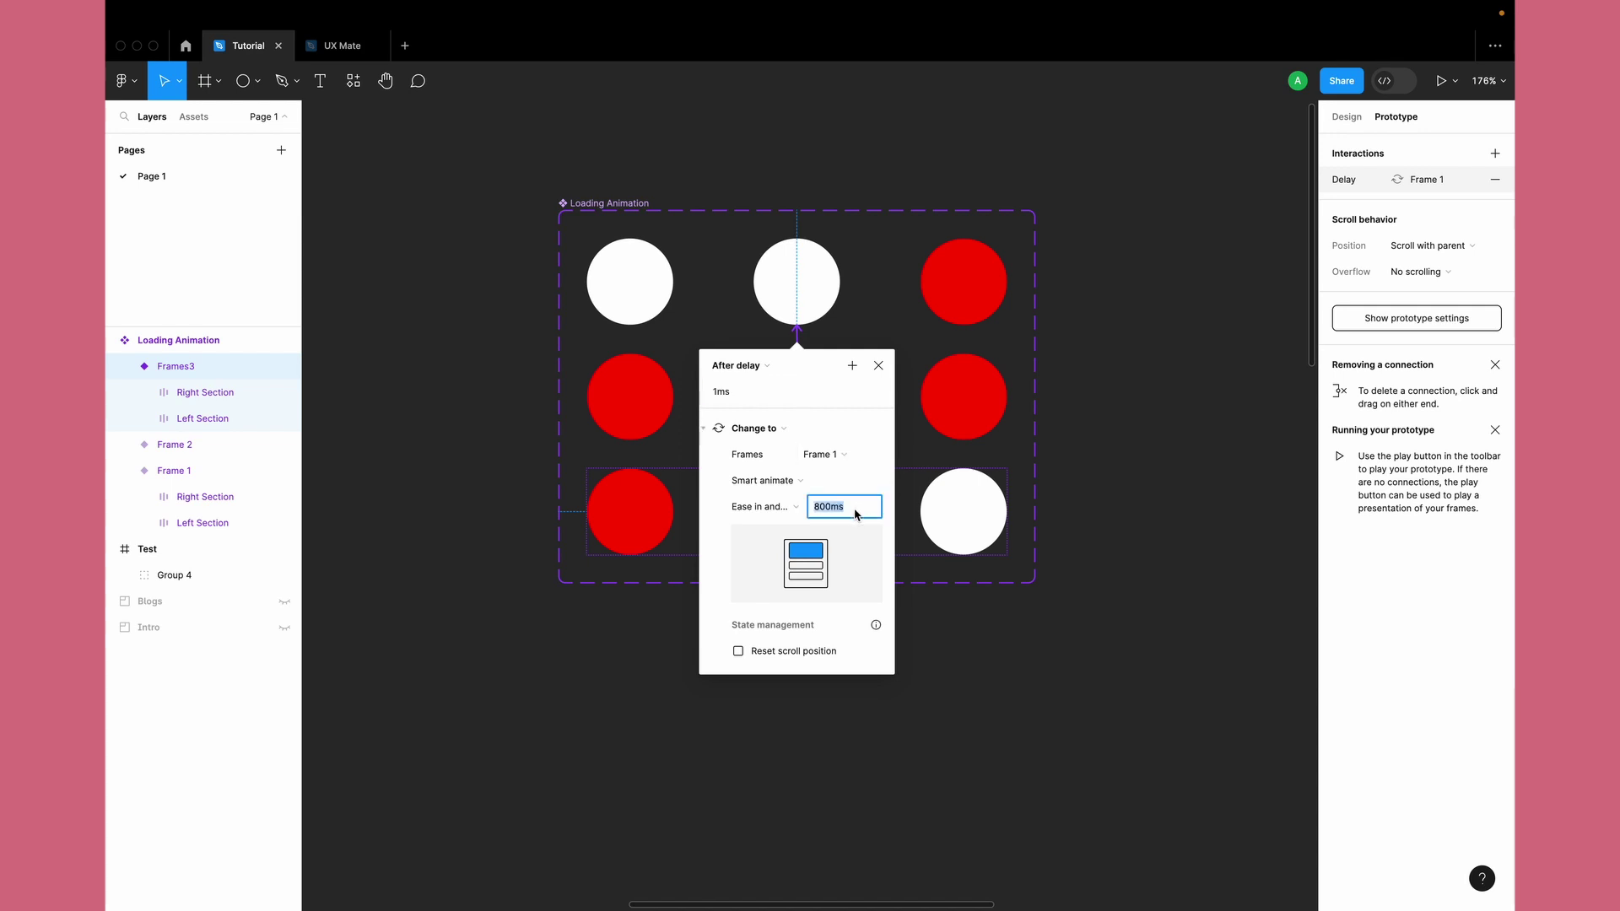
{"action": "left_click", "coordinate": [788, 509]}
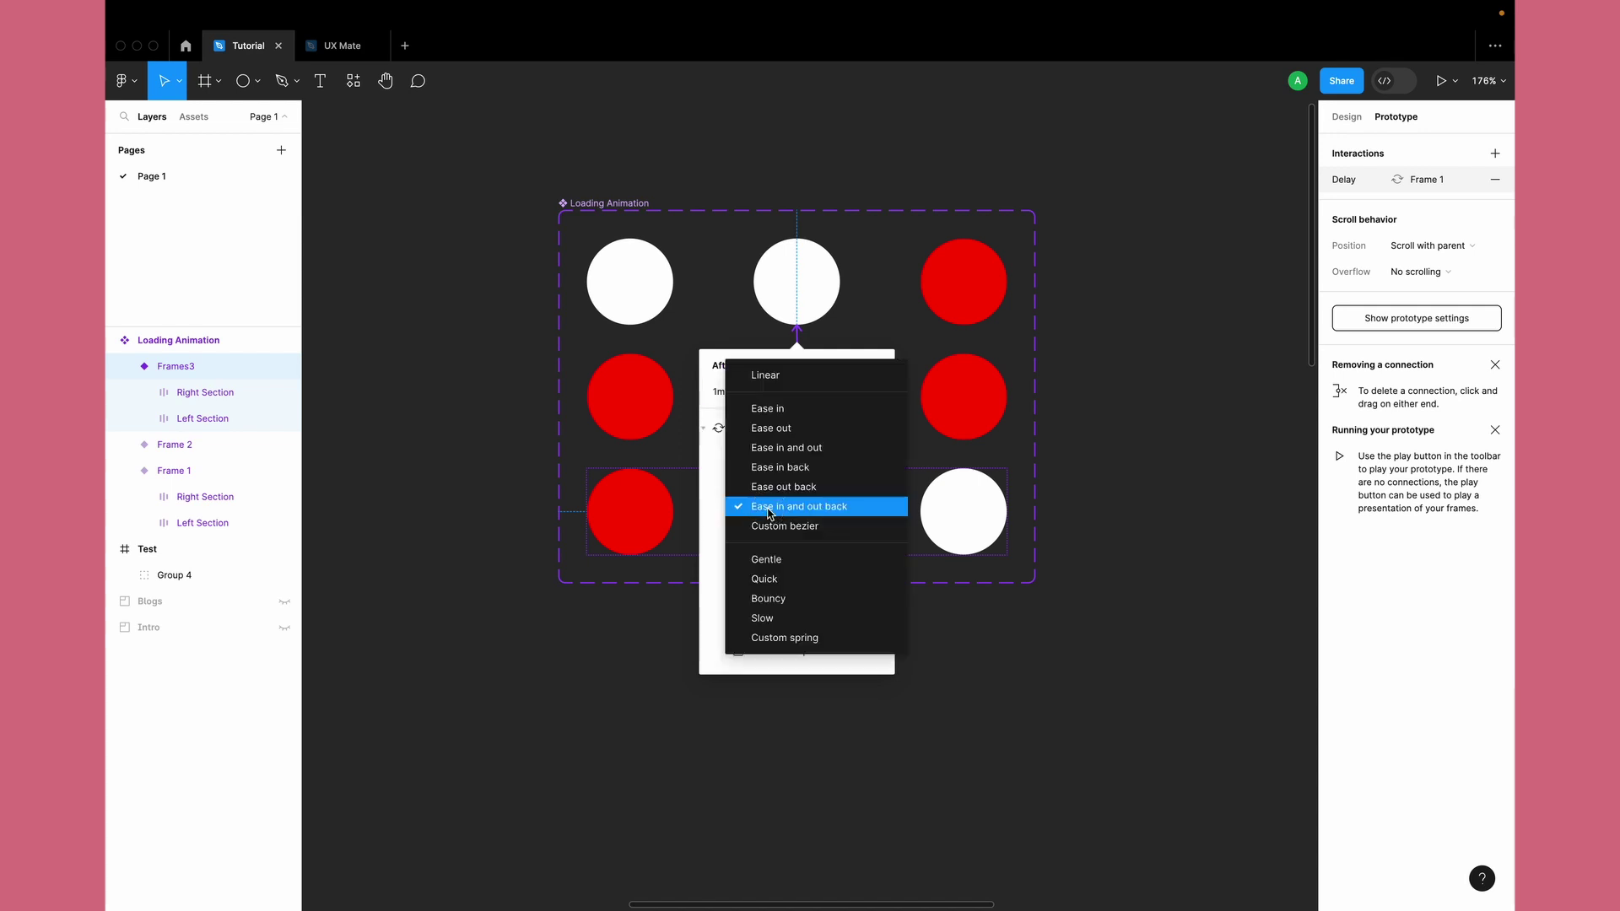
{"action": "left_click", "coordinate": [781, 382]}
{"action": "left_click", "coordinate": [828, 507]}
{"action": "type", "text": "1"}
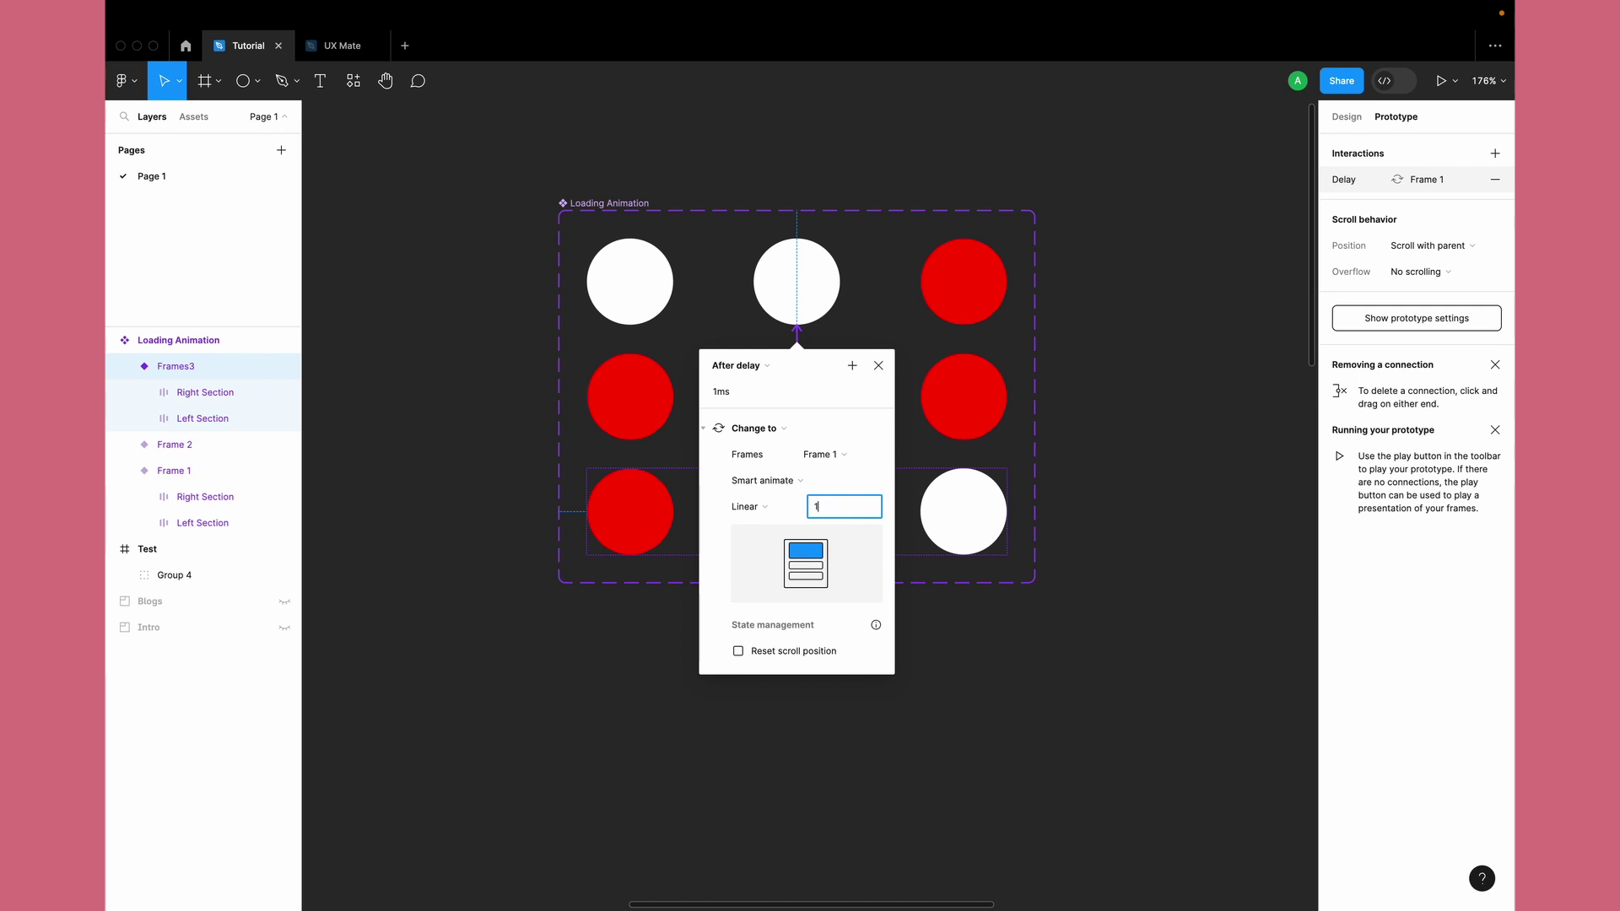
{"action": "left_click", "coordinate": [722, 539]}
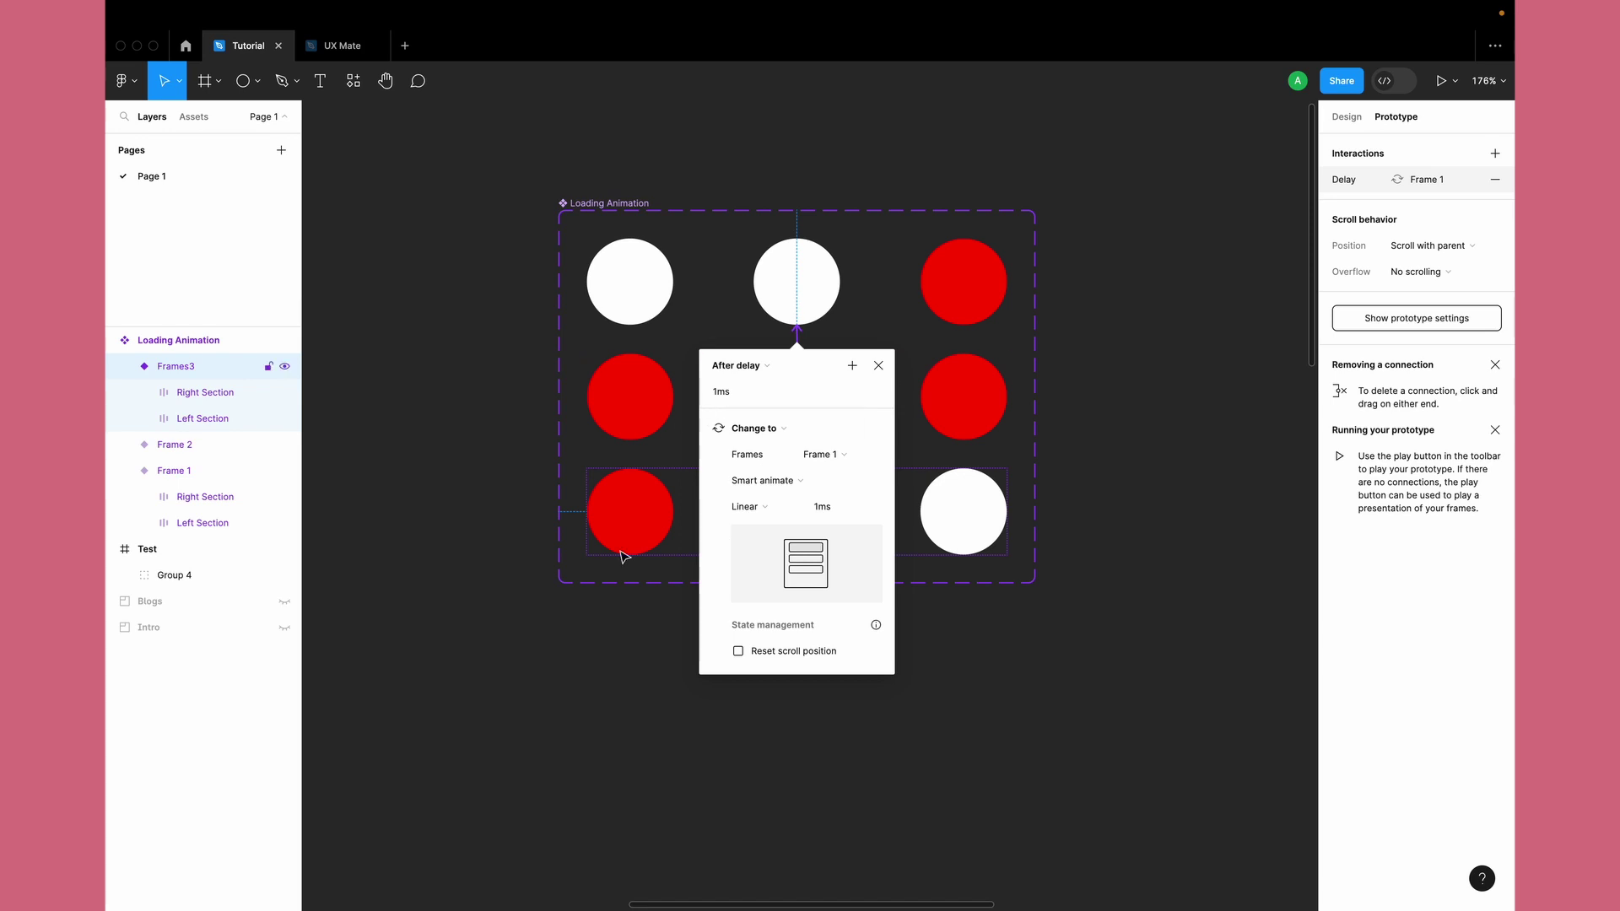
{"action": "left_click", "coordinate": [506, 369]}
Step: Place an instance of the Loading Animation's Frame 1 variant in the Test frame below the logo, near the frame's centre
{"action": "scroll", "coordinate": [506, 368], "scroll_direction": "down", "scroll_amount": 5}
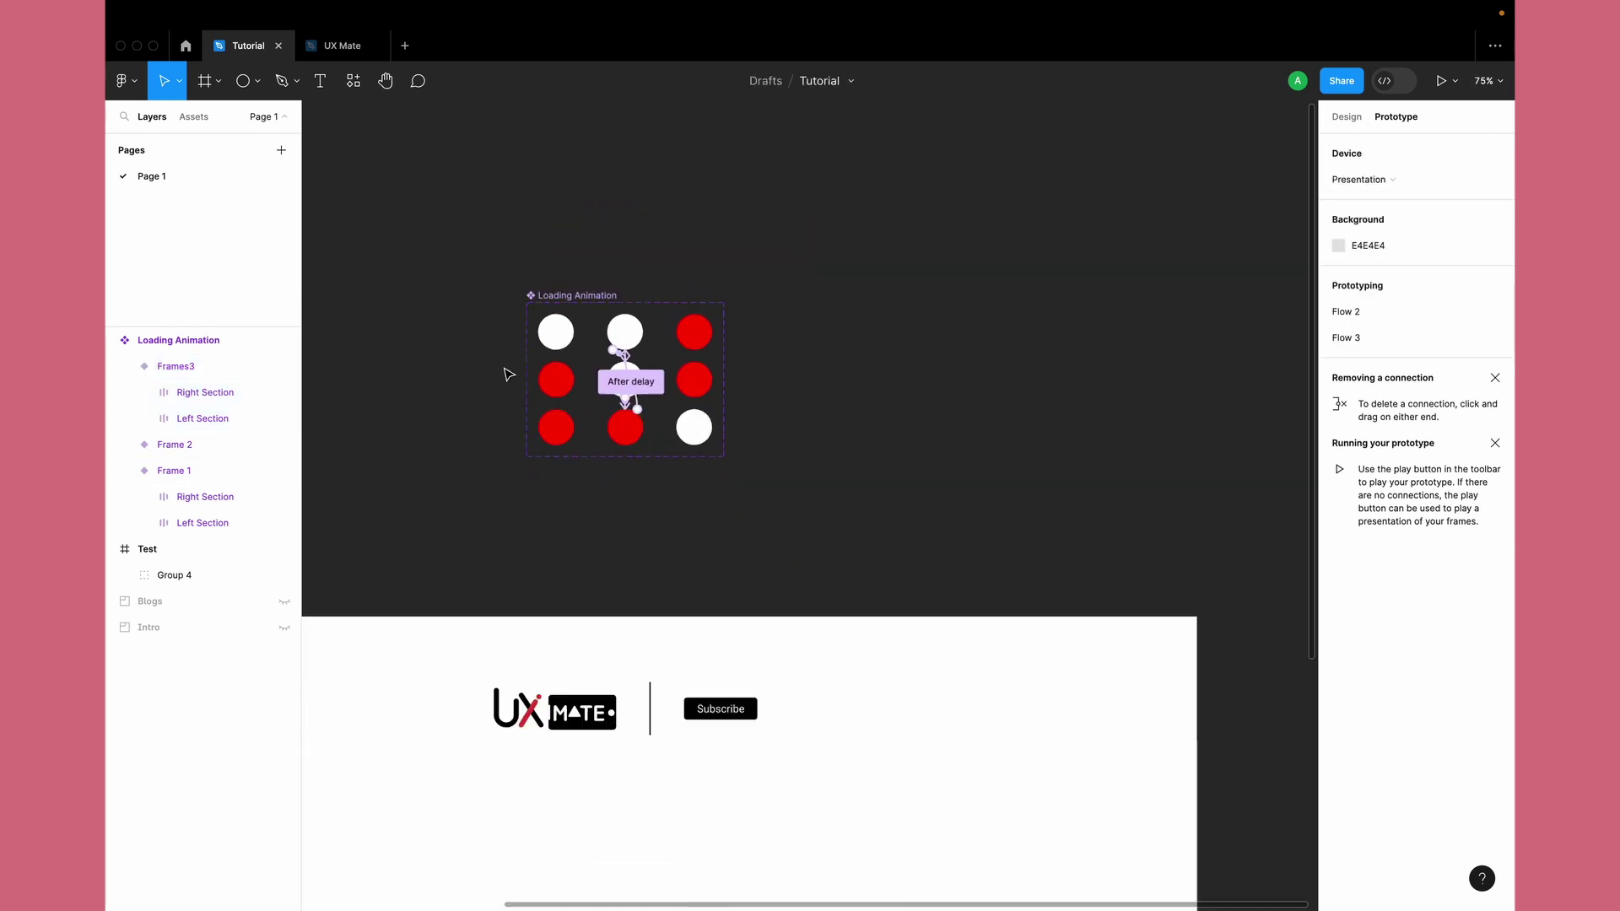
{"action": "left_click", "coordinate": [611, 335]}
{"action": "scroll", "coordinate": [611, 335], "scroll_direction": "down", "scroll_amount": 4}
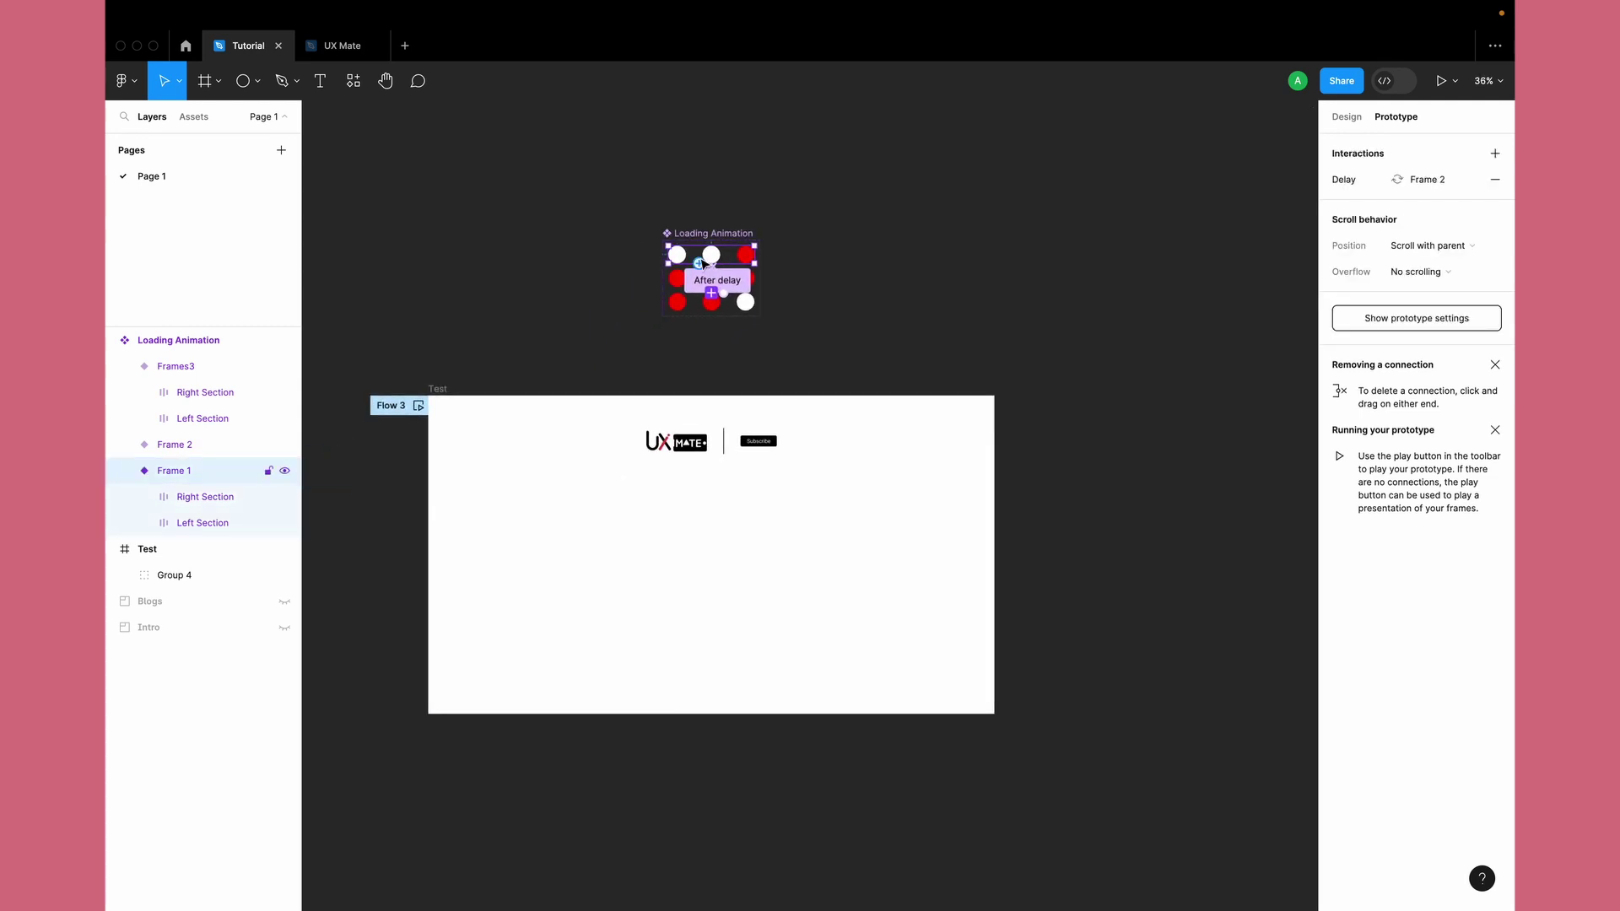
{"action": "left_click_drag", "start_coordinate": [711, 246], "coordinate": [669, 544]}
{"action": "key", "text": "ctrl+z"}
{"action": "left_click", "coordinate": [1347, 117]}
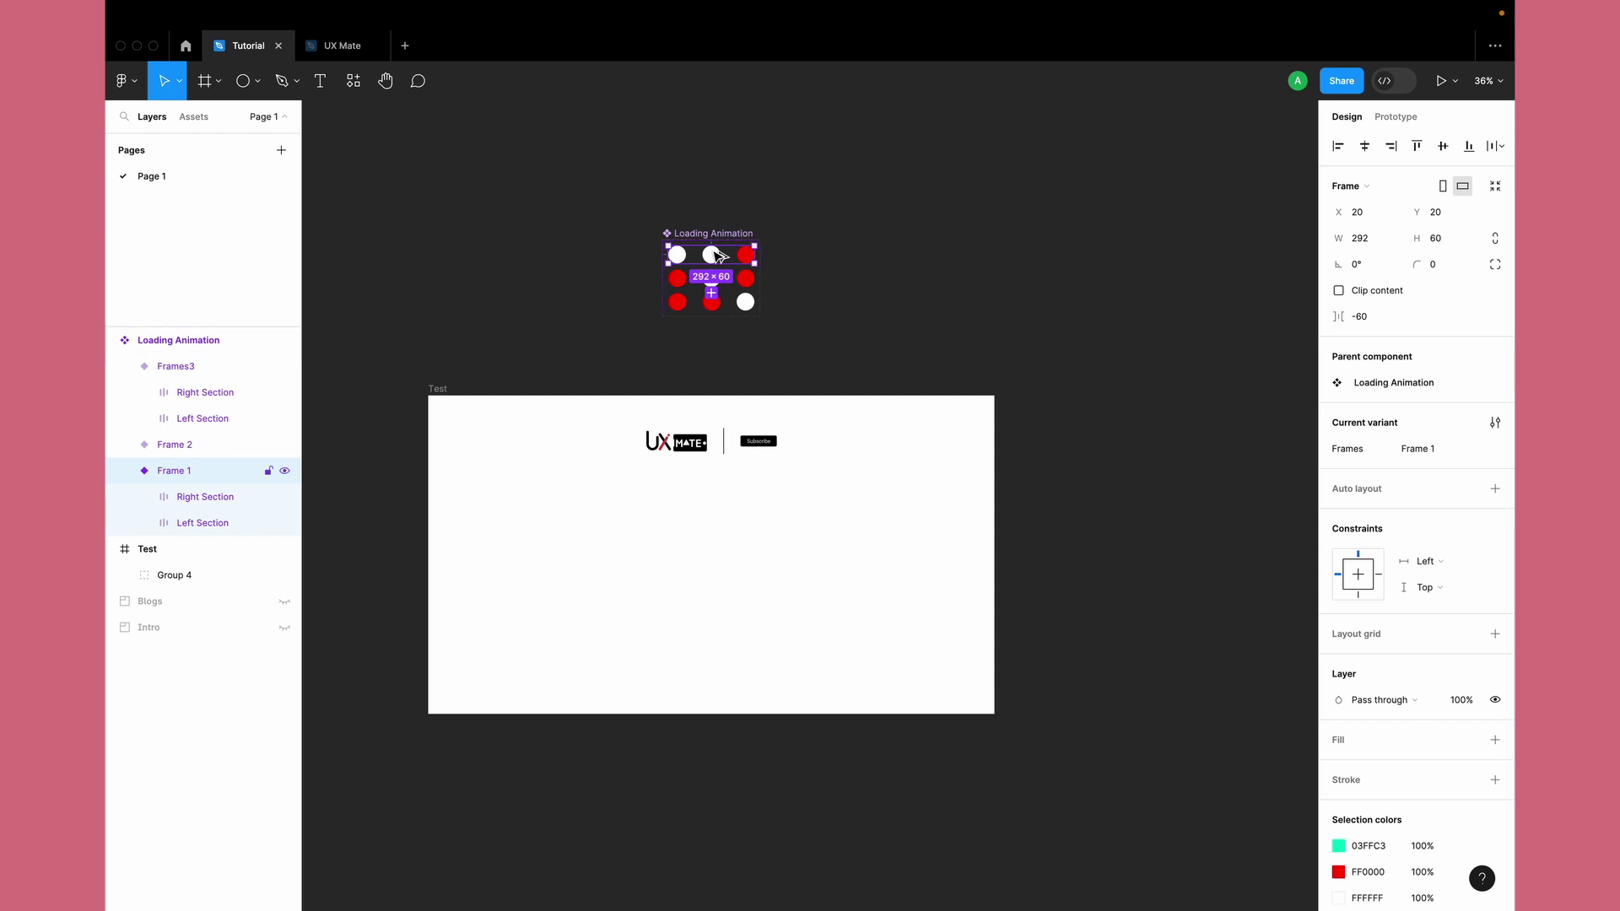
{"action": "left_click_drag", "start_coordinate": [731, 256], "coordinate": [708, 570]}
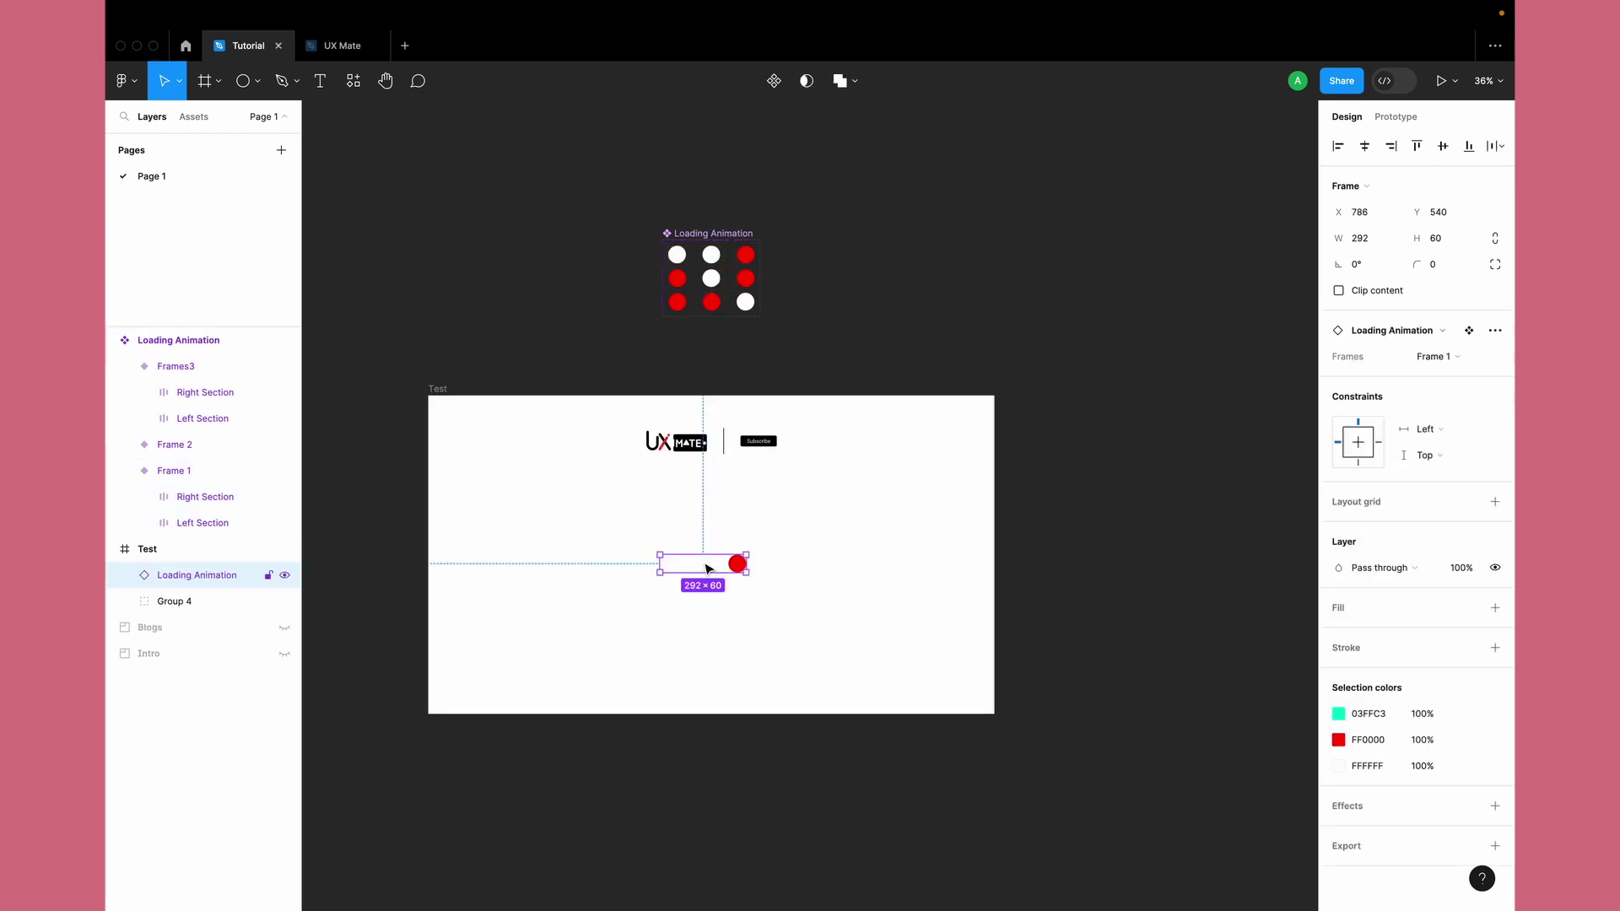
{"action": "double_click", "coordinate": [677, 255]}
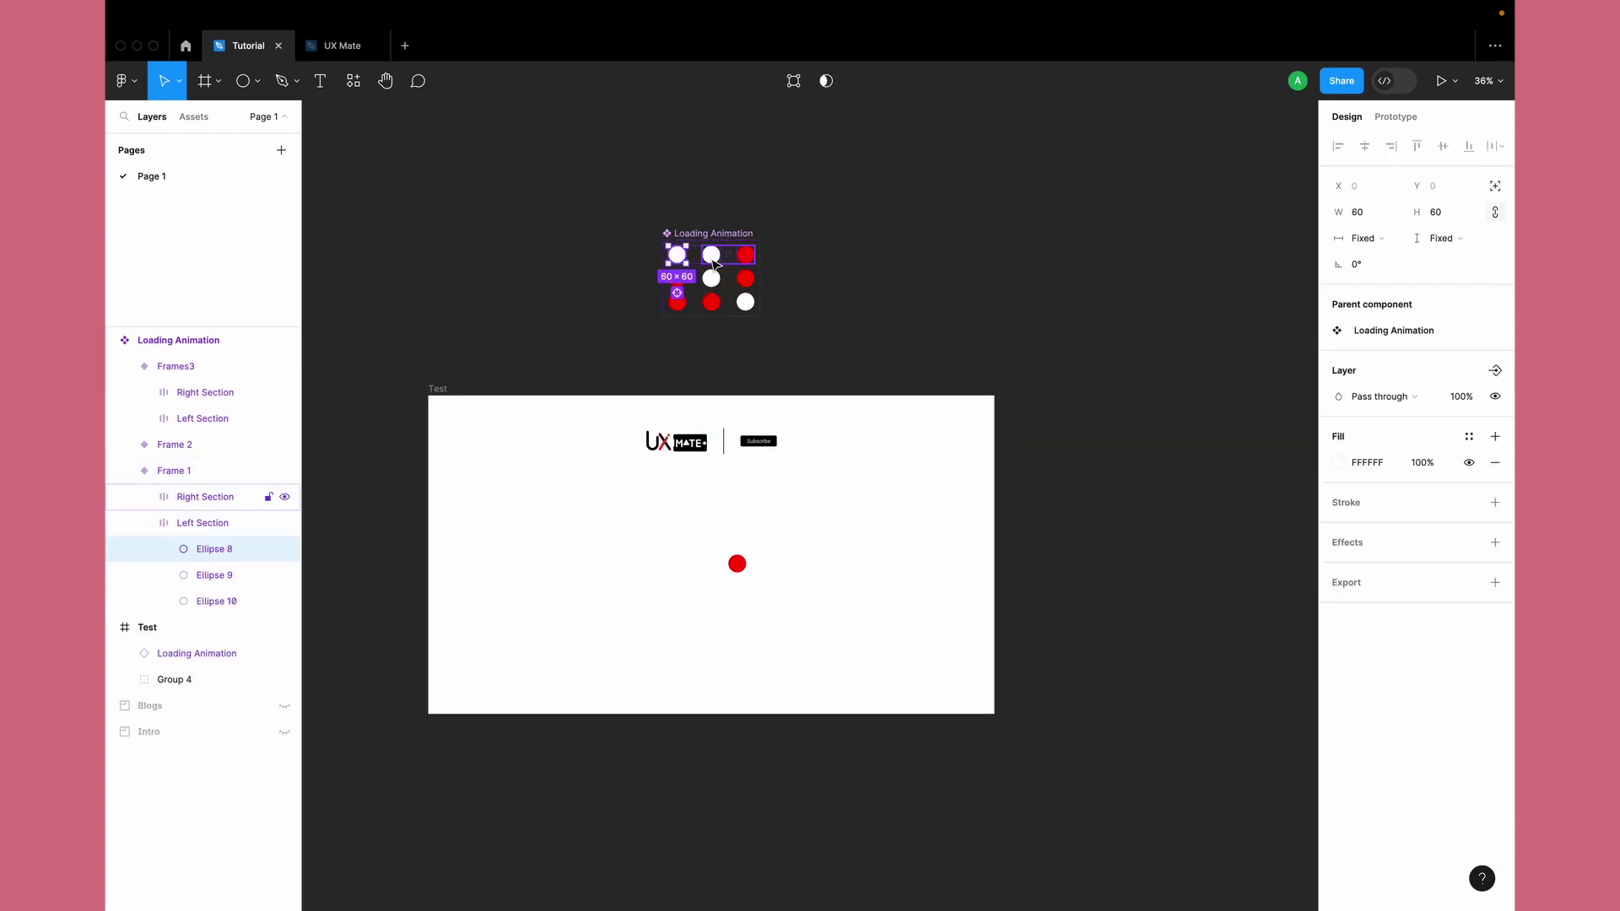
{"action": "scroll", "coordinate": [715, 262], "scroll_direction": "up", "scroll_amount": 5}
{"action": "left_click", "coordinate": [715, 261], "text": "shift"}
{"action": "left_click", "coordinate": [710, 301], "text": "shift"}
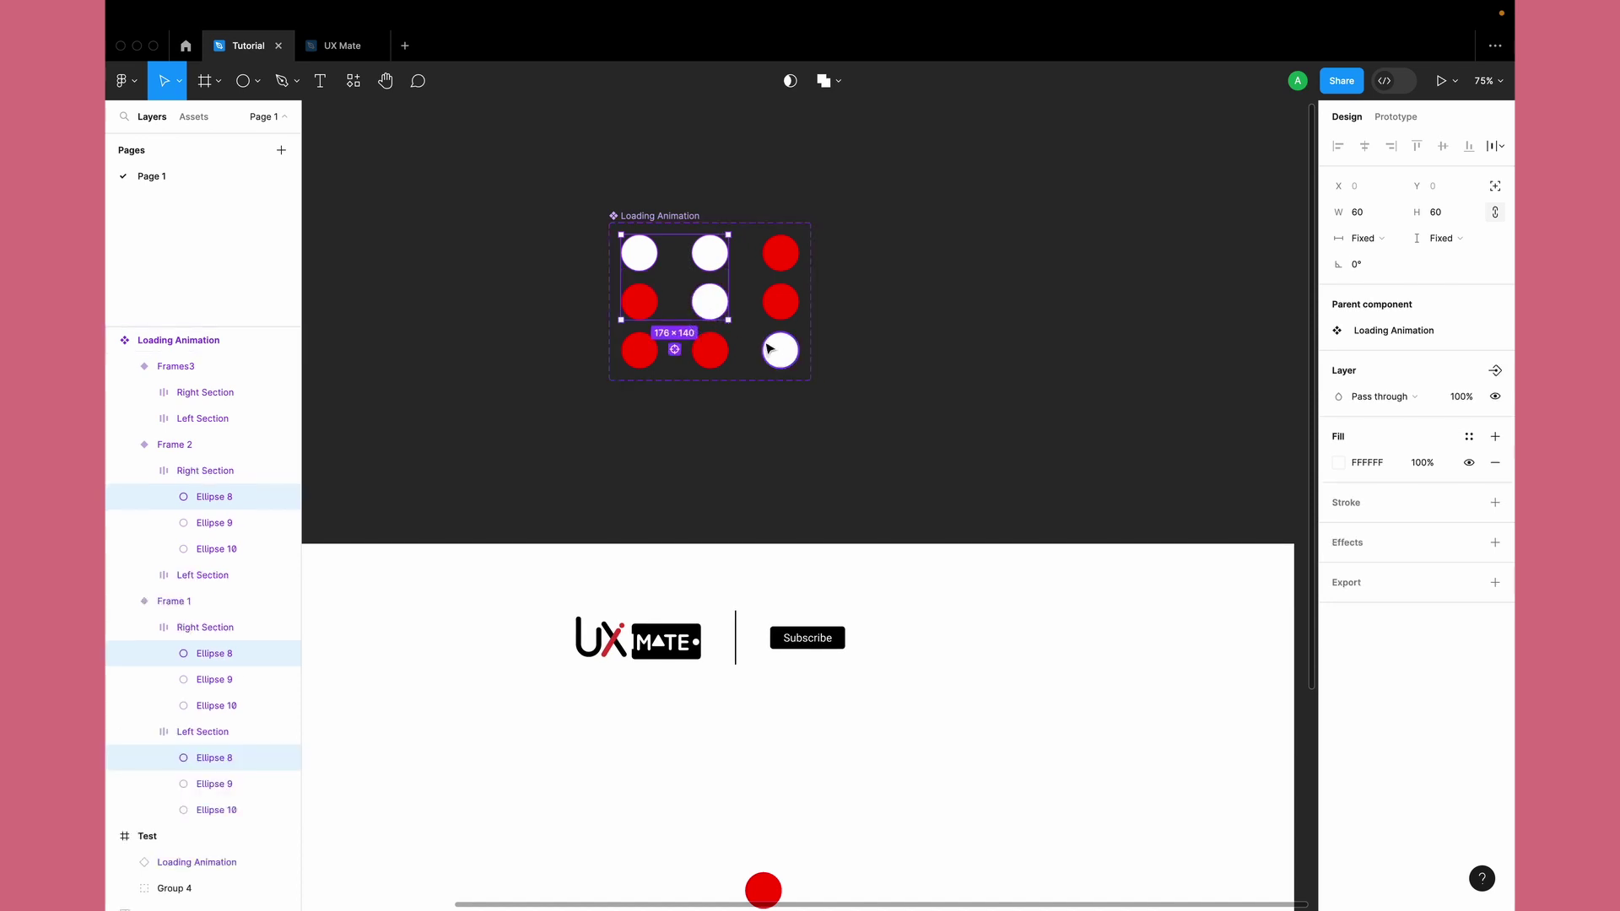
{"action": "left_click", "coordinate": [783, 355], "text": "shift"}
Step: Recolor all white circles in the Loading Animation component set to dark gray 4B4B4B using its selection colors
{"action": "left_click", "coordinate": [173, 340]}
{"action": "left_click", "coordinate": [597, 210]}
{"action": "left_click", "coordinate": [654, 216]}
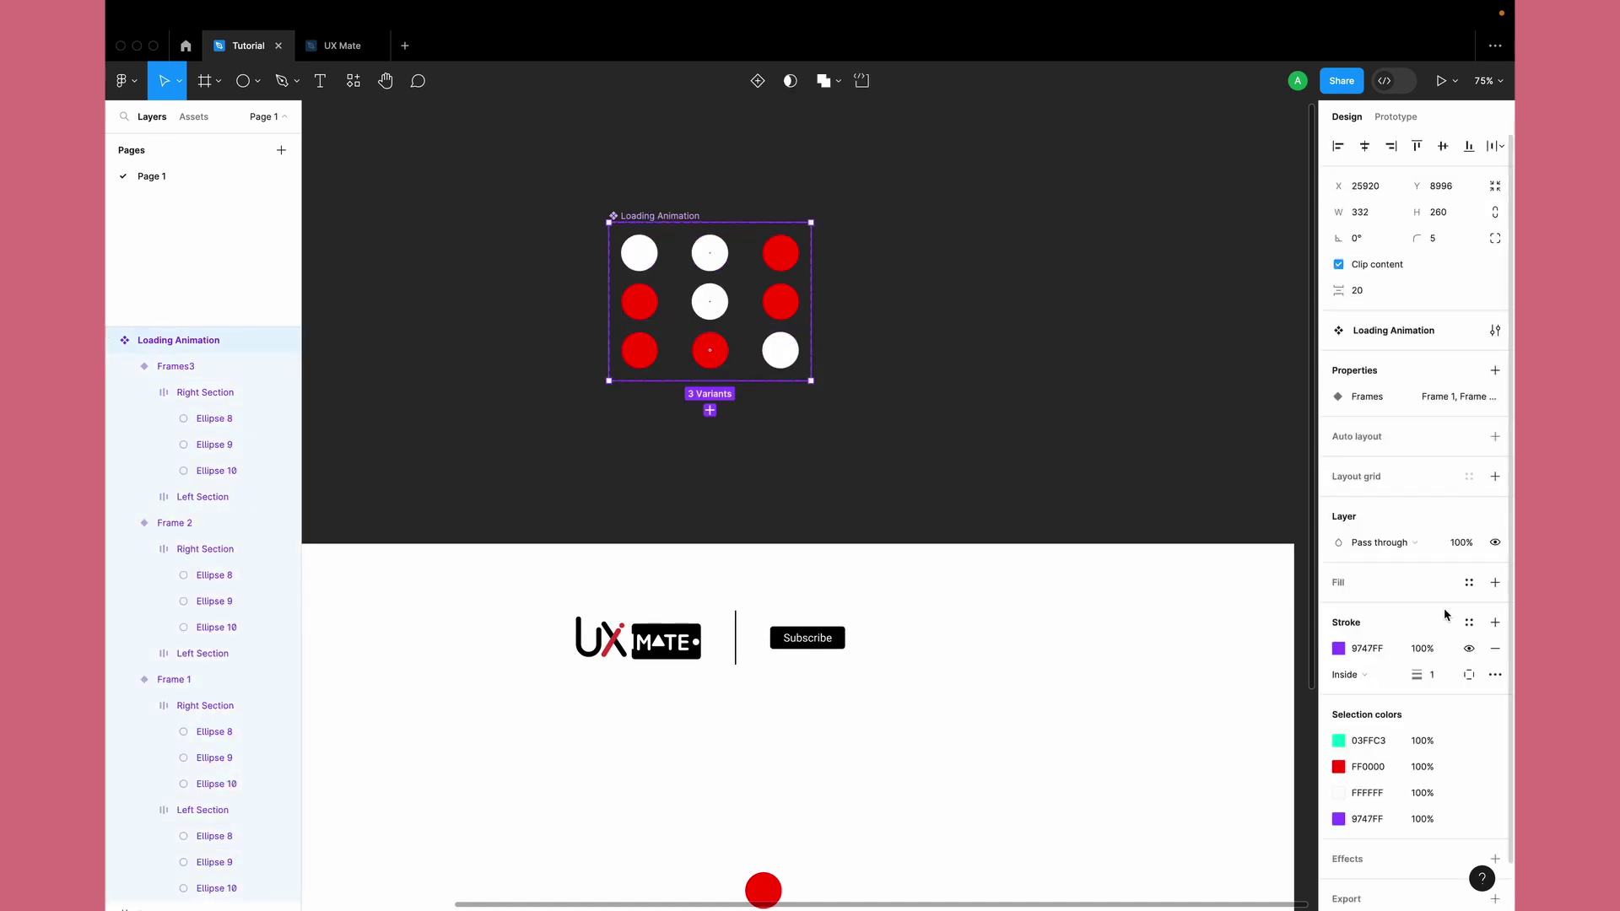
{"action": "scroll", "coordinate": [1399, 650], "scroll_direction": "down", "scroll_amount": 1}
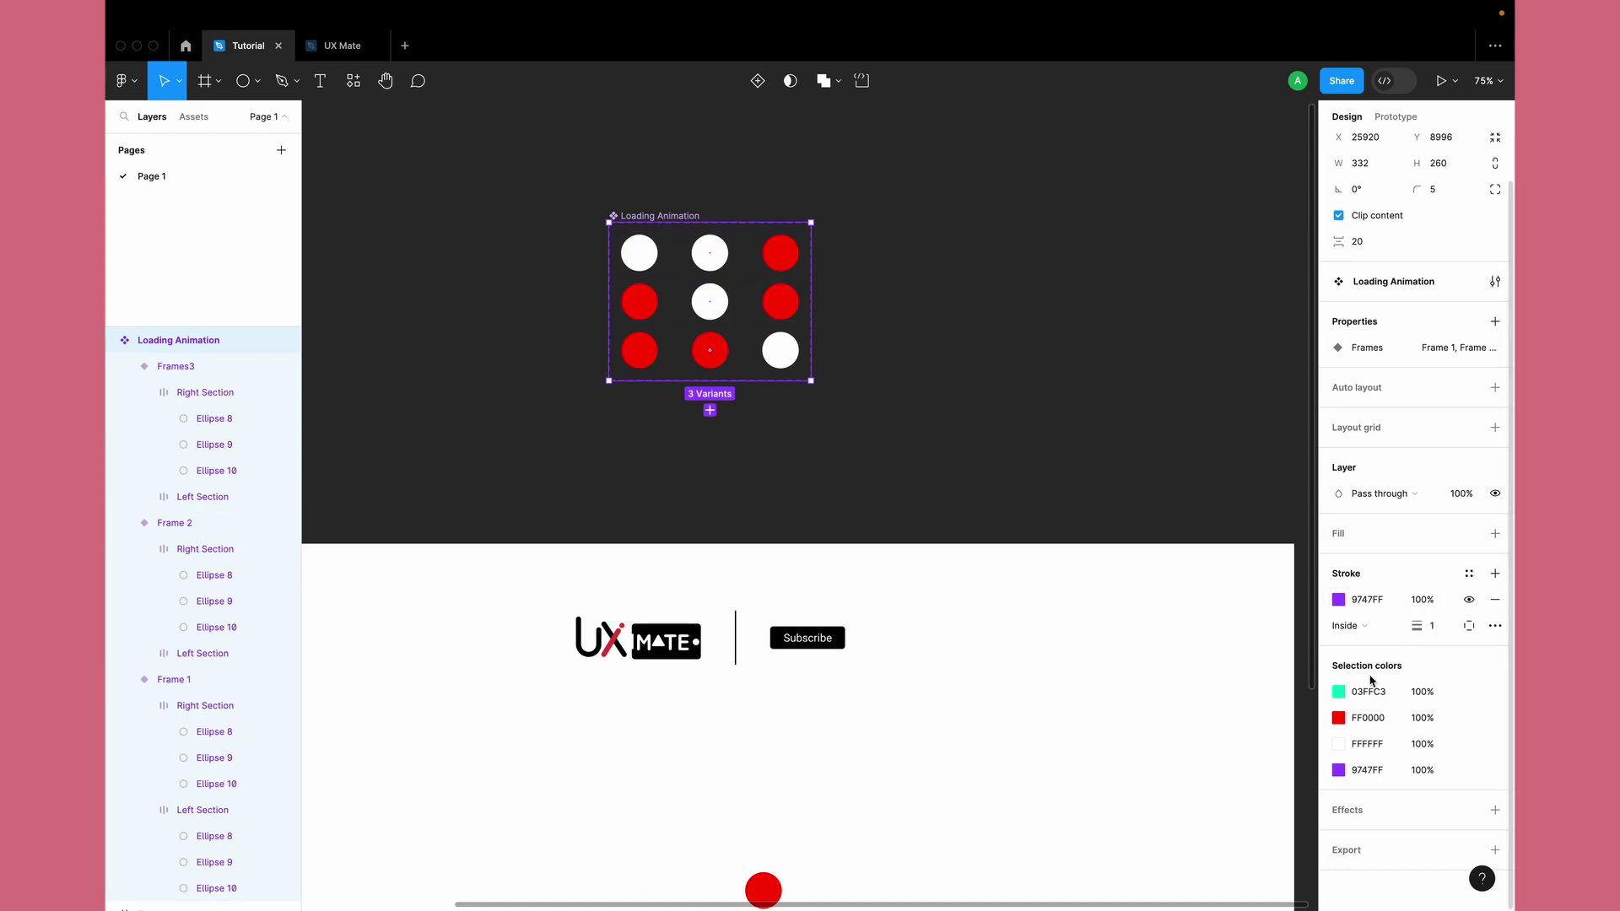
{"action": "left_click", "coordinate": [1339, 744]}
{"action": "left_click_drag", "start_coordinate": [1223, 607], "coordinate": [994, 620]}
{"action": "left_click", "coordinate": [994, 621]}
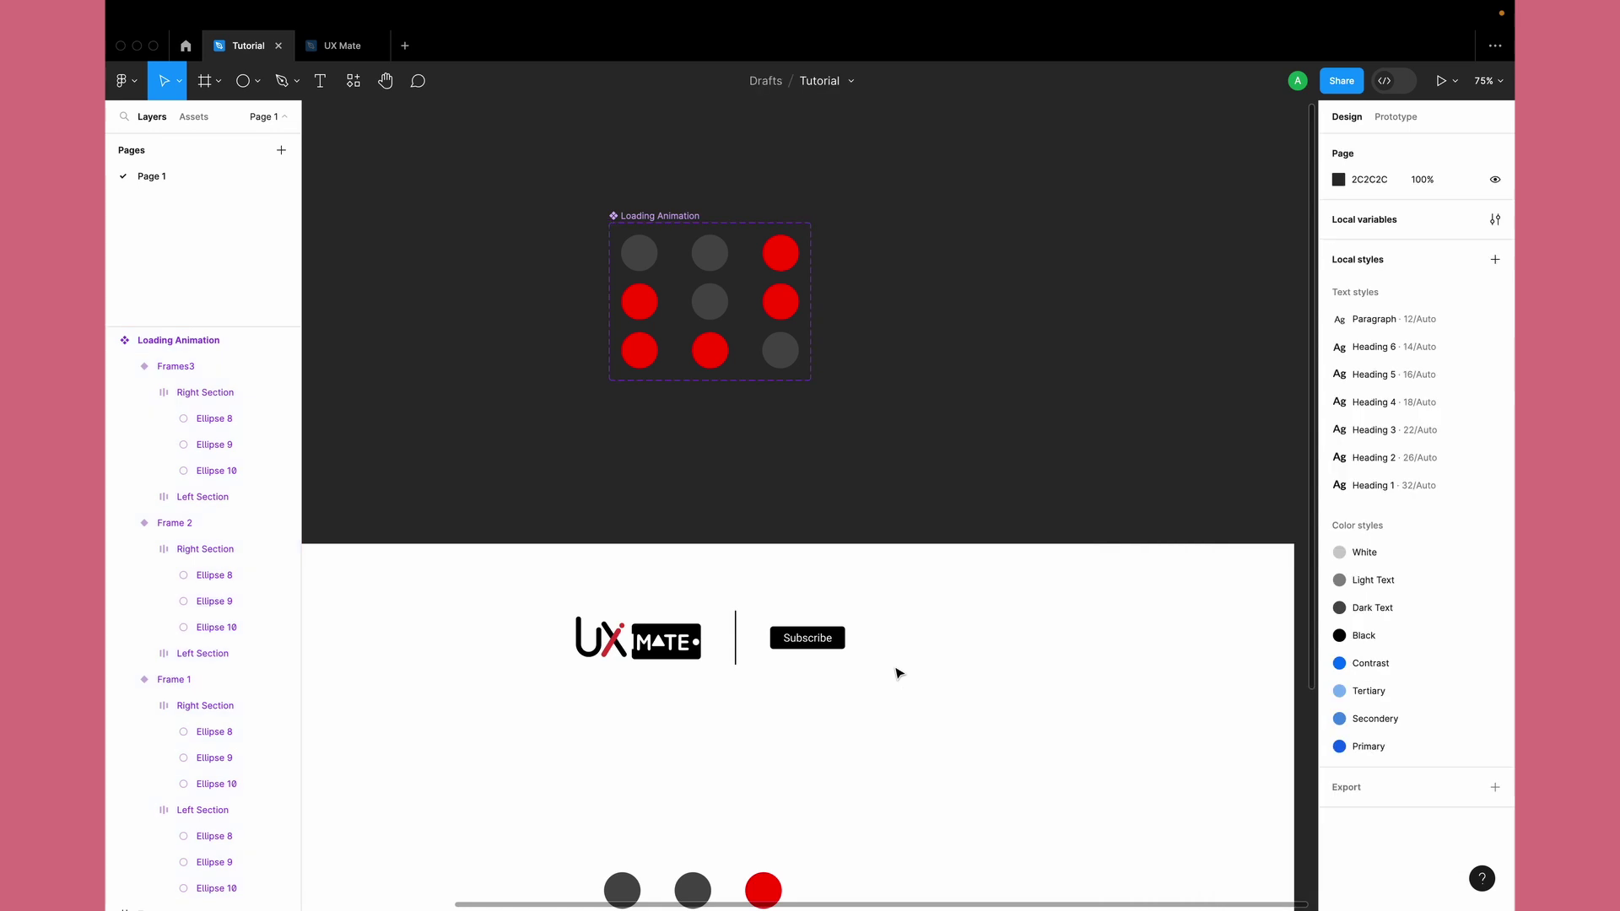
Step: Preview Flow 3 of the Test frame to check how the loading animation plays
{"action": "scroll", "coordinate": [897, 669], "scroll_direction": "down", "scroll_amount": 5}
{"action": "left_click", "coordinate": [429, 309]}
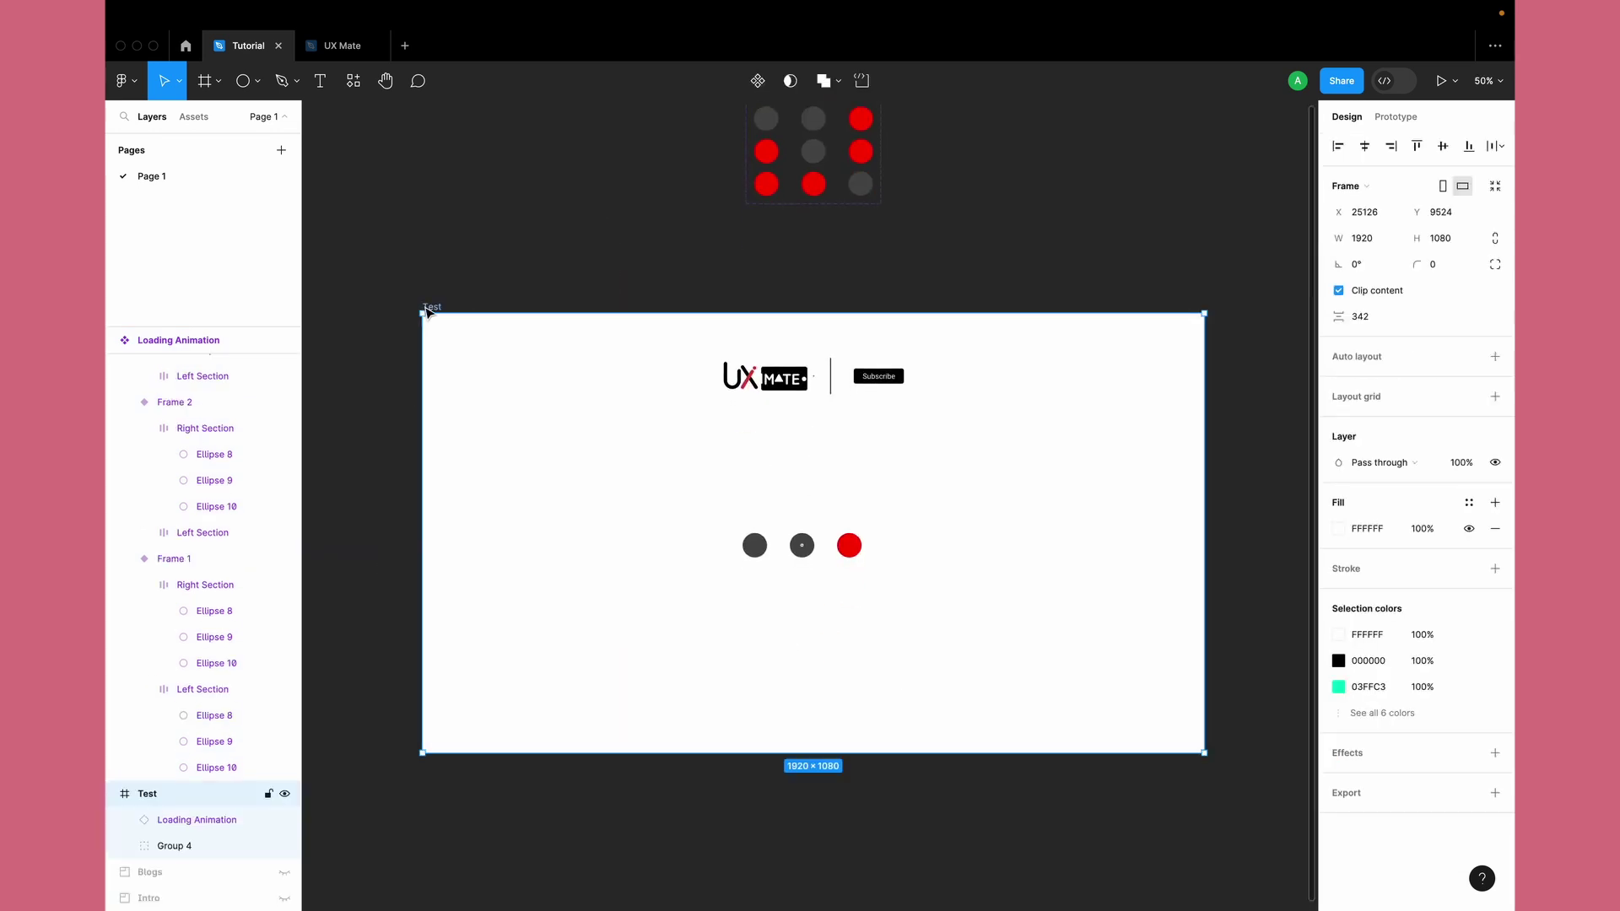
{"action": "left_click", "coordinate": [1397, 118]}
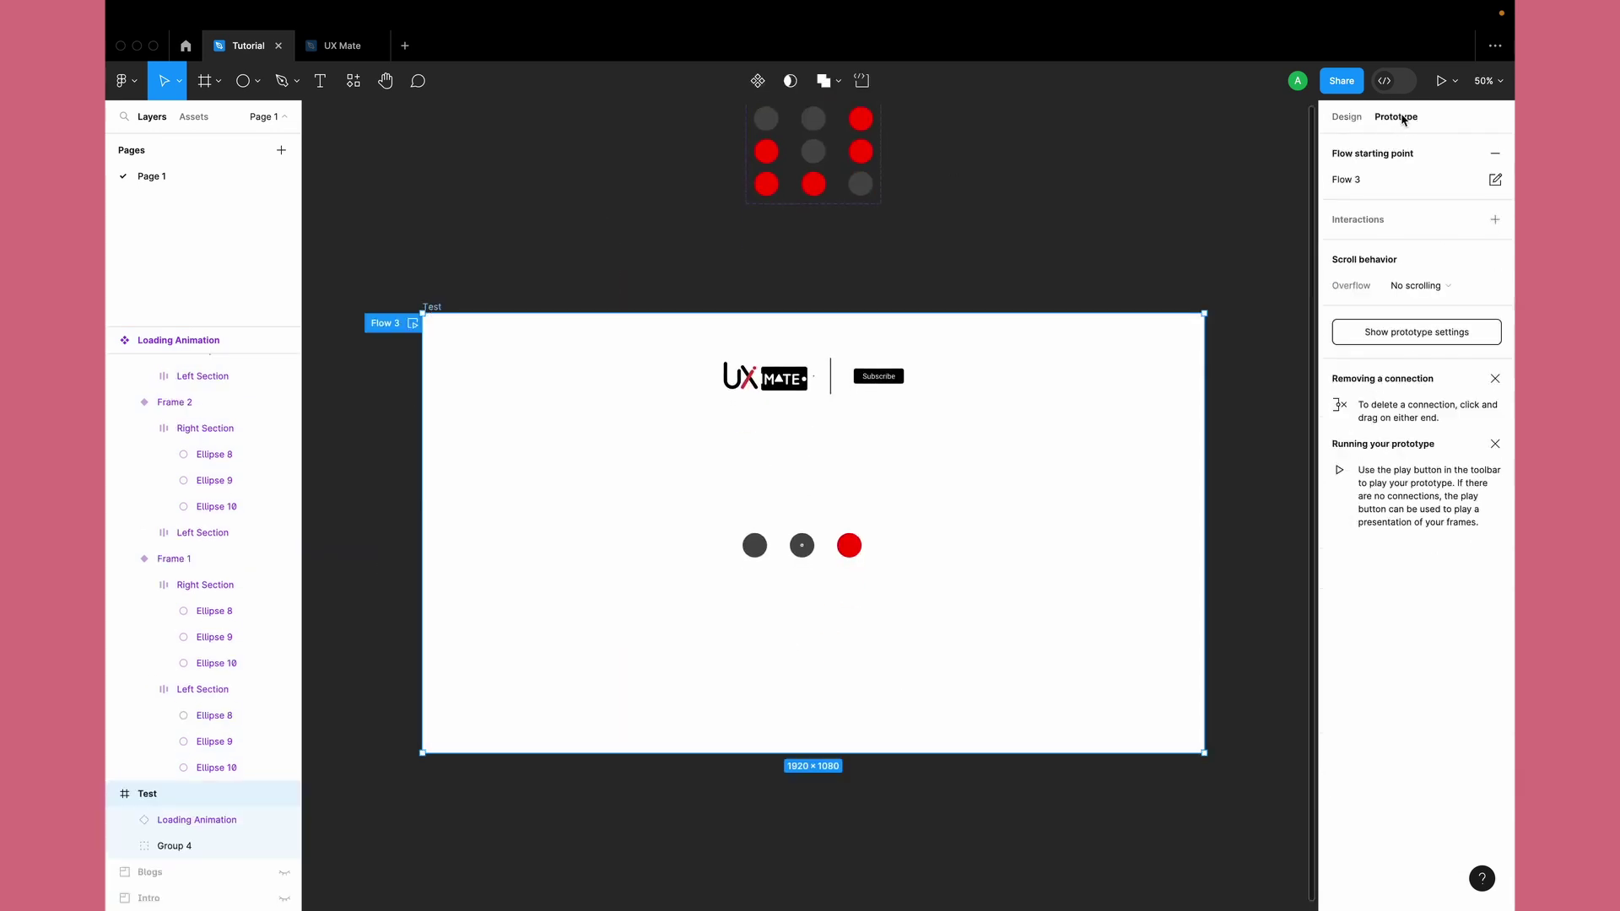
{"action": "left_click", "coordinate": [413, 323]}
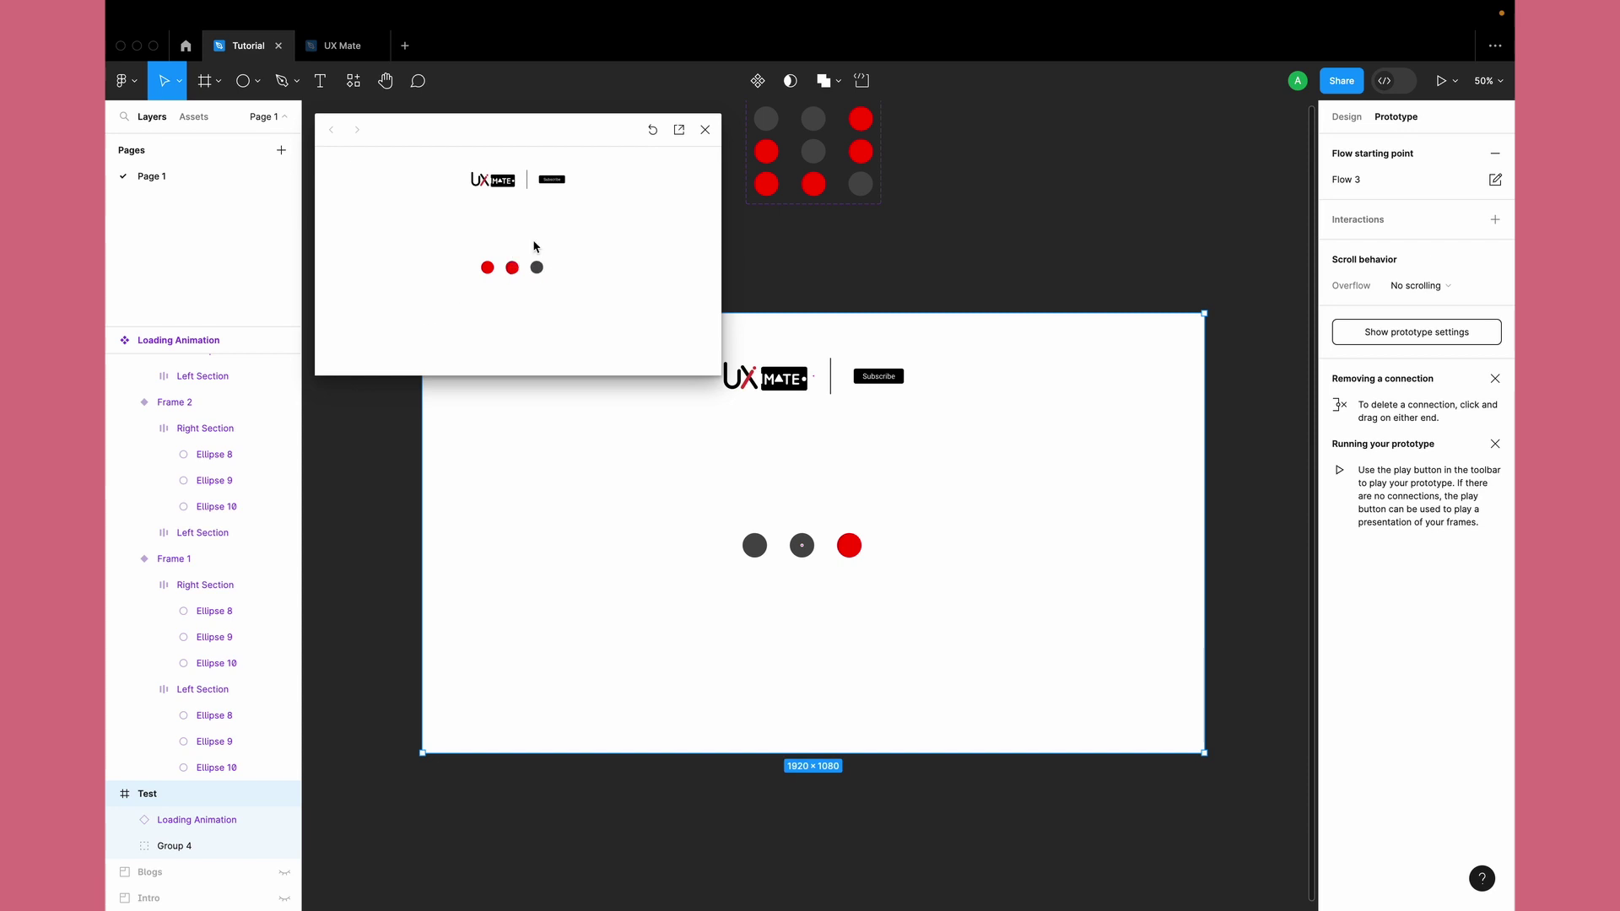
{"action": "left_click", "coordinate": [705, 130]}
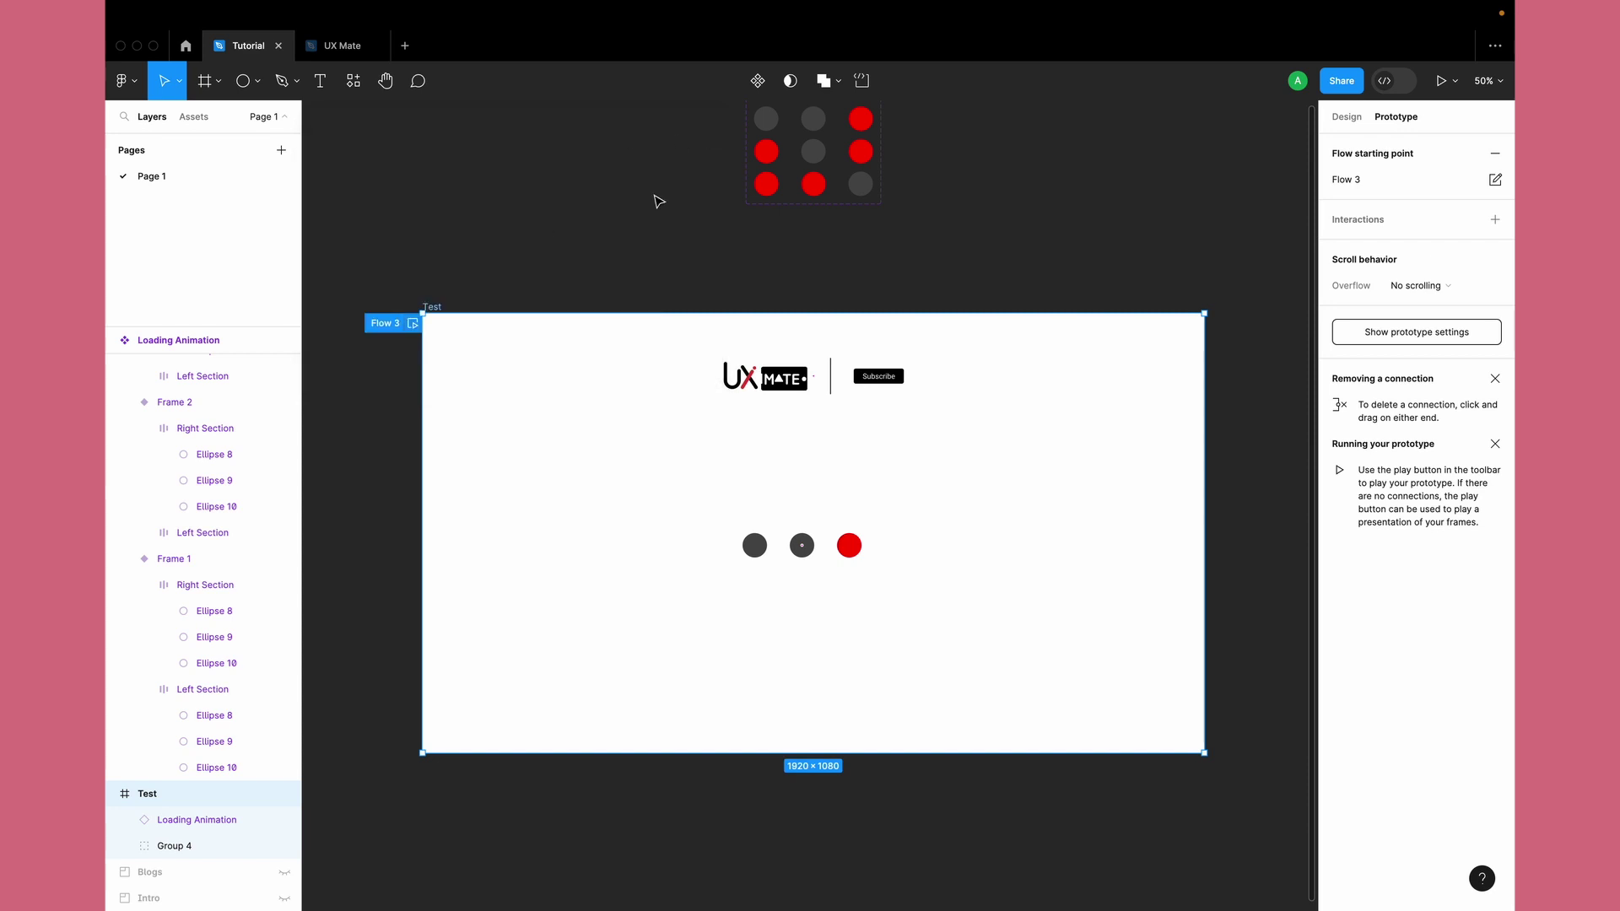
Step: Add a Layer blur effect with a value of 40 to the Loading Animation instance in the Test frame
{"action": "scroll", "coordinate": [671, 237], "scroll_direction": "up", "scroll_amount": 3}
{"action": "scroll", "coordinate": [671, 237], "scroll_direction": "right", "scroll_amount": 2}
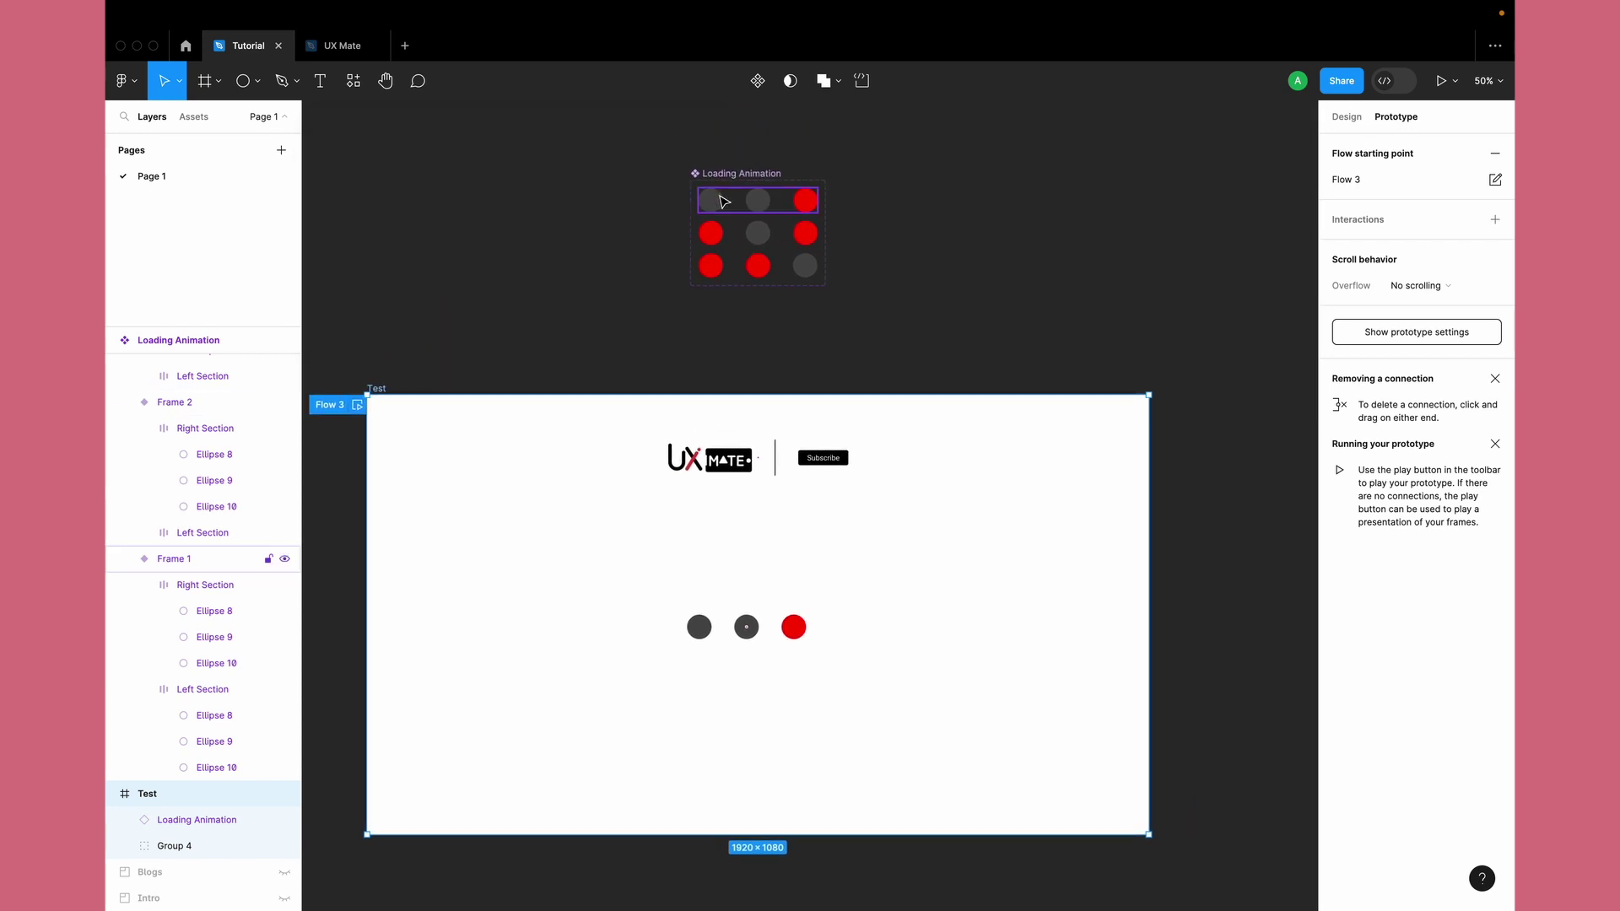
{"action": "left_click", "coordinate": [700, 628]}
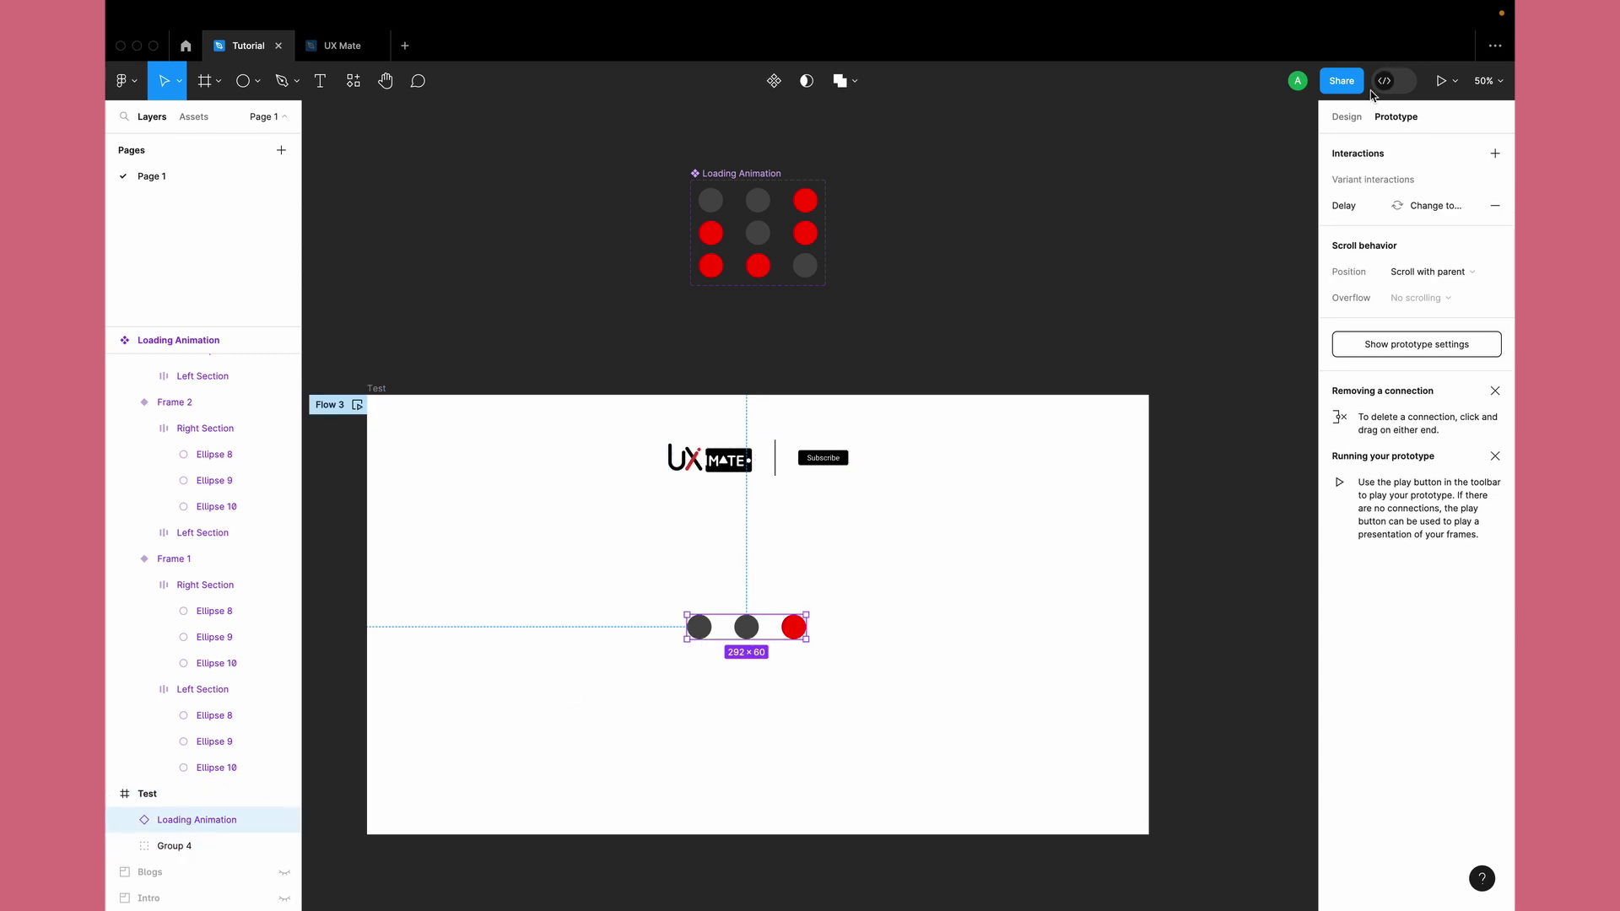
{"action": "left_click", "coordinate": [1347, 116]}
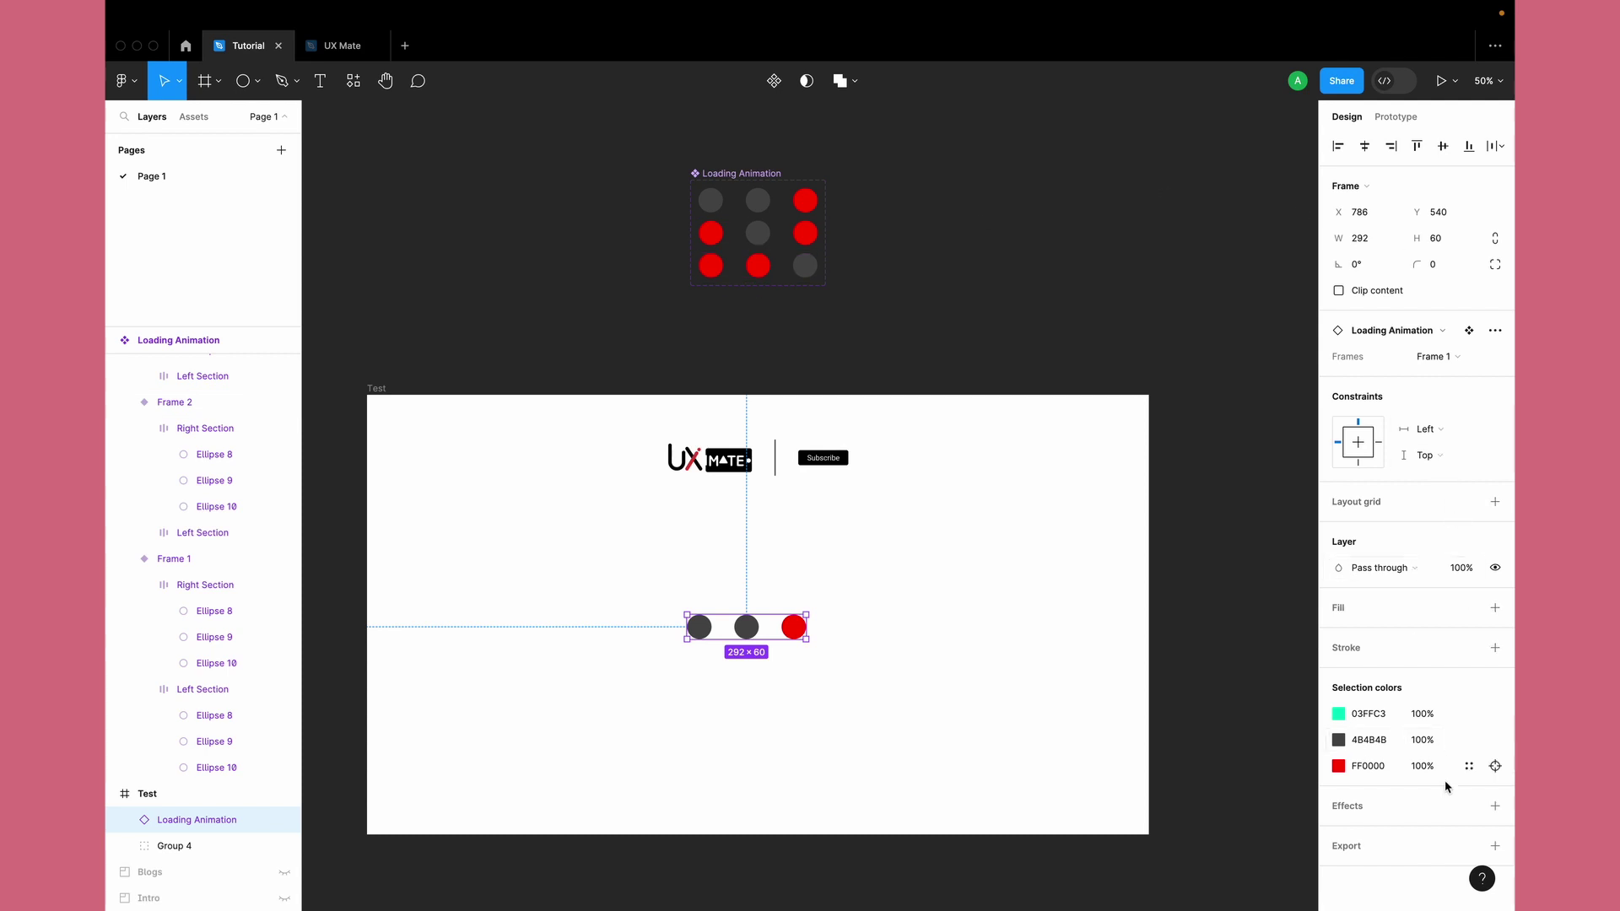
{"action": "left_click", "coordinate": [1495, 806]}
{"action": "left_click", "coordinate": [1386, 832]}
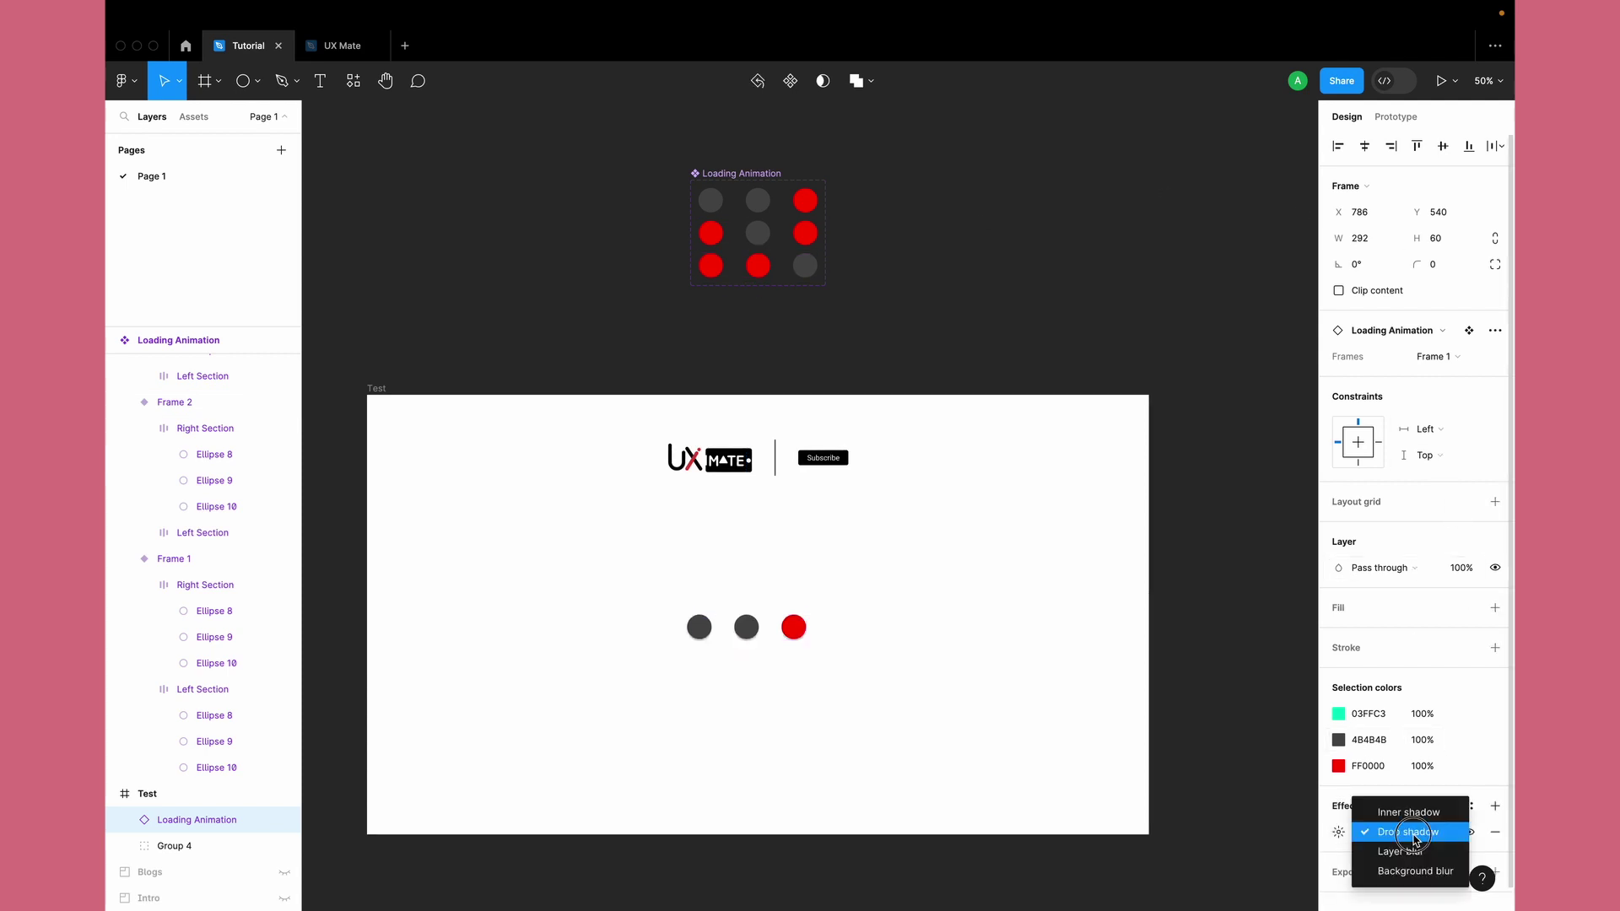
{"action": "left_click", "coordinate": [1410, 850]}
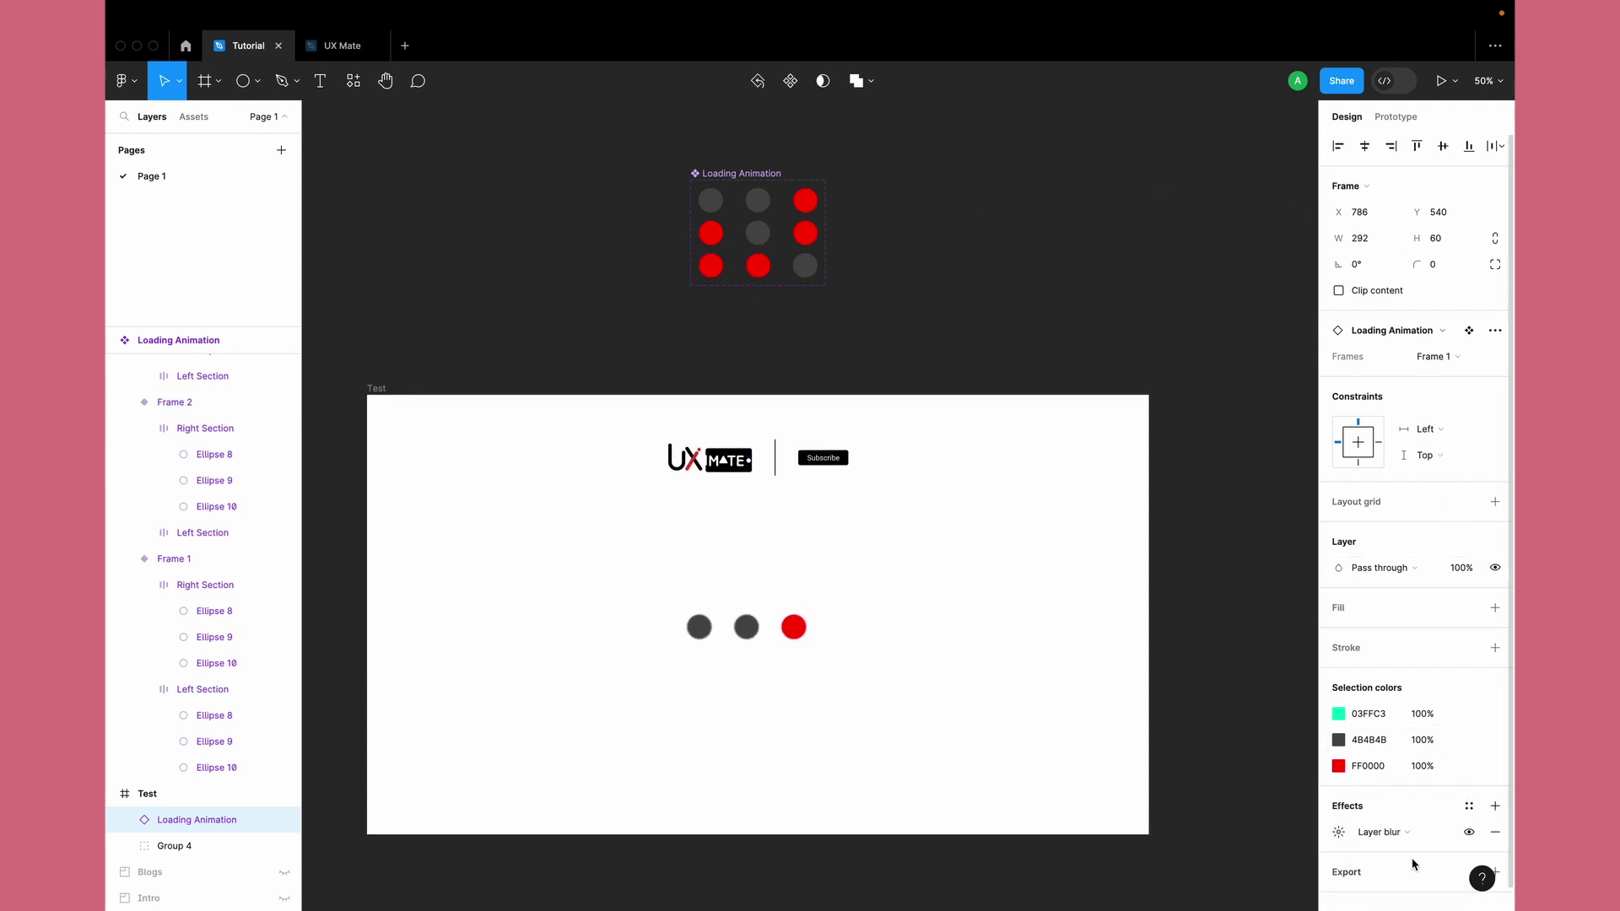
{"action": "left_click", "coordinate": [1338, 832]}
{"action": "left_click", "coordinate": [1190, 877]}
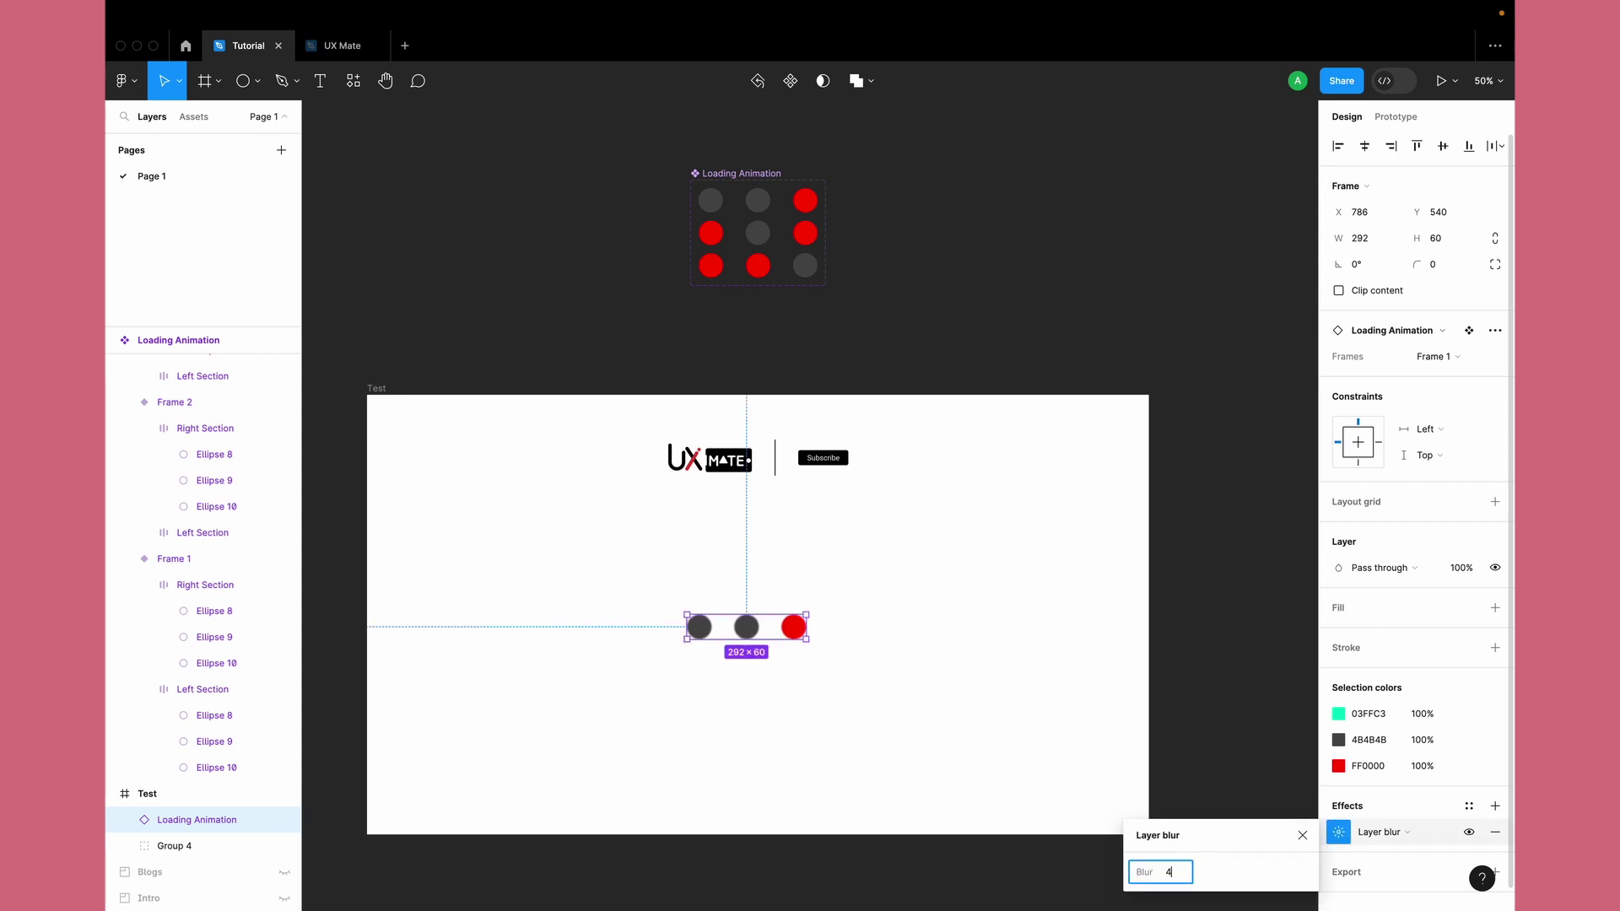
{"action": "key", "text": "Return"}
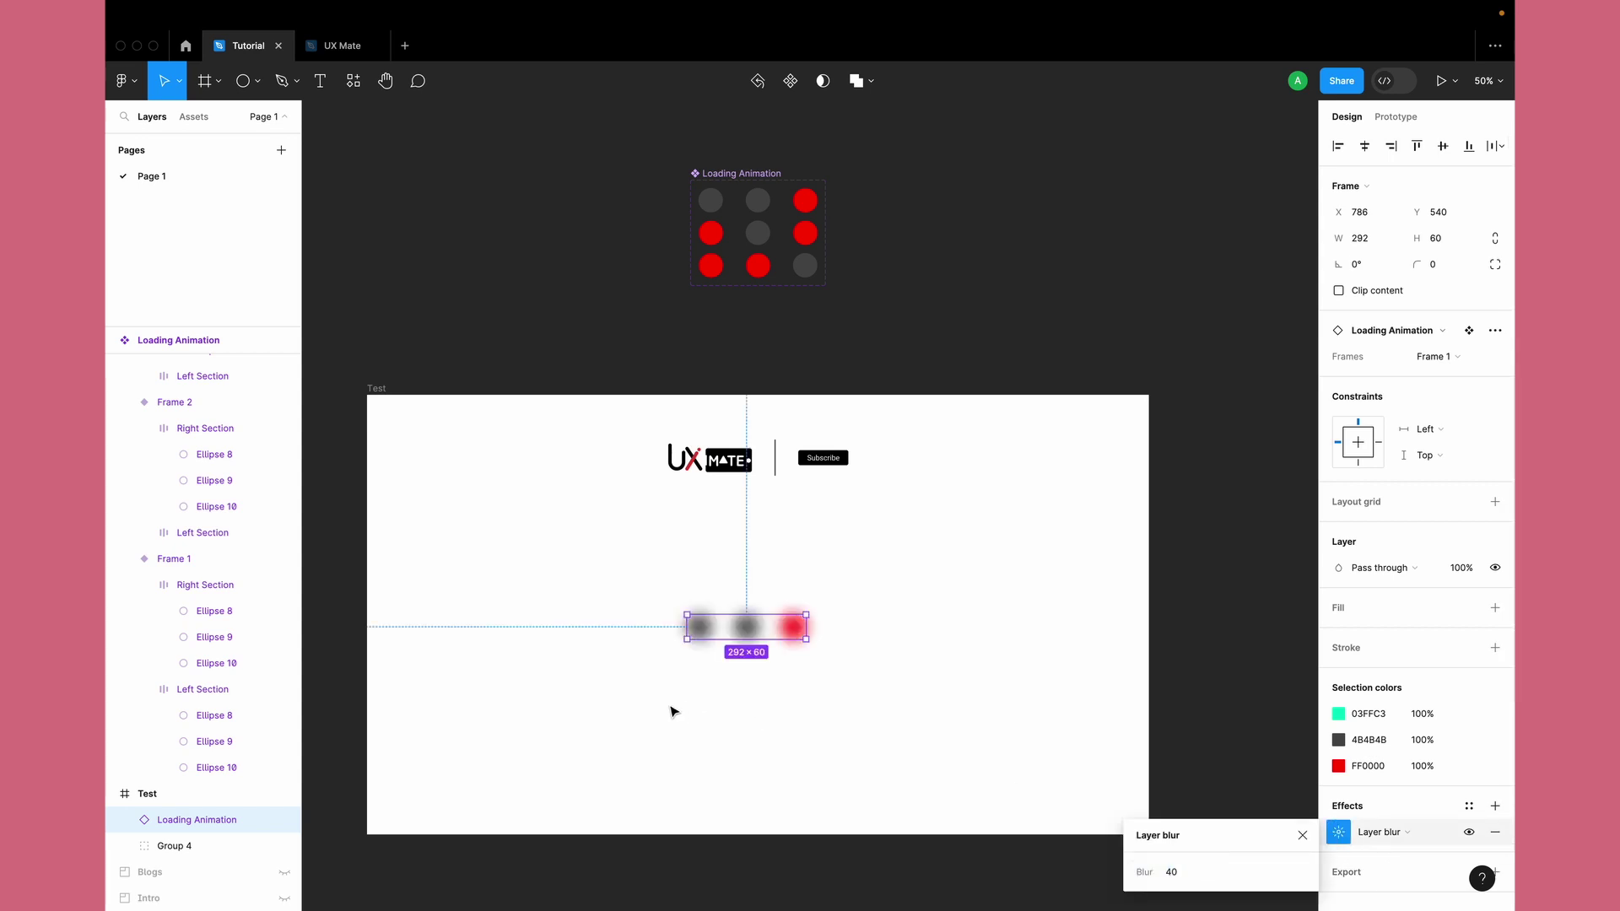
Step: Preview the Test frame's flow again to check the loading animation with the blur applied
{"action": "left_click", "coordinate": [381, 385]}
{"action": "left_click", "coordinate": [1390, 118]}
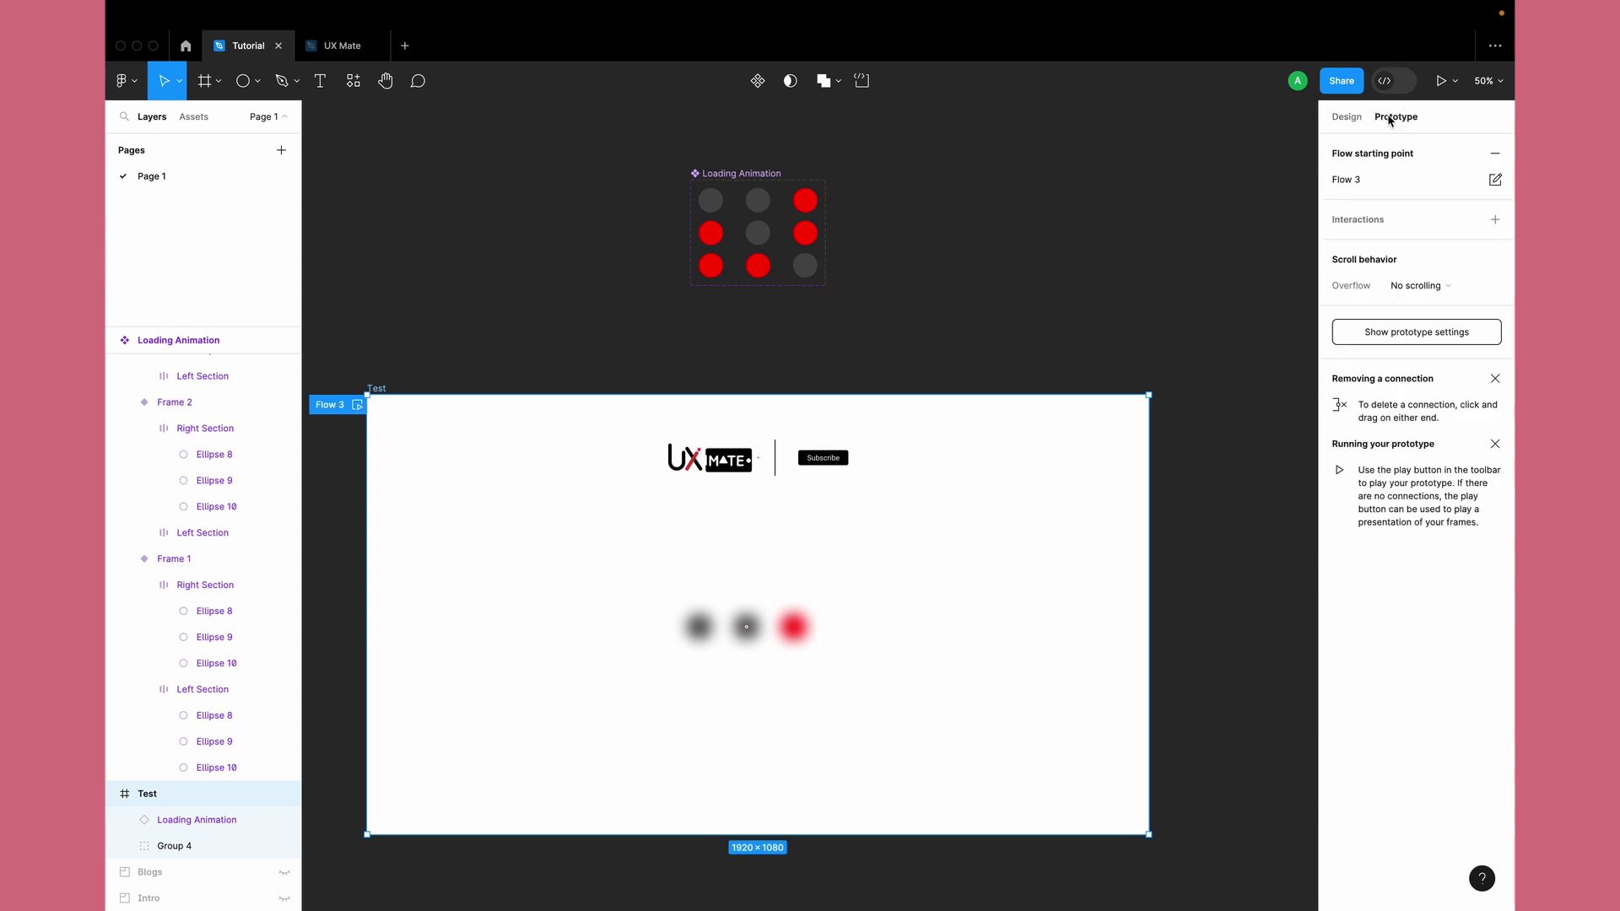
{"action": "left_click", "coordinate": [360, 406]}
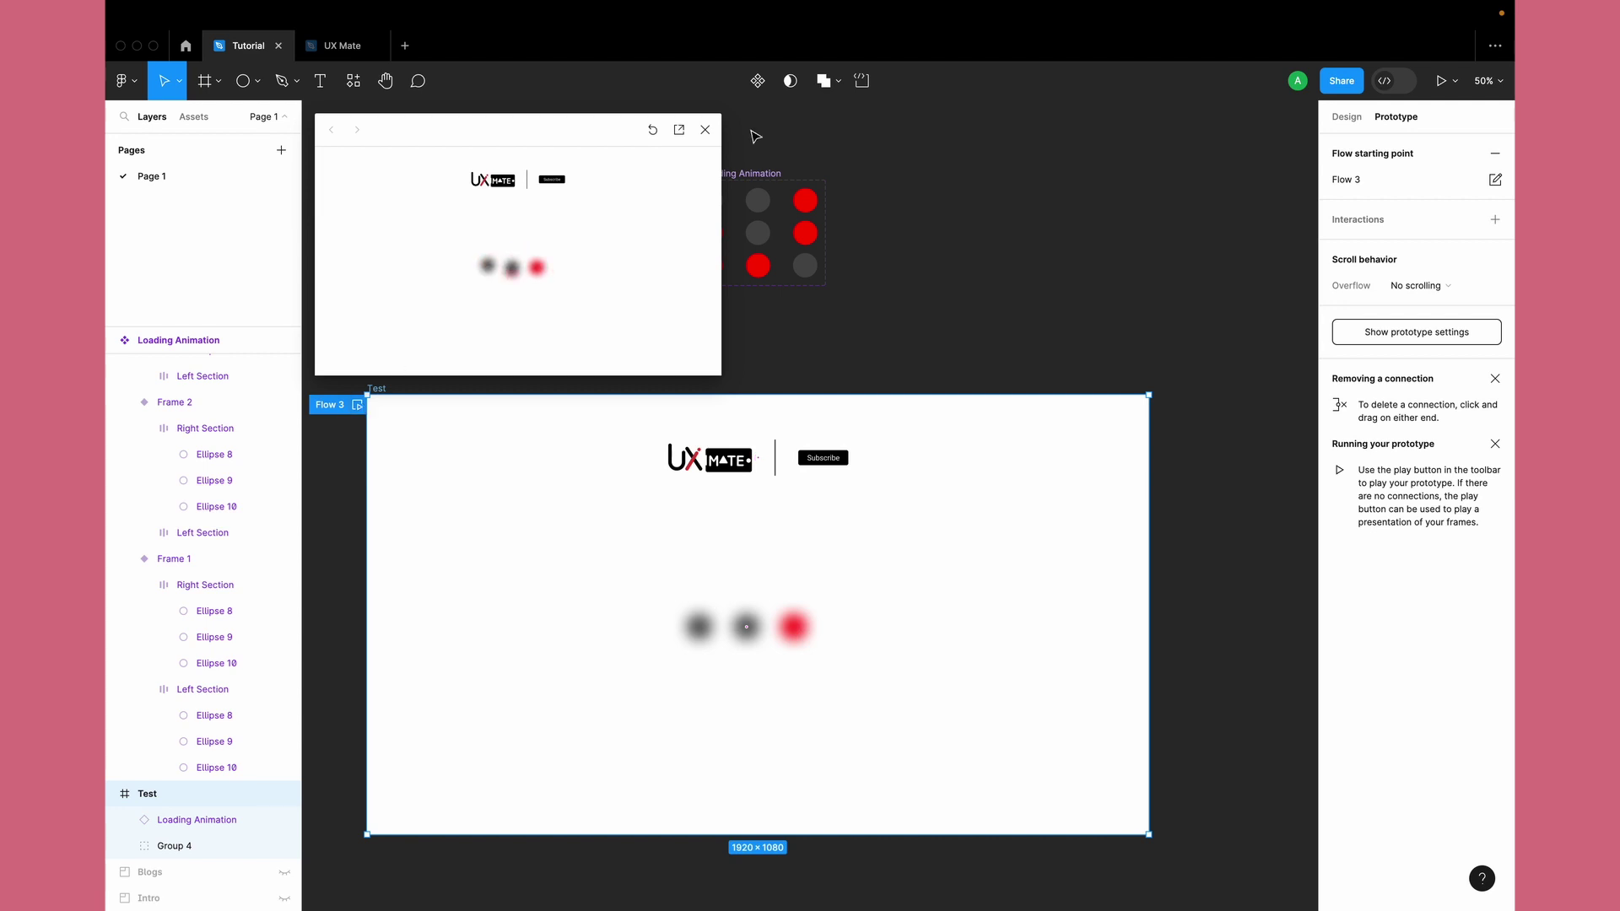
{"action": "left_click", "coordinate": [705, 129]}
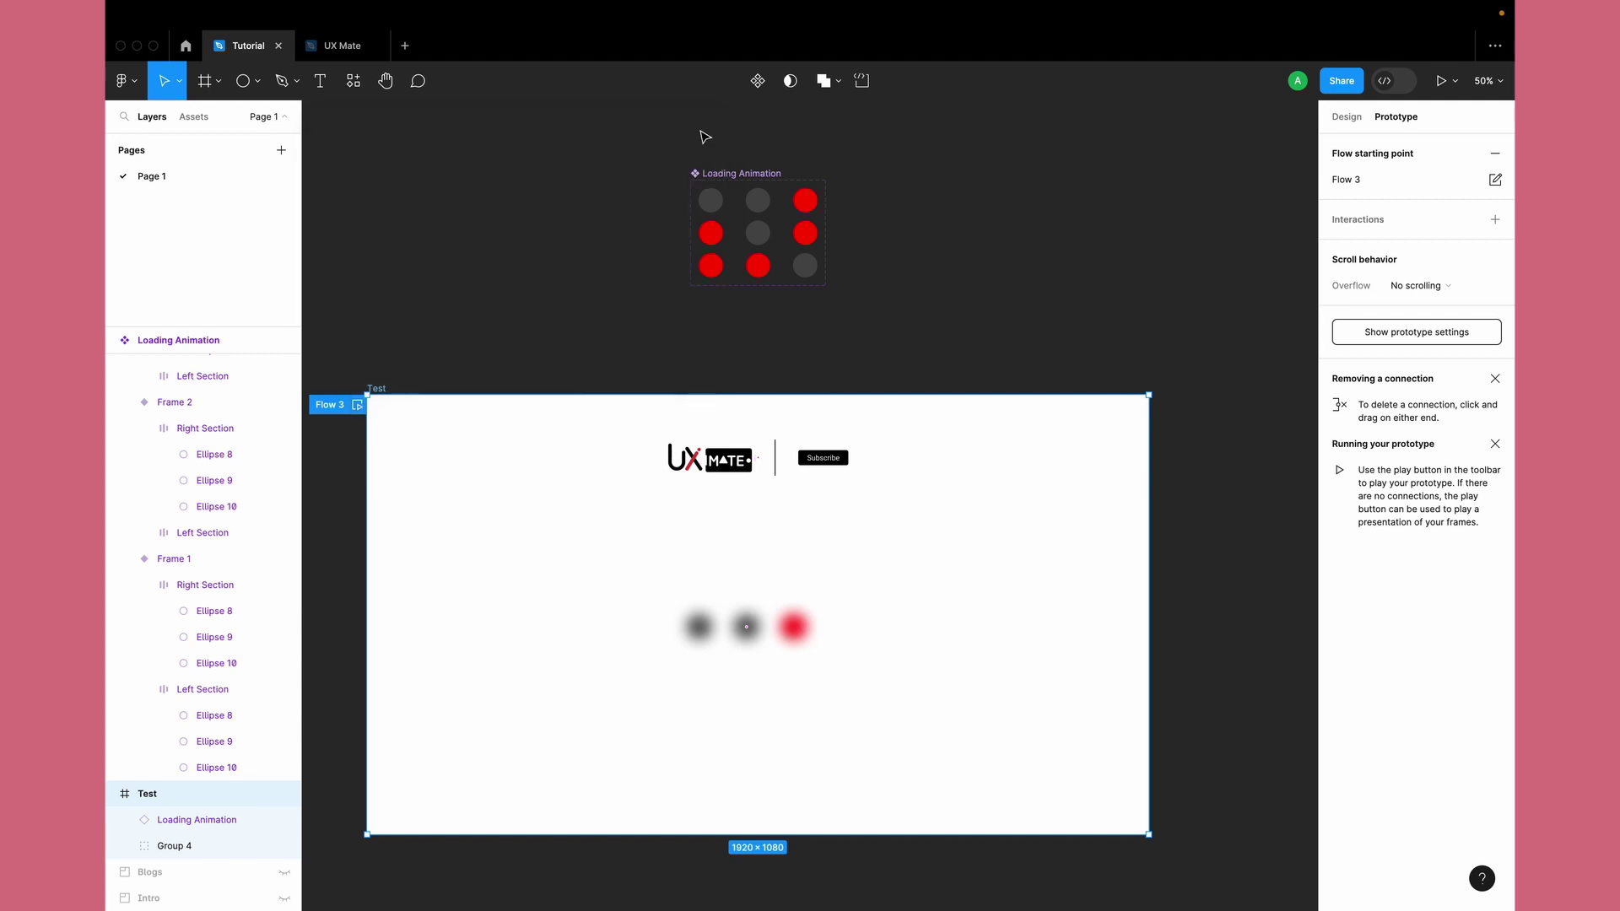
{"action": "left_click", "coordinate": [611, 636]}
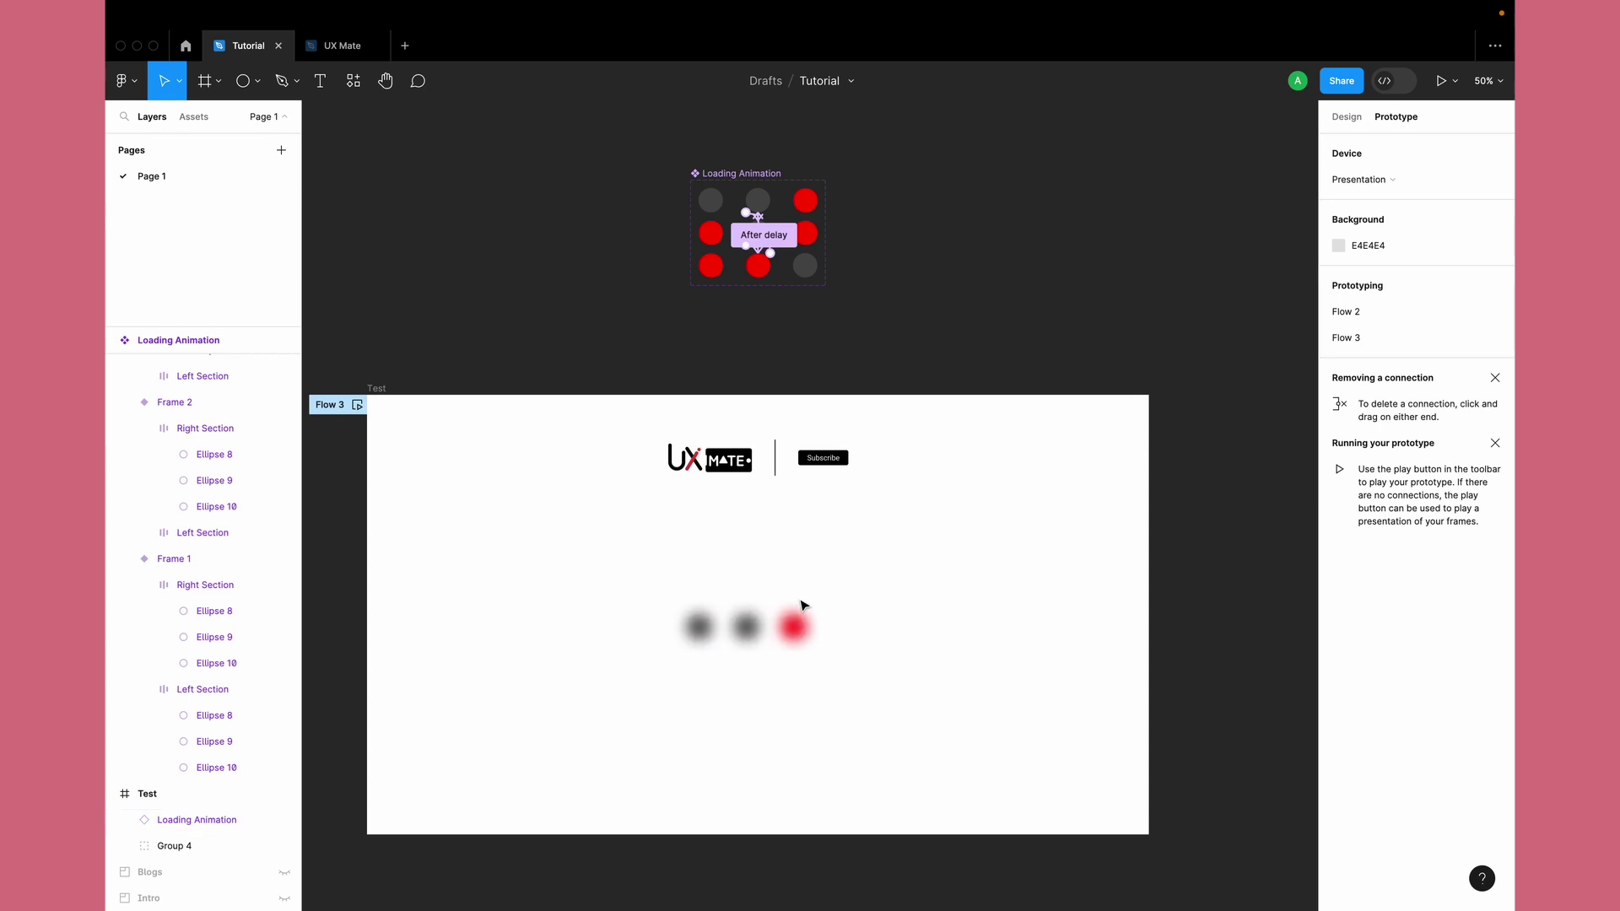
Step: Recolor all red circles in the Loading Animation component set to dark gray 4A4A4A using its selection colors
{"action": "left_click", "coordinate": [718, 203]}
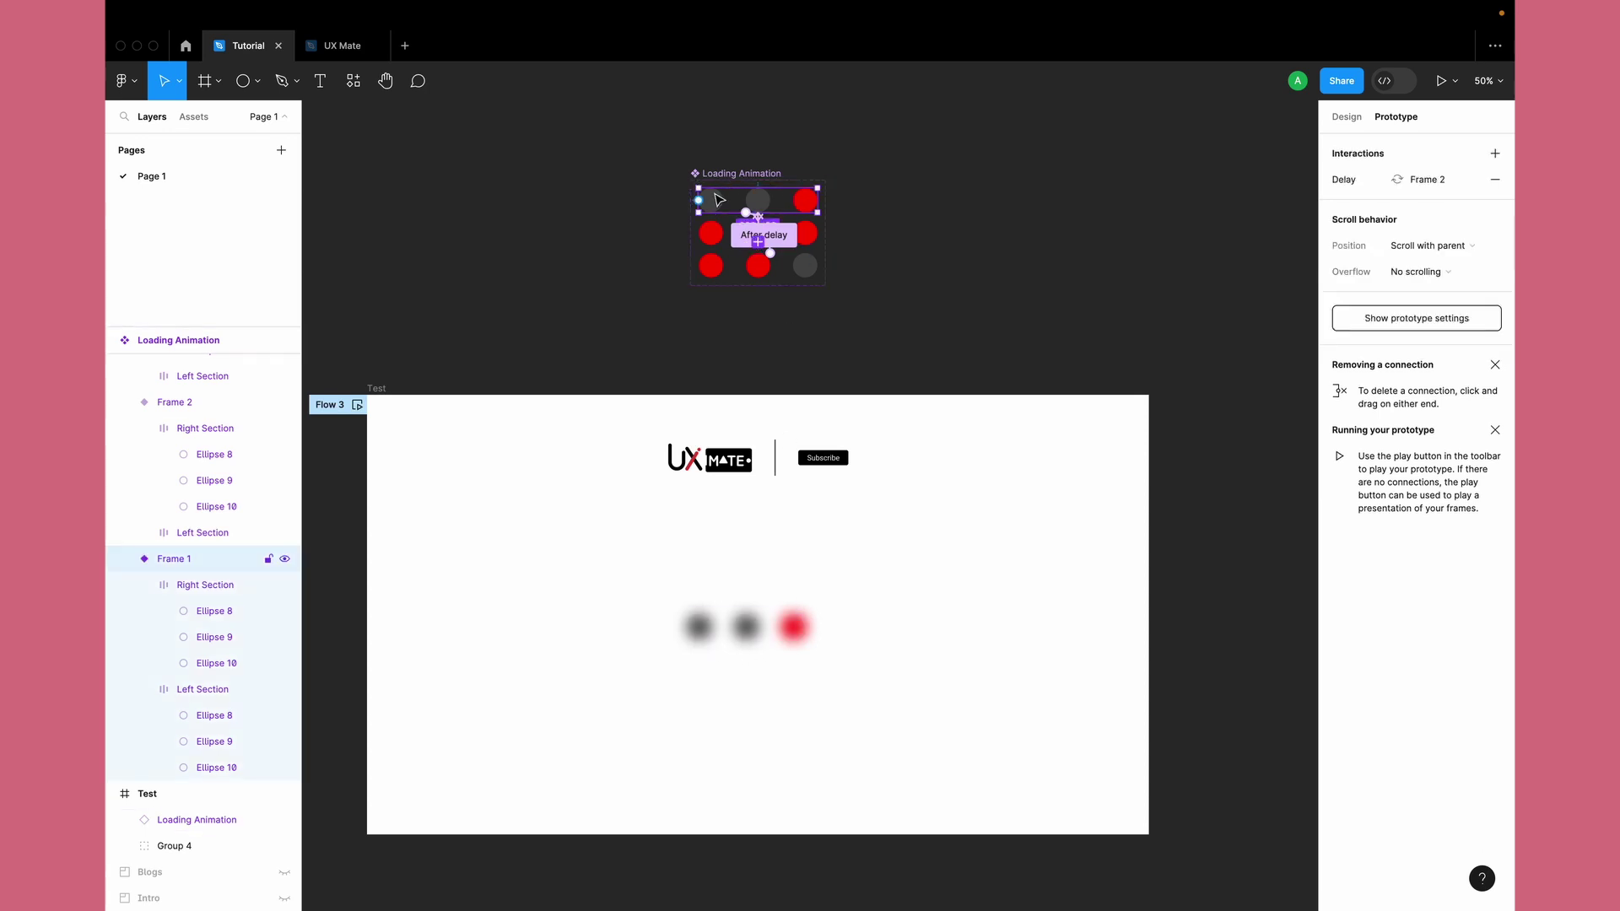
{"action": "left_click", "coordinate": [722, 178]}
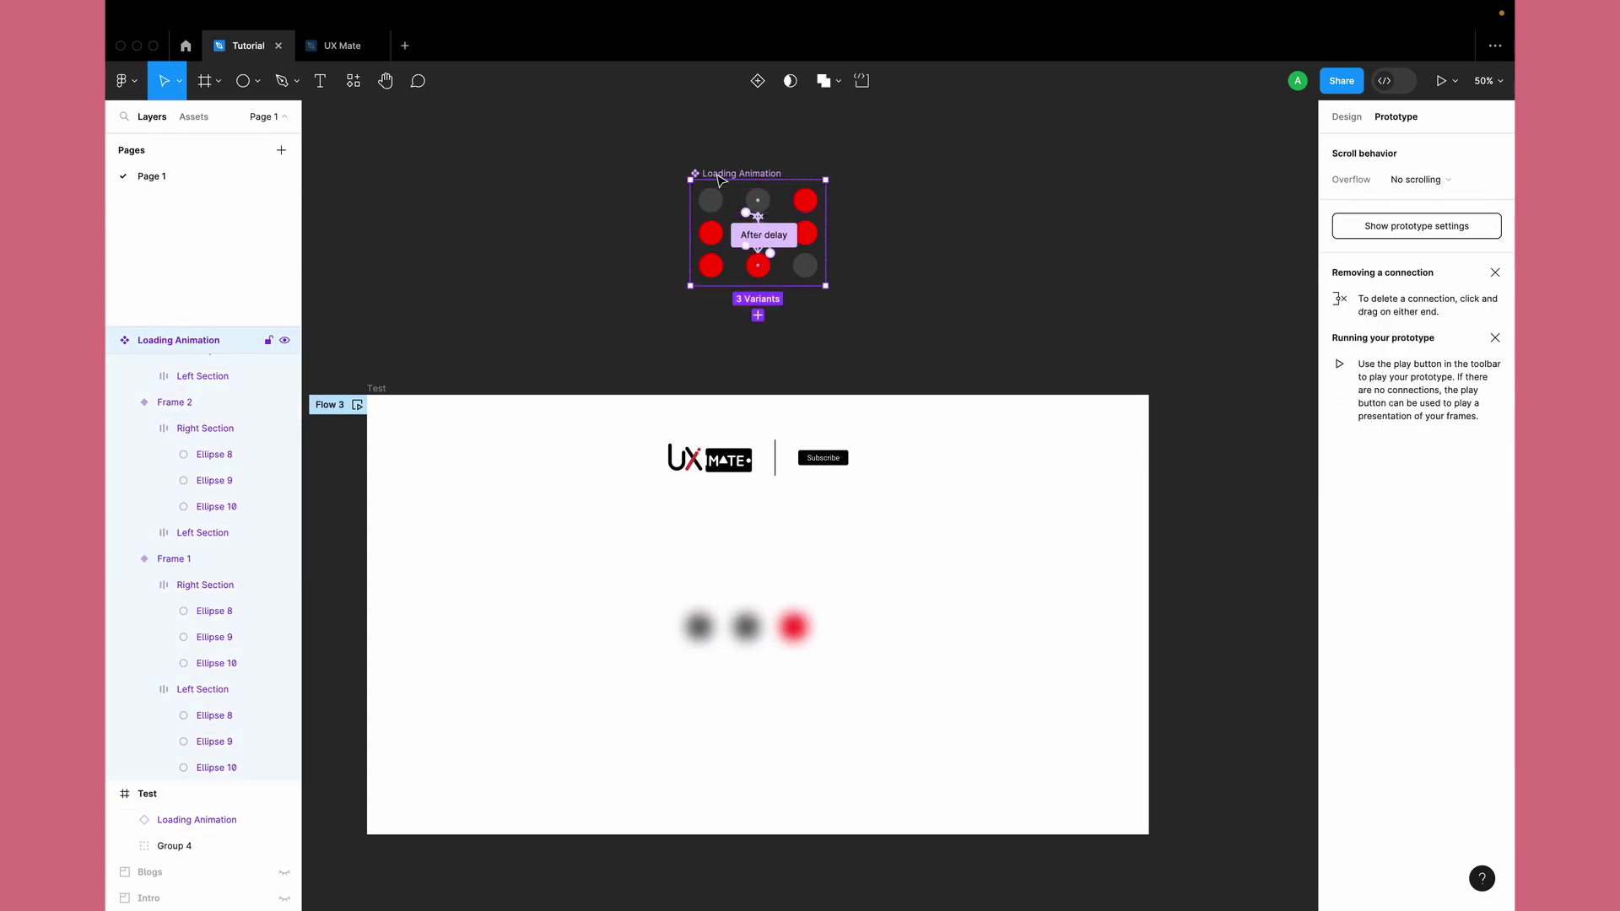
{"action": "left_click", "coordinate": [1347, 117]}
{"action": "left_click", "coordinate": [1339, 793]}
{"action": "mouse_move", "coordinate": [1208, 621]}
{"action": "left_mouse_down"}
{"action": "mouse_move", "coordinate": [1066, 615]}
{"action": "mouse_move", "coordinate": [1061, 597]}
{"action": "mouse_move", "coordinate": [1055, 645]}
{"action": "mouse_move", "coordinate": [1058, 622]}
{"action": "left_mouse_up"}
{"action": "left_click", "coordinate": [1151, 757]}
{"action": "left_click", "coordinate": [1163, 739]}
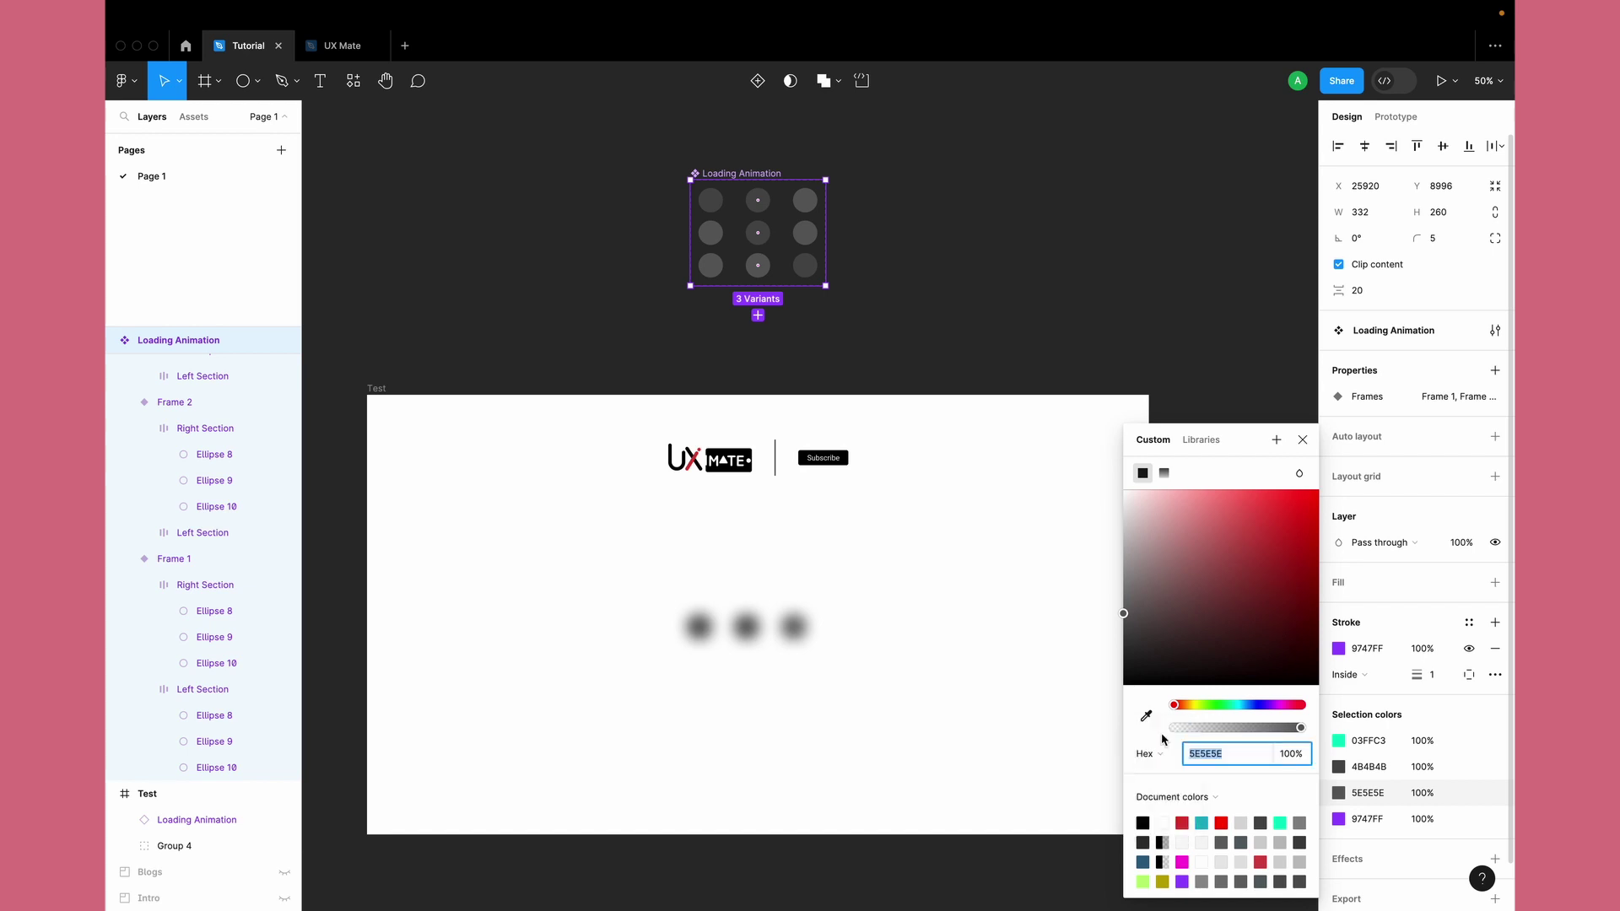
{"action": "left_click_drag", "start_coordinate": [1156, 664], "coordinate": [1115, 629]}
{"action": "left_click", "coordinate": [1208, 755]}
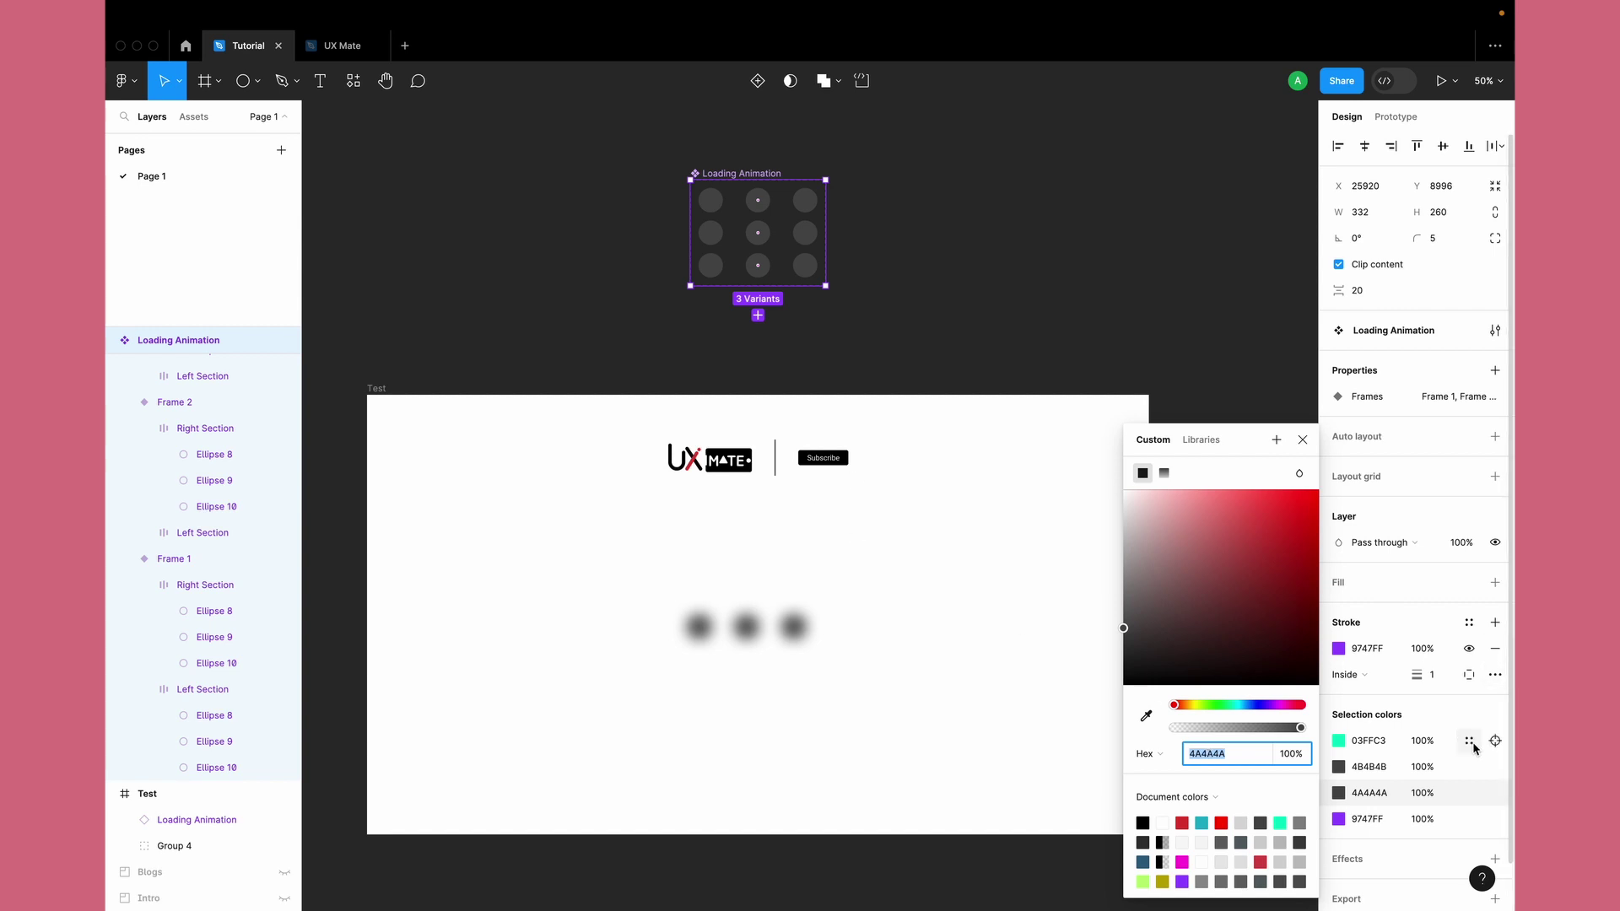
Step: Set the 4B4B4B and 03FFC3 selection colors of the Loading Animation component set to 4A4A4A
{"action": "left_click", "coordinate": [1341, 766]}
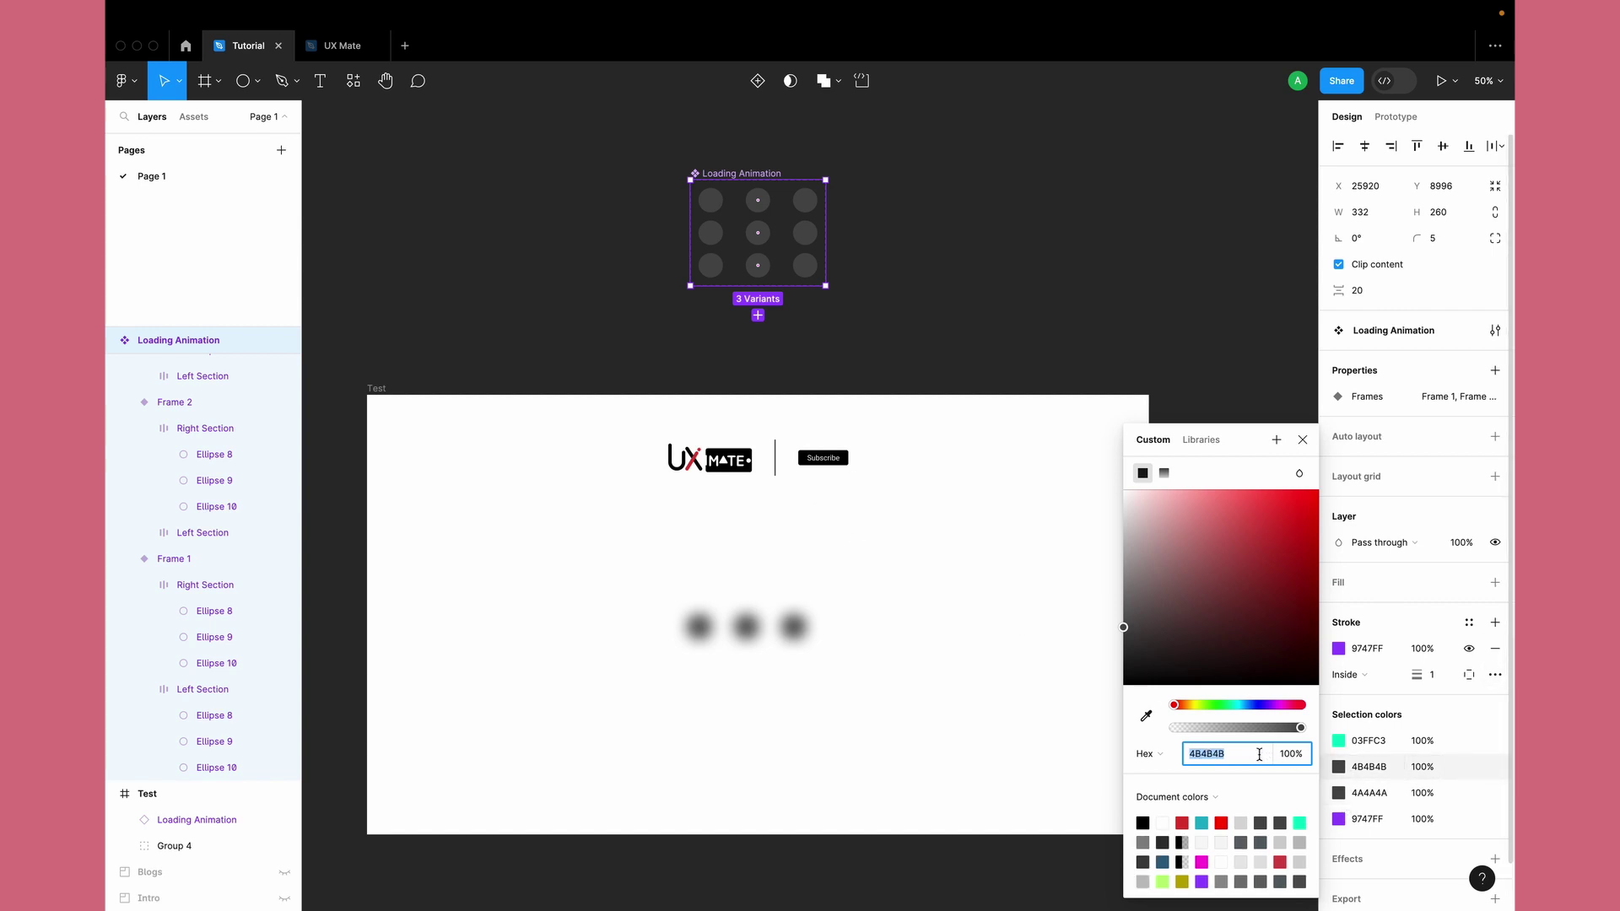
{"action": "left_click", "coordinate": [1341, 767]}
{"action": "left_click", "coordinate": [1340, 766]}
{"action": "left_click", "coordinate": [1341, 793]}
{"action": "type", "text": "03FFC3"}
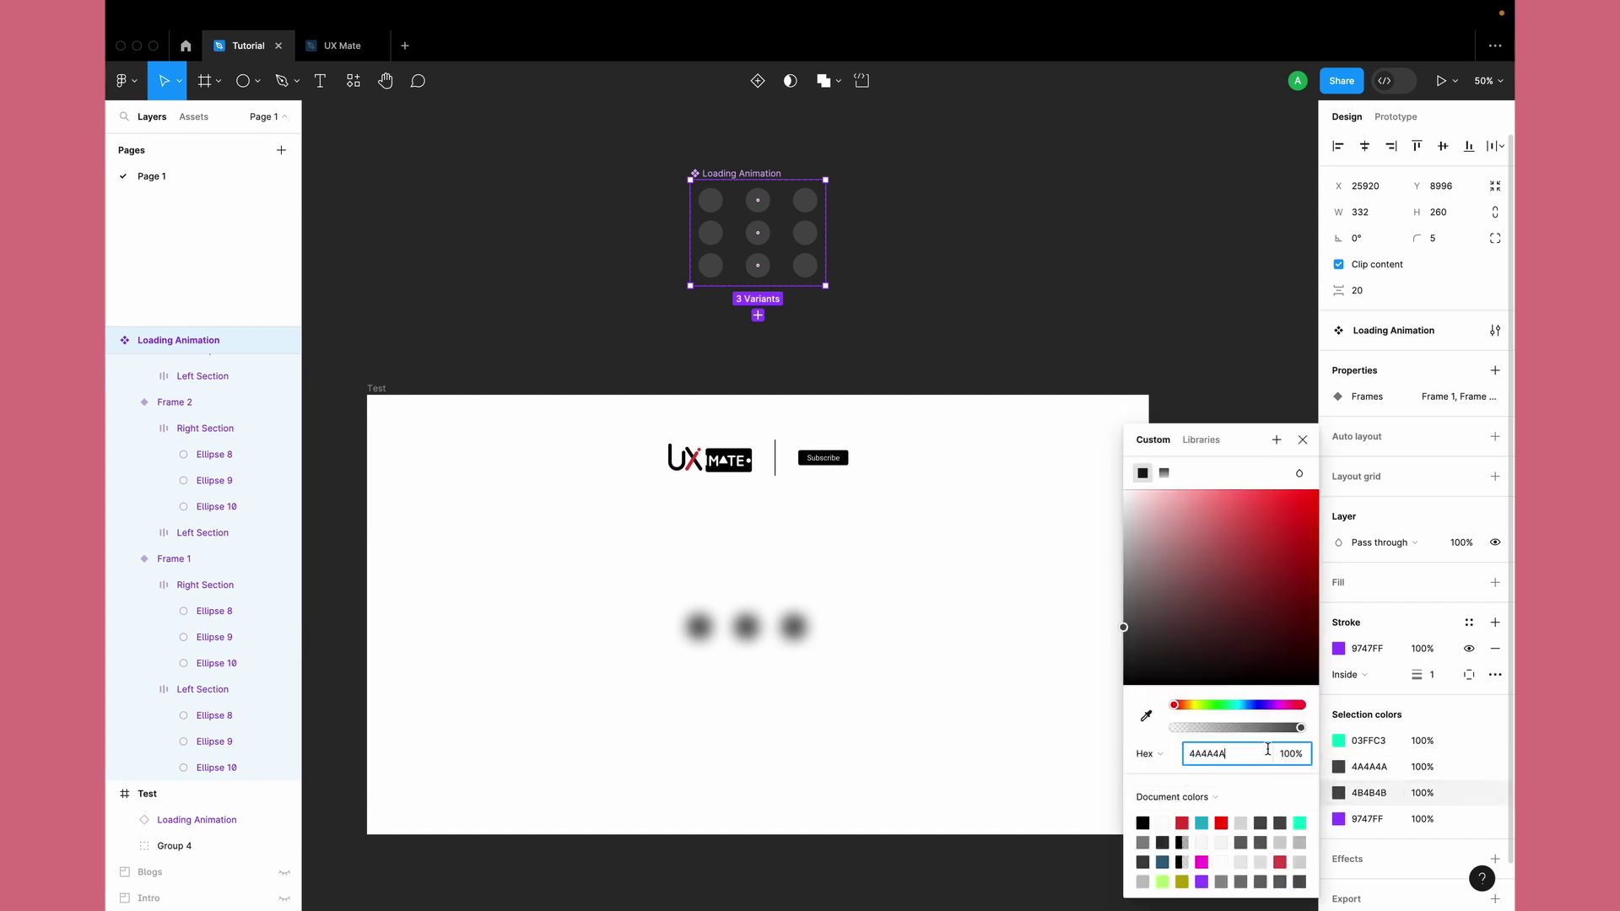
{"action": "key", "text": "Return"}
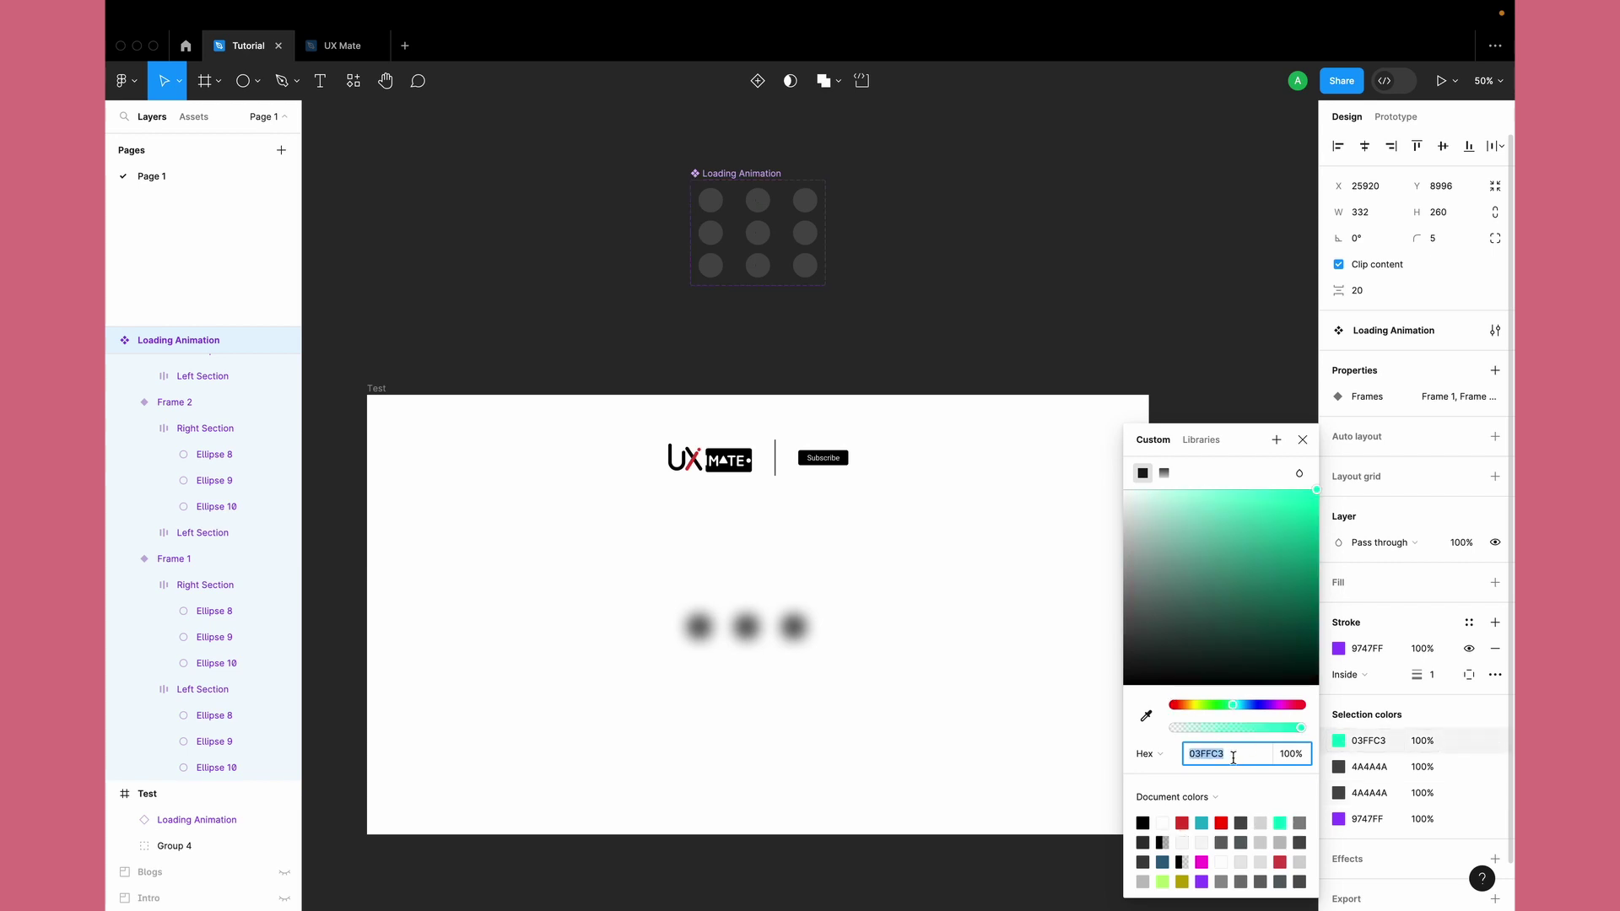
{"action": "type", "text": "4A4A4A"}
Step: Set the component set's purple stroke color to white FFFFFF using its selection colors and deselect it
{"action": "left_click", "coordinate": [1339, 819]}
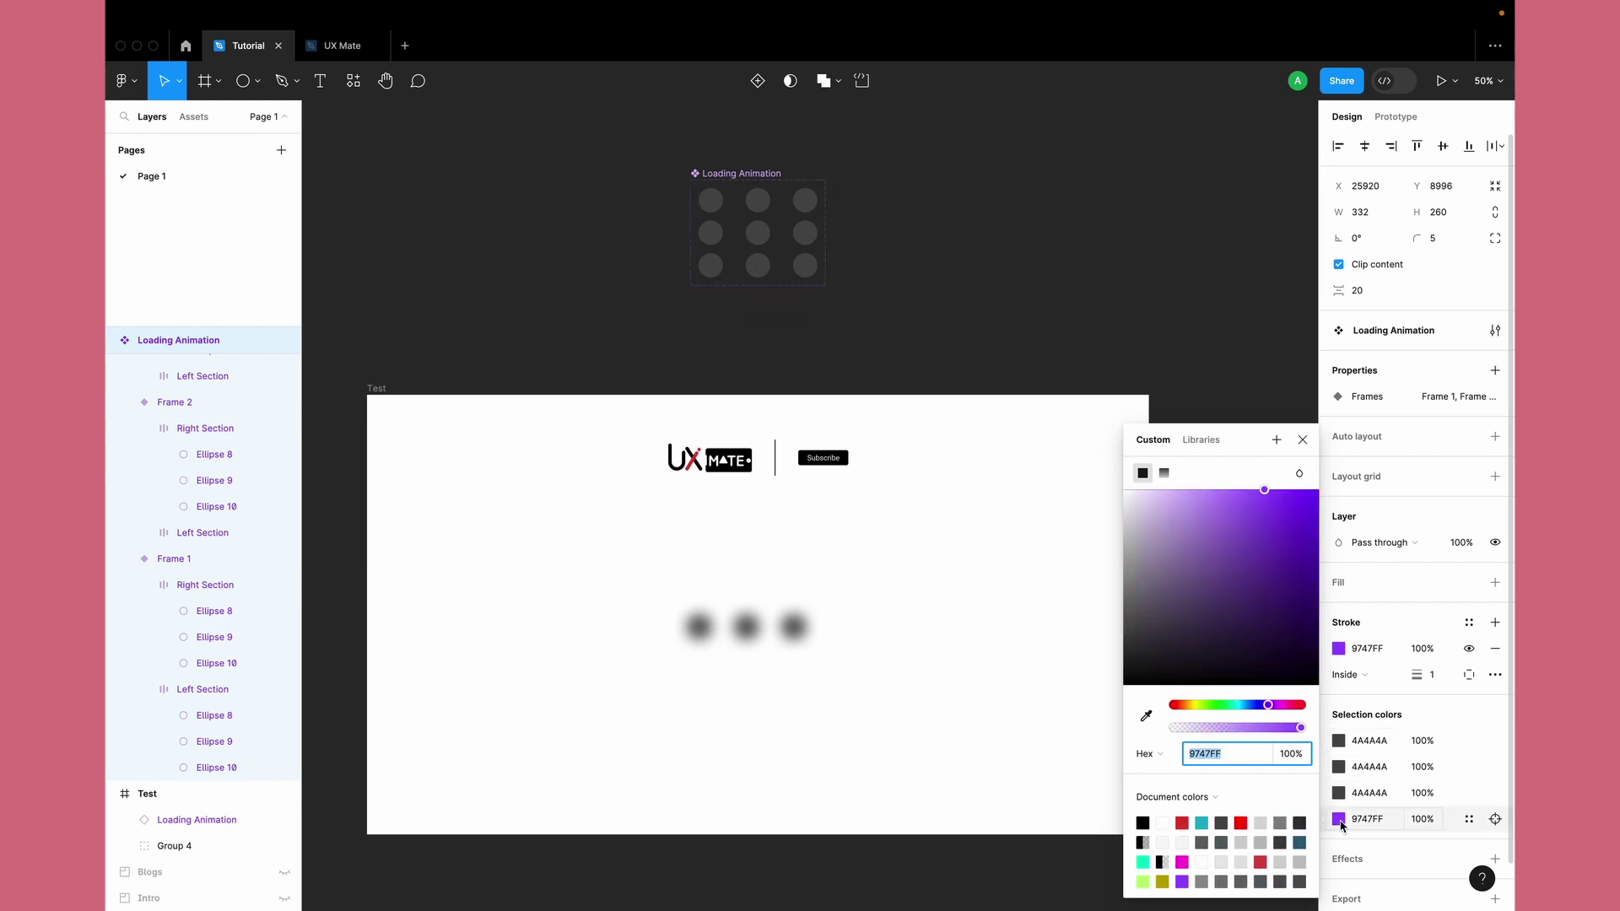
{"action": "type", "text": "FFFFFF"}
{"action": "key", "text": "Return"}
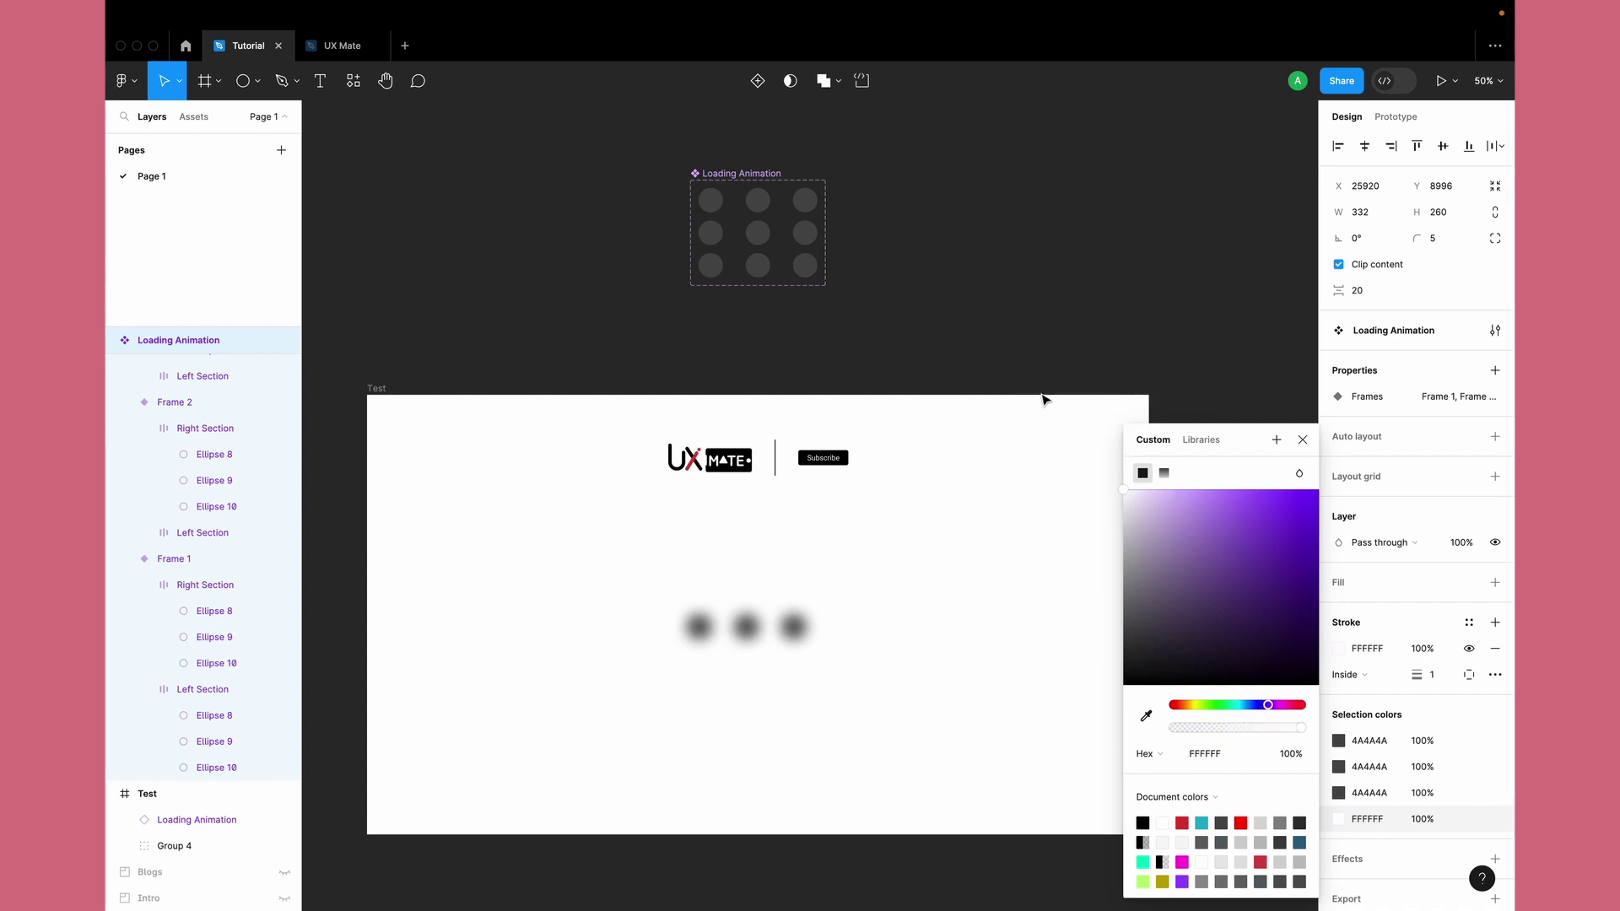
{"action": "left_click", "coordinate": [967, 206]}
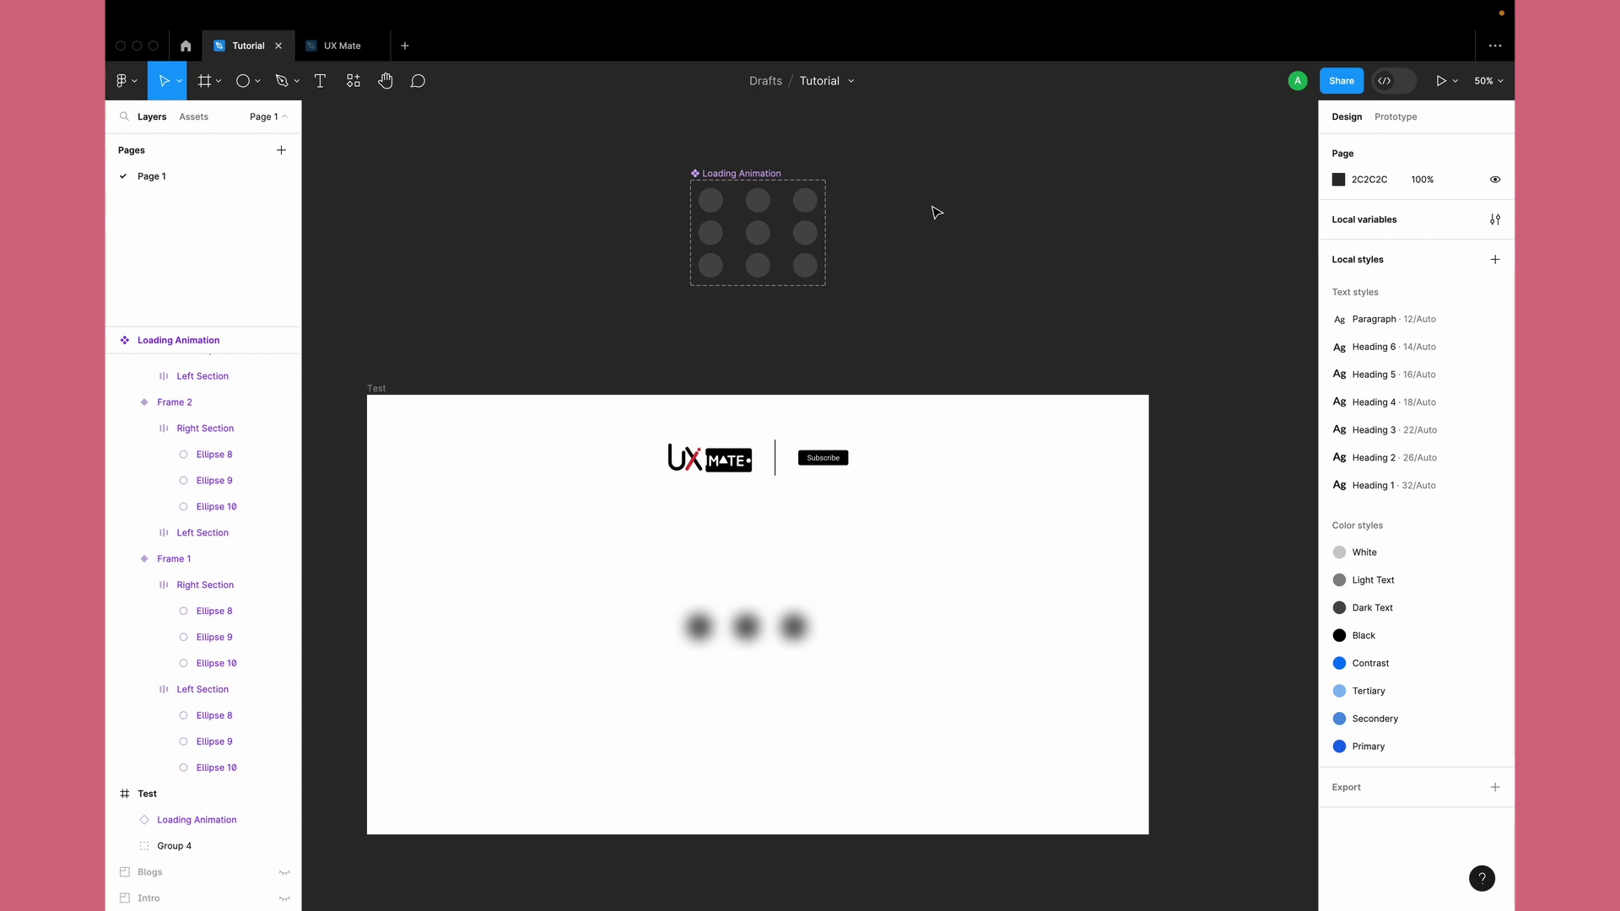
Step: Preview Flow 3 of the Test frame to check the recolored loading animation, and close the preview
{"action": "scroll", "coordinate": [931, 258], "scroll_direction": "down", "scroll_amount": 2}
{"action": "left_click", "coordinate": [426, 321]}
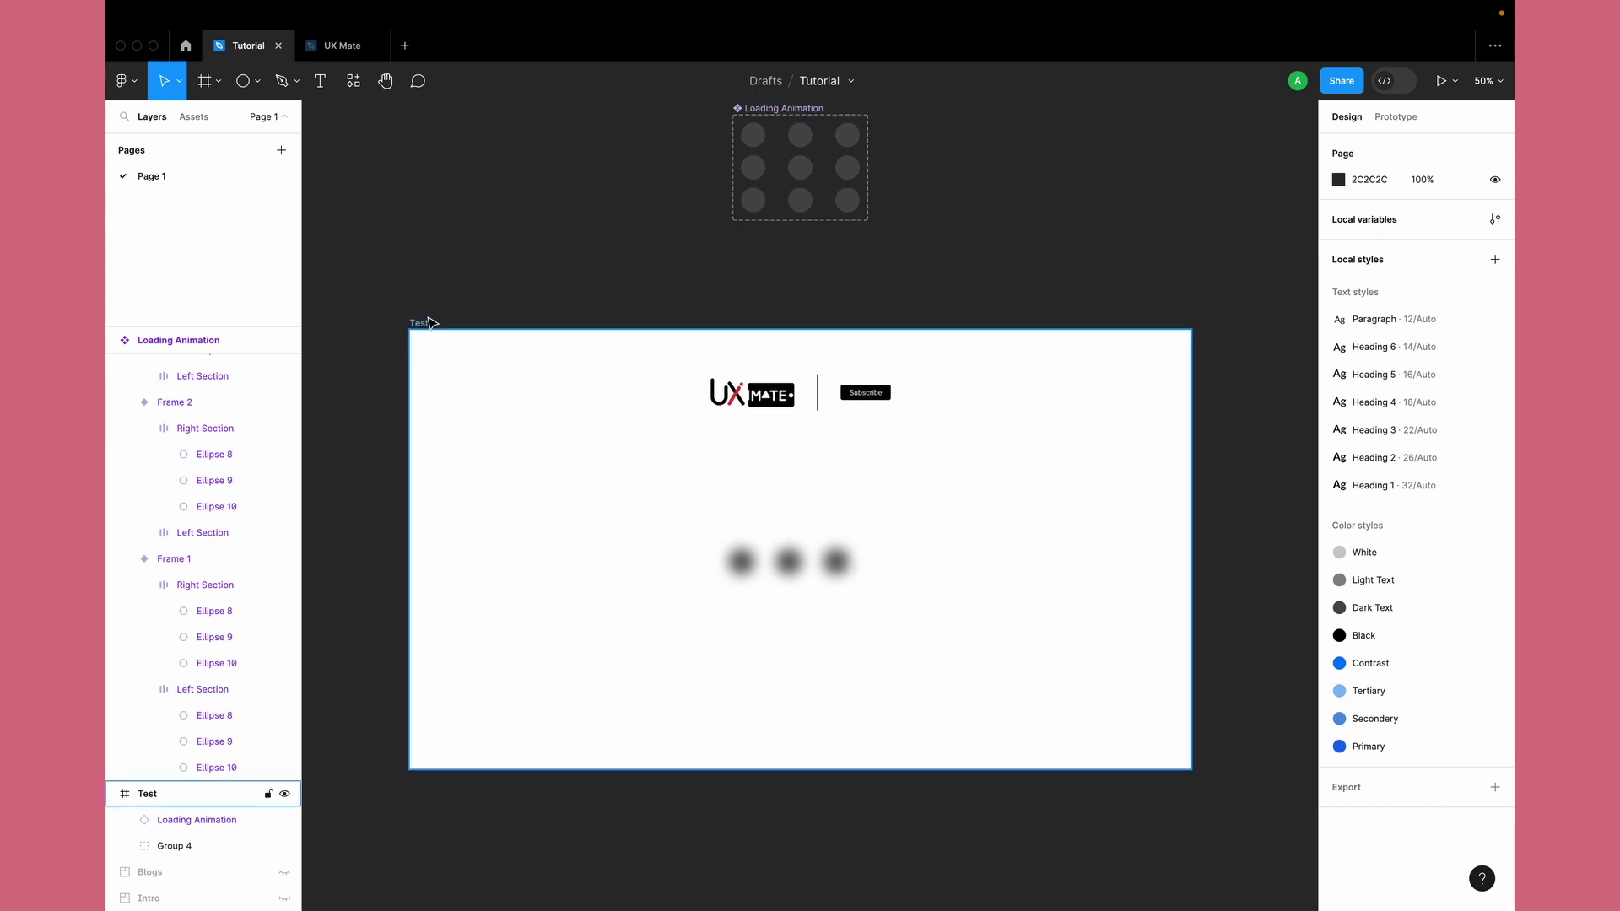
{"action": "left_click", "coordinate": [1397, 117]}
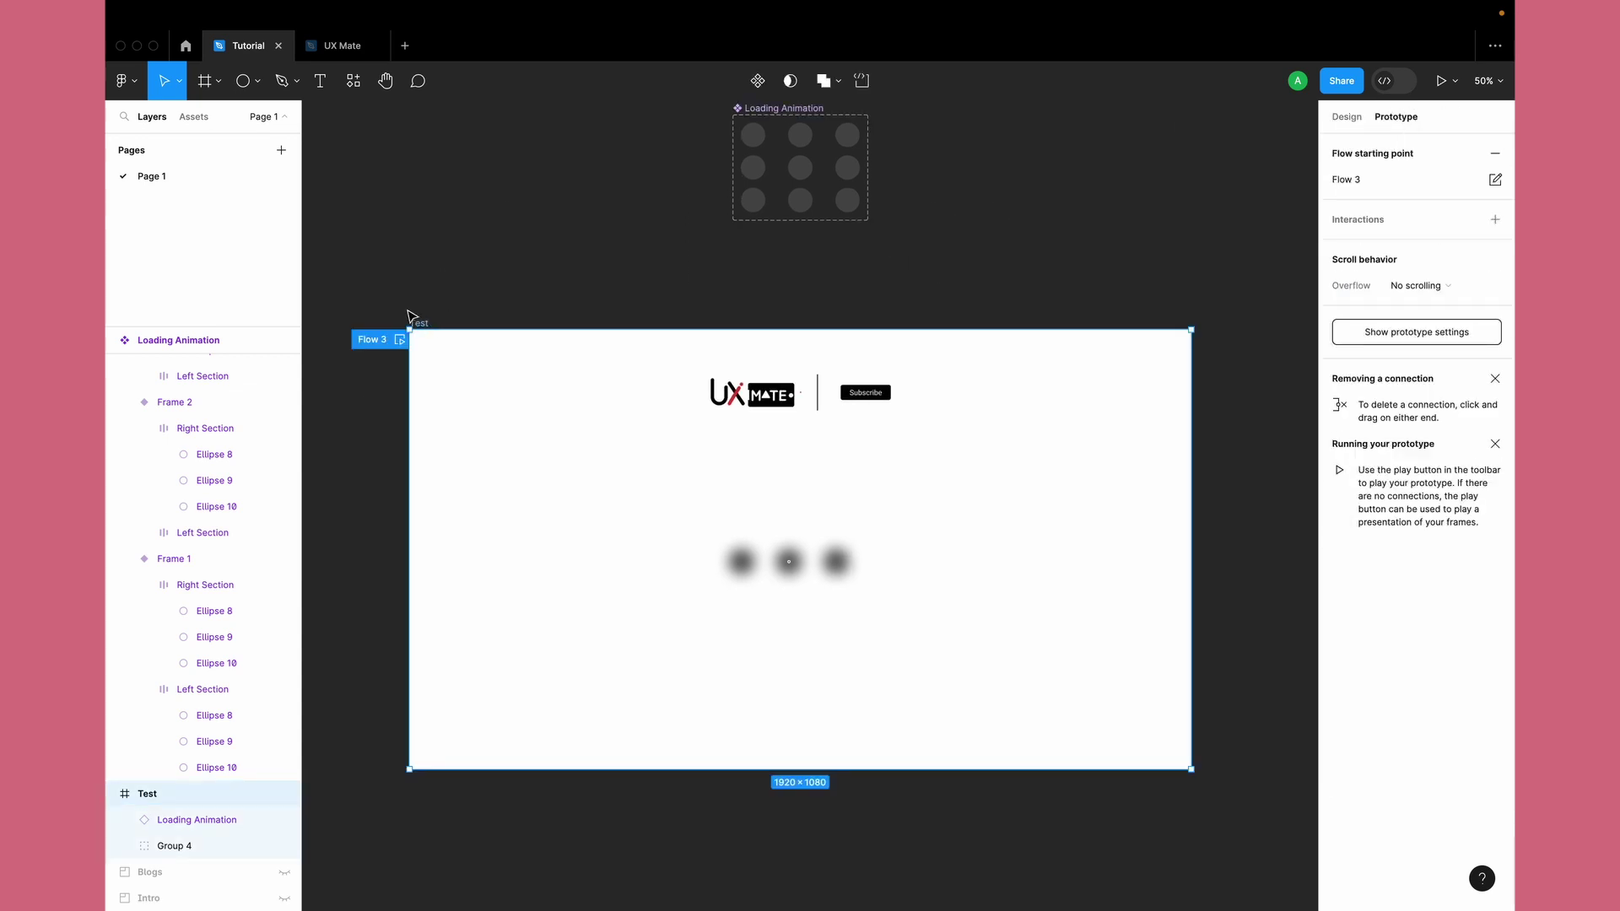
{"action": "left_click", "coordinate": [399, 339]}
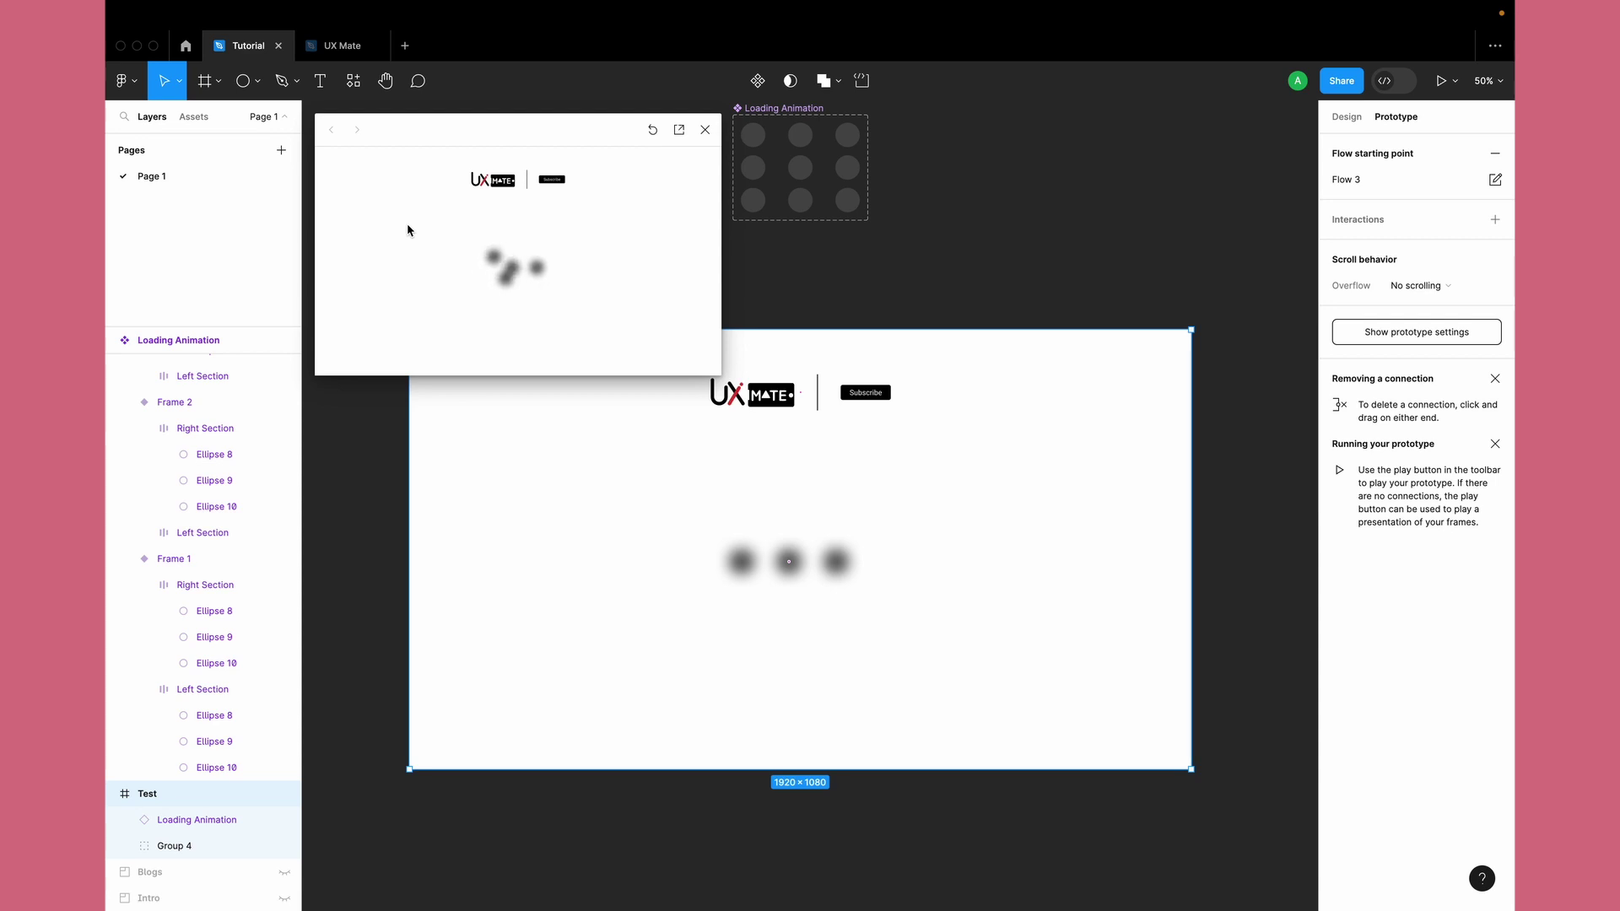
{"action": "left_click", "coordinate": [707, 133]}
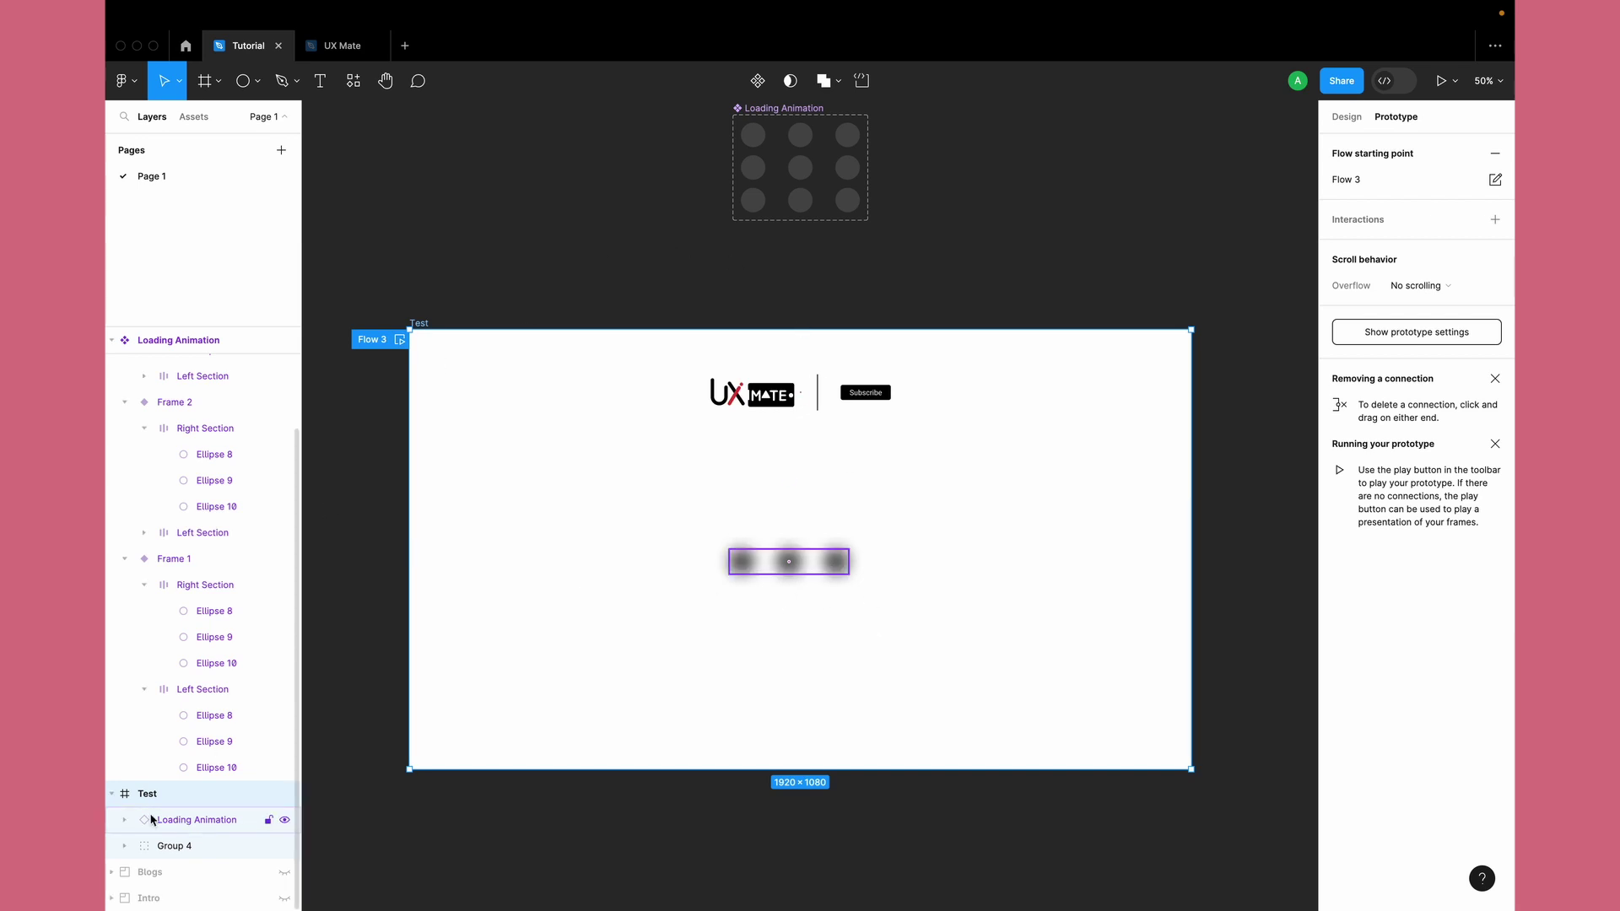
{"action": "left_click", "coordinate": [111, 794]}
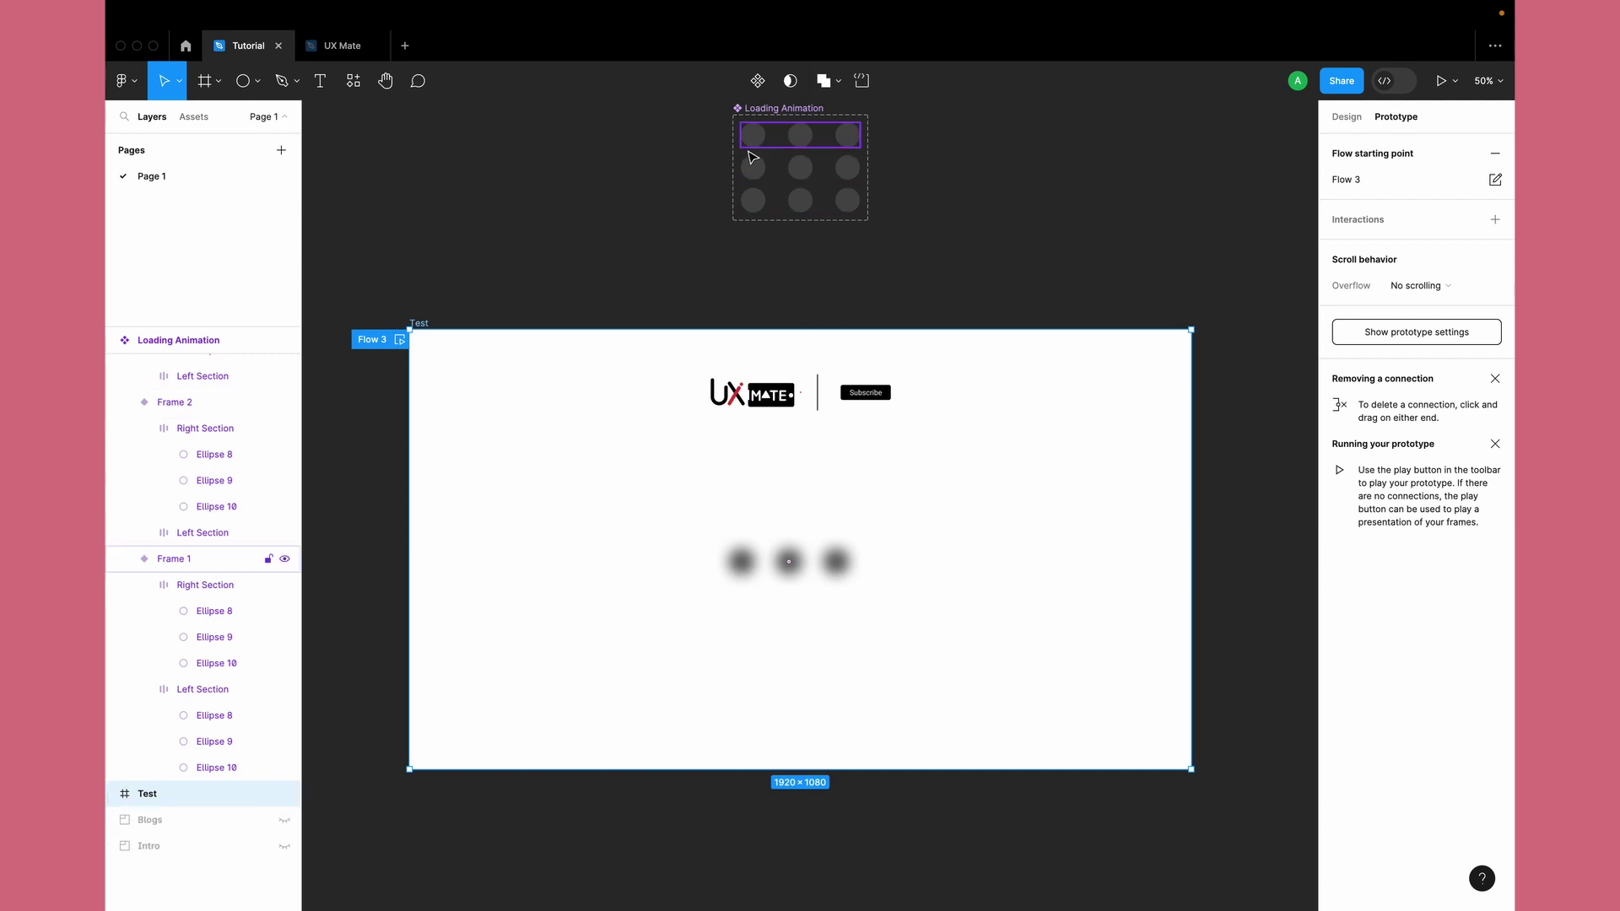
{"action": "left_click", "coordinate": [762, 128]}
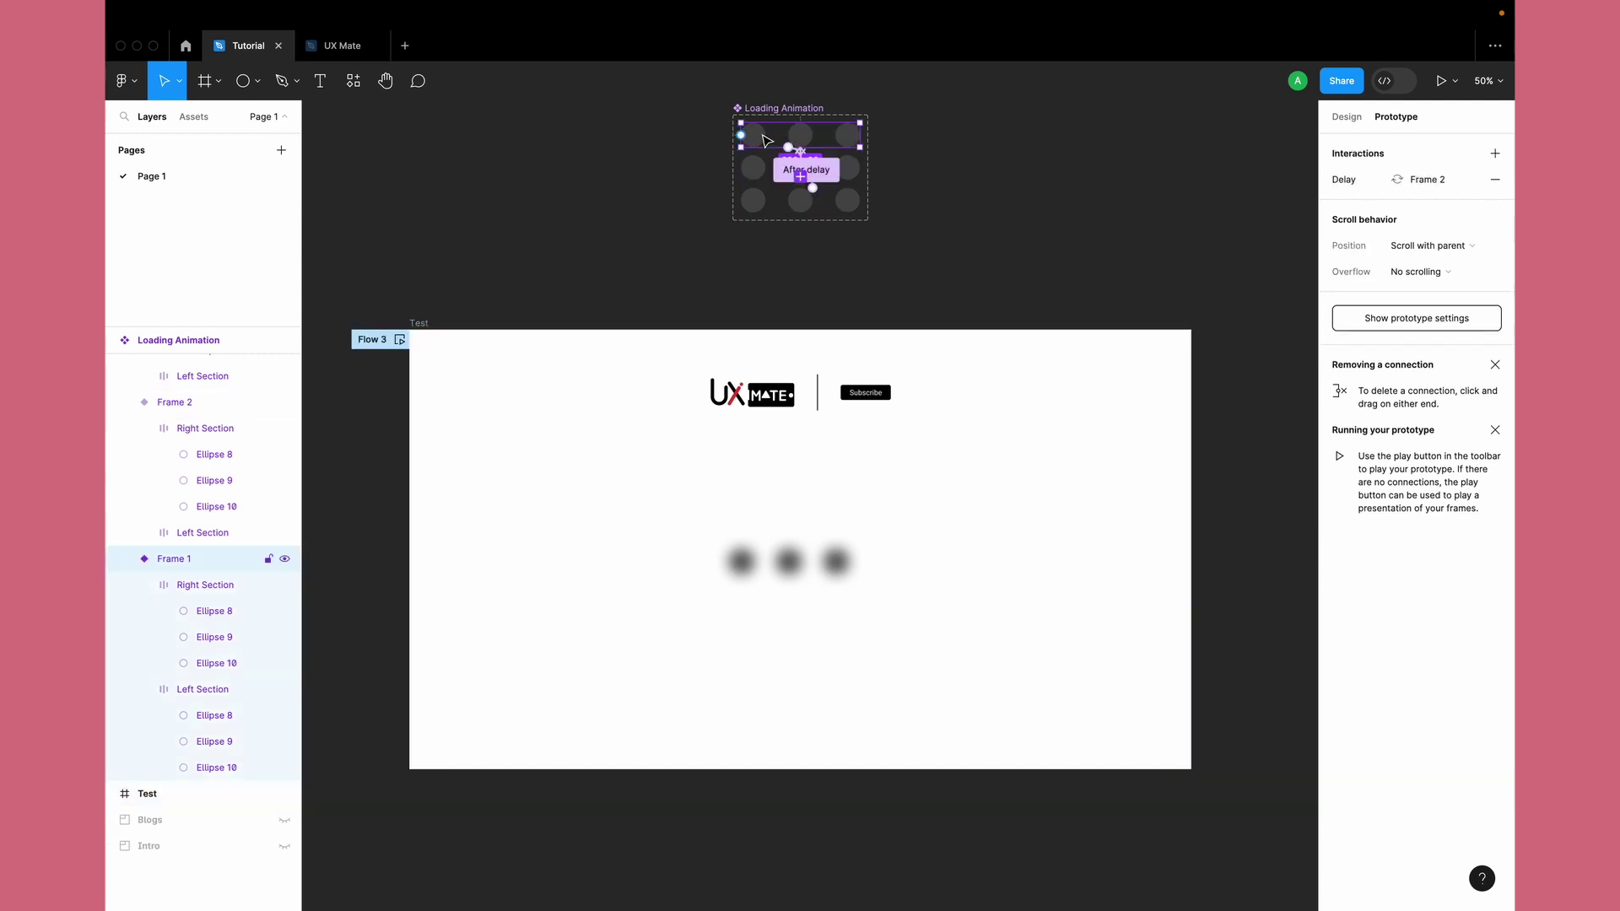
{"action": "left_click", "coordinate": [793, 558]}
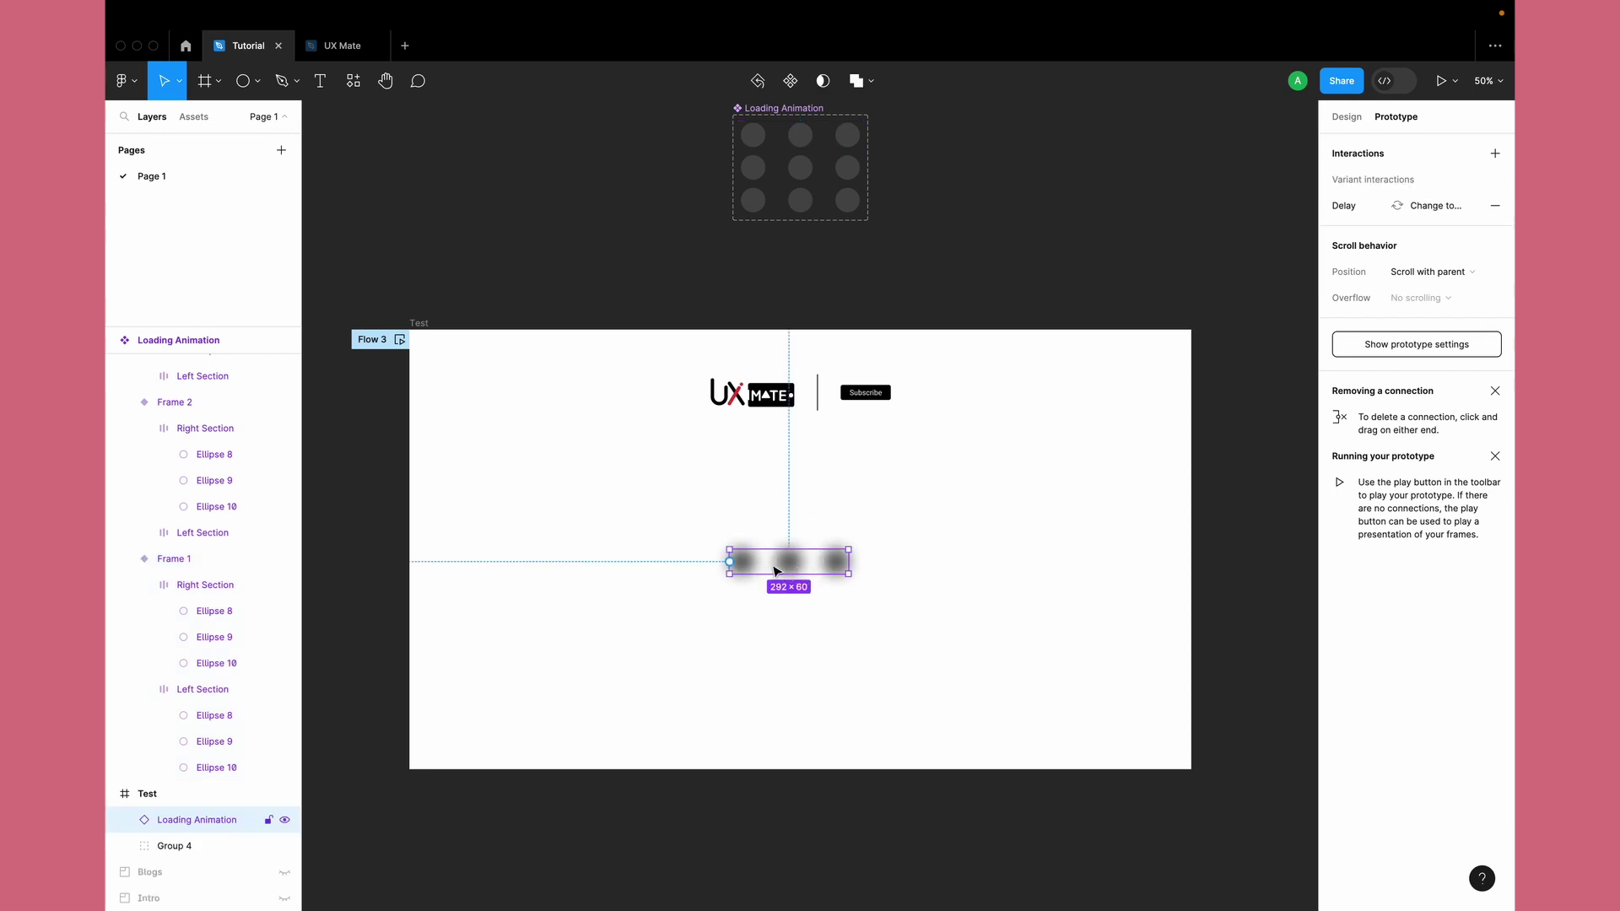
{"action": "left_click", "coordinate": [802, 140]}
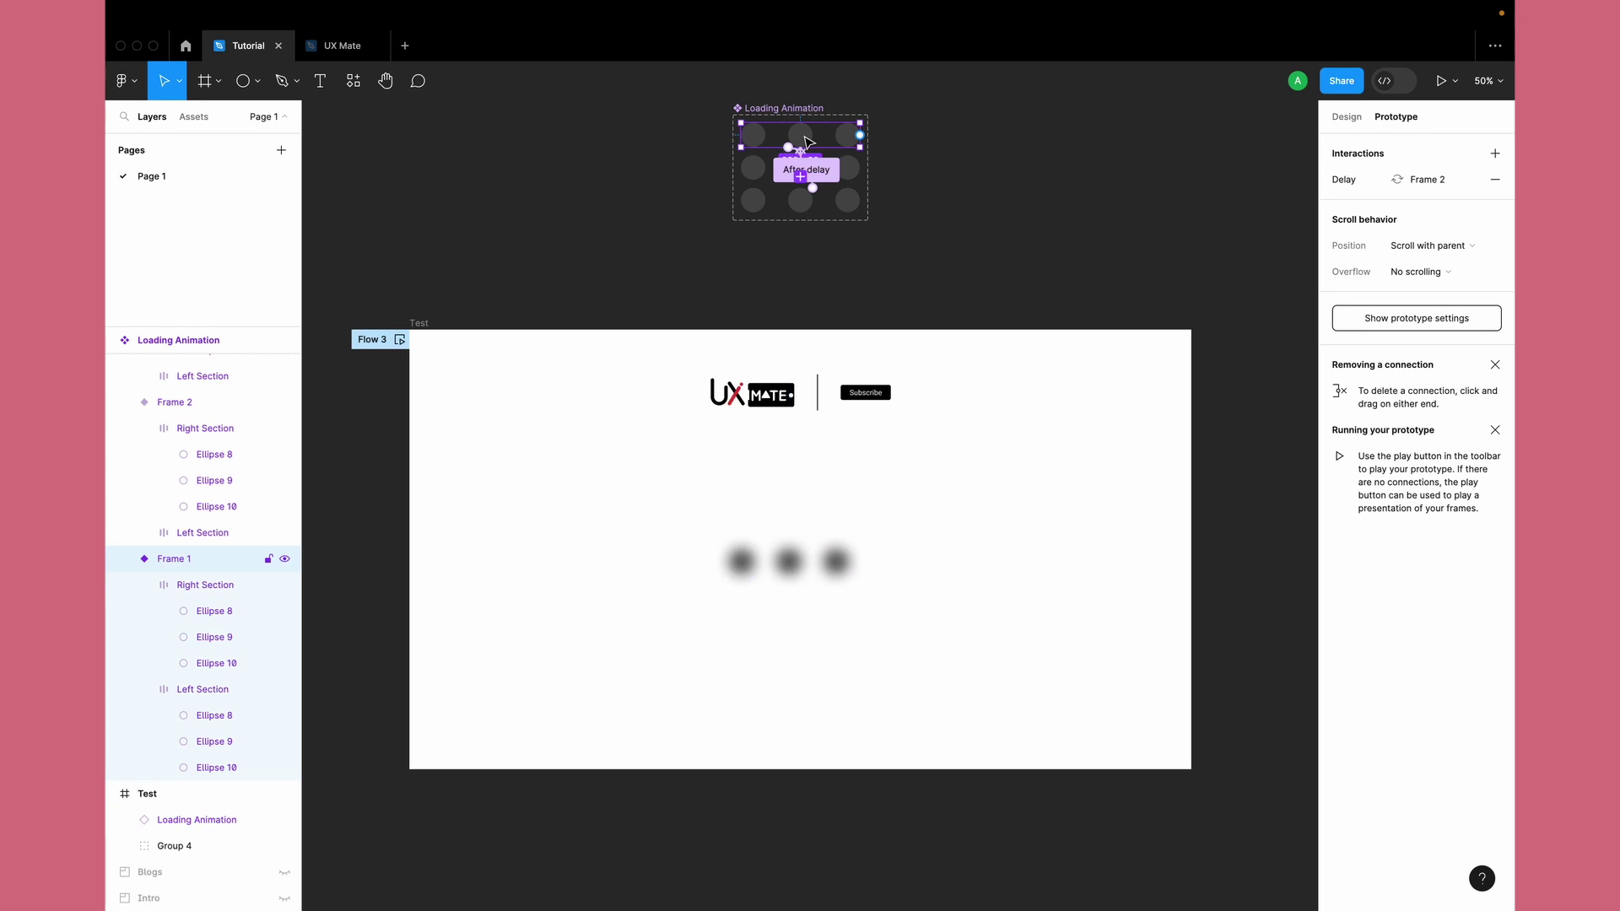
{"action": "left_click", "coordinate": [759, 179], "text": "shift"}
{"action": "left_click", "coordinate": [760, 202], "text": "shift"}
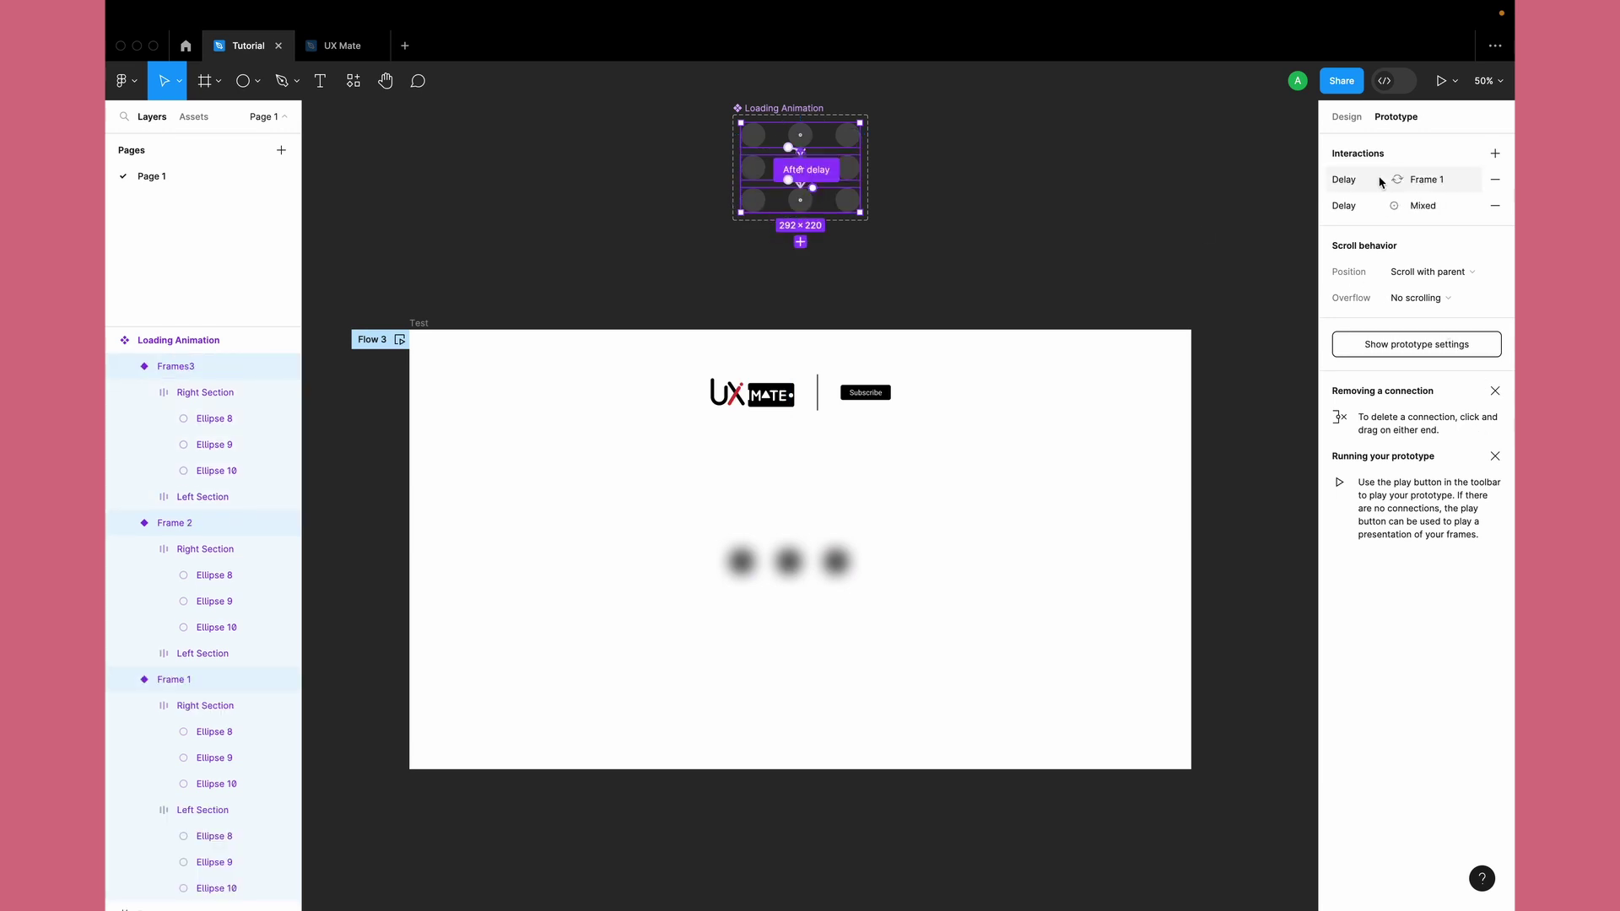
{"action": "left_click", "coordinate": [1348, 118]}
{"action": "scroll", "coordinate": [1384, 770], "scroll_direction": "down", "scroll_amount": 1}
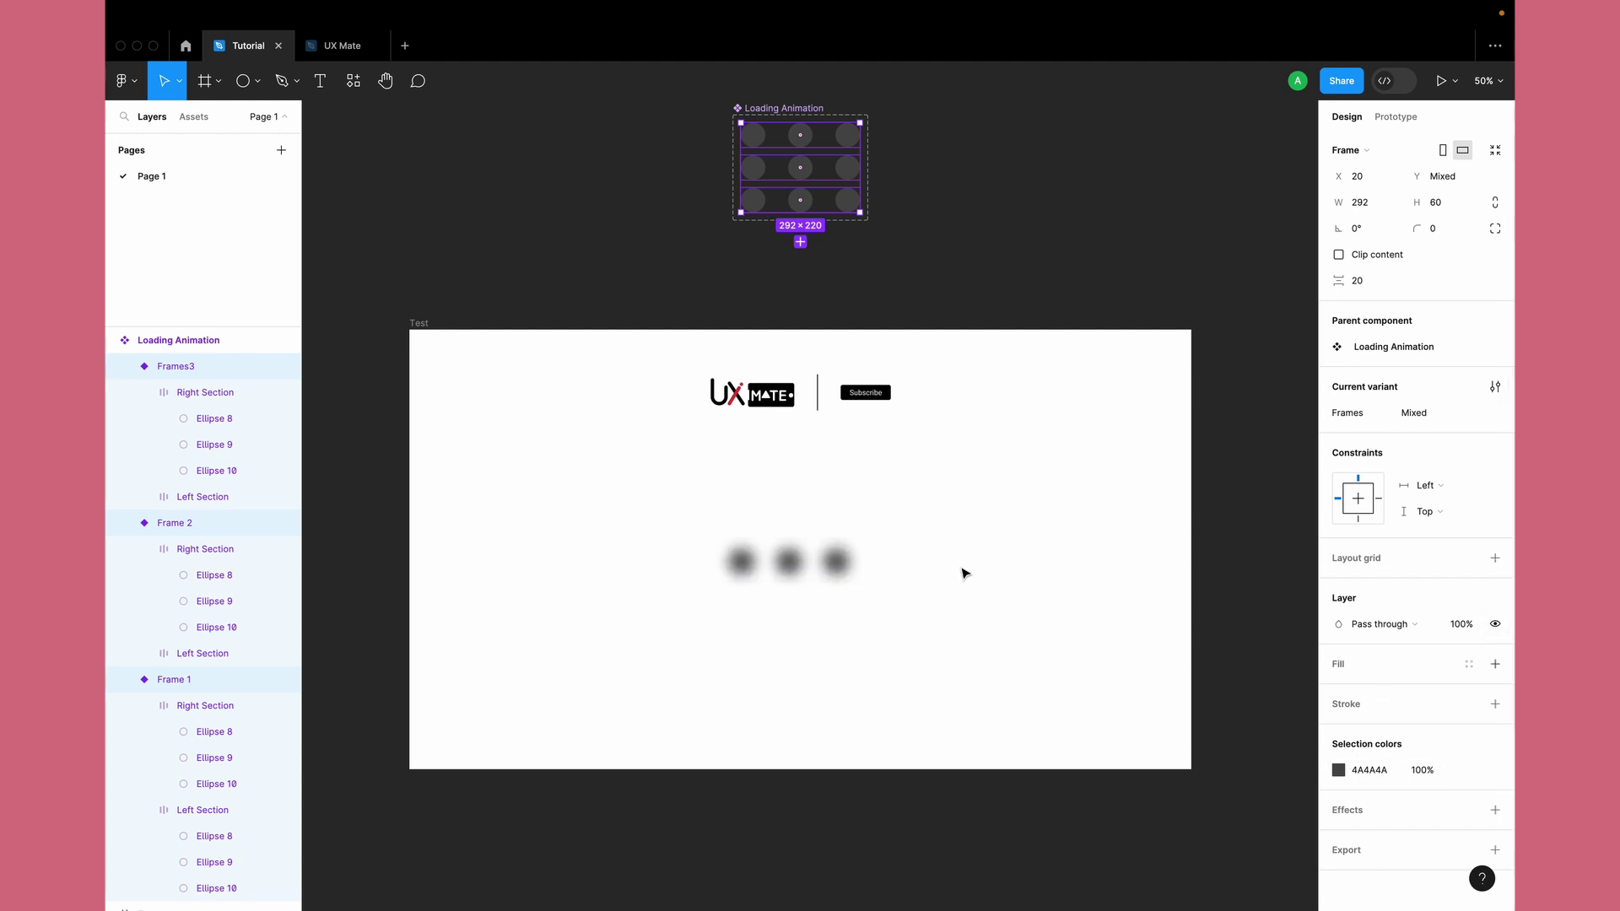
Step: Remove the Layer blur from the Test frame's Loading Animation instance and apply a Layer blur of 40 to all three variants of the component set
{"action": "left_click", "coordinate": [788, 562]}
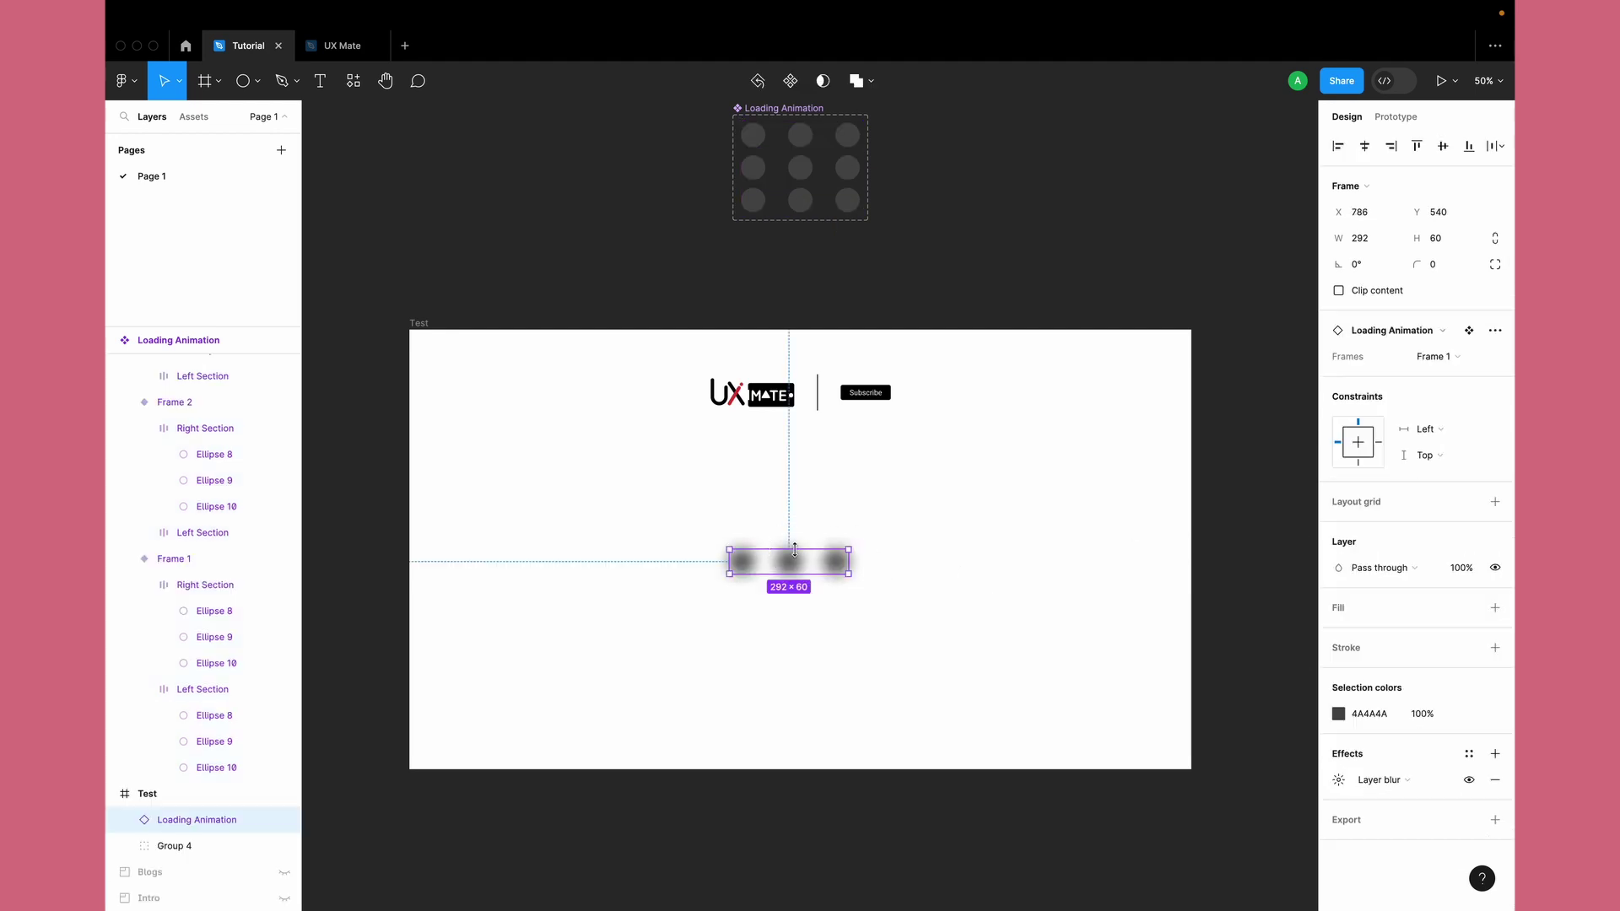
{"action": "left_click", "coordinate": [1496, 781]}
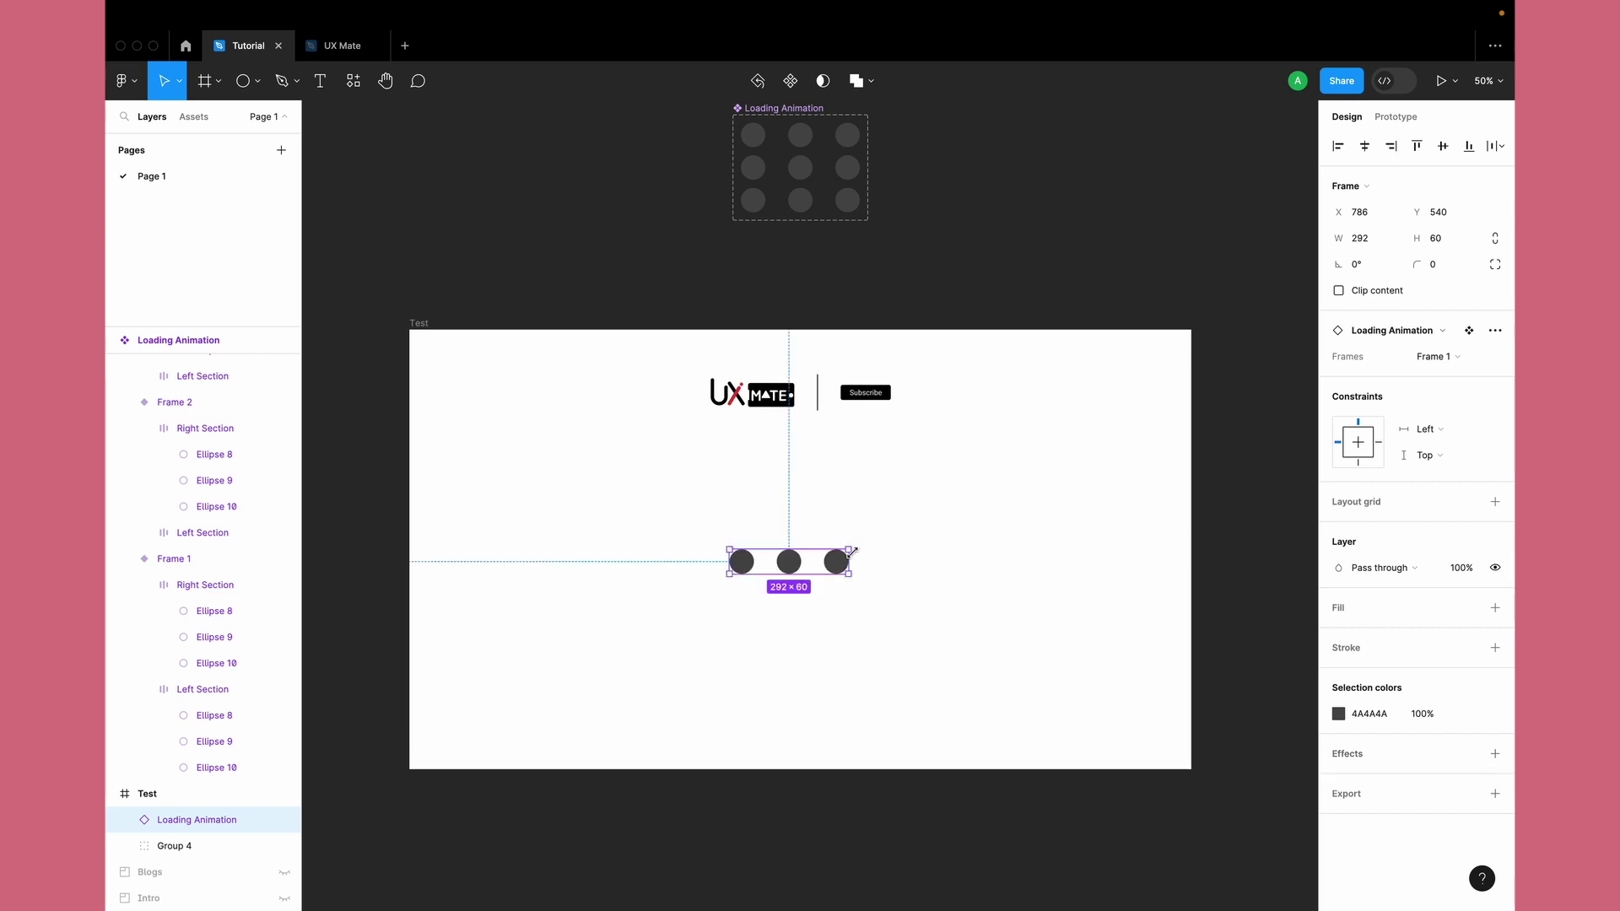
{"action": "left_click_drag", "start_coordinate": [850, 111], "coordinate": [755, 216]}
{"action": "scroll", "coordinate": [1383, 503], "scroll_direction": "down", "scroll_amount": 1}
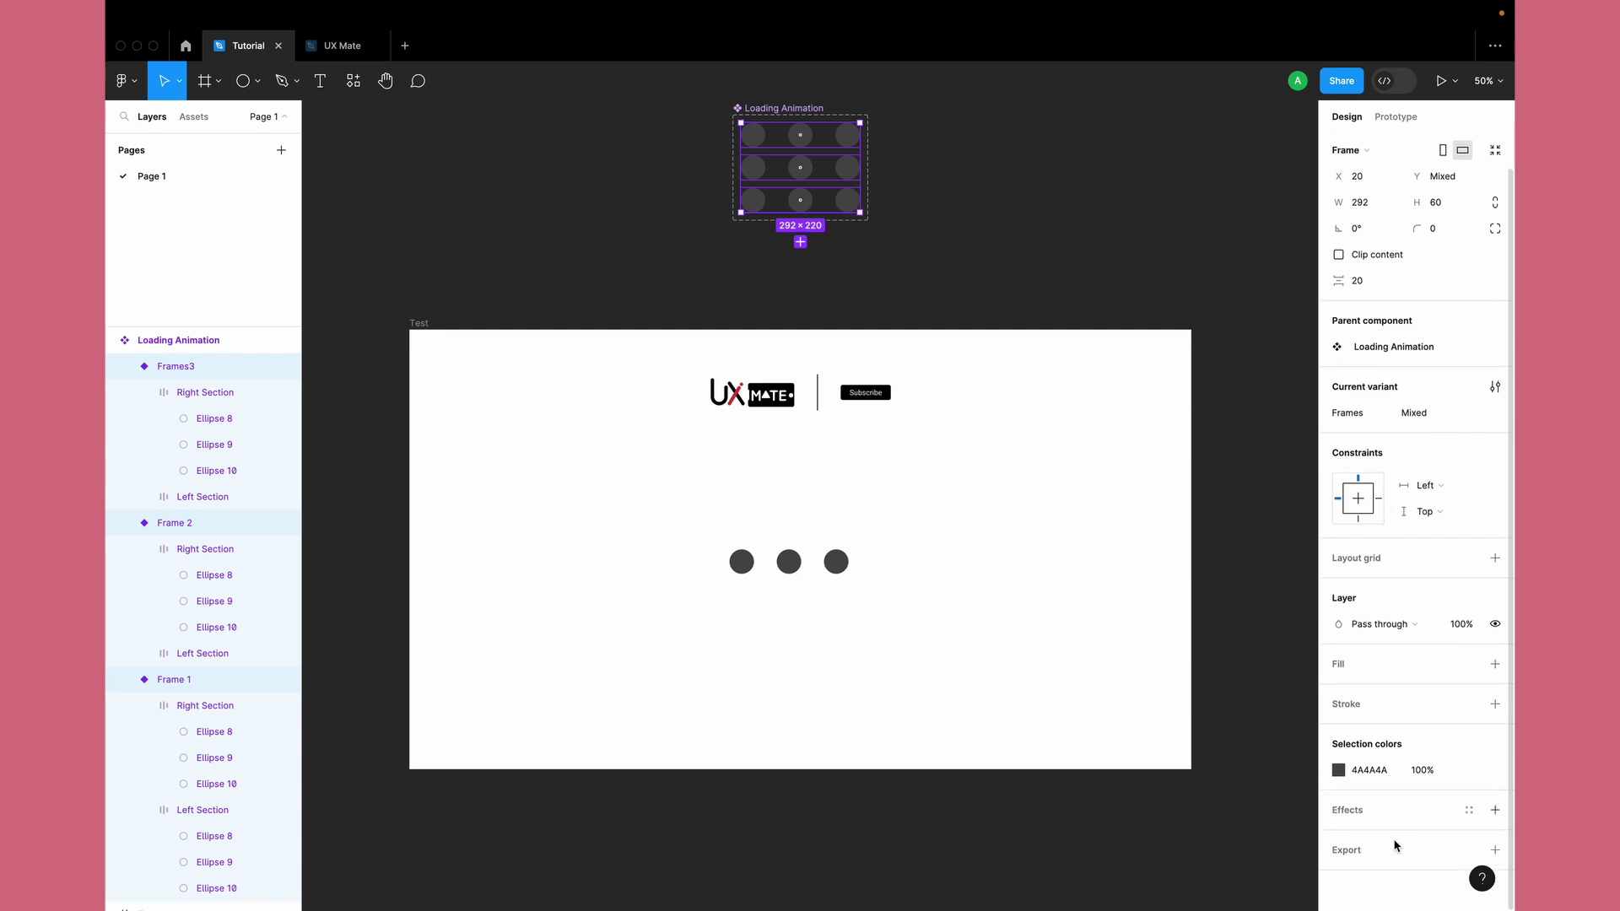
{"action": "left_click", "coordinate": [1343, 812]}
{"action": "left_click", "coordinate": [1390, 835]}
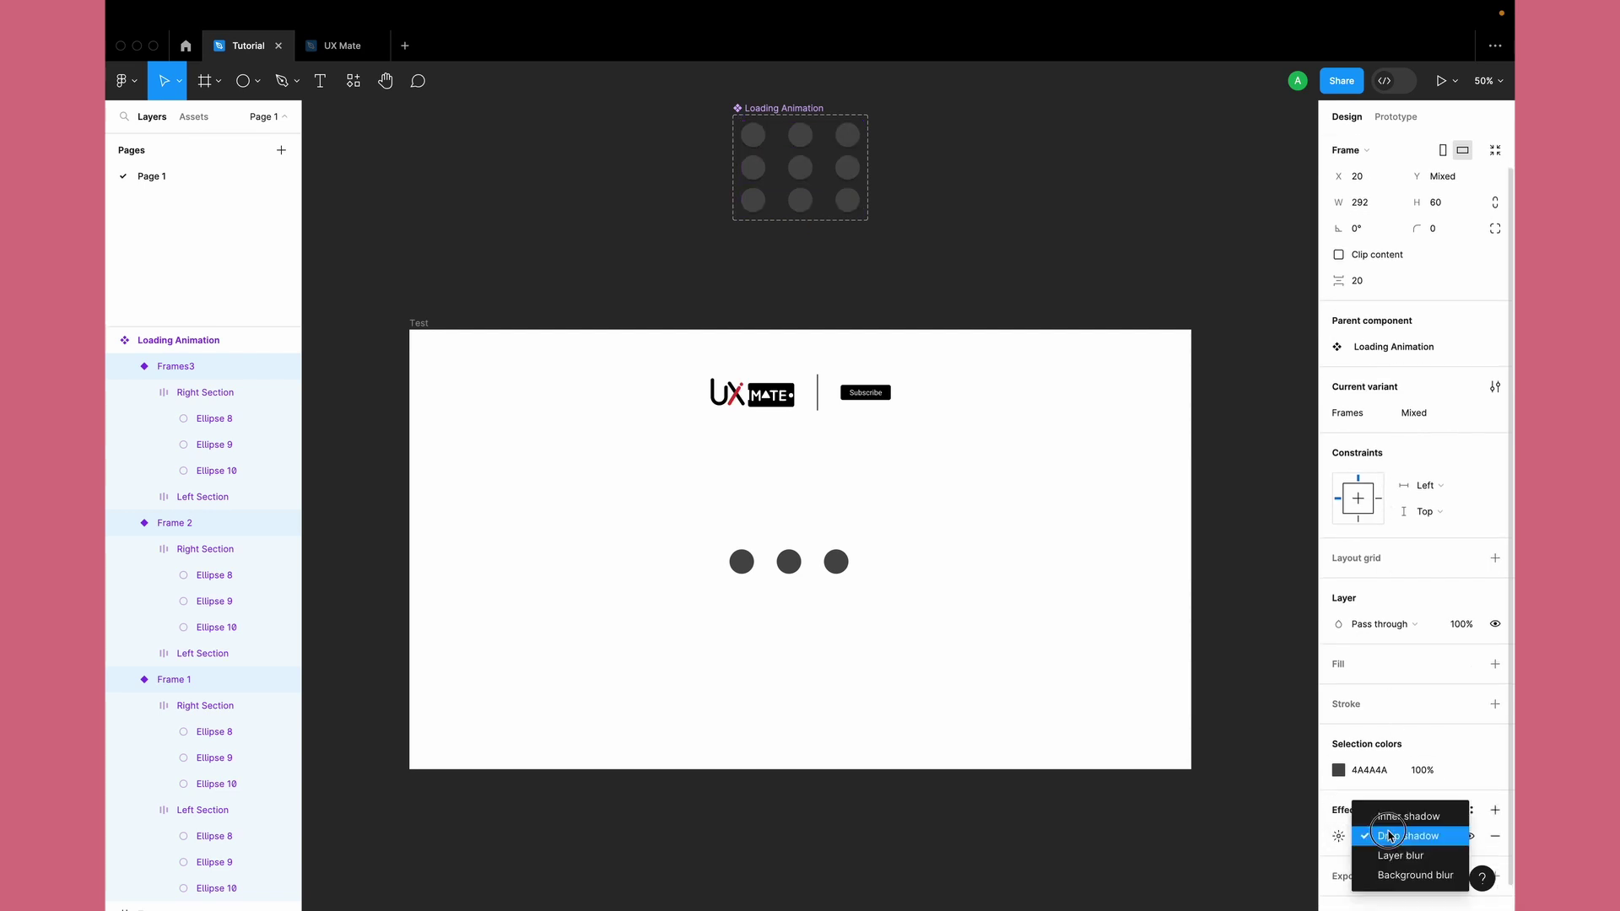
{"action": "left_click", "coordinate": [1400, 855]}
{"action": "left_click", "coordinate": [1340, 838]}
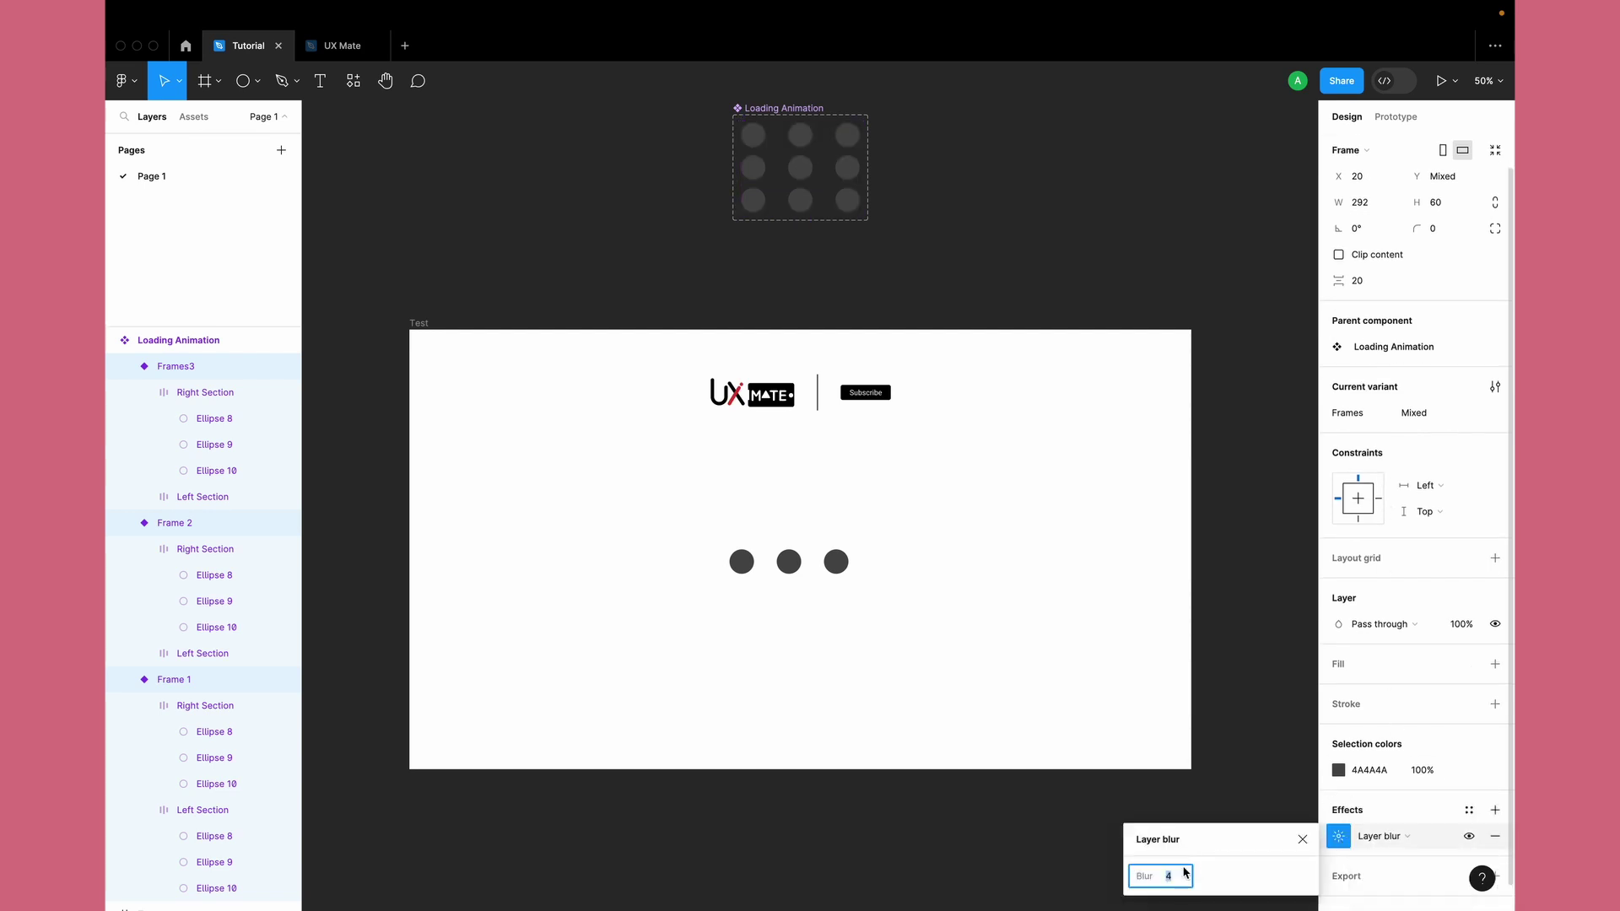
{"action": "type", "text": "0"}
{"action": "left_click", "coordinate": [783, 694]}
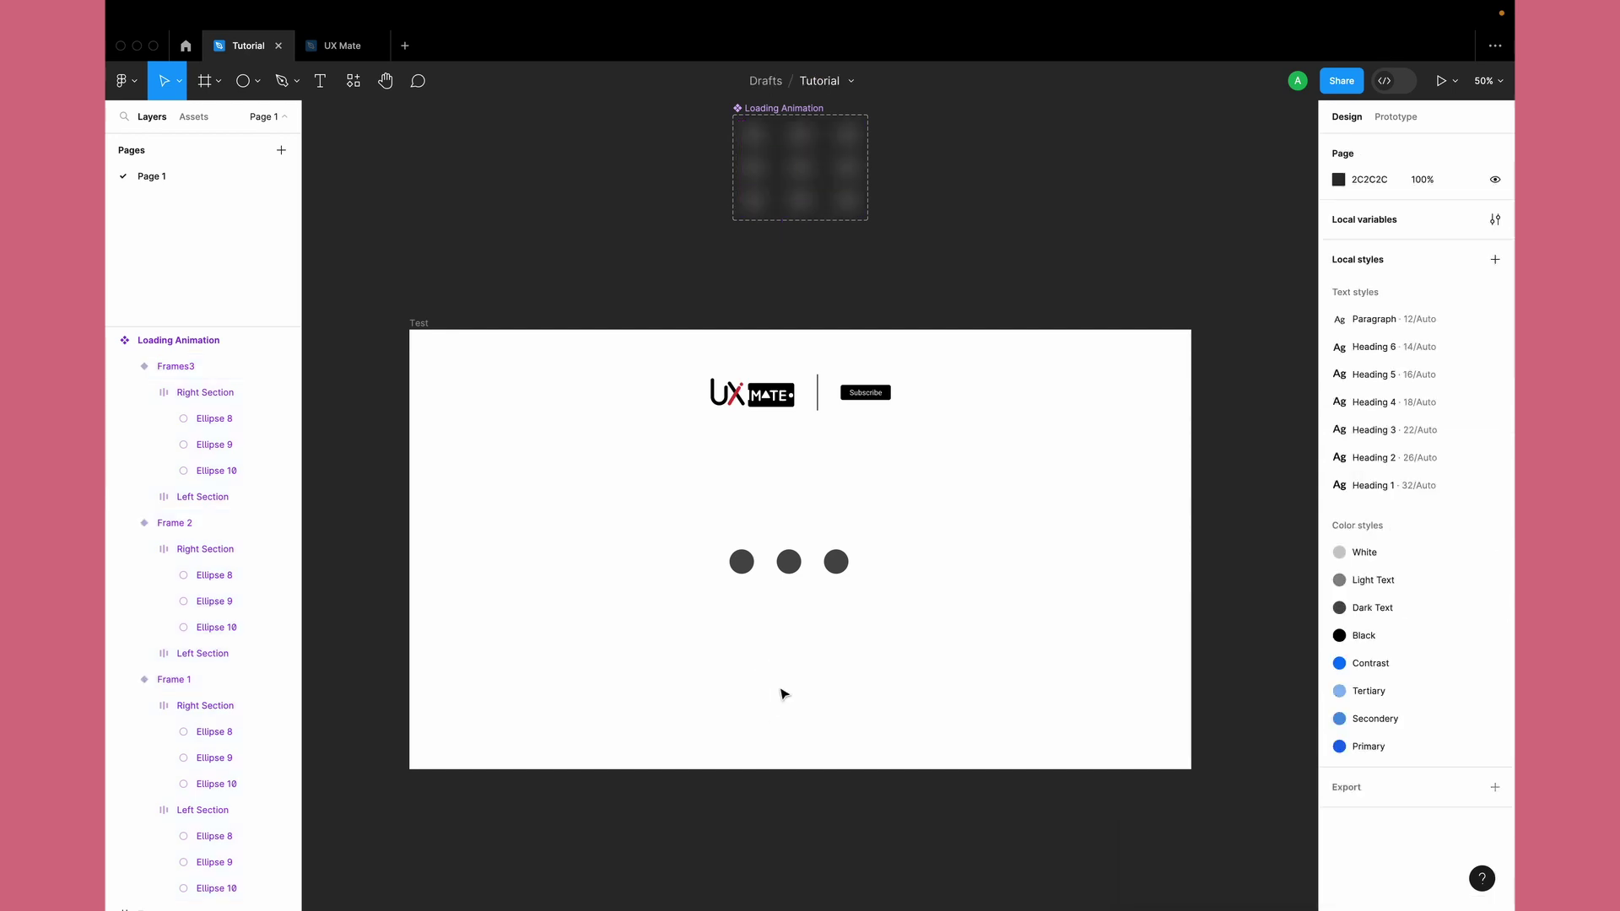
Step: Replace the Loading Animation instance in the Test frame with a new instance of the Frame 1 variant, placed at the frame's center
{"action": "left_click", "coordinate": [742, 575]}
{"action": "left_click", "coordinate": [1434, 356]}
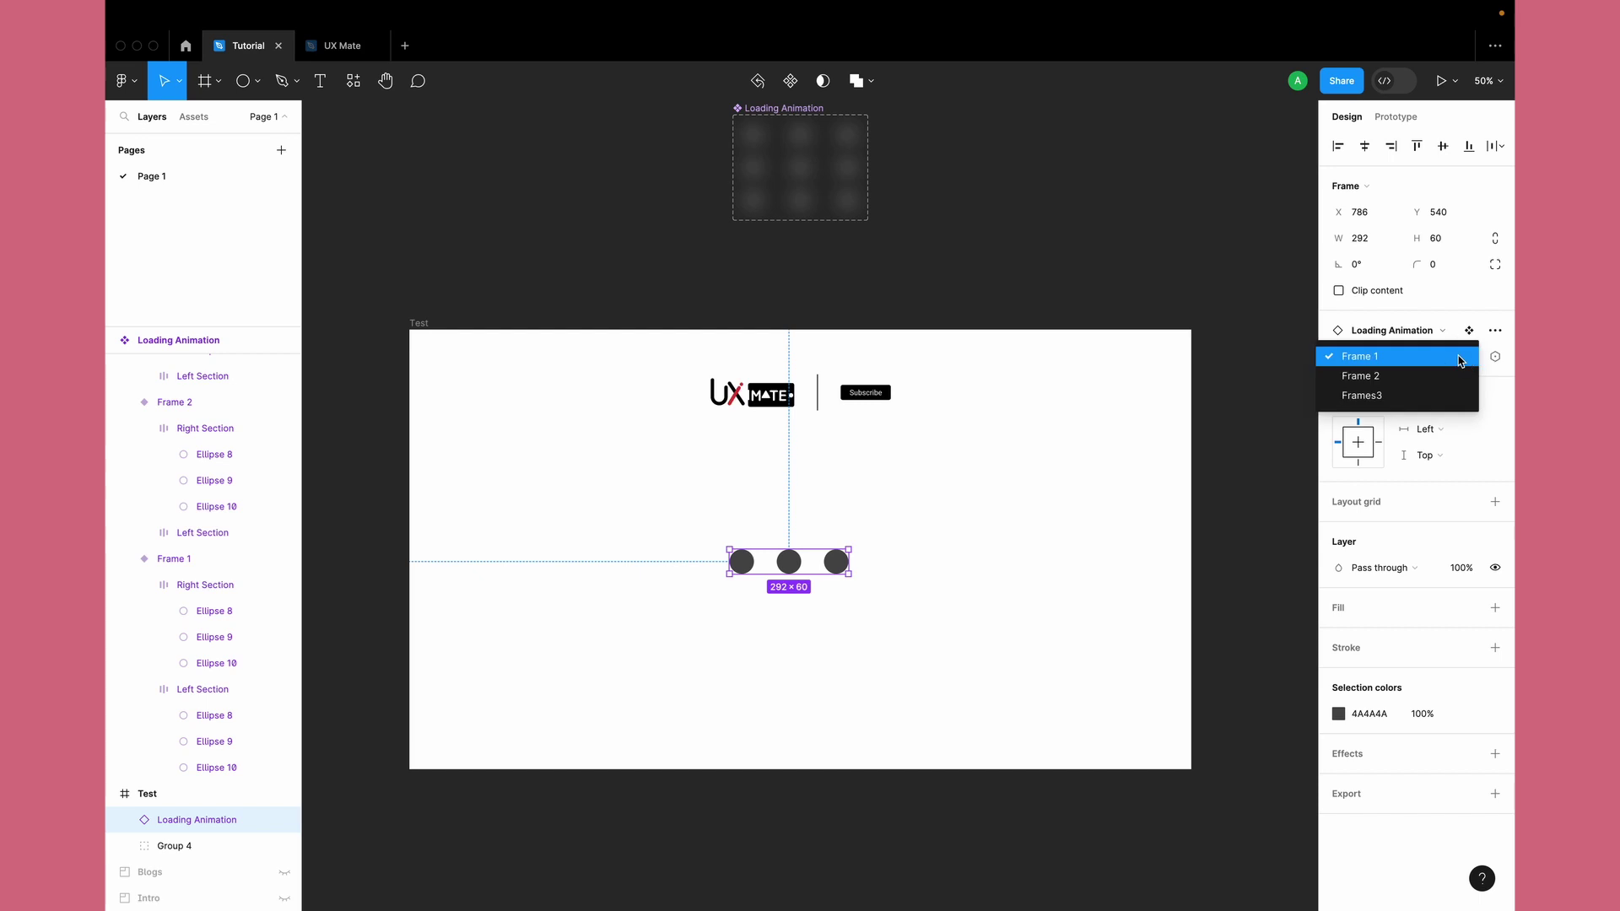
{"action": "key", "text": "Escape"}
{"action": "left_click", "coordinate": [952, 625]}
{"action": "left_click", "coordinate": [788, 561]}
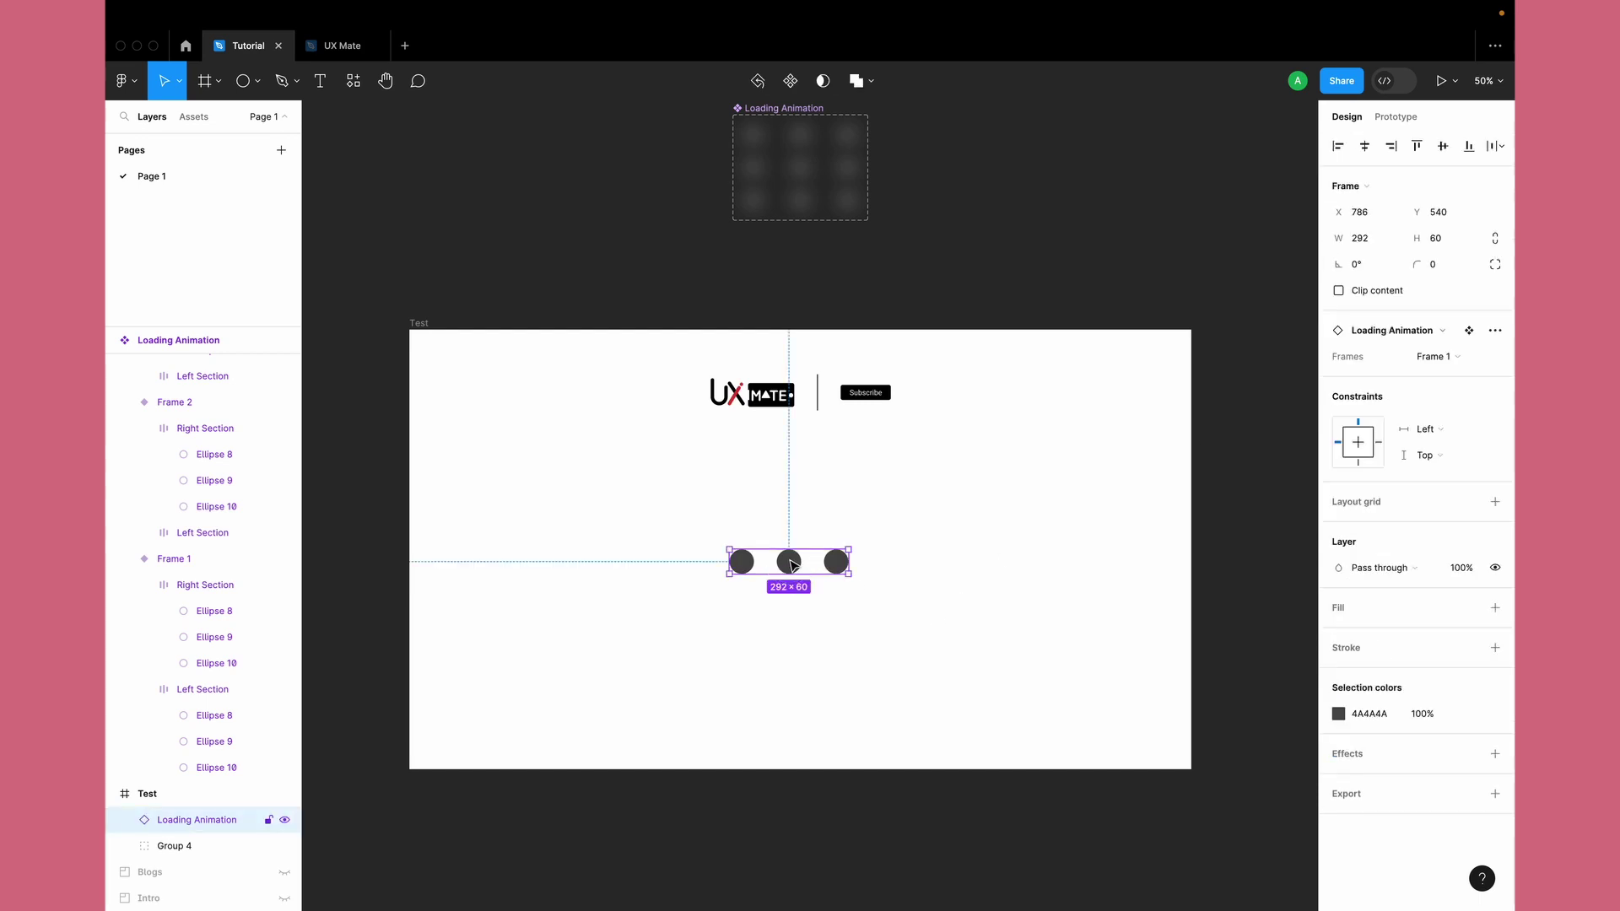
{"action": "key", "text": "Delete"}
{"action": "left_click", "coordinate": [794, 133]}
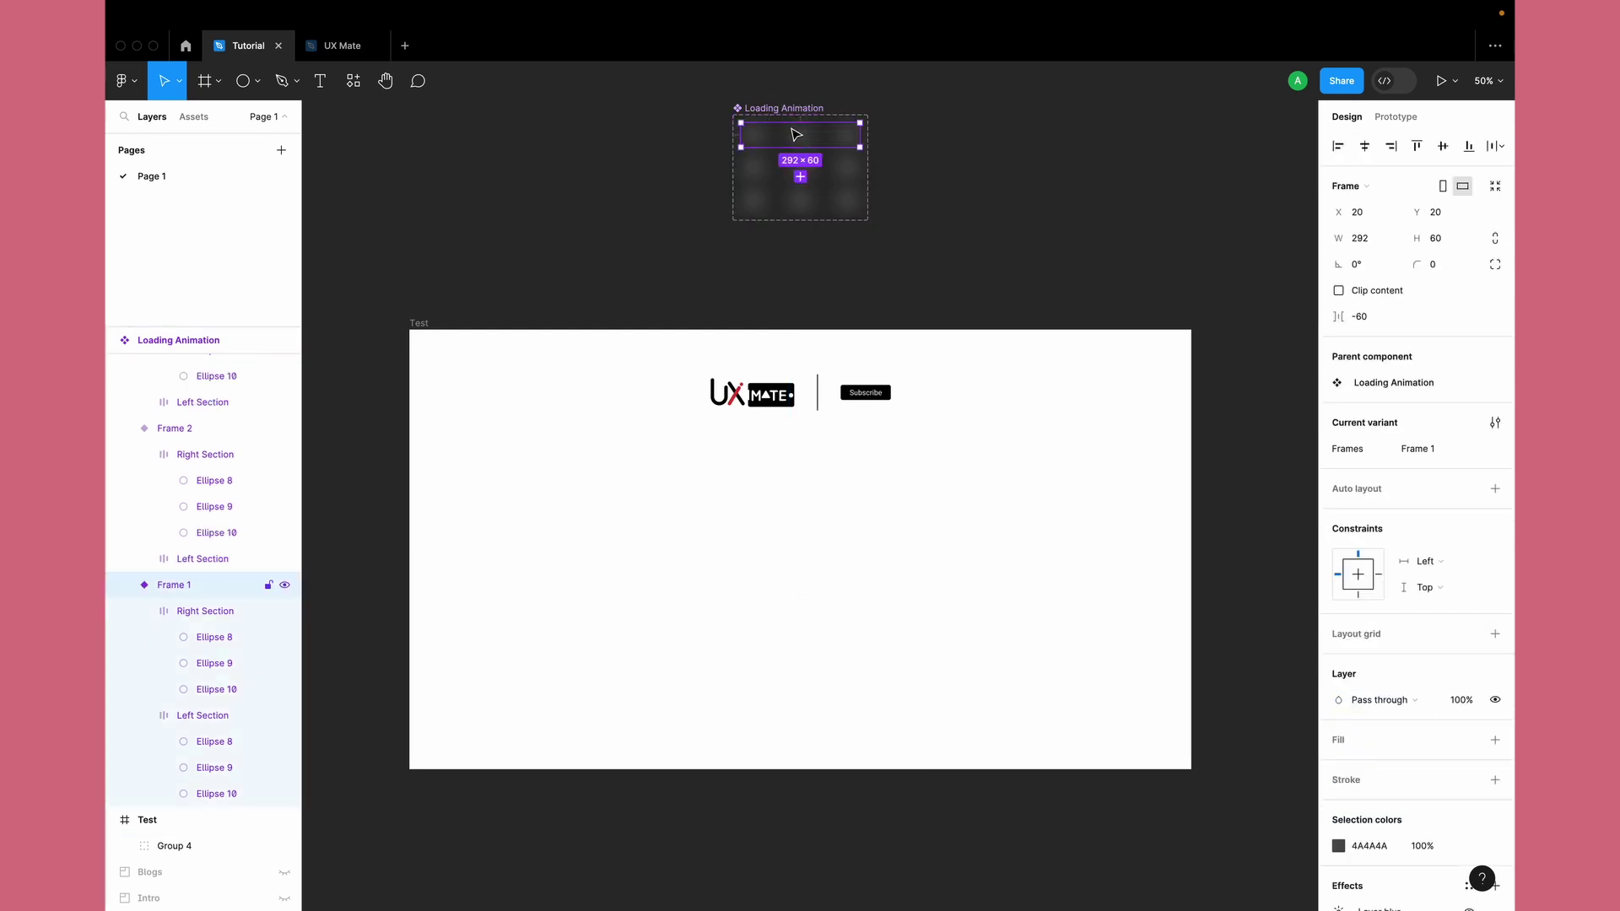
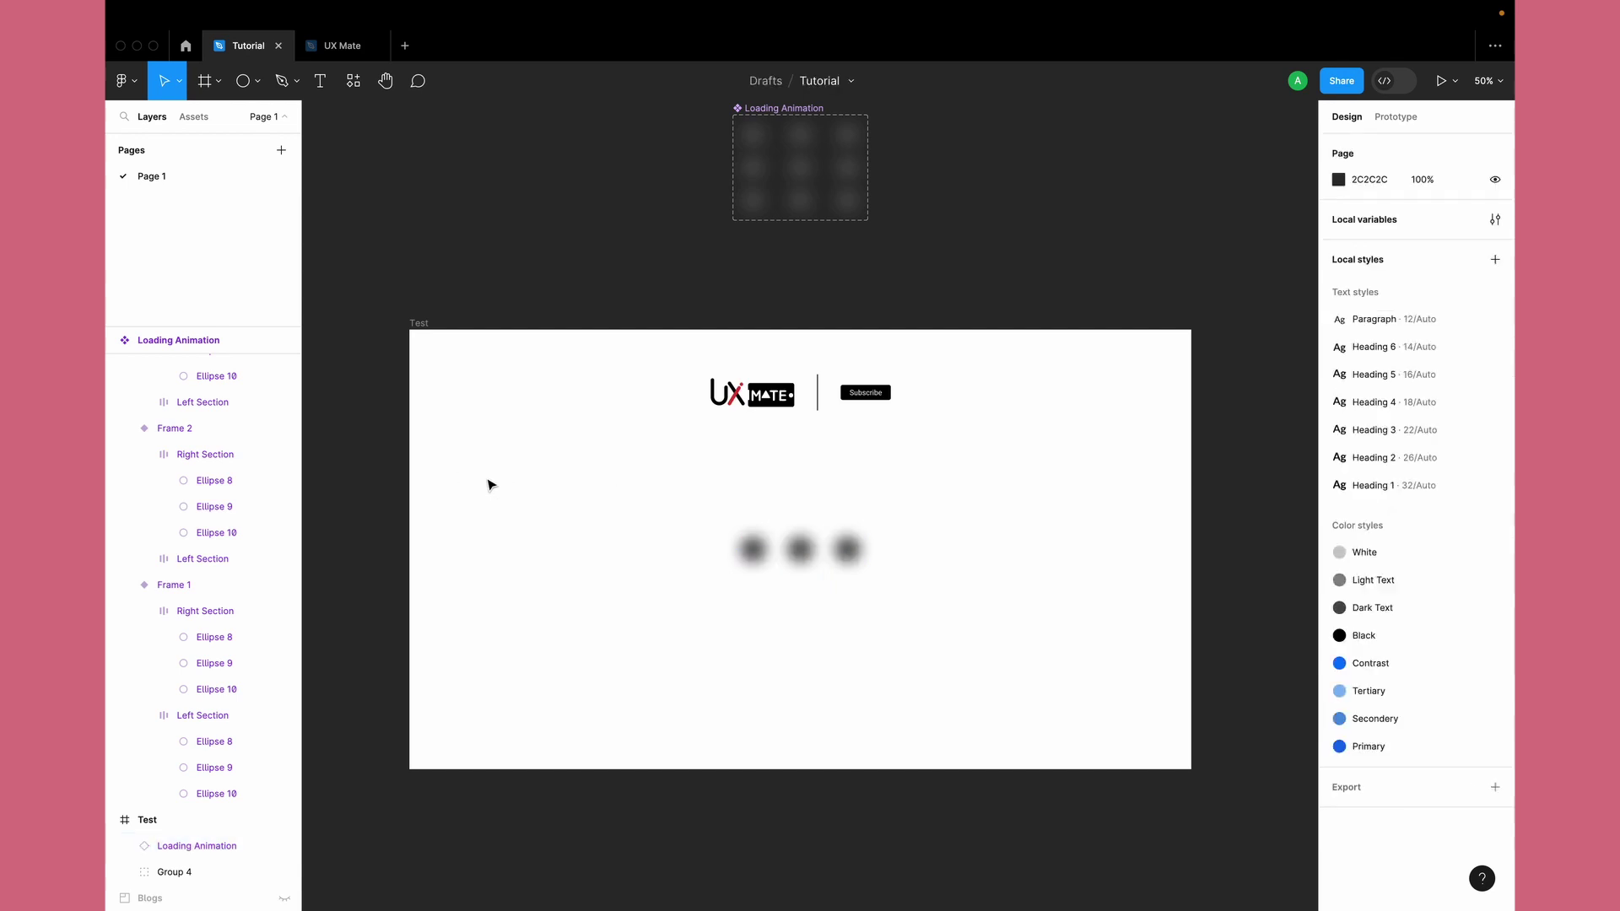
Step: Preview the Test frame's flow to check the new instance with the variant-level blur, and close the preview
{"action": "left_click", "coordinate": [422, 323]}
{"action": "left_click", "coordinate": [1396, 116]}
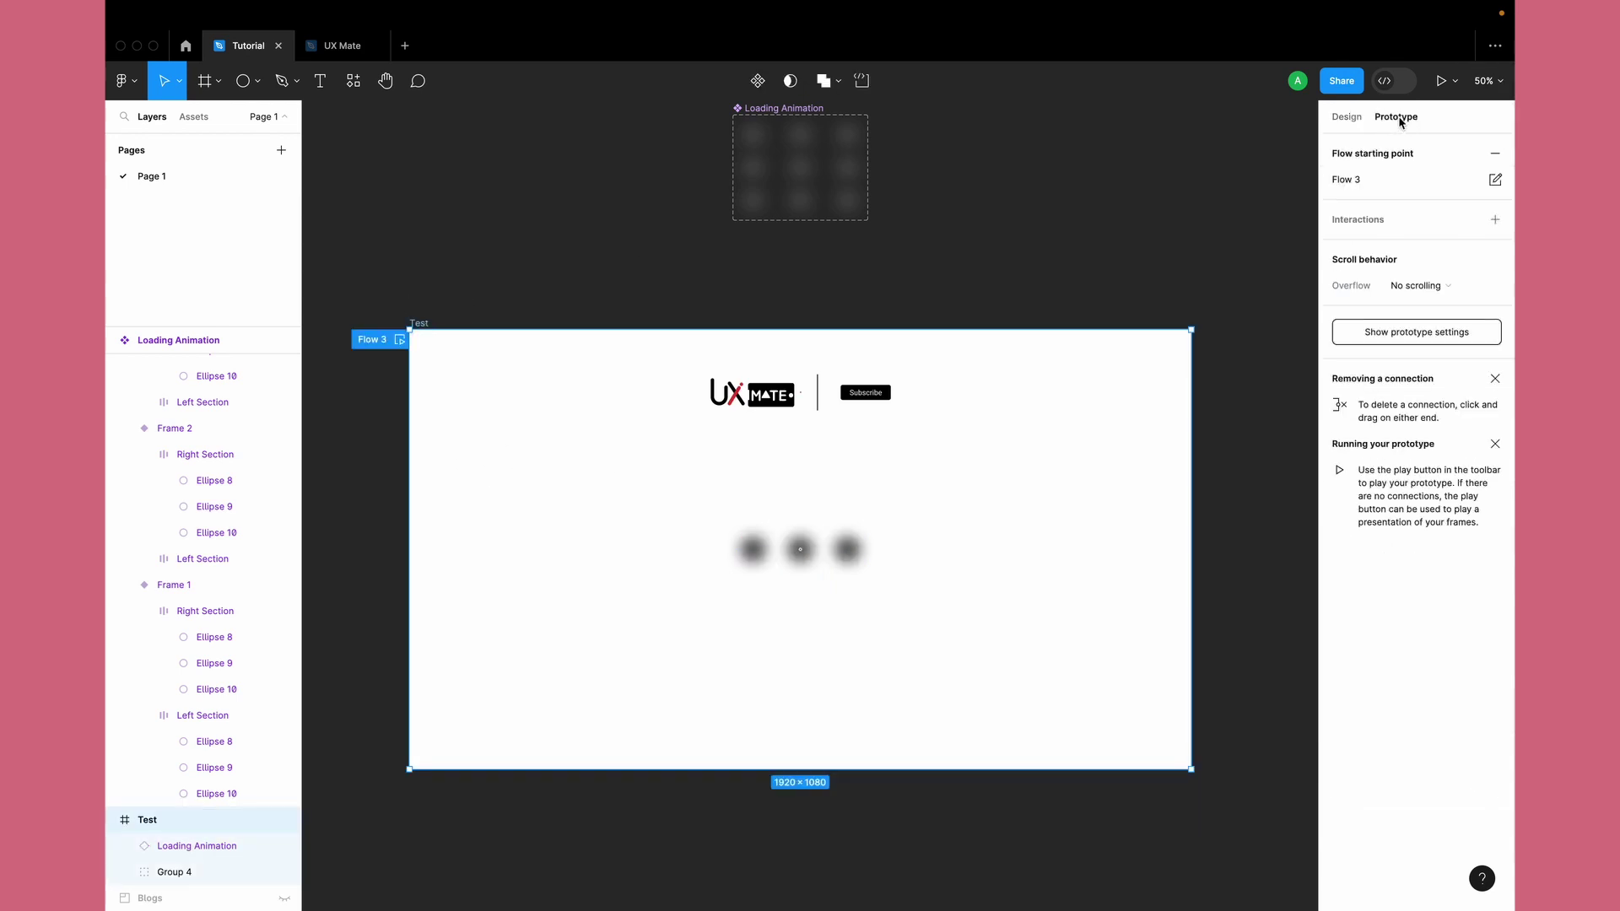
{"action": "key", "text": "shift+space"}
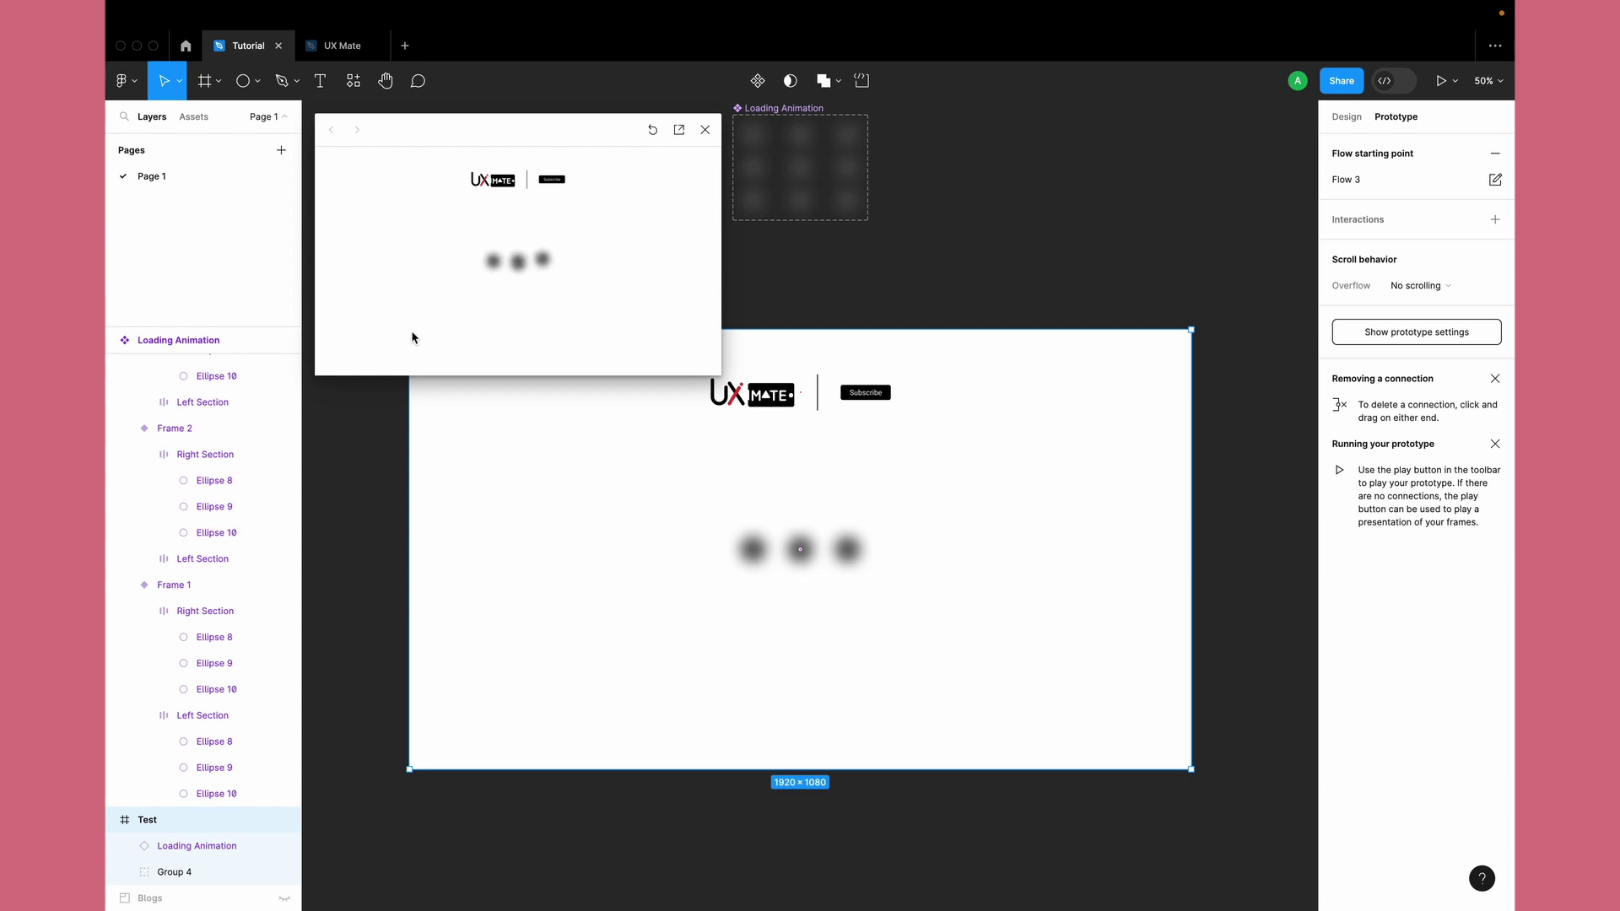
{"action": "left_click", "coordinate": [705, 129]}
{"action": "left_click", "coordinate": [633, 627]}
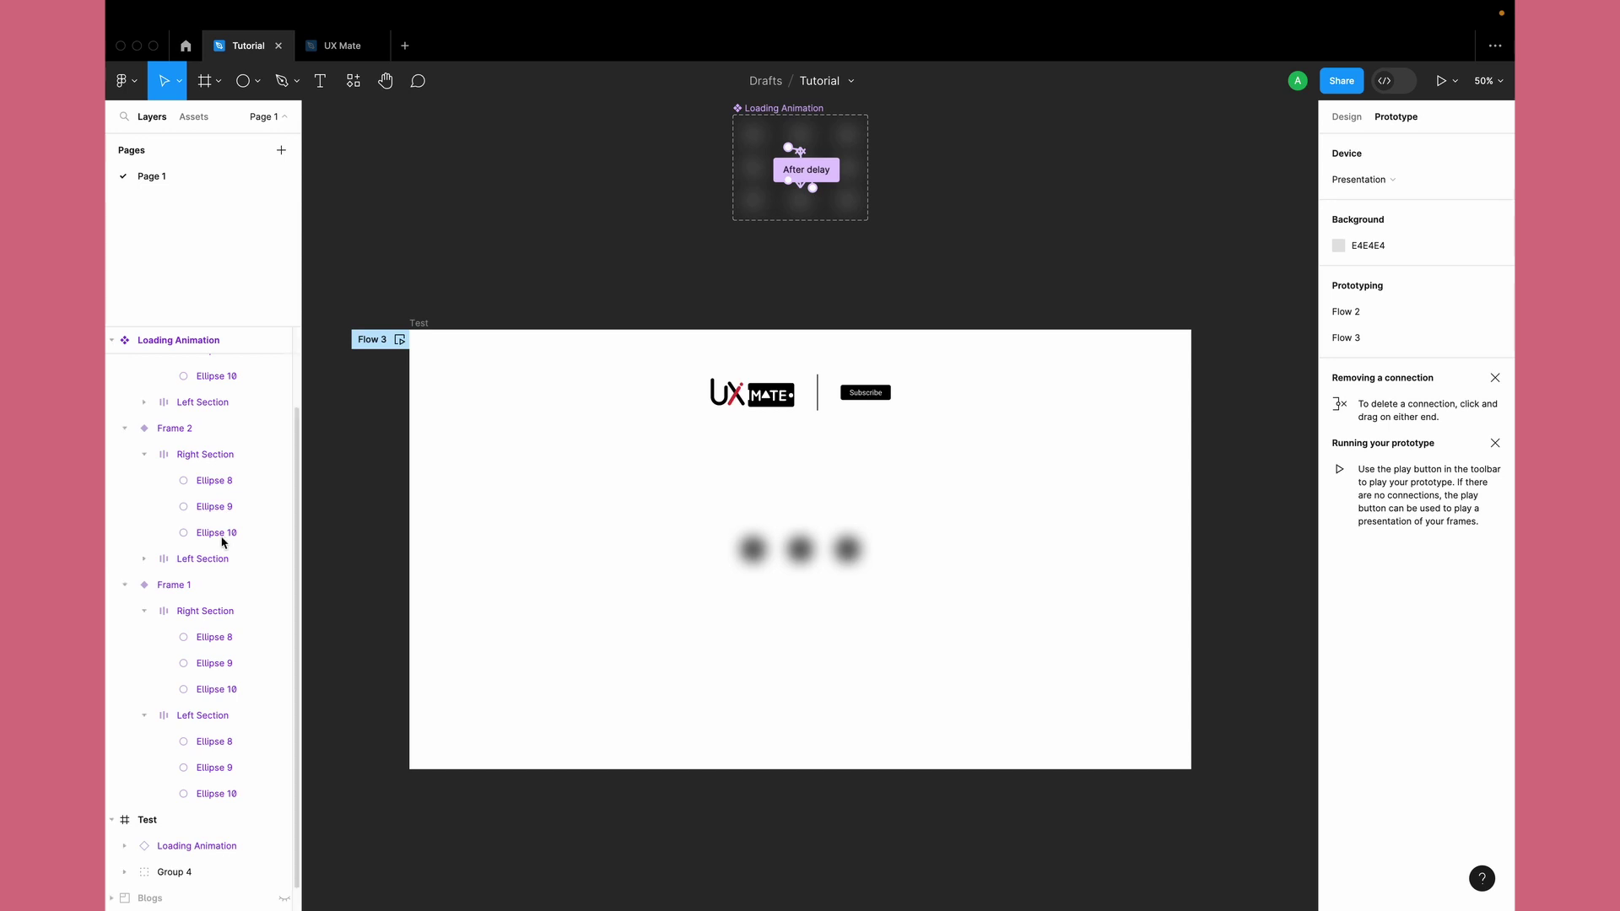
{"action": "scroll", "coordinate": [182, 554], "scroll_direction": "up", "scroll_amount": 2}
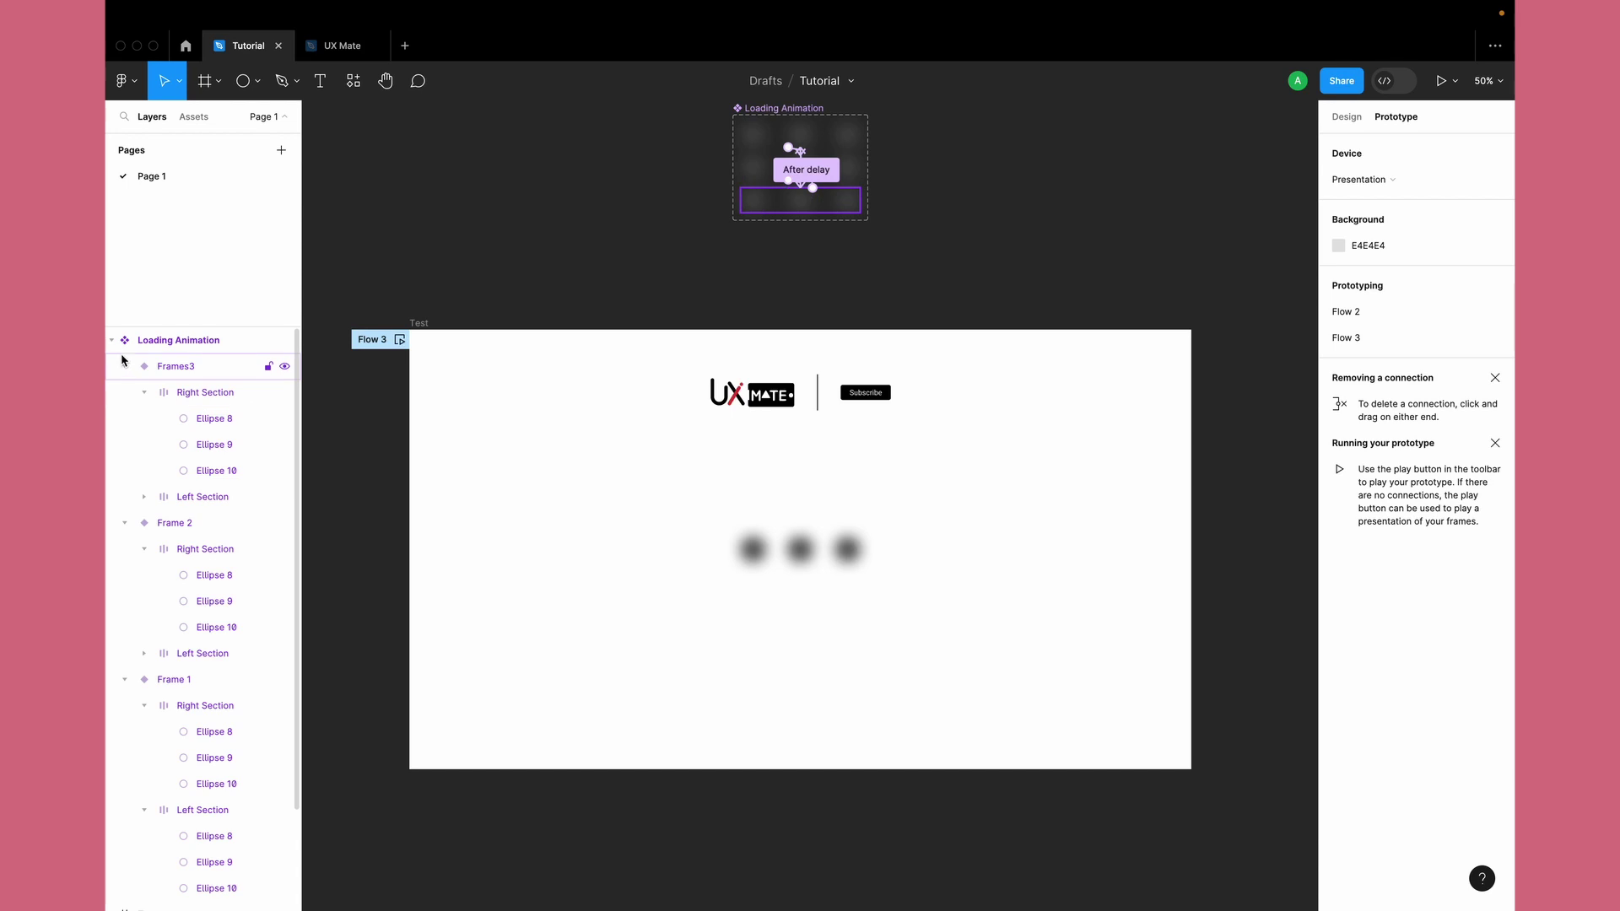
{"action": "left_click", "coordinate": [429, 335]}
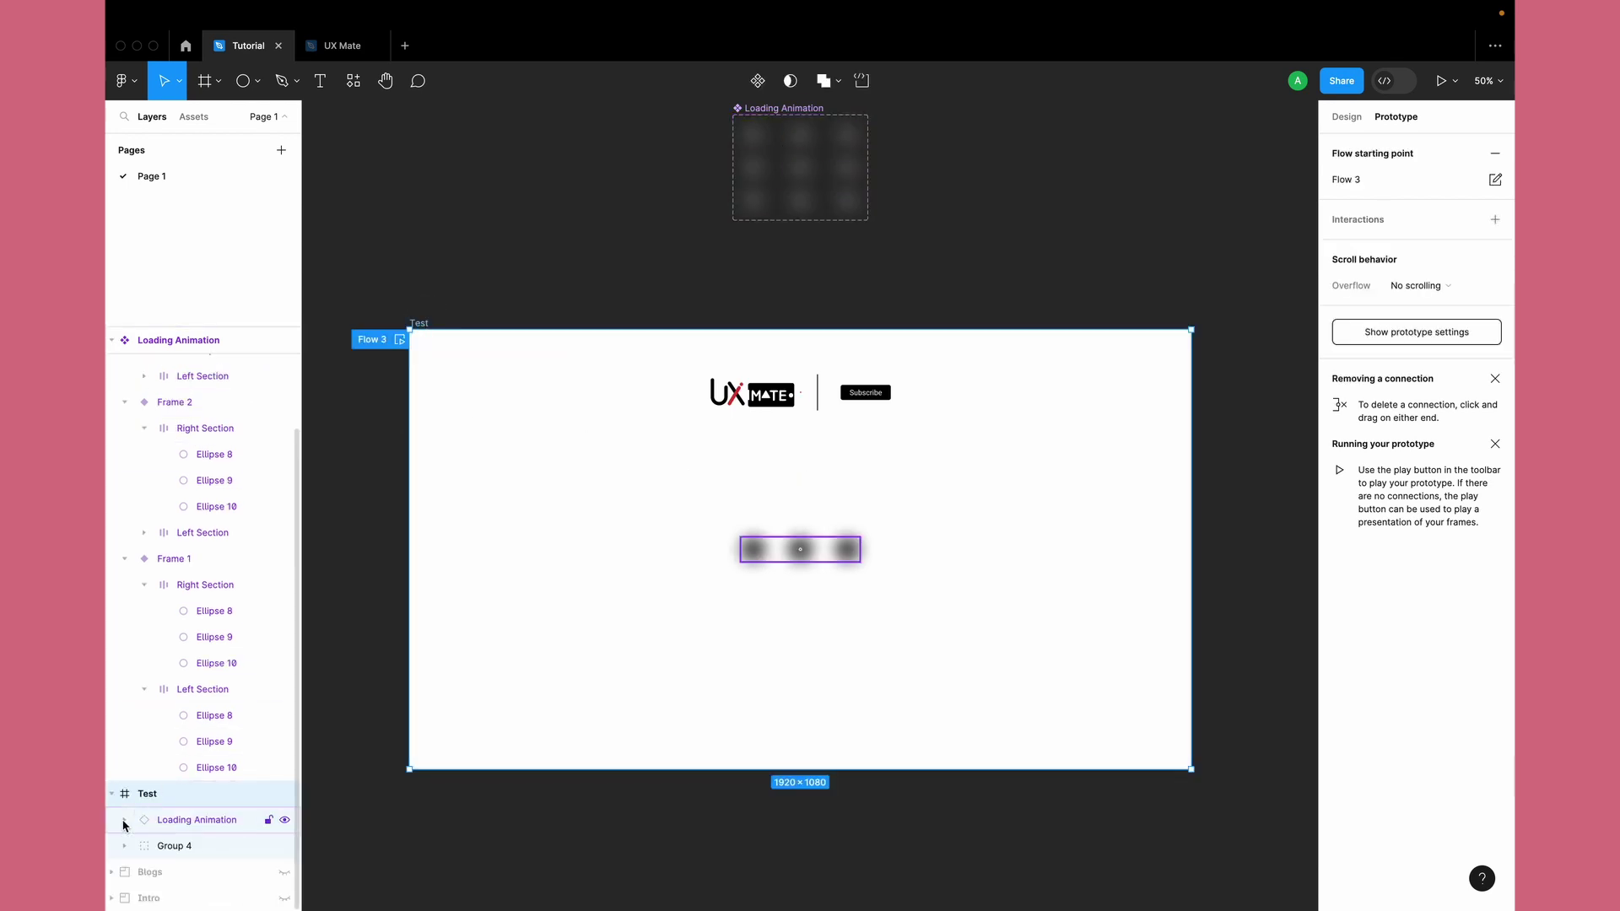
{"action": "left_click", "coordinate": [571, 624]}
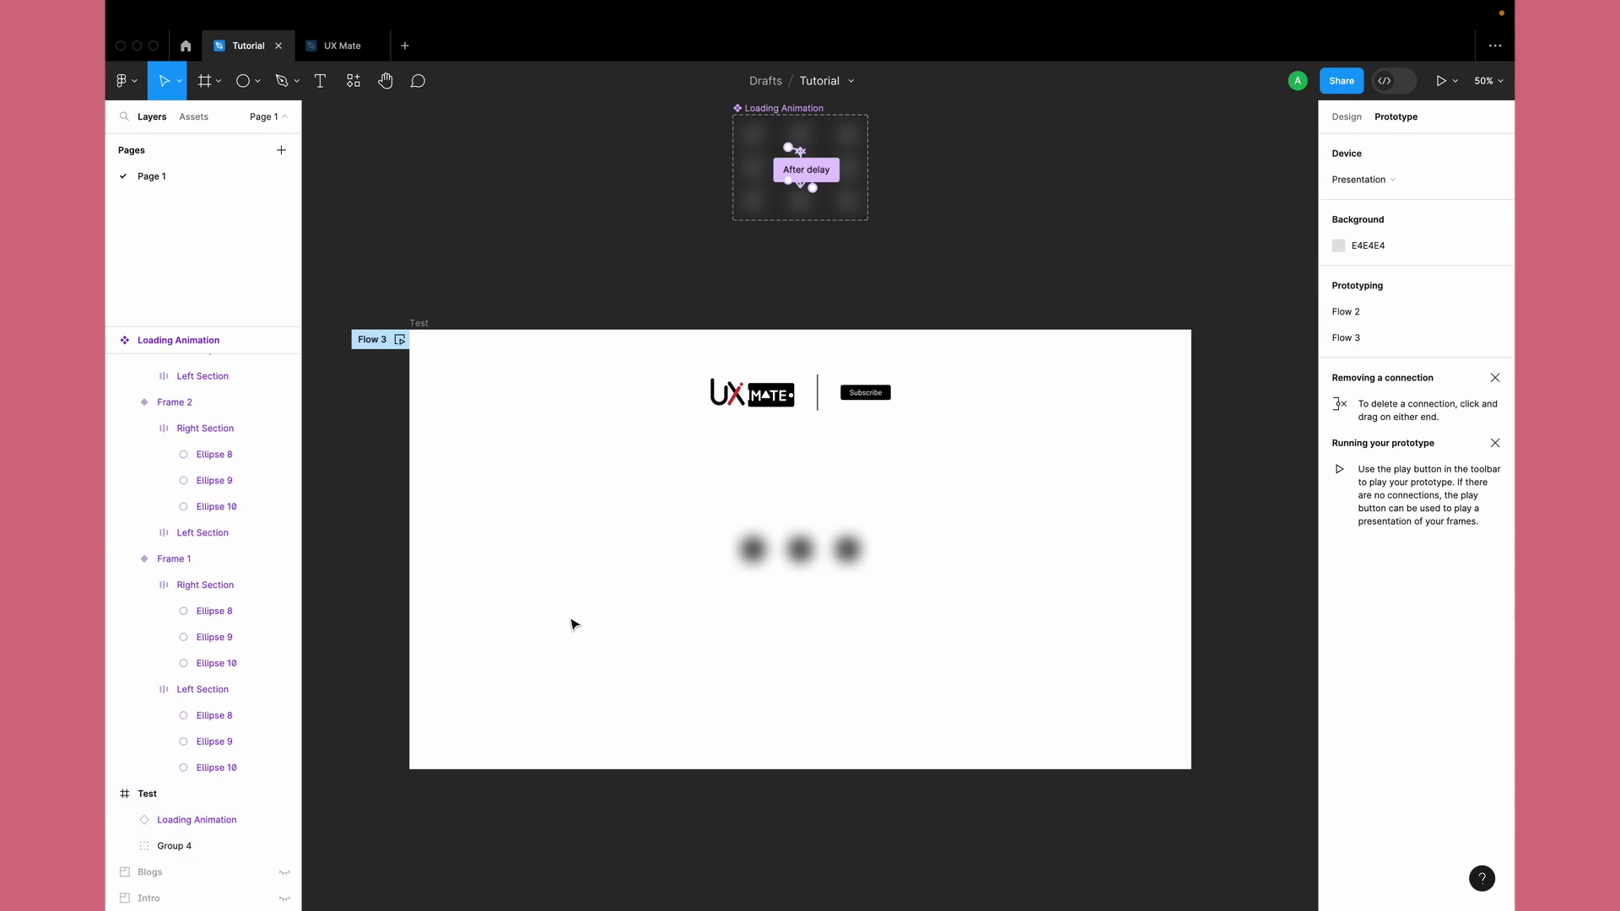
Step: Draw a full-width rectangle of about 1920 × 848 covering the Test frame from just below the logo to its lower edge
{"action": "left_click", "coordinate": [257, 81]}
{"action": "left_click", "coordinate": [251, 121]}
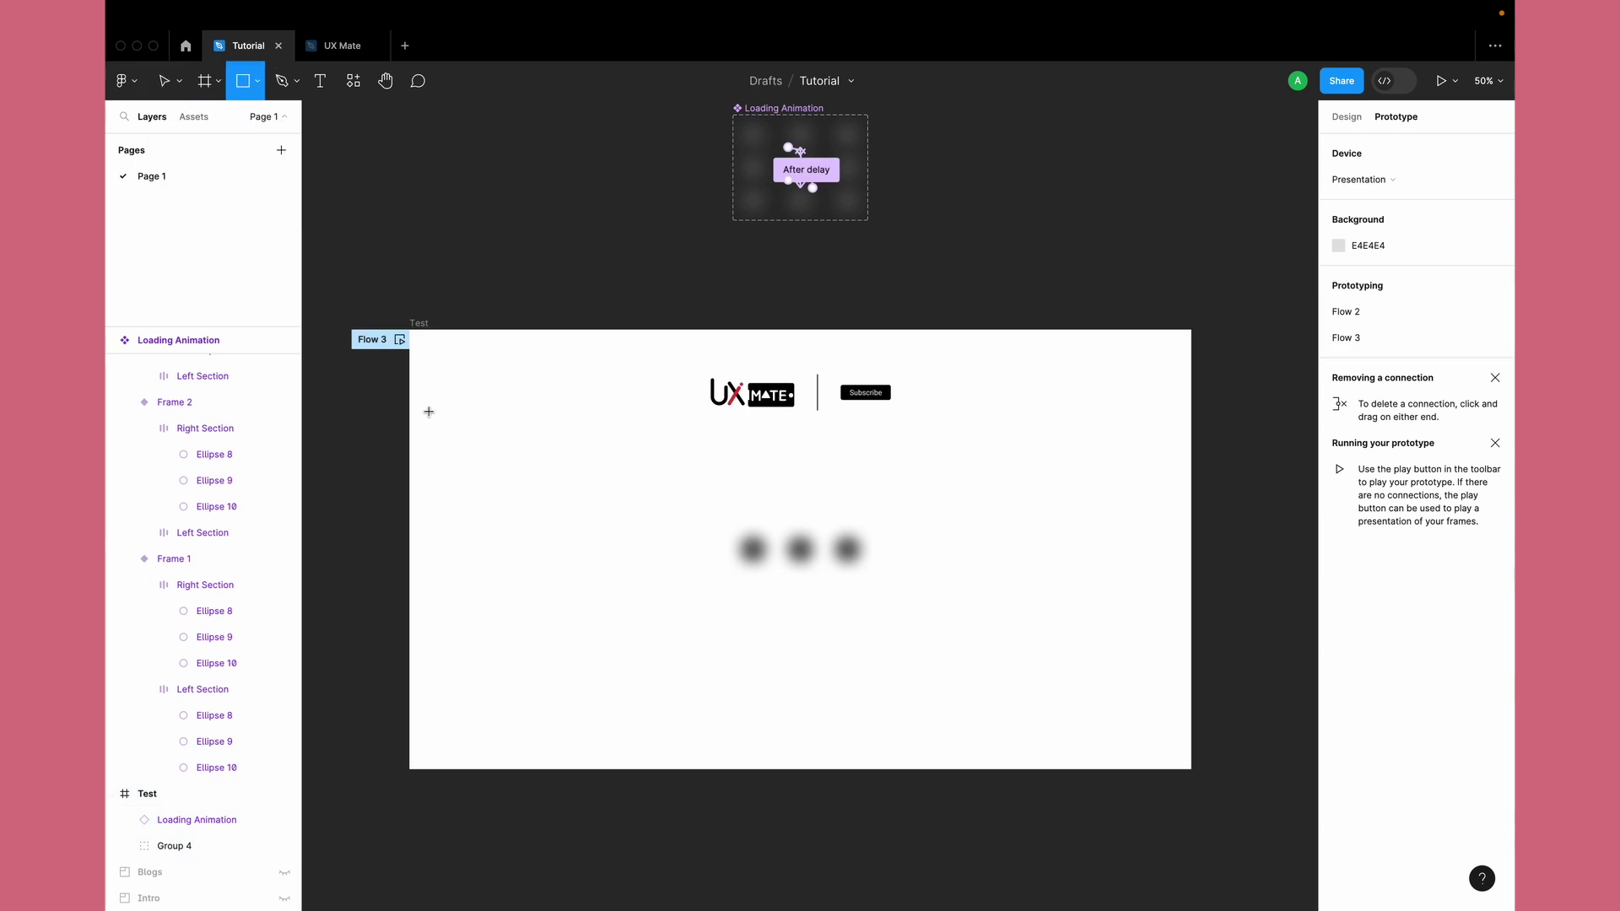
{"action": "left_click_drag", "start_coordinate": [411, 395], "coordinate": [1192, 770]}
{"action": "mouse_move", "coordinate": [820, 394]}
{"action": "left_mouse_down"}
{"action": "mouse_move", "coordinate": [821, 441]}
{"action": "mouse_move", "coordinate": [820, 424]}
{"action": "left_mouse_up"}
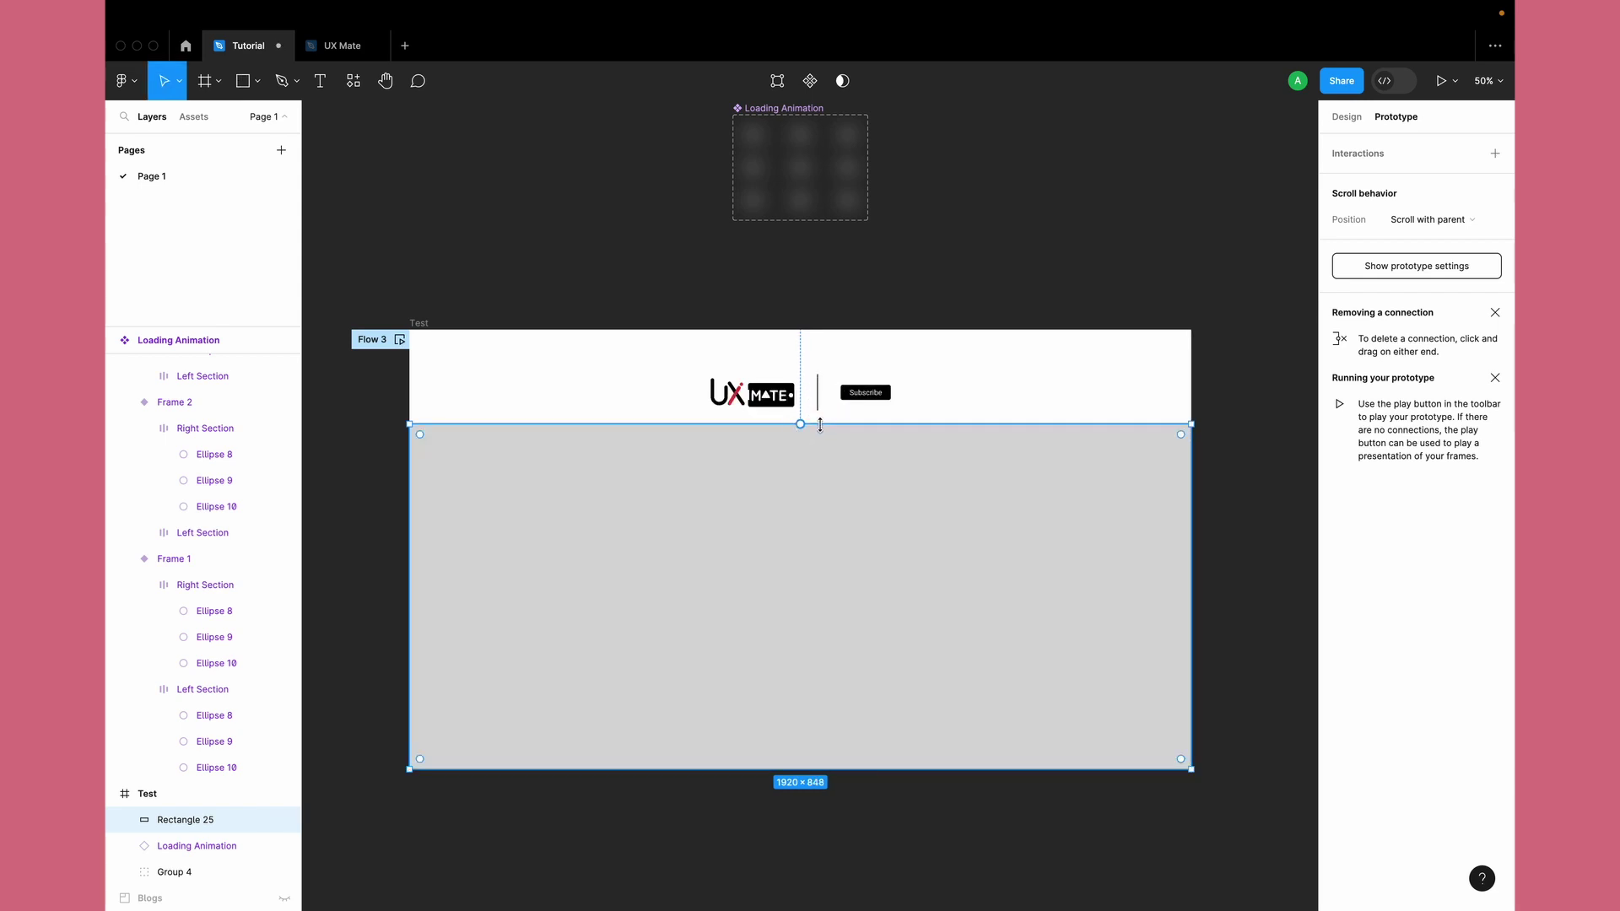
Step: Rename the new rectangle in the Test frame to Gray
{"action": "double_click", "coordinate": [186, 828]}
{"action": "type", "text": "Gray"}
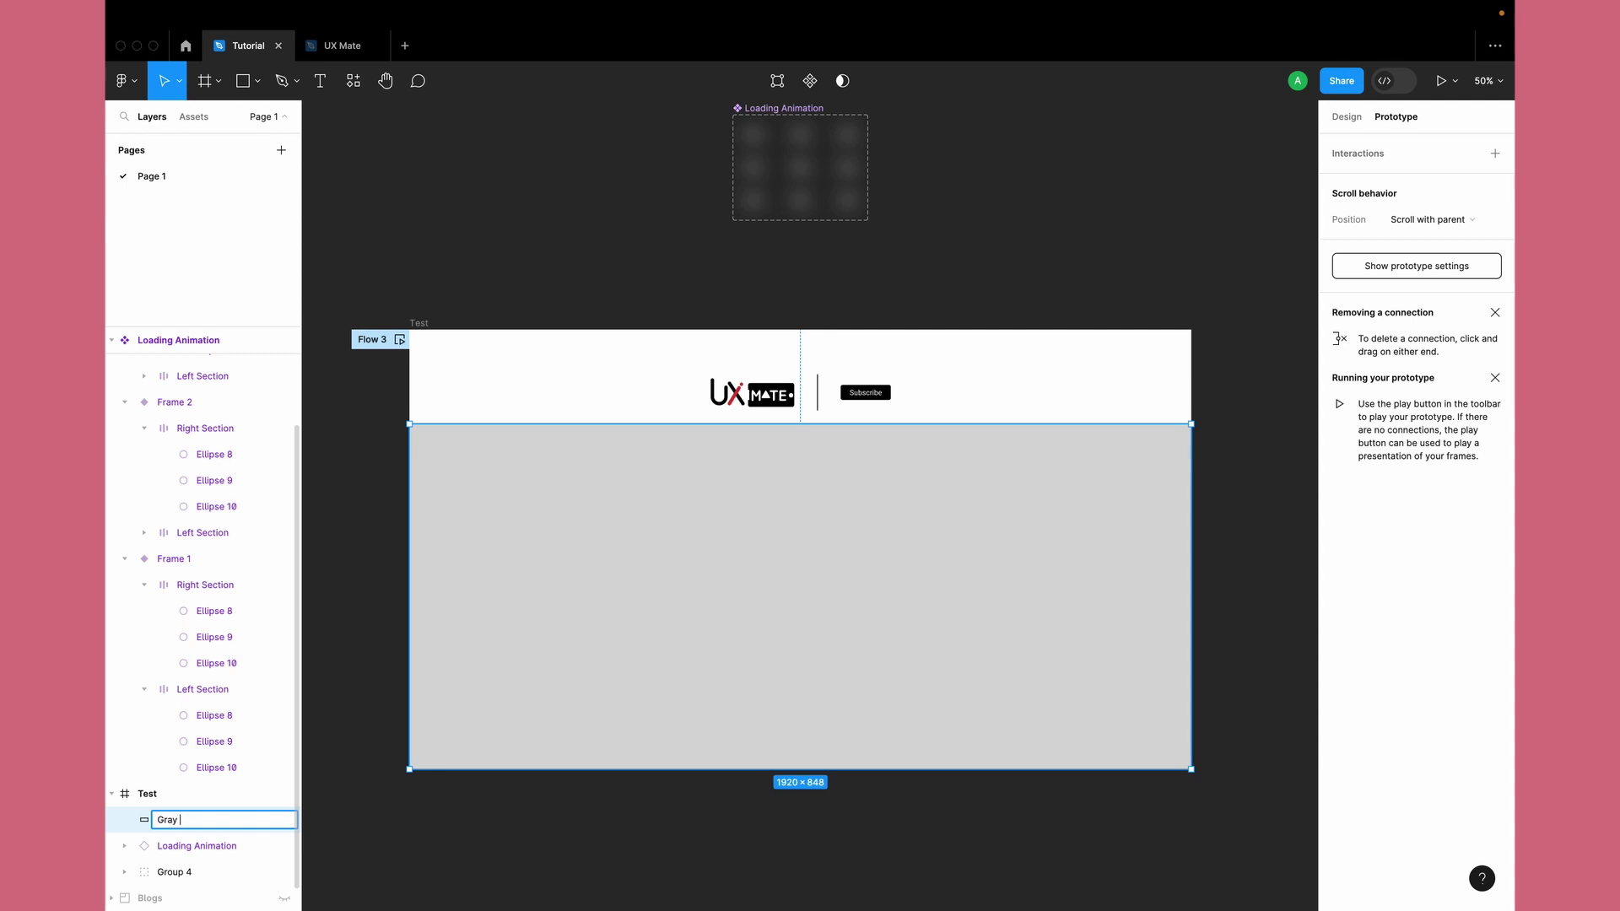
{"action": "key", "text": "Return"}
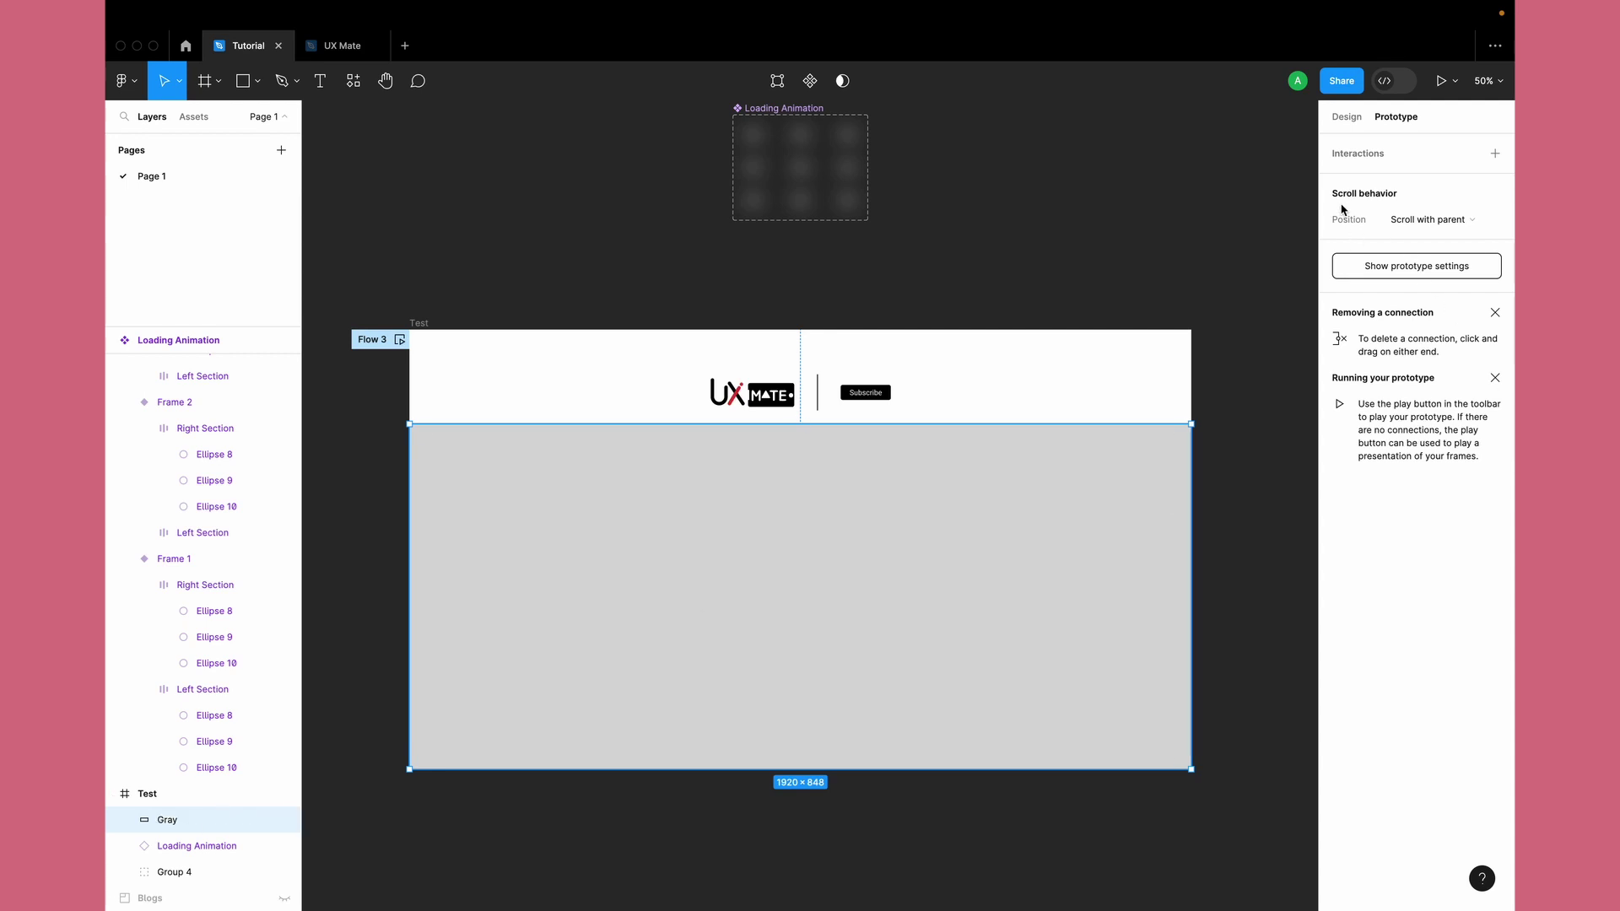
Step: Switch the Gray rectangle's fill colour model to RGB and set the colour to 128, 128, 128
{"action": "left_click", "coordinate": [1347, 117]}
{"action": "left_click", "coordinate": [1339, 475]}
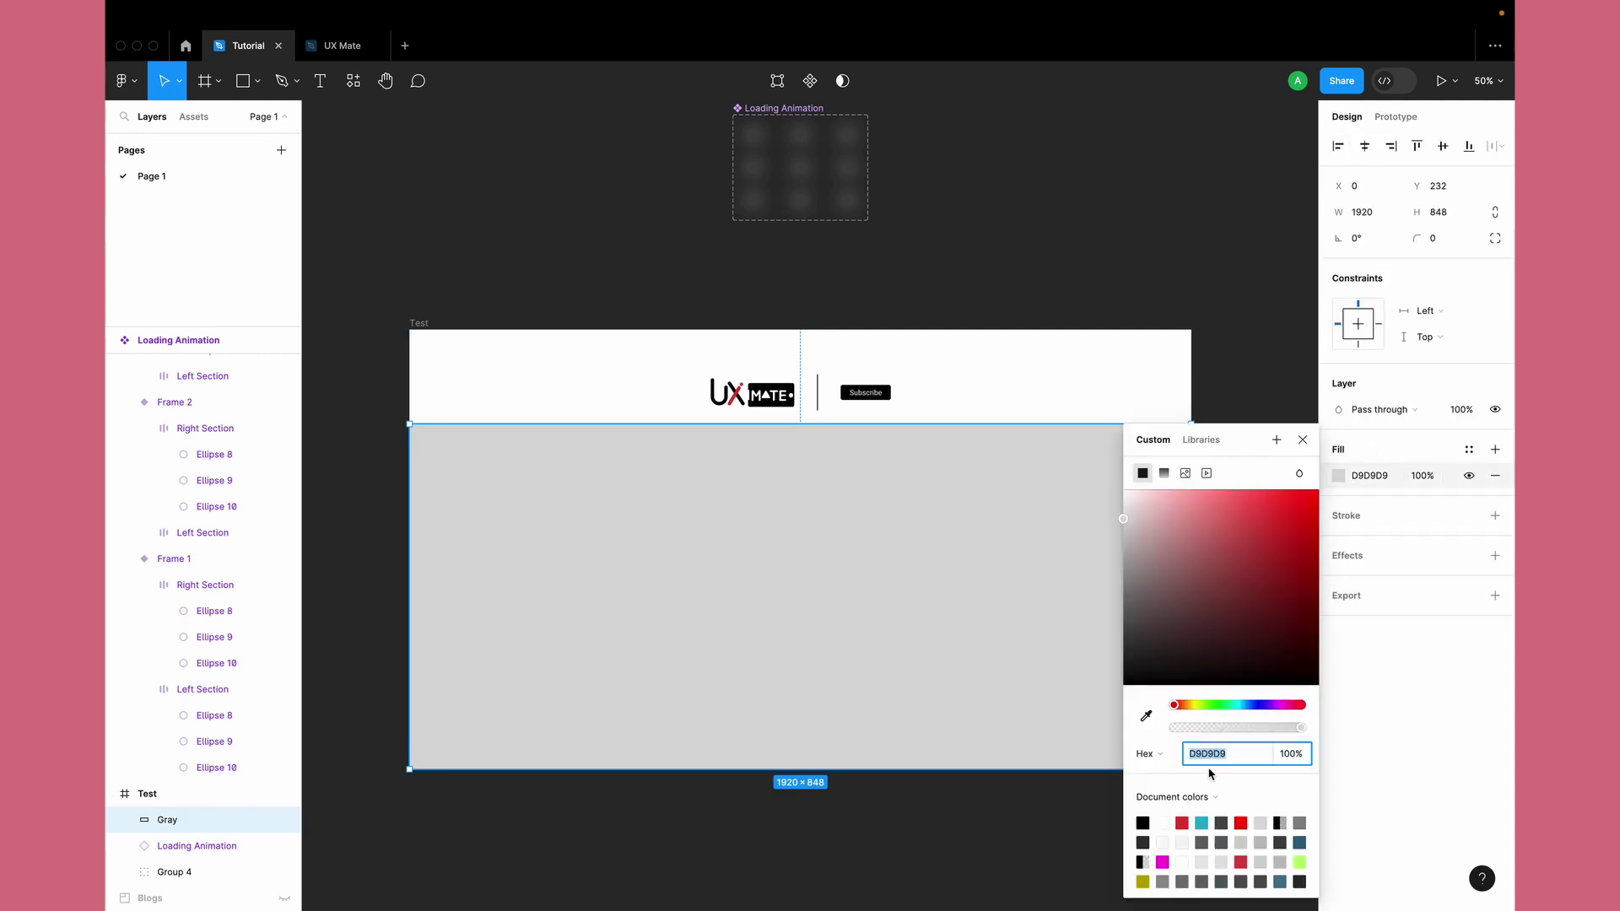
{"action": "left_click", "coordinate": [1149, 753]}
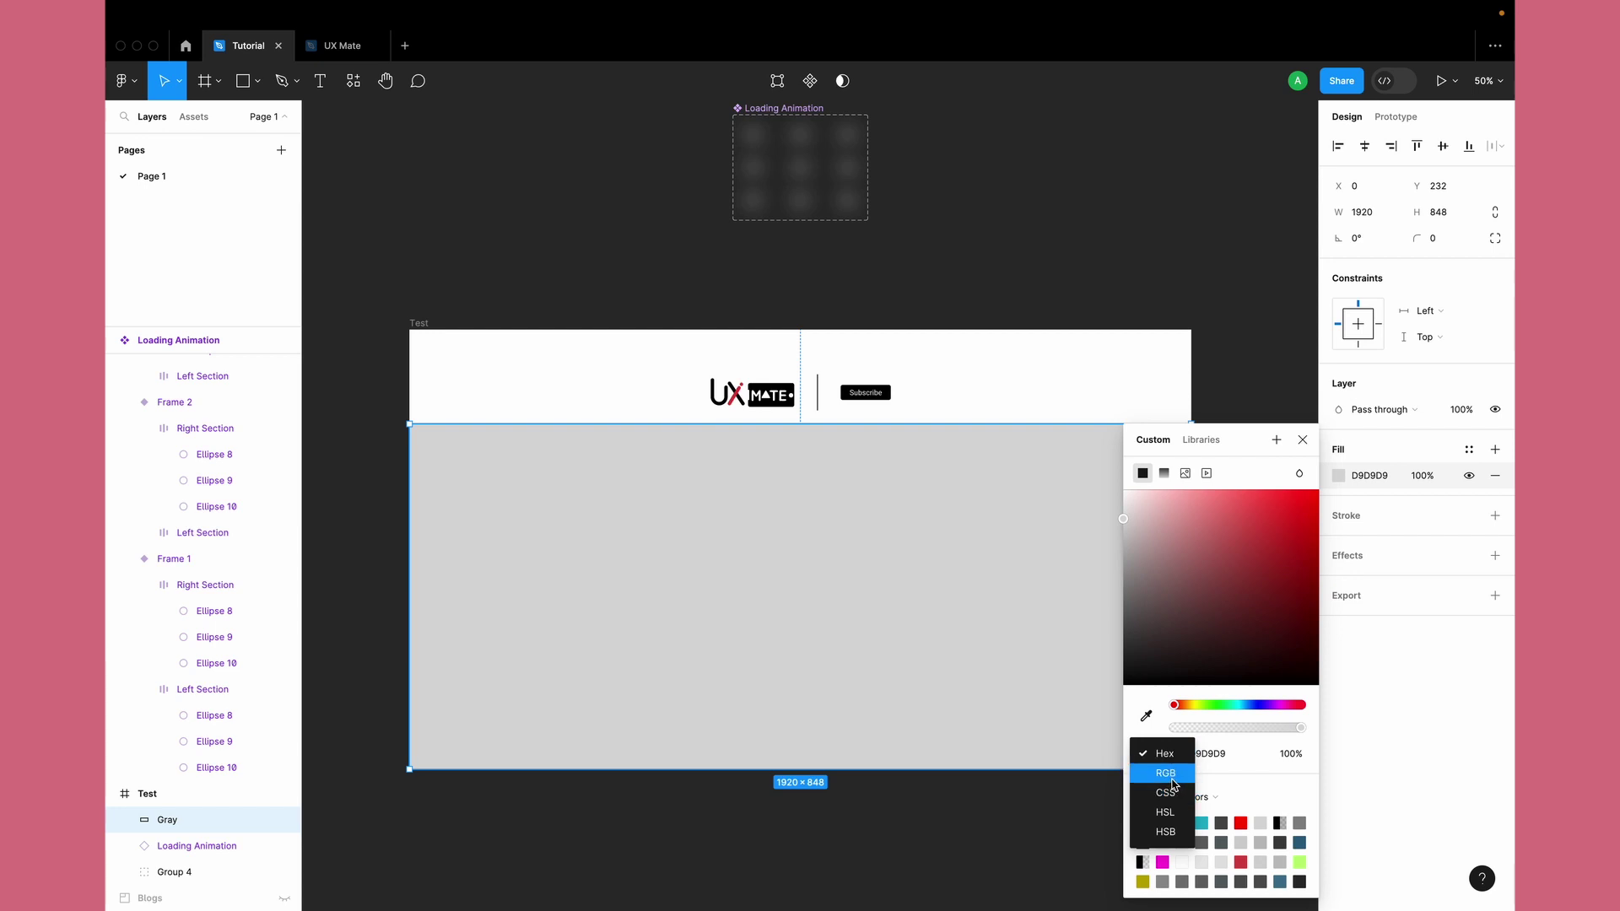
{"action": "left_click", "coordinate": [1171, 778]}
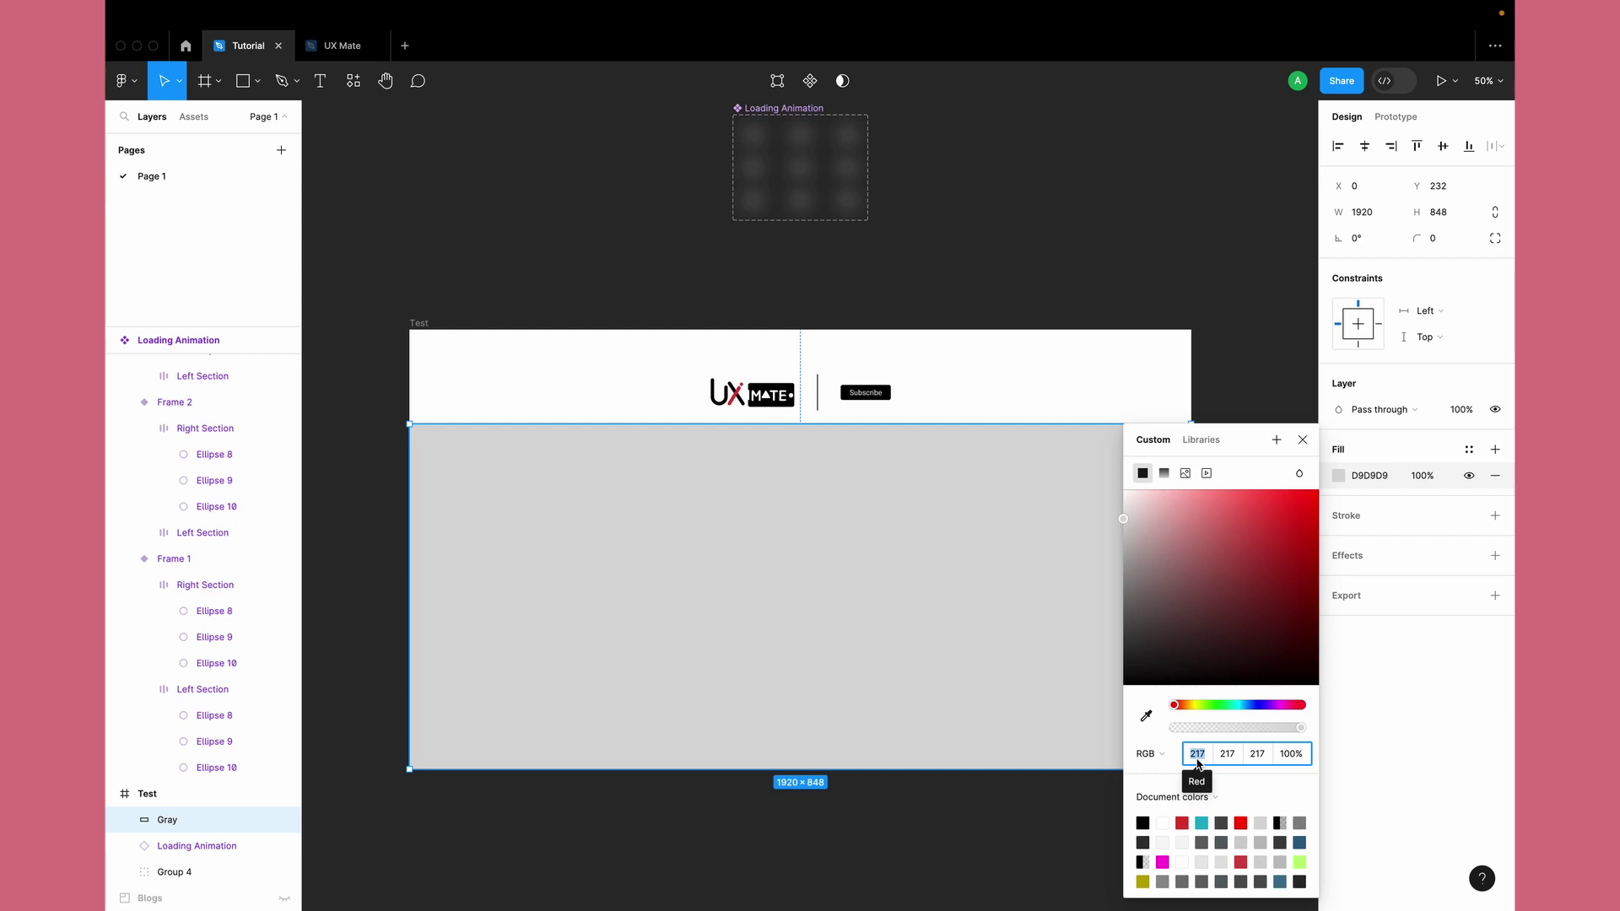
{"action": "type", "text": "128"}
{"action": "key", "text": "Tab"}
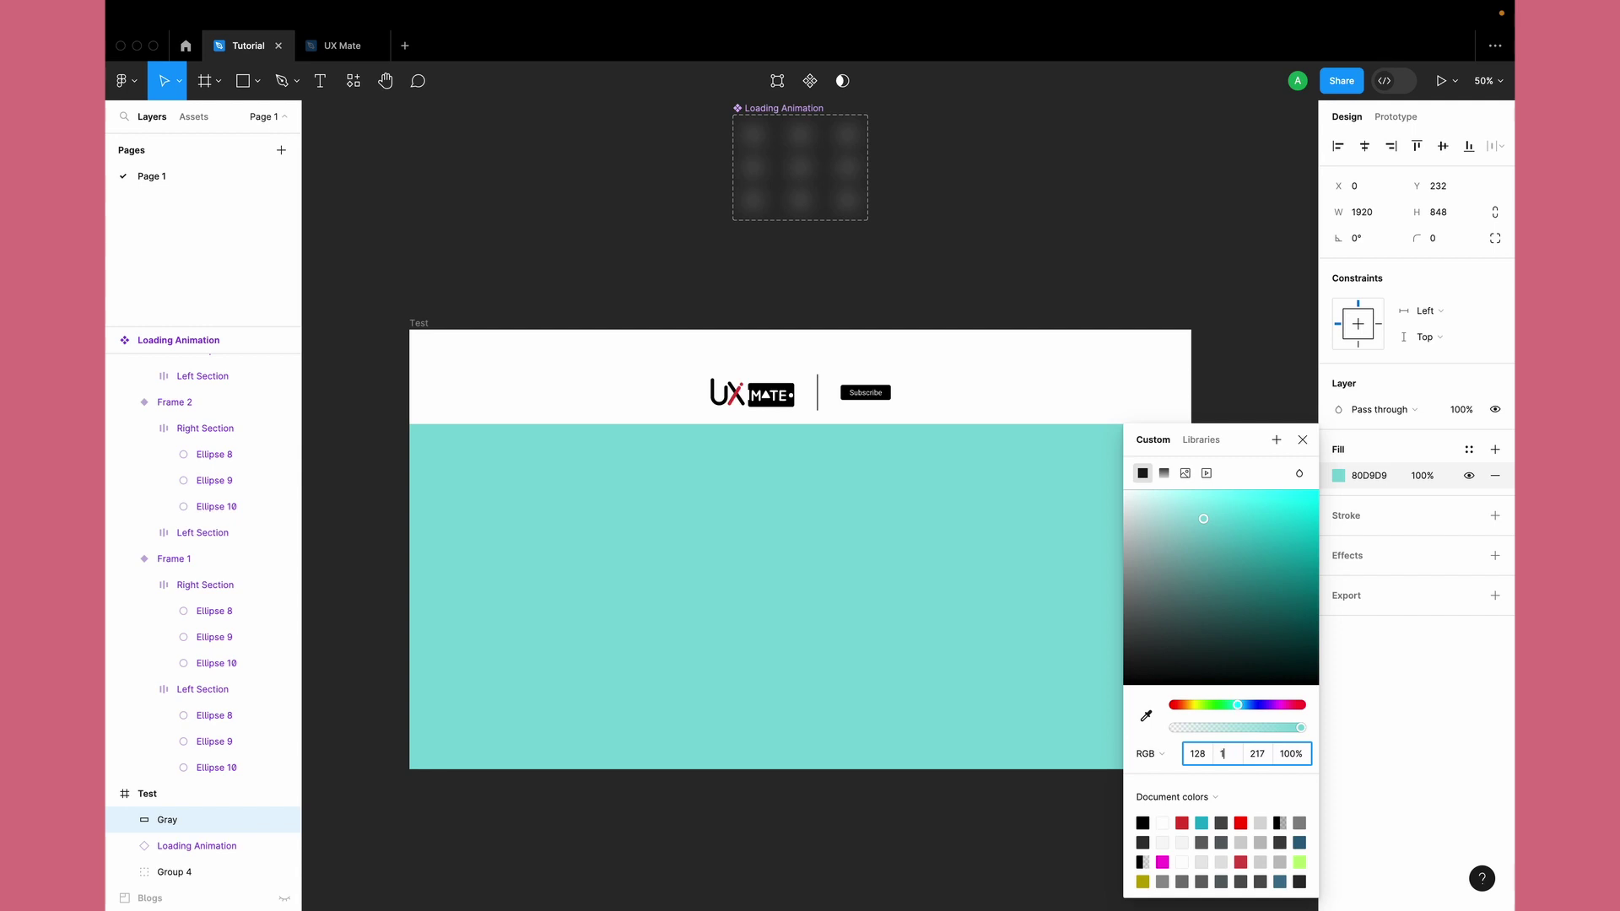
{"action": "type", "text": "128"}
{"action": "key", "text": "Tab"}
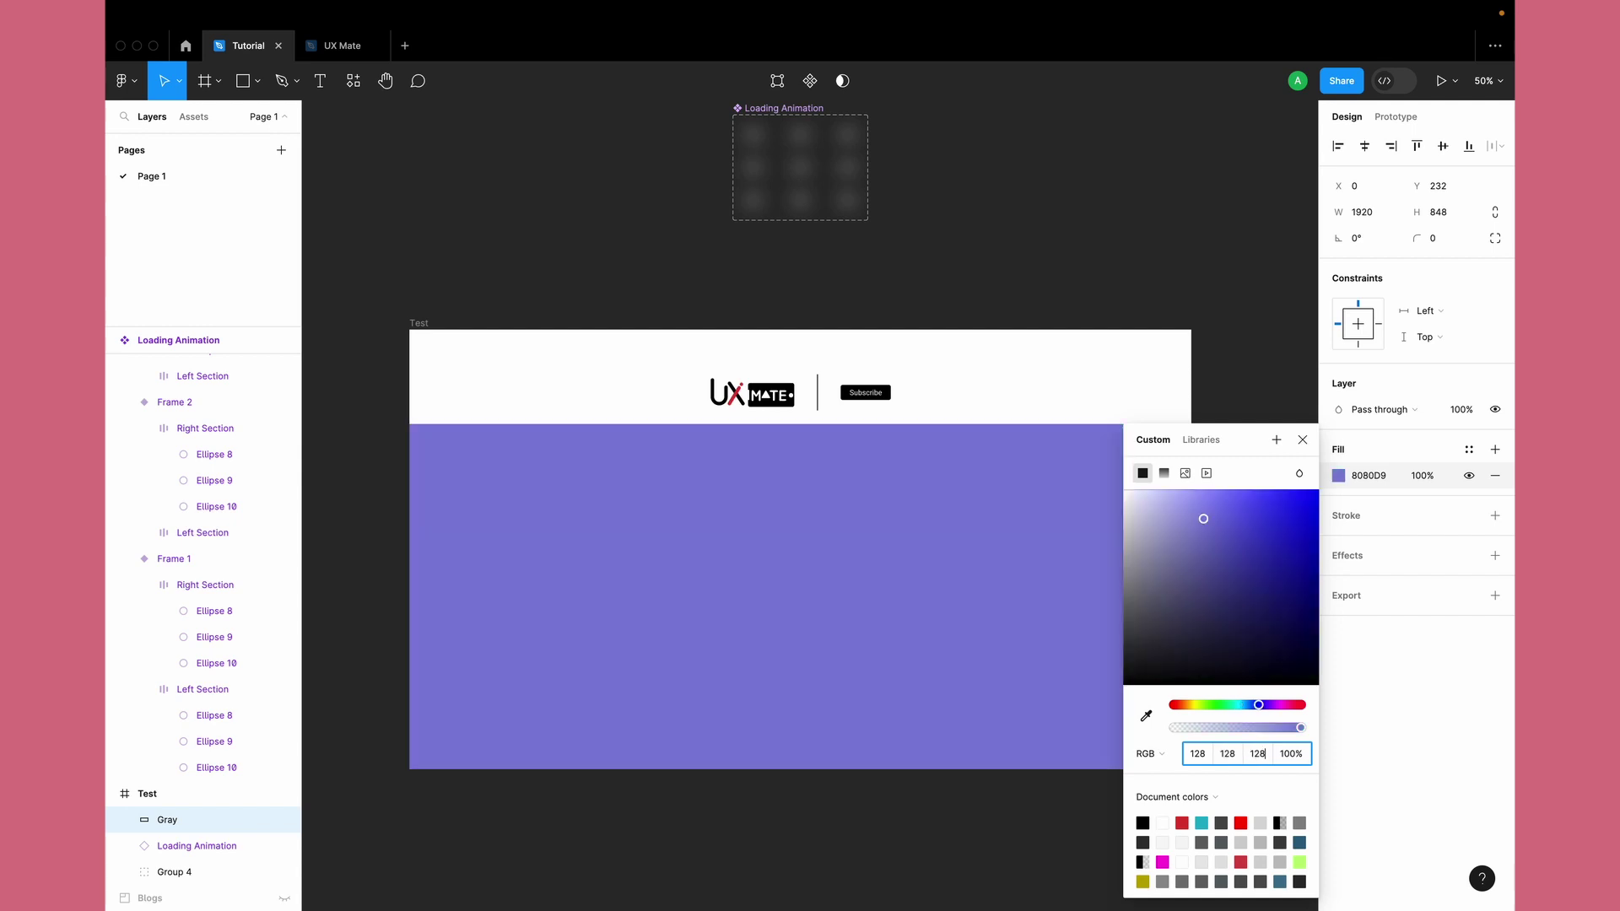
{"action": "key", "text": "Return"}
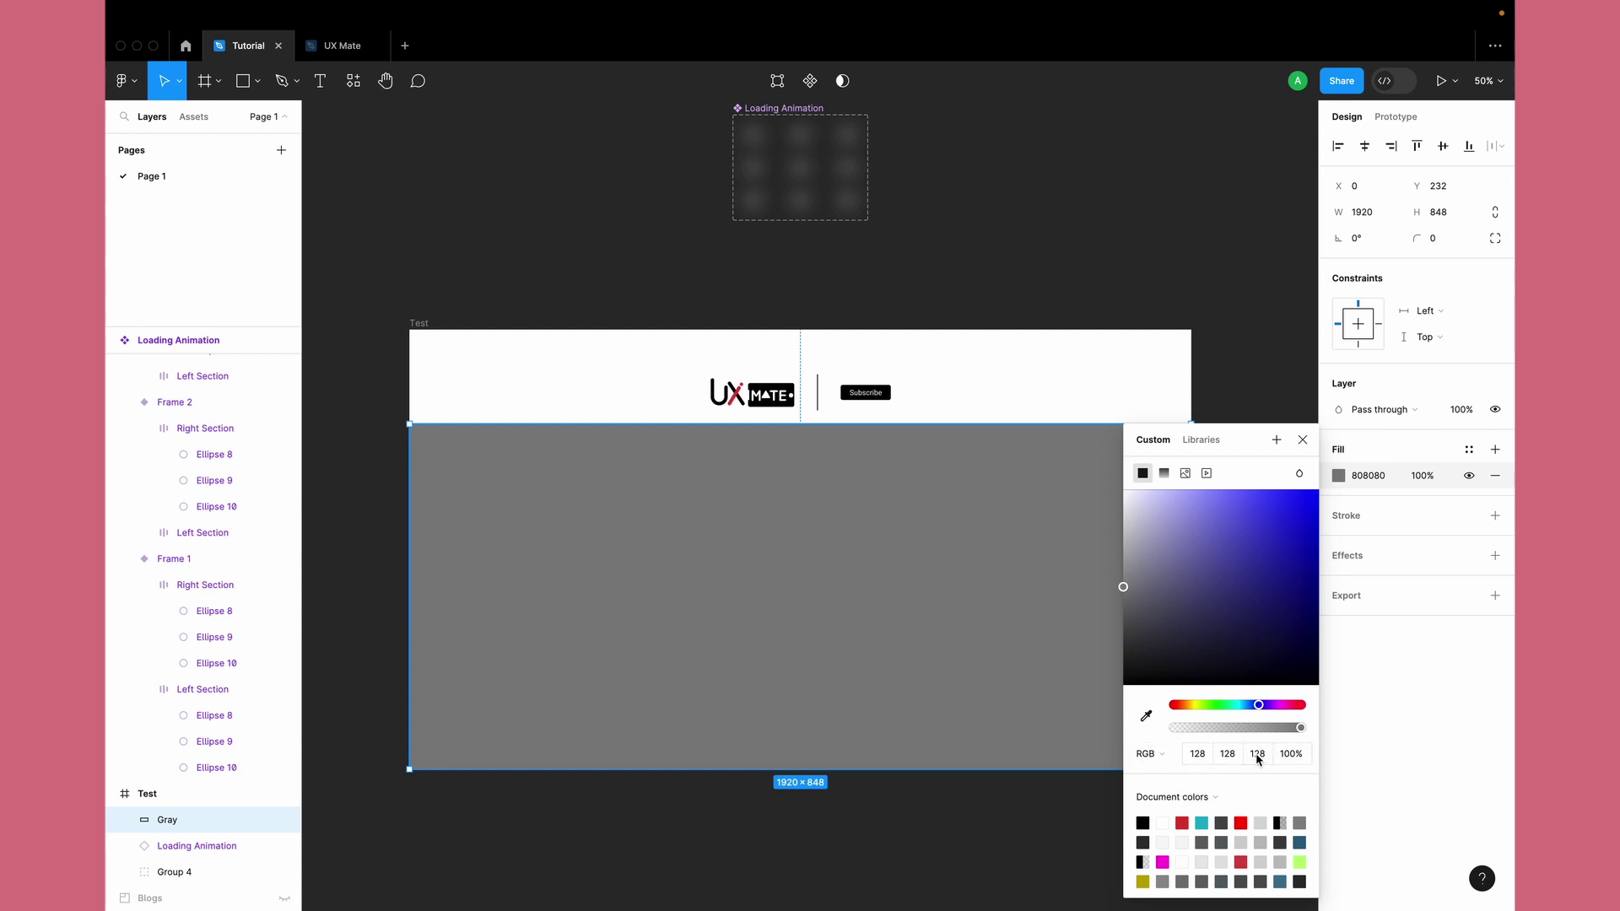
Step: Set the Gray rectangle's fill to pure blue, RGB 0, 0, 255
{"action": "left_click", "coordinate": [1197, 755]}
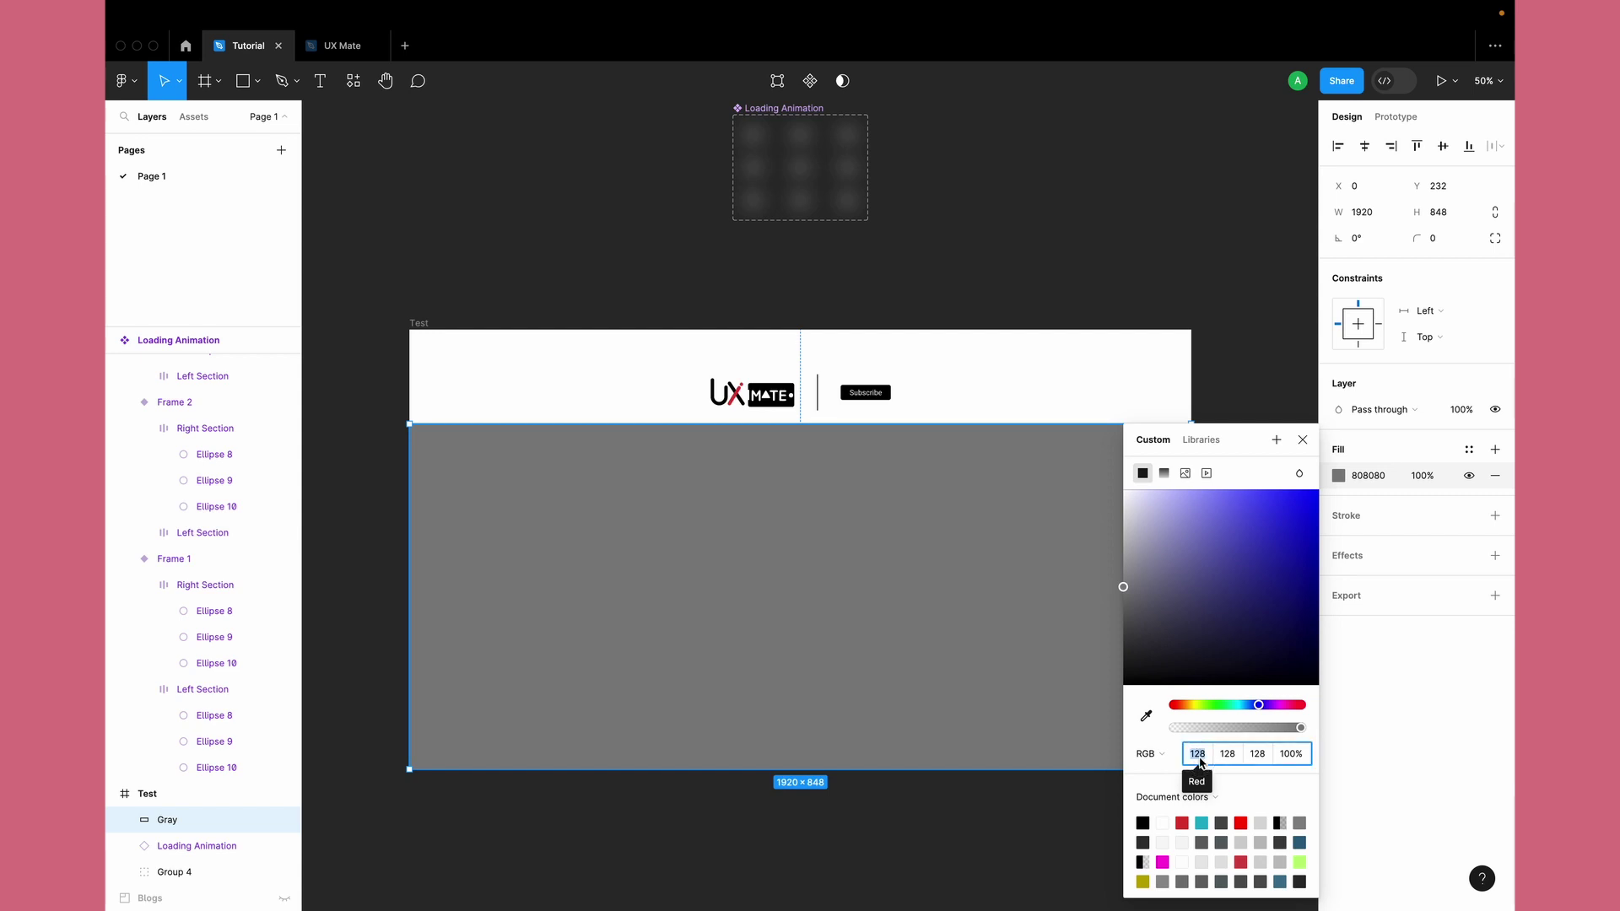
{"action": "type", "text": "0"}
{"action": "key", "text": "Tab"}
{"action": "type", "text": "0"}
{"action": "key", "text": "Tab"}
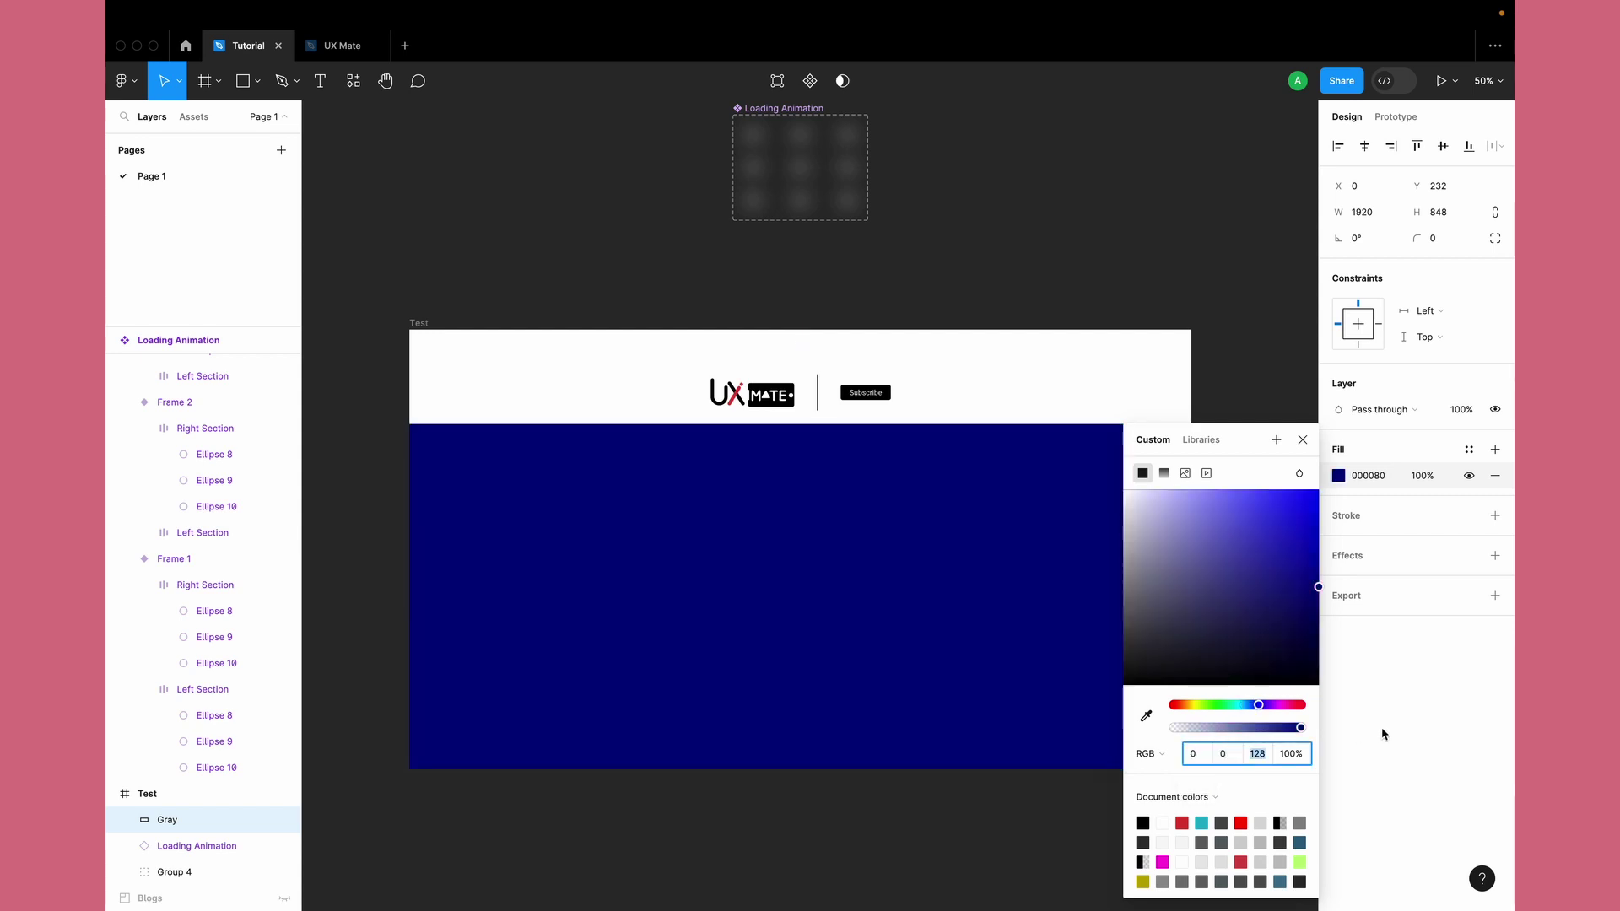
{"action": "type", "text": "2"}
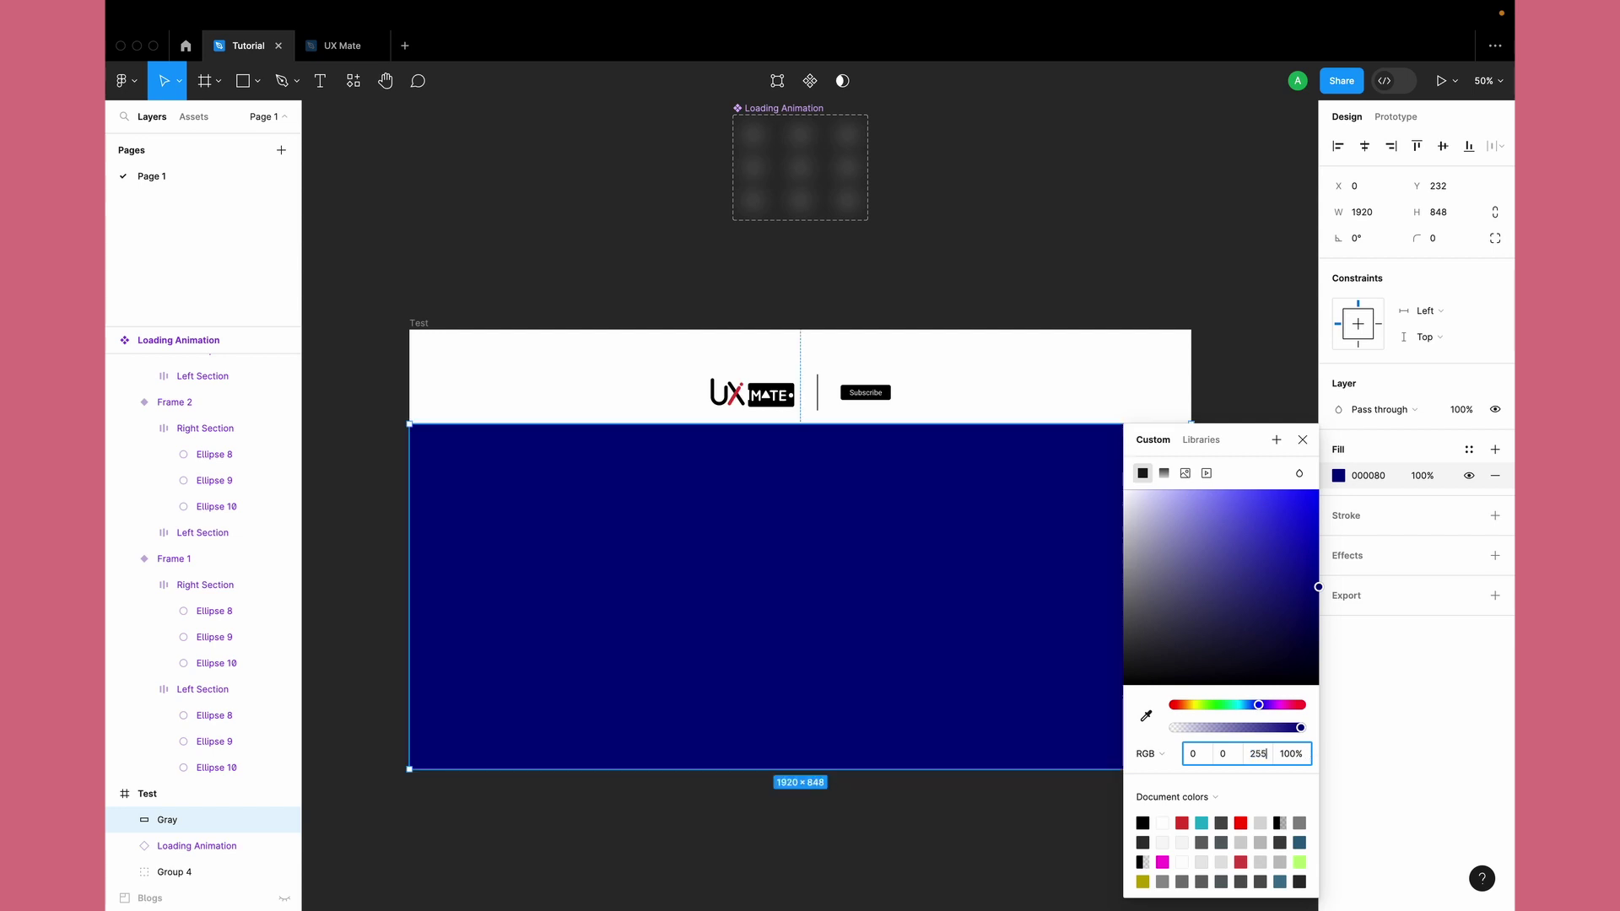
{"action": "type", "text": "55"}
{"action": "key", "text": "Return"}
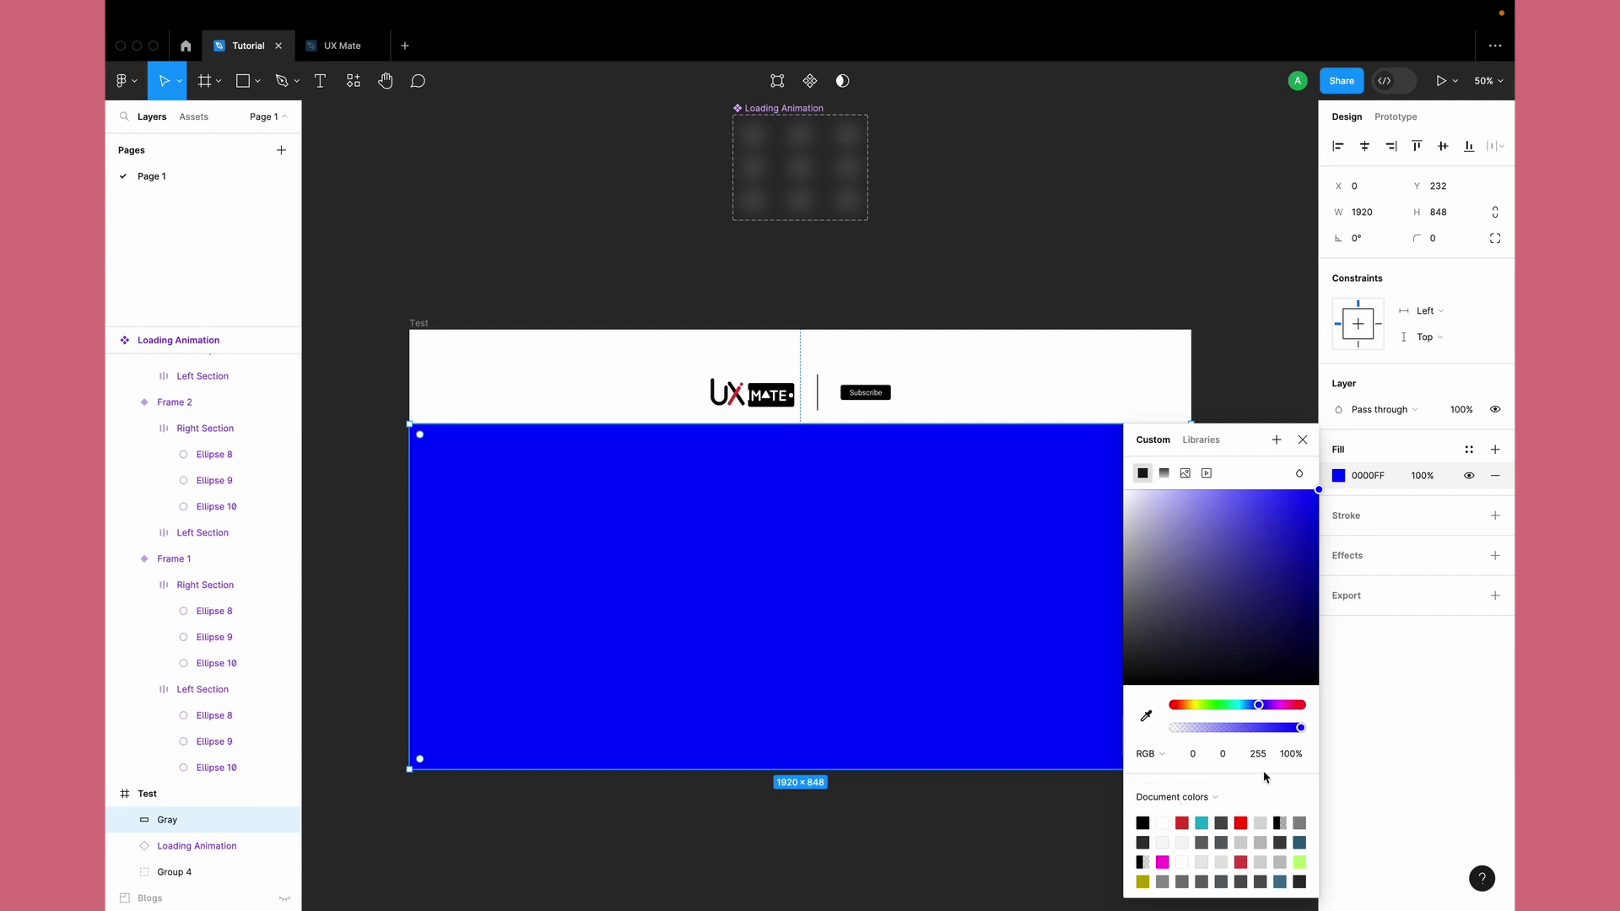
Step: Set the Gray rectangle's fill to pure red, RGB 255, 0, 0
{"action": "left_click", "coordinate": [1199, 763]}
{"action": "type", "text": "255"}
{"action": "key", "text": "Tab"}
{"action": "key", "text": "Tab"}
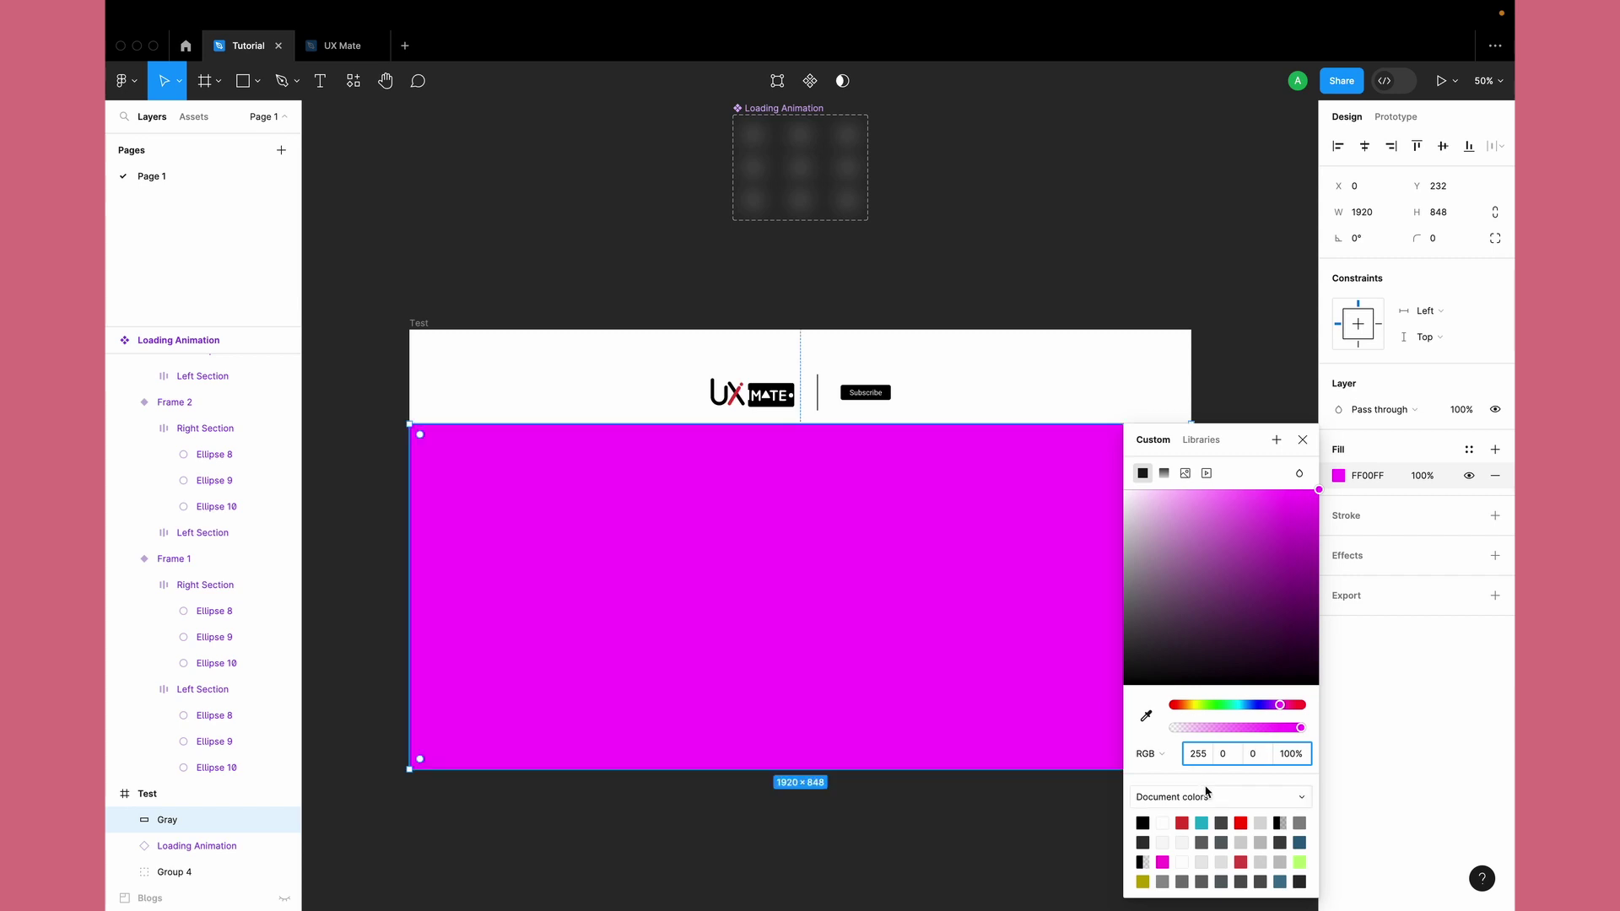
{"action": "key", "text": "Return"}
Step: Set the Gray rectangle's fill to black, RGB 0, 0, 0
{"action": "left_click", "coordinate": [1209, 757]}
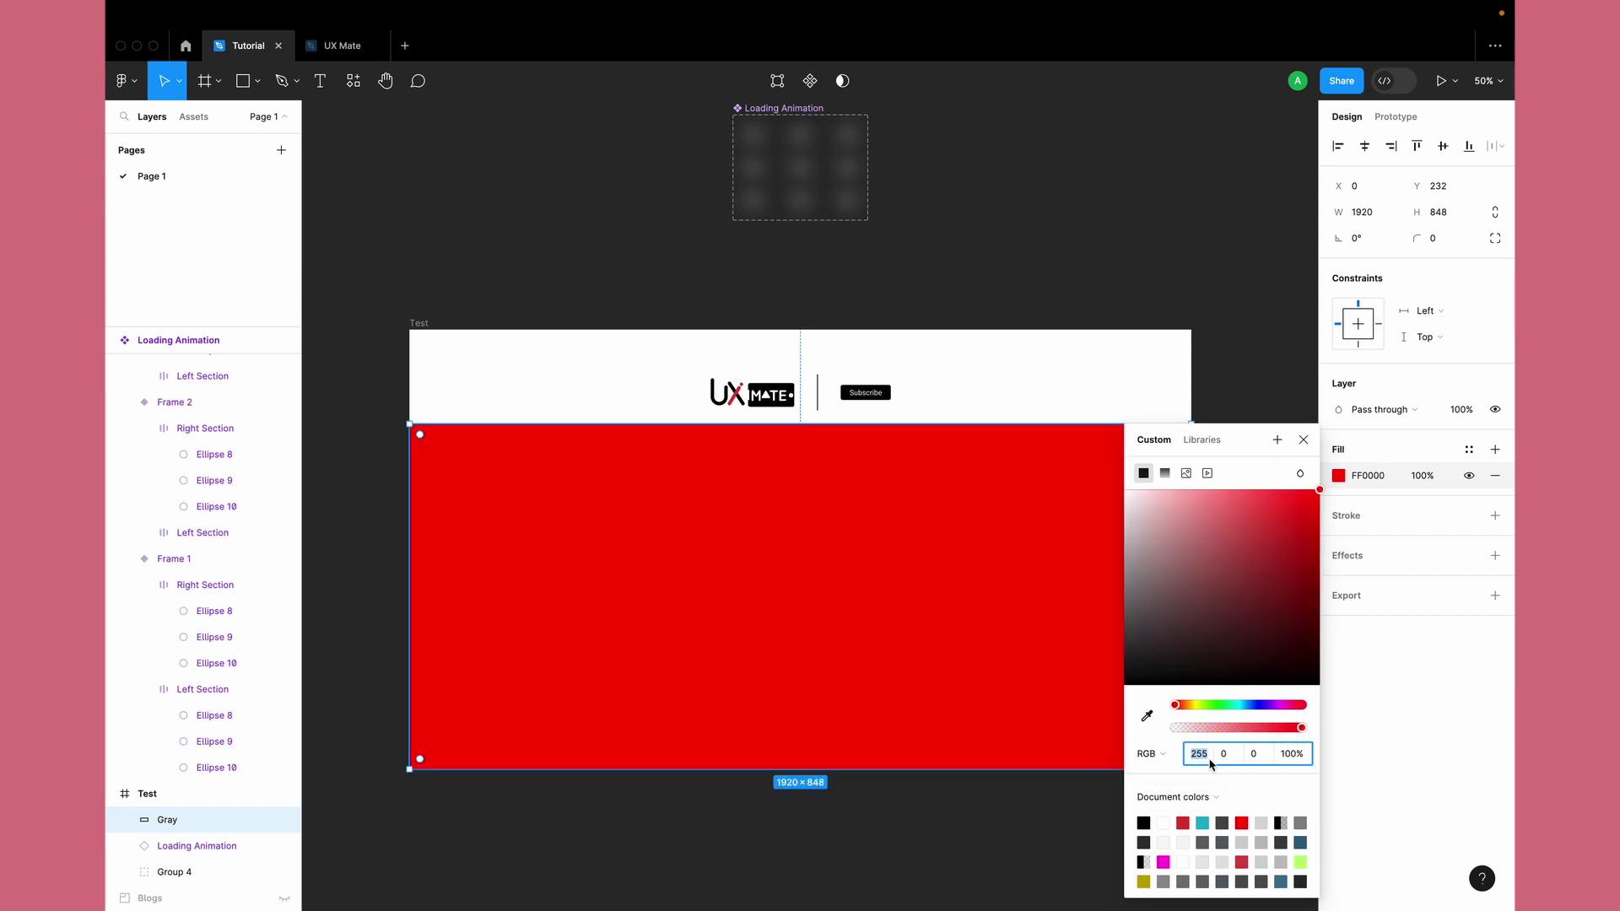
{"action": "type", "text": "0"}
{"action": "key", "text": "Return"}
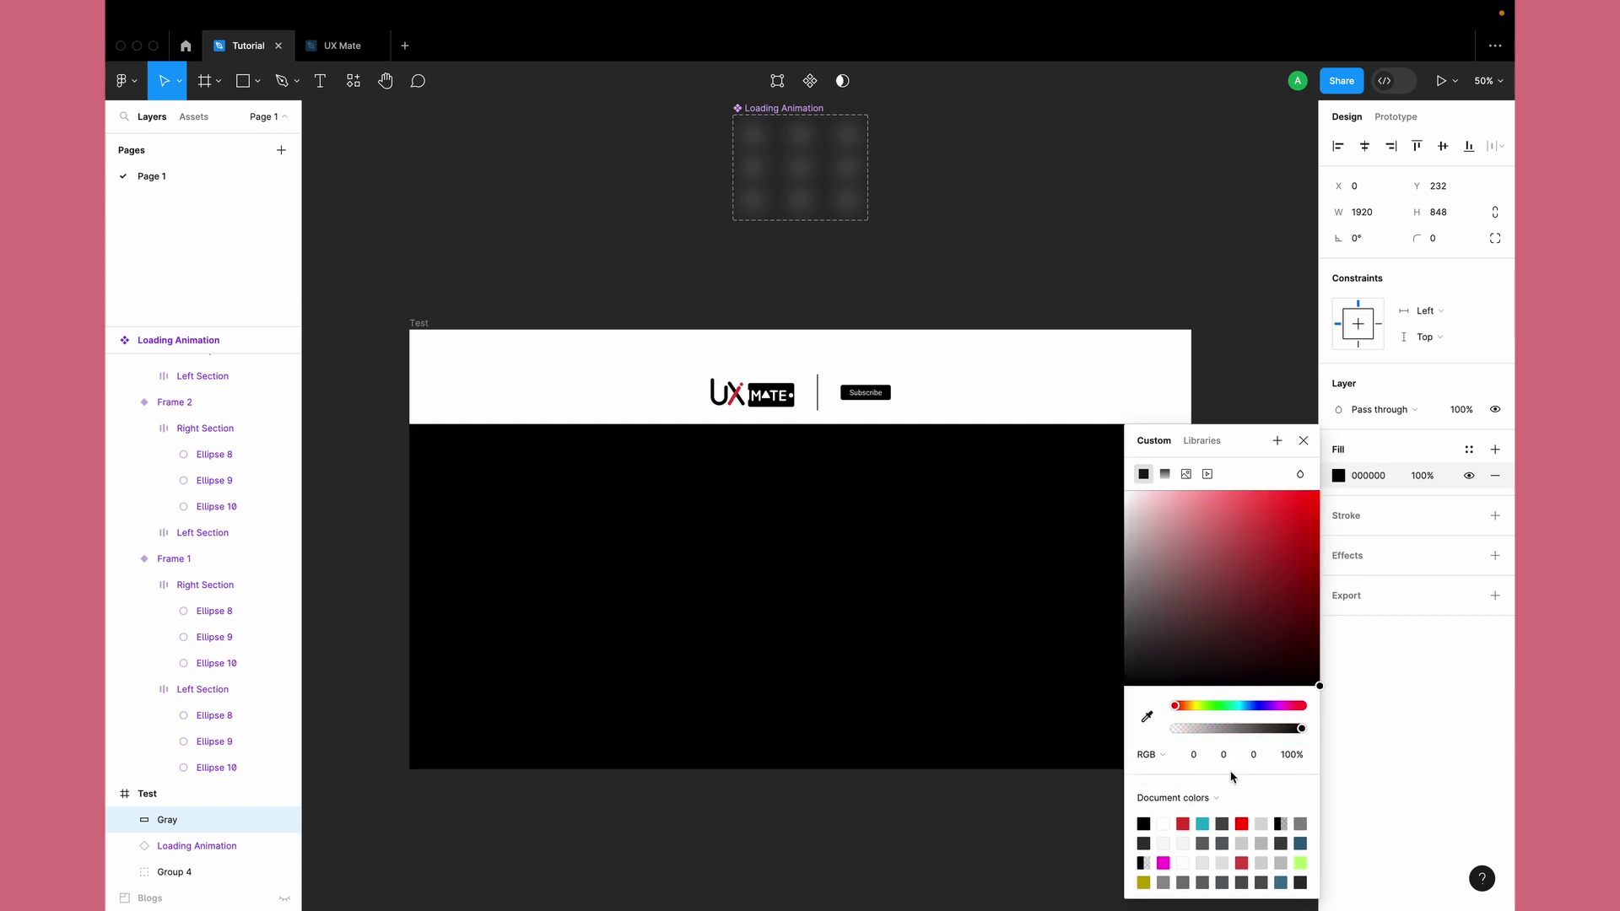
Step: Set the Gray rectangle's fill to white, RGB 255, 255, 255
{"action": "left_click", "coordinate": [1203, 758]}
{"action": "type", "text": "2"}
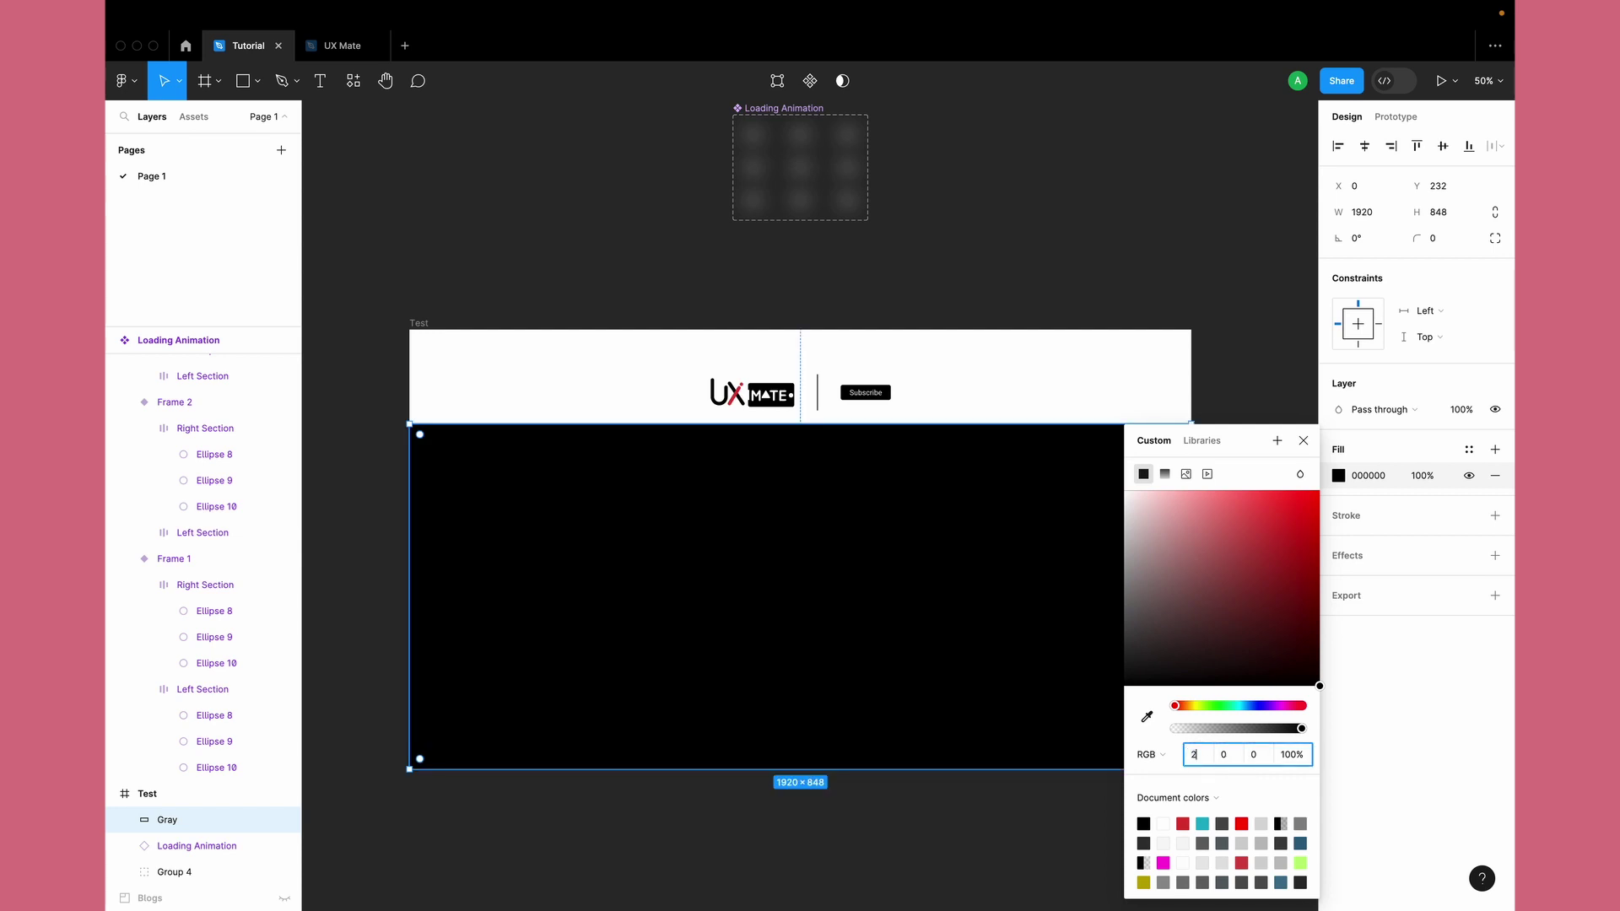
{"action": "type", "text": "55"}
{"action": "key", "text": "Tab"}
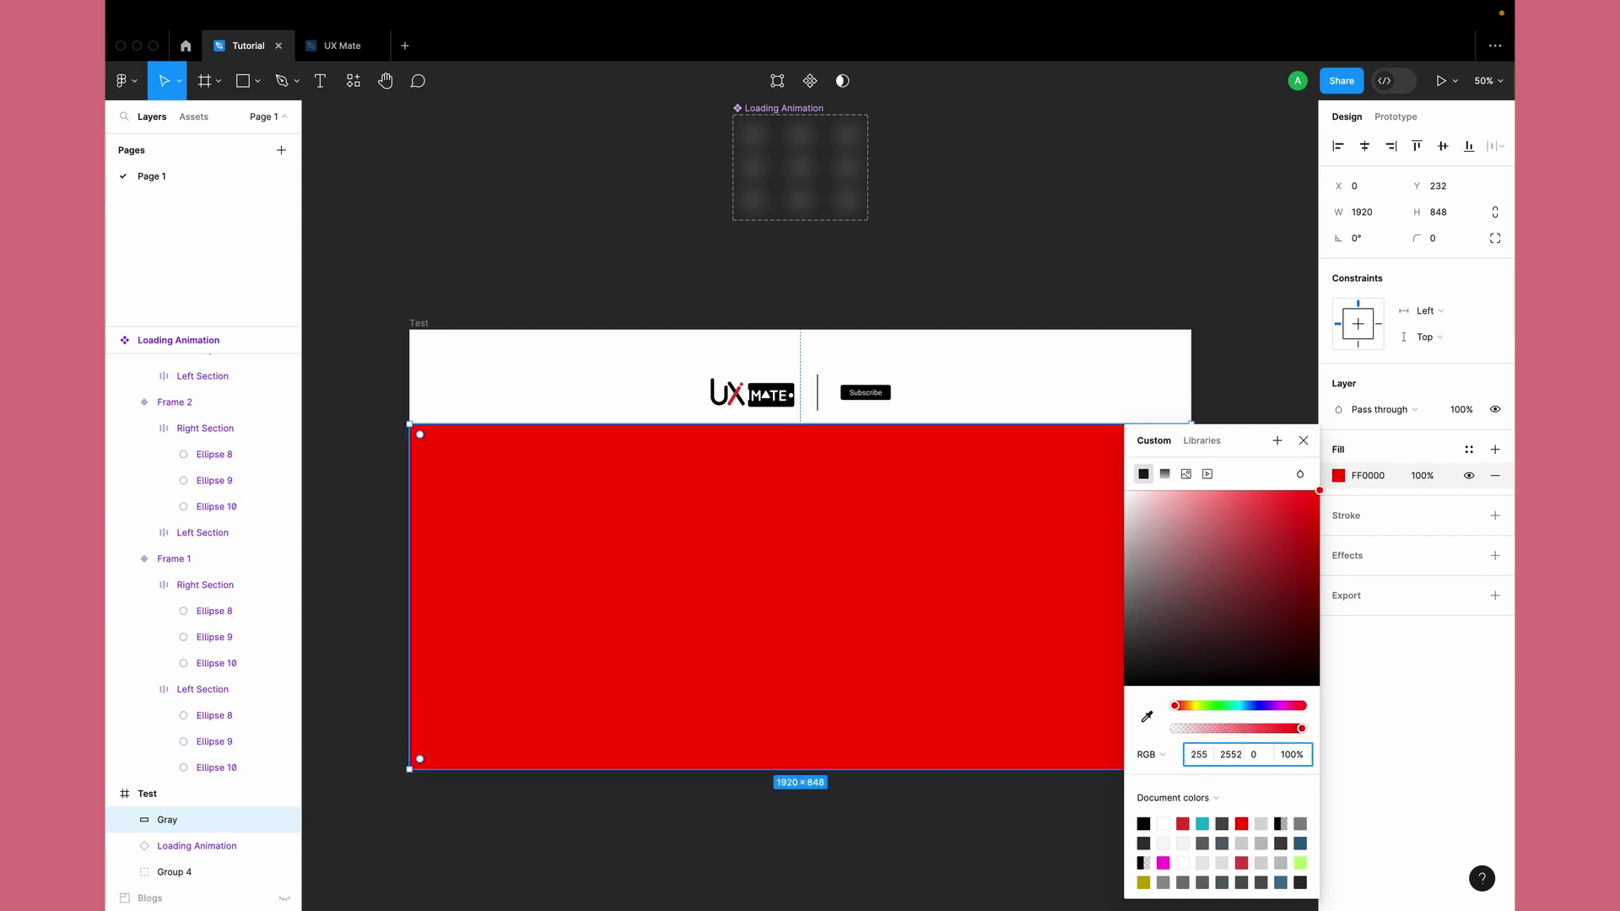
{"action": "key", "text": "Tab"}
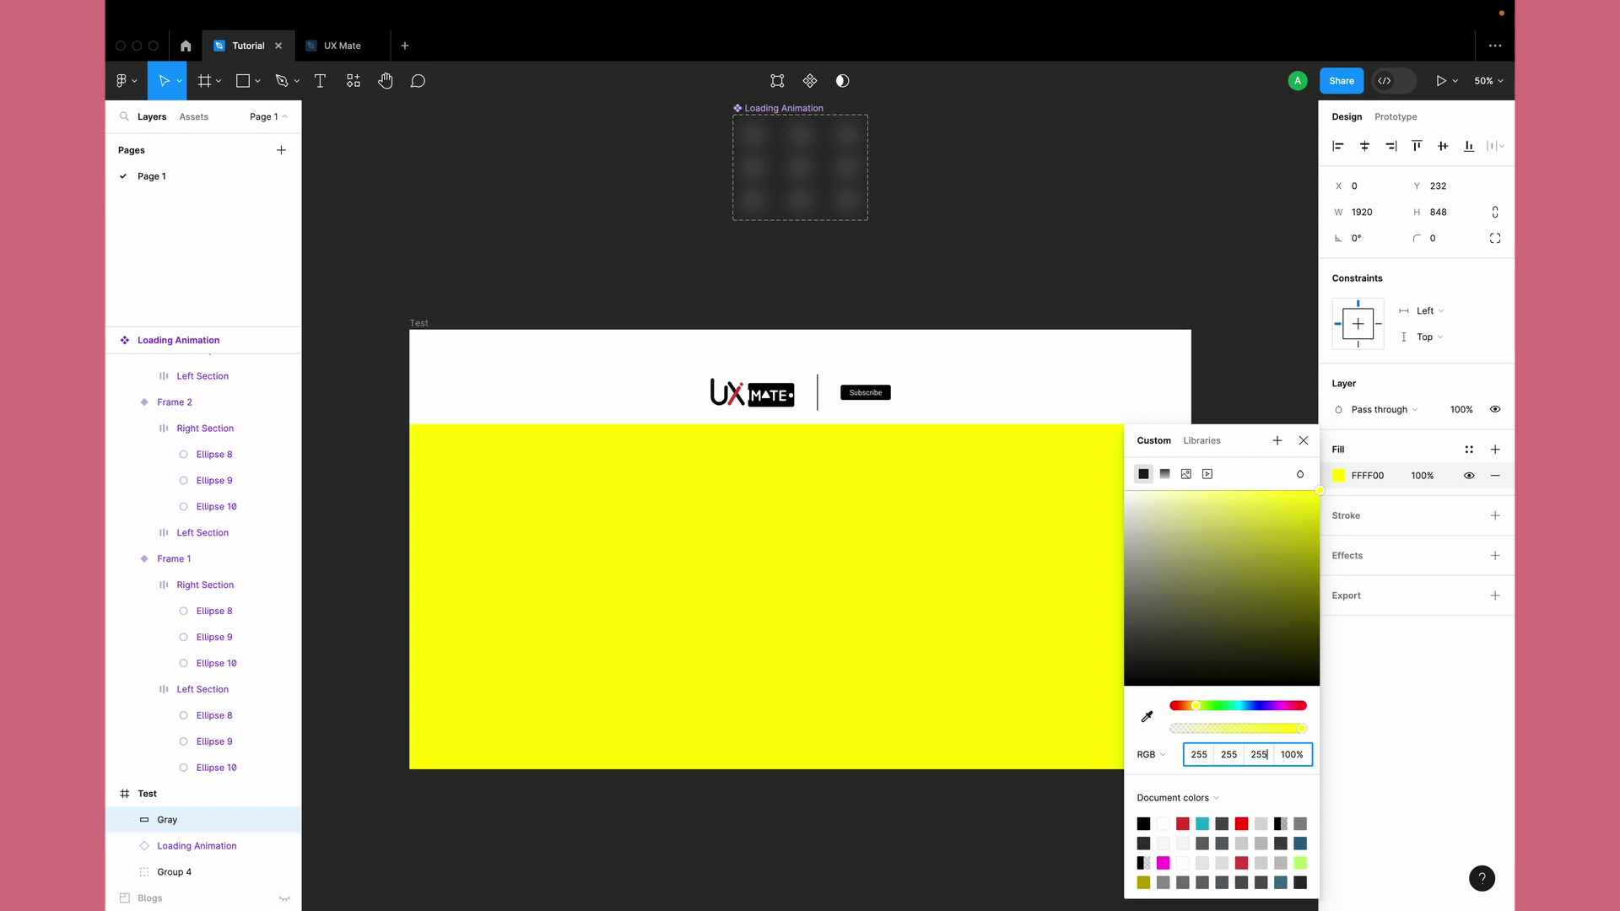
{"action": "type", "text": "255"}
{"action": "key", "text": "Return"}
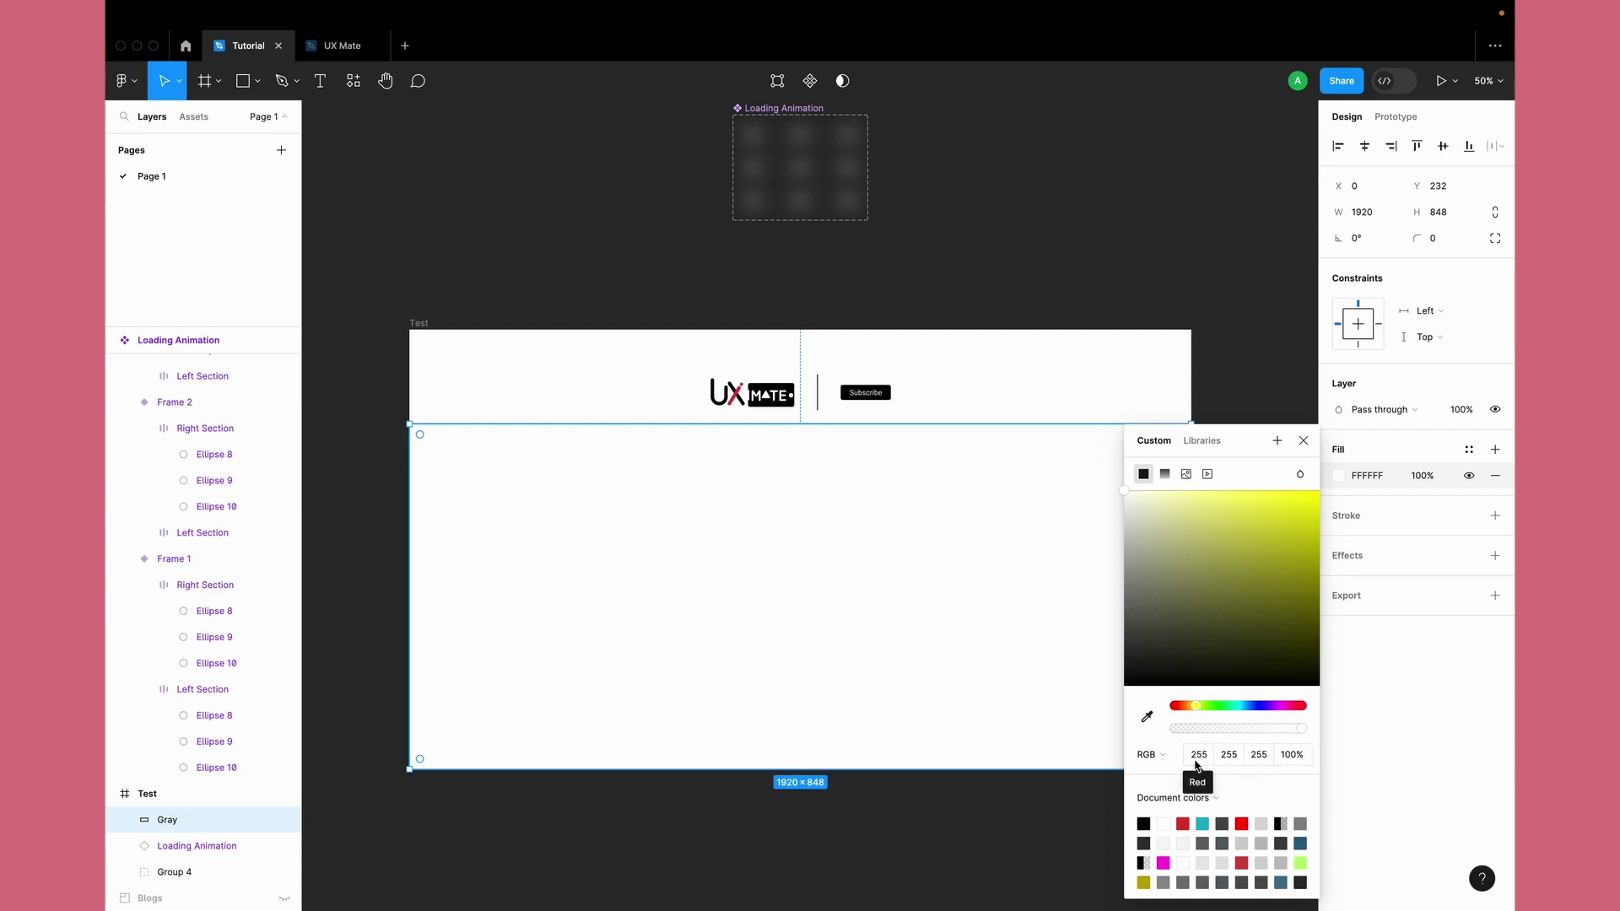
Step: Set the Gray rectangle's fill to RGB 128, 128, 128 and its layer blend mode to Color dodge
{"action": "left_click", "coordinate": [1195, 761]}
{"action": "type", "text": "1"}
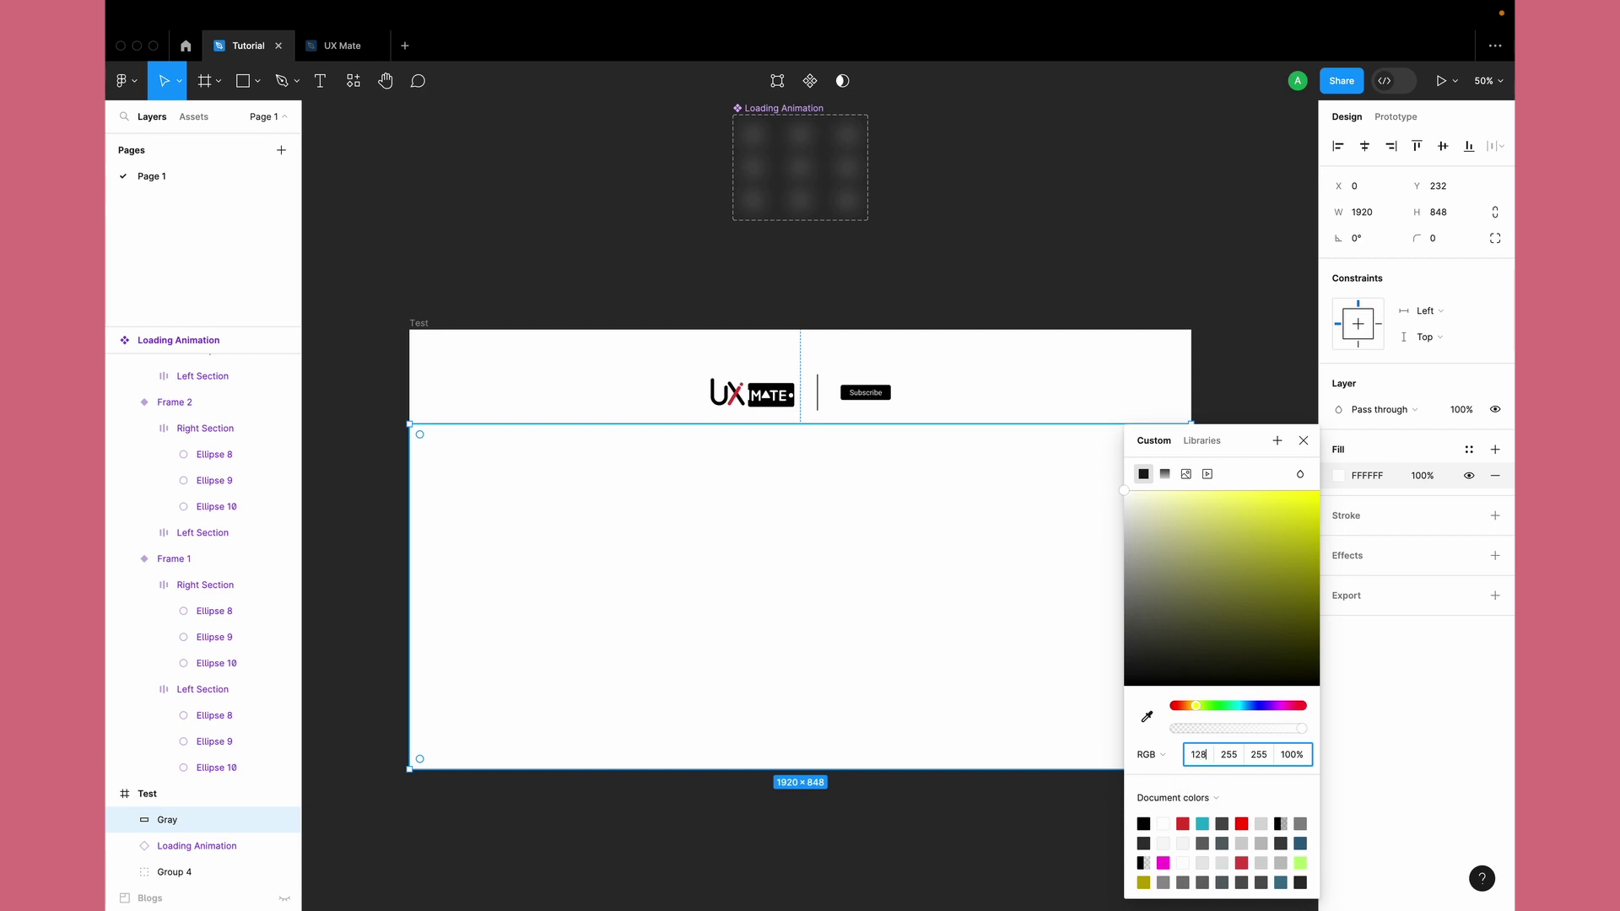
{"action": "type", "text": "28"}
{"action": "key", "text": "Tab"}
{"action": "type", "text": "128"}
{"action": "key", "text": "Tab"}
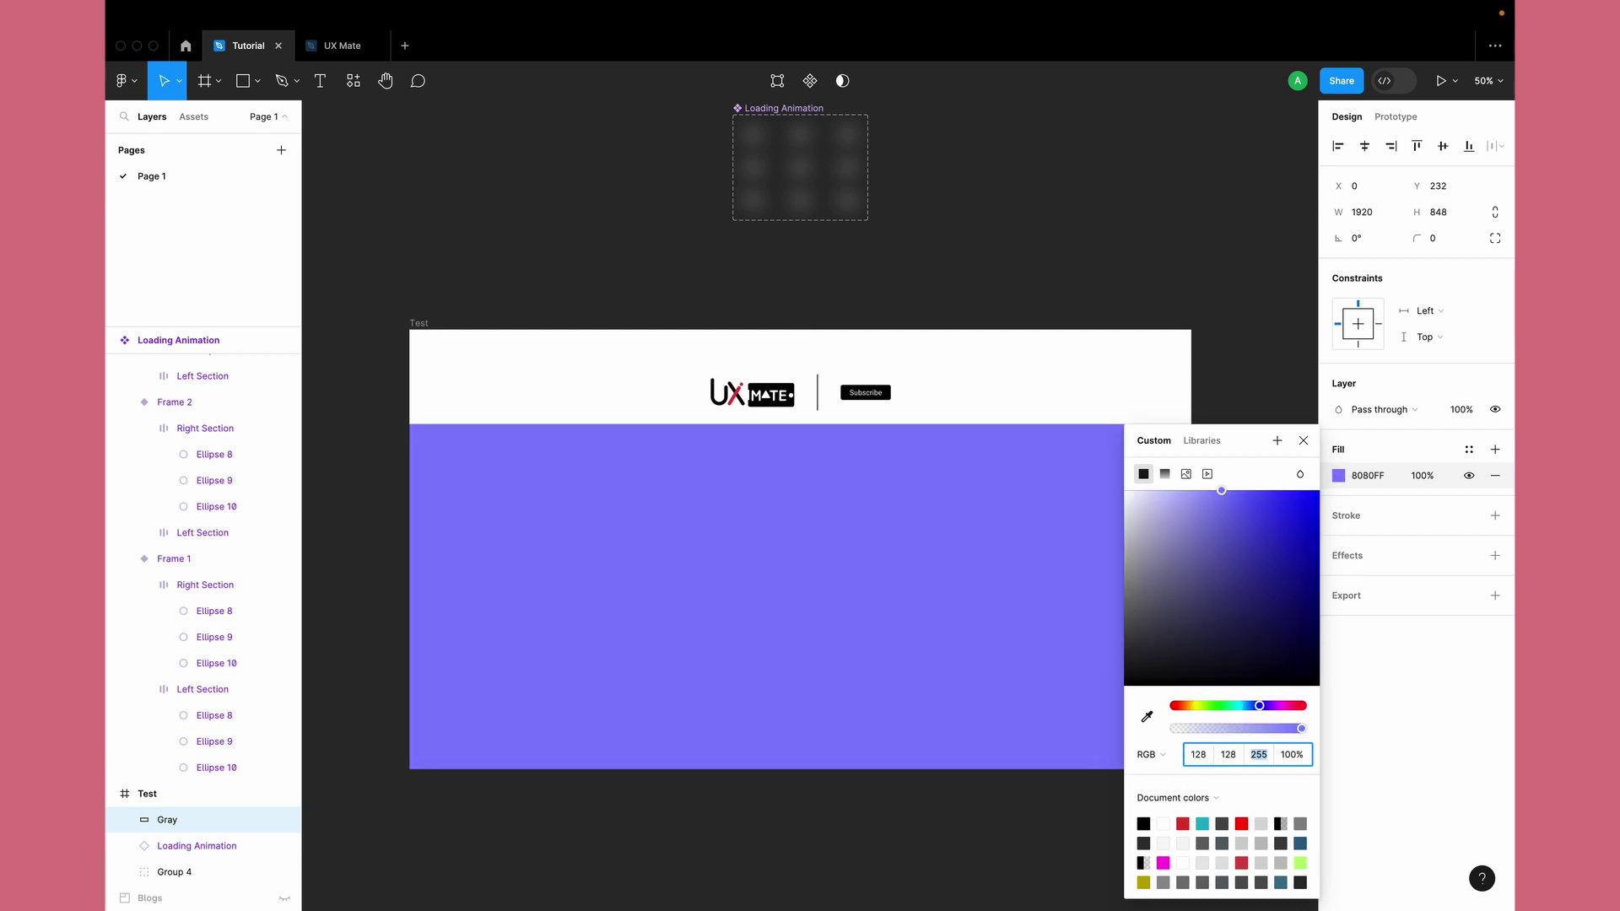
{"action": "key", "text": "Return"}
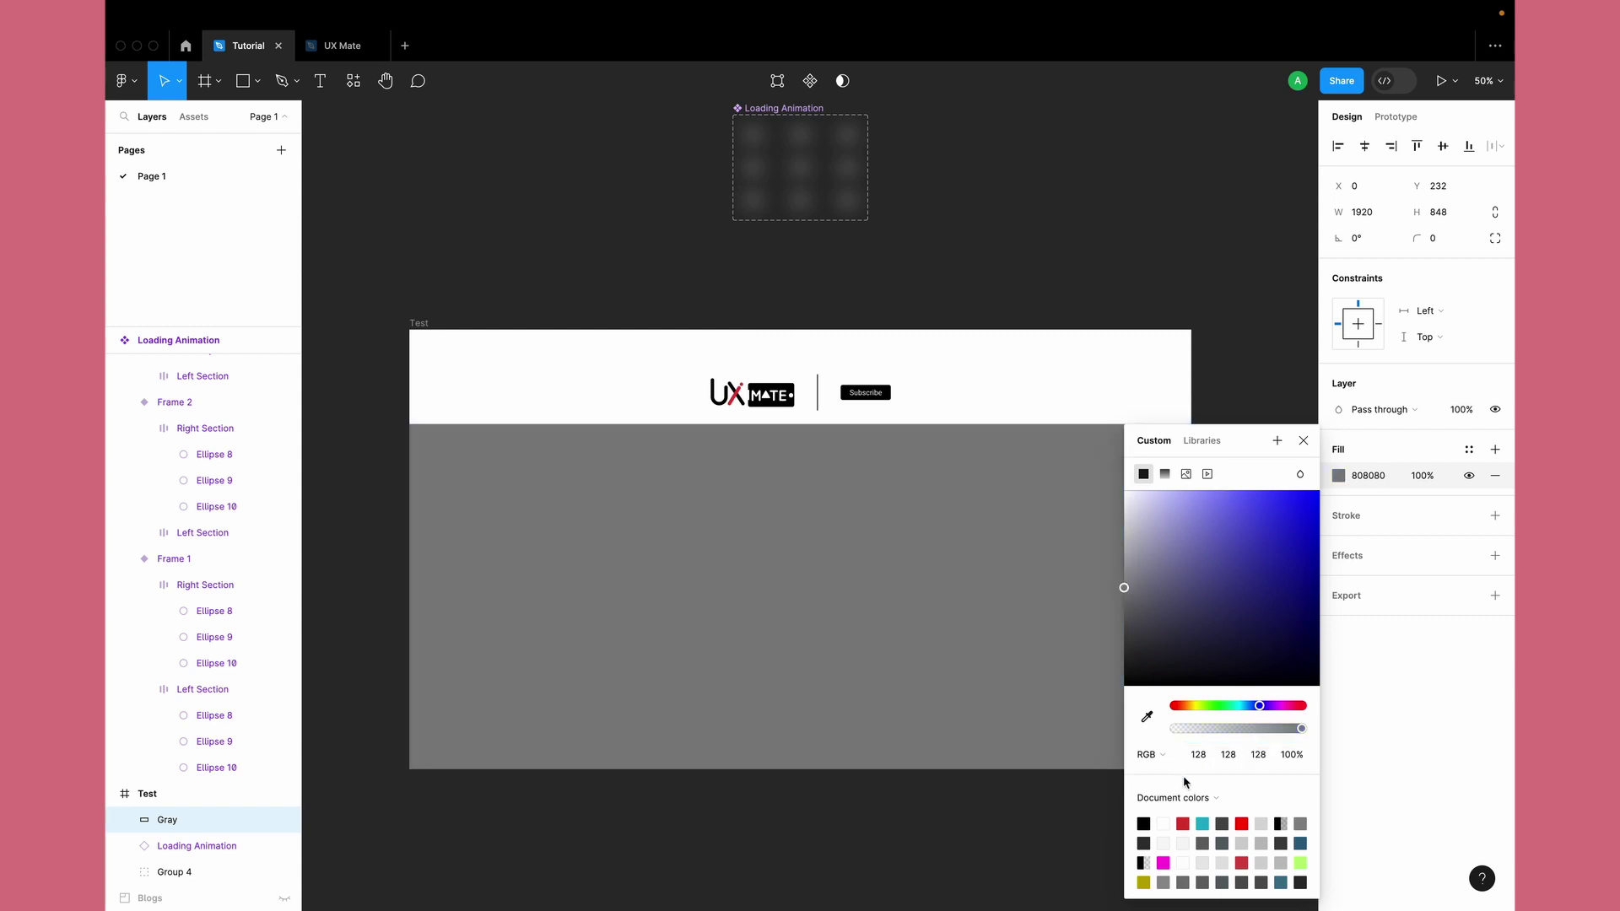
{"action": "left_click", "coordinate": [1397, 700]}
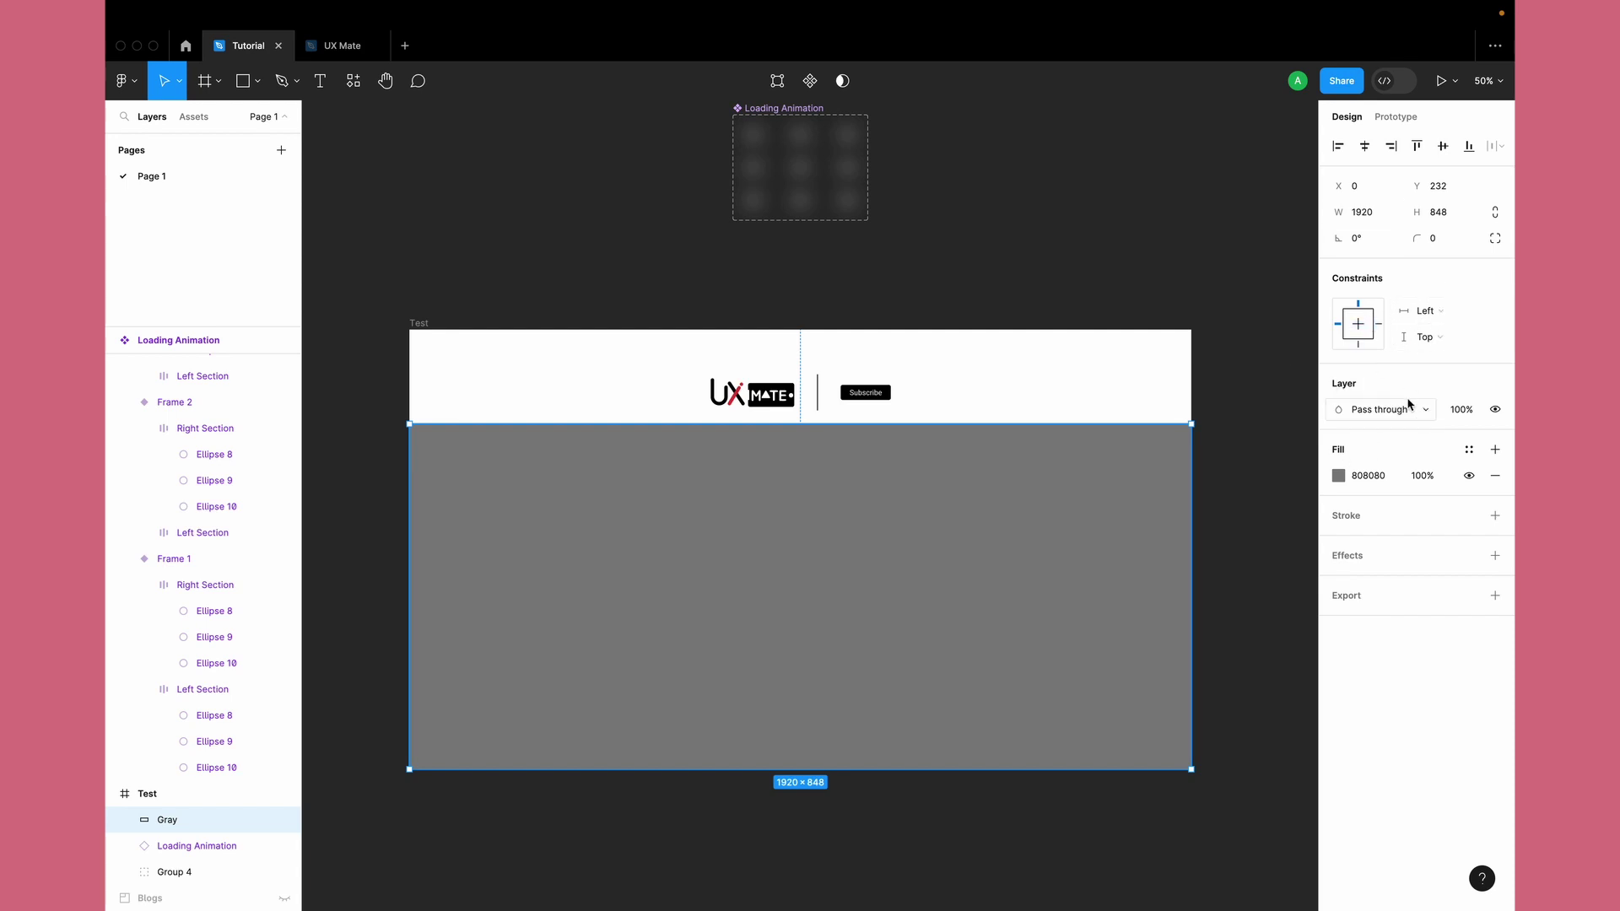
{"action": "left_click", "coordinate": [1381, 410]}
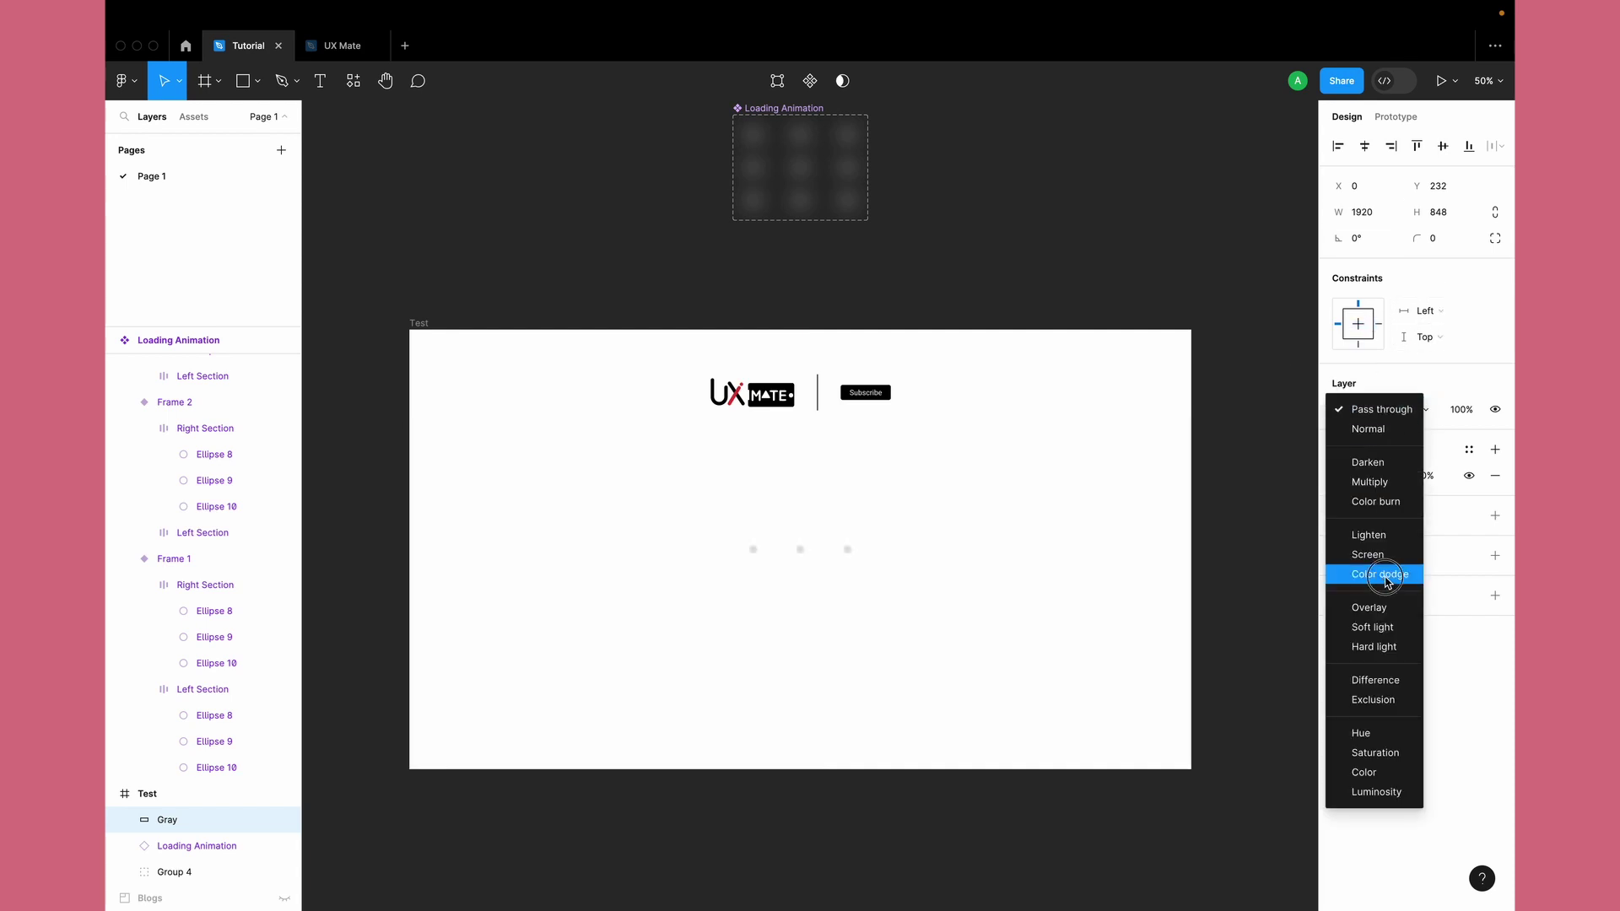
{"action": "left_click", "coordinate": [1381, 574]}
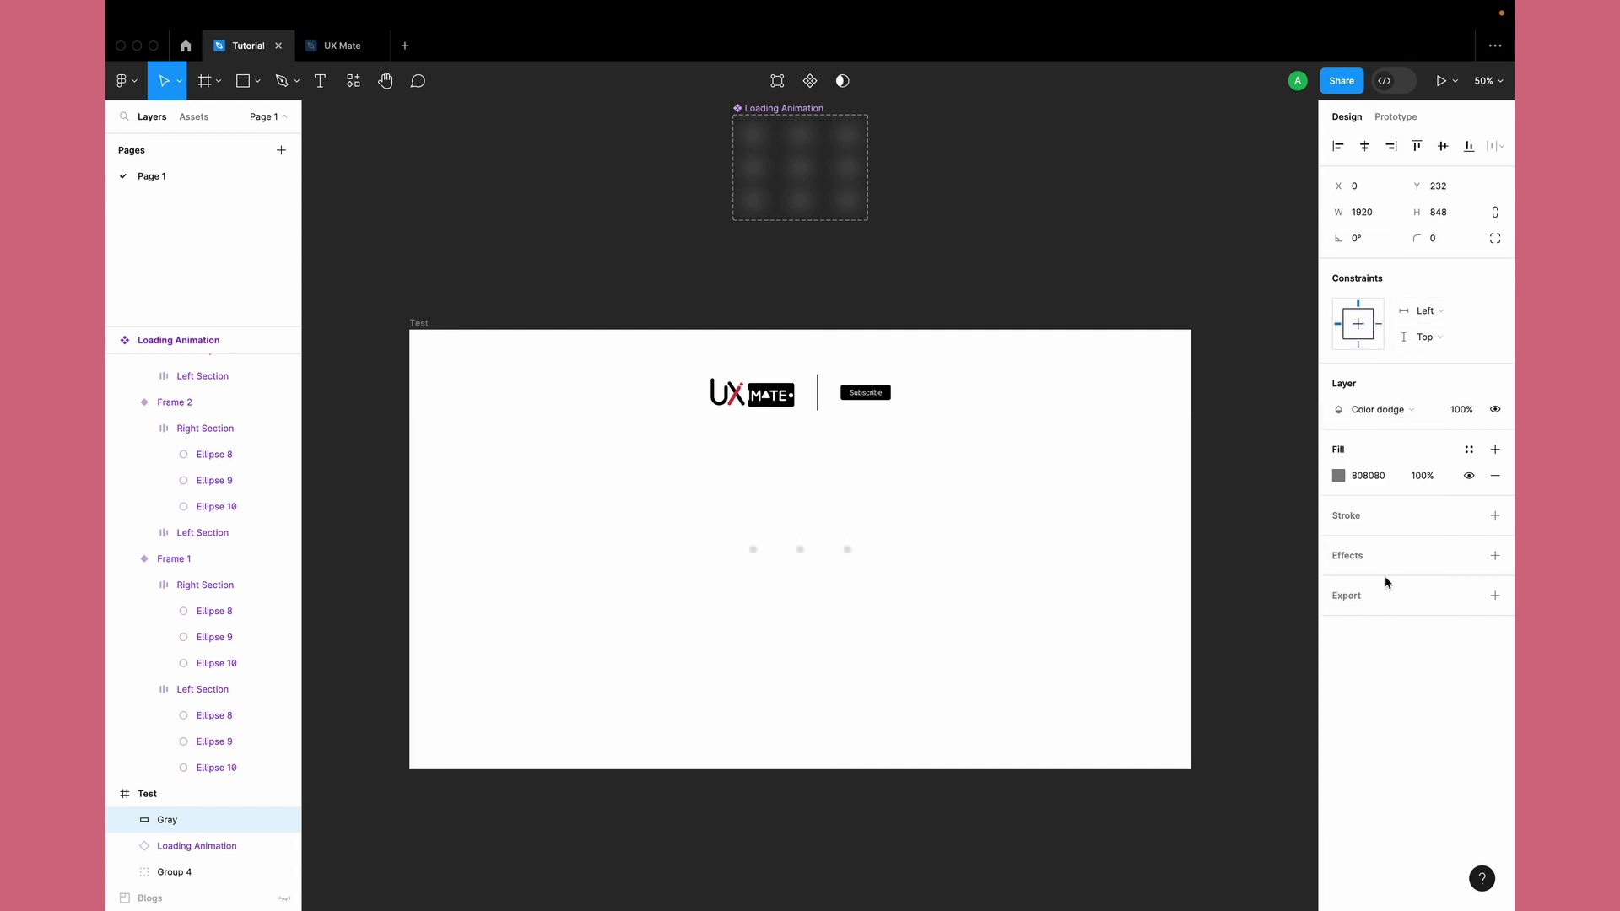
Step: Duplicate the Gray rectangle in the Test frame and rename the upper copy to Black
{"action": "left_click", "coordinate": [197, 815]}
{"action": "key", "text": "super+d"}
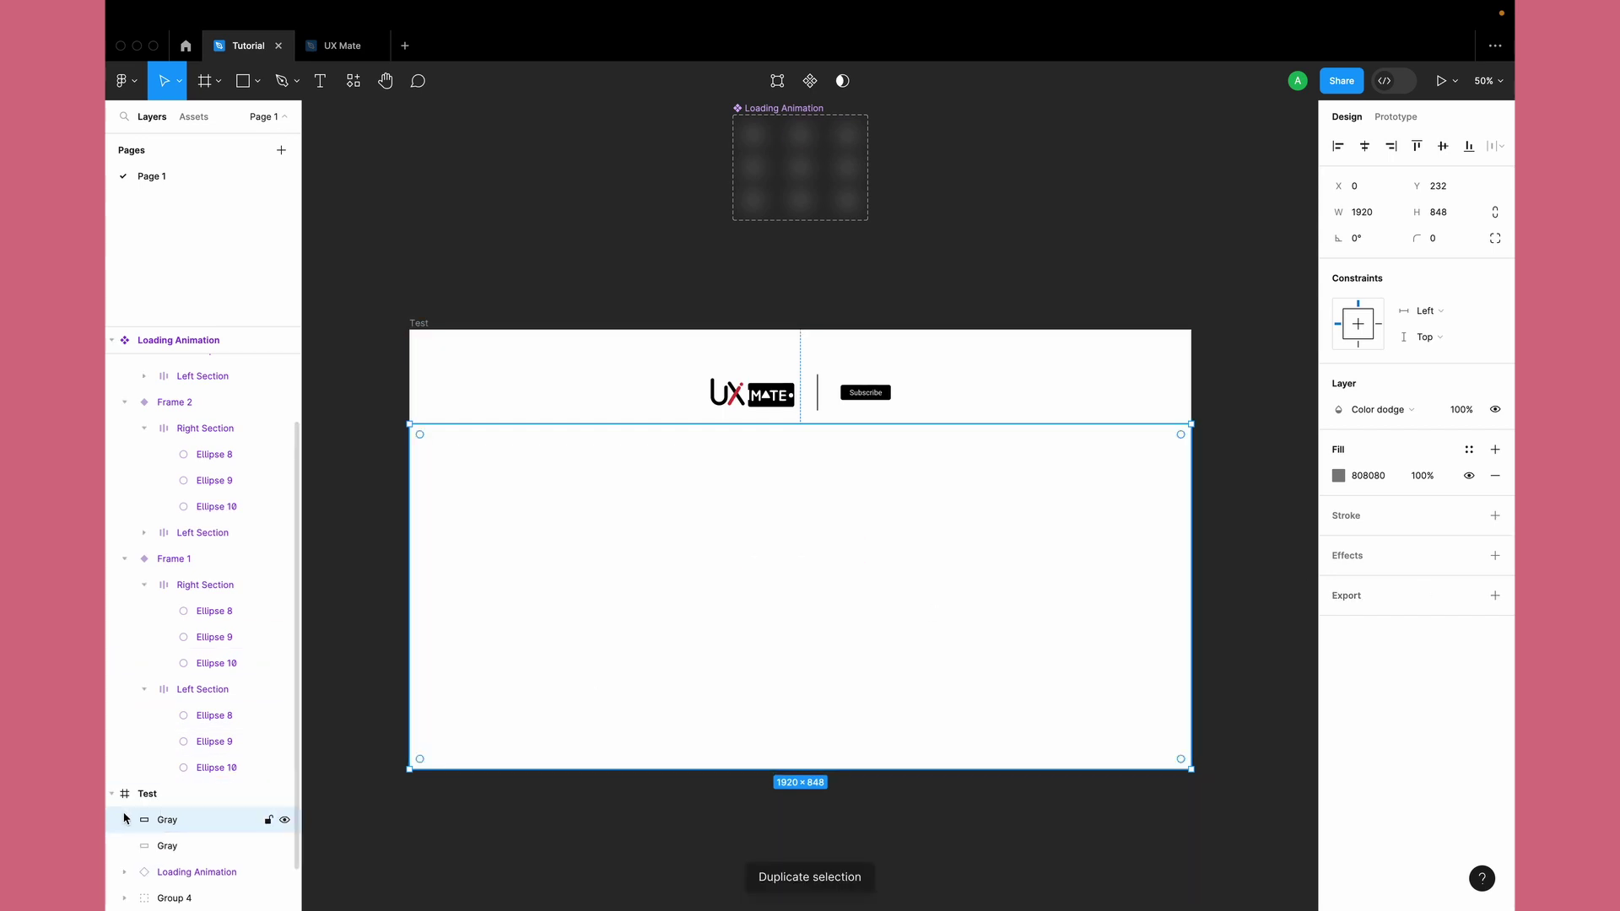
{"action": "double_click", "coordinate": [170, 821]}
{"action": "type", "text": "Black"}
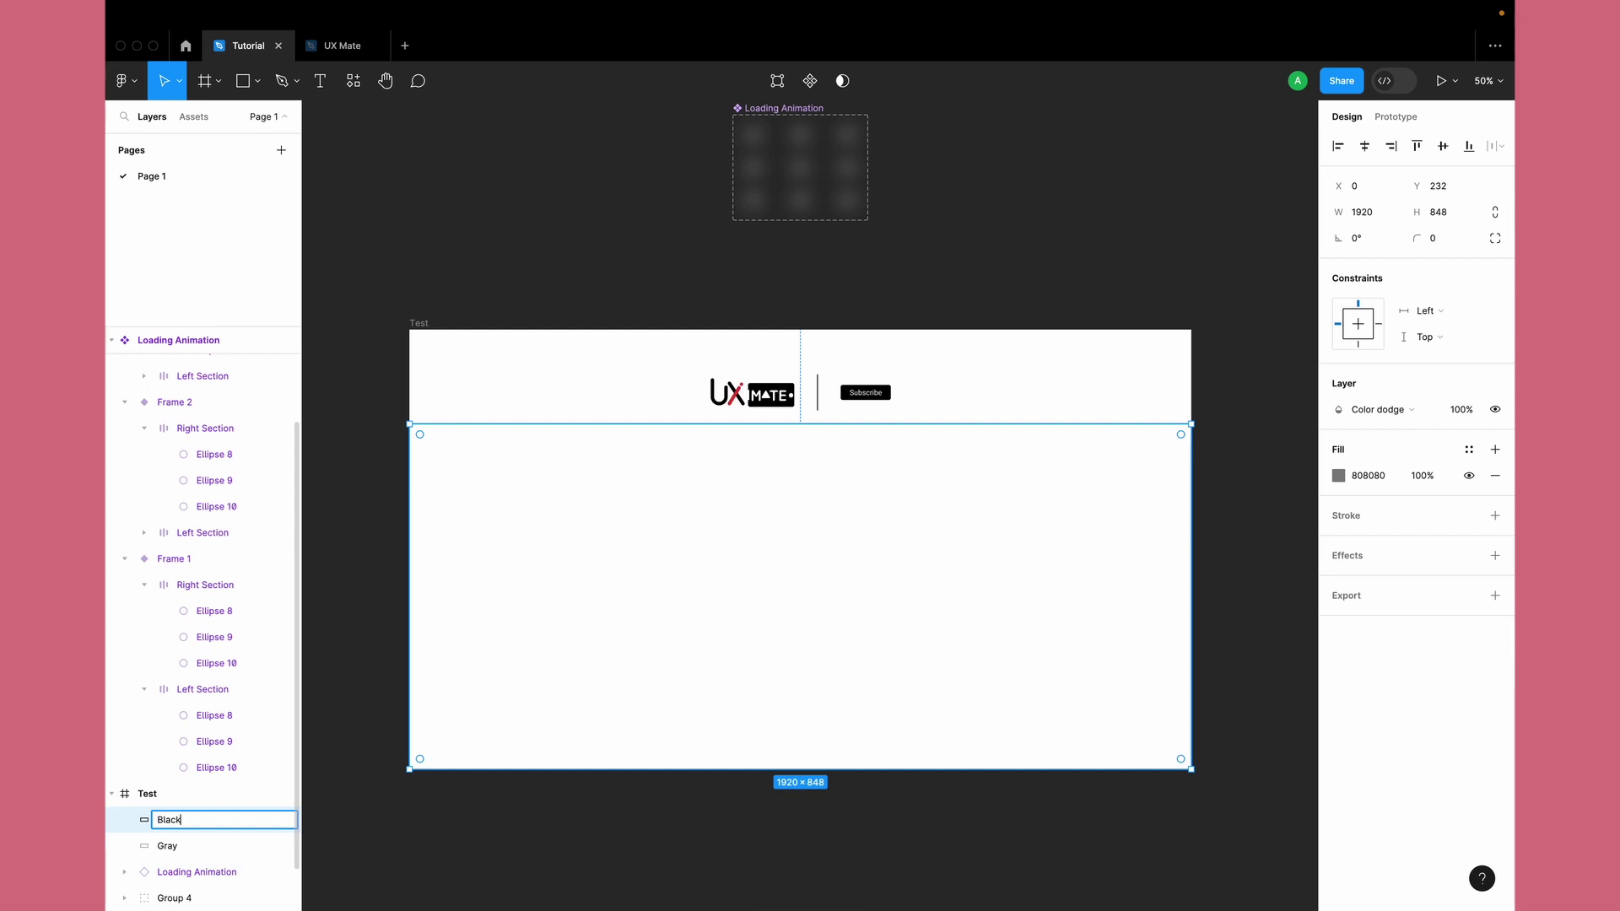
{"action": "key", "text": "Return"}
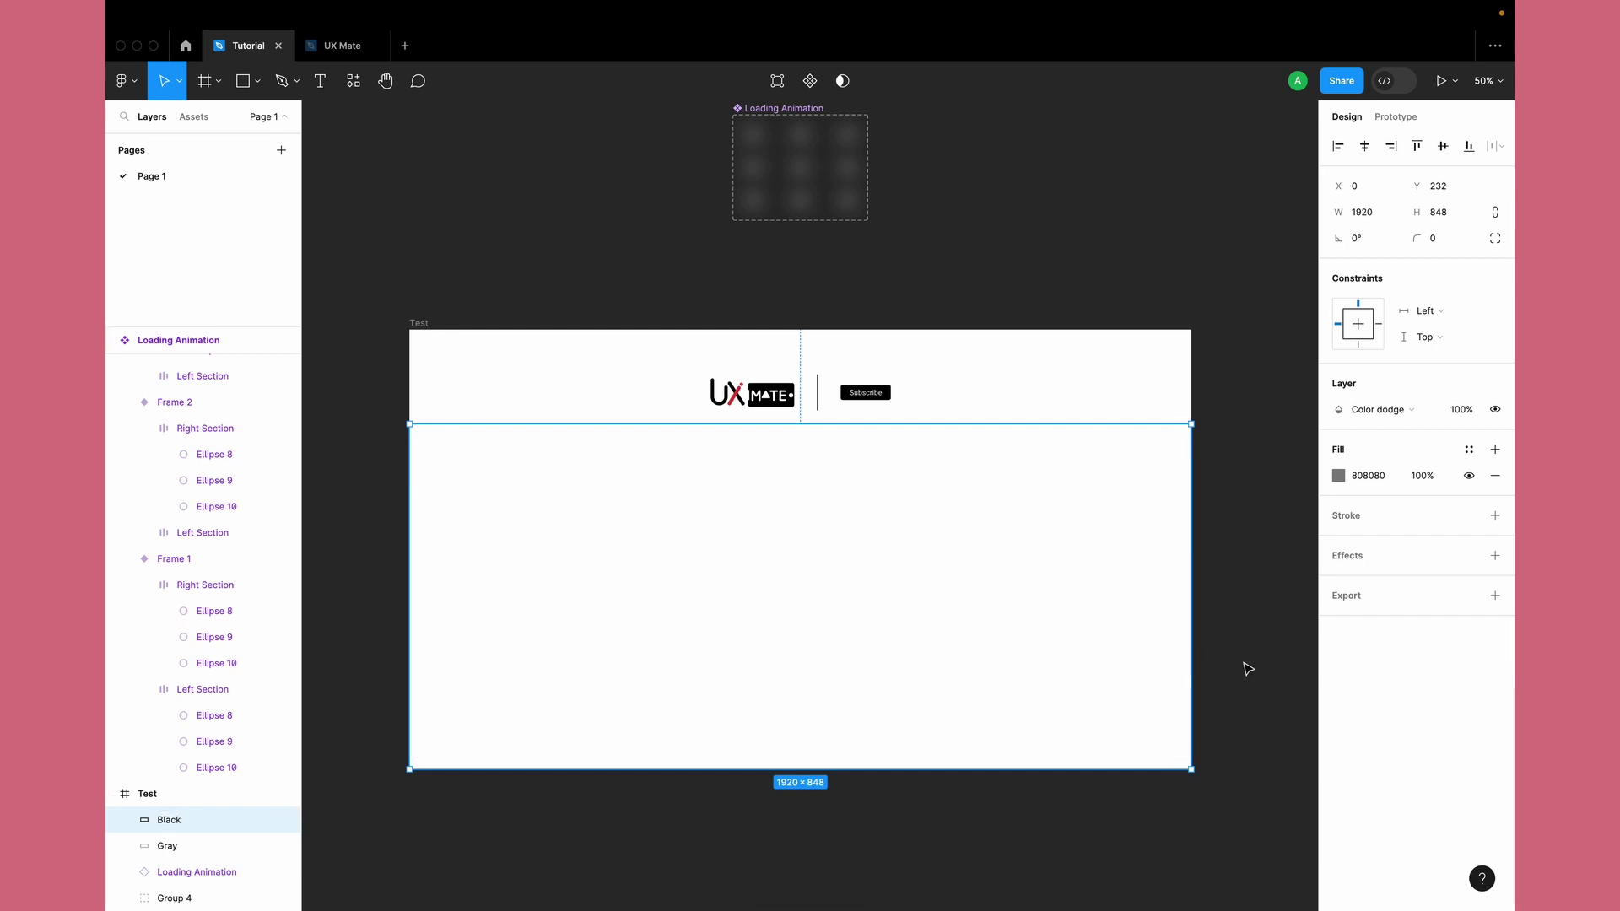
Step: Set the Black rectangle's fill to 000000 and its layer blend mode to Color burn
{"action": "left_click", "coordinate": [1338, 476]}
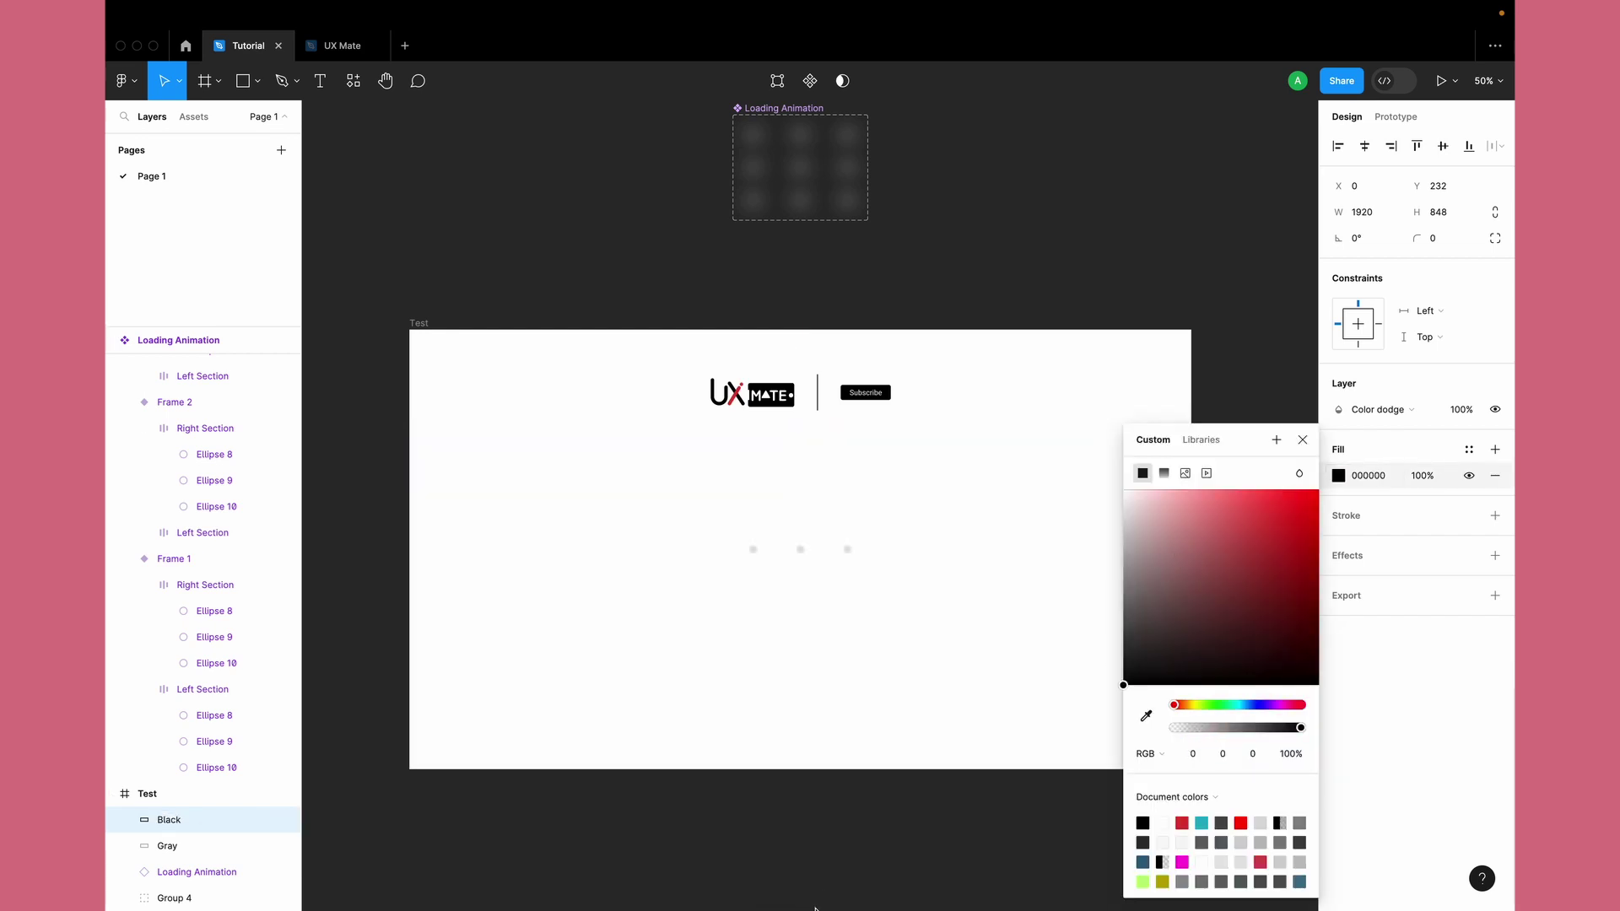
{"action": "left_click_drag", "start_coordinate": [1164, 608], "coordinate": [1123, 687]}
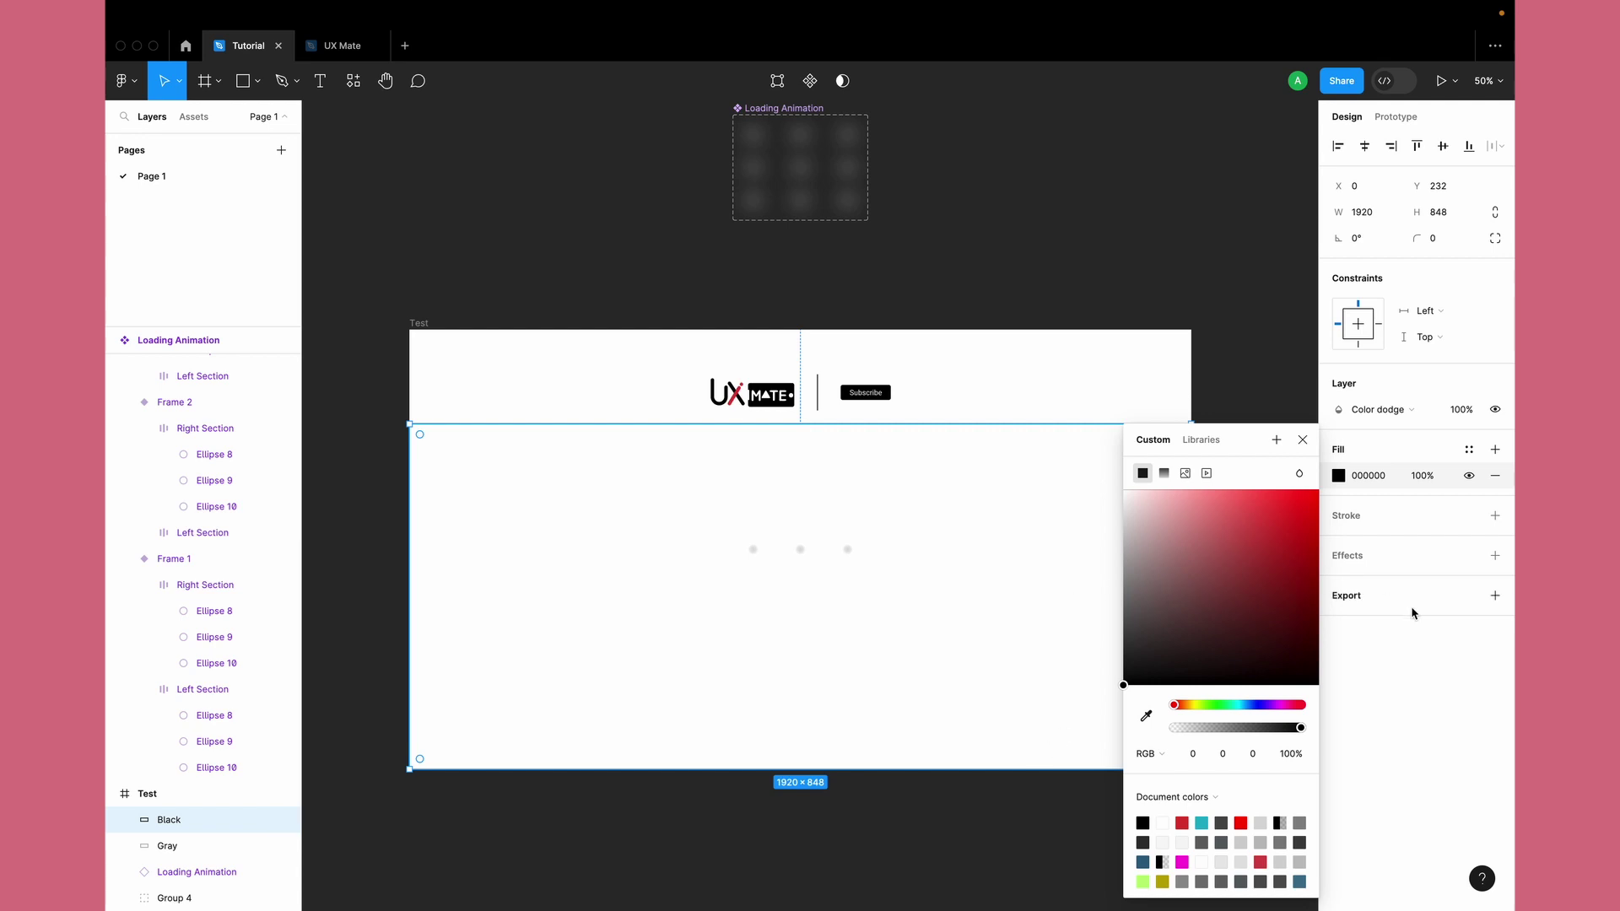
{"action": "left_click", "coordinate": [1383, 410]}
{"action": "left_click", "coordinate": [1393, 337]}
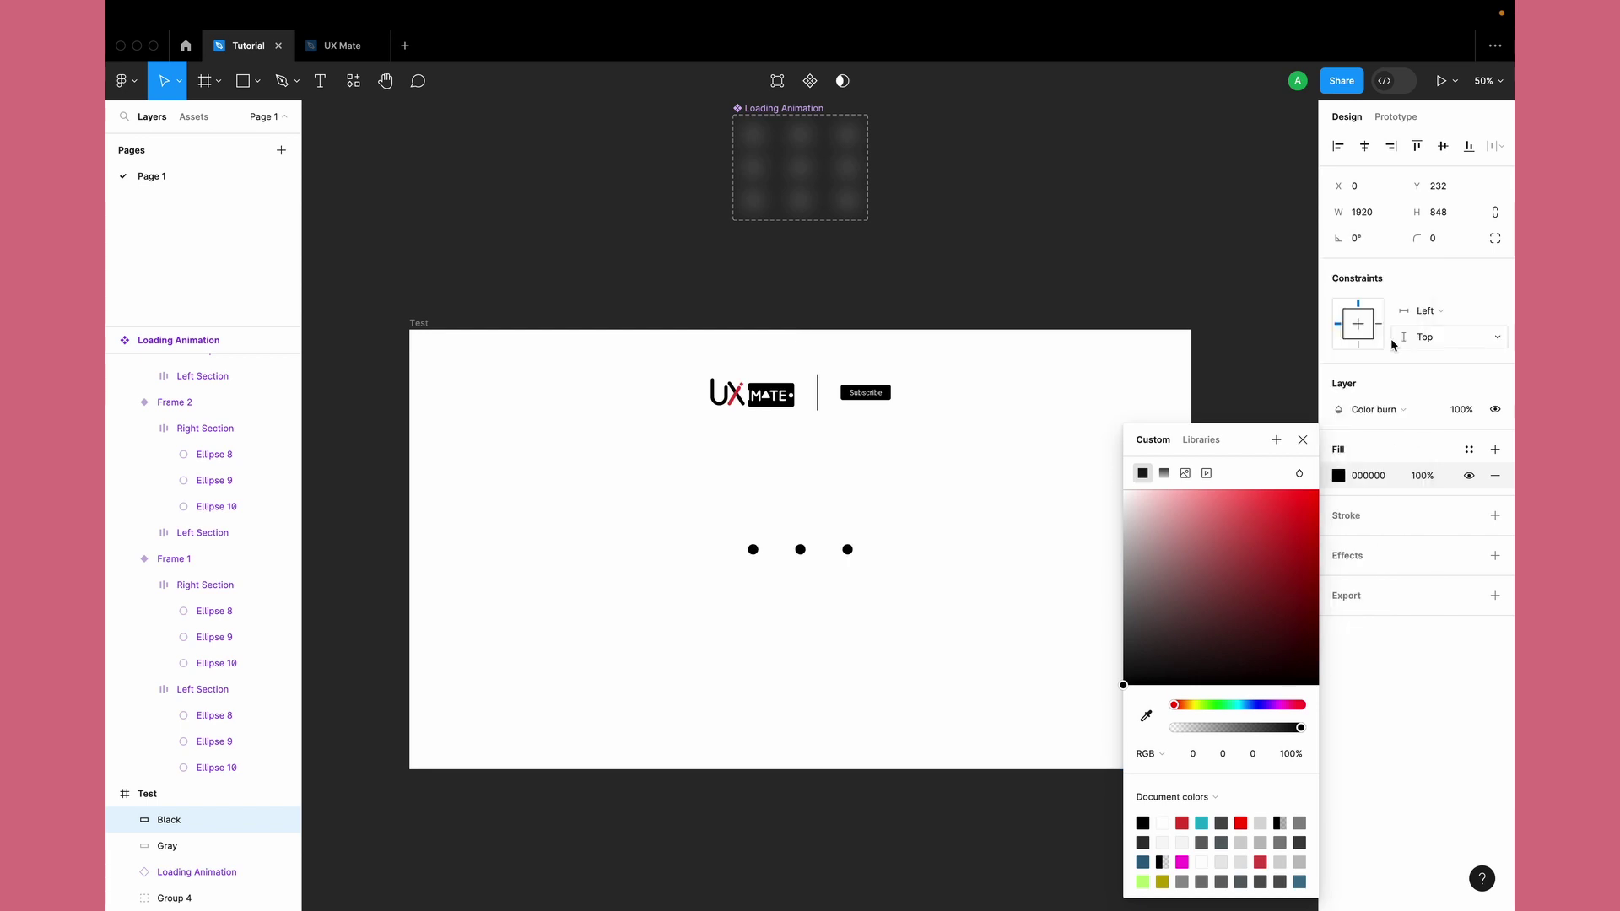
{"action": "left_click", "coordinate": [732, 841]}
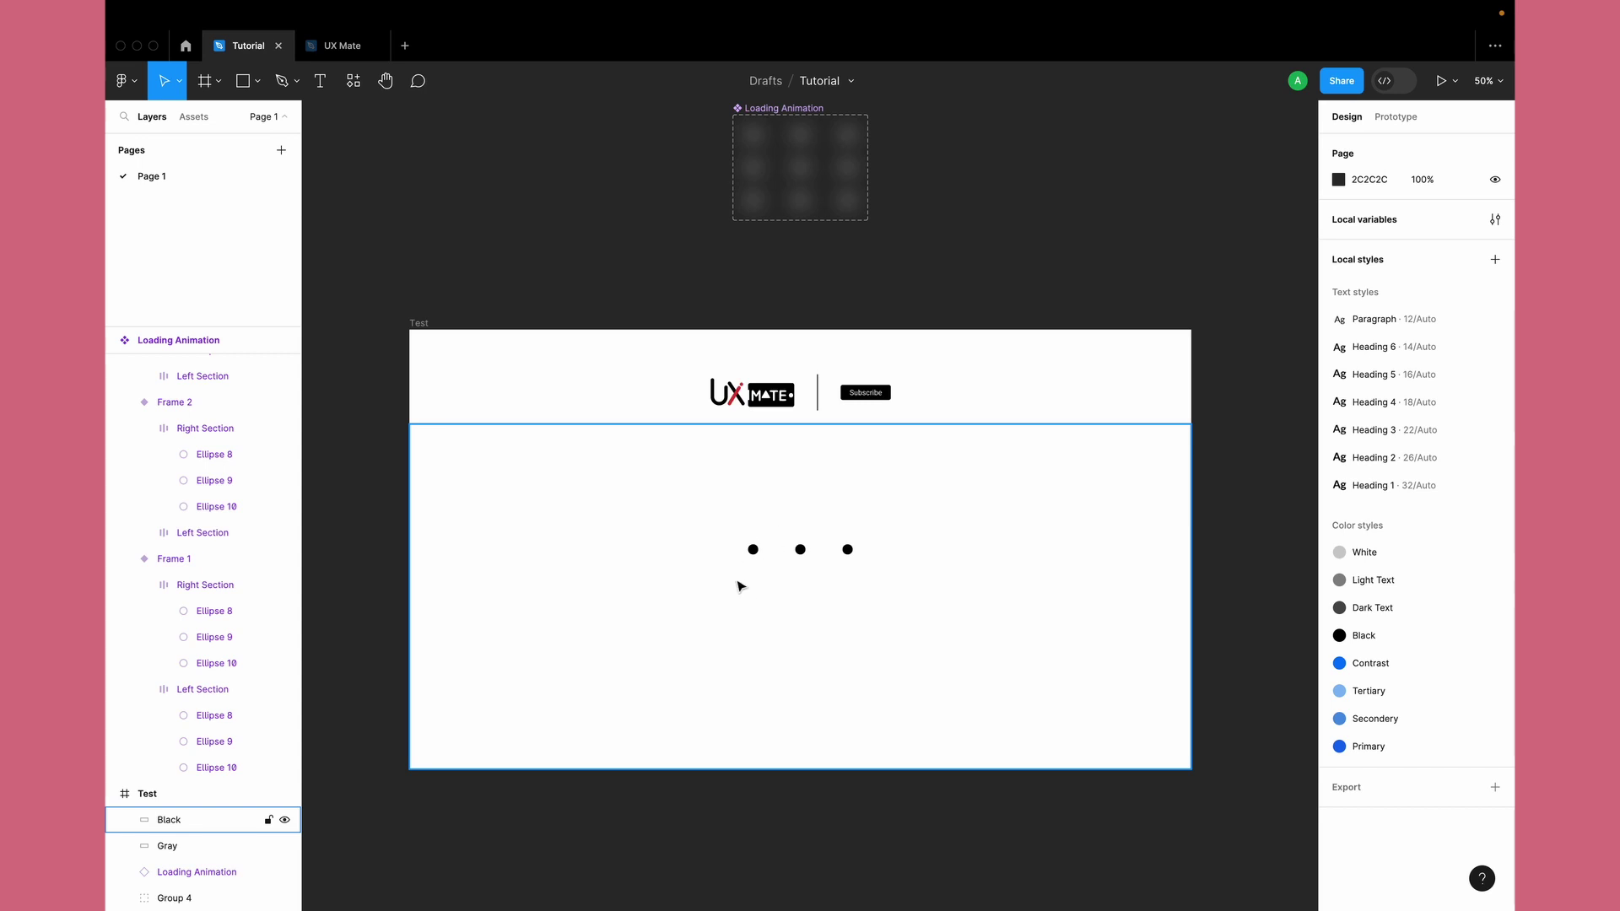
Step: Preview the Test frame's Flow 3 prototype to check the loading animation under the Gray and Black blend layers
{"action": "left_click", "coordinate": [445, 321]}
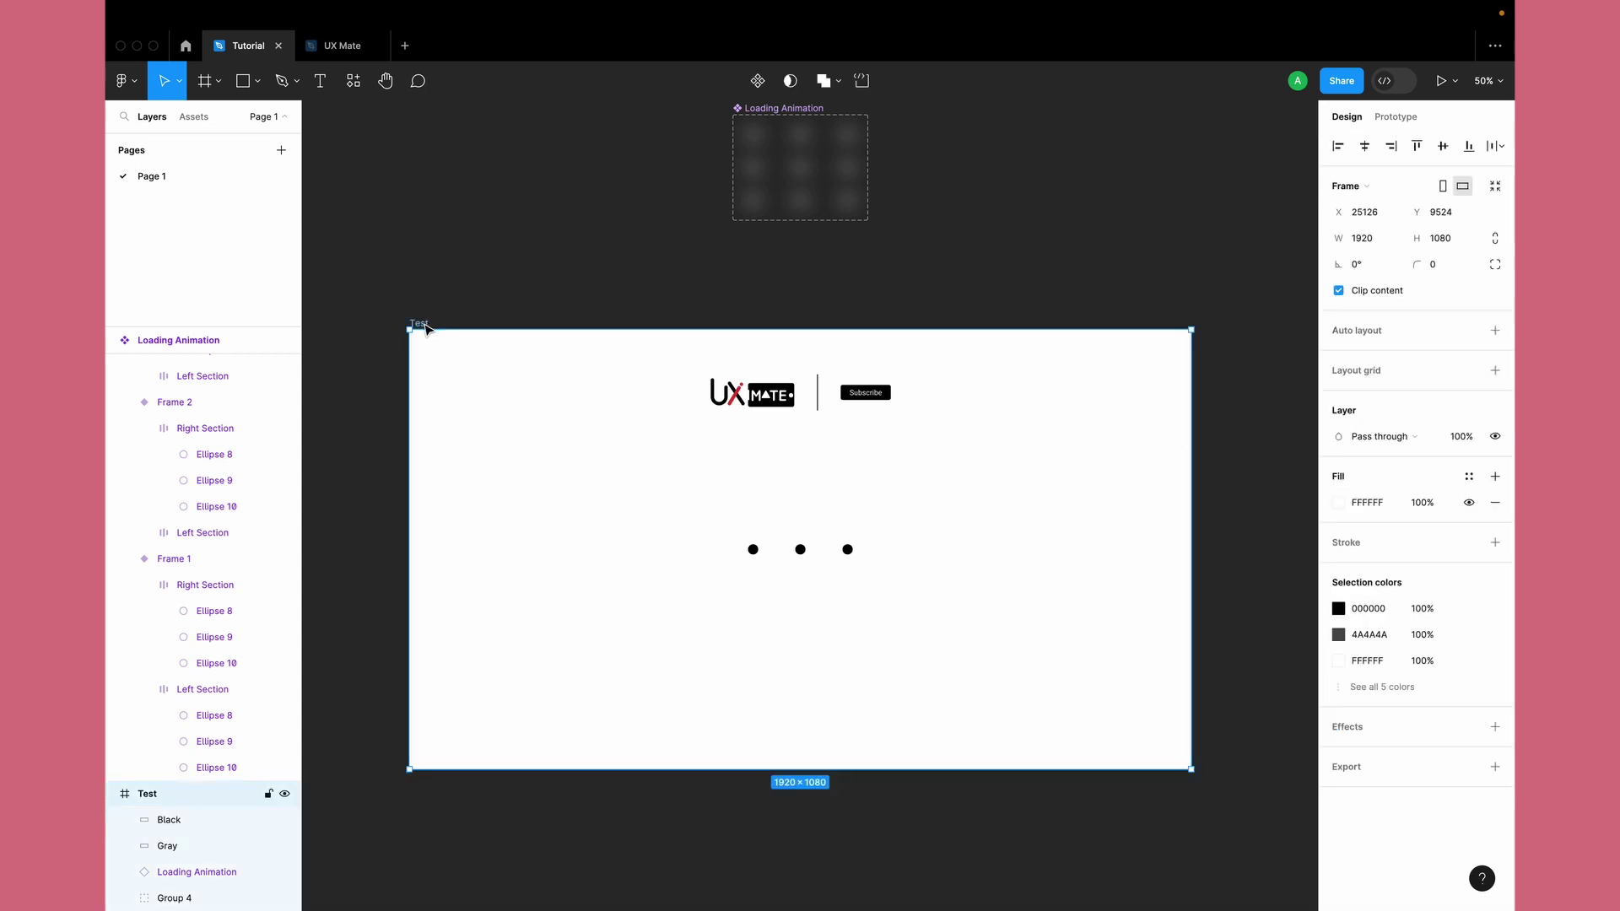
{"action": "left_click", "coordinate": [1395, 116]}
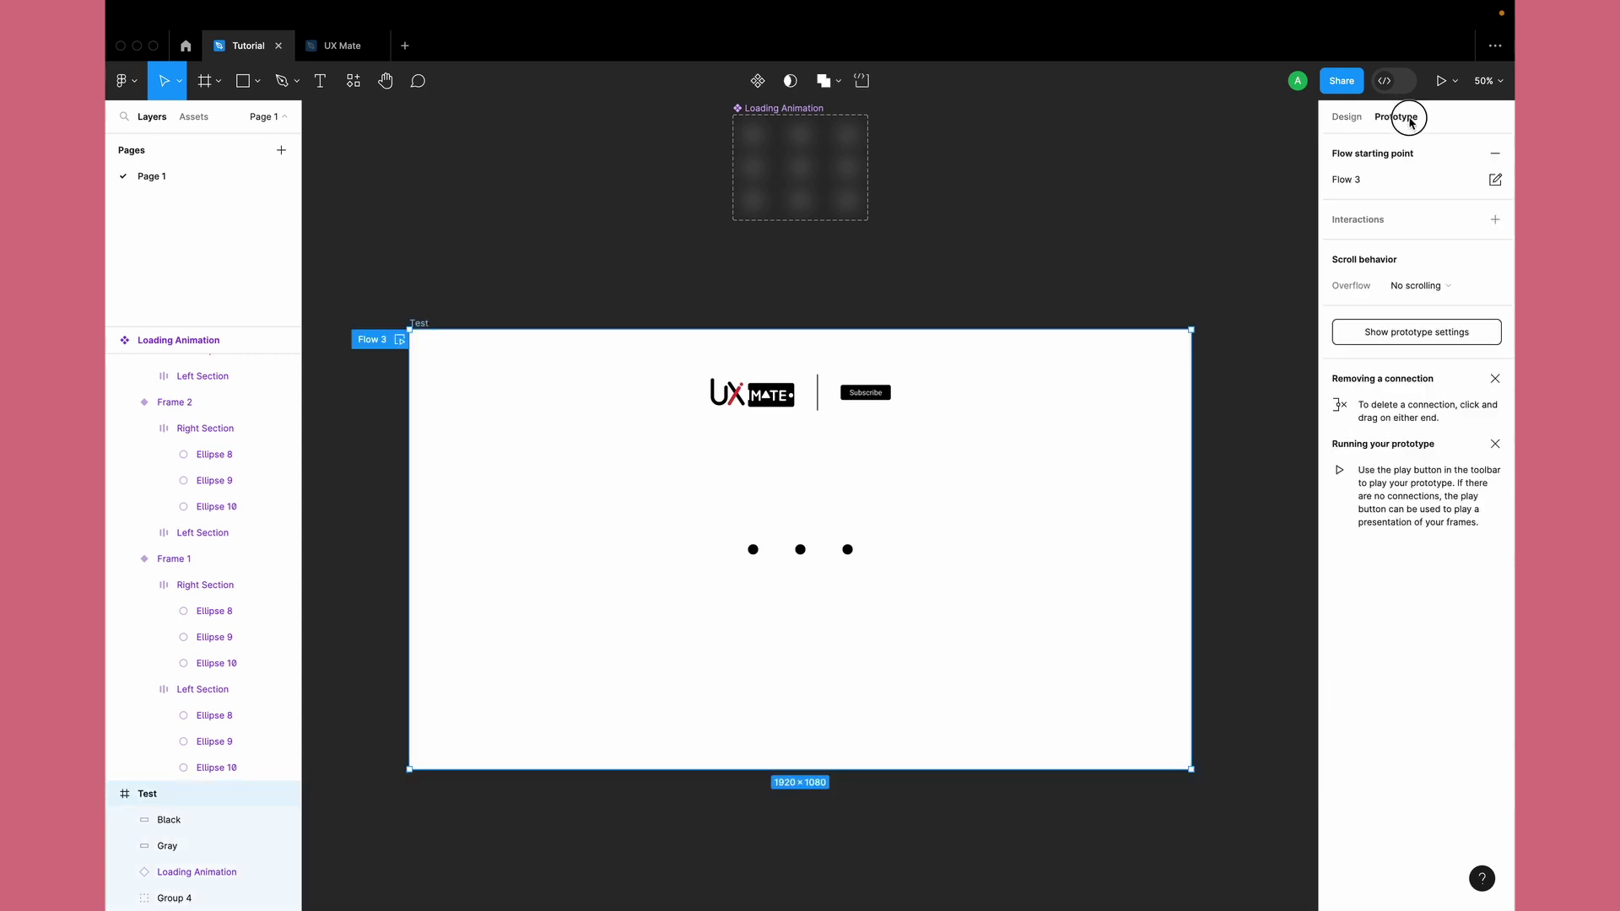
{"action": "left_click", "coordinate": [399, 339]}
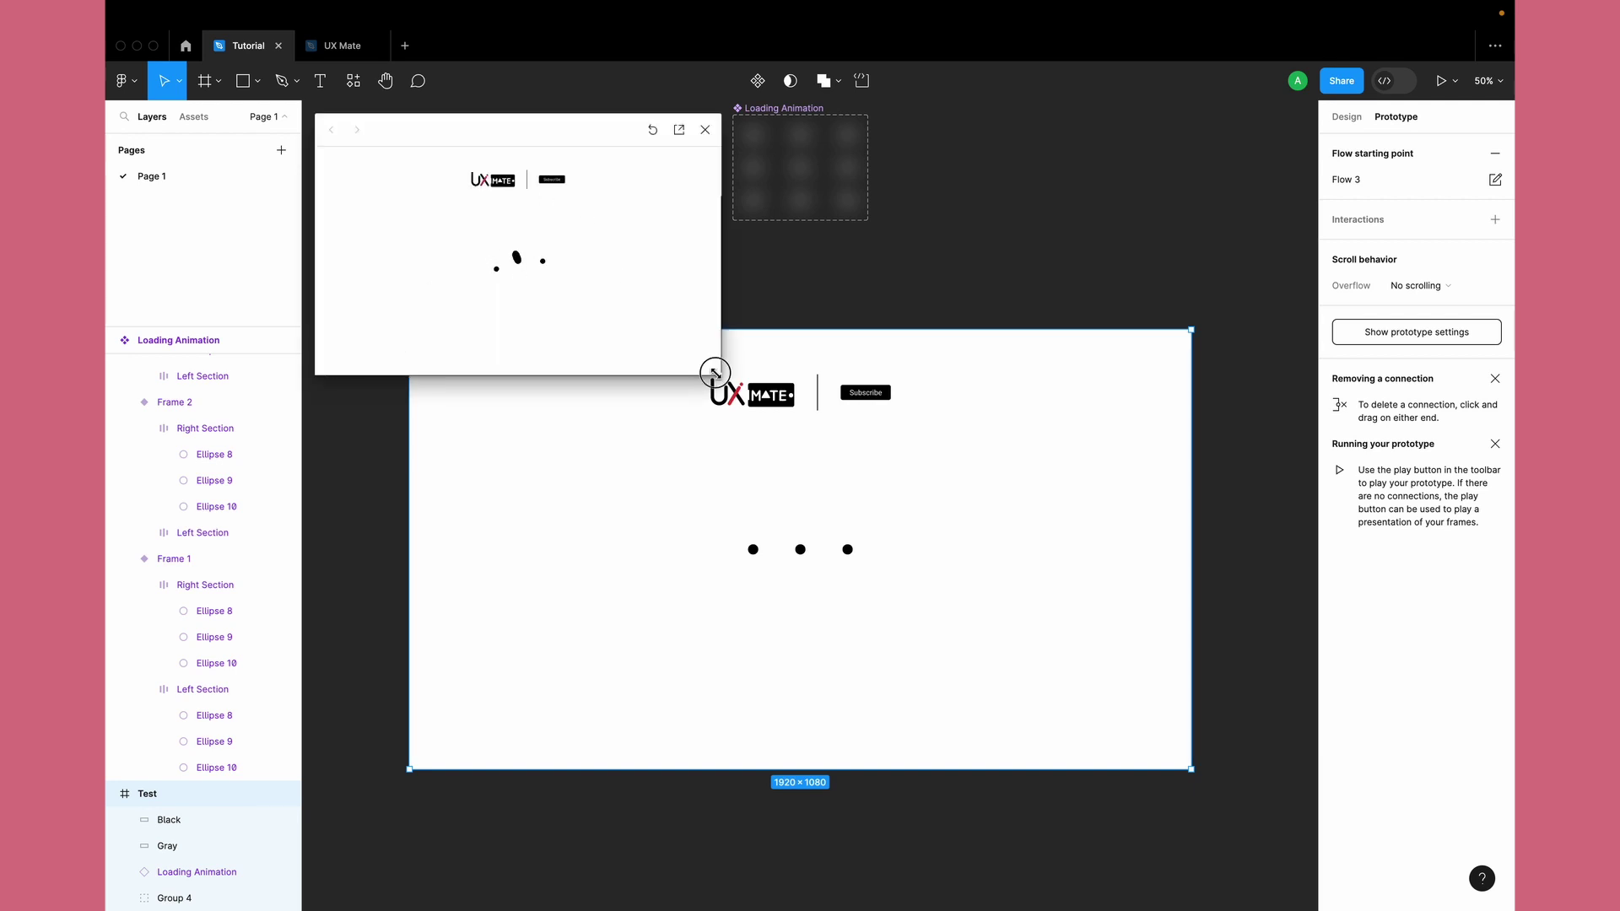
Step: Enlarge the Flow 3 prototype preview to examine the gooey loading animation, and close the preview
{"action": "left_click_drag", "start_coordinate": [709, 368], "coordinate": [1361, 789]}
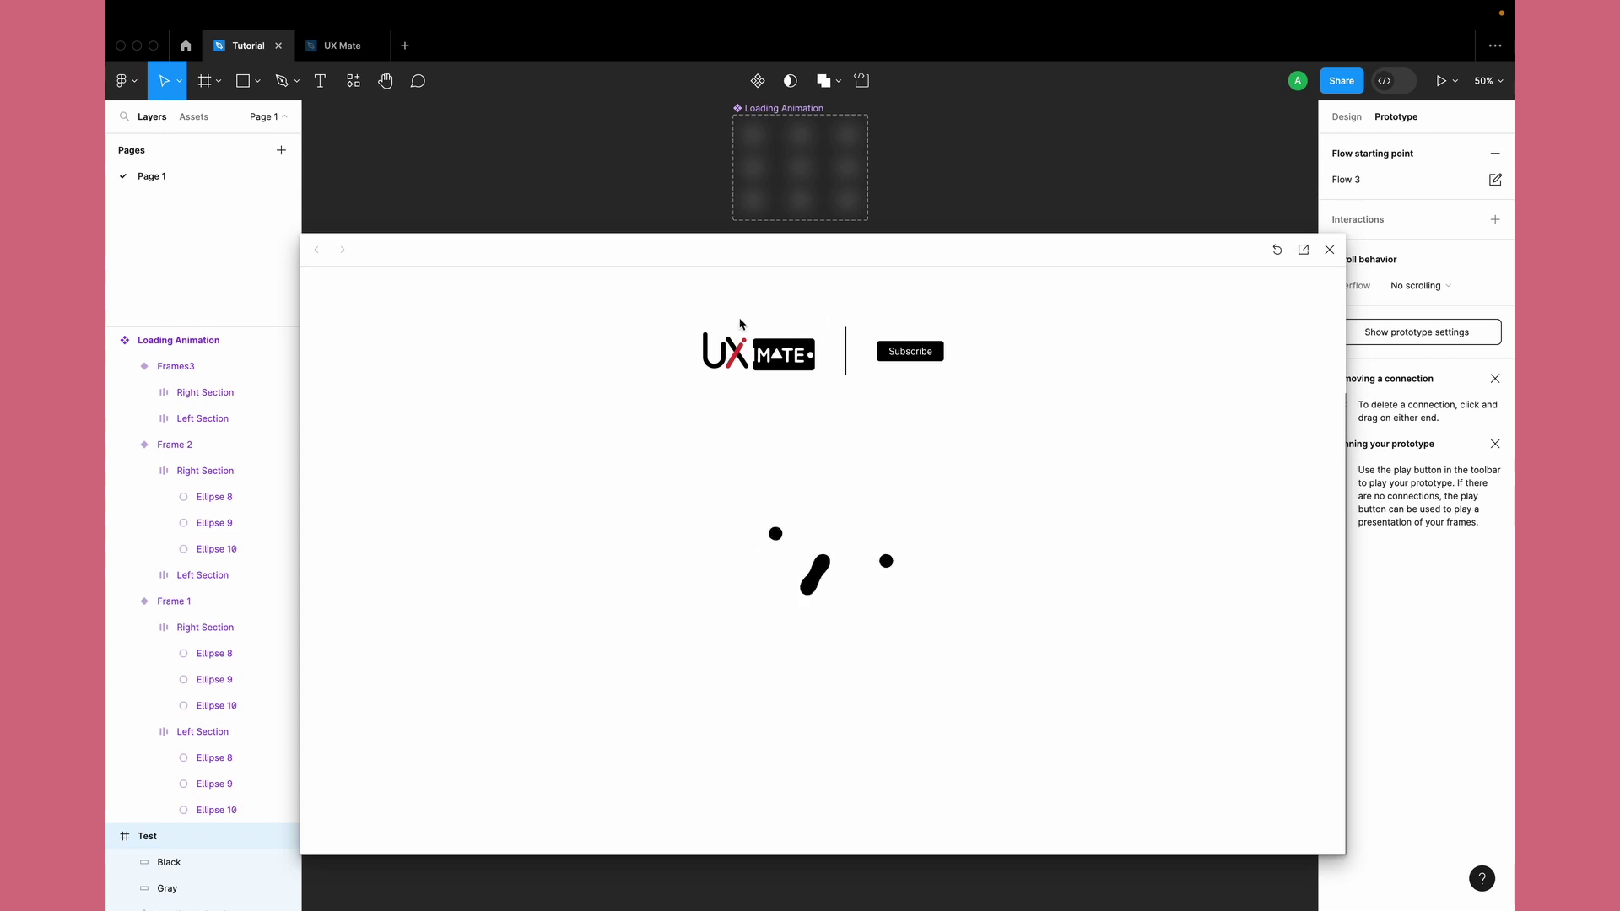
{"action": "left_click", "coordinate": [1330, 250]}
Step: Set the auto layout spacing of the Left and Right Sections in Frame 1, Frame 2 and Frames3 to 5
{"action": "left_click", "coordinate": [761, 122]}
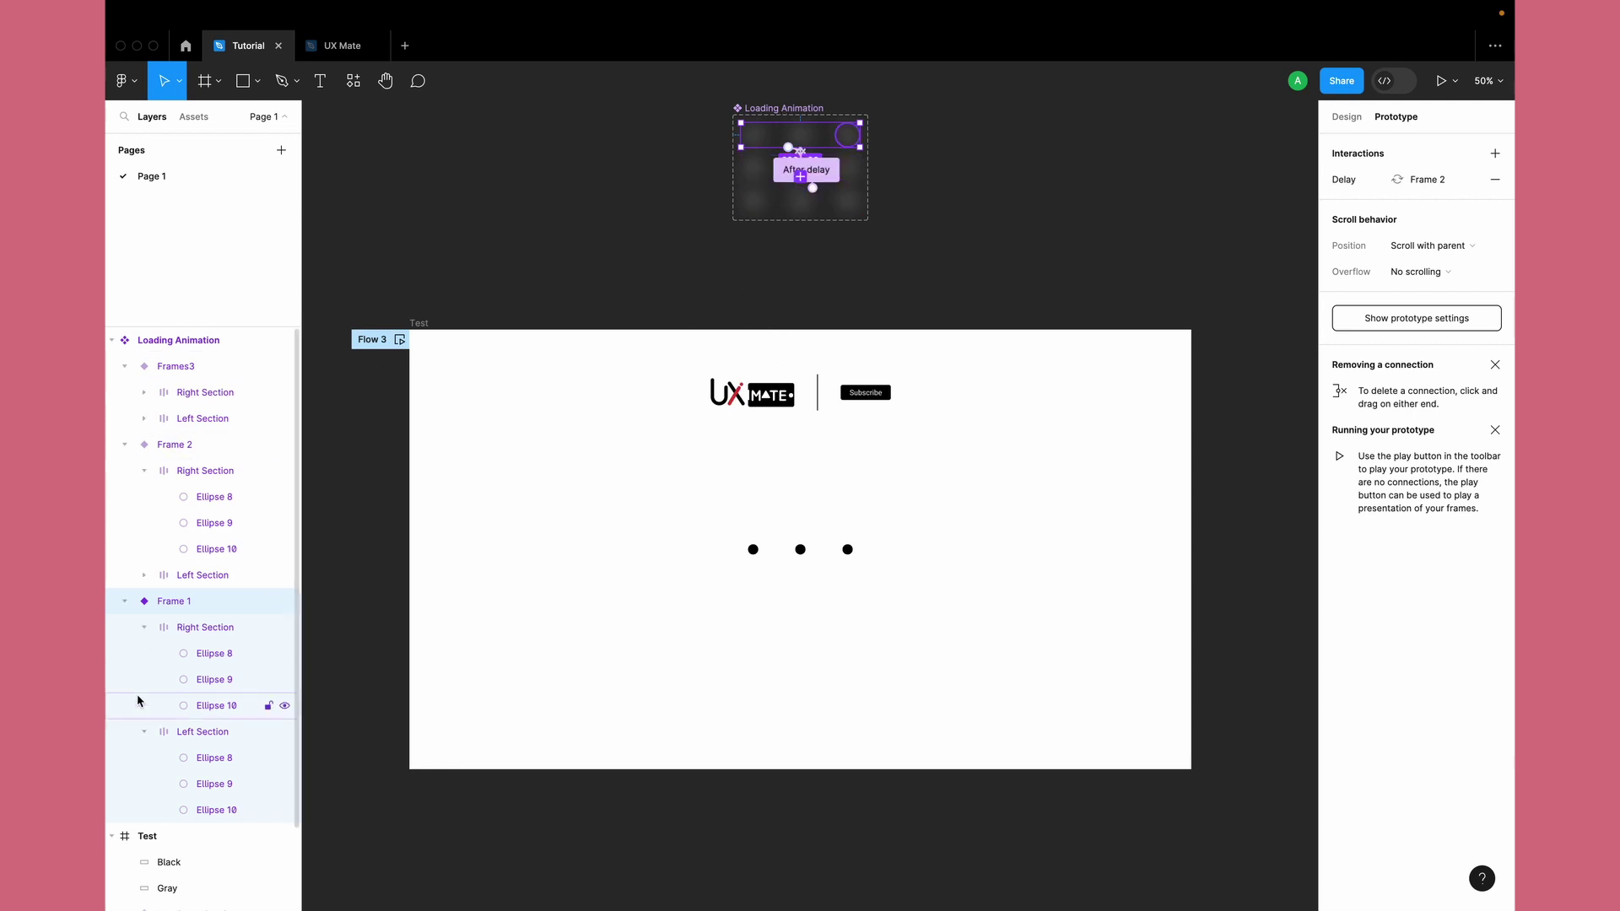
{"action": "left_click", "coordinate": [201, 628]}
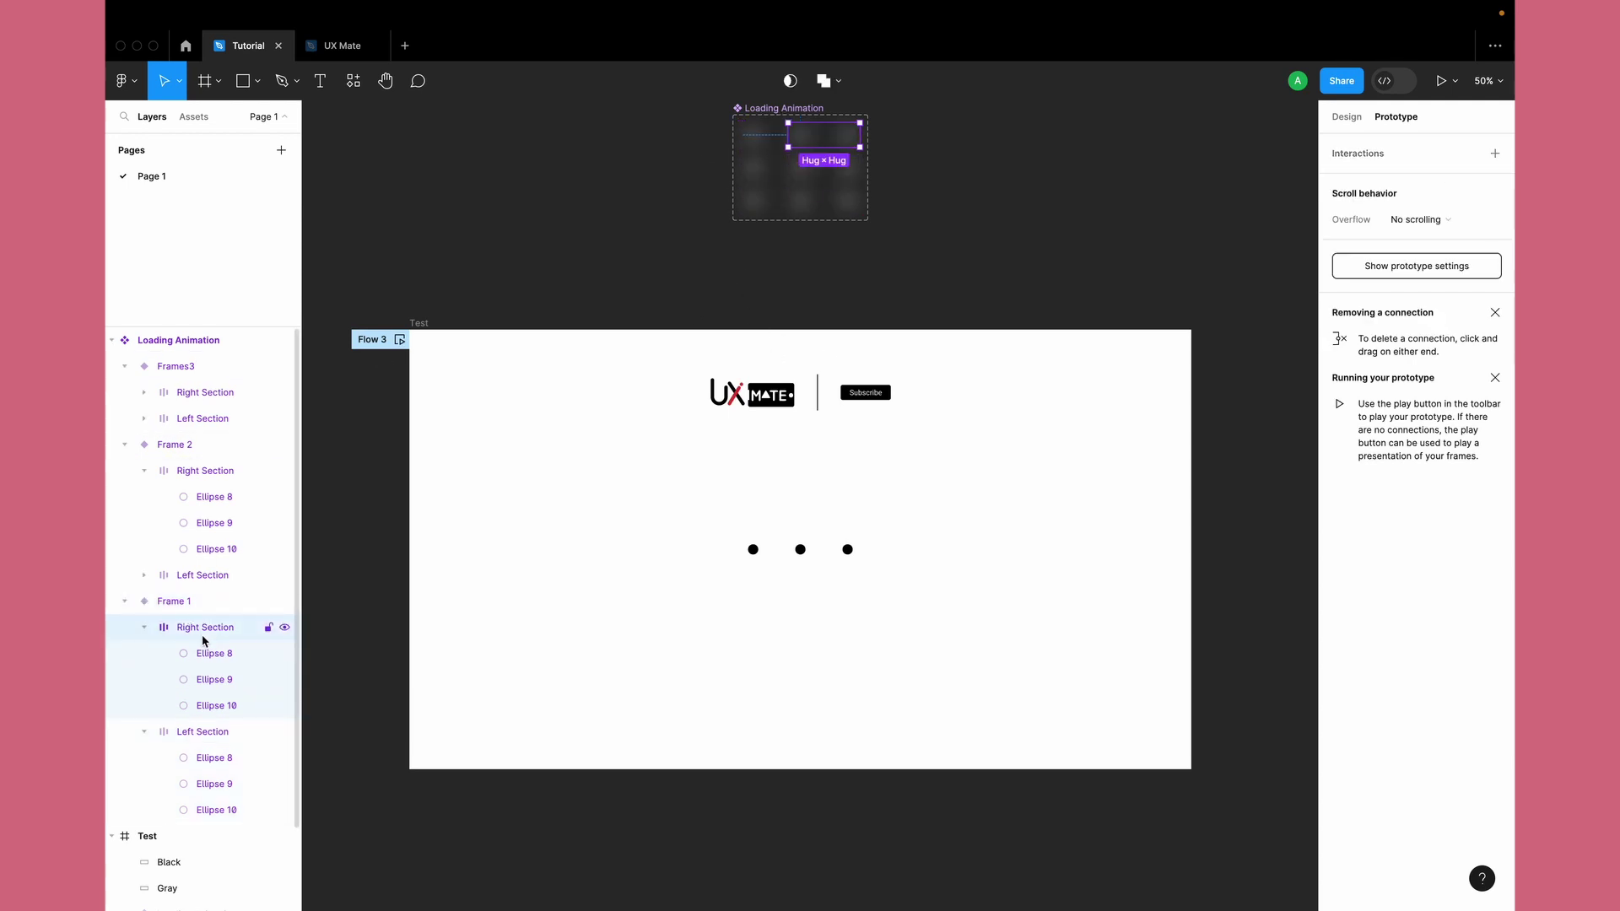
{"action": "left_click", "coordinate": [206, 733]}
{"action": "left_click", "coordinate": [1337, 117]}
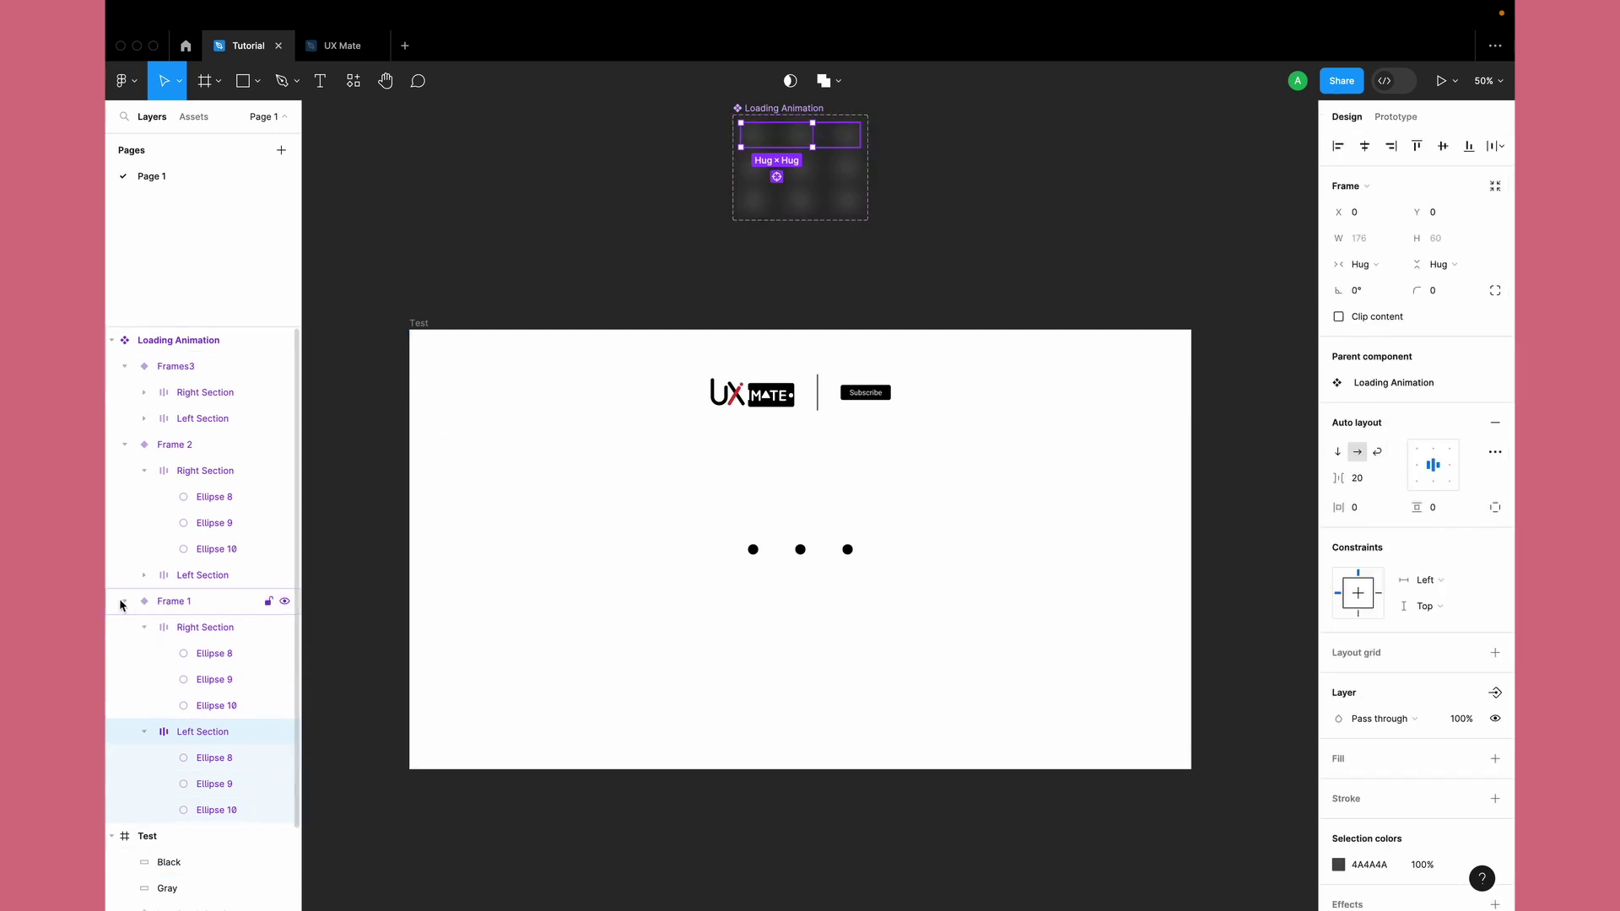
{"action": "left_click", "coordinate": [183, 604]}
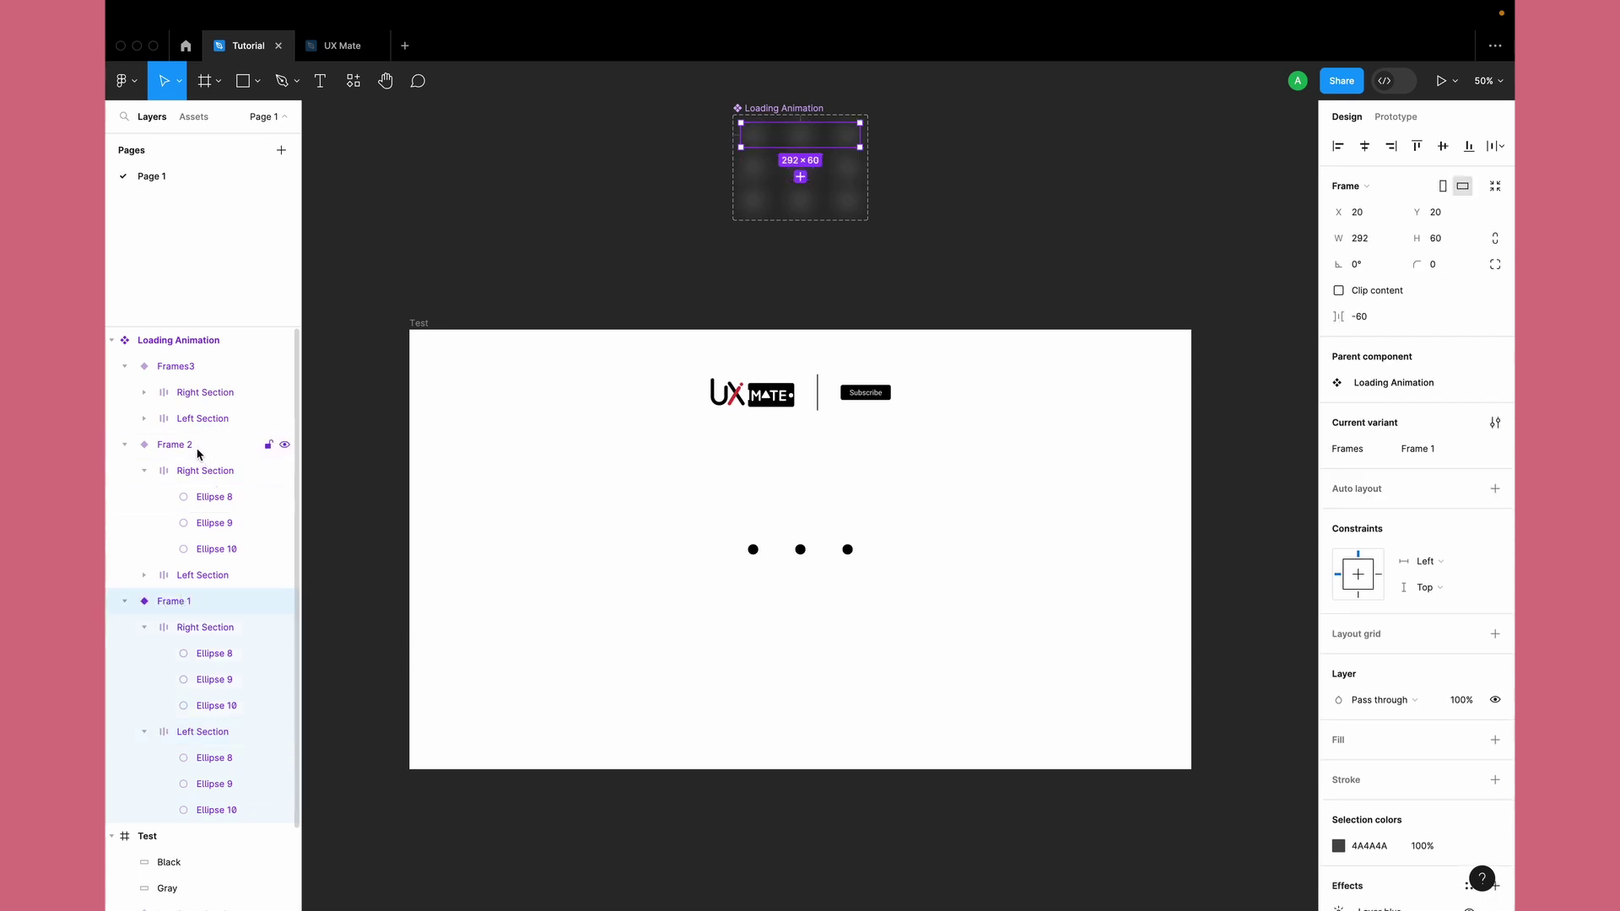
{"action": "left_click", "coordinate": [194, 446], "text": "shift"}
{"action": "left_click", "coordinate": [200, 367], "text": "shift"}
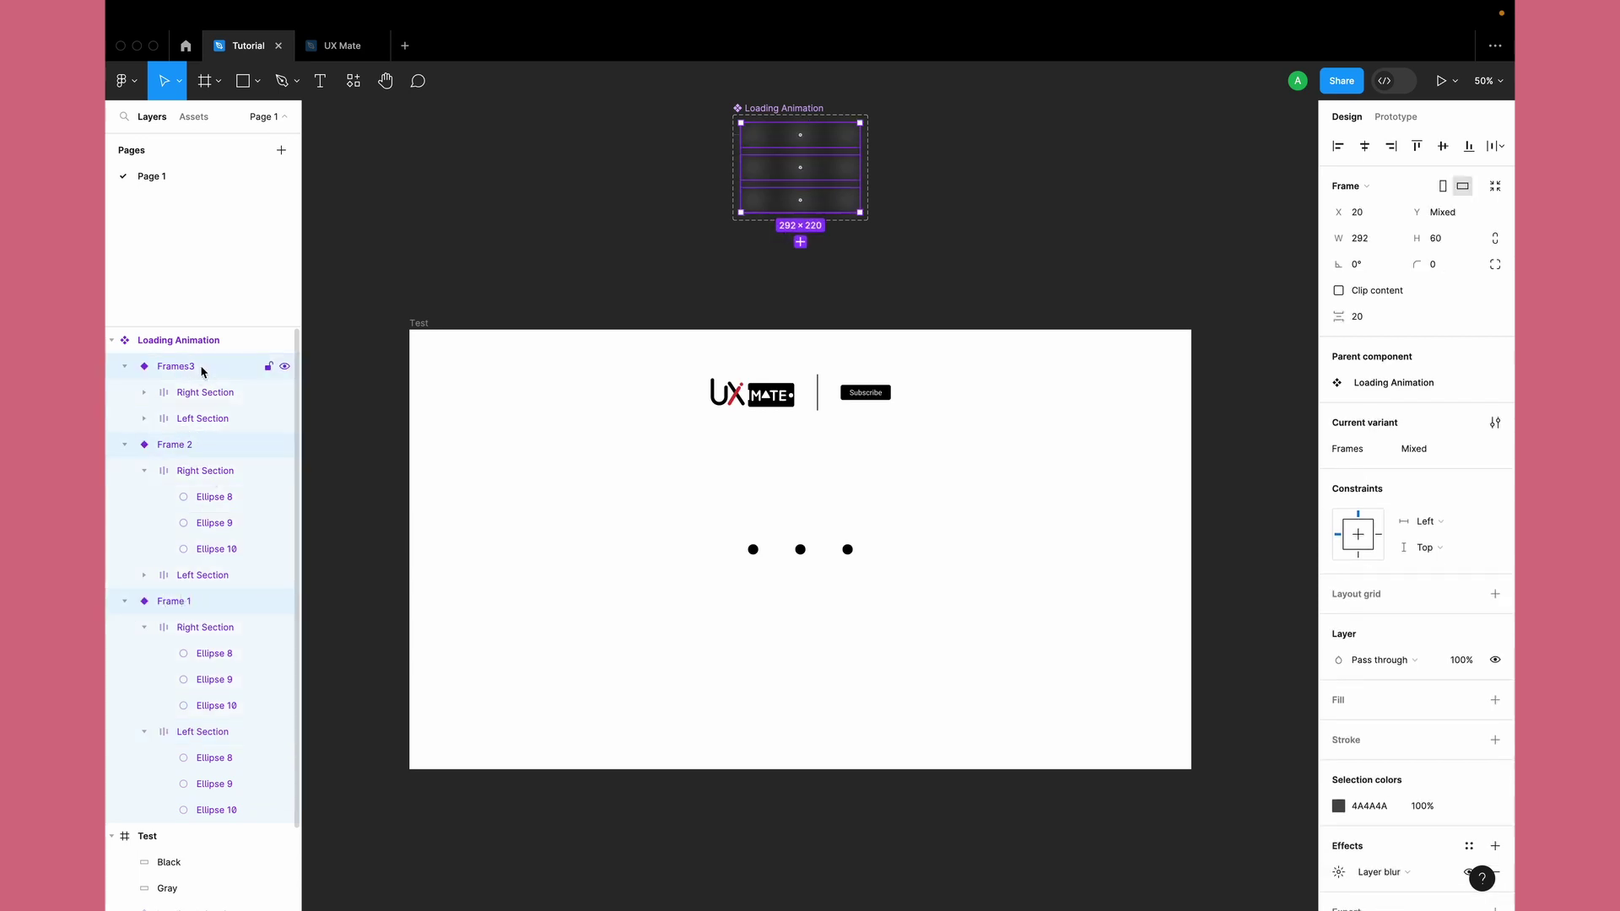
{"action": "left_click", "coordinate": [125, 444]}
{"action": "left_click", "coordinate": [125, 471]}
{"action": "left_click", "coordinate": [125, 366]}
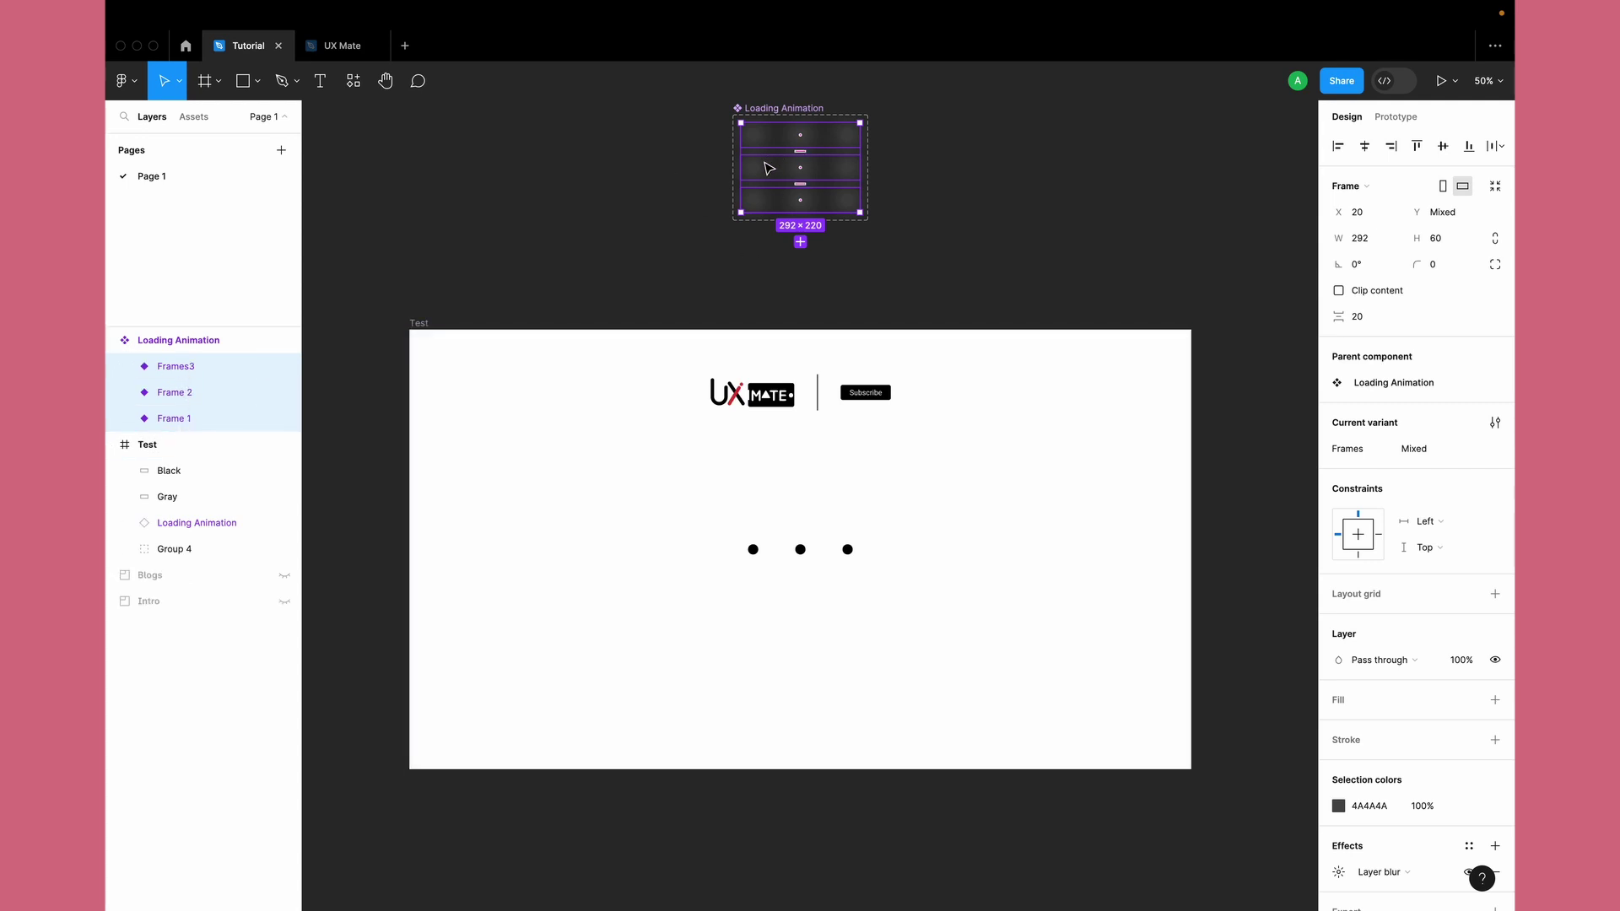
{"action": "key", "text": "Return"}
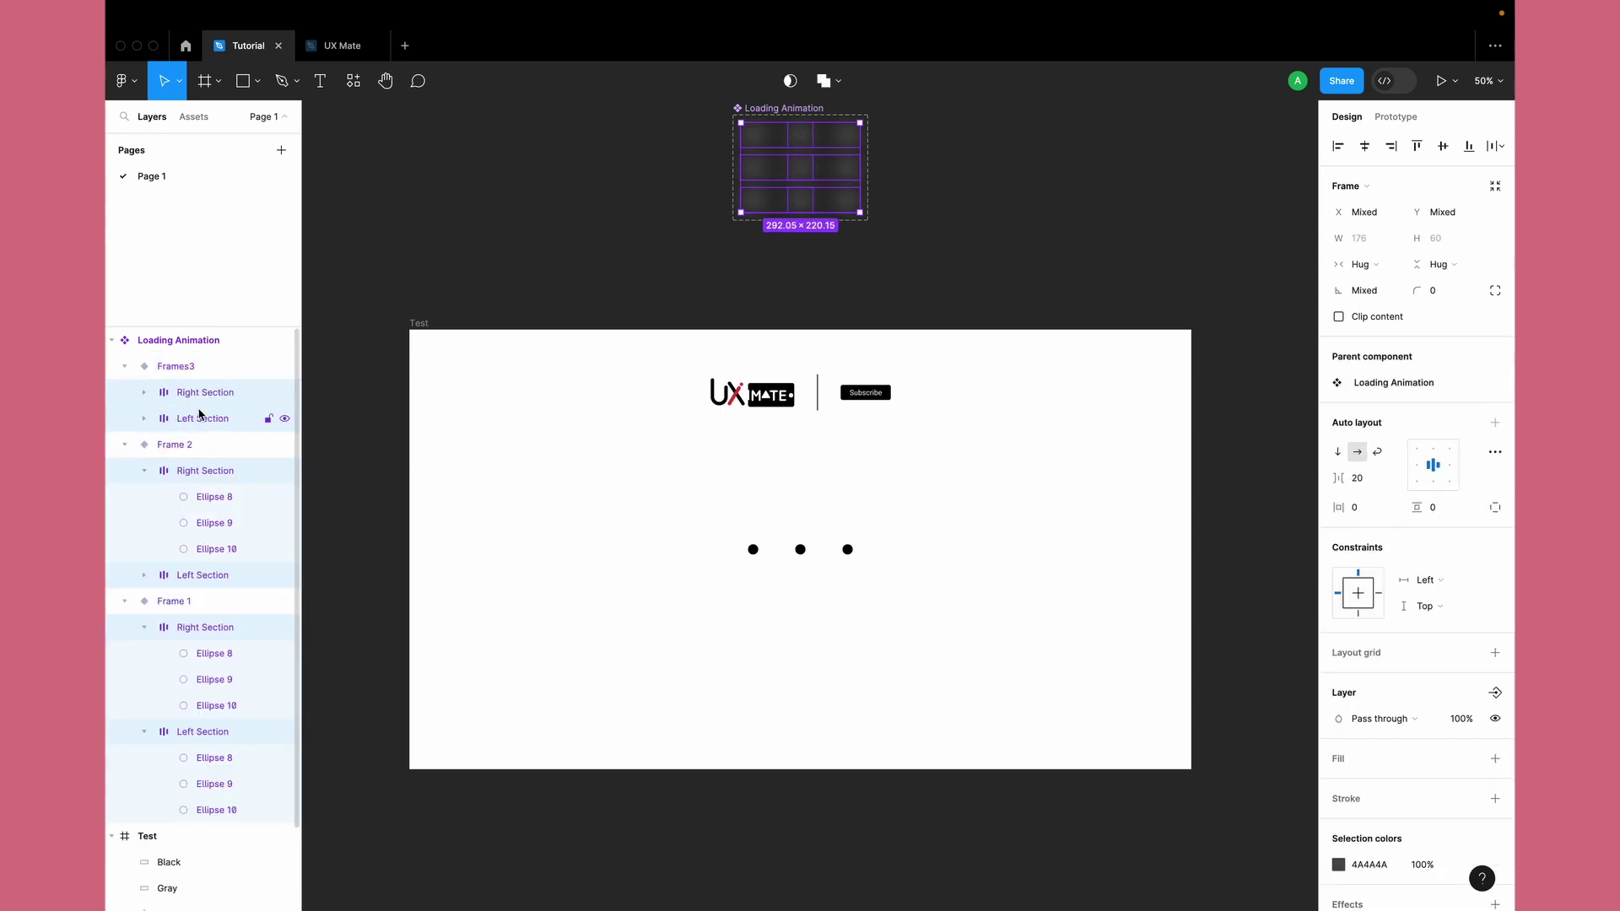
{"action": "left_click", "coordinate": [1370, 481]}
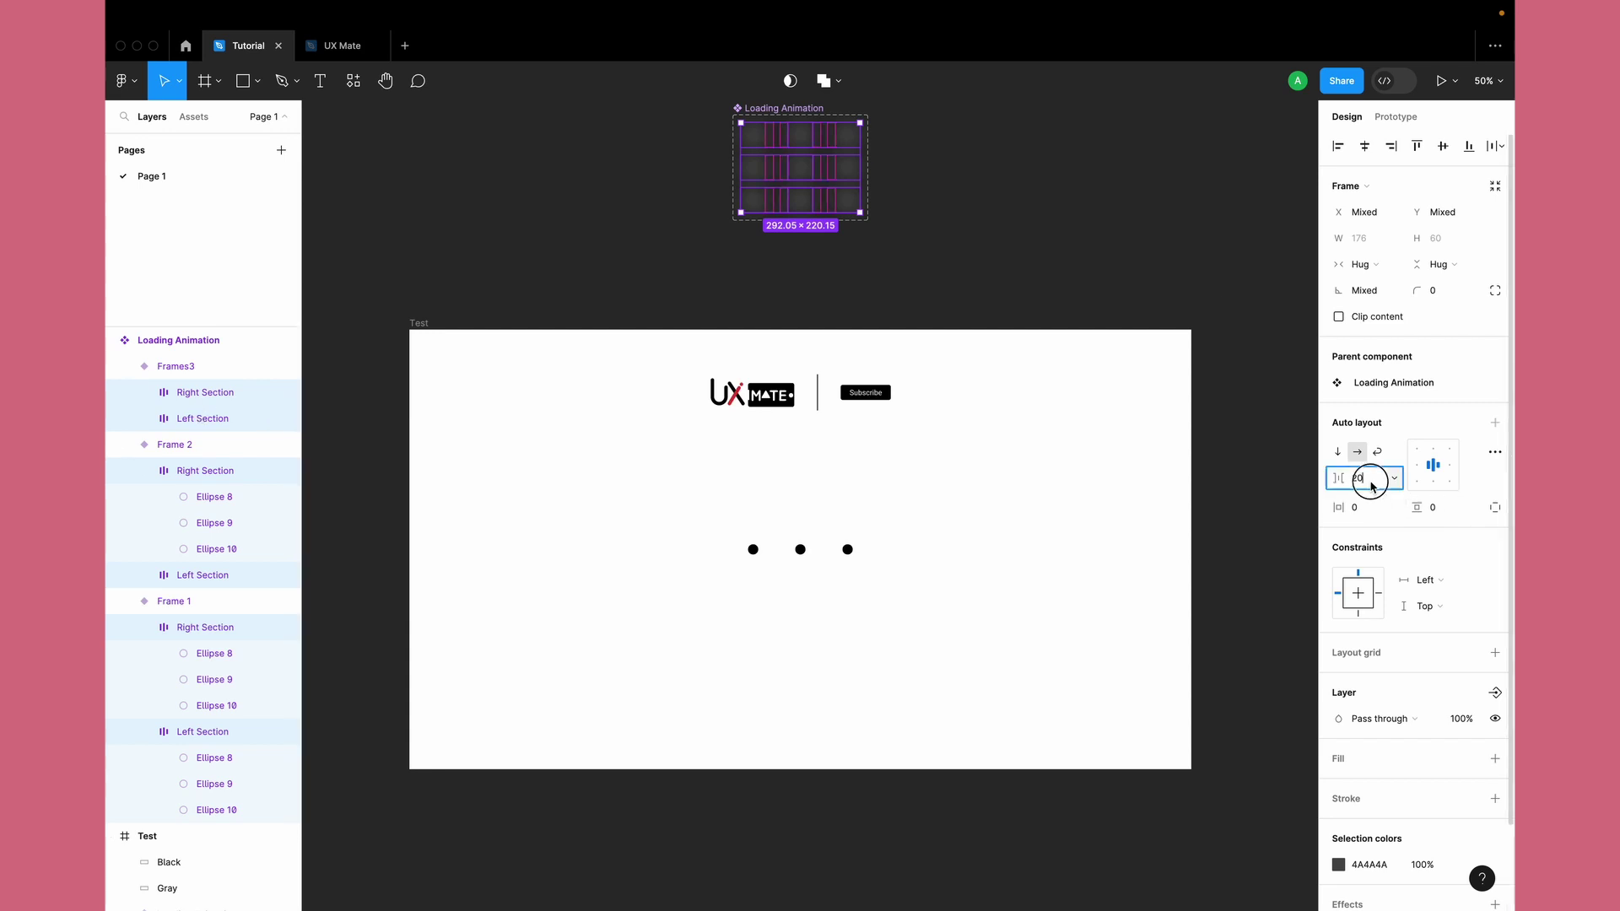
{"action": "key", "text": "Down"}
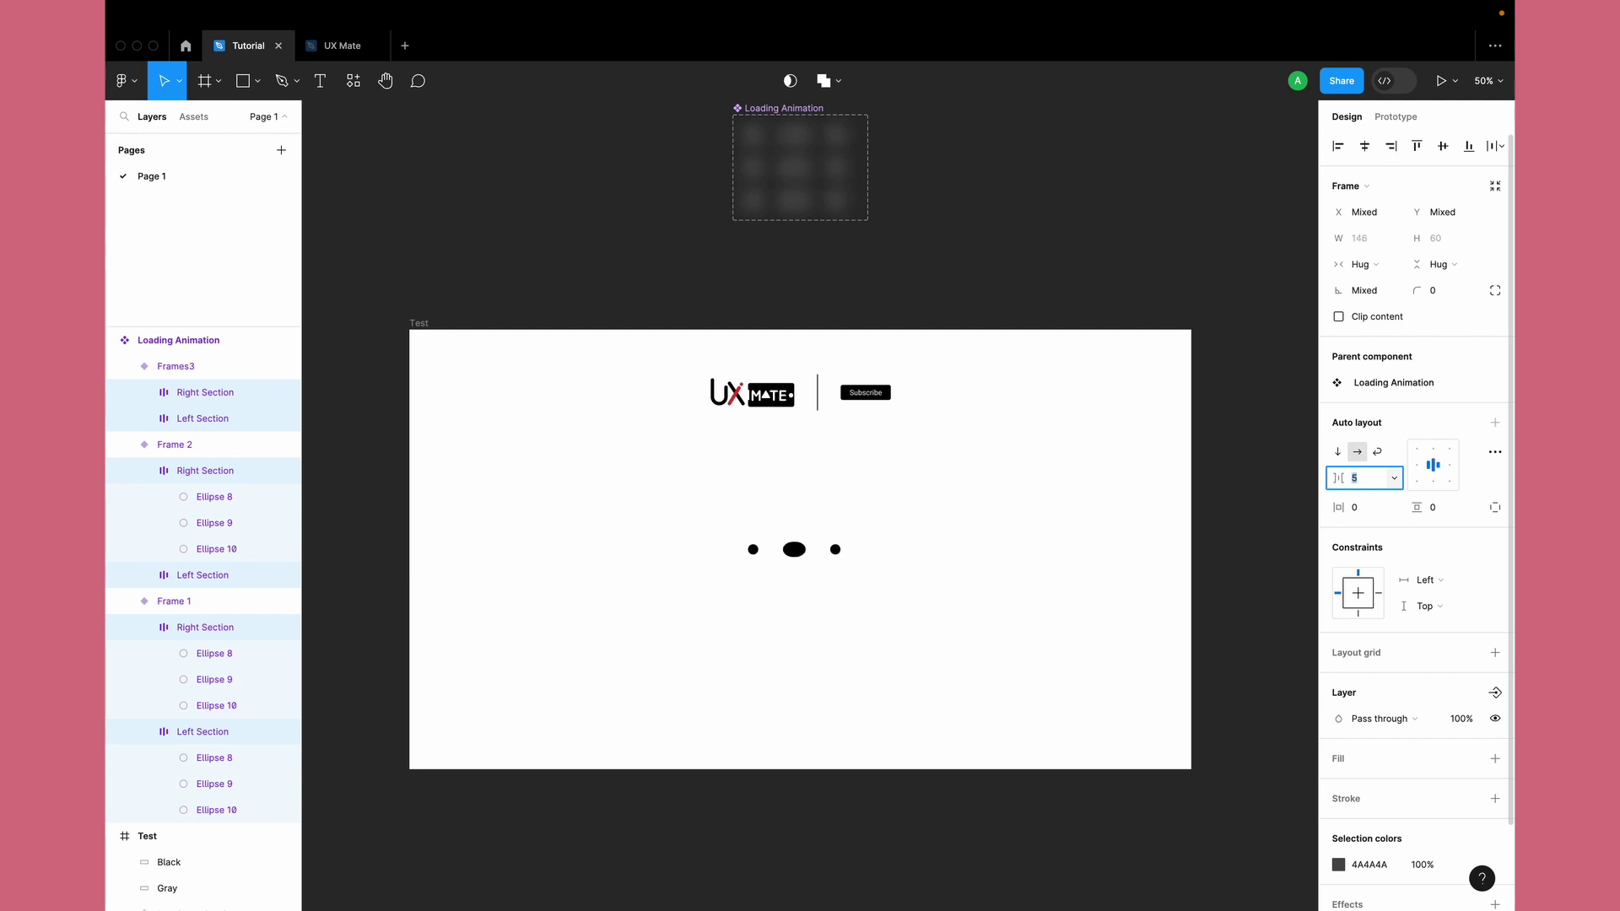
Step: Lock the Black and Gray rectangles in the Test frame and select the Loading Animation instance beneath them
{"action": "left_click", "coordinate": [1081, 724]}
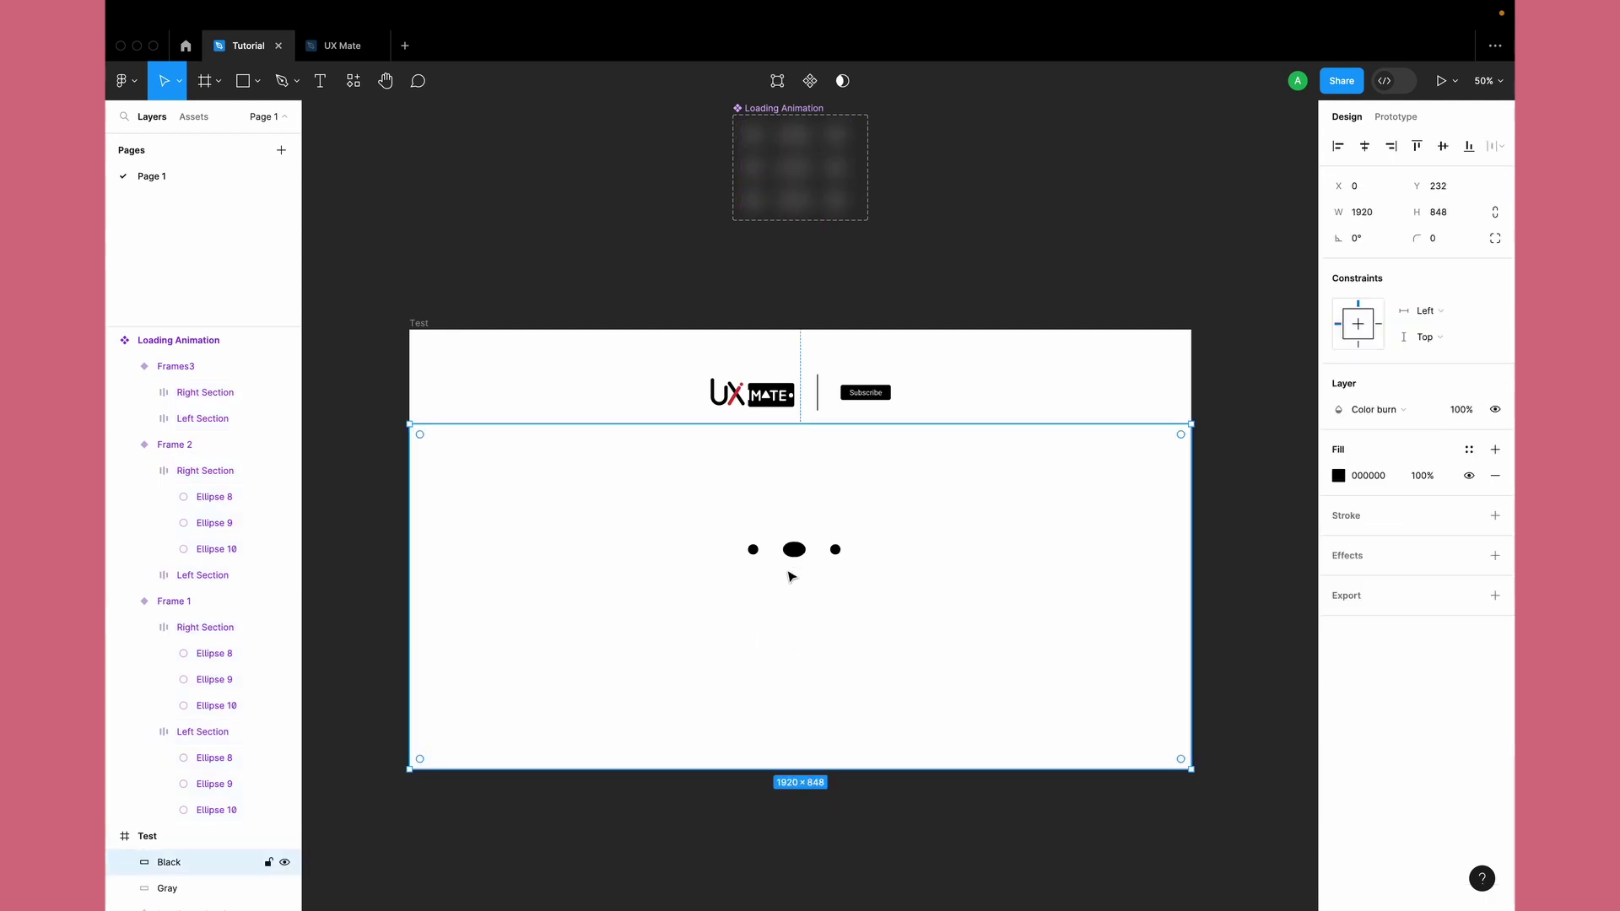
{"action": "left_click", "coordinate": [419, 324]}
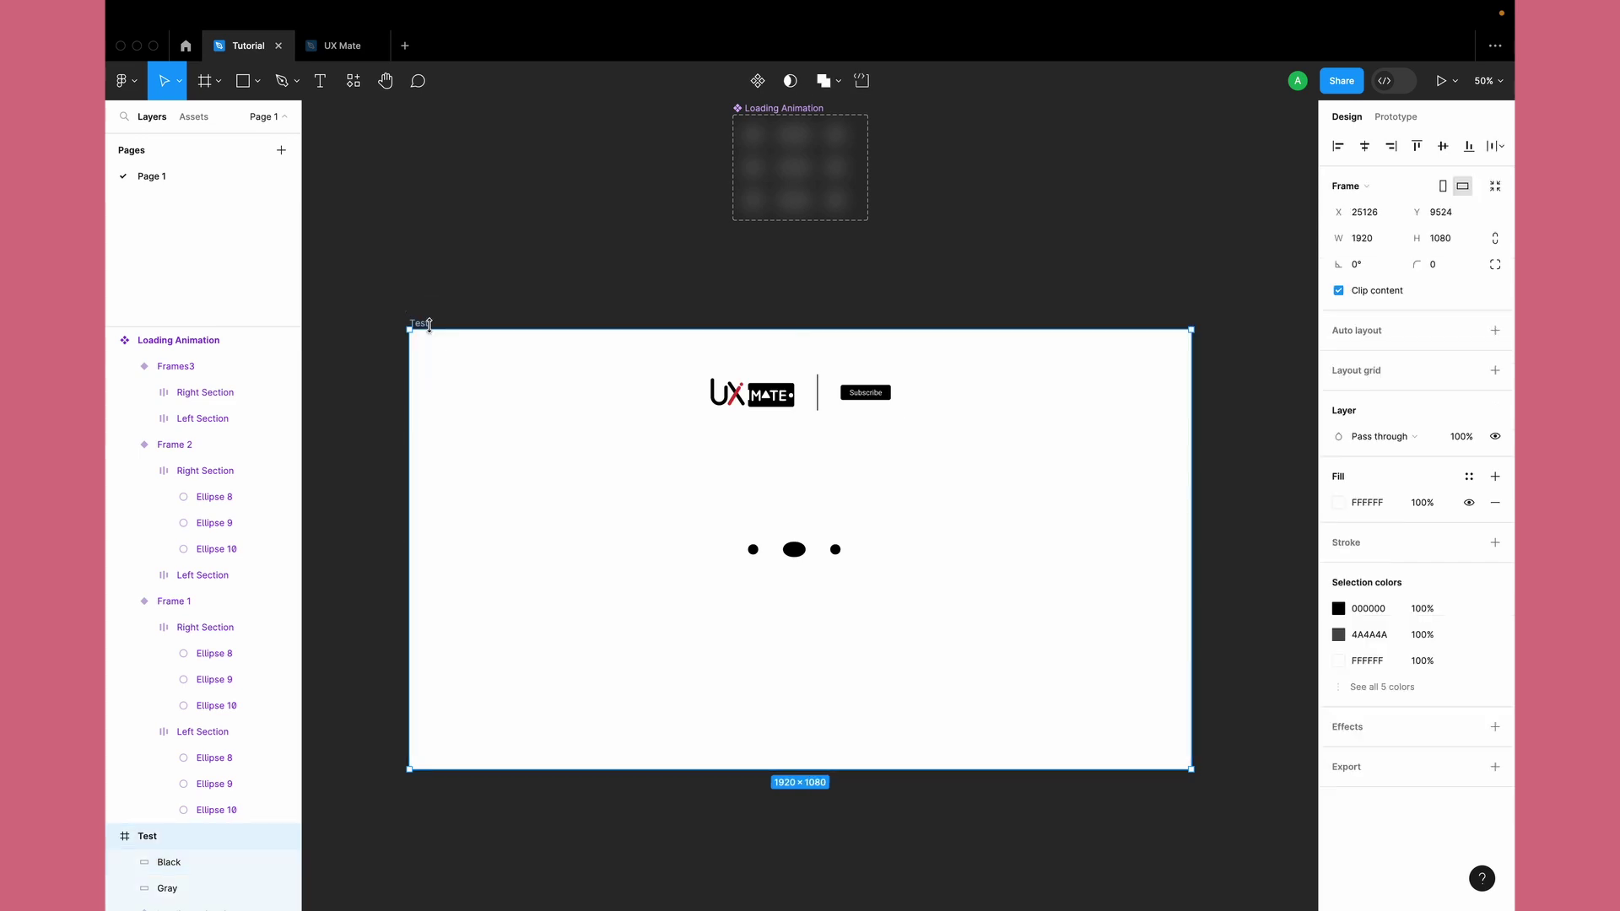
{"action": "left_click", "coordinate": [797, 560]}
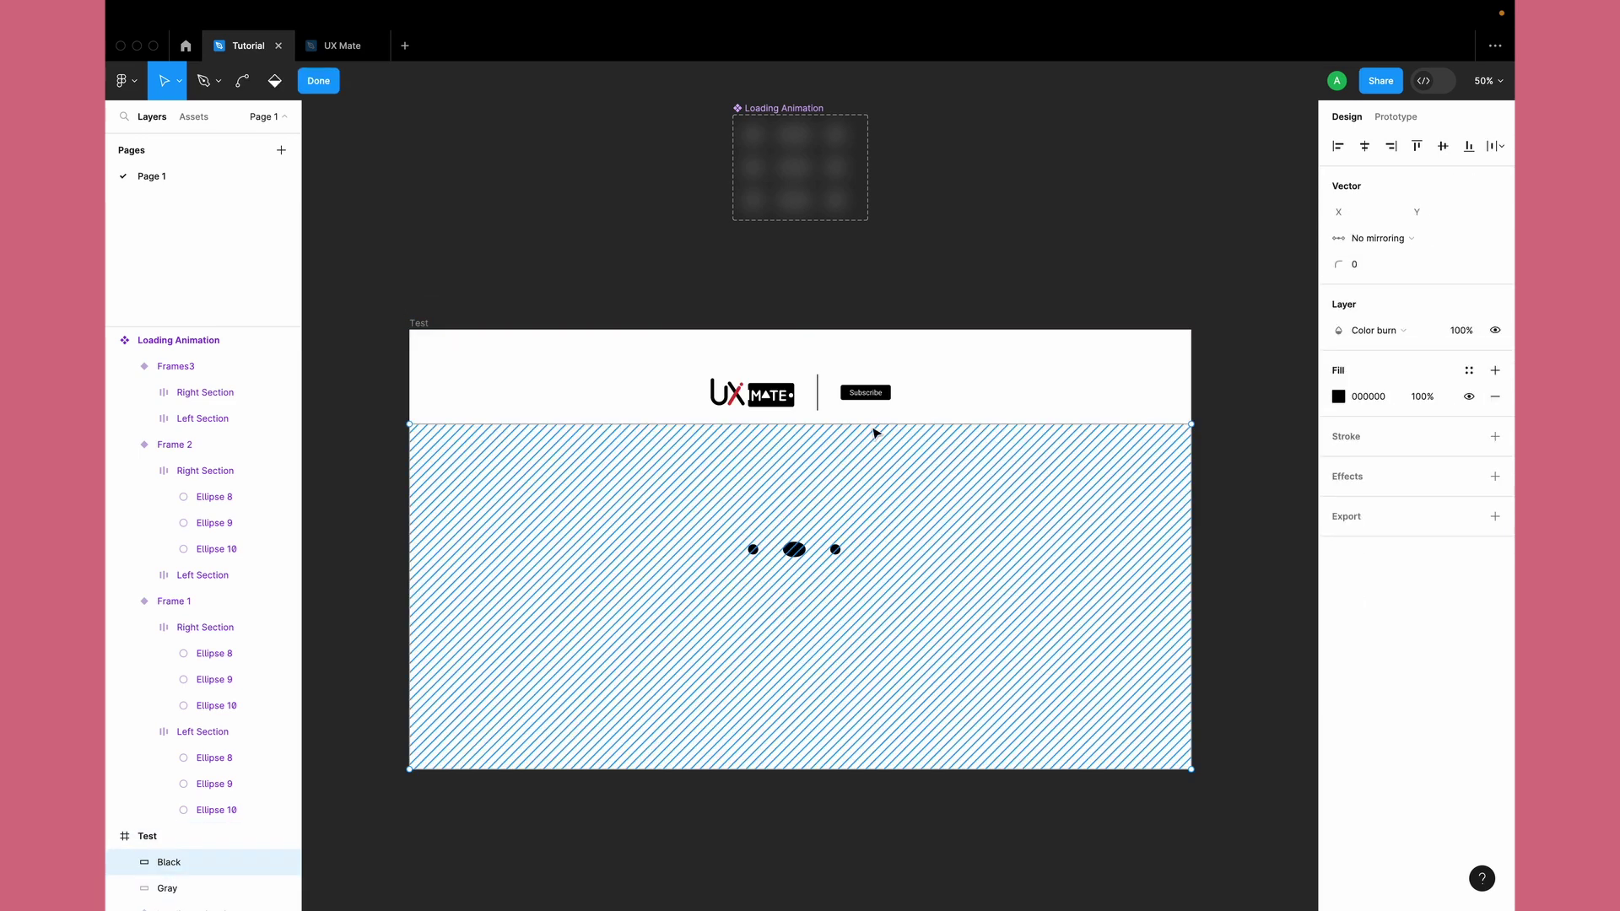
{"action": "left_click", "coordinate": [577, 319]}
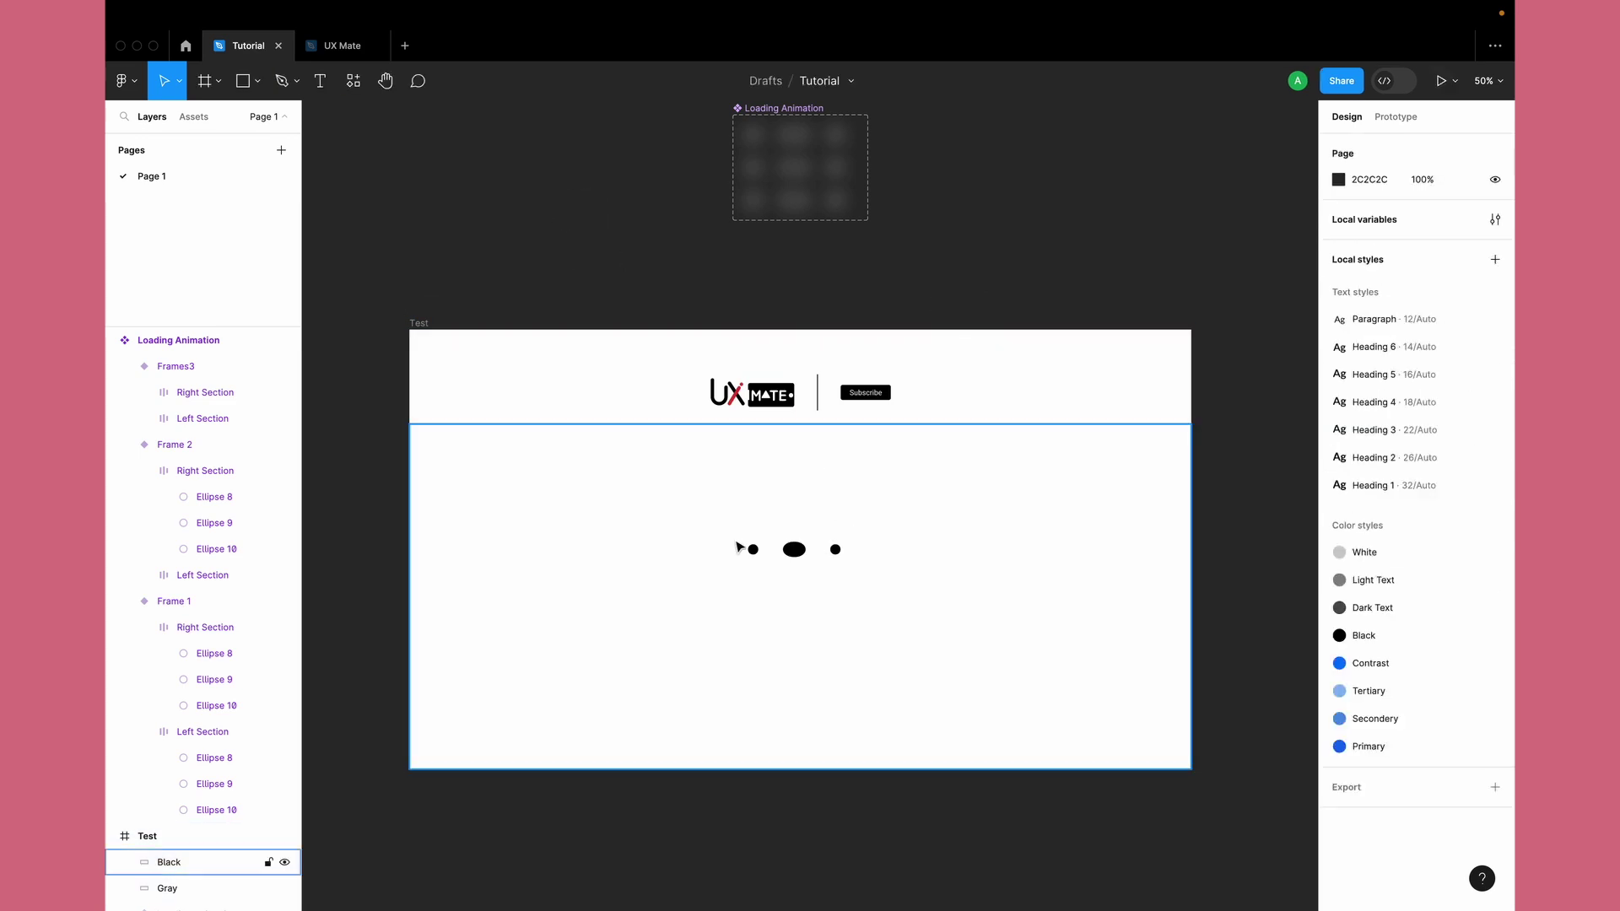
{"action": "left_click", "coordinate": [650, 541]}
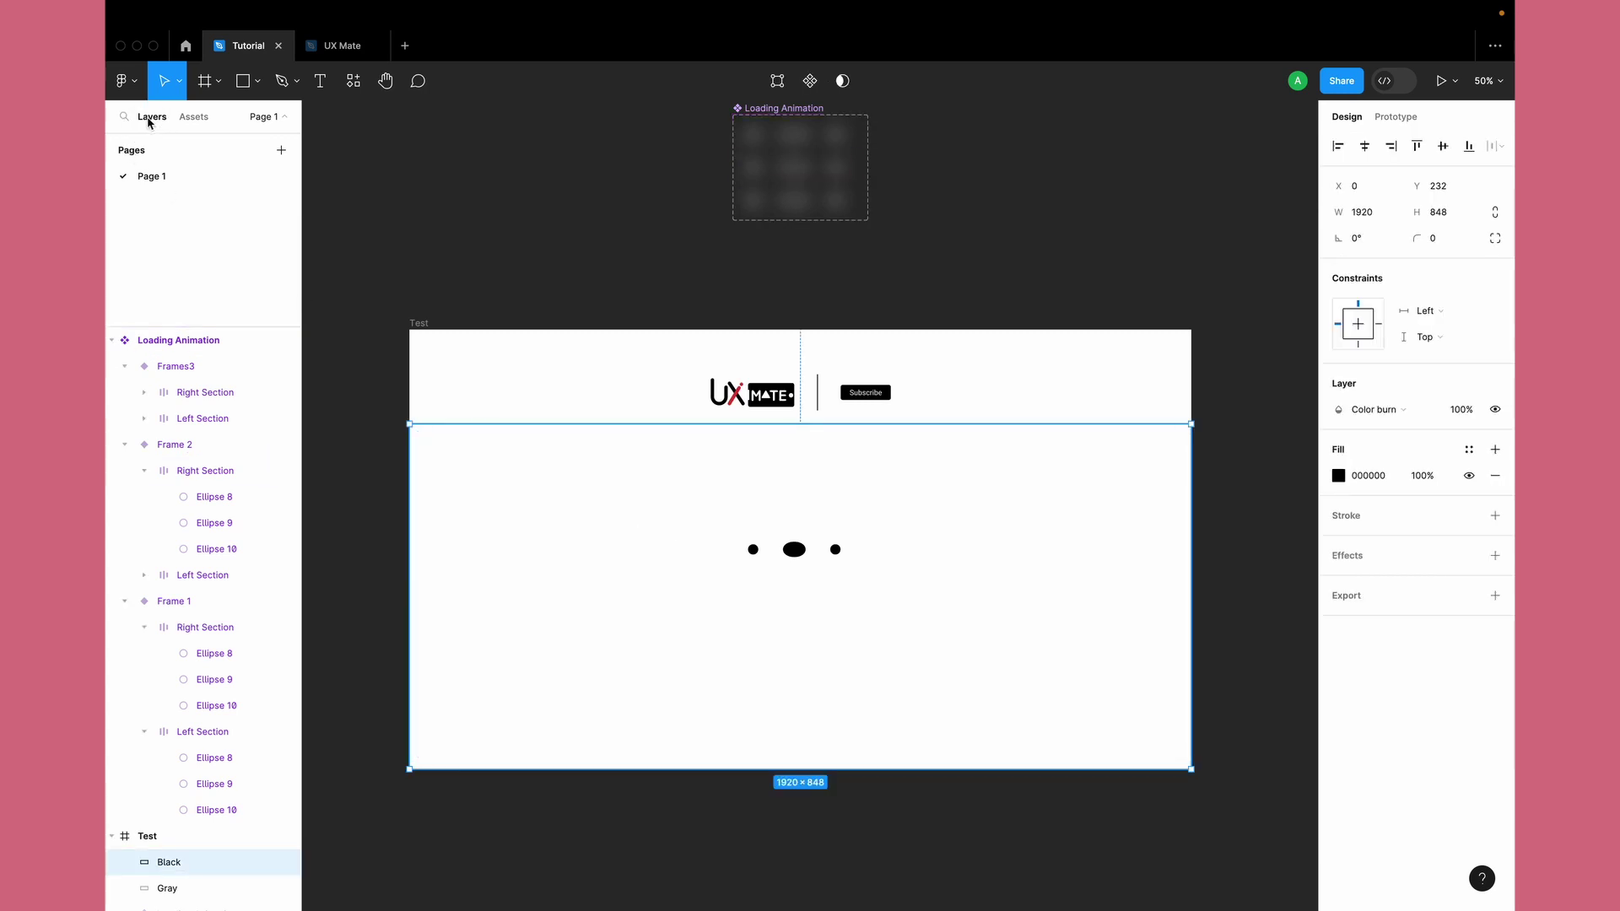
{"action": "scroll", "coordinate": [217, 751], "scroll_direction": "down", "scroll_amount": 2}
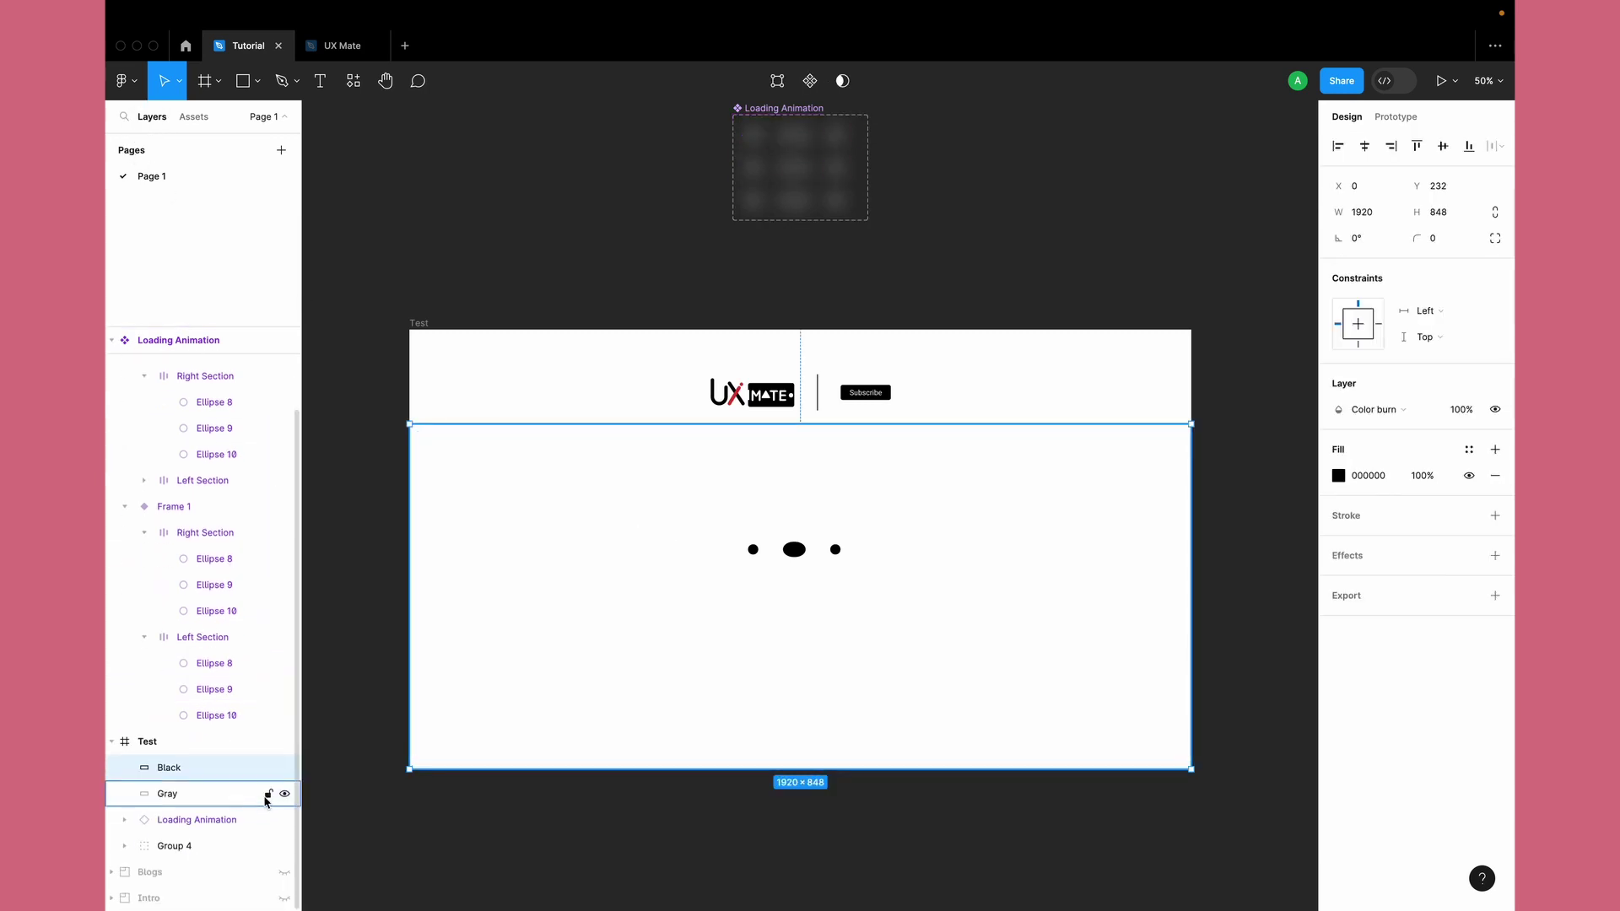
{"action": "left_click", "coordinate": [268, 767]}
{"action": "left_click", "coordinate": [806, 551]}
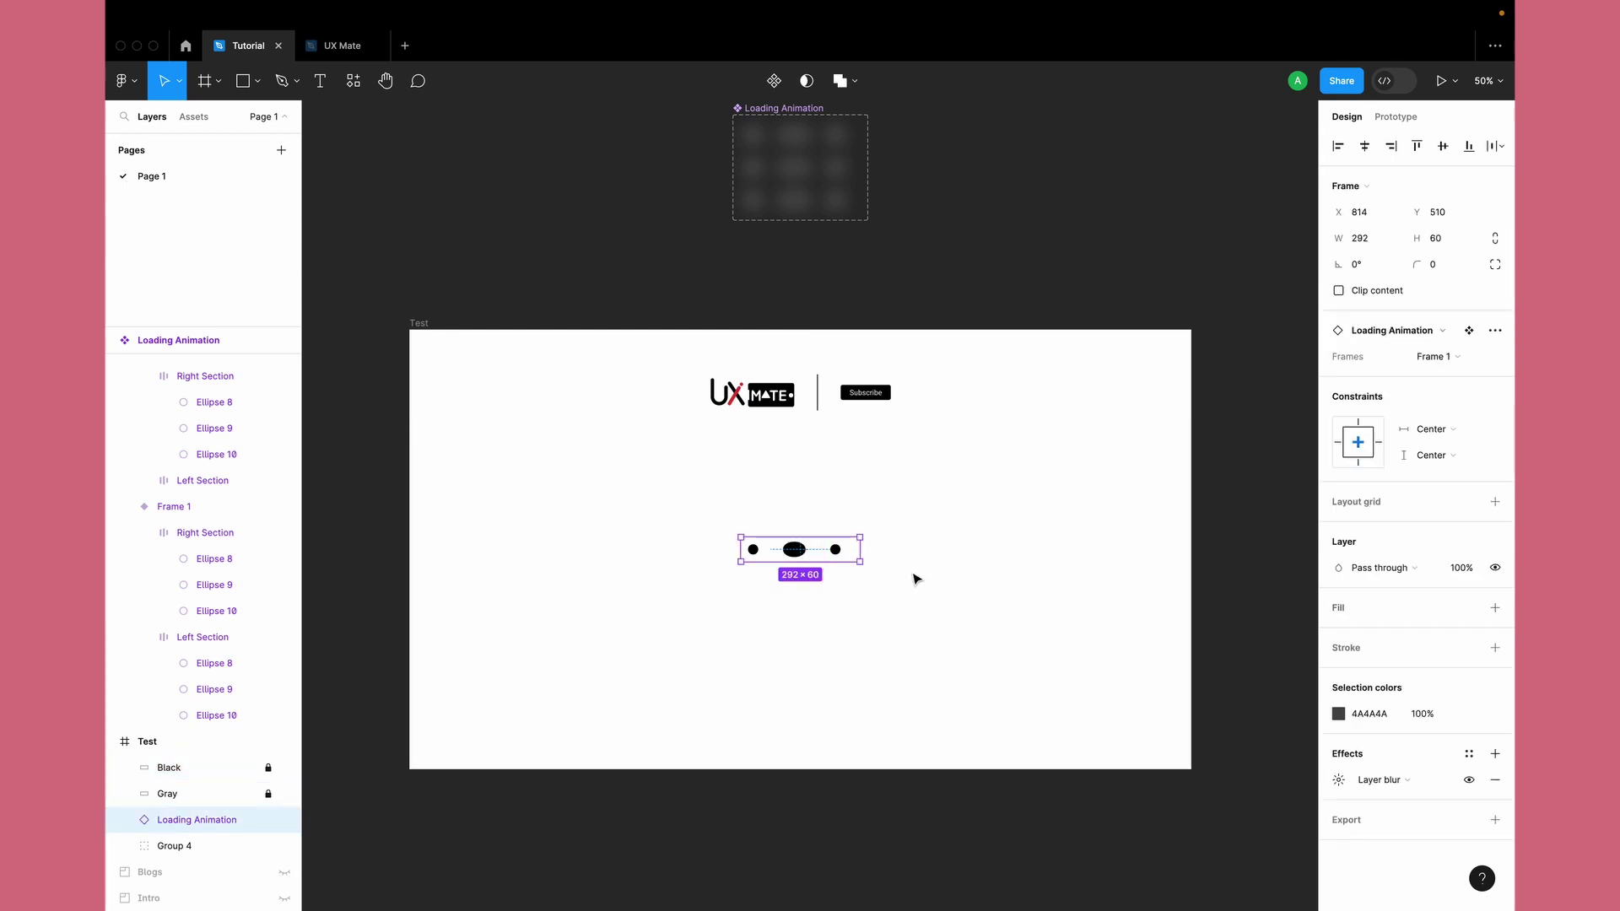
Step: Preview the Test frame's Flow 3 prototype to check the animation with the tighter circle spacing, and close the preview
{"action": "left_click", "coordinate": [422, 319]}
{"action": "left_click", "coordinate": [1400, 116]}
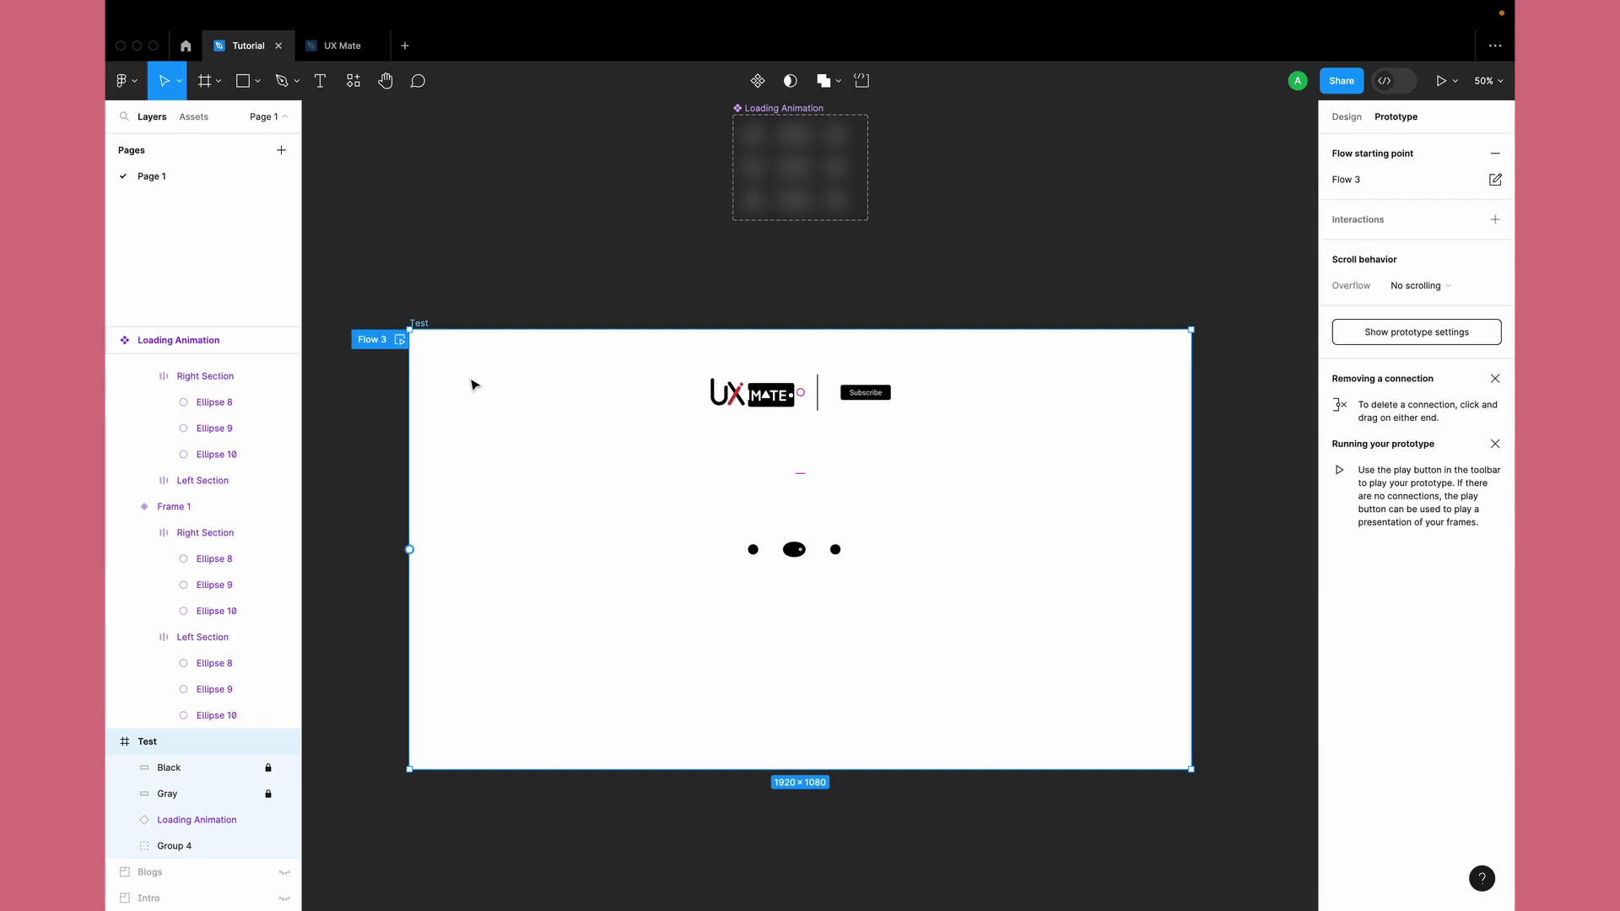
{"action": "left_click", "coordinate": [400, 341]}
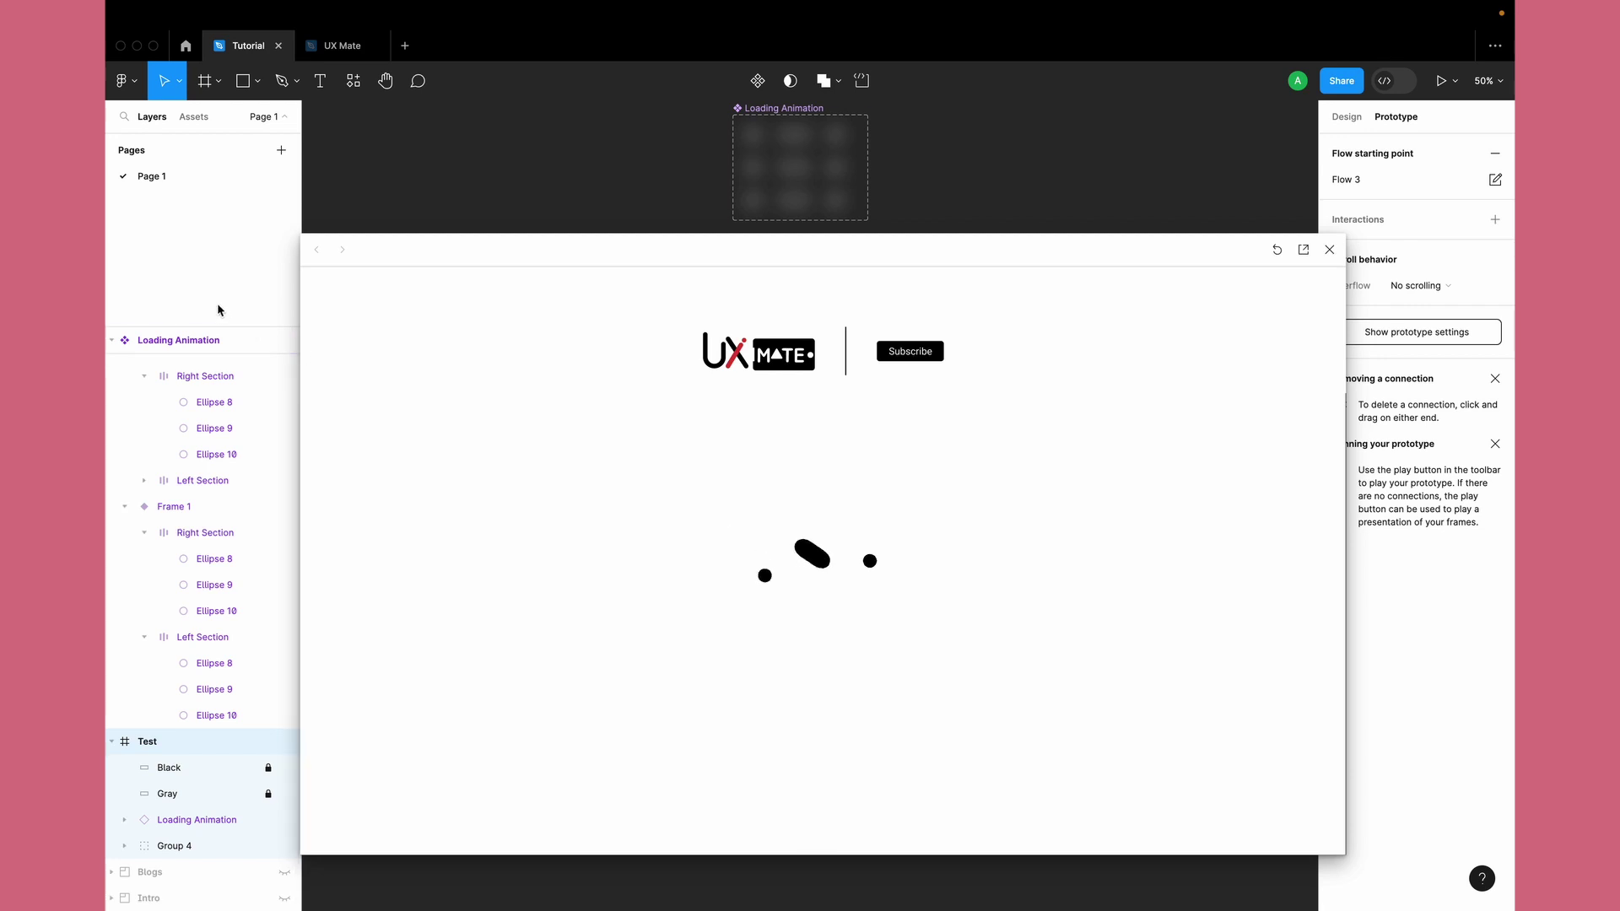
{"action": "left_click", "coordinate": [1328, 249]}
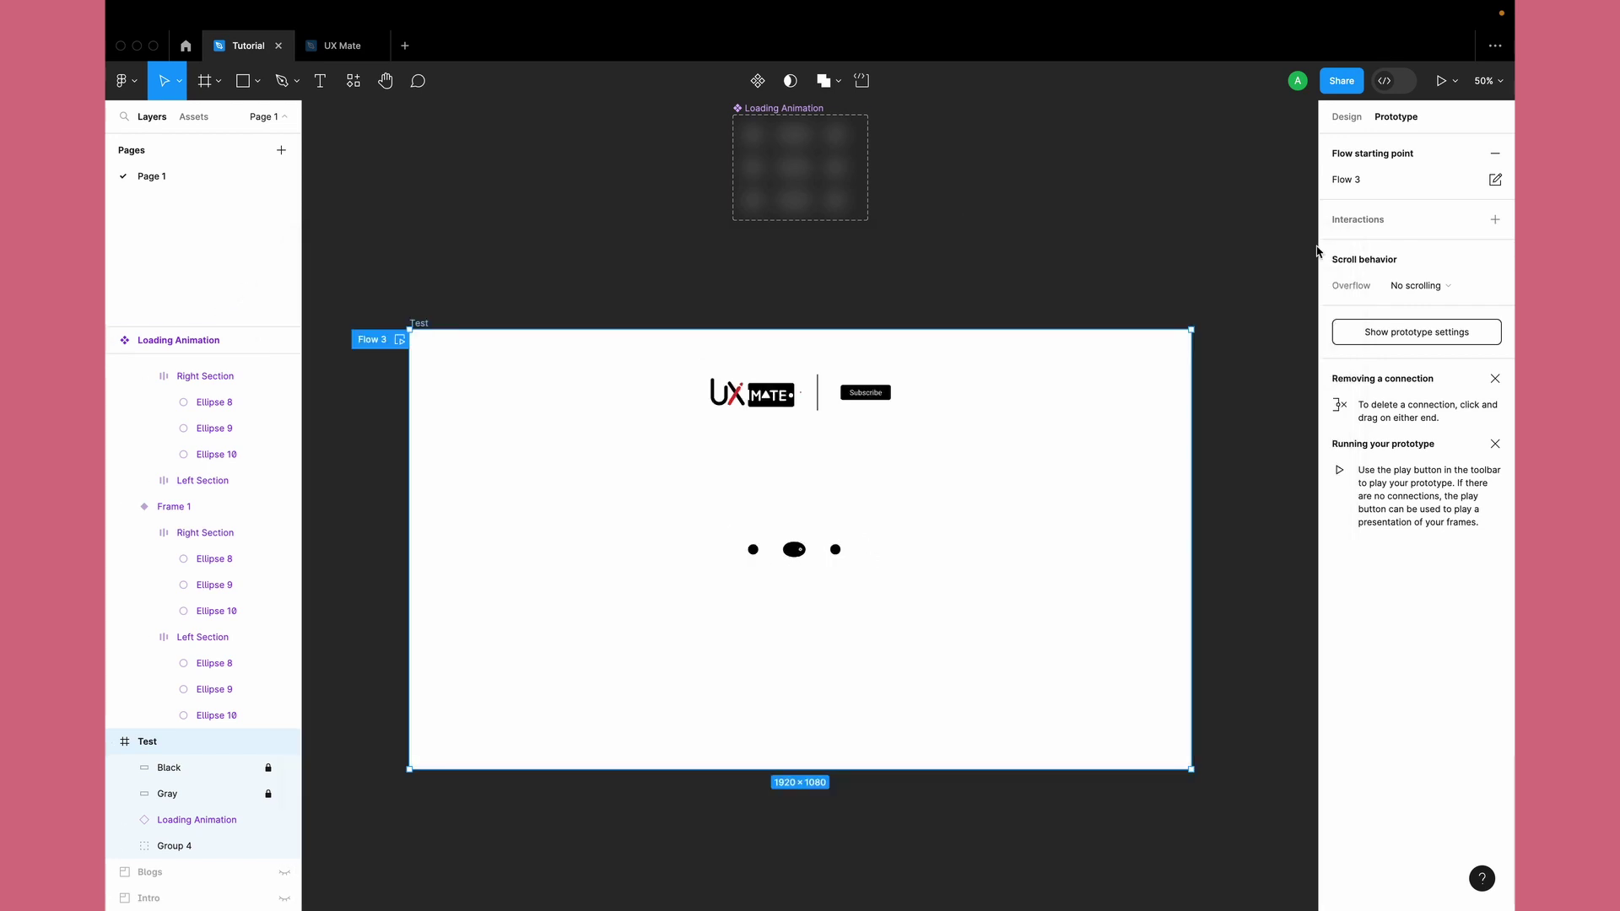
Step: Hide the layer blur effect on the Frame 1, Frame 2 and Frames3 variants of Loading Animation
{"action": "left_click", "coordinate": [780, 137]}
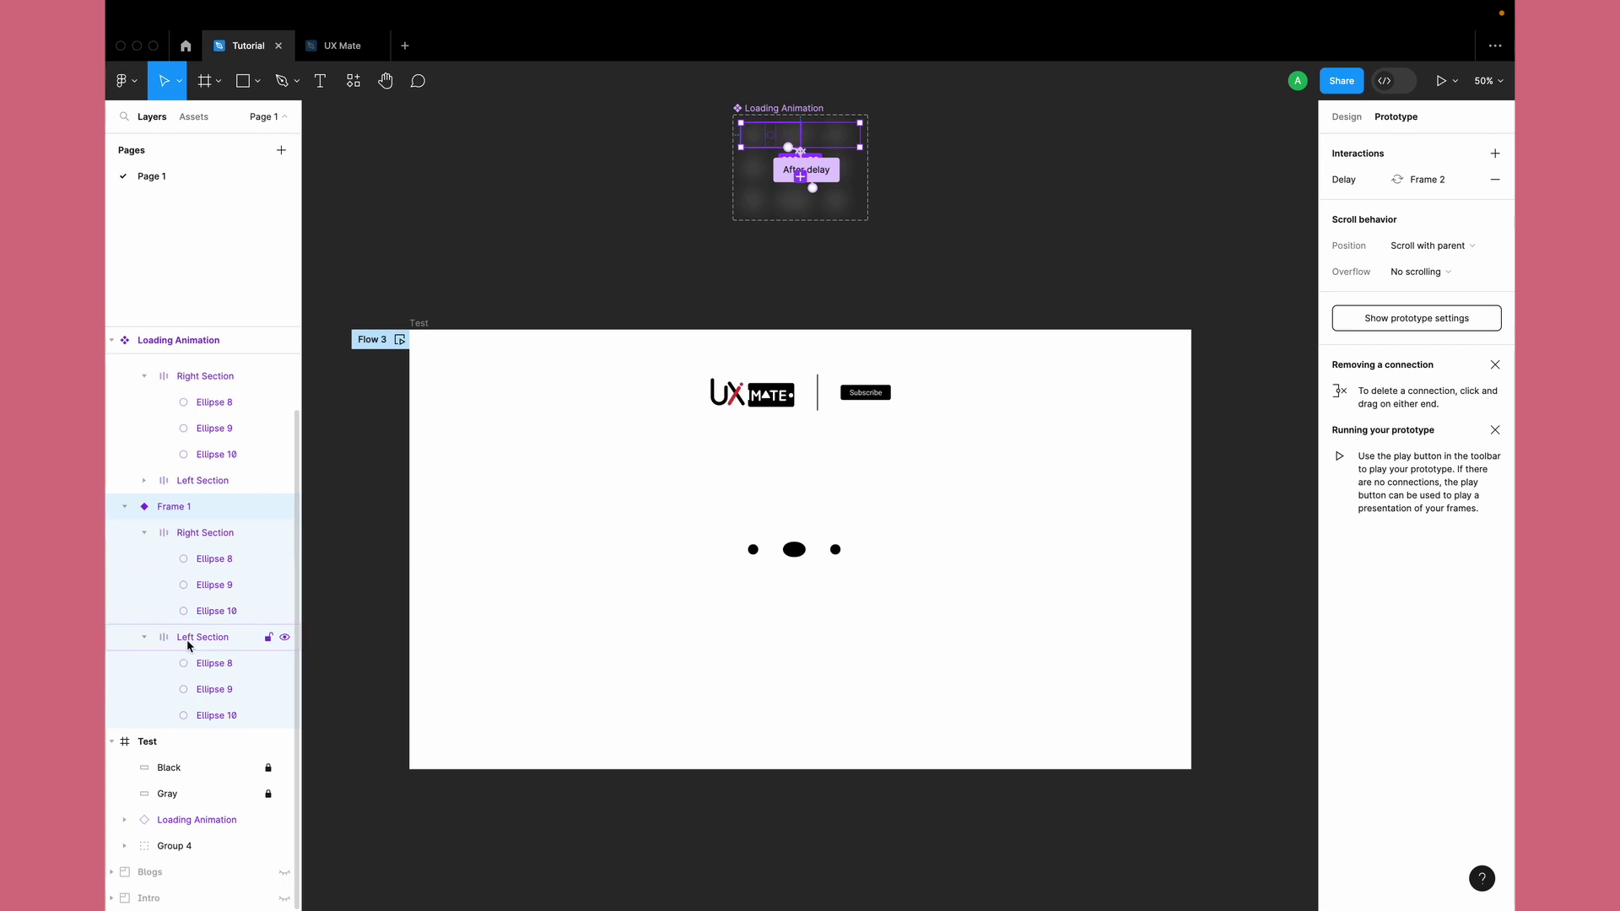
{"action": "left_click", "coordinate": [195, 532]}
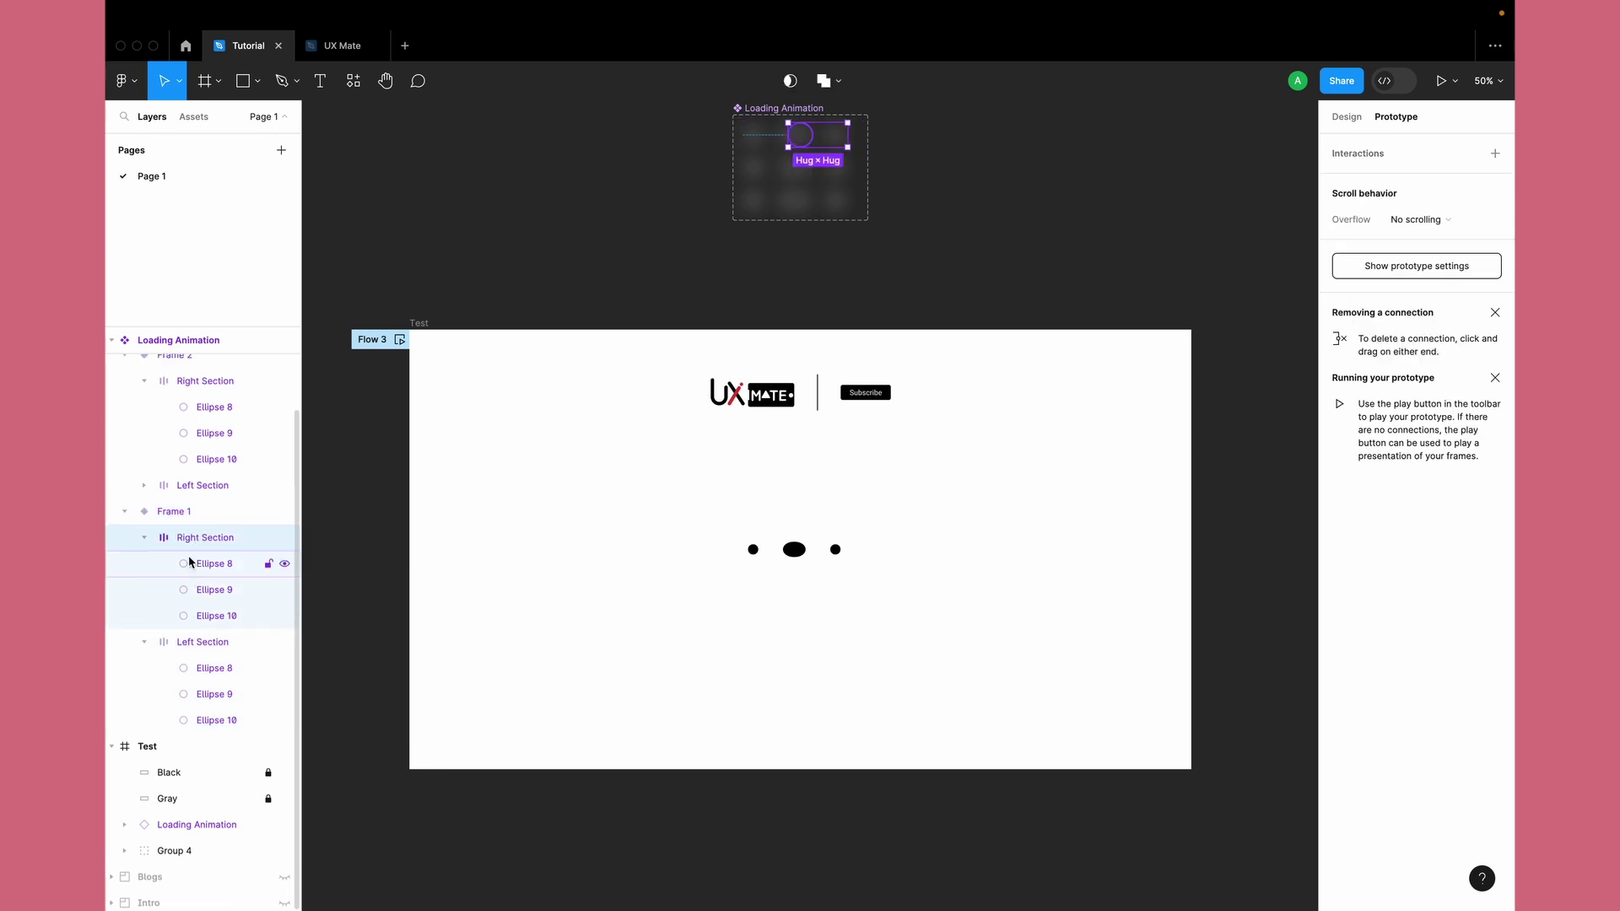
{"action": "scroll", "coordinate": [191, 563], "scroll_direction": "up", "scroll_amount": 2}
{"action": "left_click", "coordinate": [171, 595]}
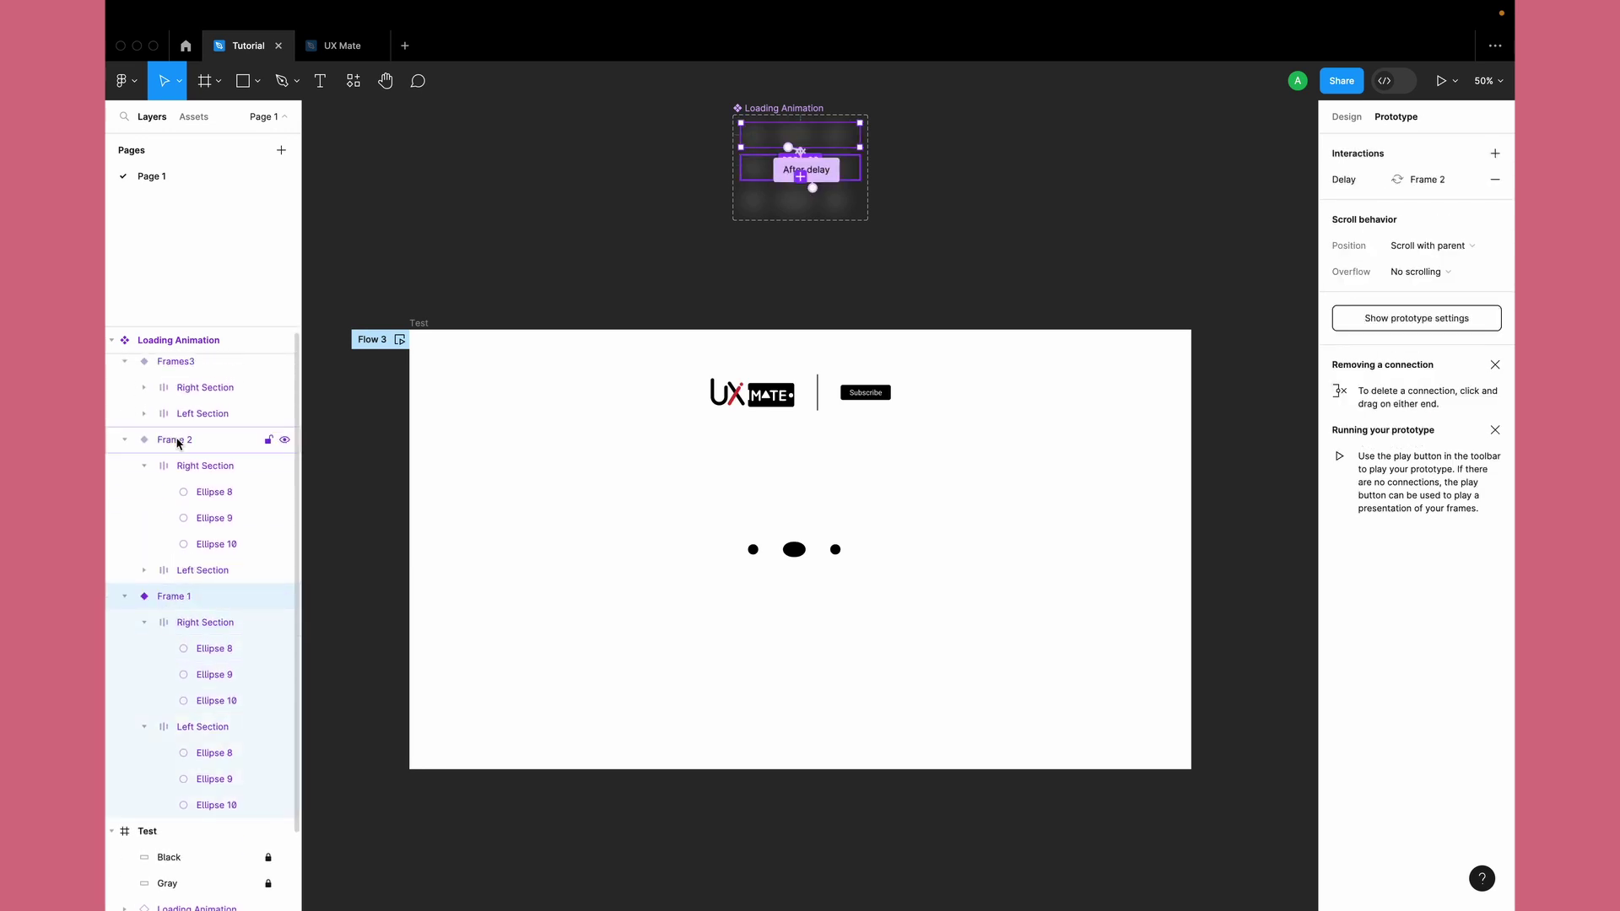
{"action": "left_click", "coordinate": [177, 443], "text": "shift"}
{"action": "left_click", "coordinate": [176, 361], "text": "shift"}
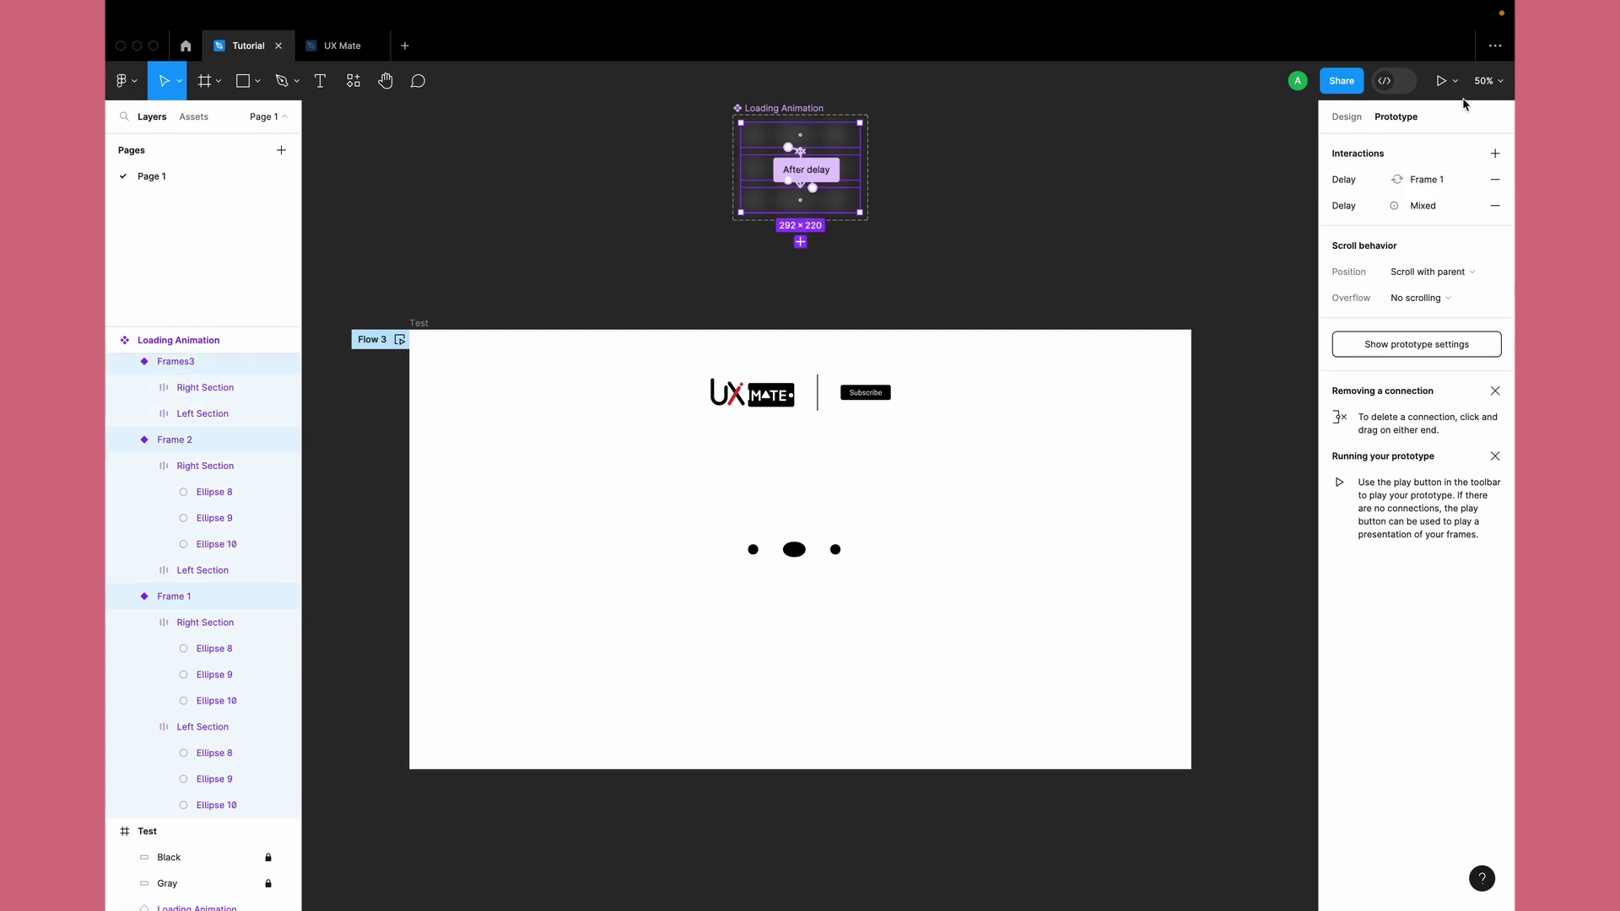
{"action": "left_click", "coordinate": [1341, 125]}
{"action": "scroll", "coordinate": [1385, 724], "scroll_direction": "down", "scroll_amount": 1}
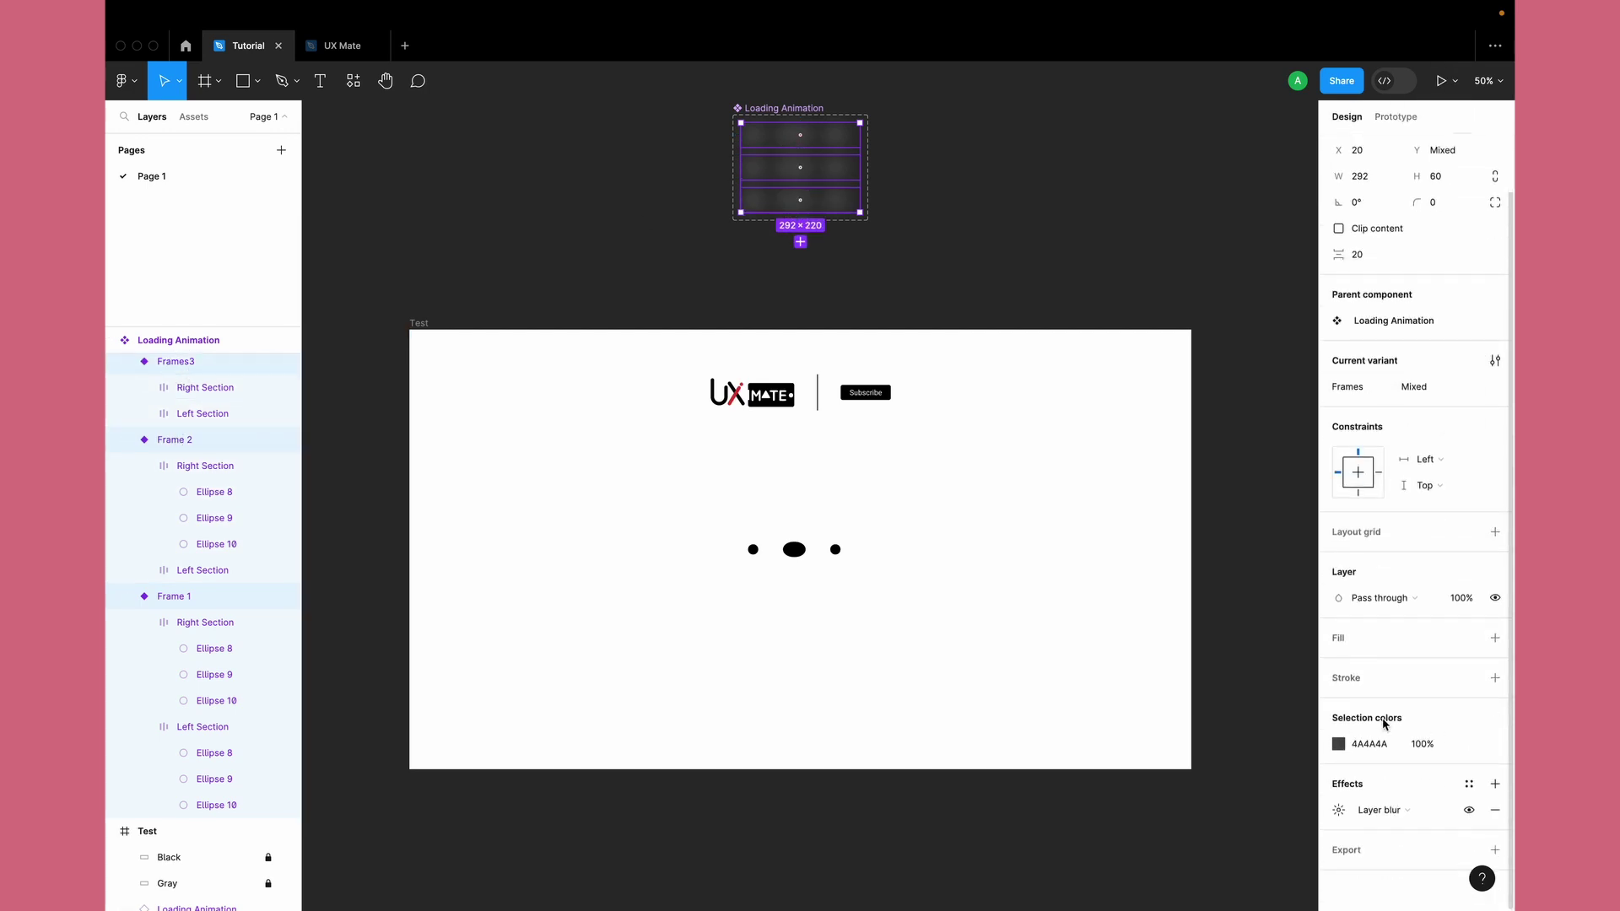
{"action": "left_click", "coordinate": [1468, 812]}
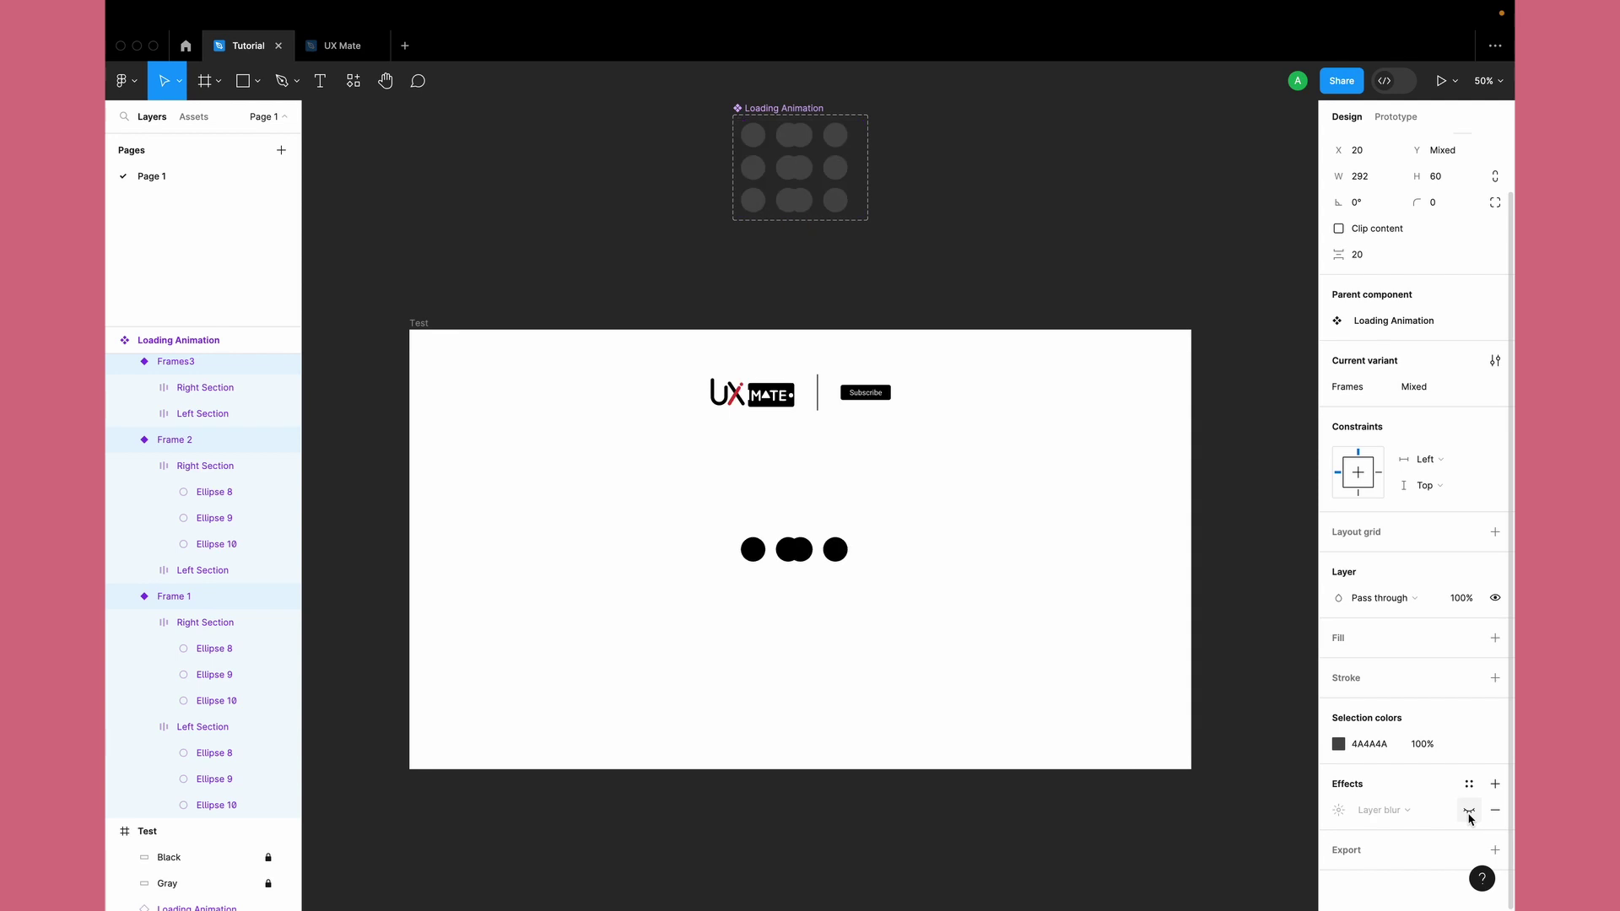
Step: Nudge the Right Sections of all three variants about 22 px left so the two middle circles in each row almost fully overlap
{"action": "scroll", "coordinate": [843, 157], "scroll_direction": "up", "scroll_amount": 10}
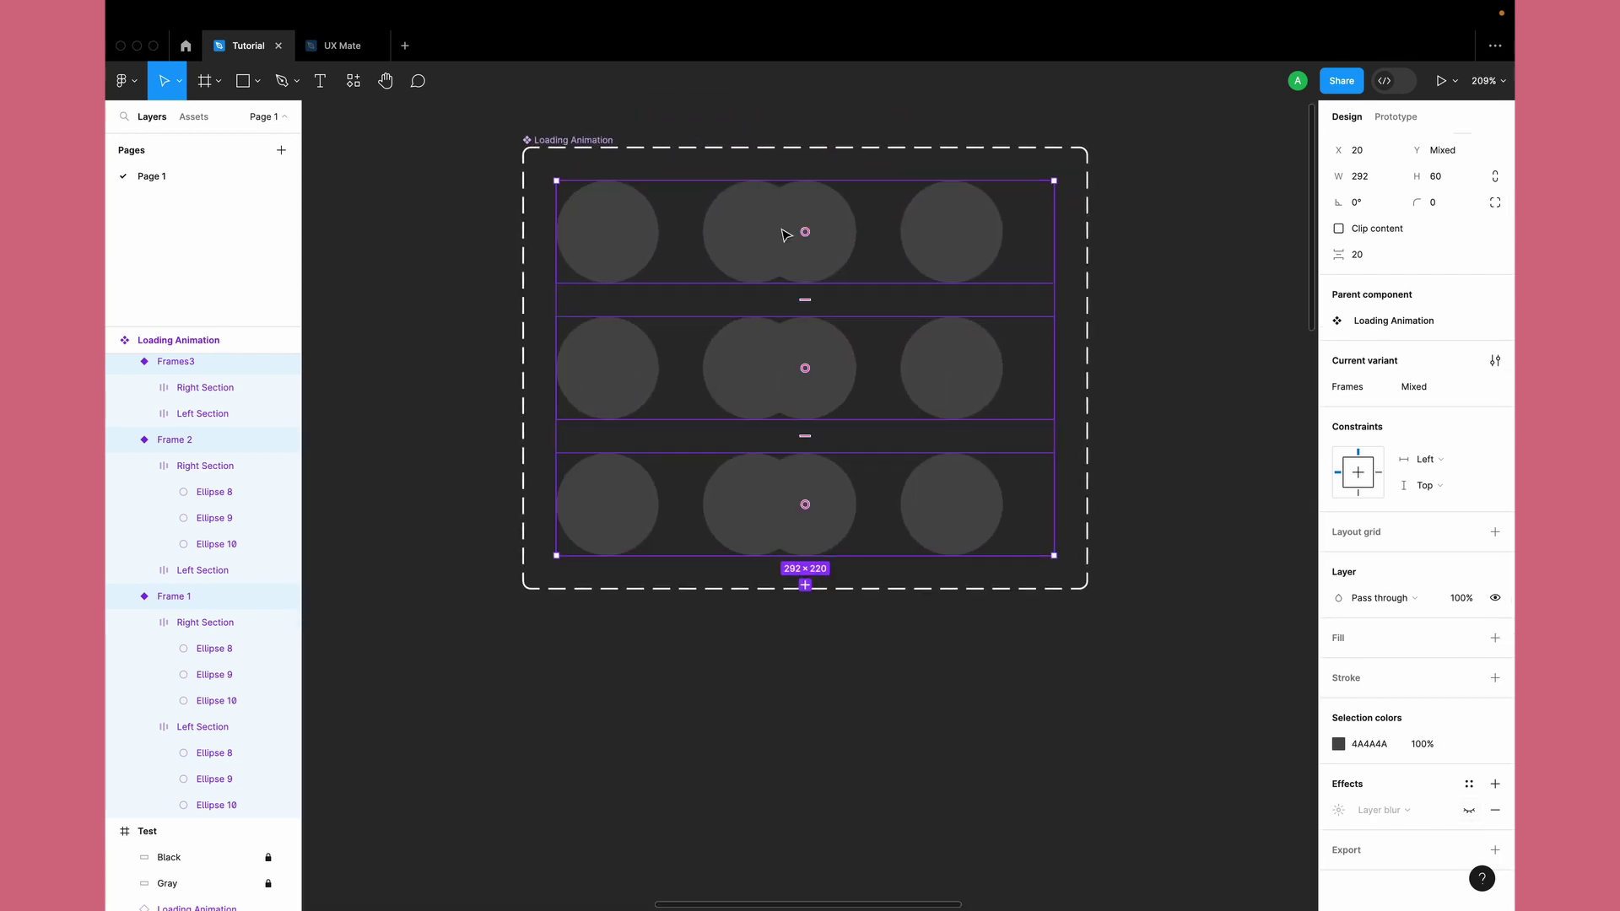
{"action": "left_click", "coordinate": [206, 465]}
{"action": "left_click", "coordinate": [211, 388], "text": "shift"}
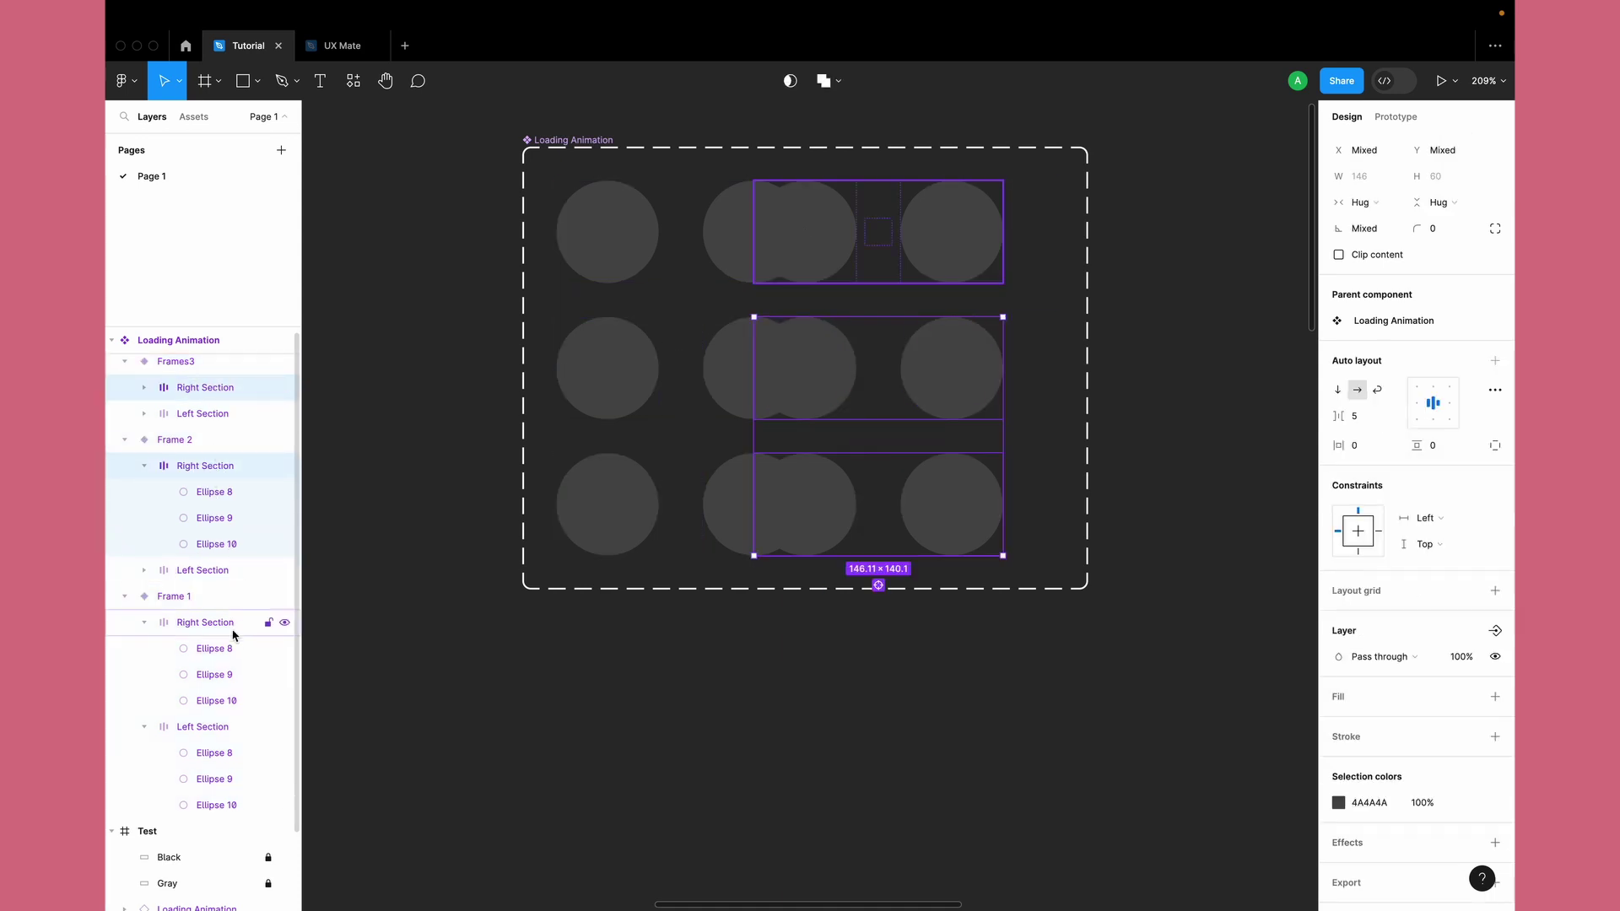
{"action": "left_click", "coordinate": [208, 625], "text": "shift"}
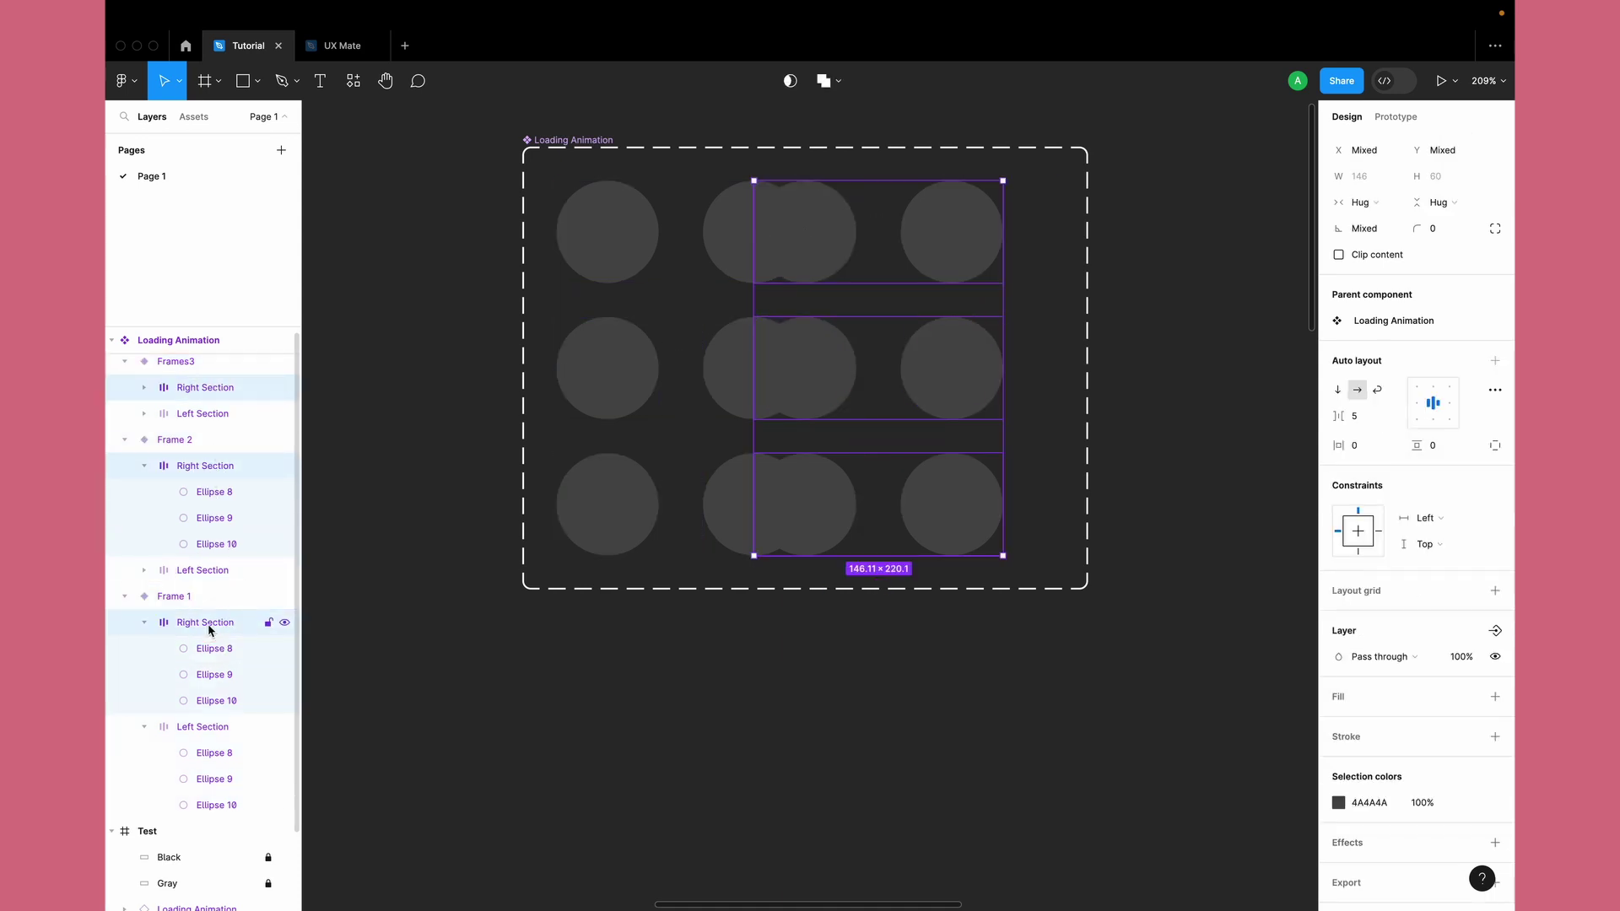
{"action": "key", "text": "Left"}
{"action": "key", "text": "Left"}
{"action": "key", "text": "Left"}
{"action": "key", "text": "Left"}
{"action": "key", "text": "Left"}
{"action": "key", "text": "Left"}
{"action": "key", "text": "Left"}
{"action": "key", "text": "Left"}
{"action": "key", "text": "Left"}
{"action": "key", "text": "Left"}
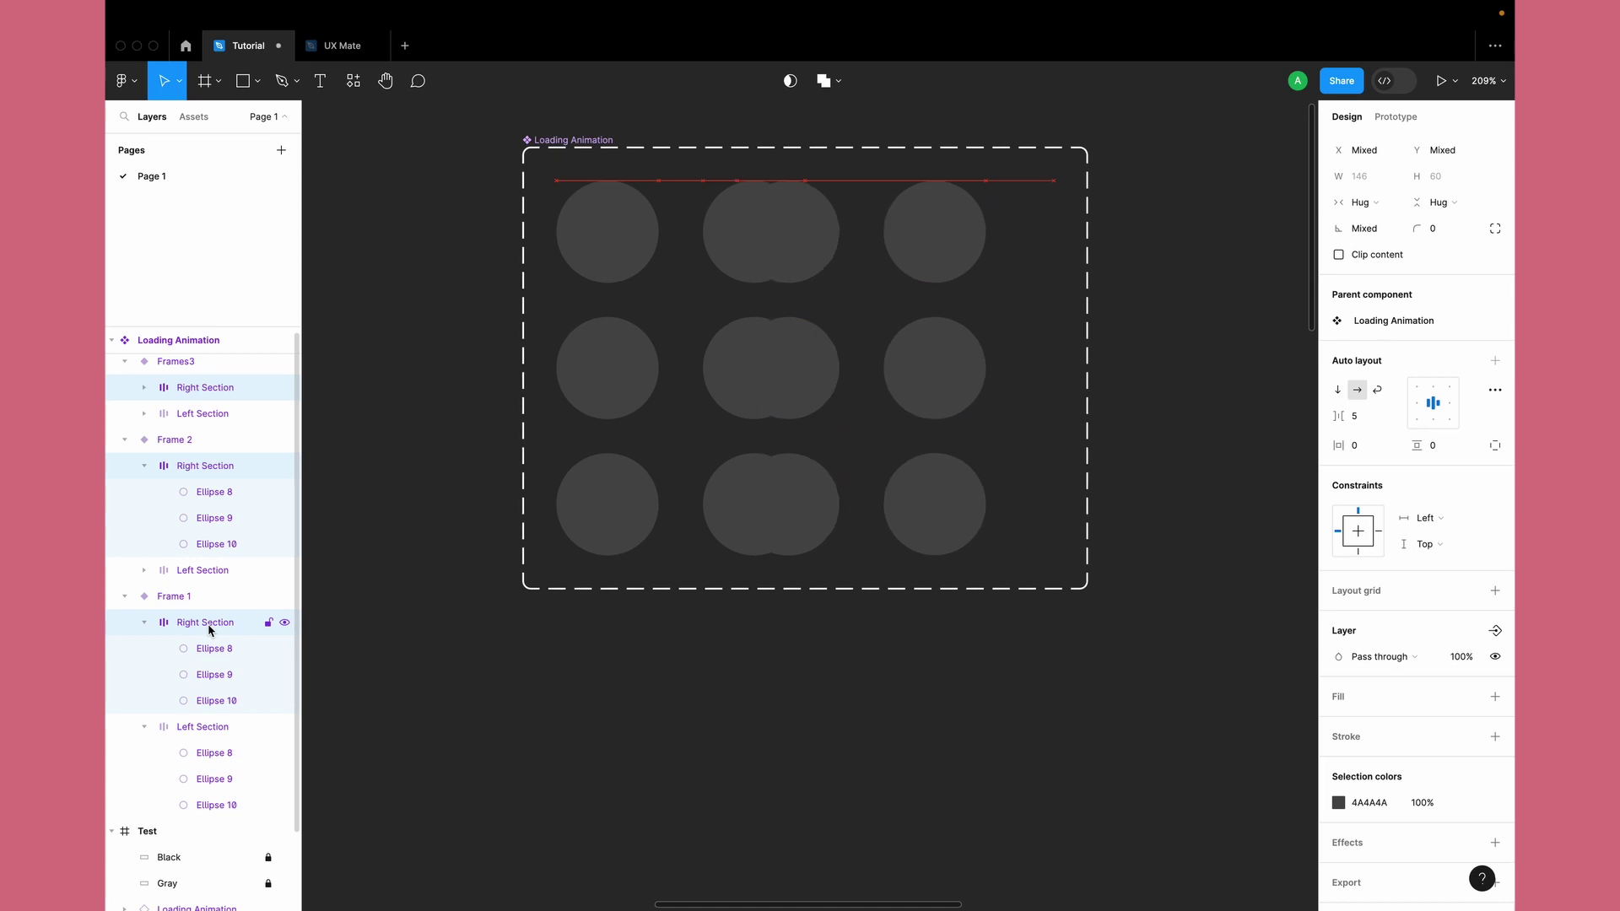
{"action": "key", "text": "Left"}
{"action": "key", "text": "Left"}
{"action": "key", "text": "Left"}
{"action": "key", "text": "Left"}
{"action": "key", "text": "Left"}
{"action": "key", "text": "Left"}
{"action": "key", "text": "Left"}
{"action": "key", "text": "Left"}
{"action": "key", "text": "Left"}
{"action": "key", "text": "Left"}
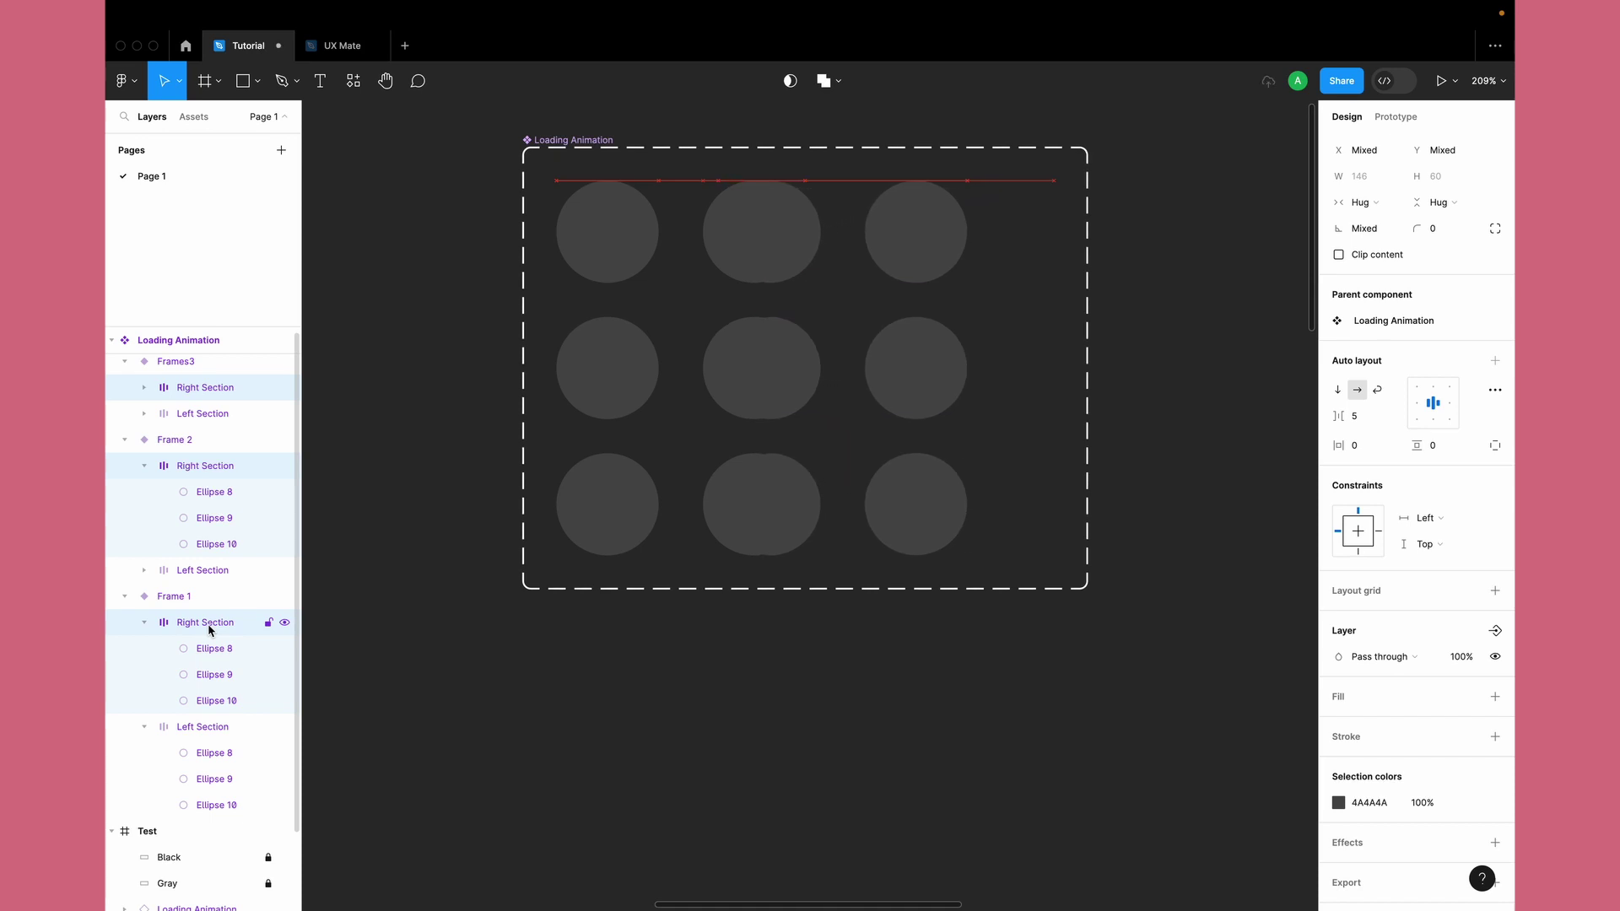
{"action": "key", "text": "Left"}
{"action": "key", "text": "Left"}
{"action": "key", "text": "Left"}
{"action": "key", "text": "Left"}
{"action": "key", "text": "Left"}
{"action": "key", "text": "Left"}
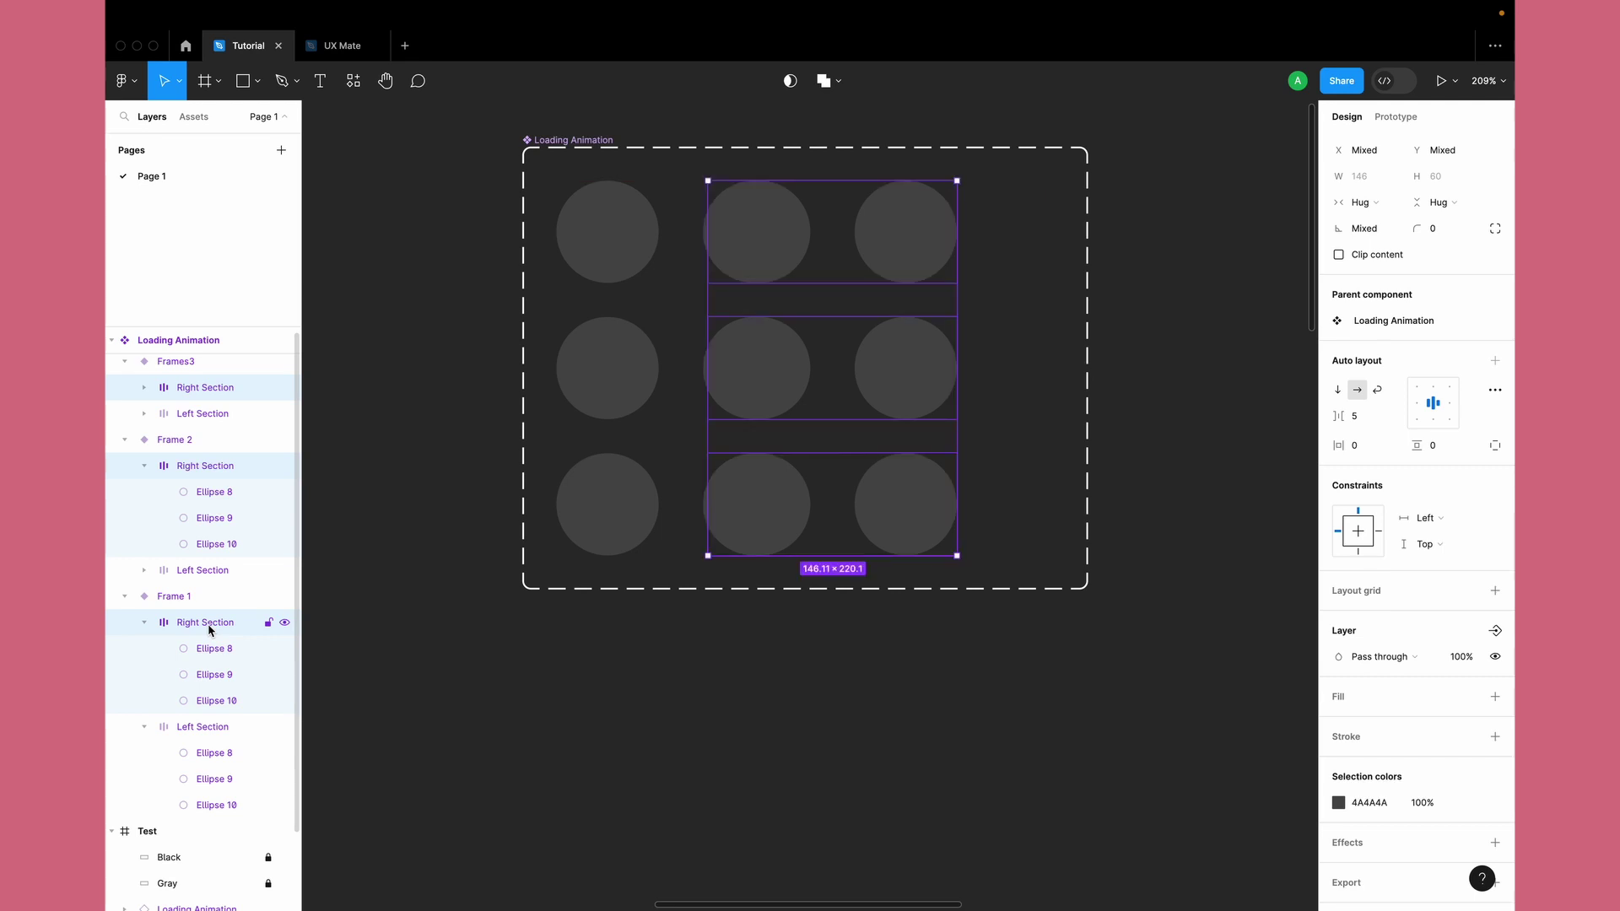
{"action": "key", "text": "Right"}
{"action": "key", "text": "Right"}
{"action": "key", "text": "Right"}
{"action": "key", "text": "Right"}
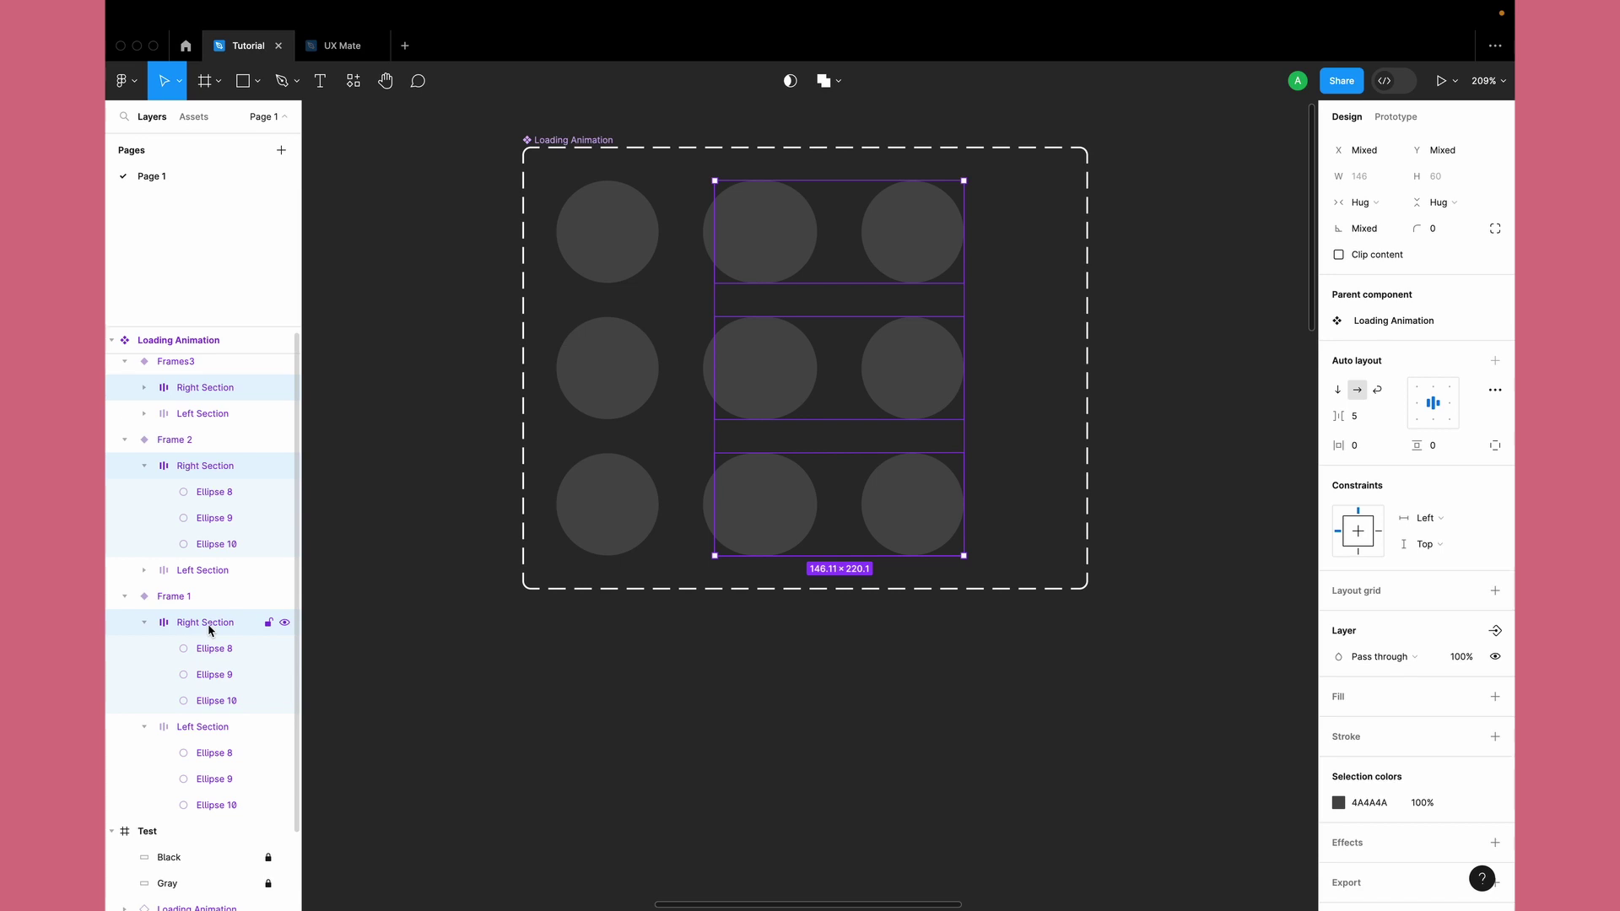
{"action": "key", "text": "Right"}
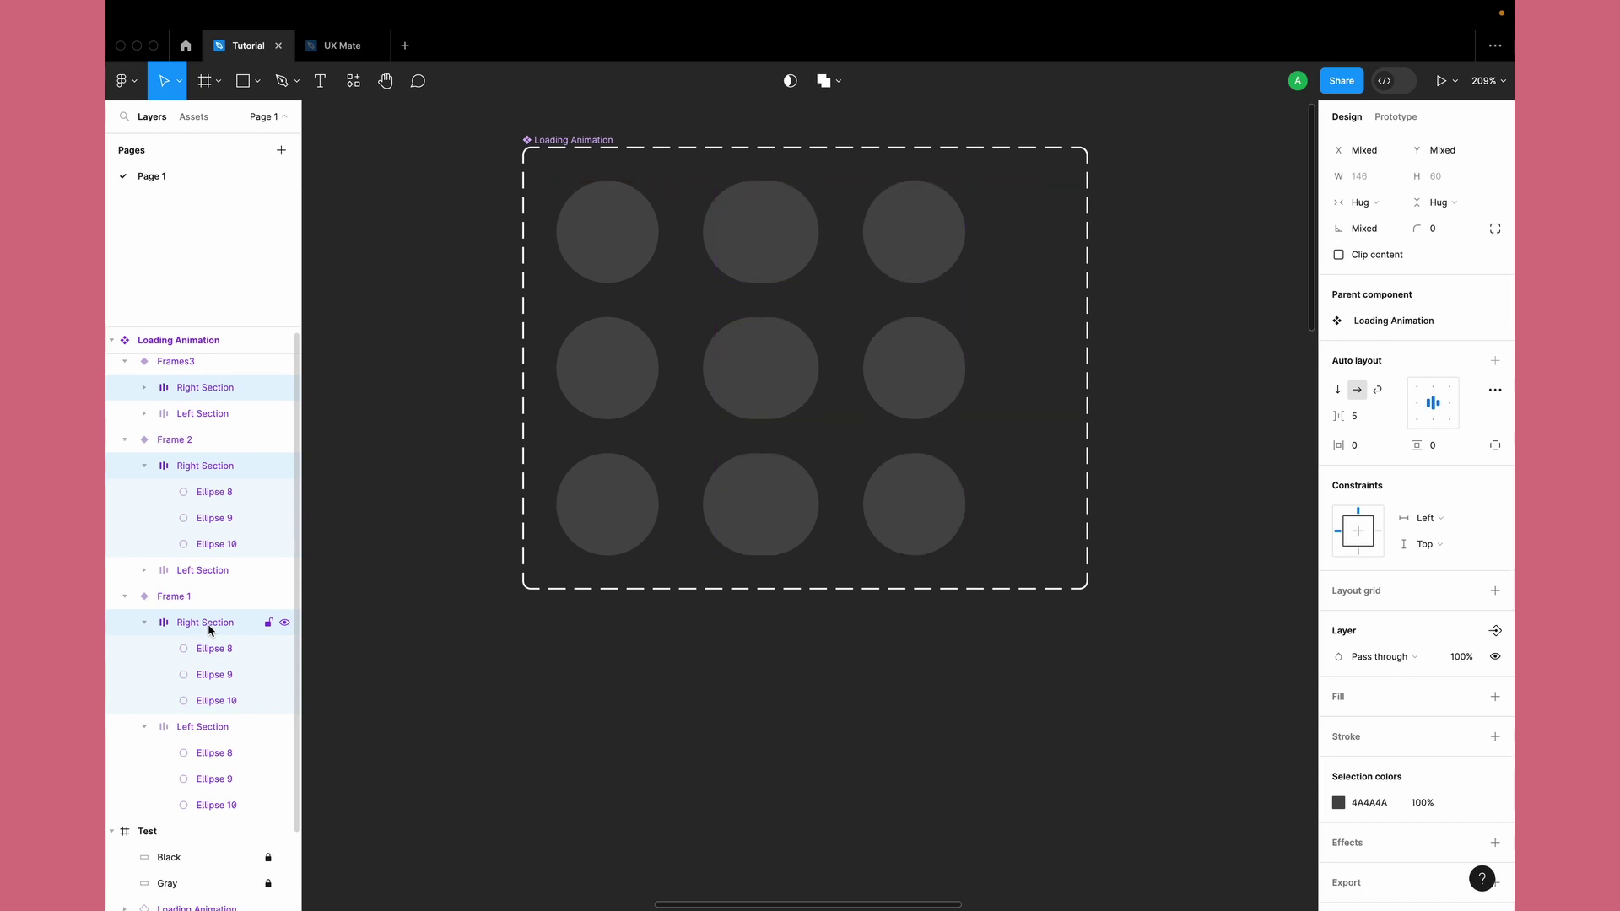
{"action": "scroll", "coordinate": [655, 531], "scroll_direction": "down", "scroll_amount": 5}
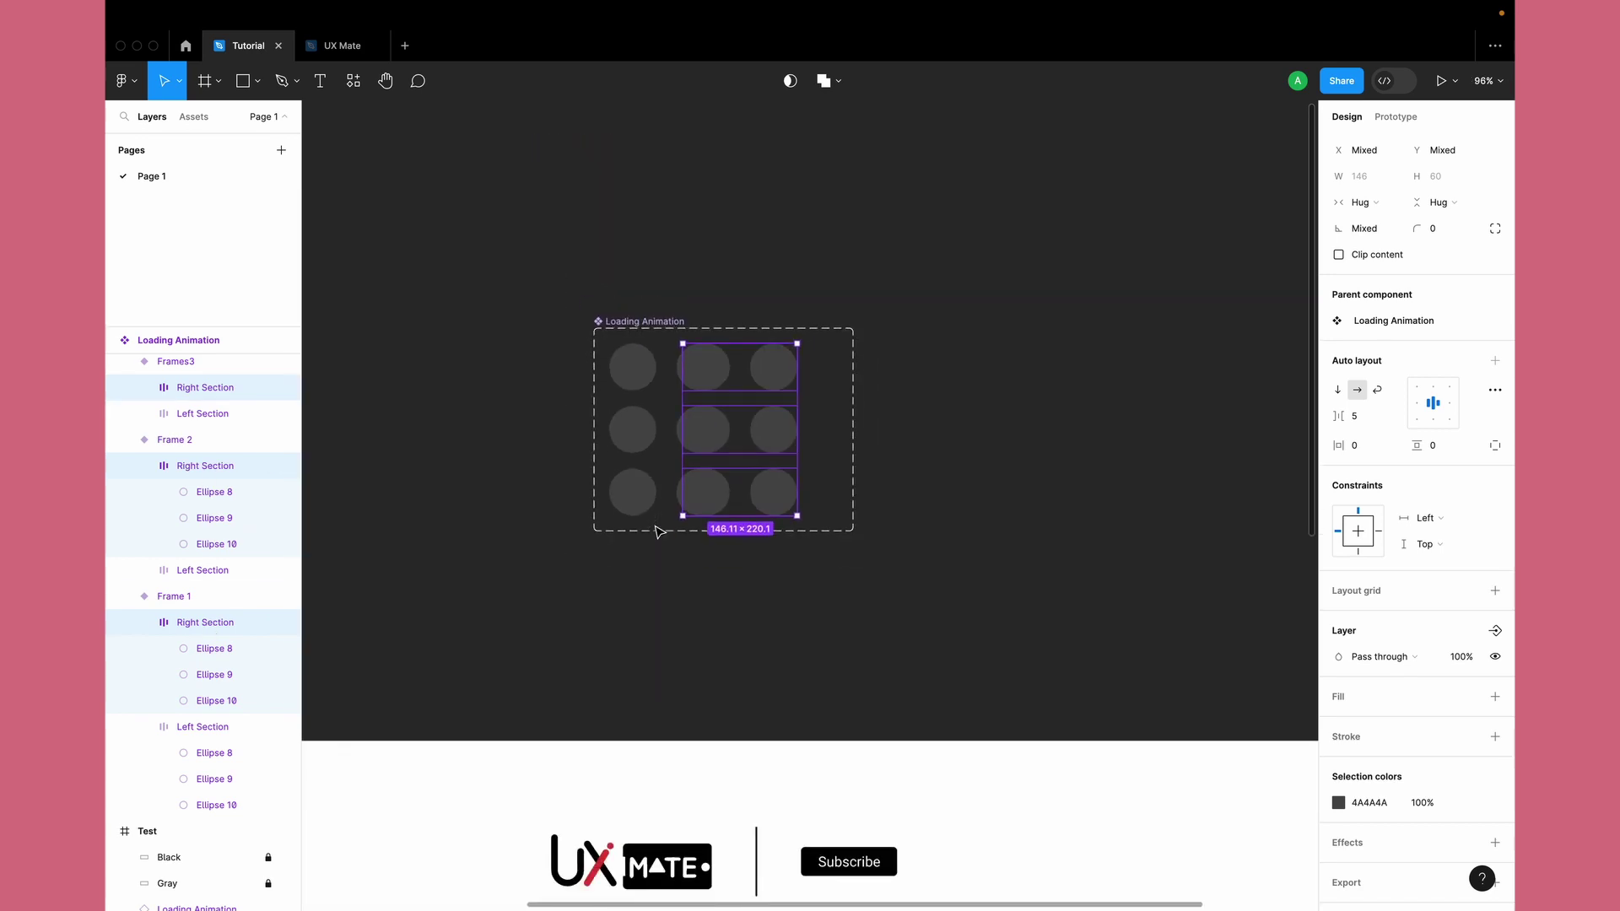
Step: Preview the Test frame's Flow 3 prototype to check the motion with the middle circles almost fully overlapping, and close the preview
{"action": "scroll", "coordinate": [654, 532], "scroll_direction": "down", "scroll_amount": 5}
{"action": "scroll", "coordinate": [591, 489], "scroll_direction": "down", "scroll_amount": 4}
{"action": "left_click", "coordinate": [450, 432]}
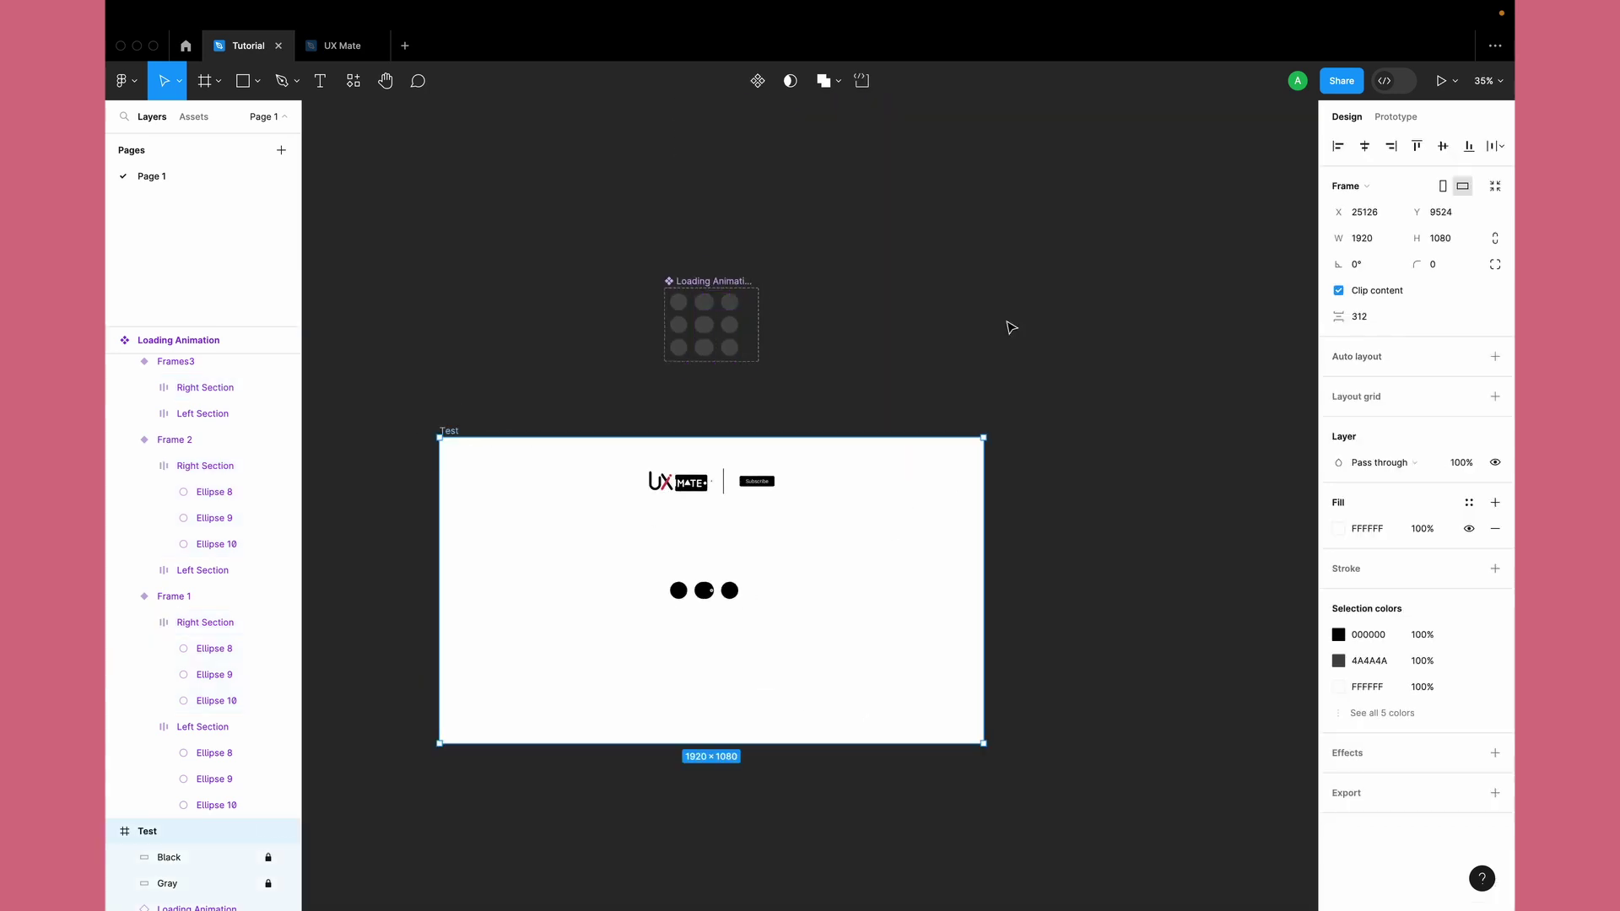
{"action": "left_click", "coordinate": [1401, 118]}
{"action": "left_click", "coordinate": [430, 448]}
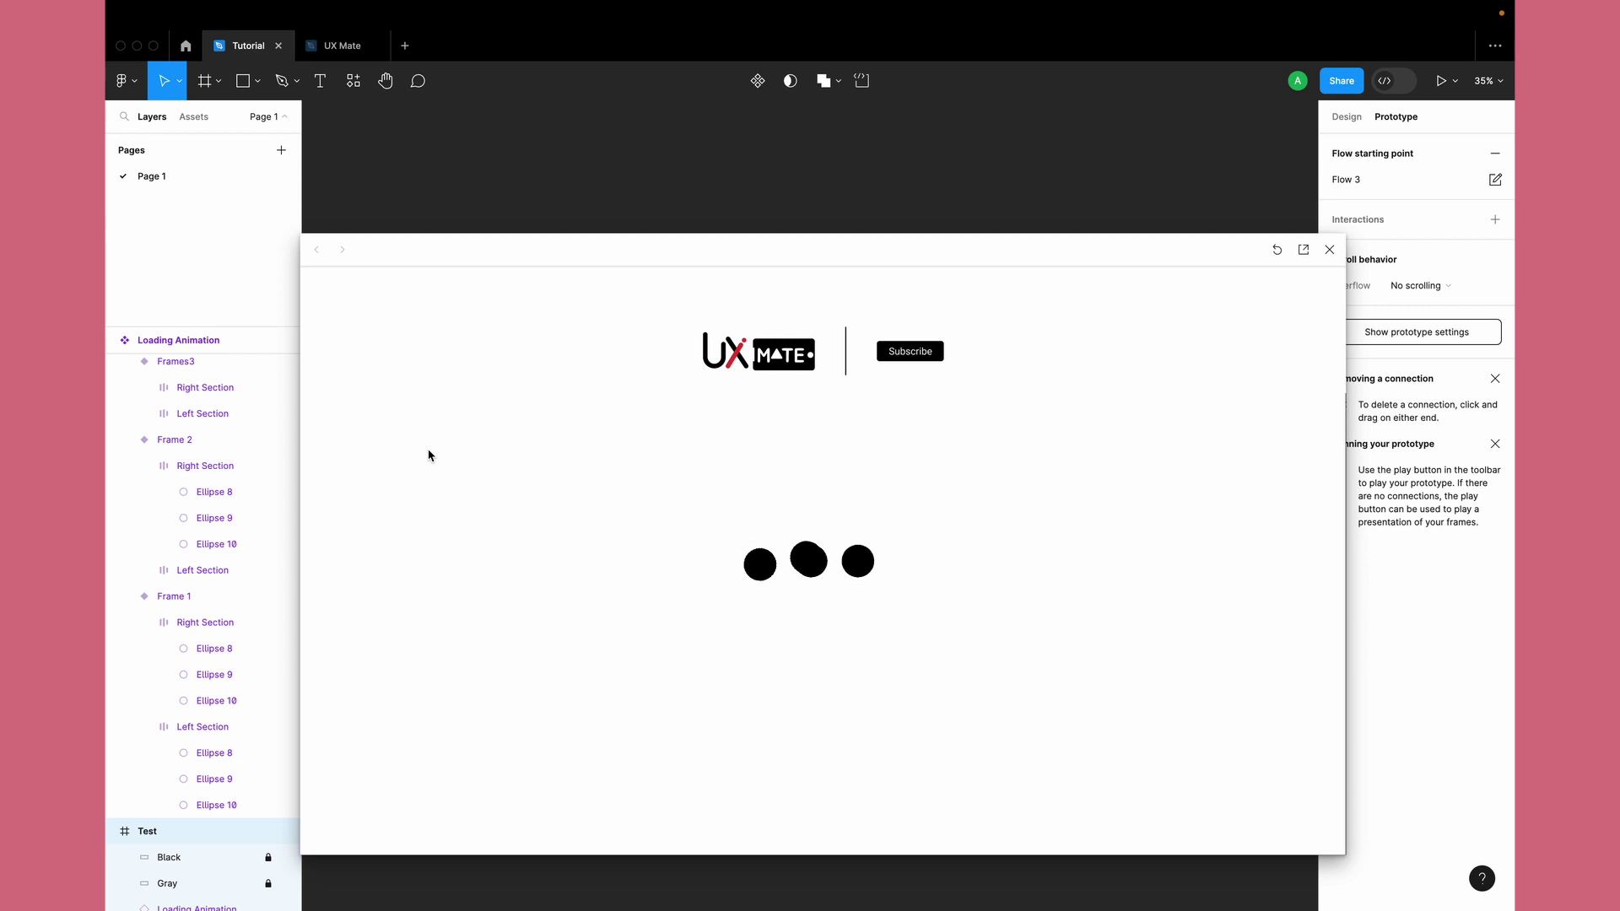
{"action": "left_click", "coordinate": [611, 190]}
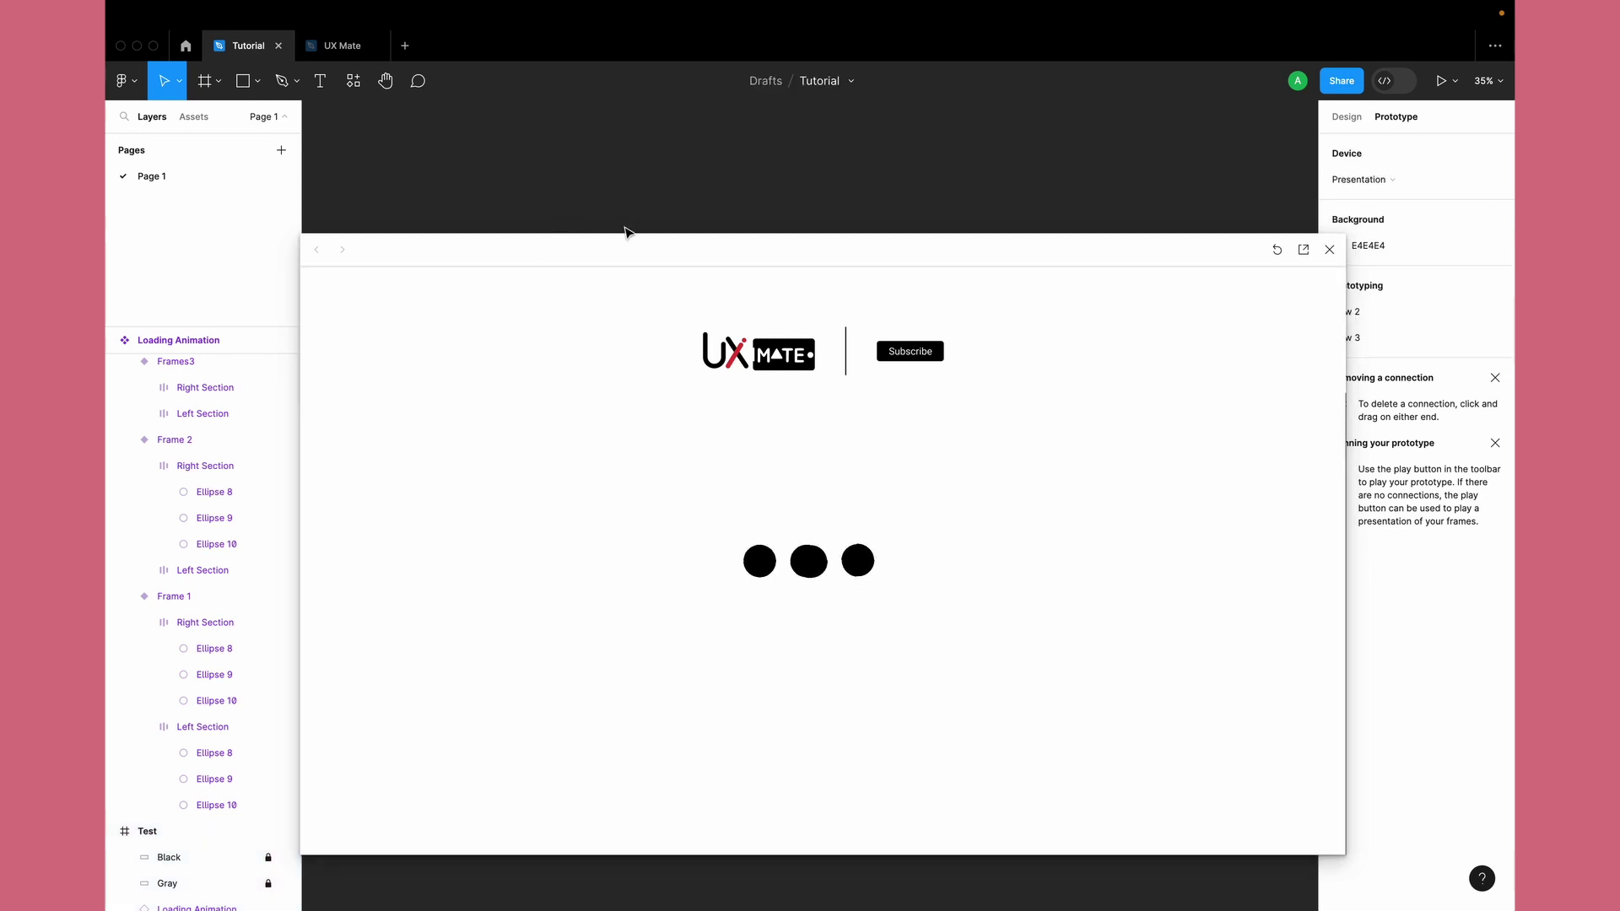
{"action": "left_click_drag", "start_coordinate": [625, 250], "coordinate": [616, 270]}
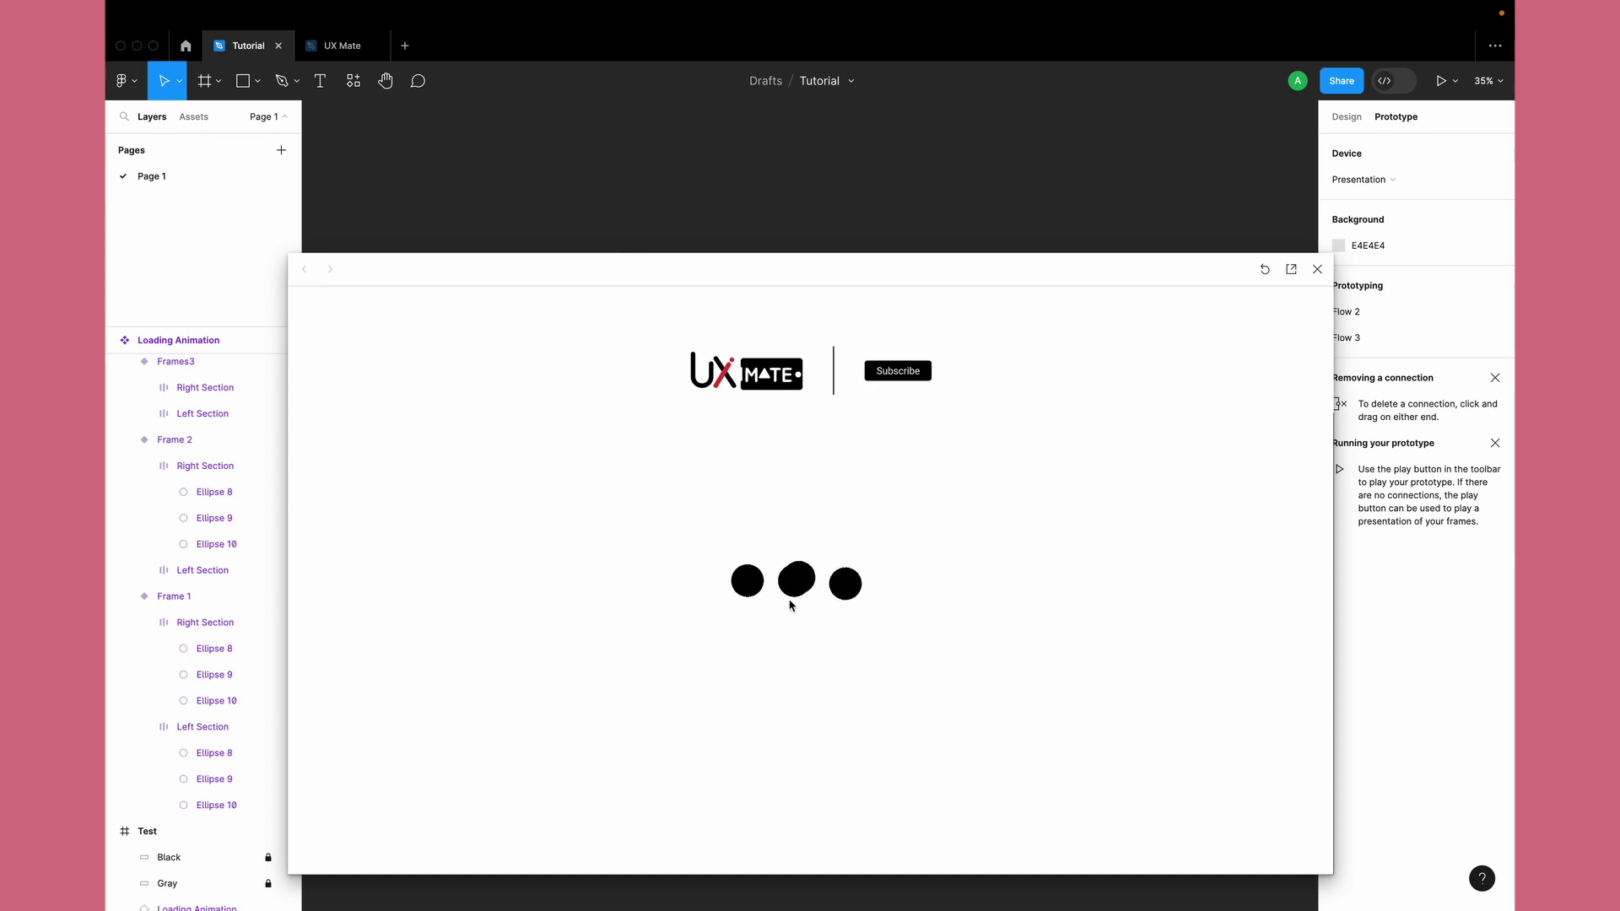
{"action": "left_click", "coordinate": [1316, 269]}
Step: Nudge the Right Sections of Frame 1, Frame 2 and Frames3 about 17 px right to reduce the overlap of the middle circles
{"action": "scroll", "coordinate": [612, 384], "scroll_direction": "up", "scroll_amount": 5}
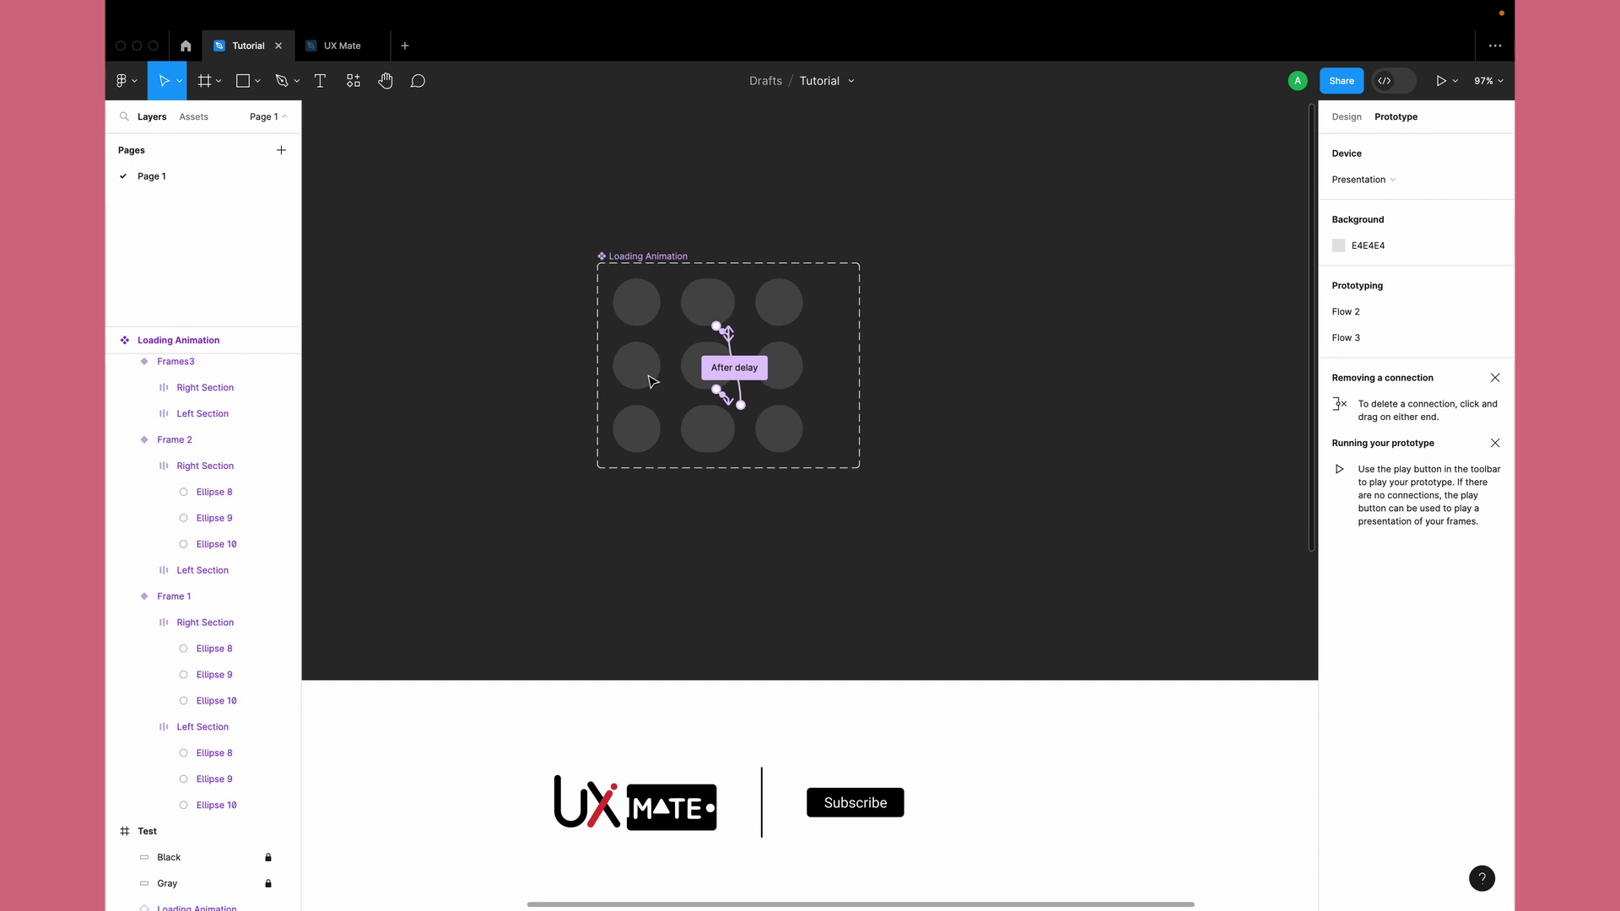
{"action": "left_click", "coordinate": [713, 314]}
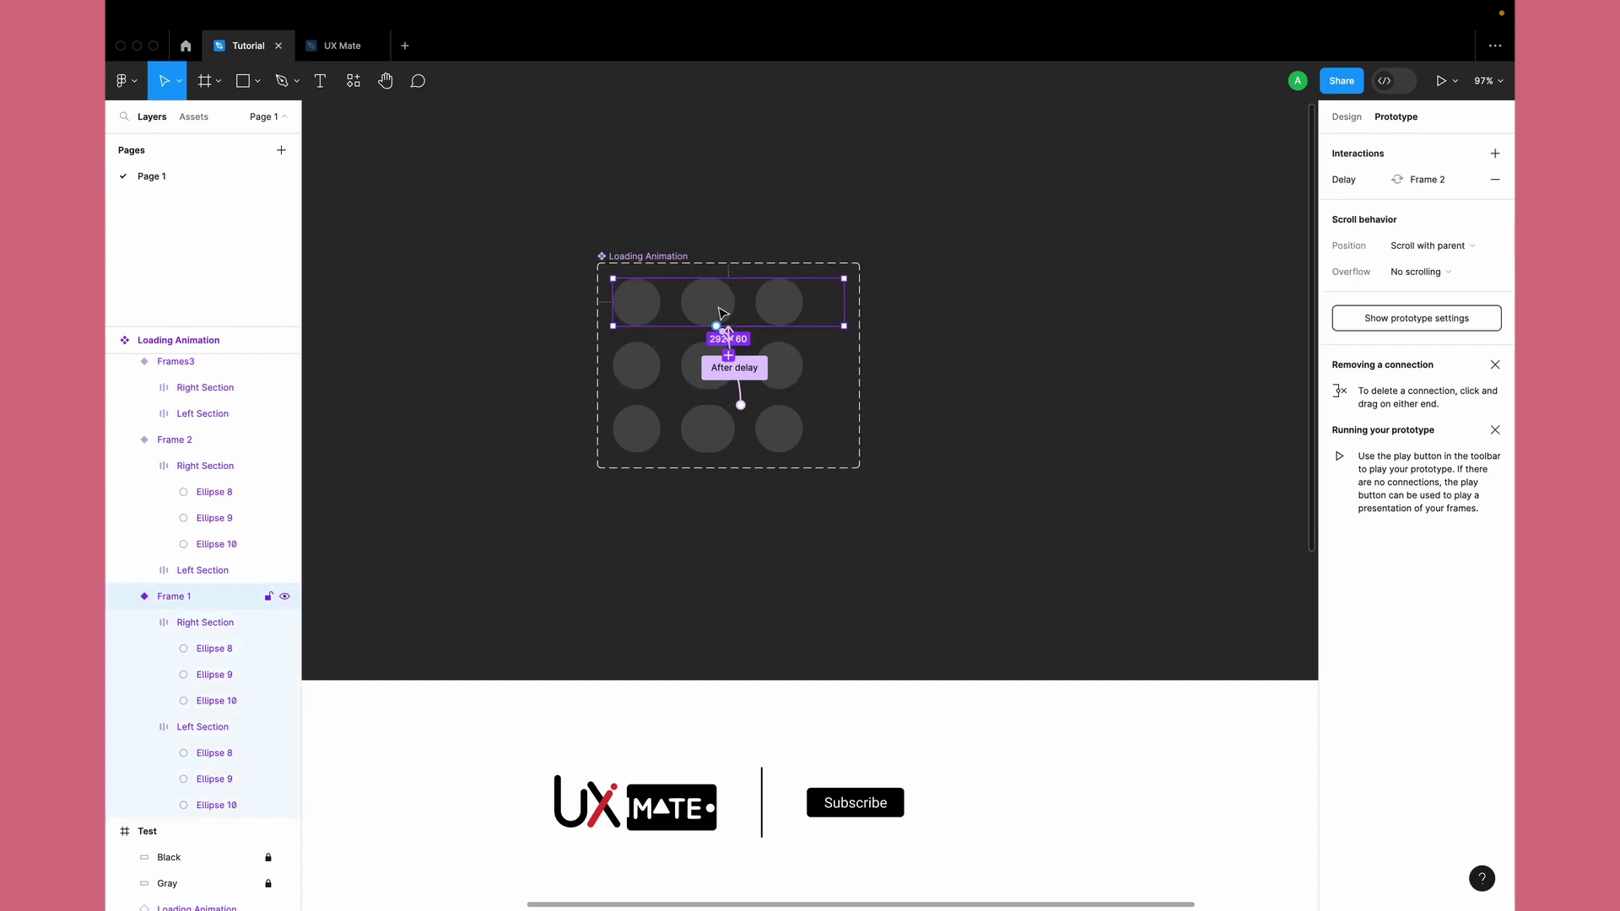
{"action": "left_click", "coordinate": [213, 622]}
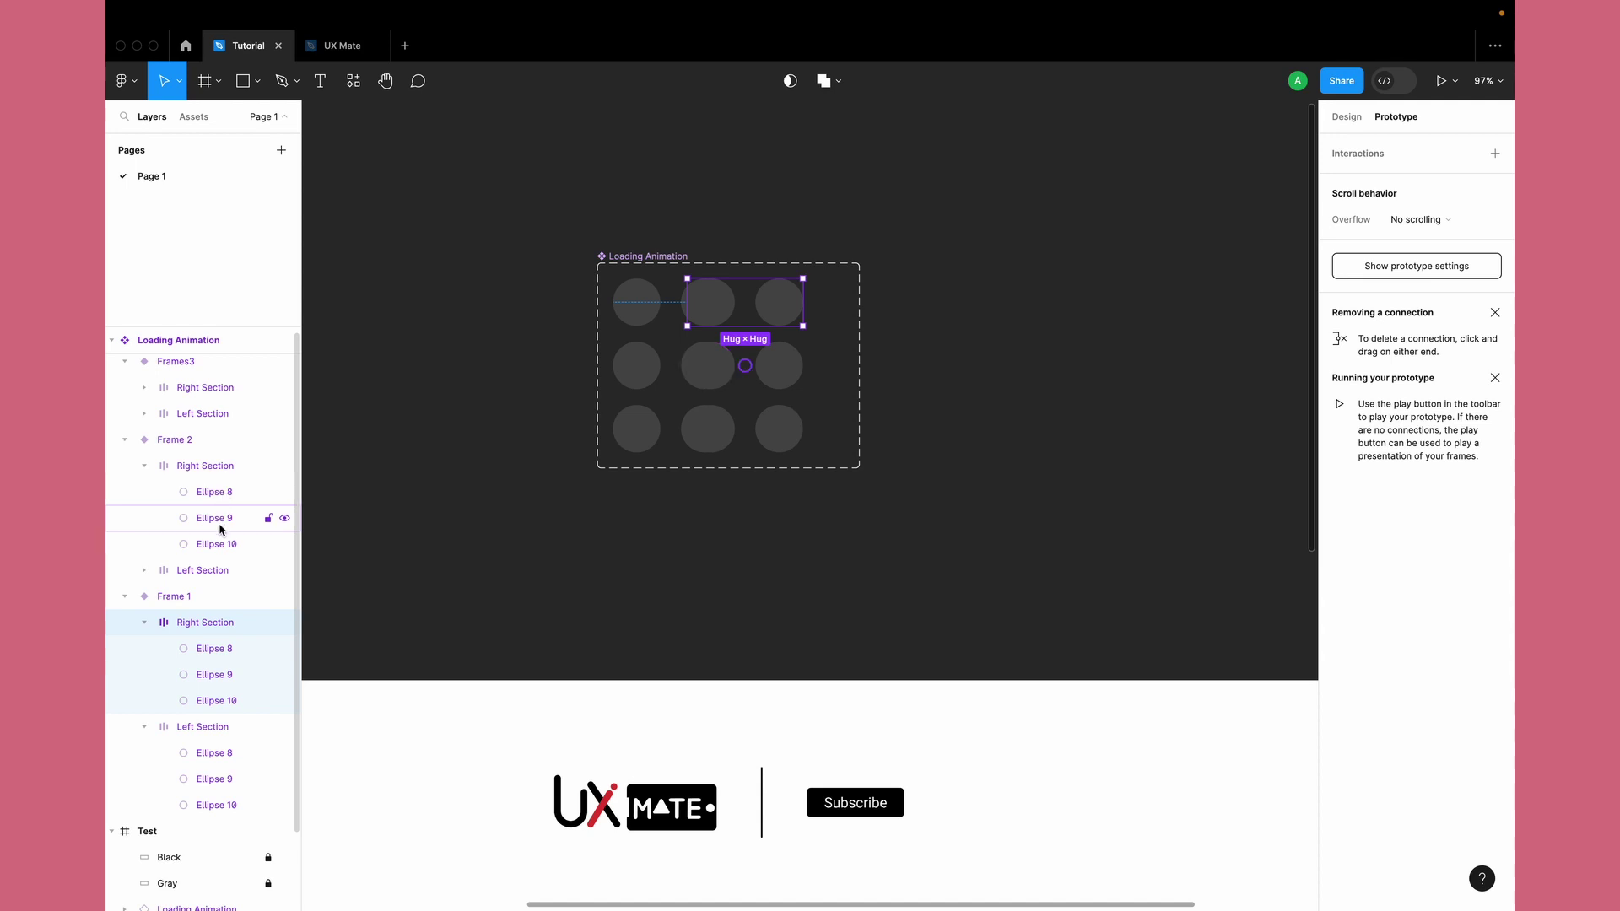
{"action": "left_click", "coordinate": [215, 467], "text": "shift"}
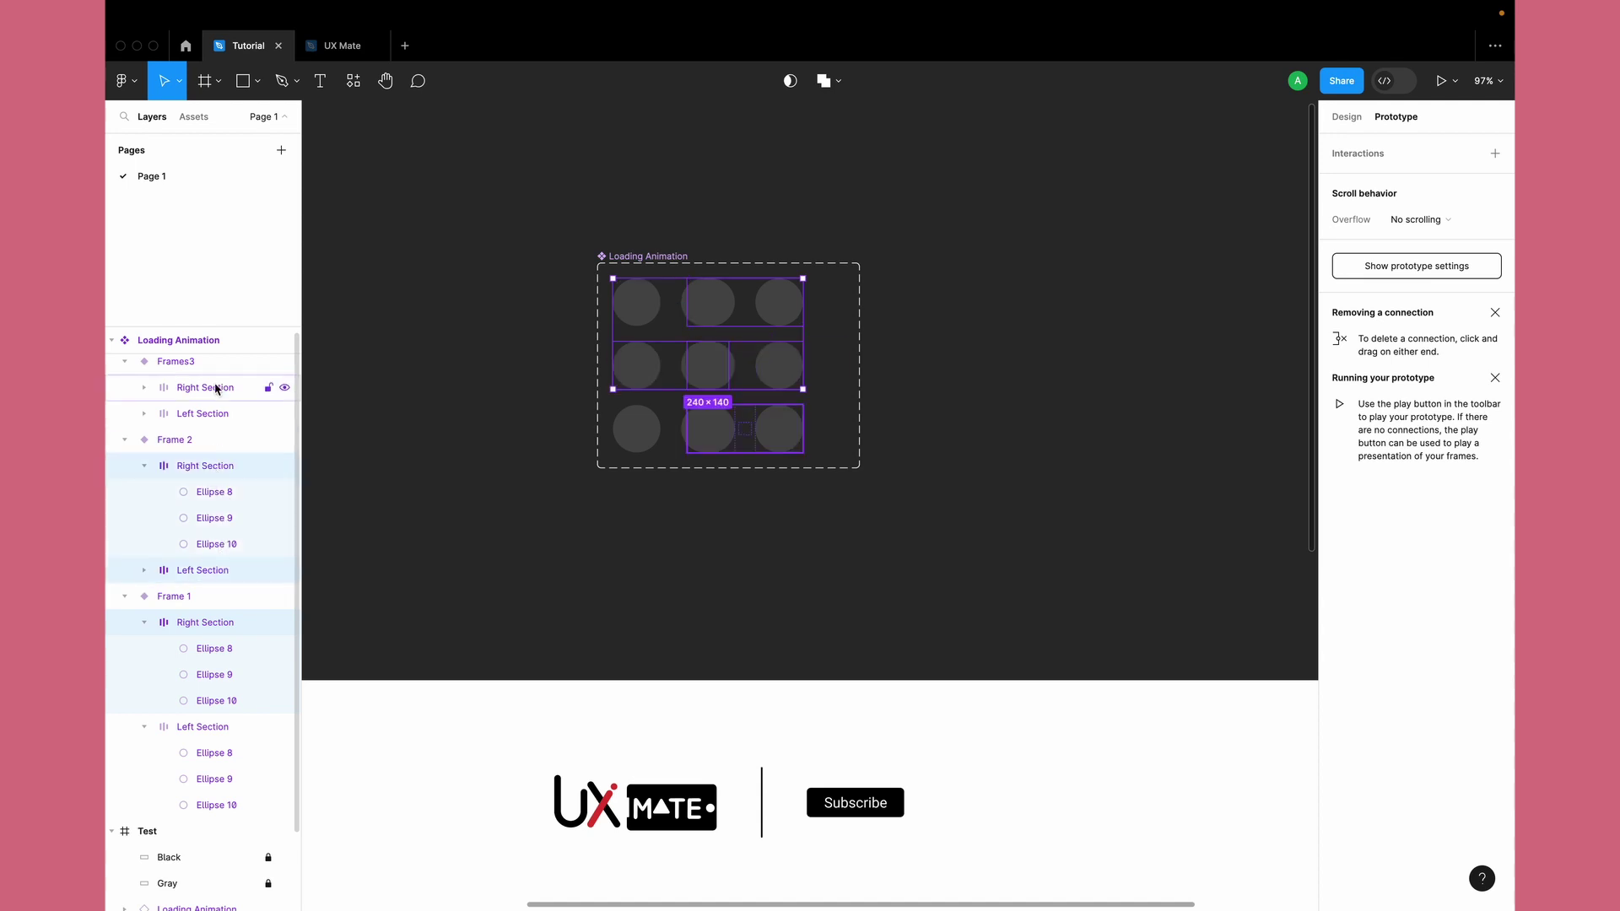
{"action": "left_click", "coordinate": [215, 388], "text": "shift"}
{"action": "left_click", "coordinate": [214, 390]}
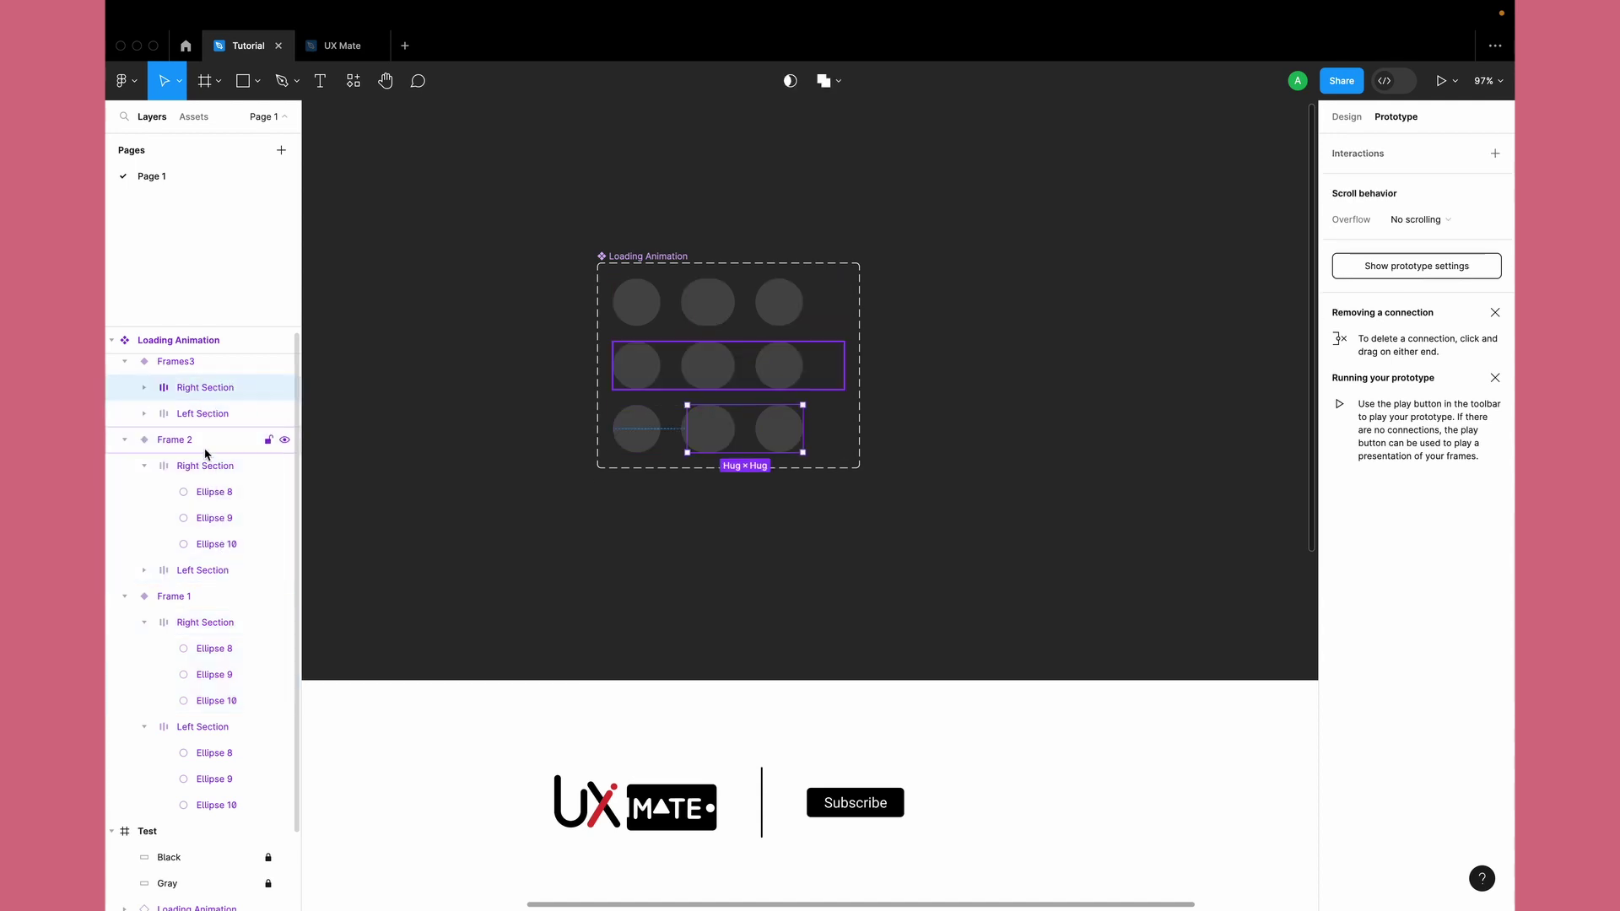
{"action": "left_click", "coordinate": [215, 466], "text": "shift"}
{"action": "left_click", "coordinate": [216, 621], "text": "shift"}
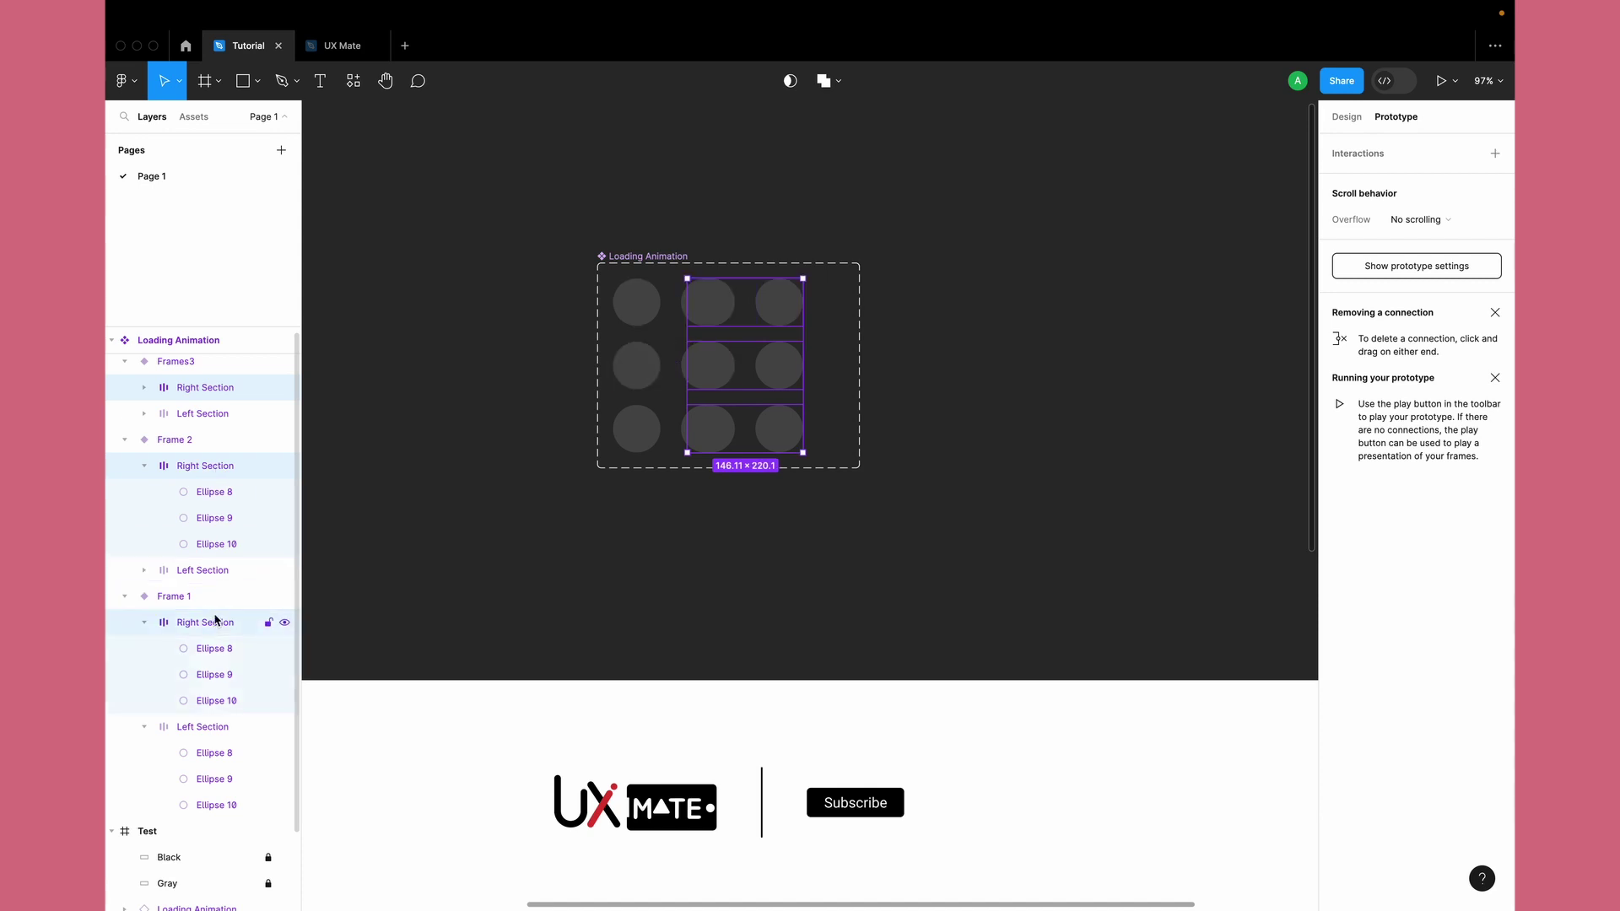
{"action": "key", "text": "Right"}
{"action": "key", "text": "Right"}
{"action": "key", "text": "Right"}
{"action": "key", "text": "Right"}
{"action": "key", "text": "Right"}
{"action": "key", "text": "Right"}
{"action": "key", "text": "Right"}
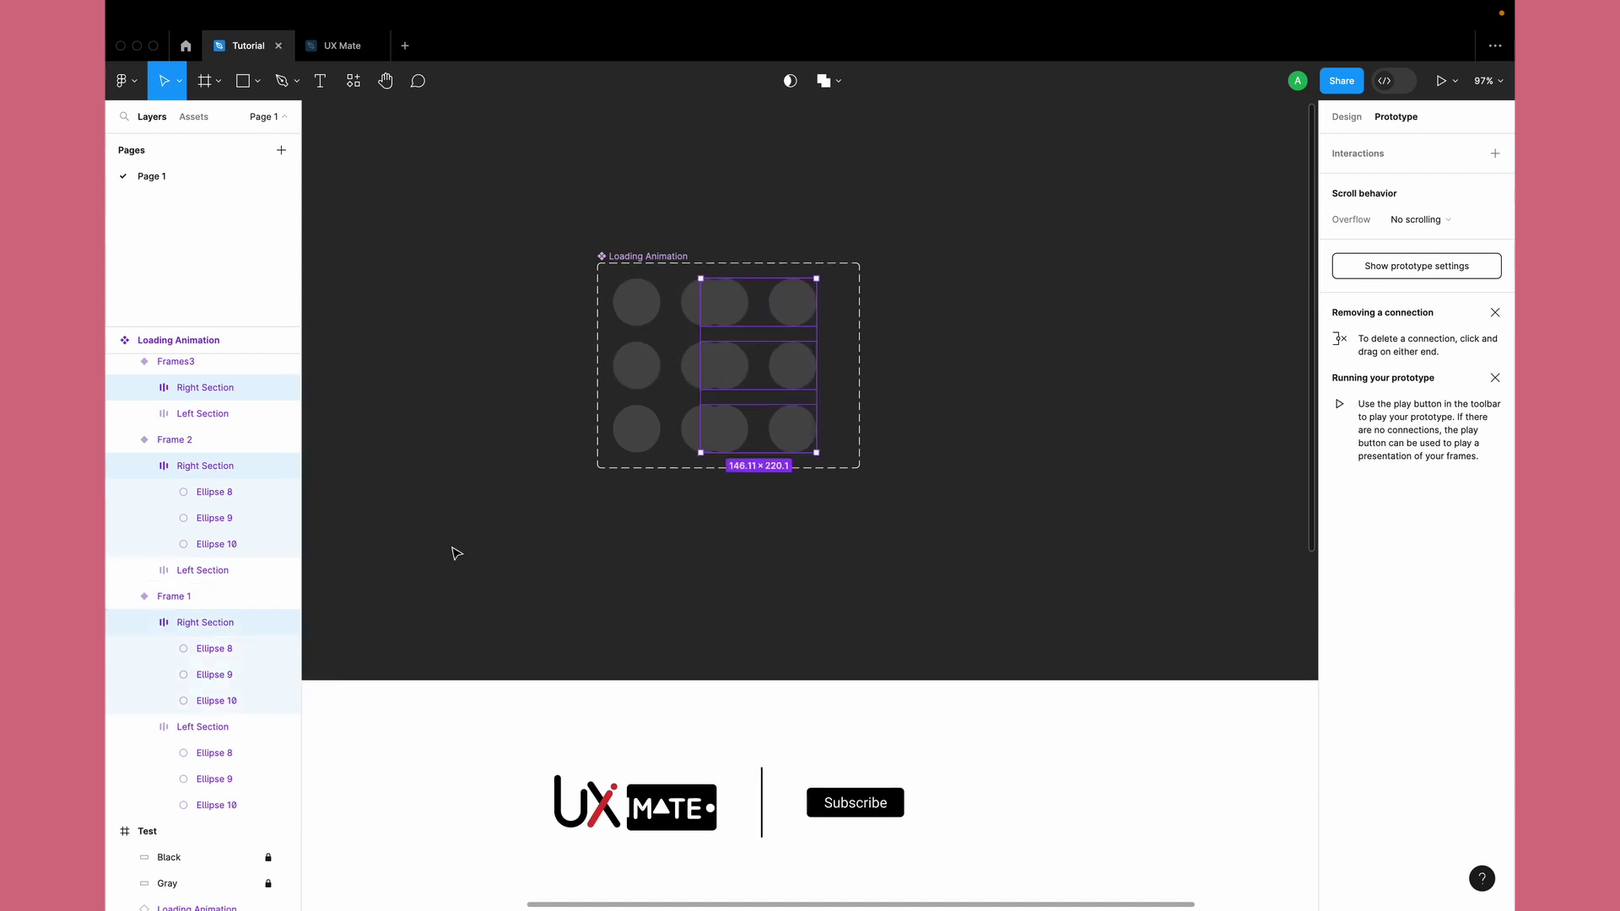
Step: Show the layer blur effect again on the Frame 1, Frame 2 and Frames3 variants of Loading Animation
{"action": "scroll", "coordinate": [535, 674], "scroll_direction": "down", "scroll_amount": 3, "text": "ctrl"}
{"action": "scroll", "coordinate": [532, 669], "scroll_direction": "down", "scroll_amount": 3}
{"action": "scroll", "coordinate": [531, 668], "scroll_direction": "down", "scroll_amount": 2, "text": "ctrl"}
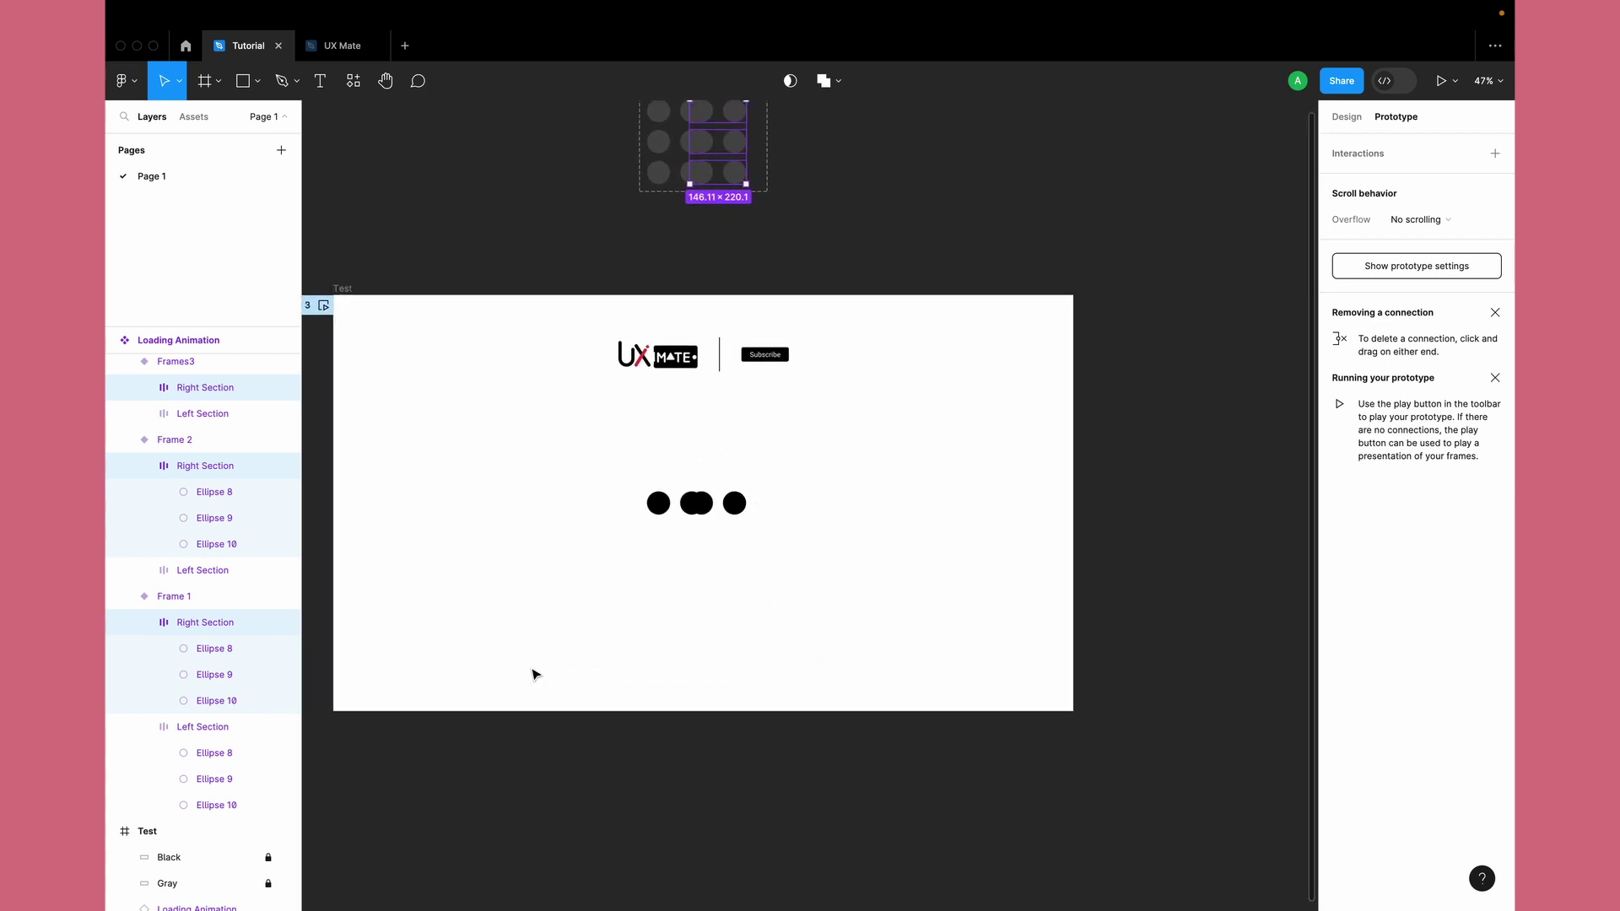
{"action": "scroll", "coordinate": [541, 651], "scroll_direction": "up", "scroll_amount": 3}
{"action": "left_click", "coordinate": [585, 261]}
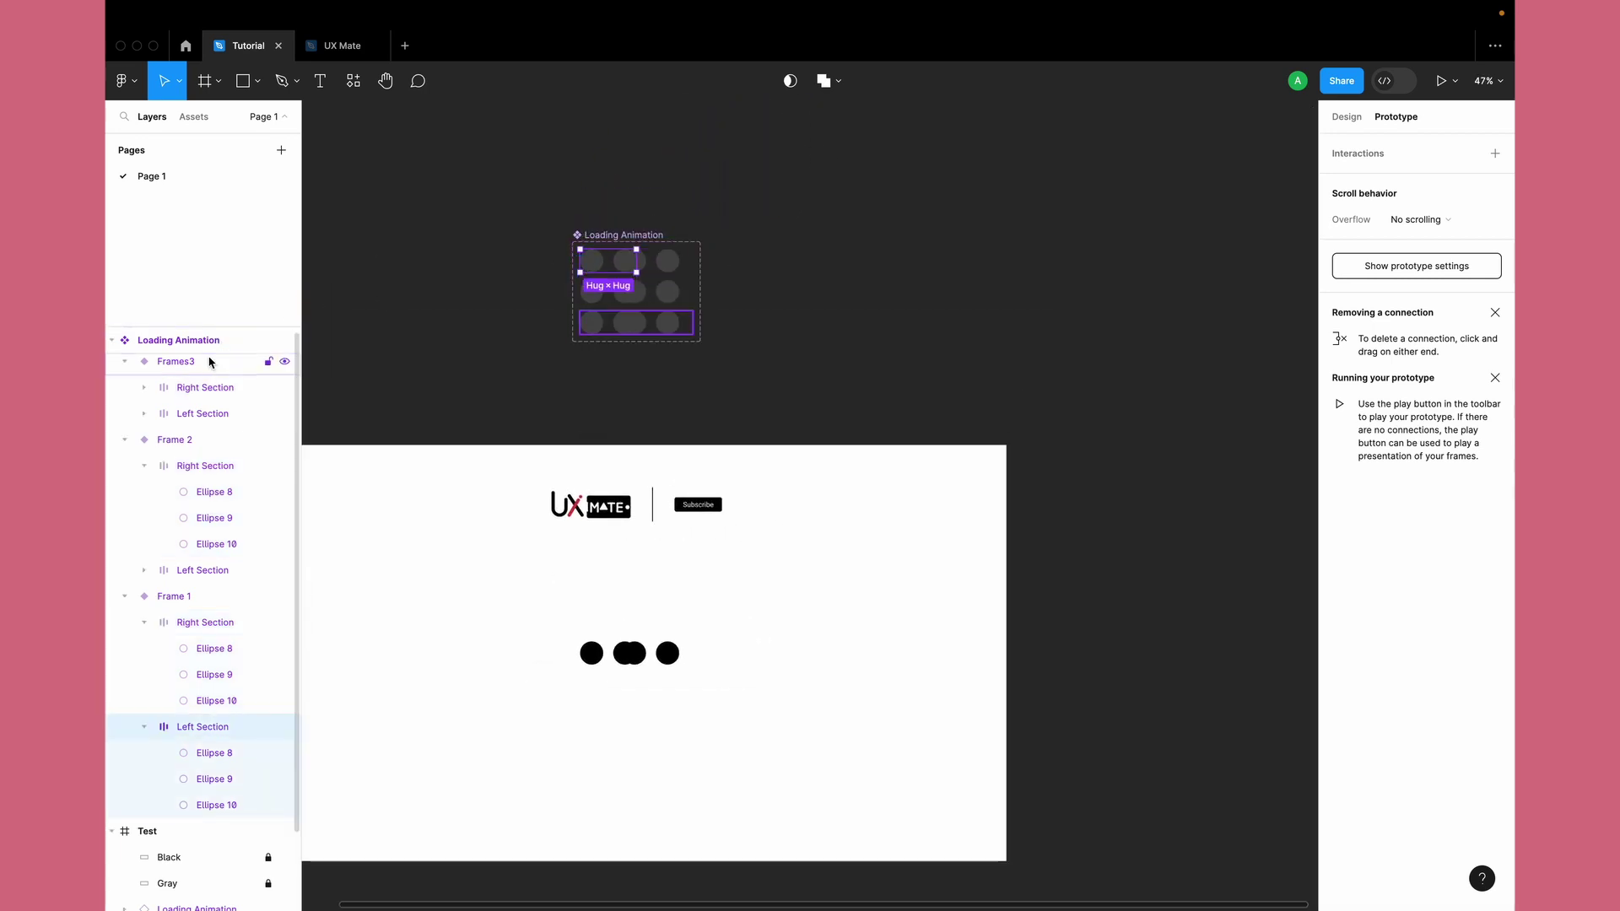
{"action": "left_click", "coordinate": [202, 361]}
{"action": "left_click", "coordinate": [593, 289], "text": "shift"}
{"action": "left_click", "coordinate": [594, 251], "text": "shift"}
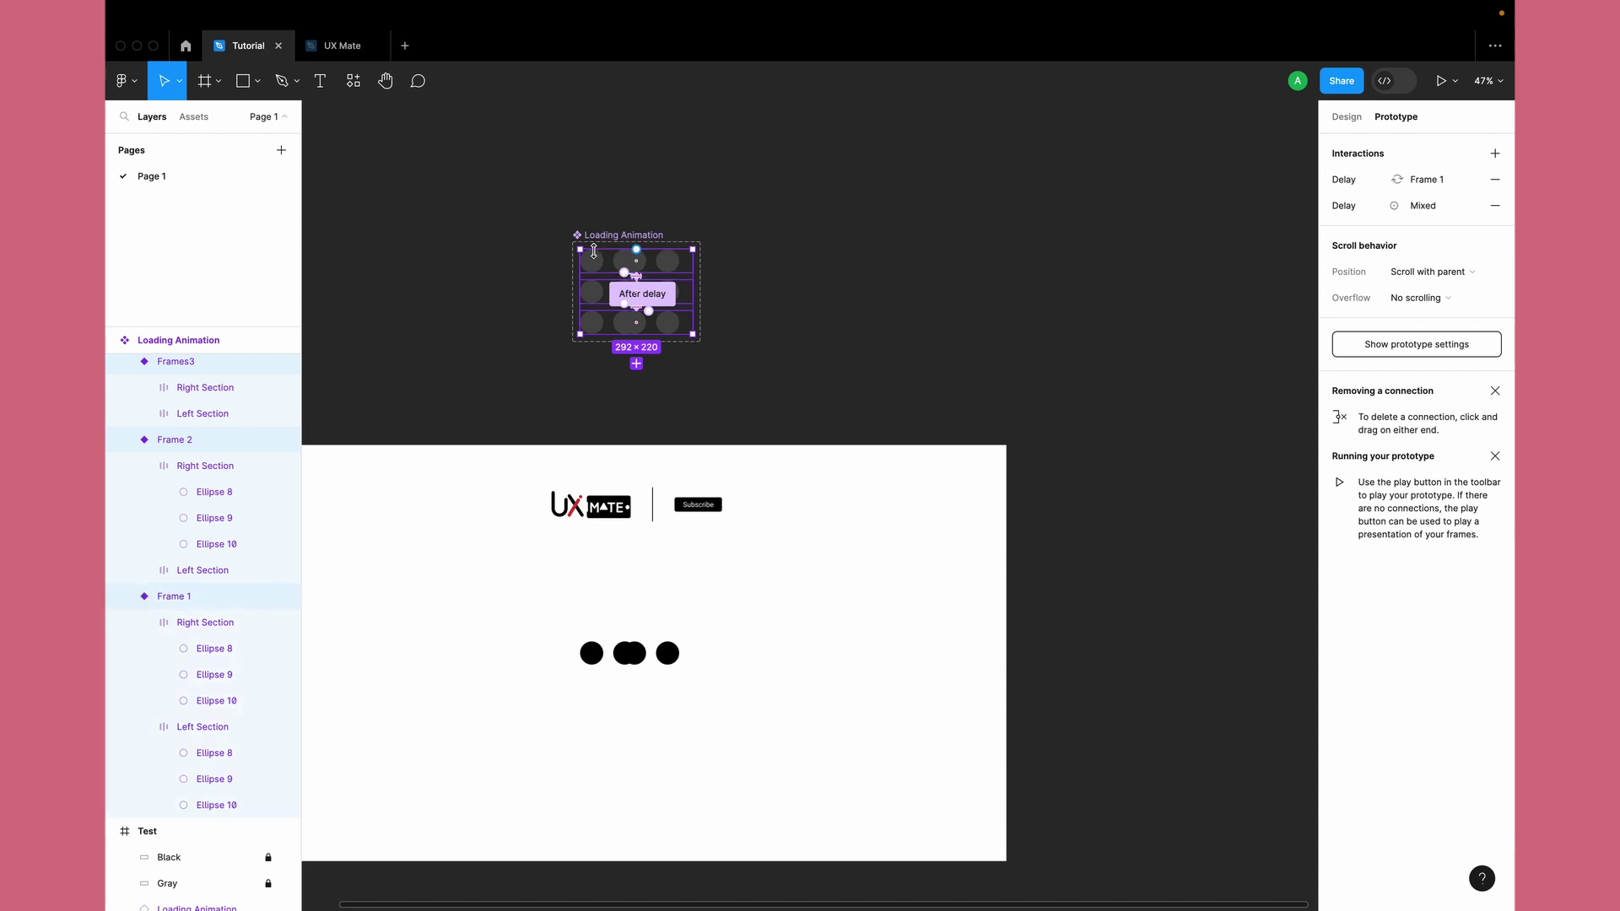
{"action": "left_click", "coordinate": [1347, 116]}
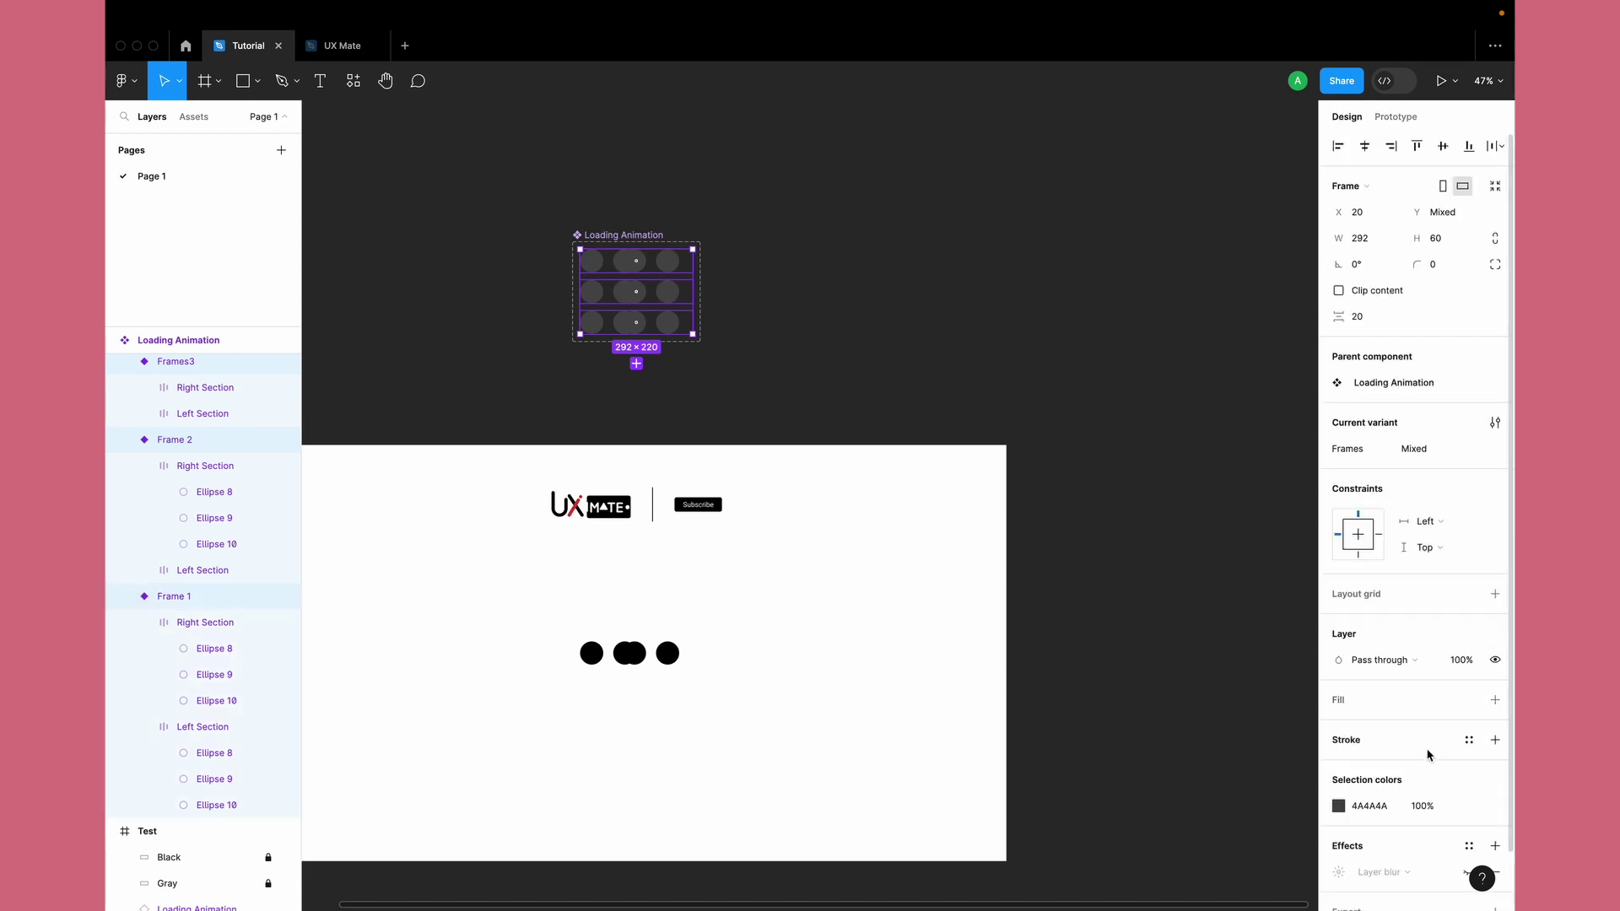
{"action": "scroll", "coordinate": [1409, 726], "scroll_direction": "down", "scroll_amount": 1}
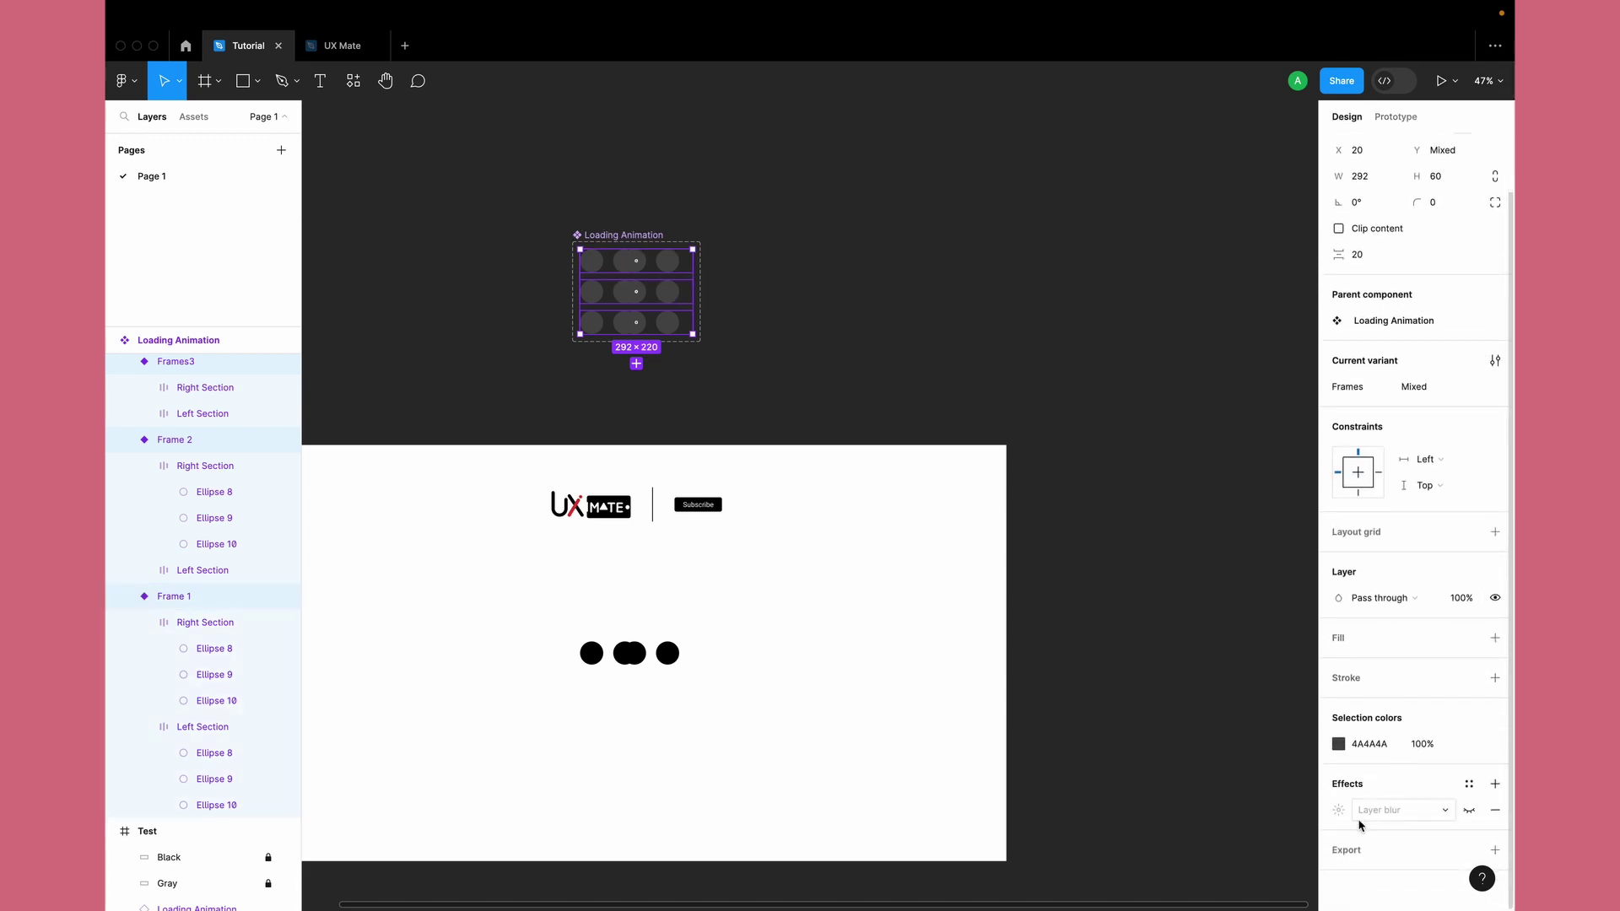
{"action": "left_click", "coordinate": [1467, 812]}
Step: Preview the Test frame's Flow 3 with the blur on, then move and shrink the preview window so the Loading Animation component stays uncovered
{"action": "scroll", "coordinate": [911, 712], "scroll_direction": "left", "scroll_amount": 3}
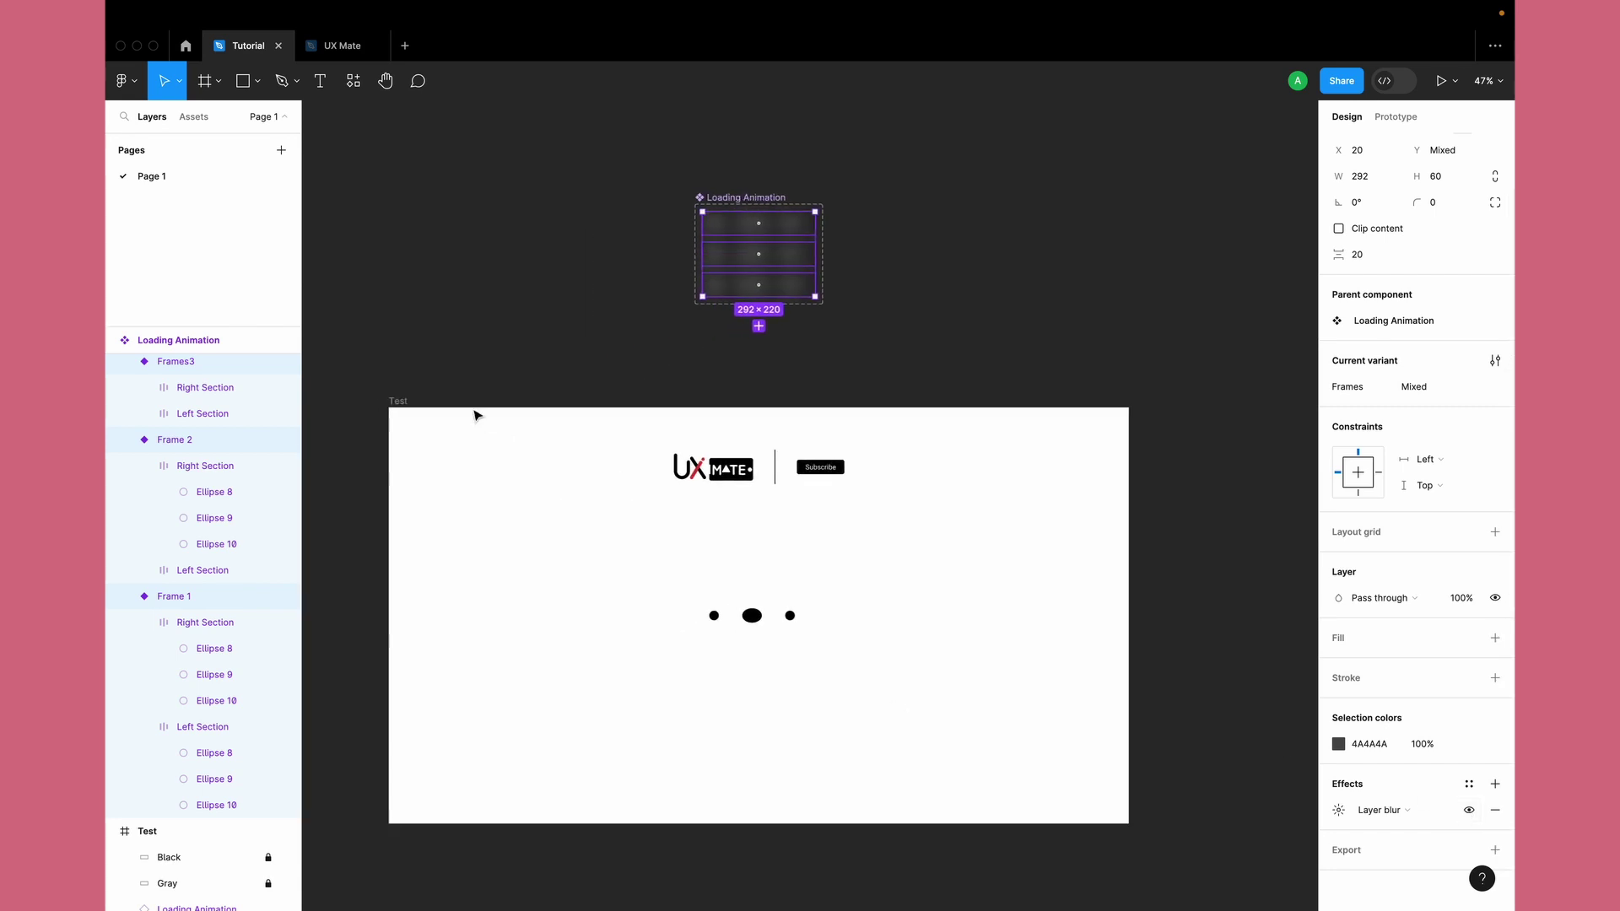
{"action": "left_click", "coordinate": [398, 401]}
{"action": "left_click", "coordinate": [1417, 122]}
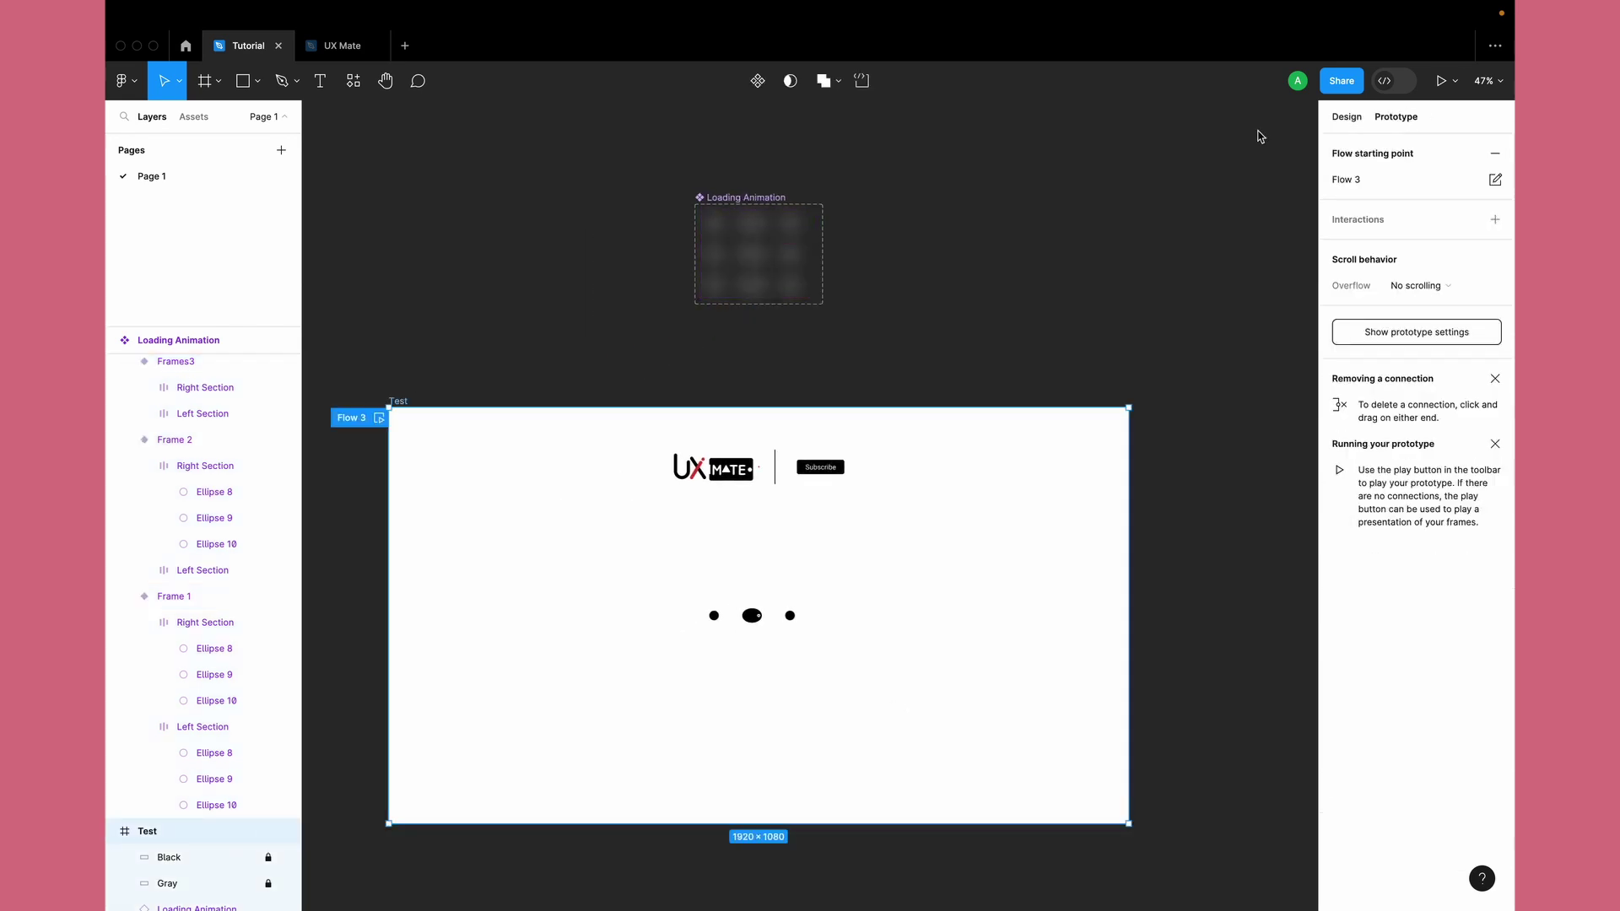
{"action": "left_click", "coordinate": [377, 417]}
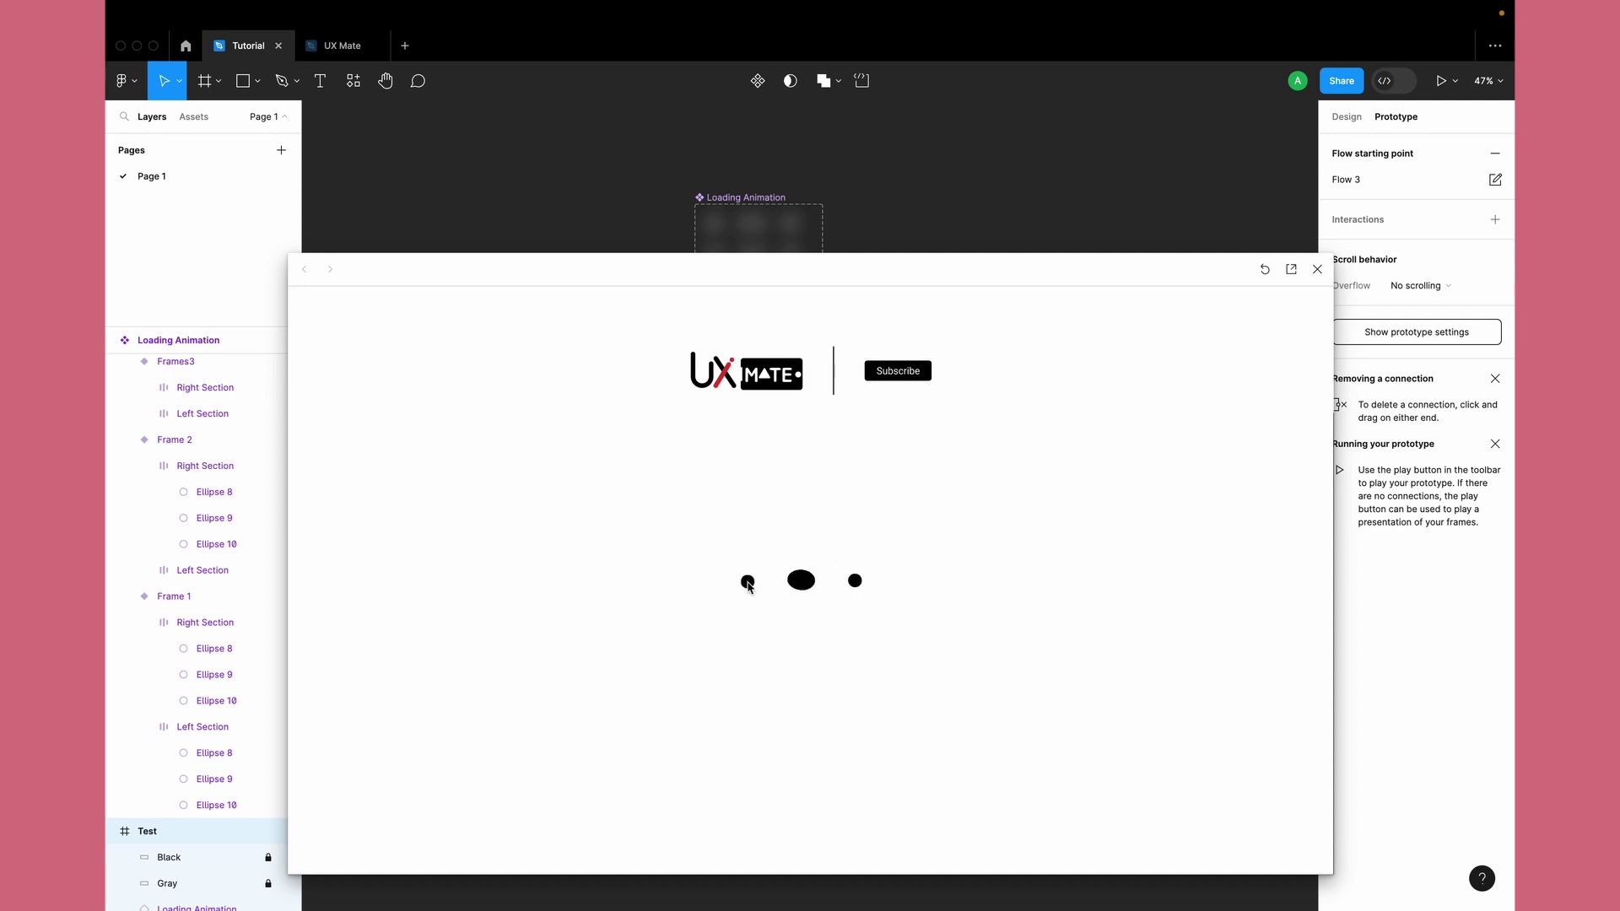
{"action": "left_click", "coordinate": [731, 227]}
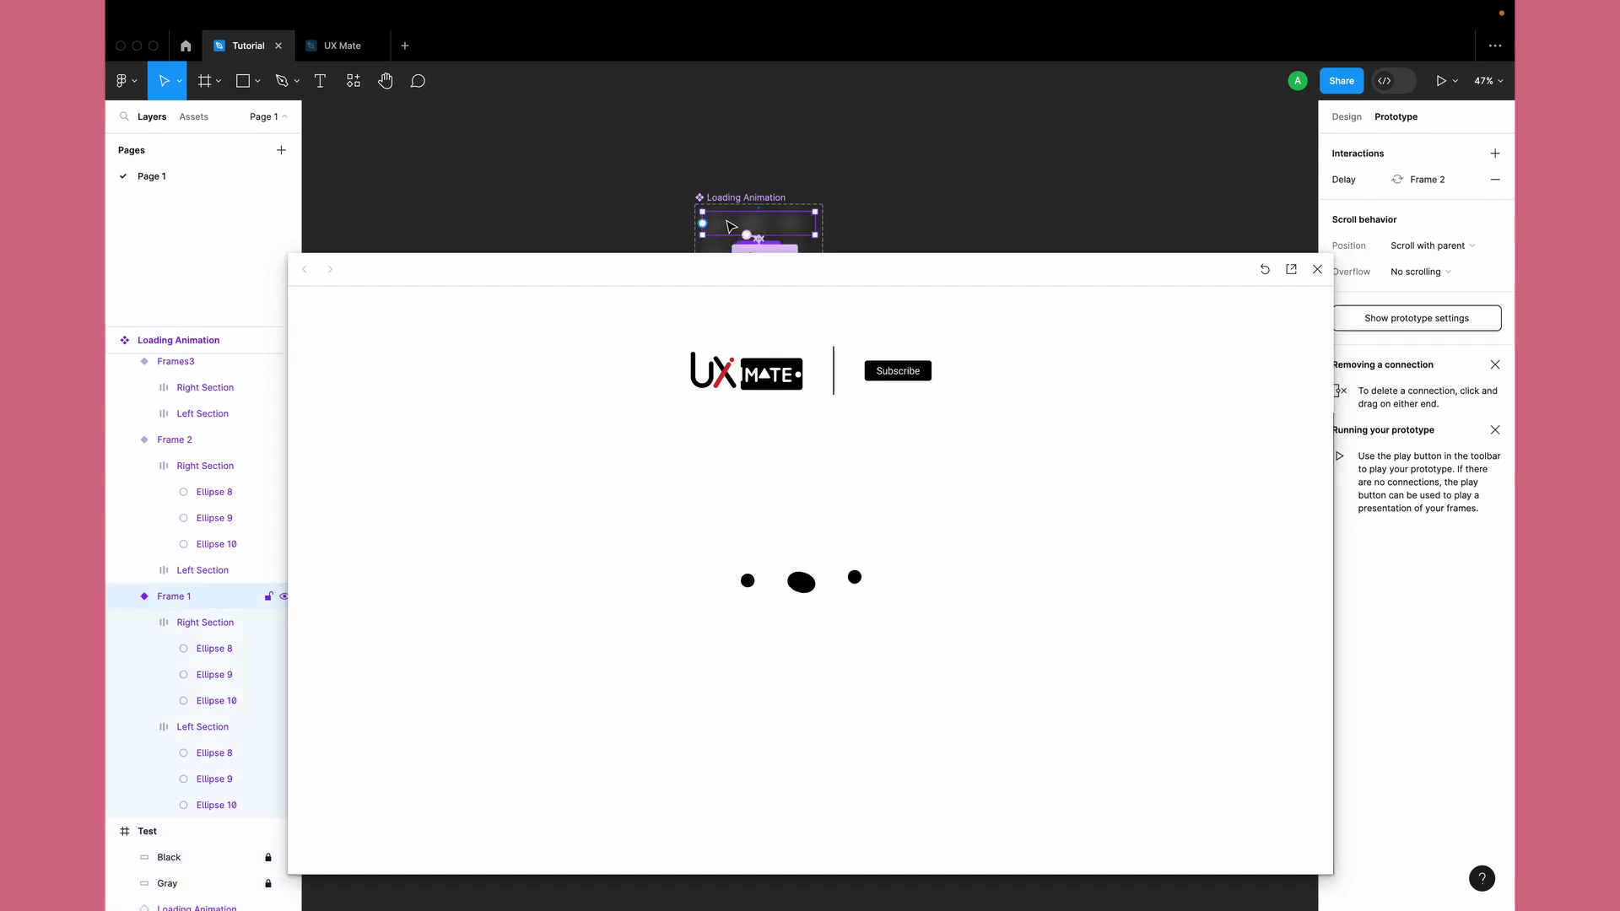
{"action": "left_click_drag", "start_coordinate": [698, 264], "coordinate": [546, 351]}
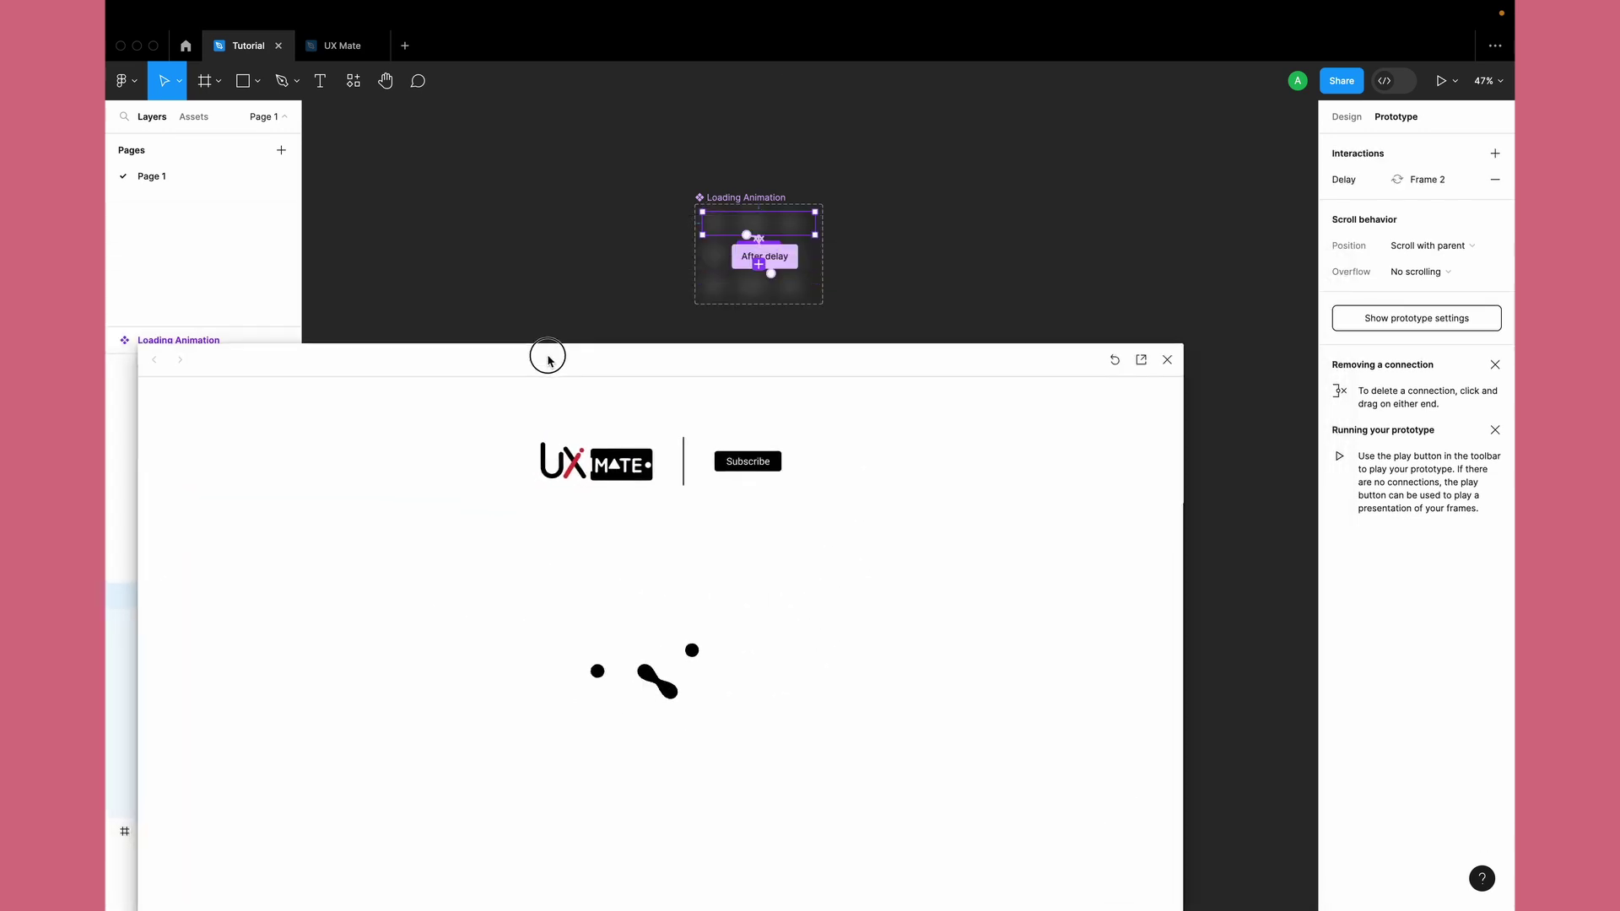
{"action": "left_click_drag", "start_coordinate": [1187, 486], "coordinate": [733, 484]}
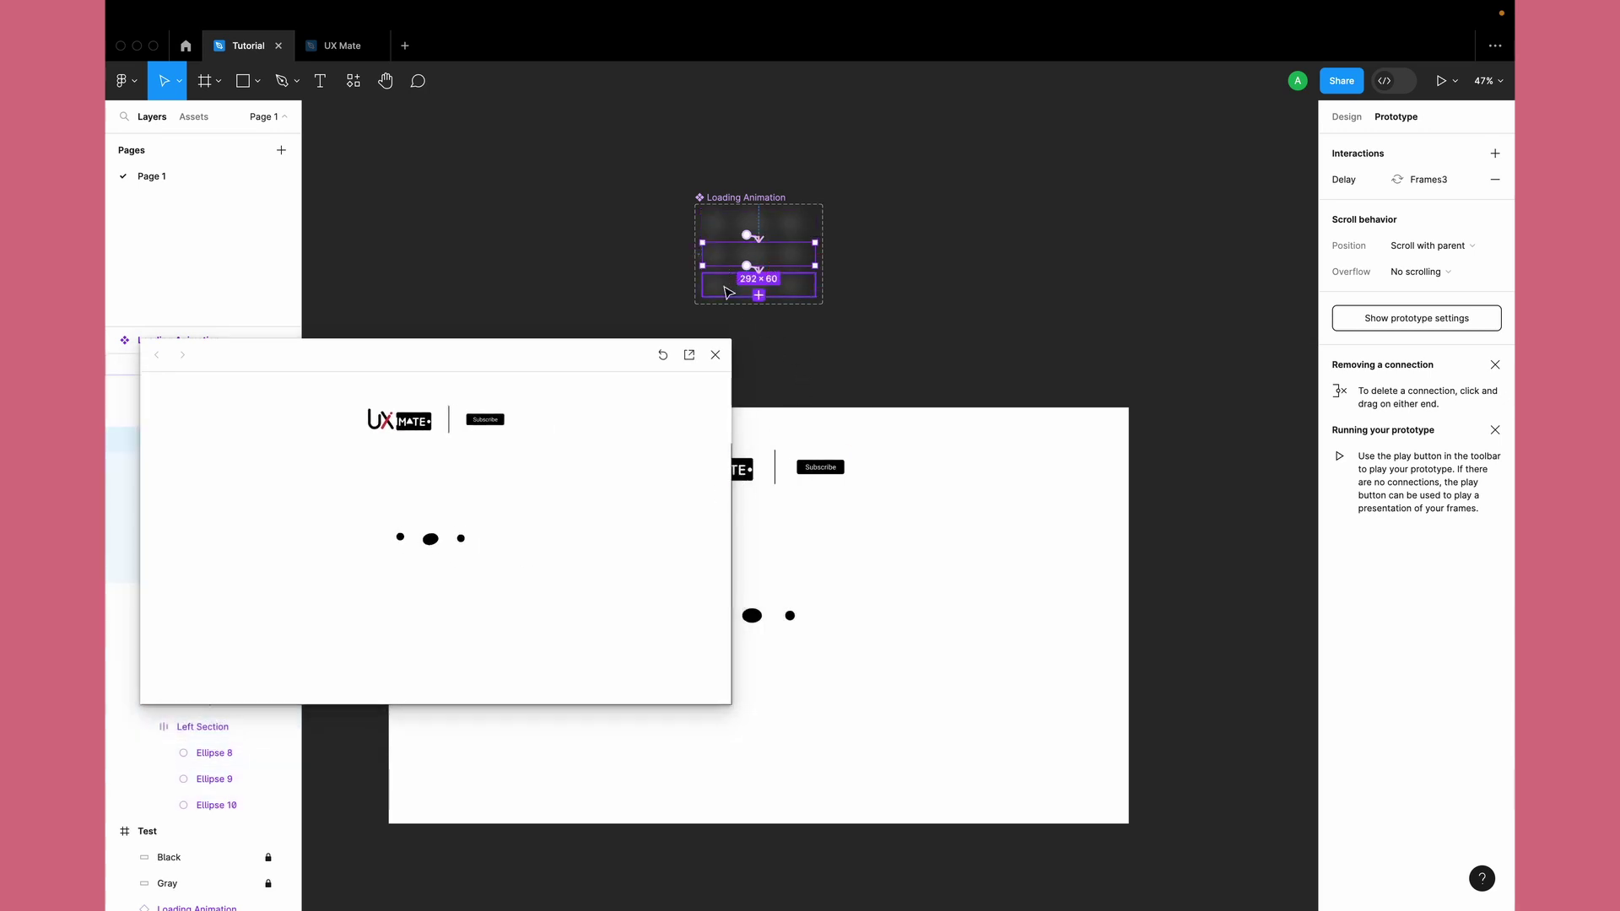
Step: Try a layer blur of 20 on all three Loading Animation variants while watching the preview
{"action": "left_click", "coordinate": [725, 268], "text": "shift"}
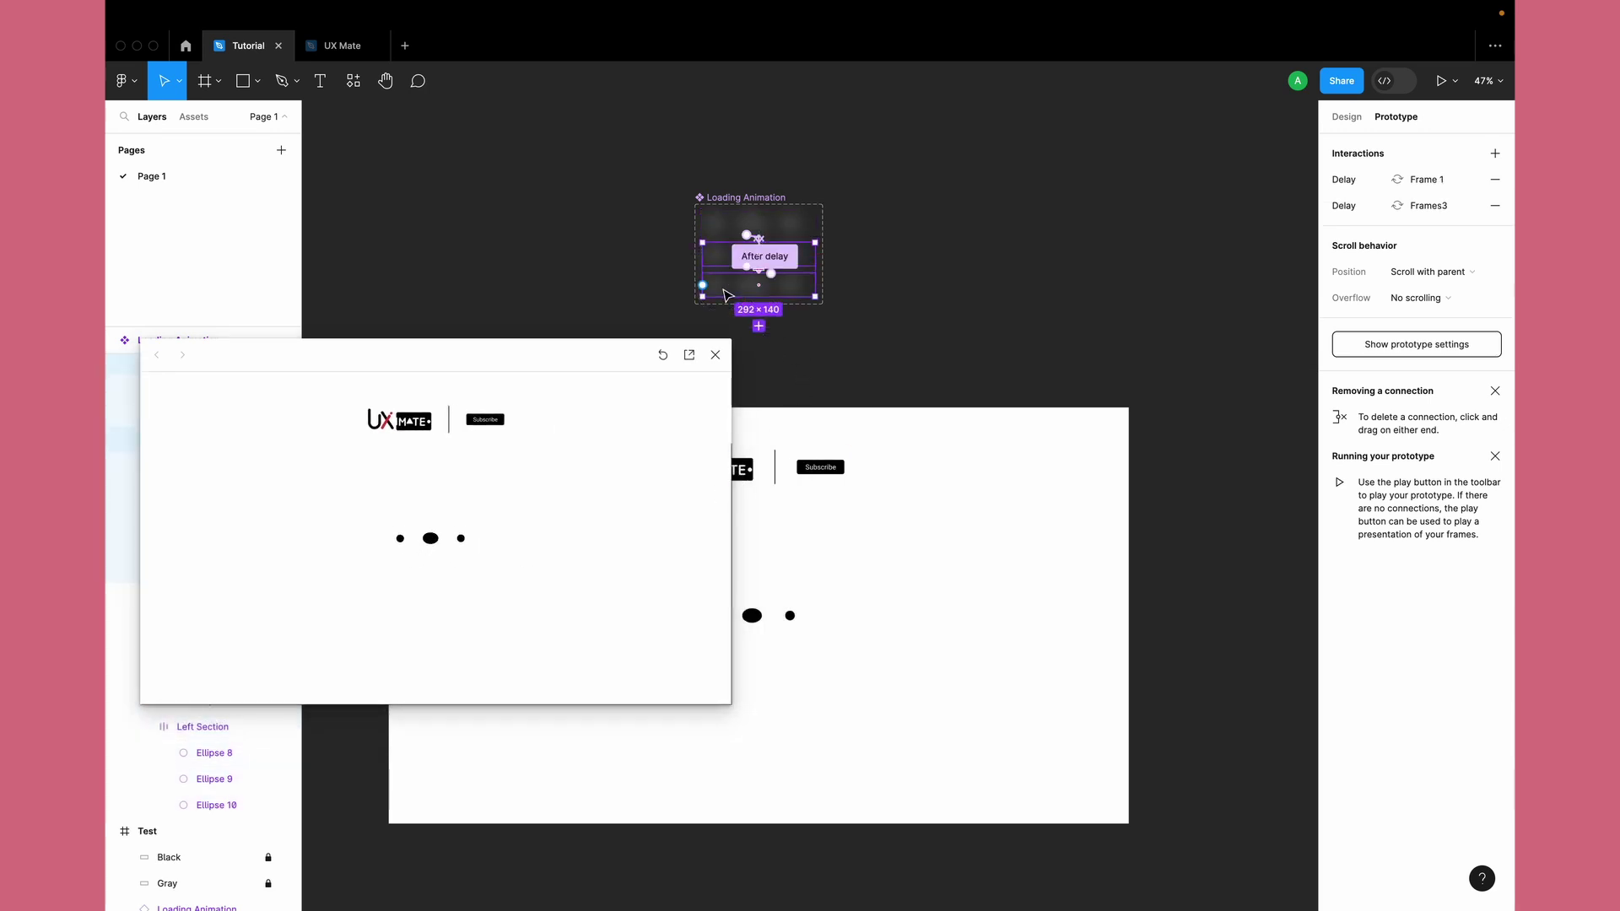
{"action": "left_click", "coordinate": [1343, 115]}
{"action": "scroll", "coordinate": [1364, 829], "scroll_direction": "down", "scroll_amount": 2}
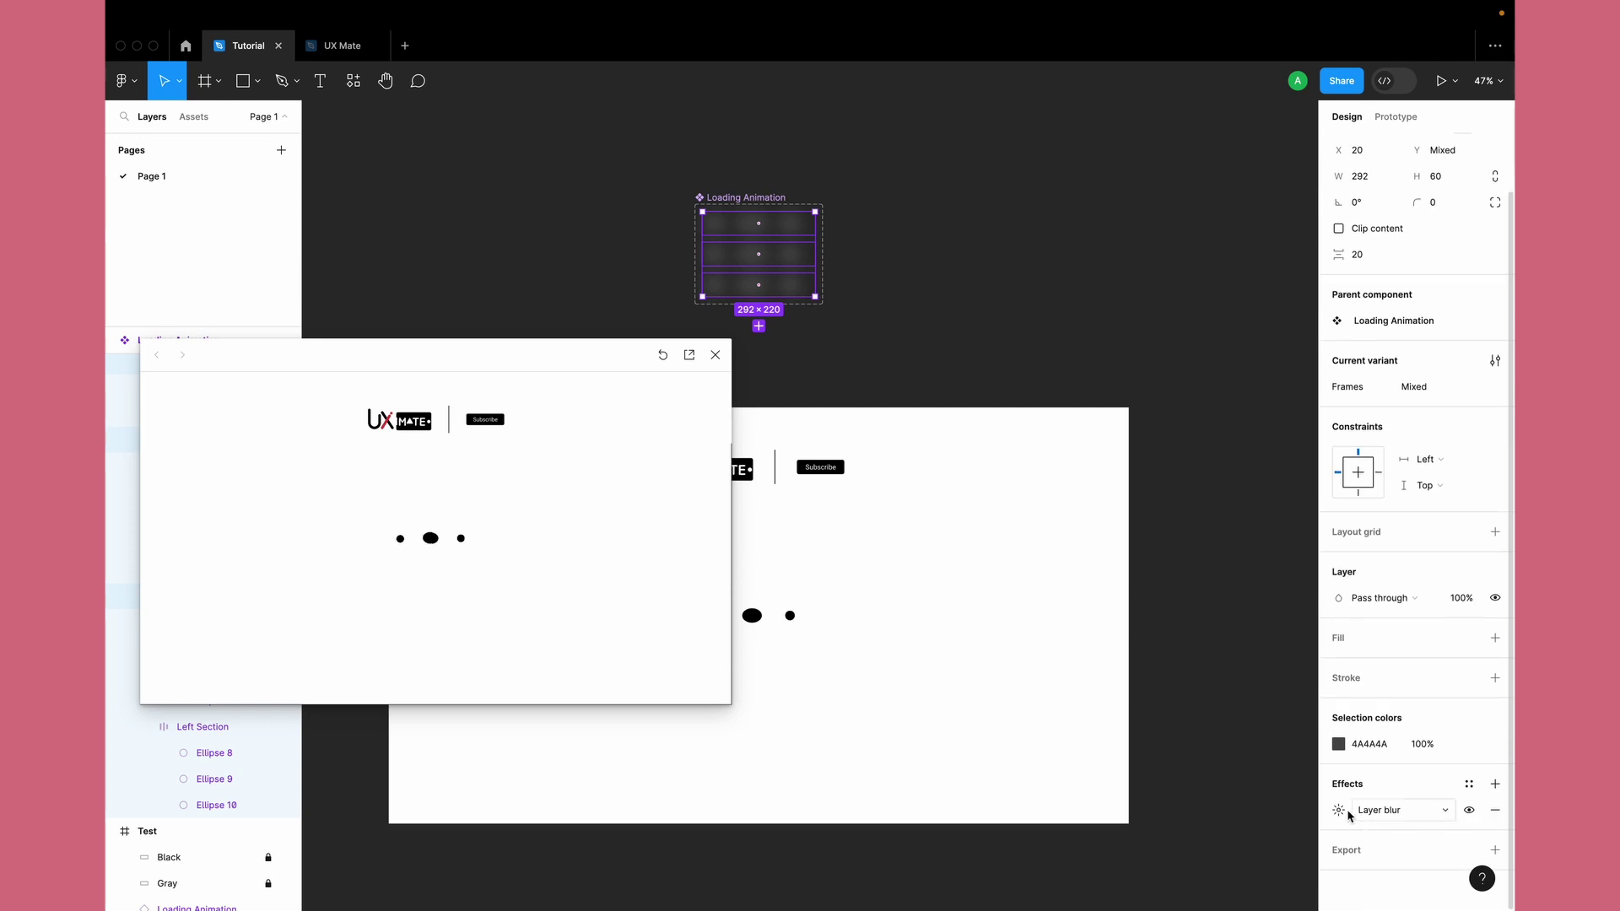
{"action": "left_click", "coordinate": [1338, 810]}
{"action": "key", "text": "Down"}
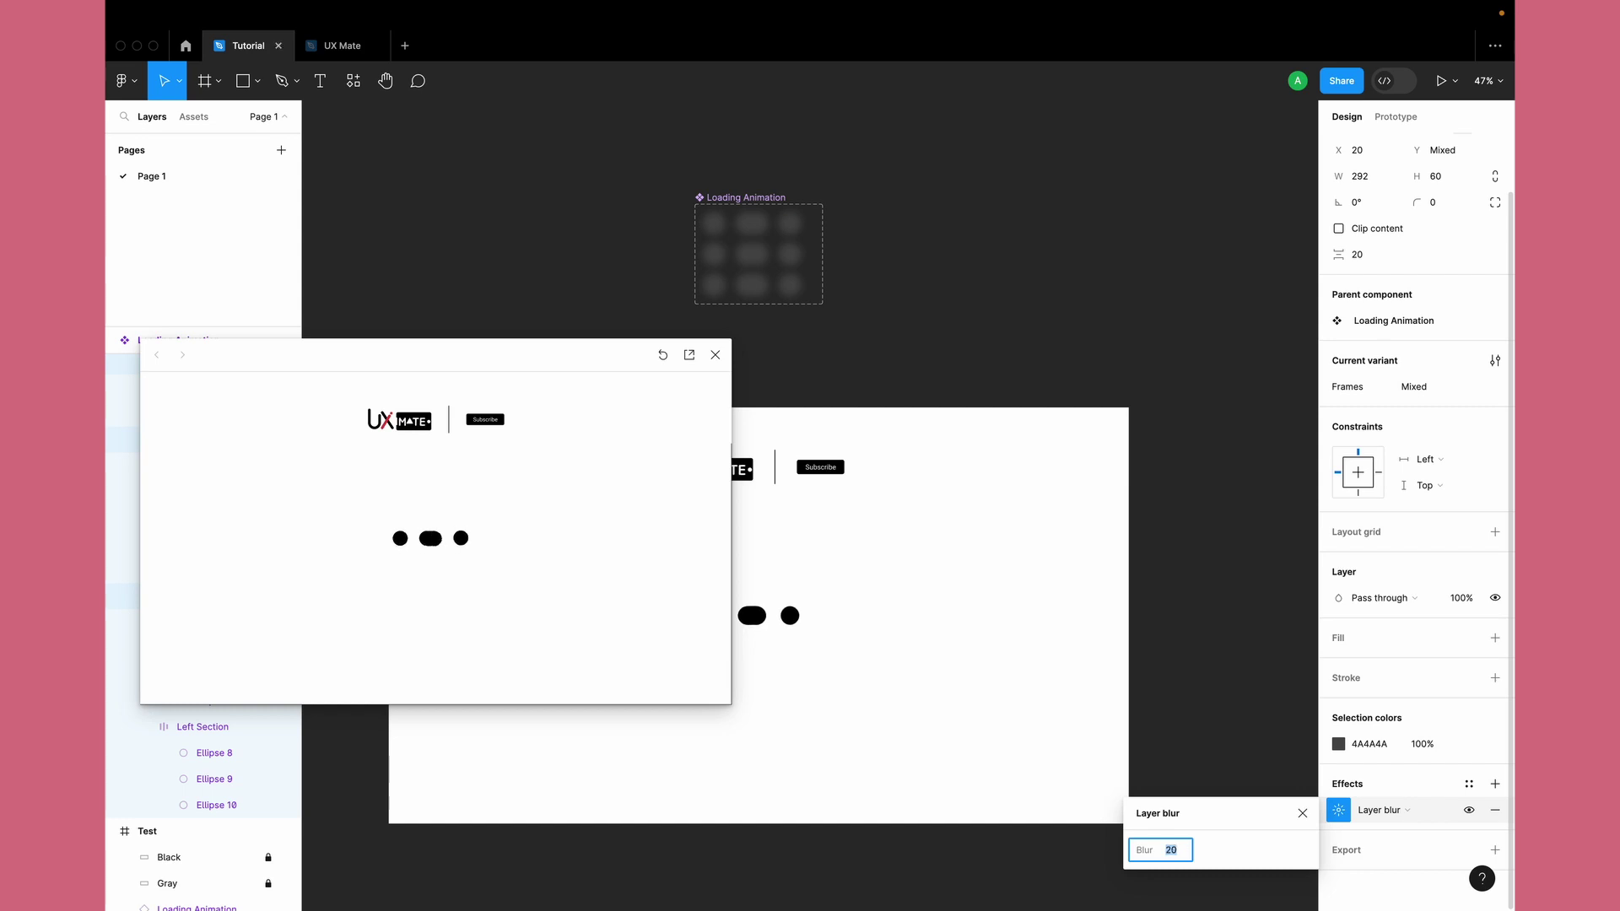
{"action": "key", "text": "Escape"}
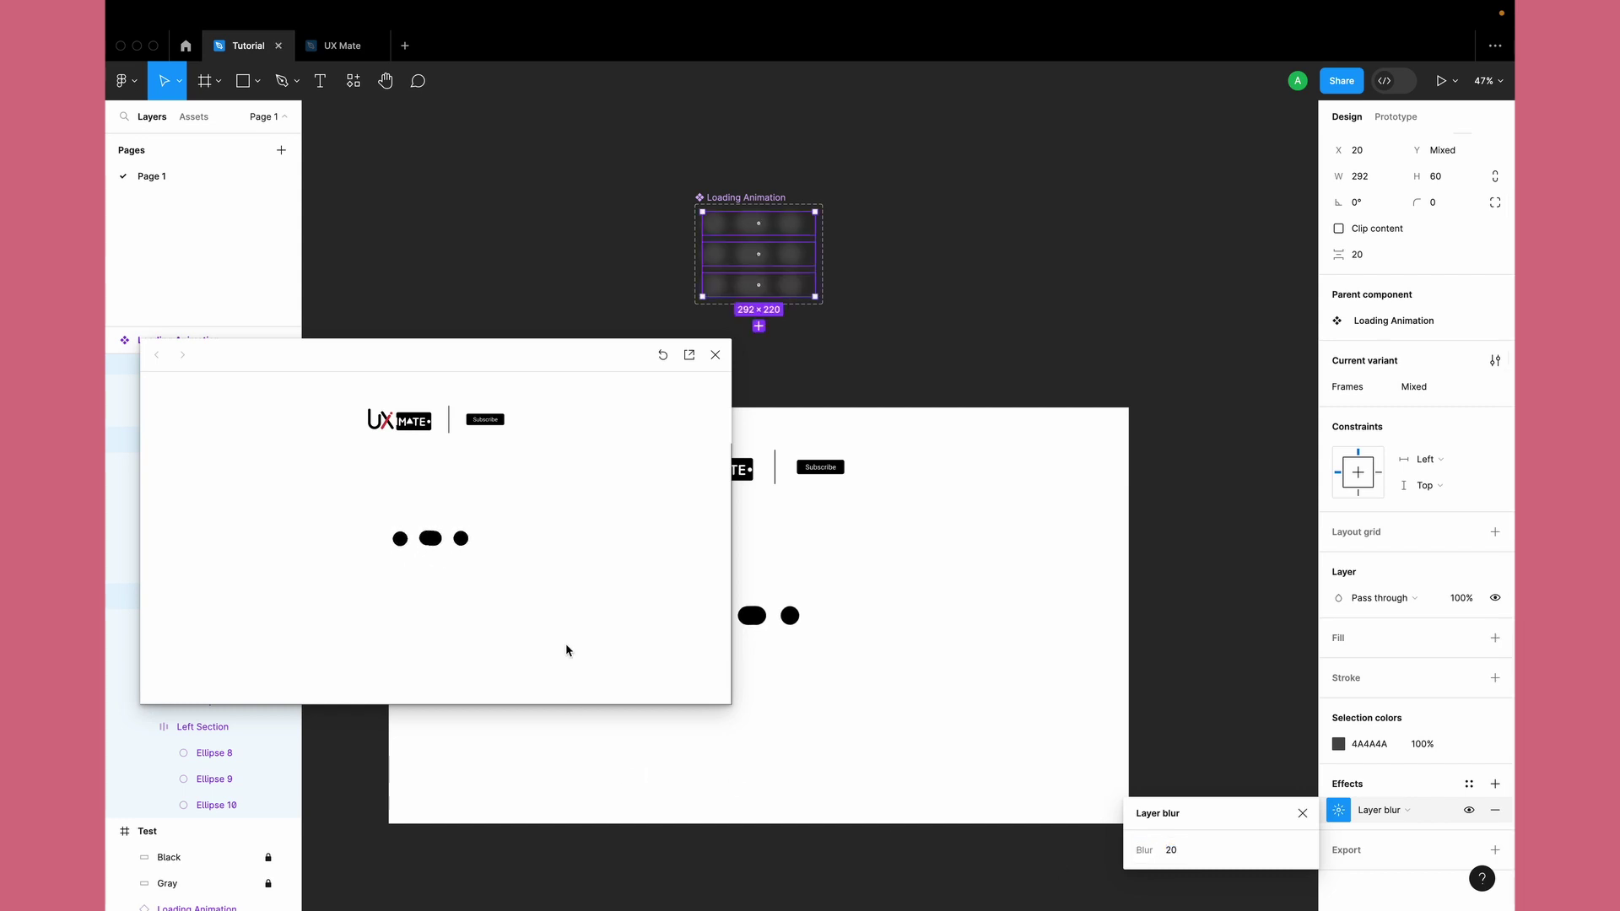
Step: Set the layer blur of the three Loading Animation variants to 40
{"action": "left_click", "coordinate": [1175, 854]}
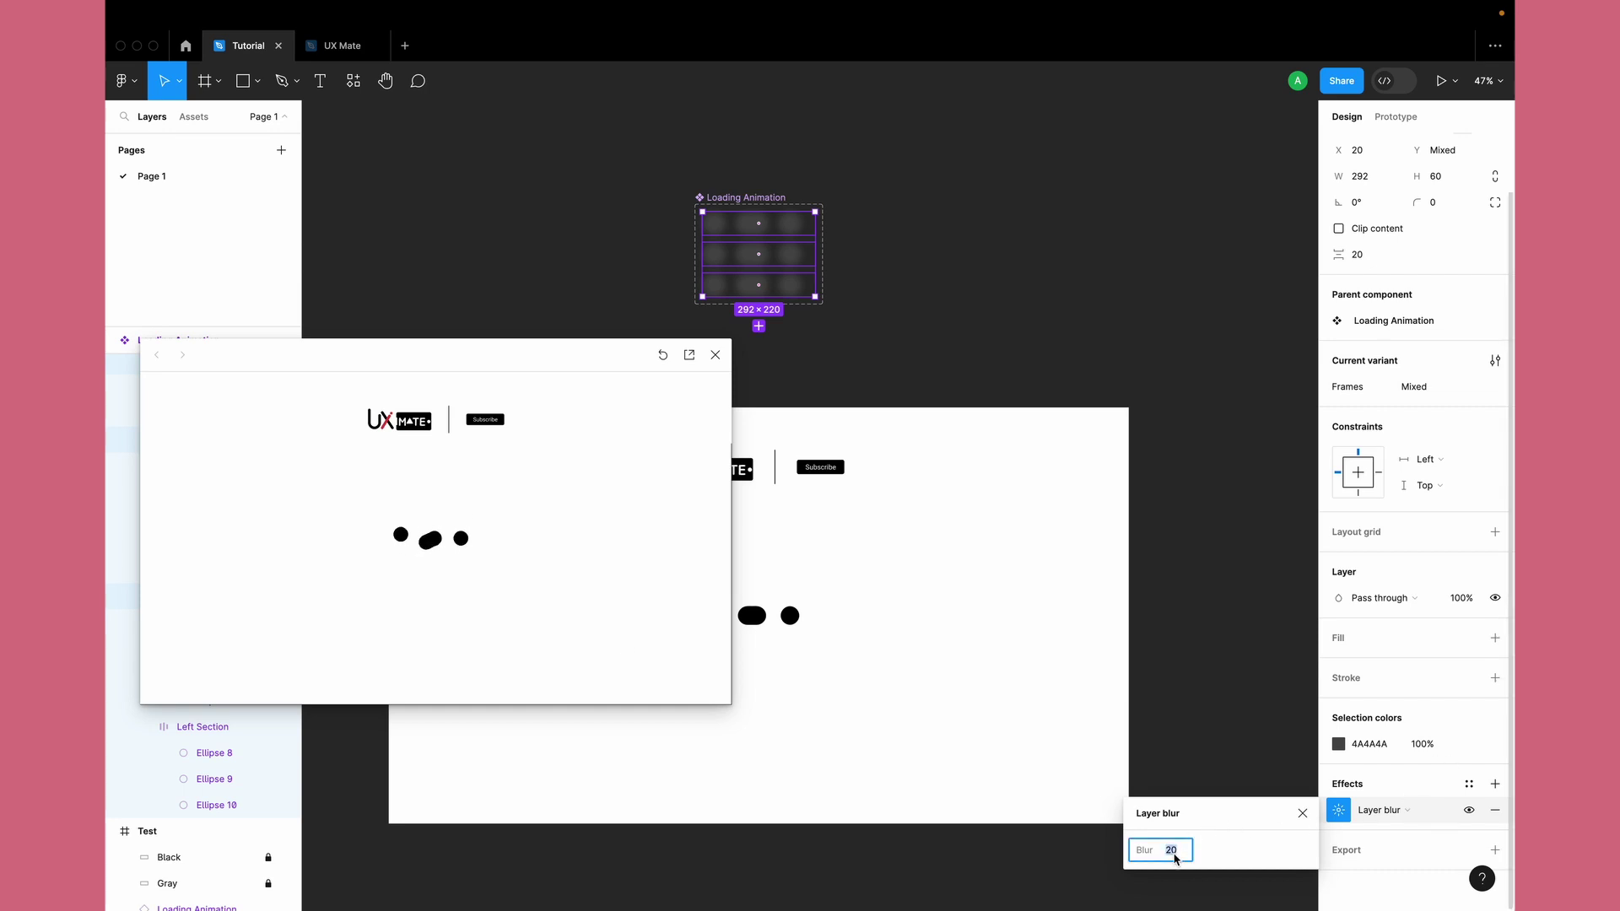
{"action": "type", "text": "40"}
{"action": "key", "text": "Return"}
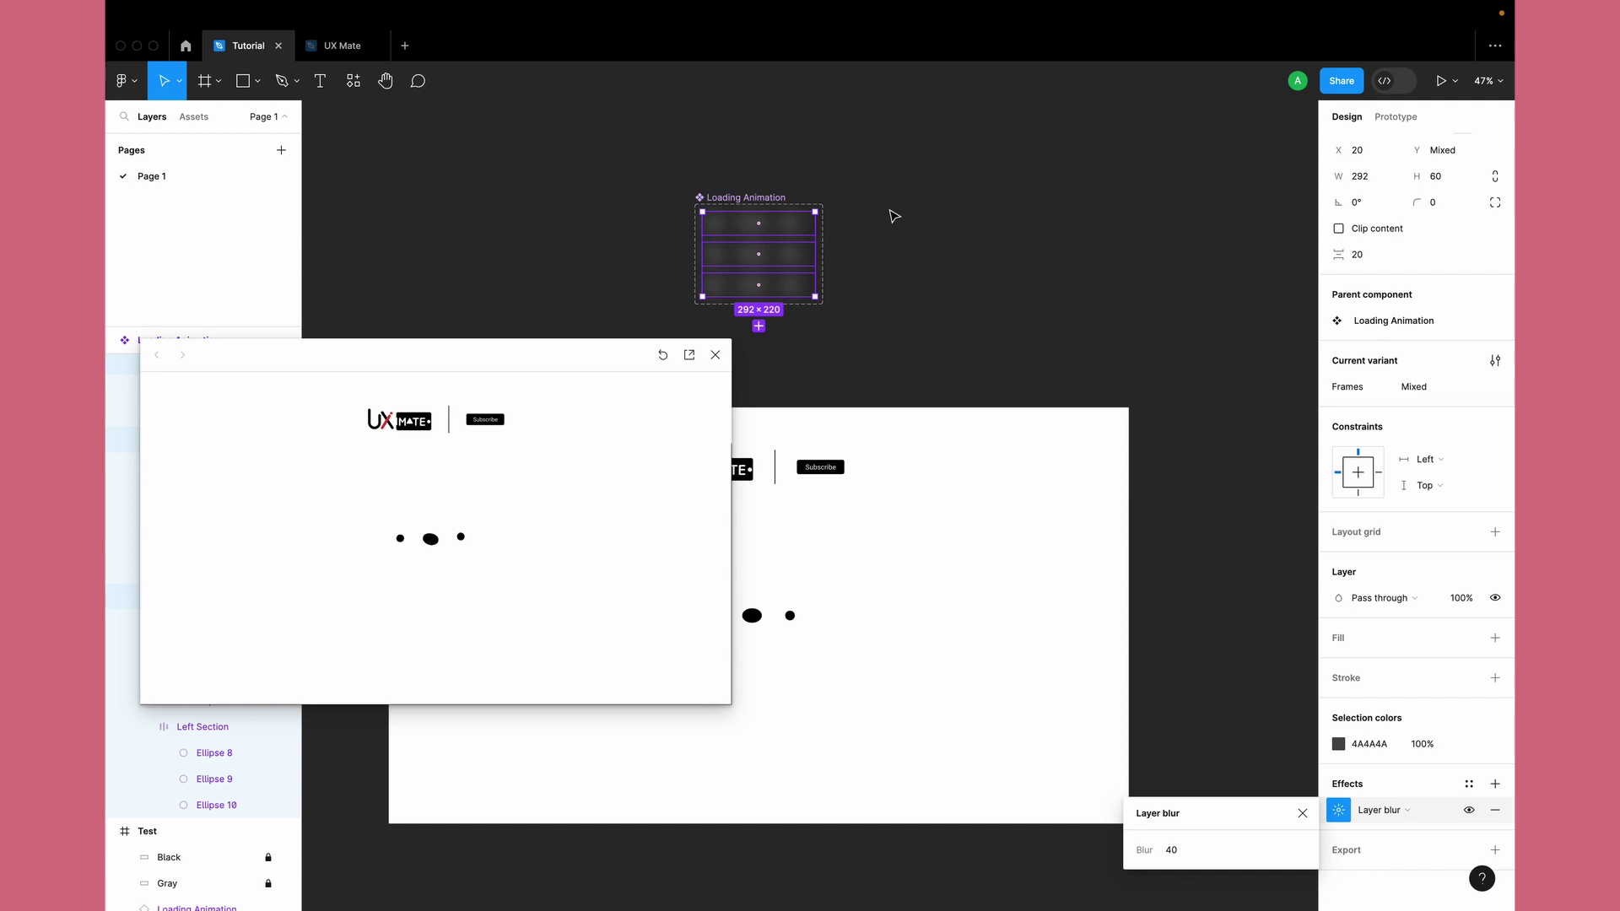
Step: Move the preview off the layer list and select every ellipse inside the Left and Right Sections of all three variants
{"action": "left_click_drag", "start_coordinate": [499, 353], "coordinate": [1153, 367]}
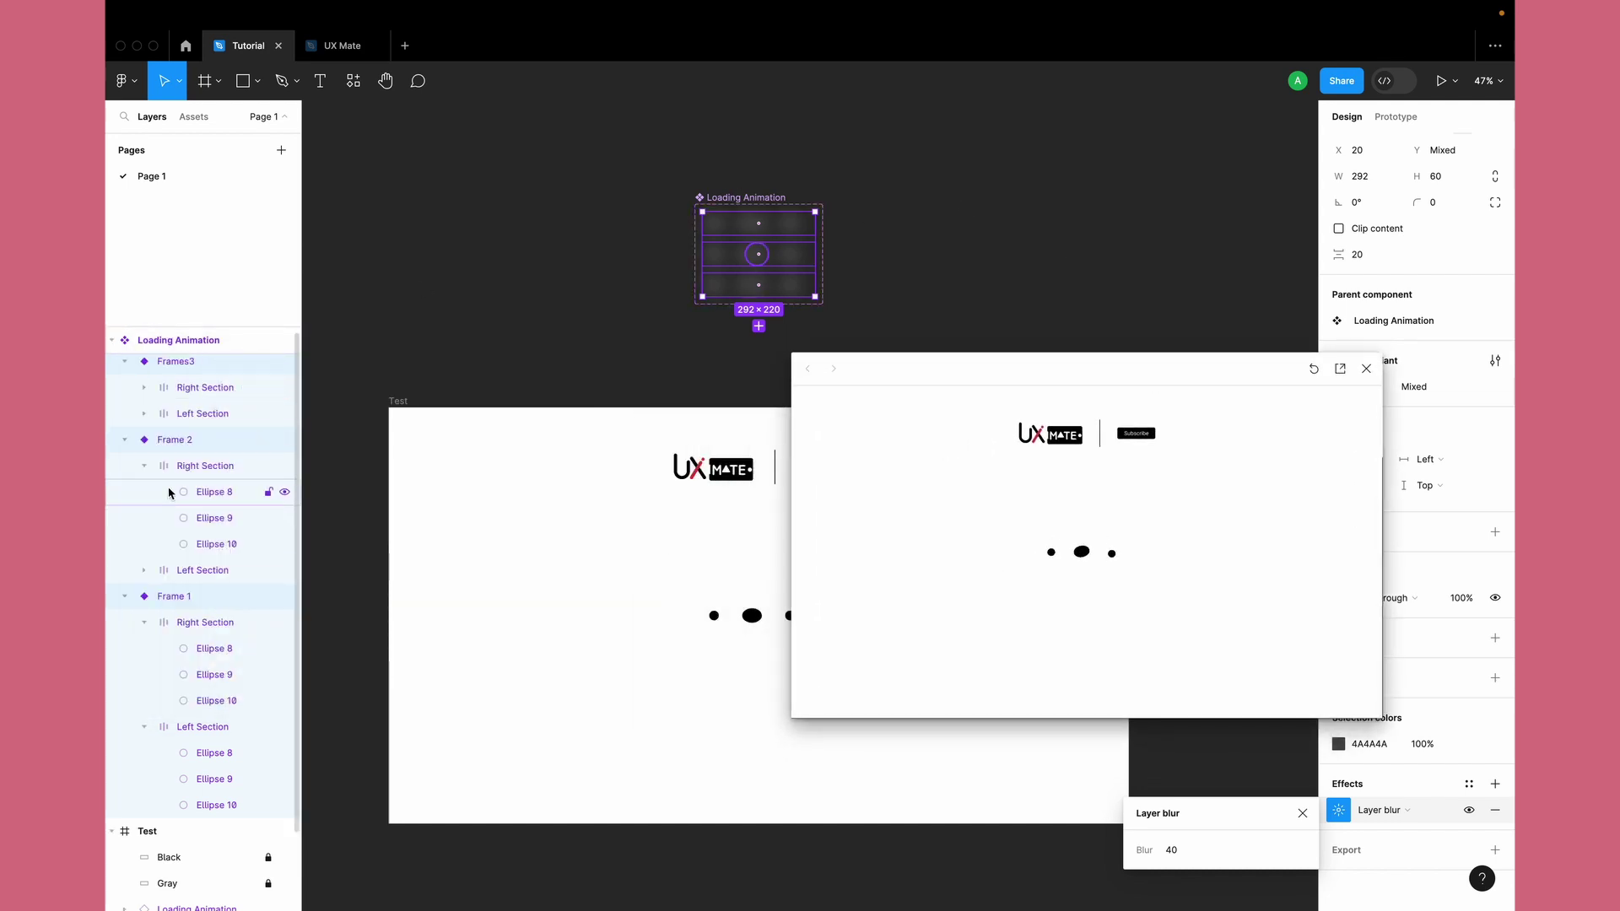
{"action": "left_click", "coordinate": [188, 365]}
{"action": "left_click", "coordinate": [173, 439], "text": "shift"}
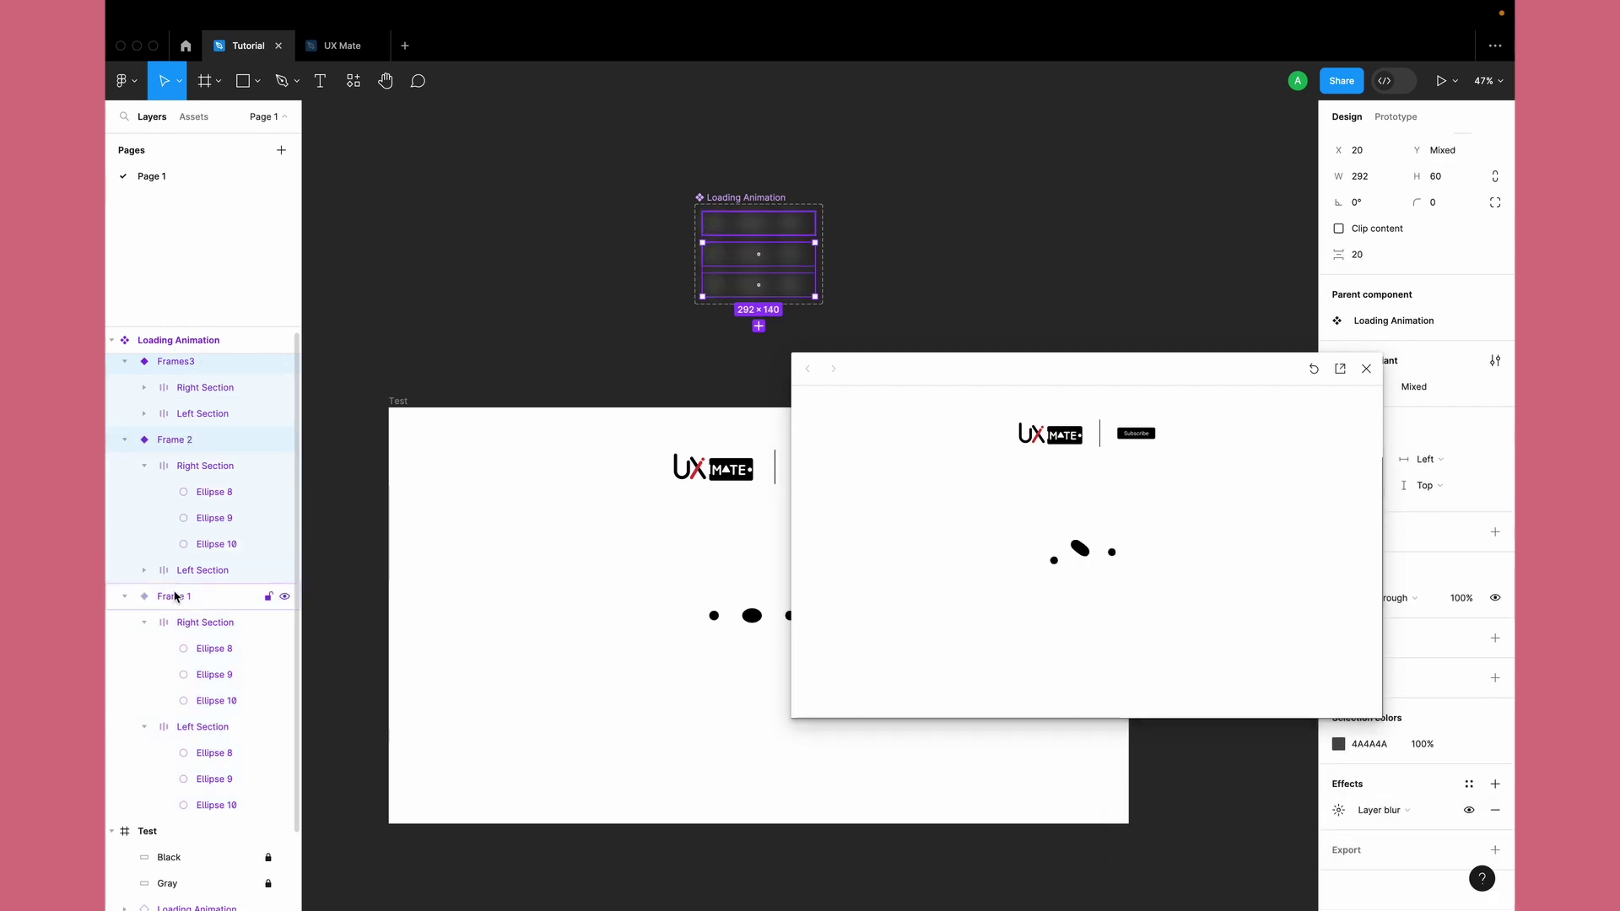
{"action": "left_click", "coordinate": [175, 596], "text": "shift"}
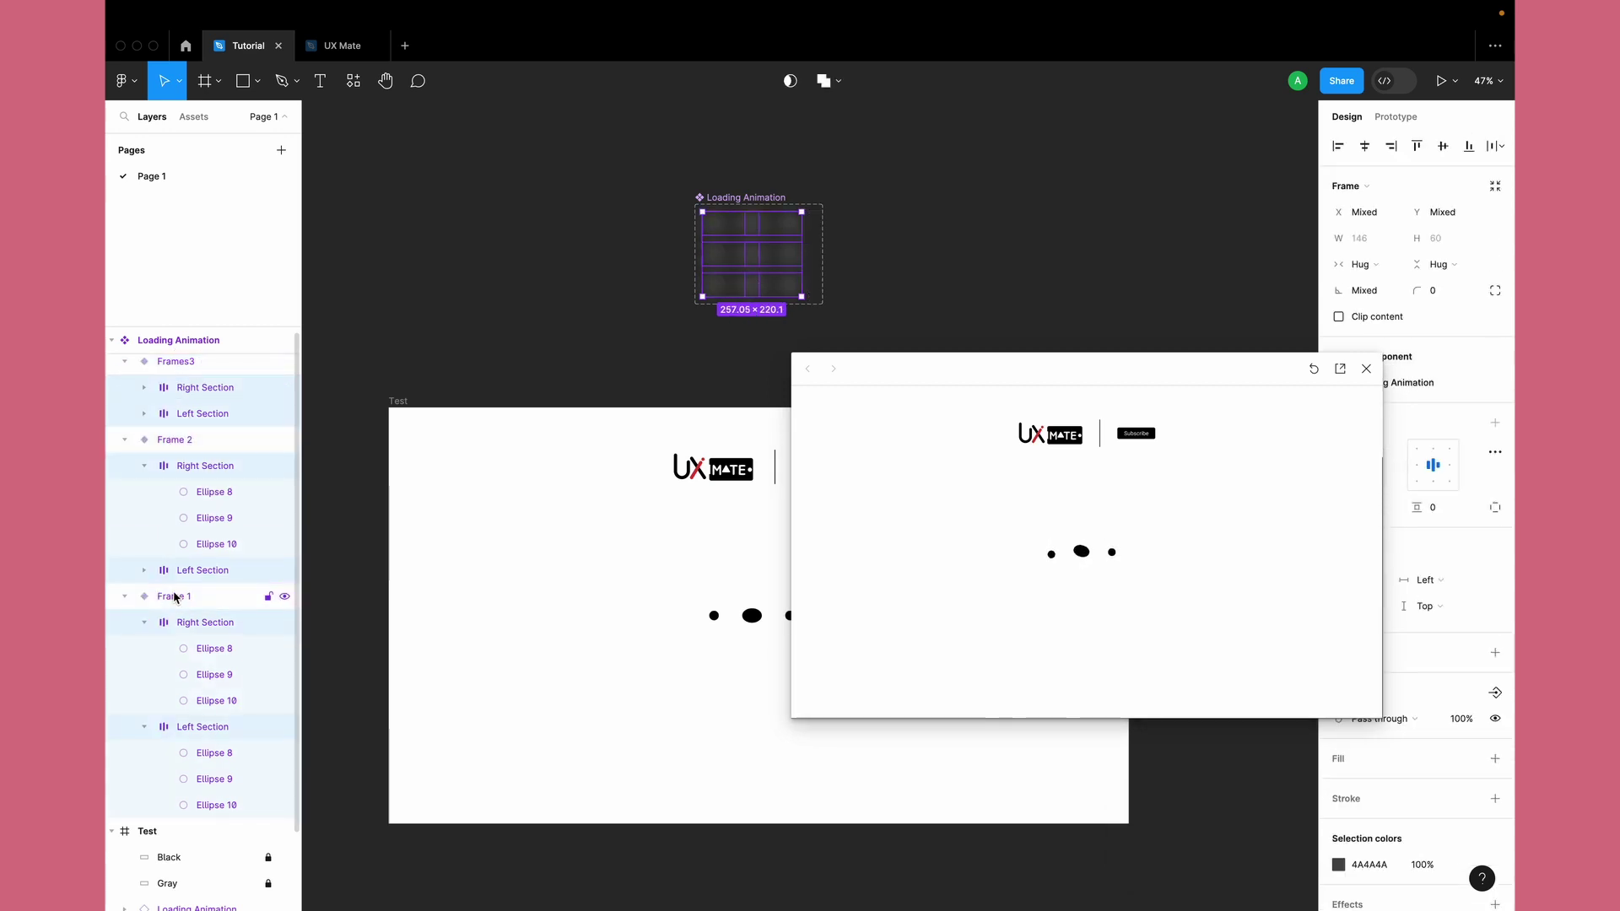
{"action": "key", "text": "Return"}
{"action": "key", "text": "Return"}
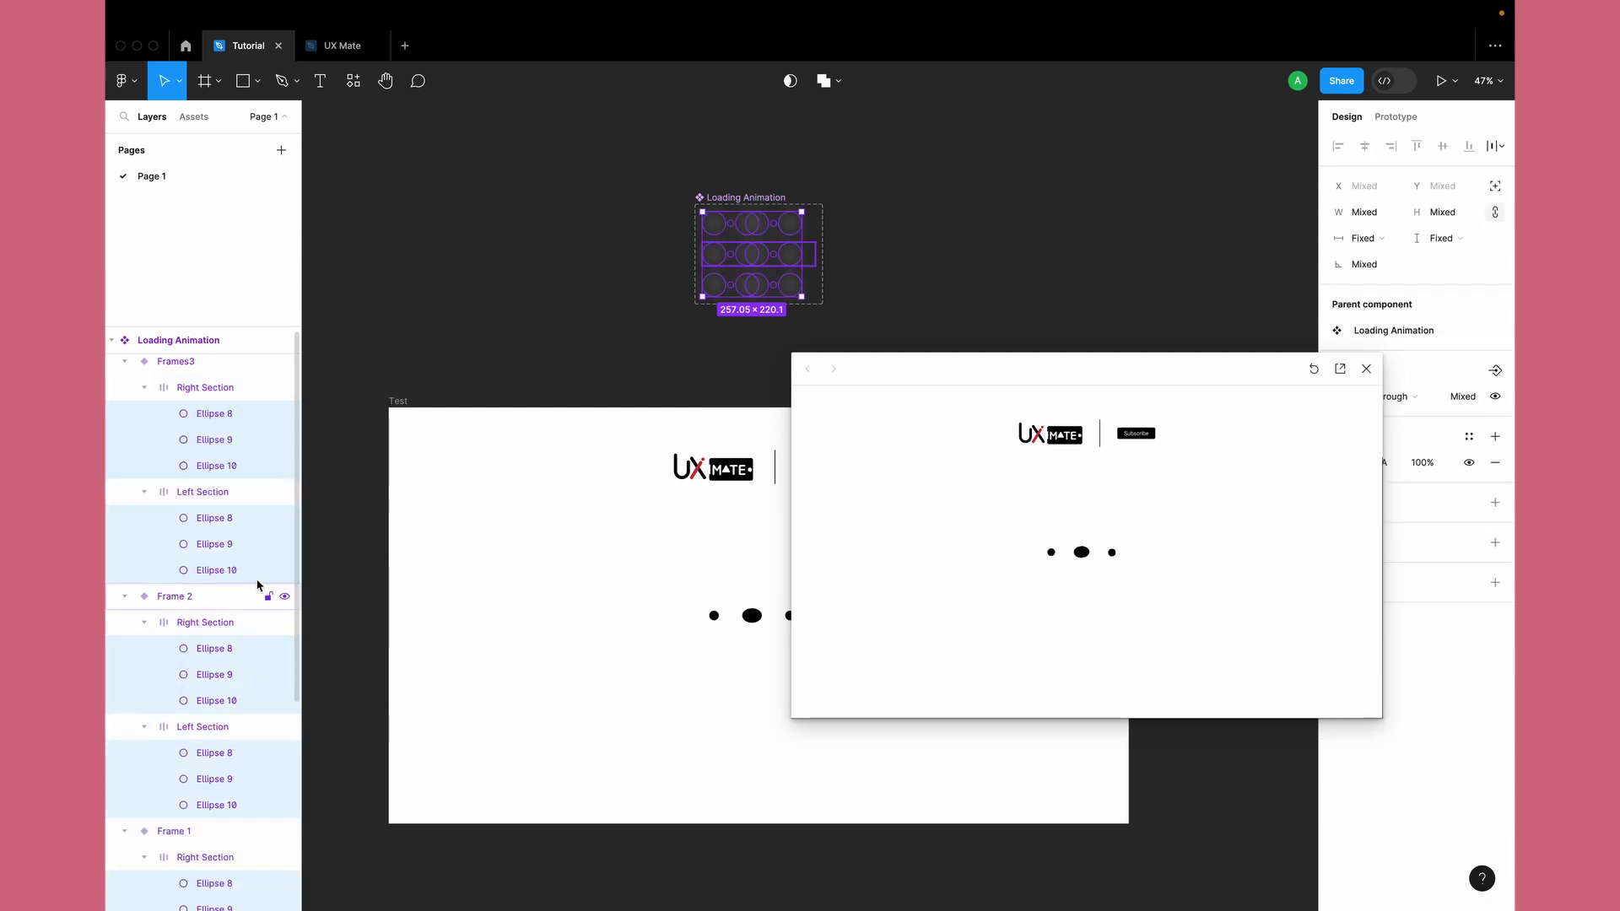
Step: Move the preview window clear of the size settings and enlarge the width and height of all selected ellipses together
{"action": "left_click", "coordinate": [942, 366]}
{"action": "left_click_drag", "start_coordinate": [914, 569], "coordinate": [637, 549]}
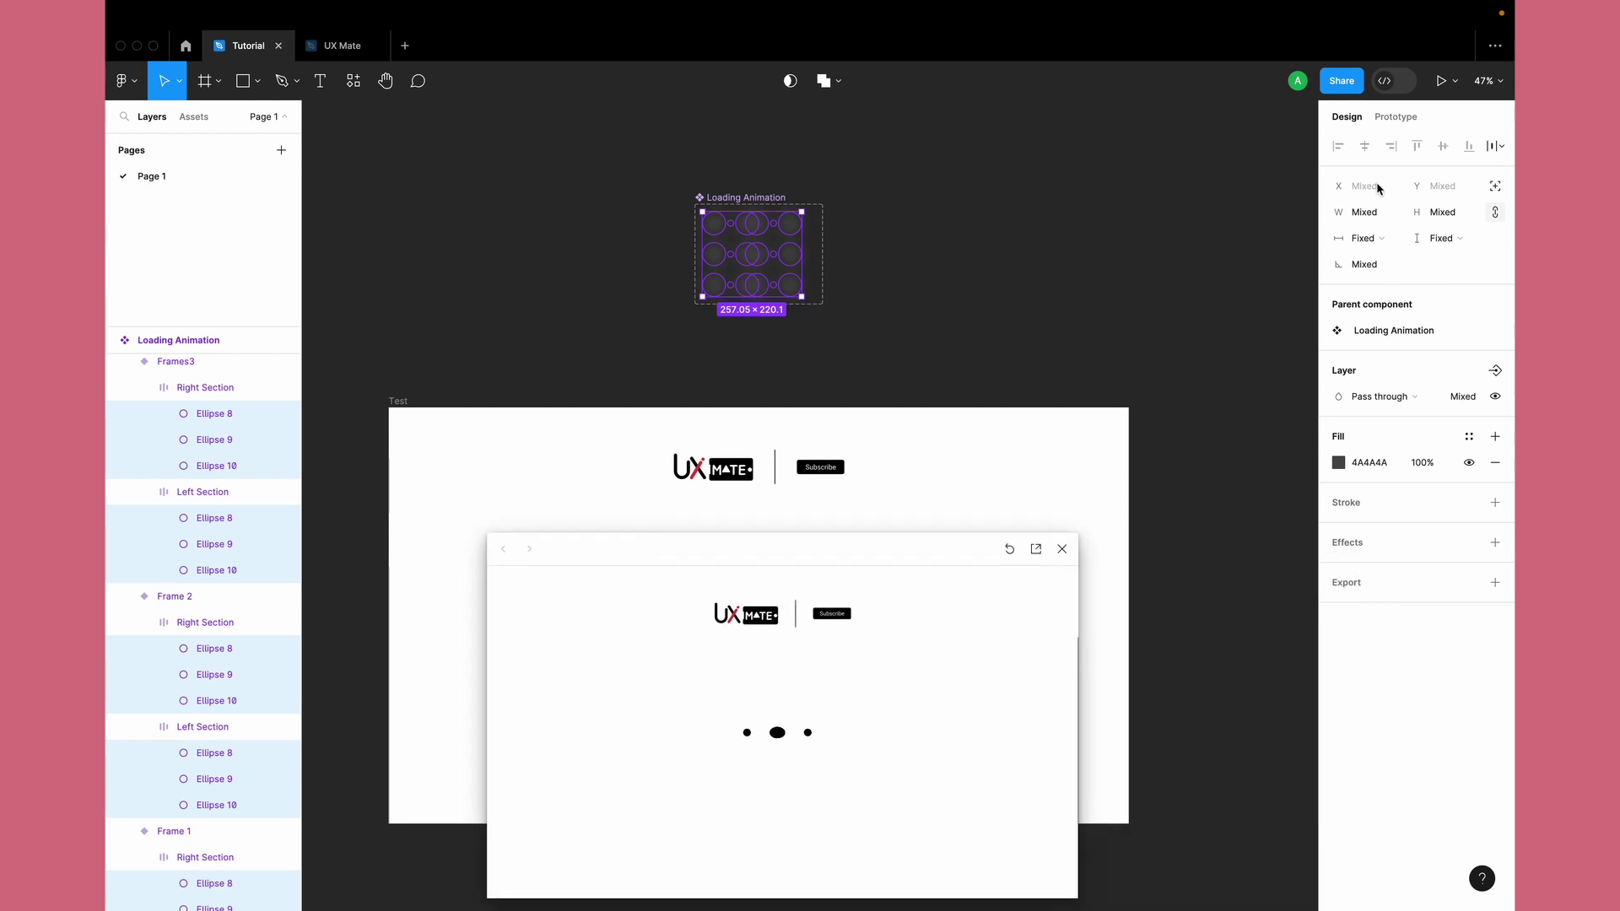
{"action": "left_click", "coordinate": [1375, 212]}
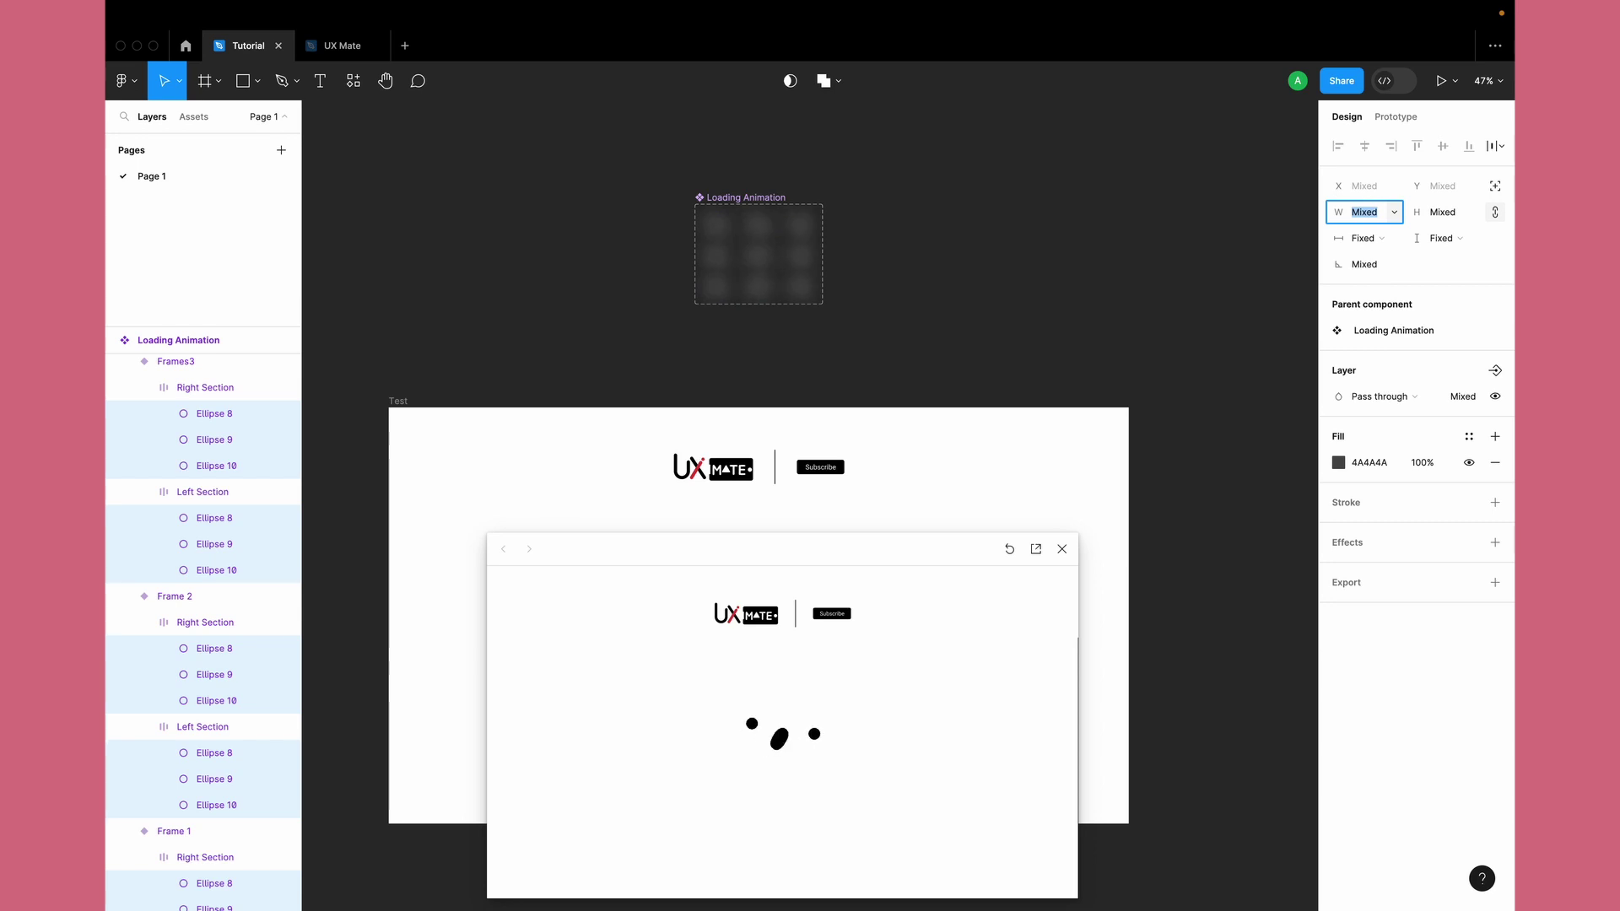
{"action": "left_click", "coordinate": [1451, 212]}
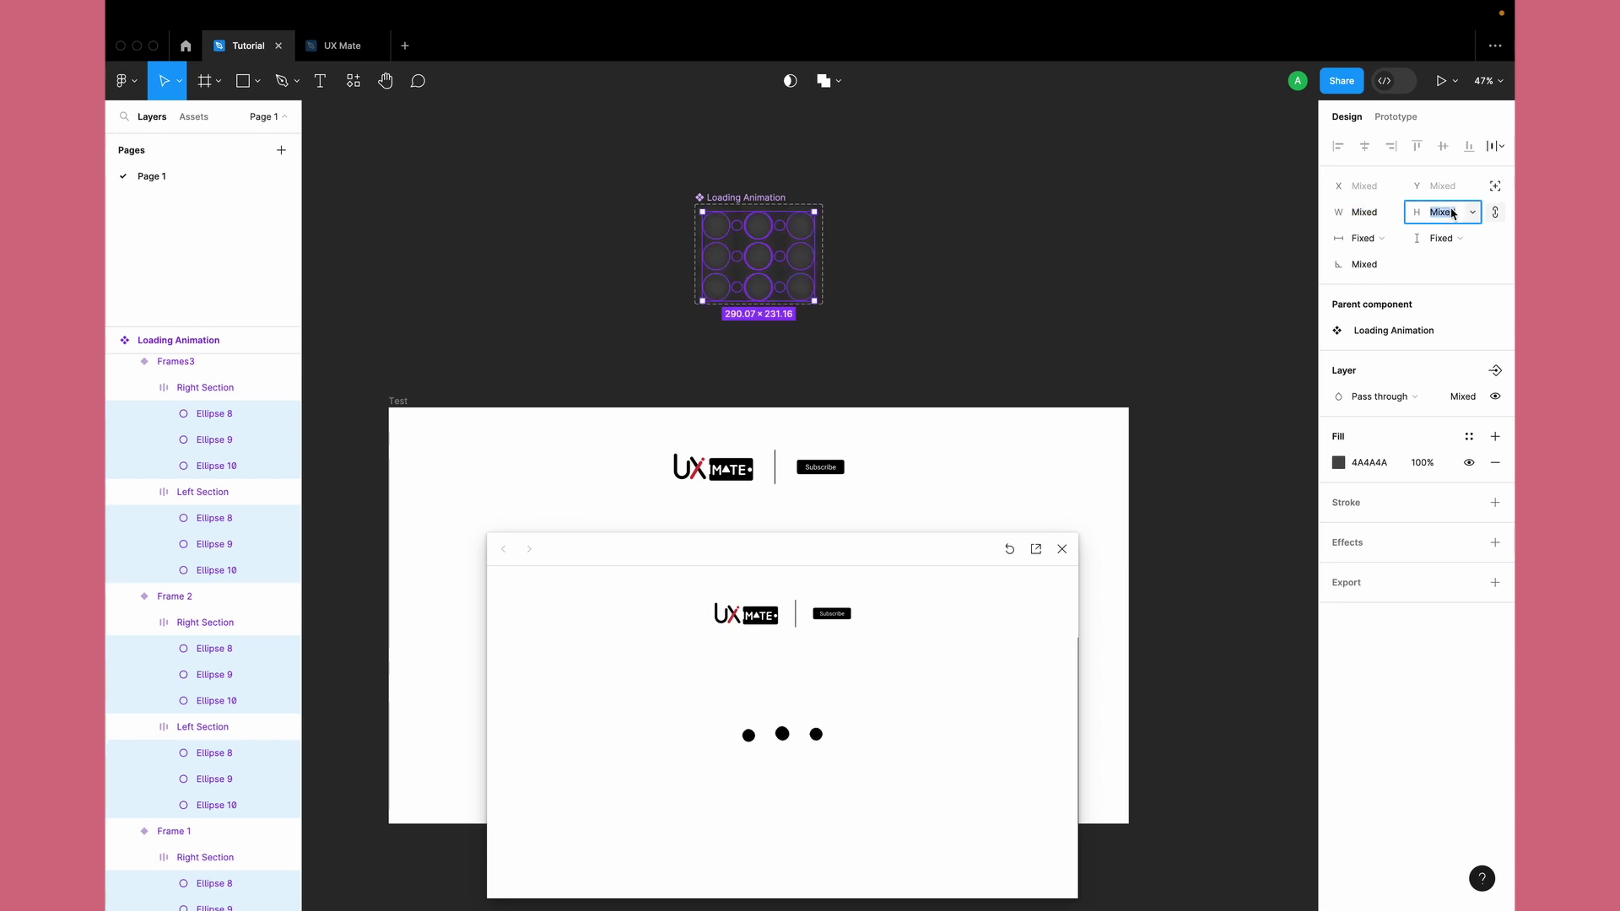
{"action": "key", "text": "Escape"}
{"action": "key", "text": "Escape"}
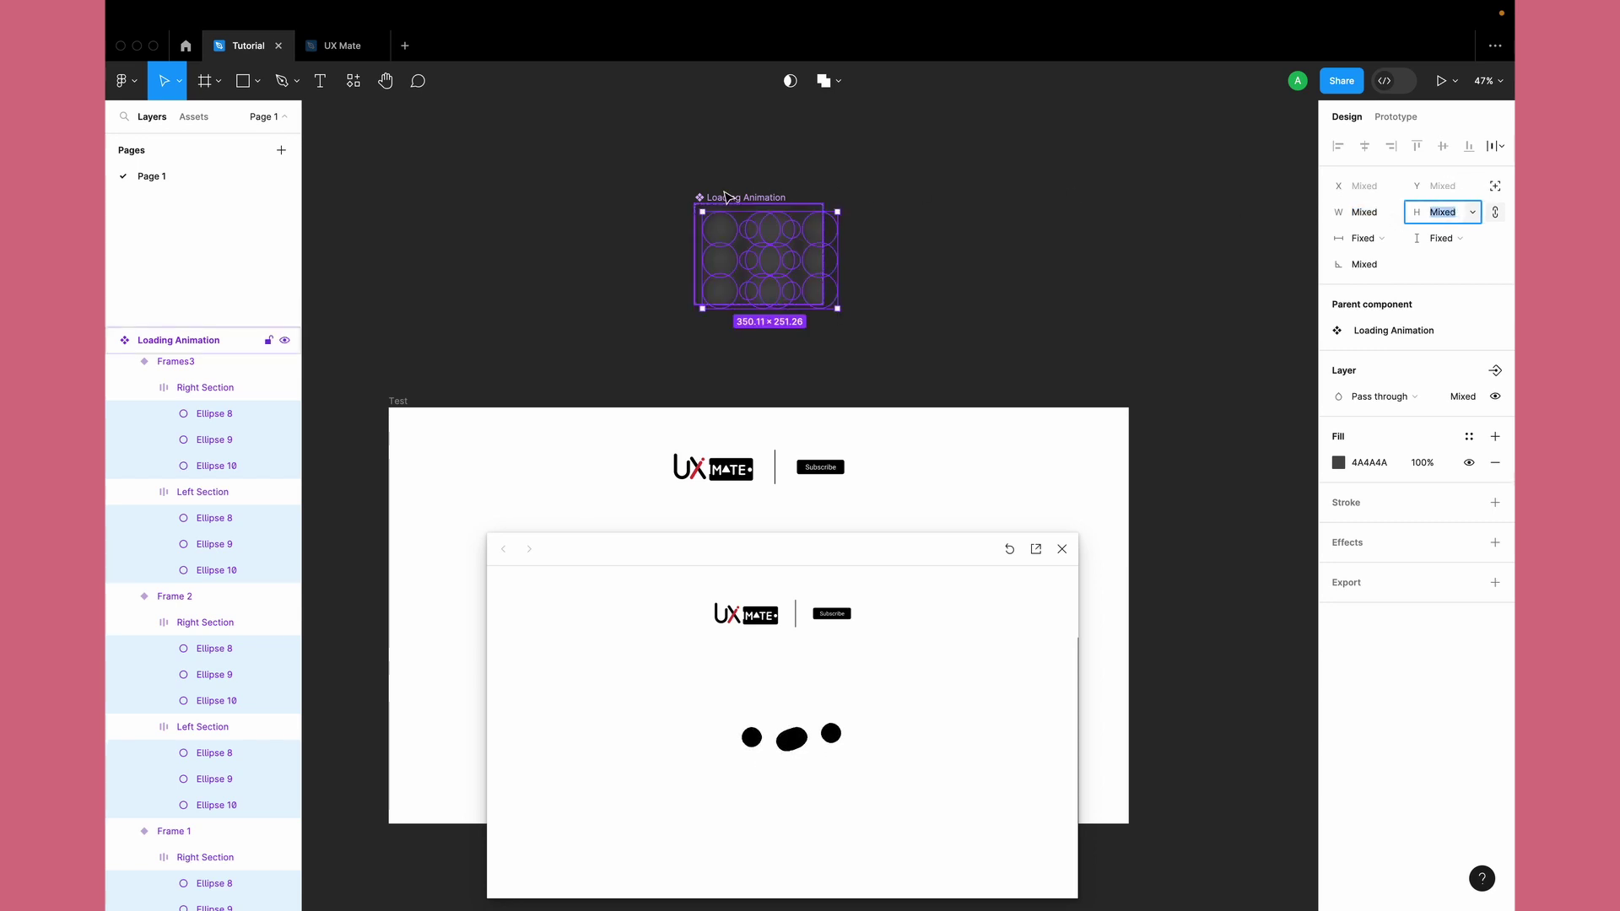
Step: Enlarge the Loading Animation component set to 500 by 404 and apply vertical auto layout to it
{"action": "left_click", "coordinate": [1339, 264]}
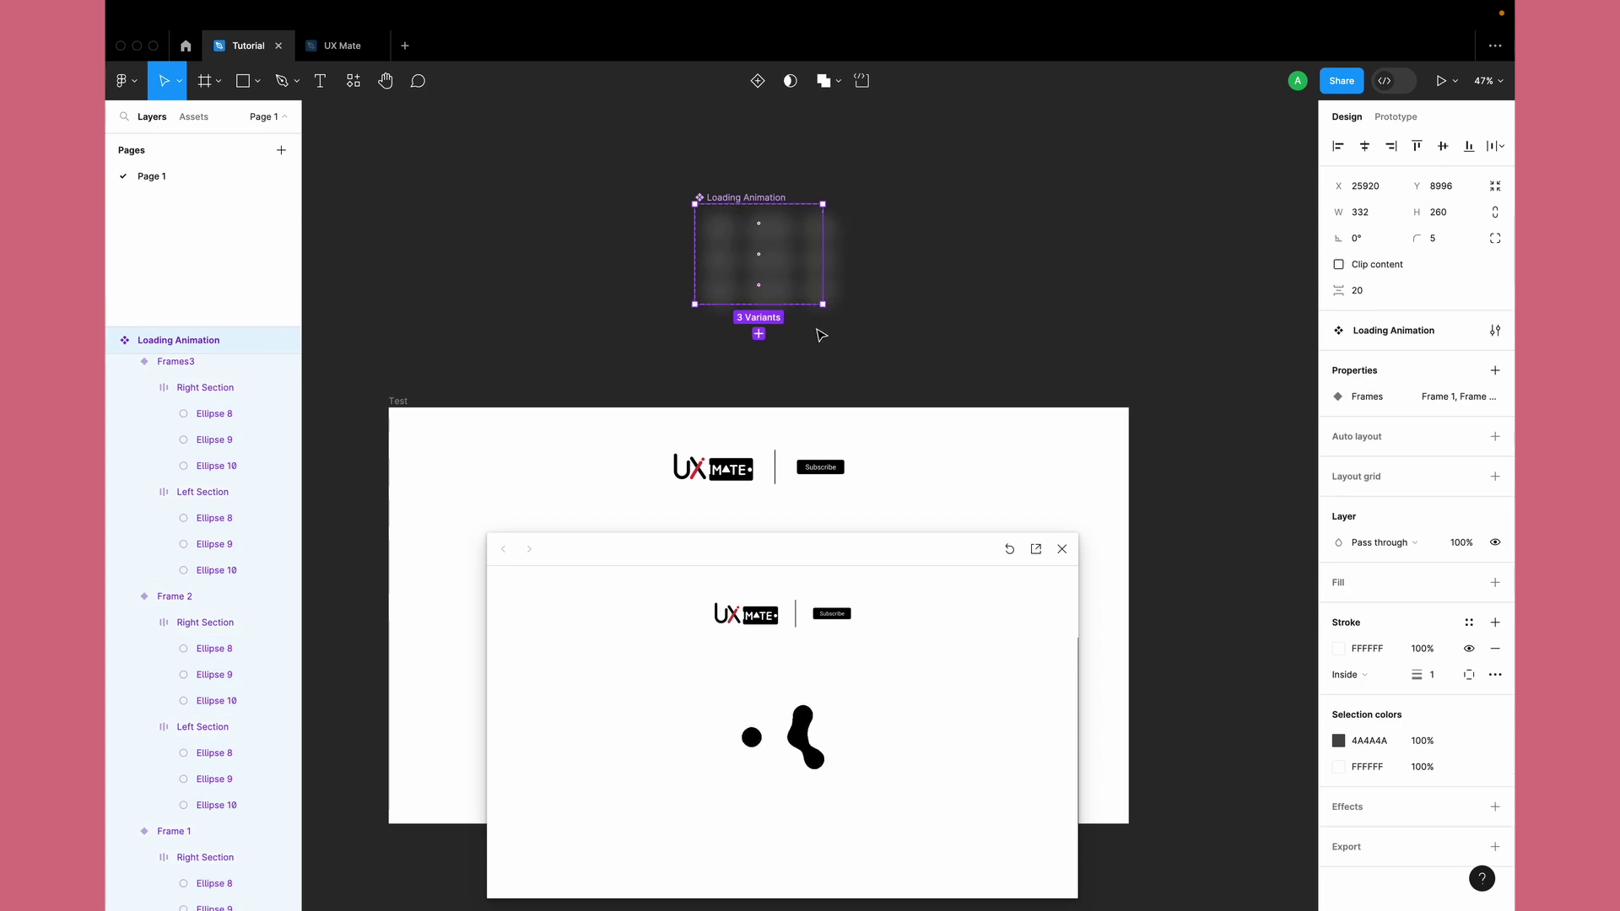
{"action": "left_click_drag", "start_coordinate": [829, 266], "coordinate": [887, 266]}
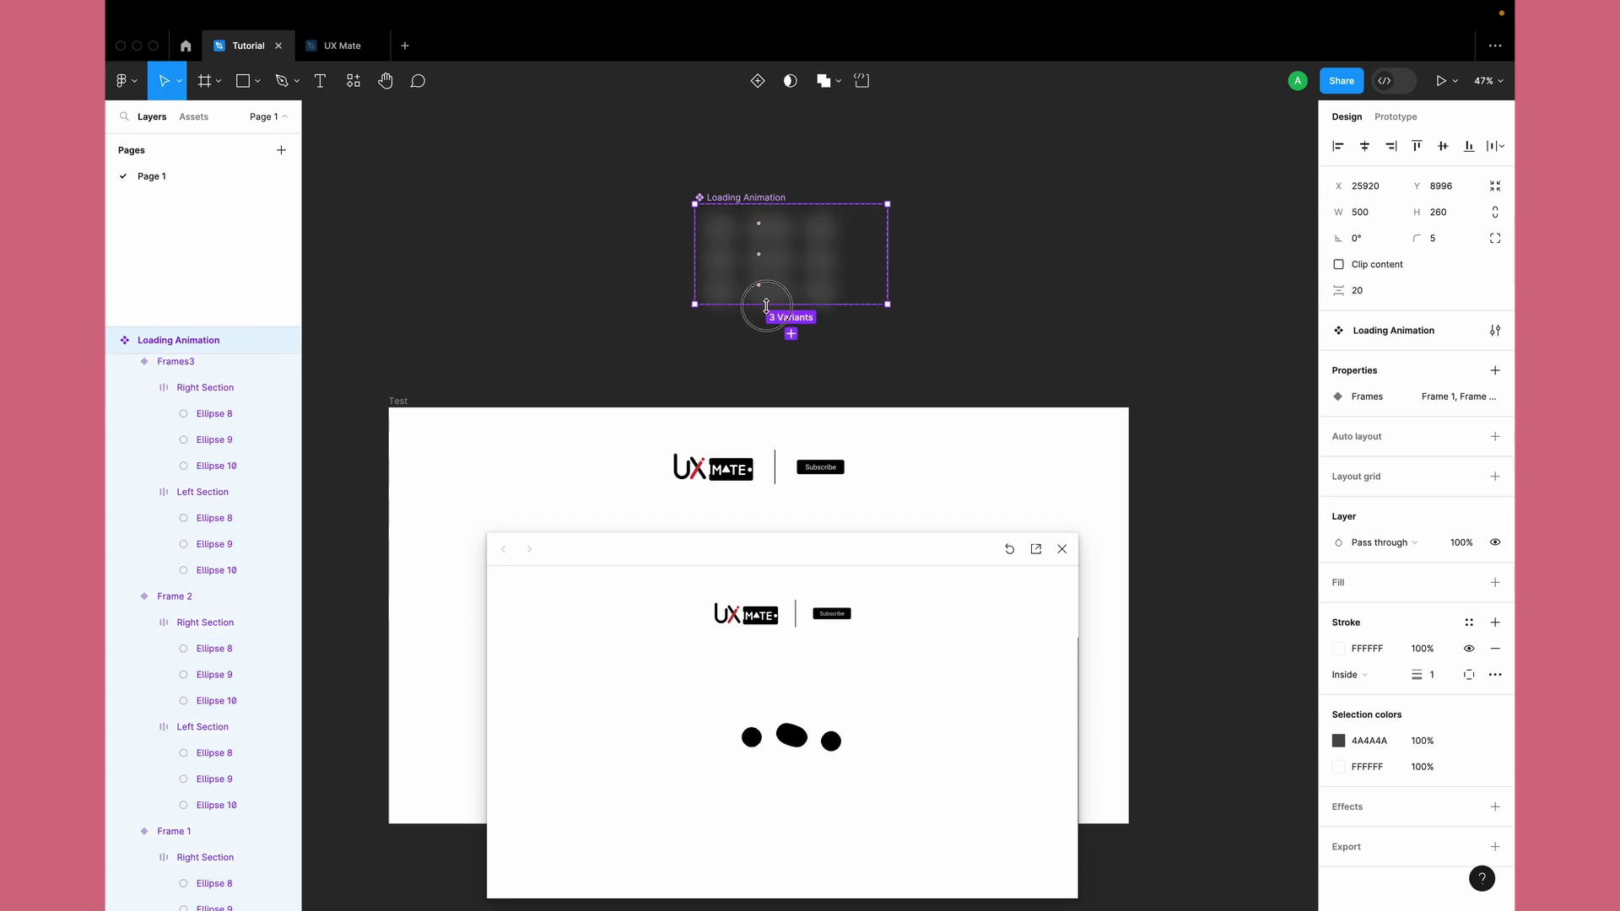
{"action": "left_click_drag", "start_coordinate": [768, 305], "coordinate": [767, 359]}
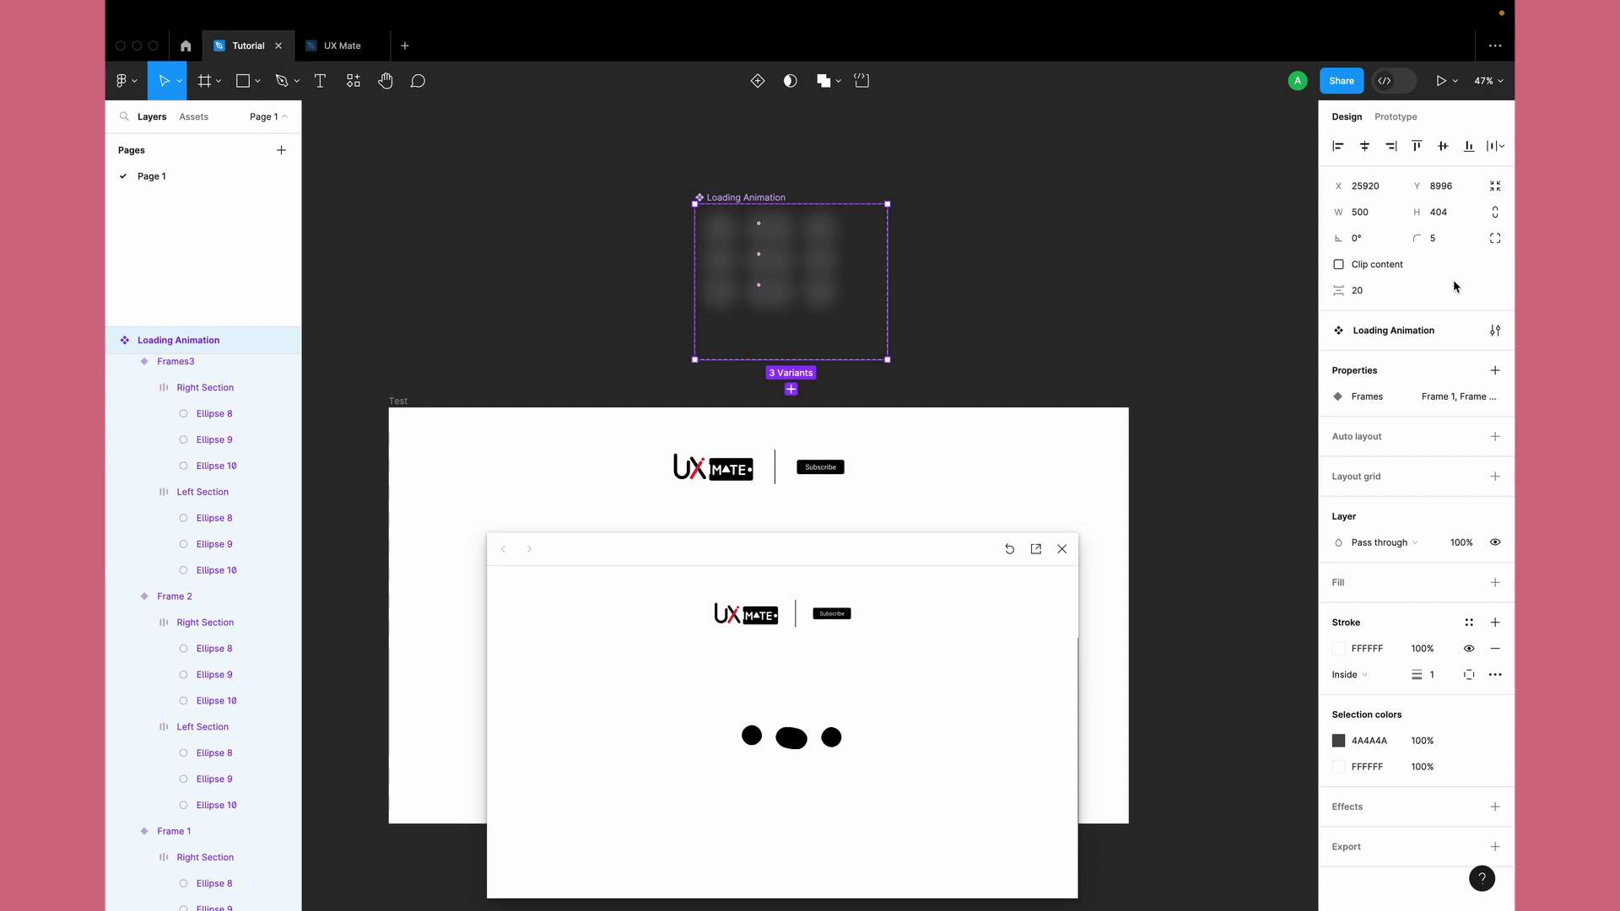
{"action": "left_click", "coordinate": [1495, 436]}
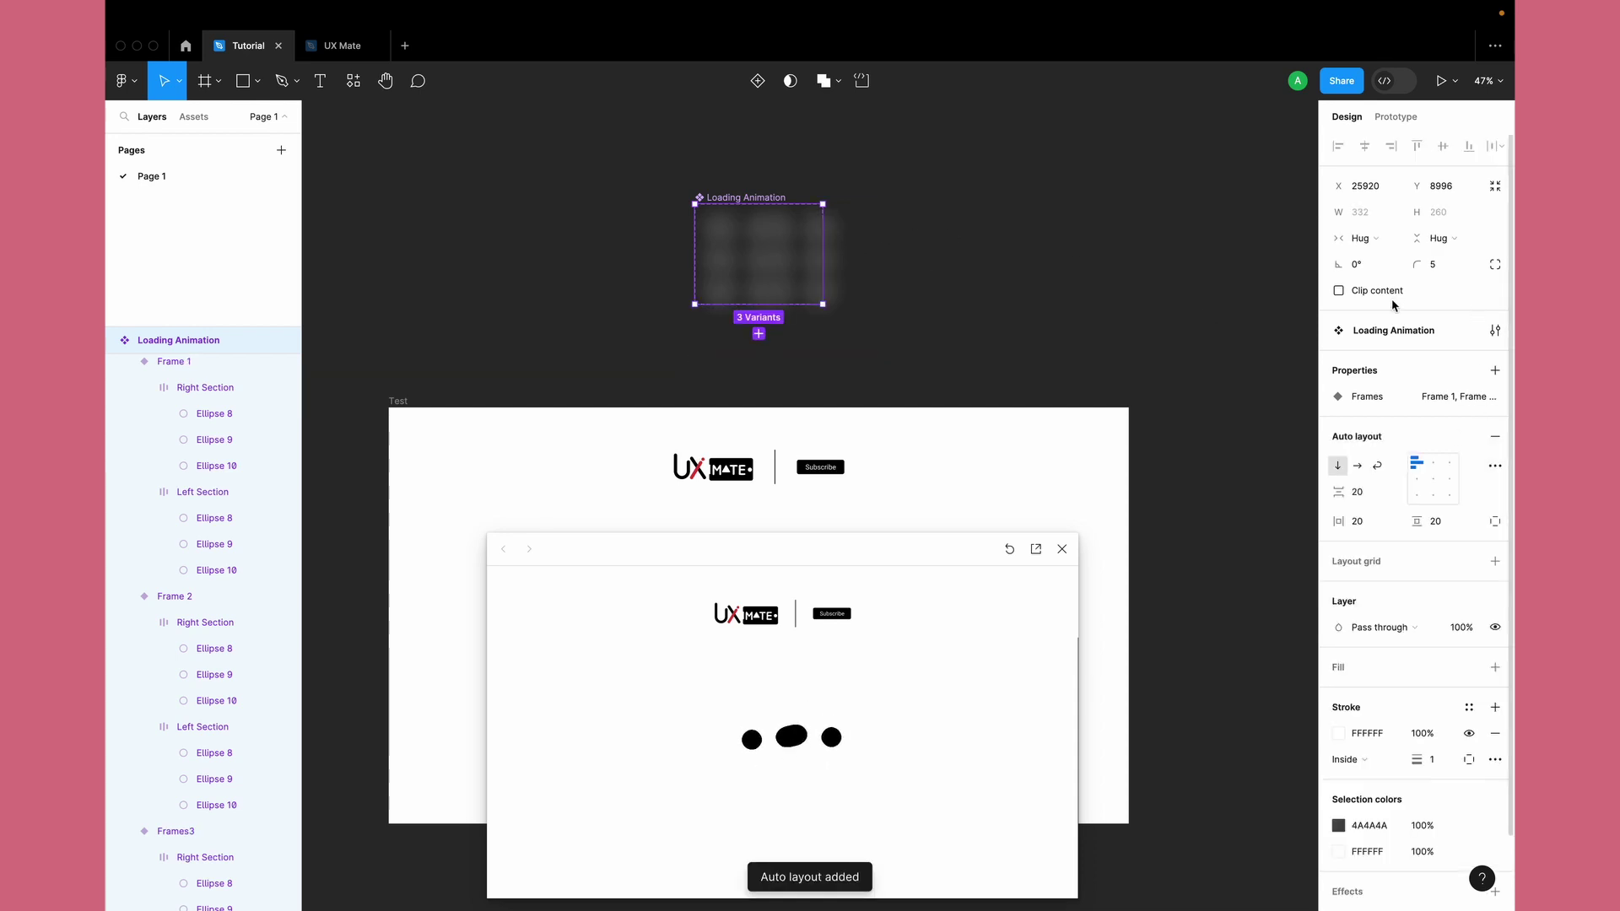
{"action": "left_click", "coordinate": [745, 228]}
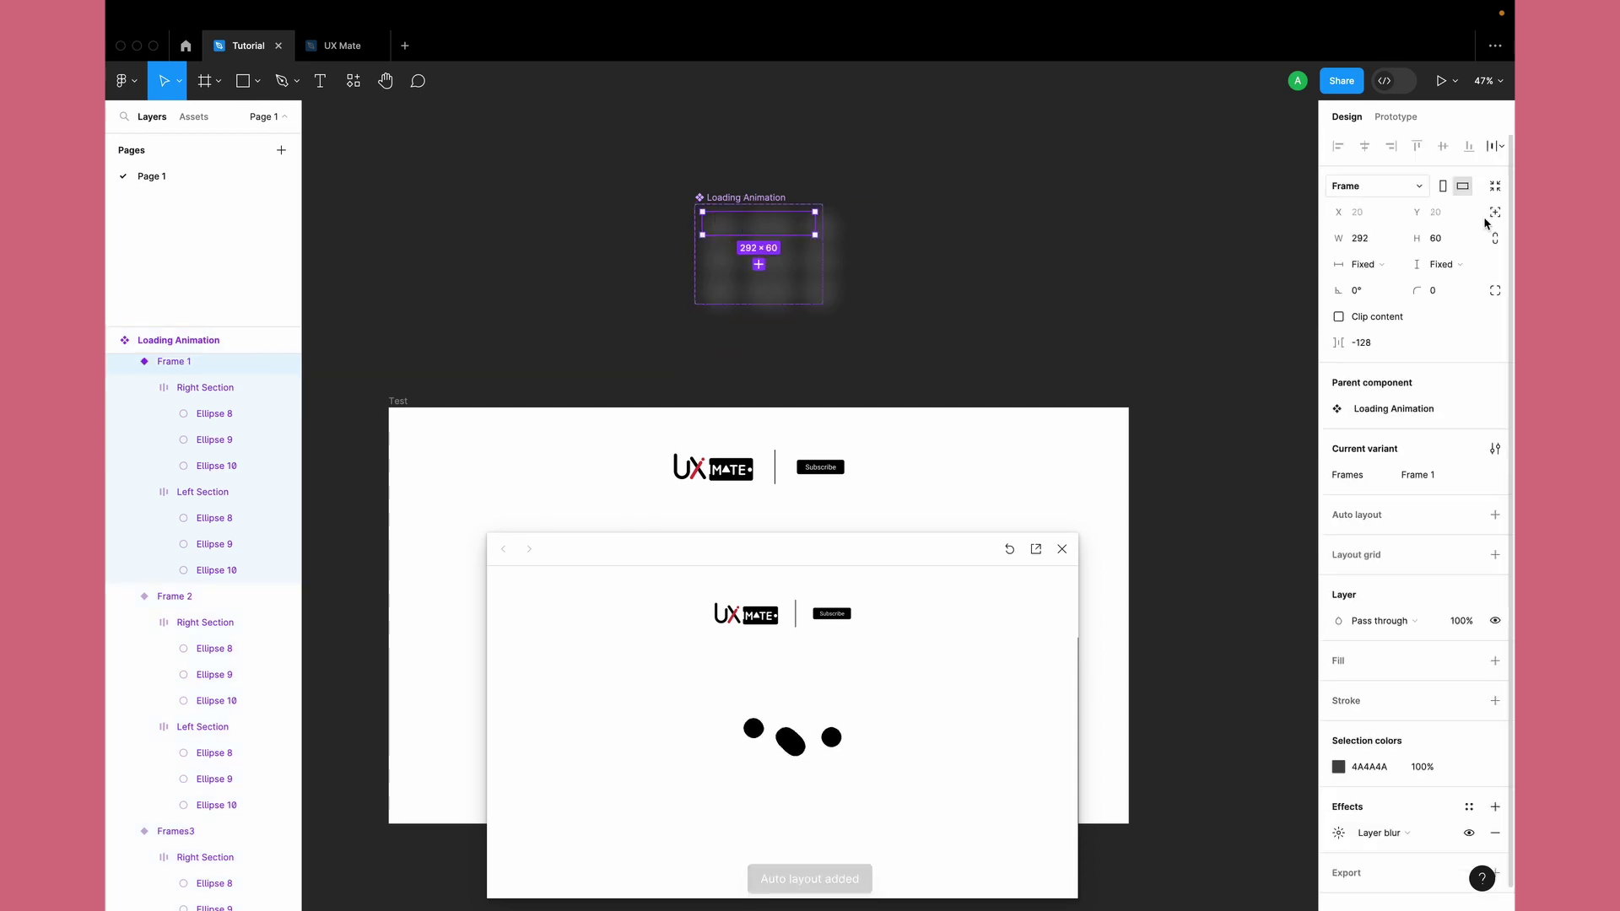
{"action": "left_click", "coordinate": [1388, 264]}
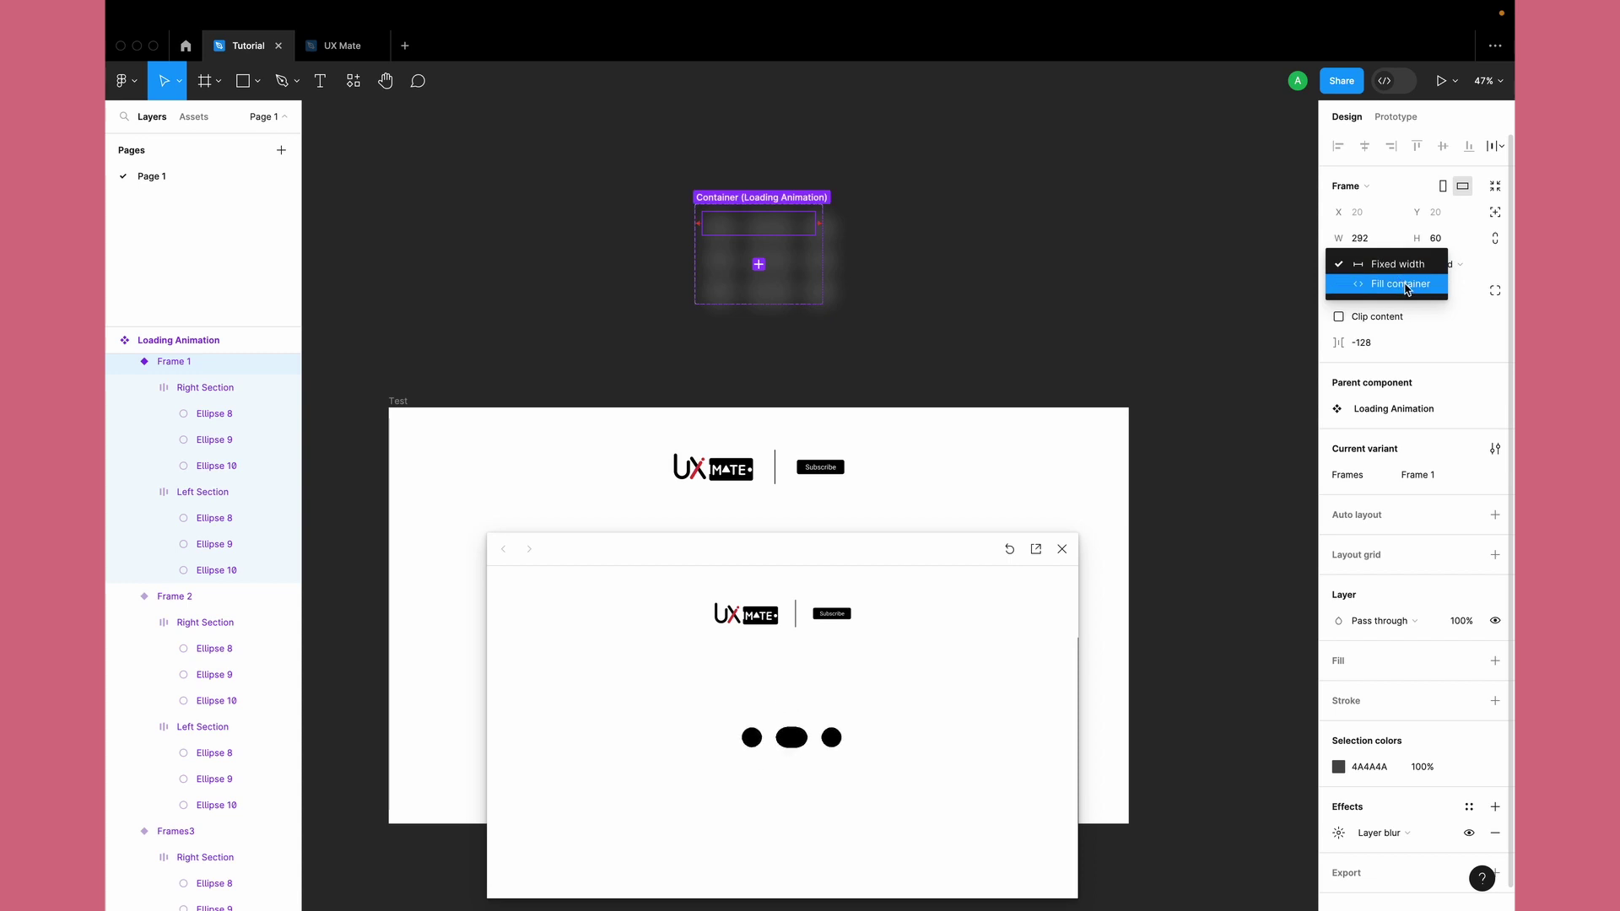
{"action": "left_click", "coordinate": [715, 215]}
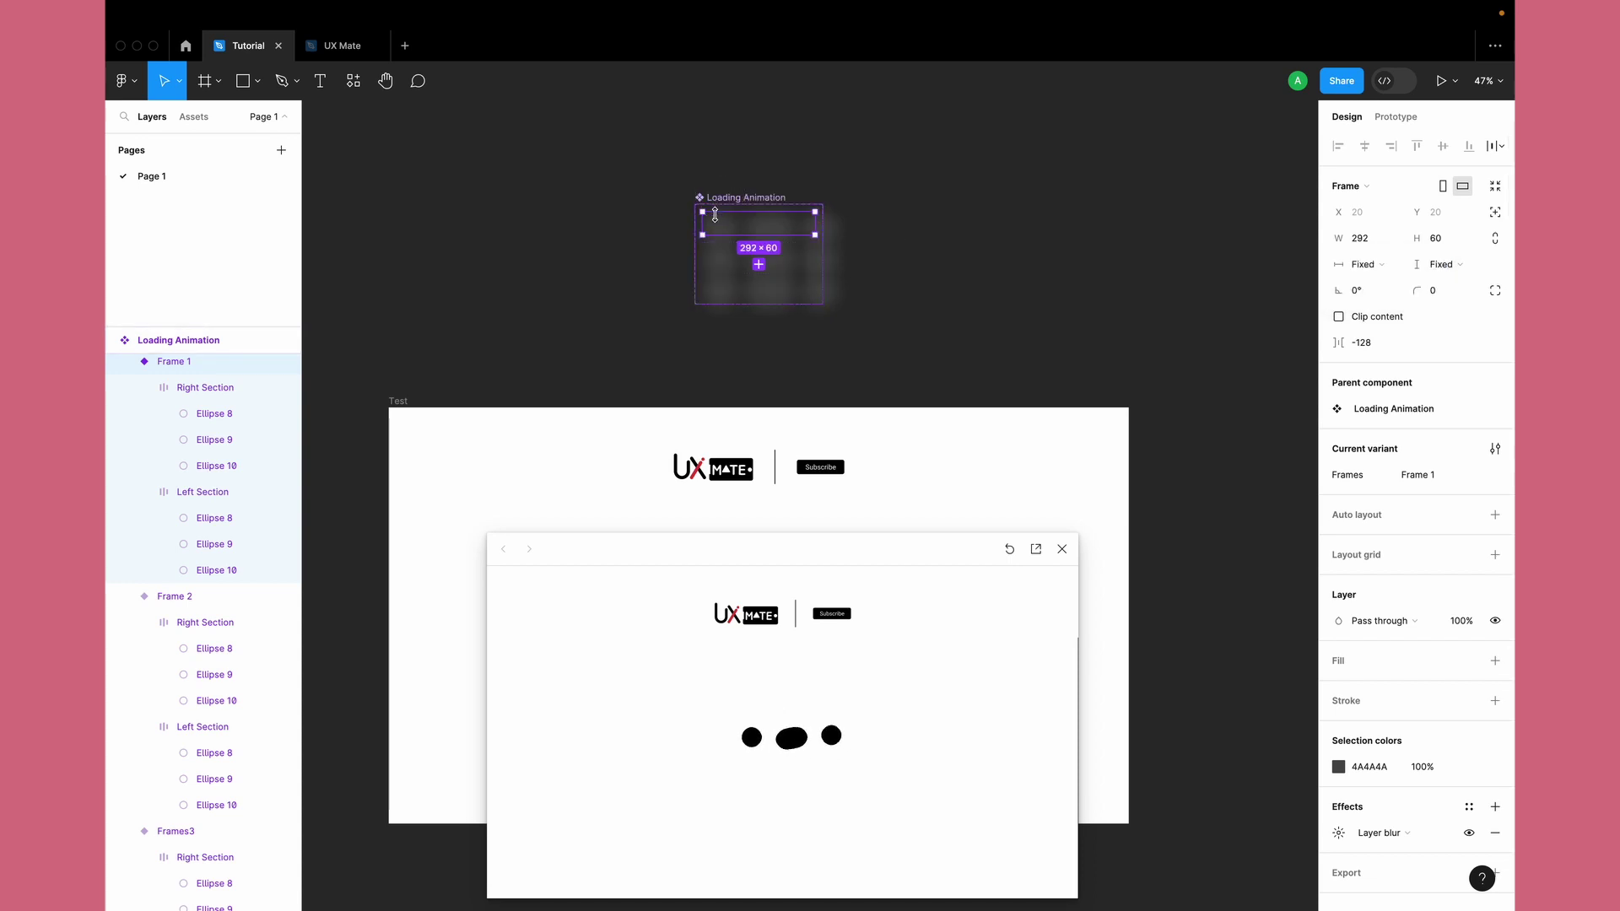
{"action": "left_click", "coordinate": [621, 321]}
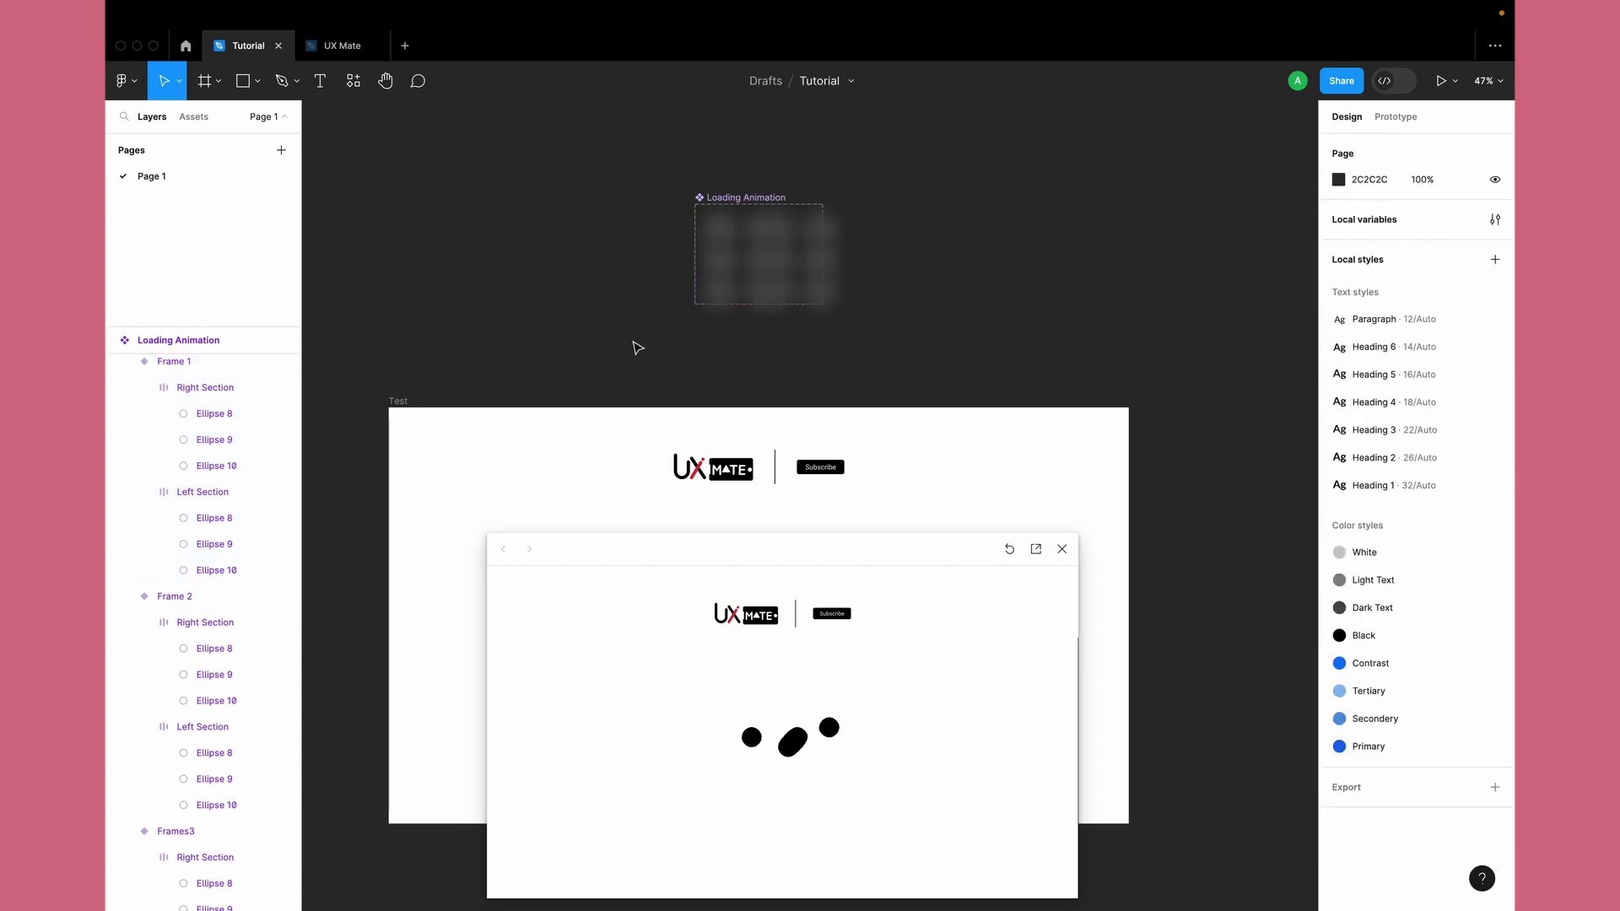
Step: Shift the Right Sections of Frame 1, Frame 2 and Frames3 together to the right, widening the spacing between the circles
{"action": "left_click_drag", "start_coordinate": [658, 565], "coordinate": [660, 452]}
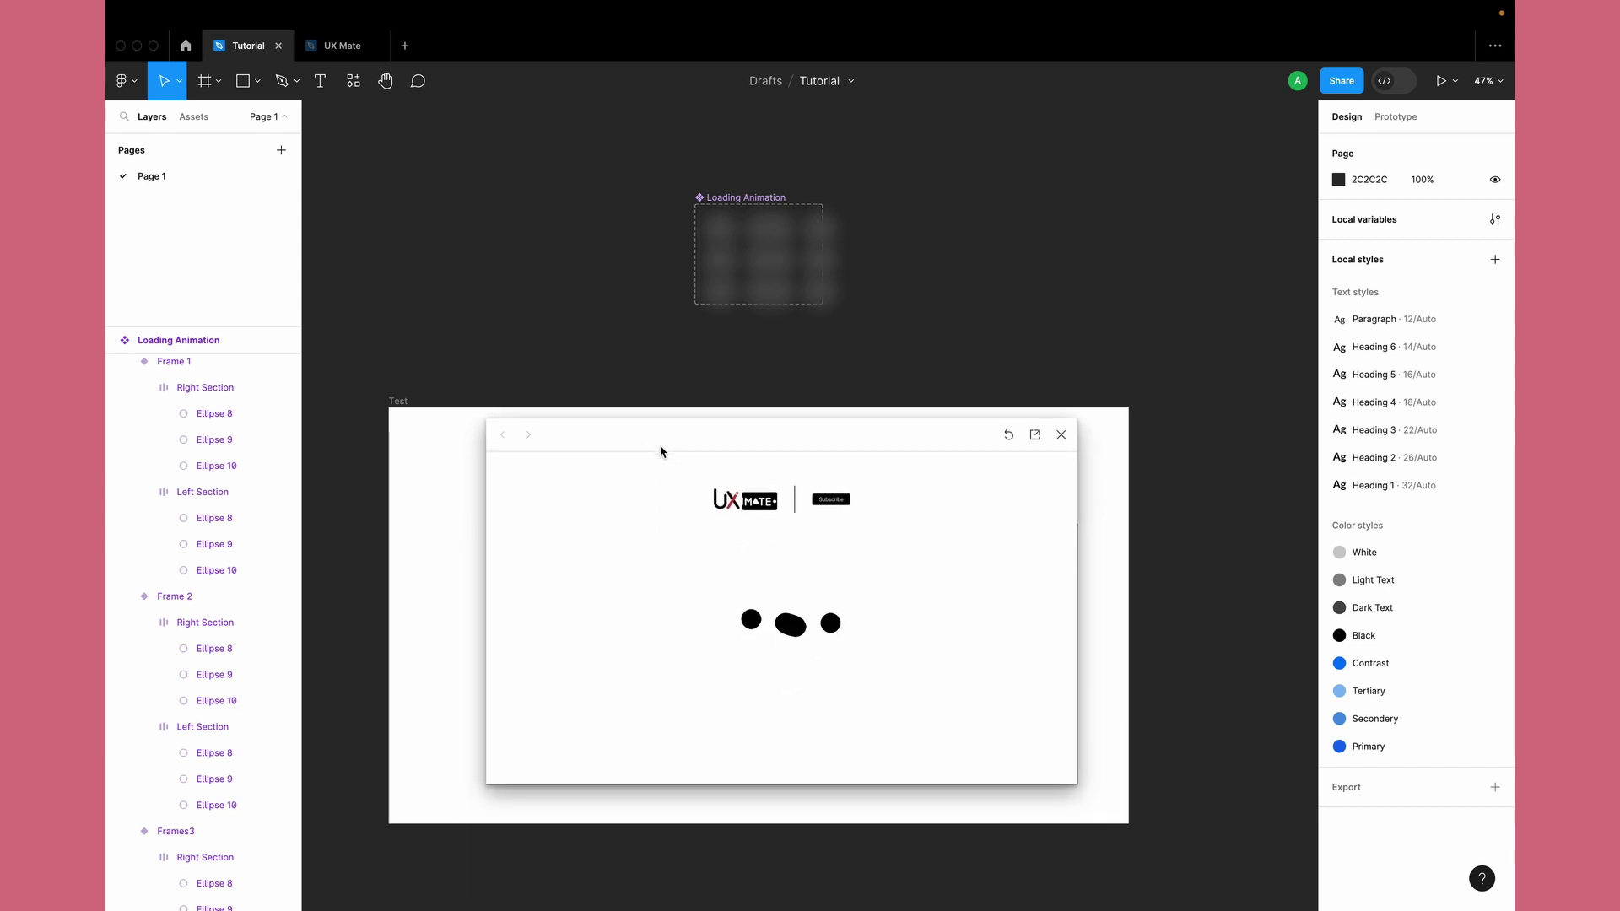
{"action": "left_click", "coordinate": [767, 226]}
{"action": "scroll", "coordinate": [768, 228], "scroll_direction": "up", "scroll_amount": 5}
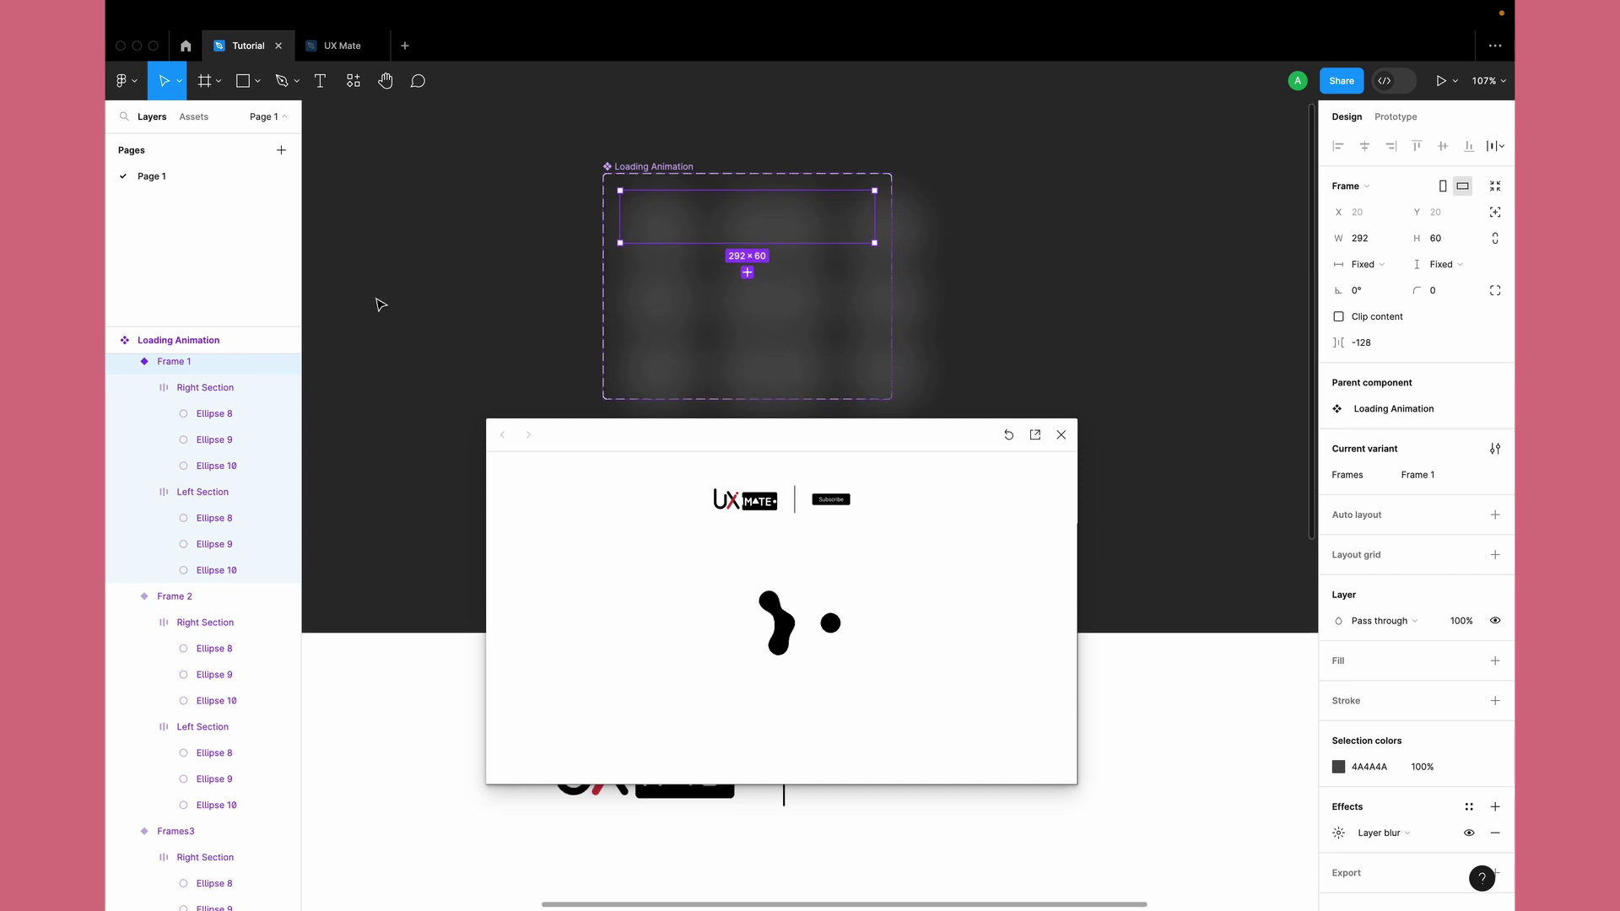
{"action": "left_click", "coordinate": [201, 389]}
{"action": "left_click", "coordinate": [205, 623], "text": "shift"}
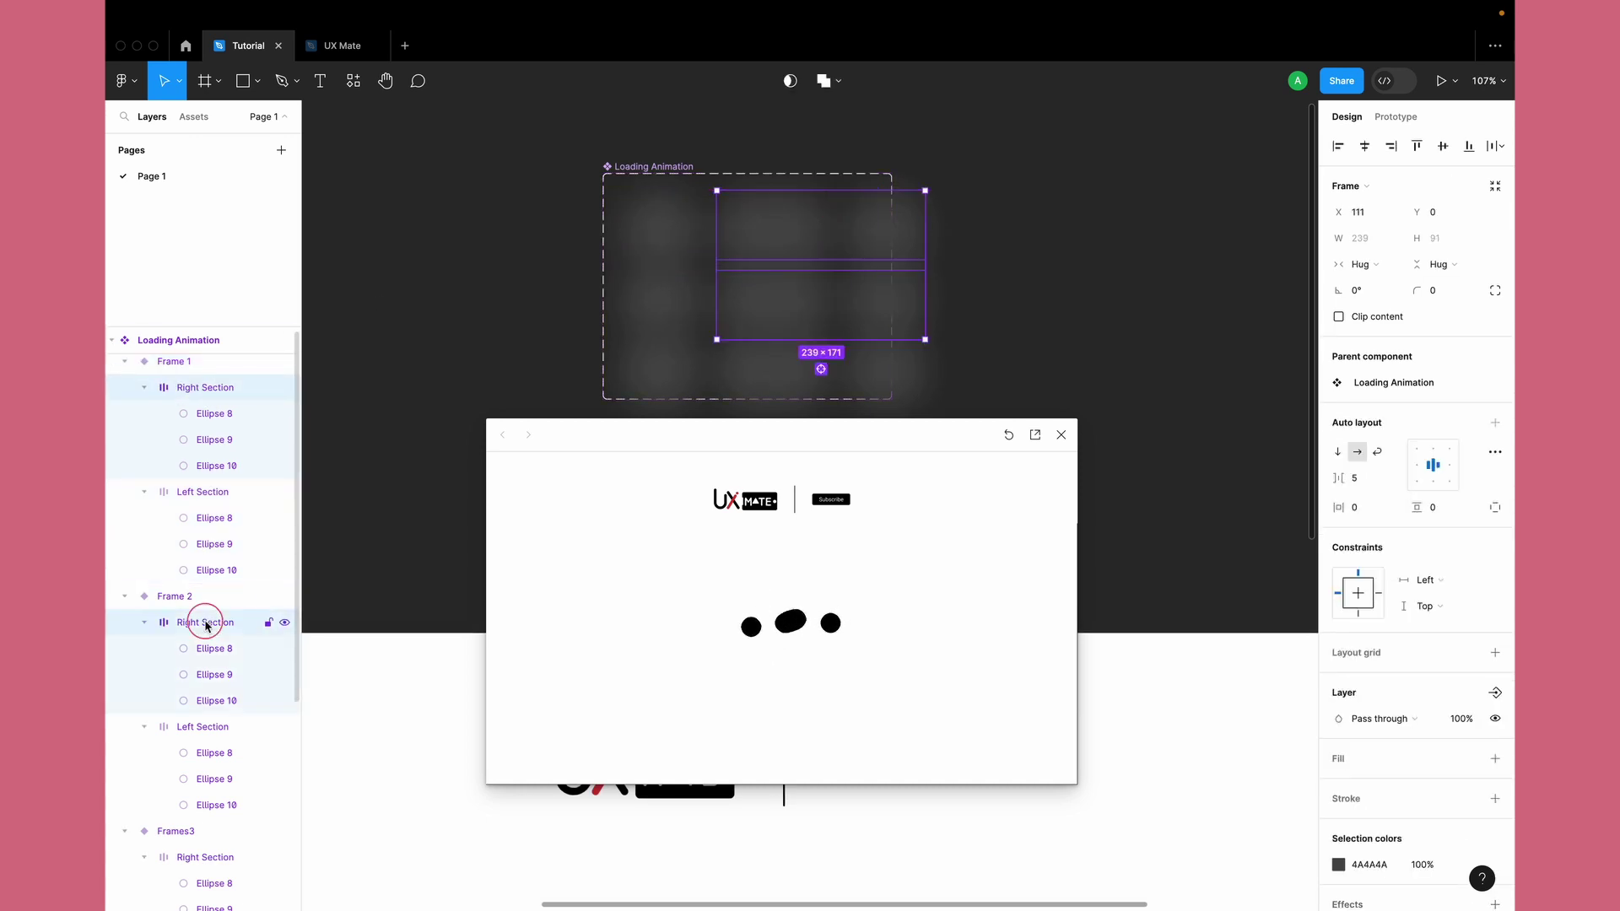
{"action": "scroll", "coordinate": [205, 624], "scroll_direction": "down", "scroll_amount": 2}
{"action": "left_click", "coordinate": [216, 753], "text": "shift"}
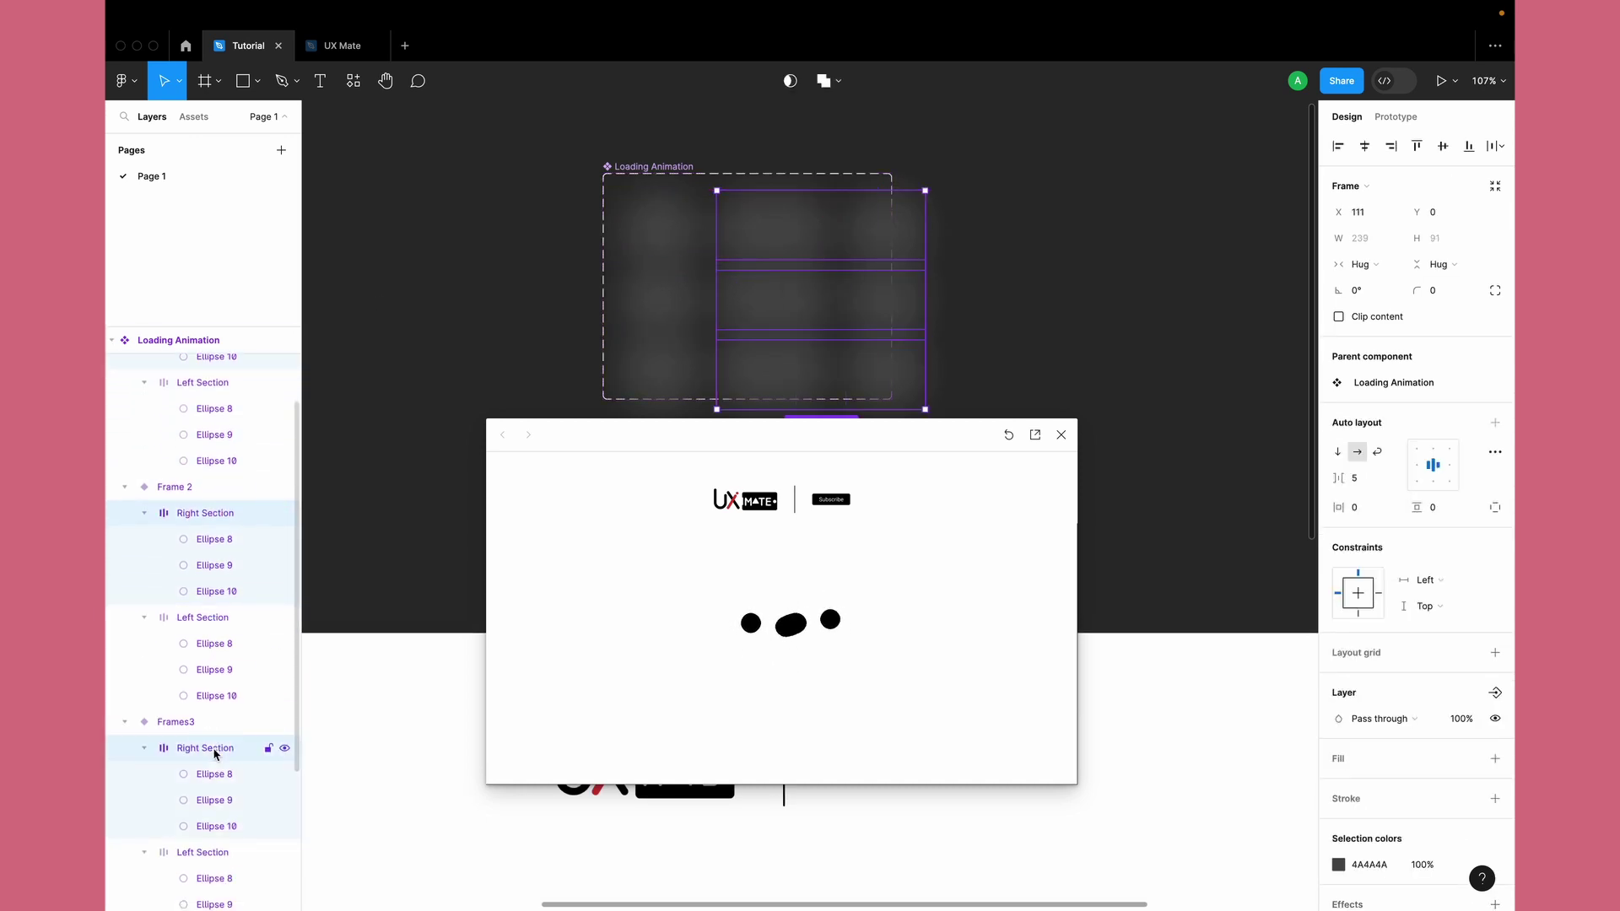
{"action": "key", "text": "alt+w"}
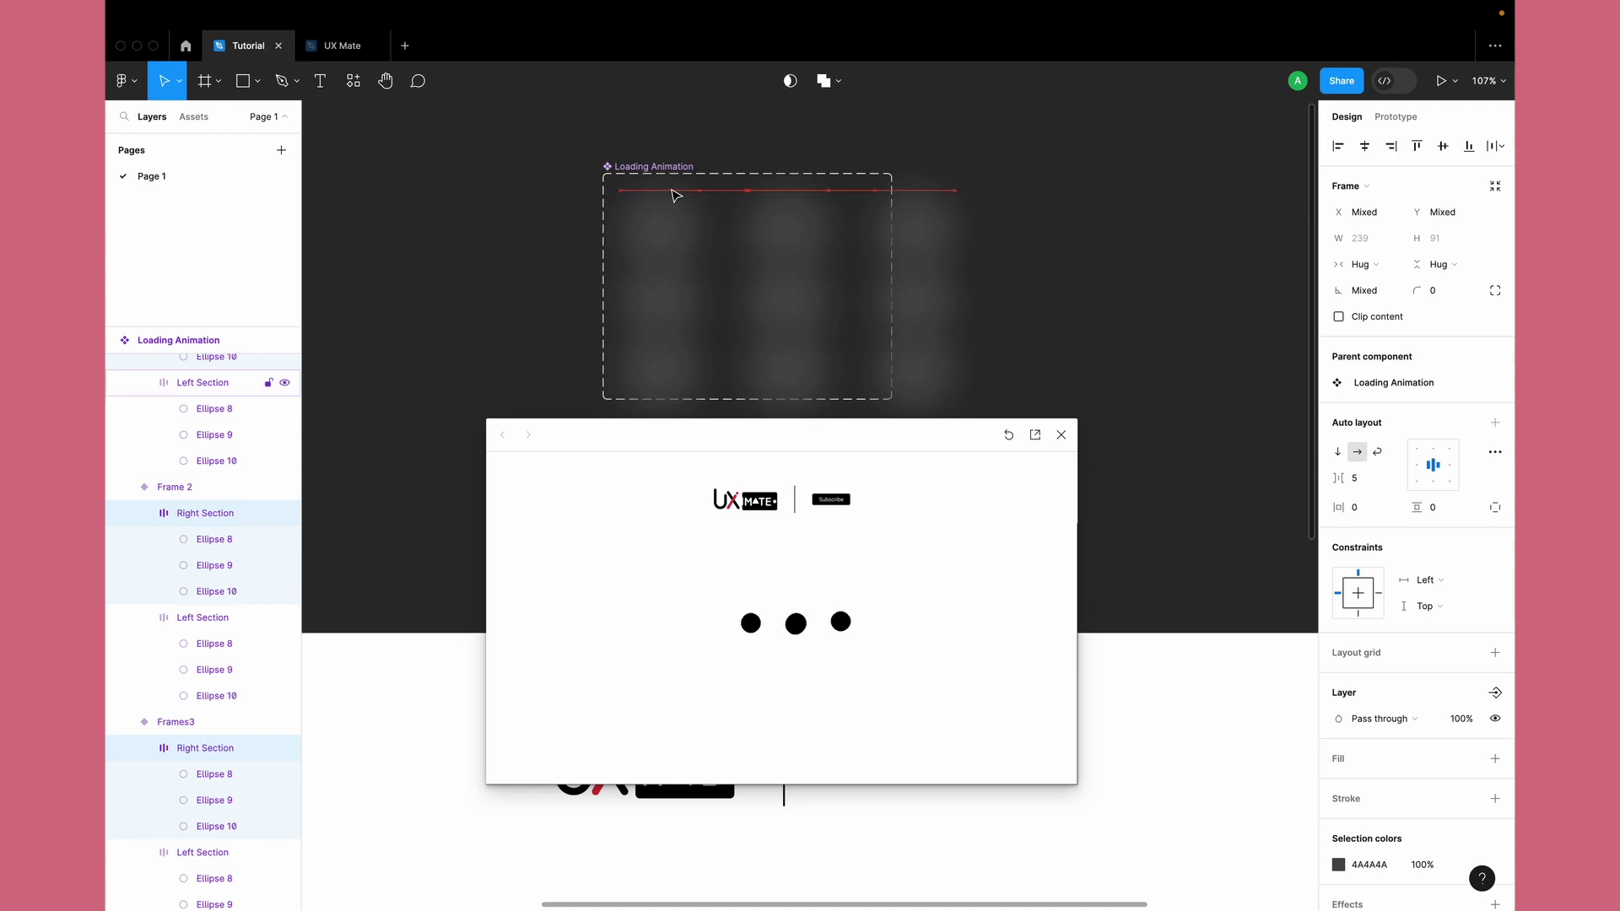
Step: Switch to the prototype settings, close the preview window and bring the Test frame into view on the canvas
{"action": "key", "text": "shift+e"}
{"action": "key", "text": "shift+1"}
{"action": "scroll", "coordinate": [207, 860], "scroll_direction": "up", "scroll_amount": 3}
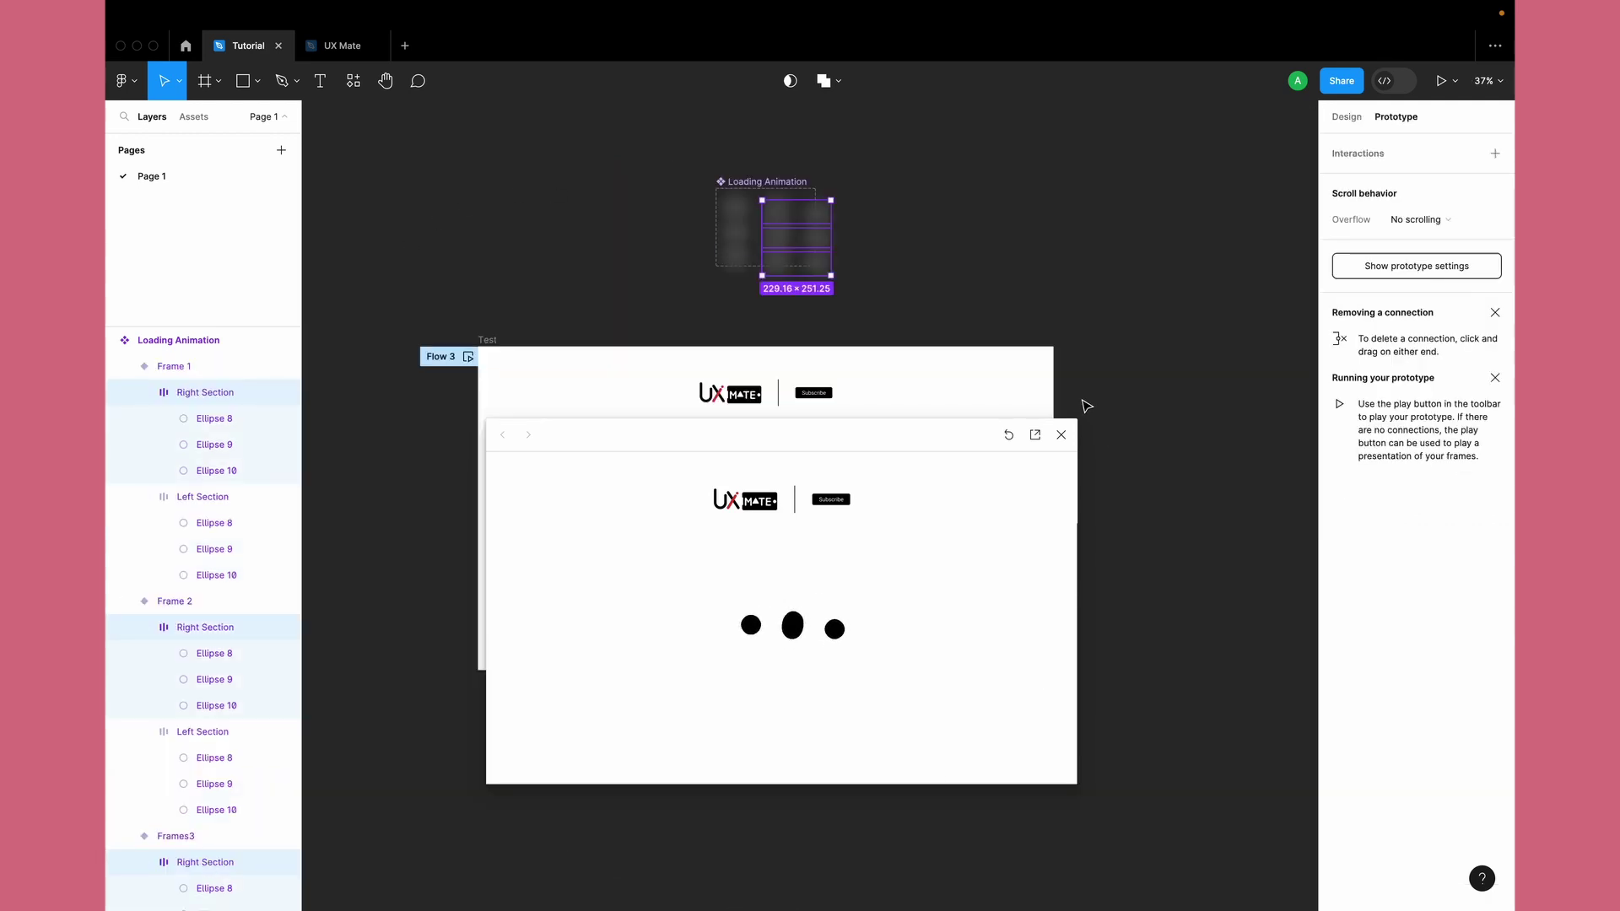
{"action": "left_click", "coordinate": [1060, 434]}
{"action": "scroll", "coordinate": [807, 680], "scroll_direction": "up", "scroll_amount": 5}
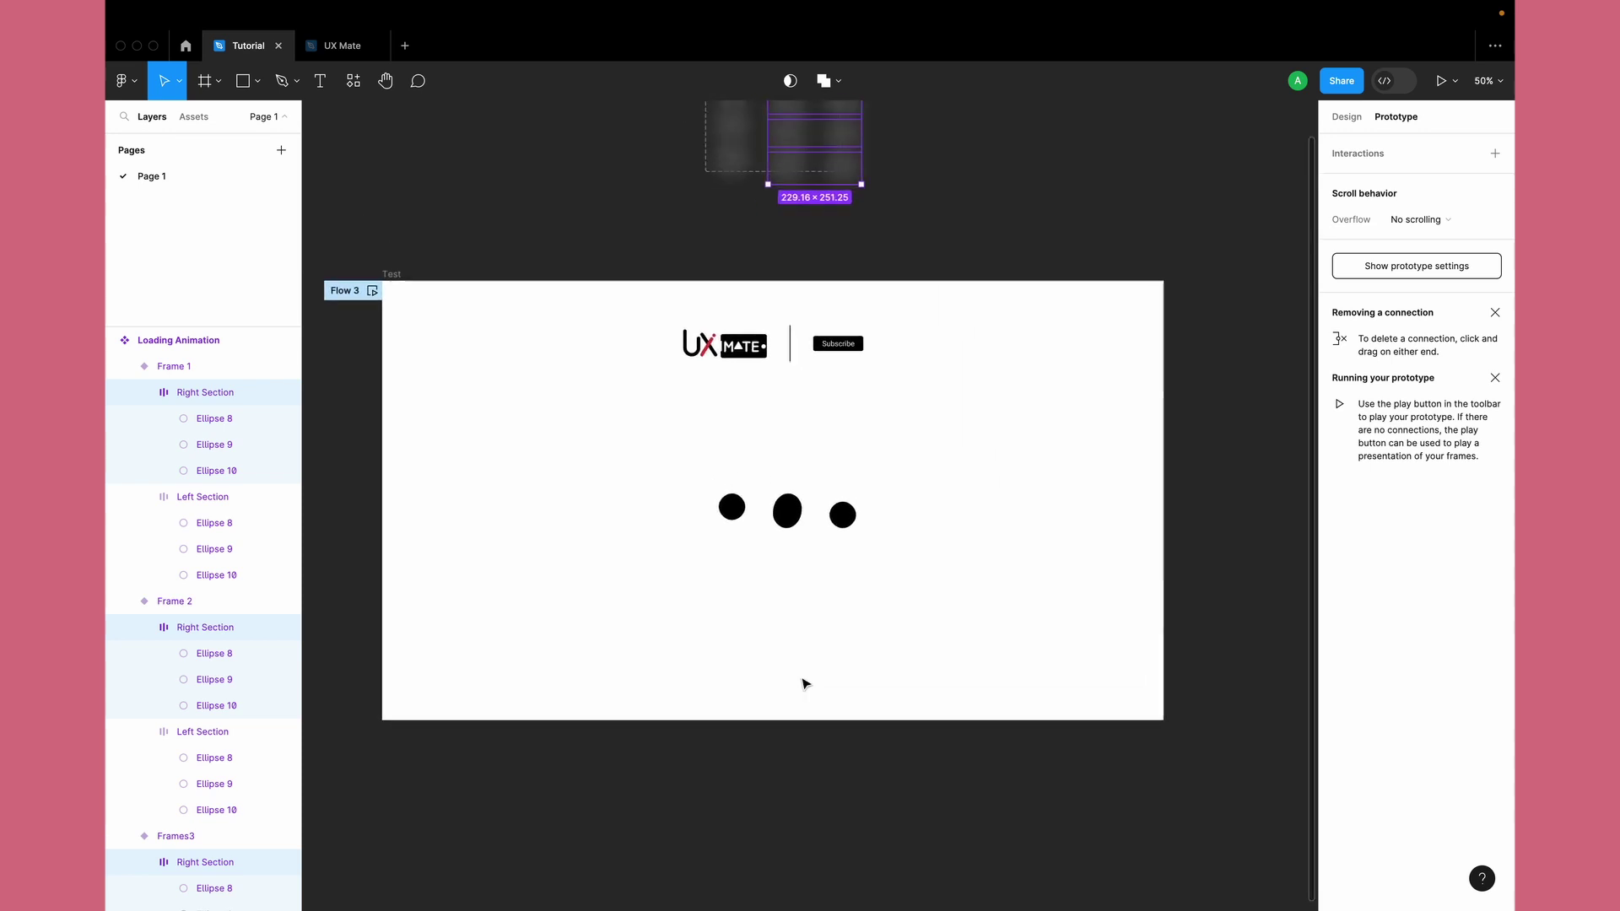
{"action": "left_click", "coordinate": [638, 329]}
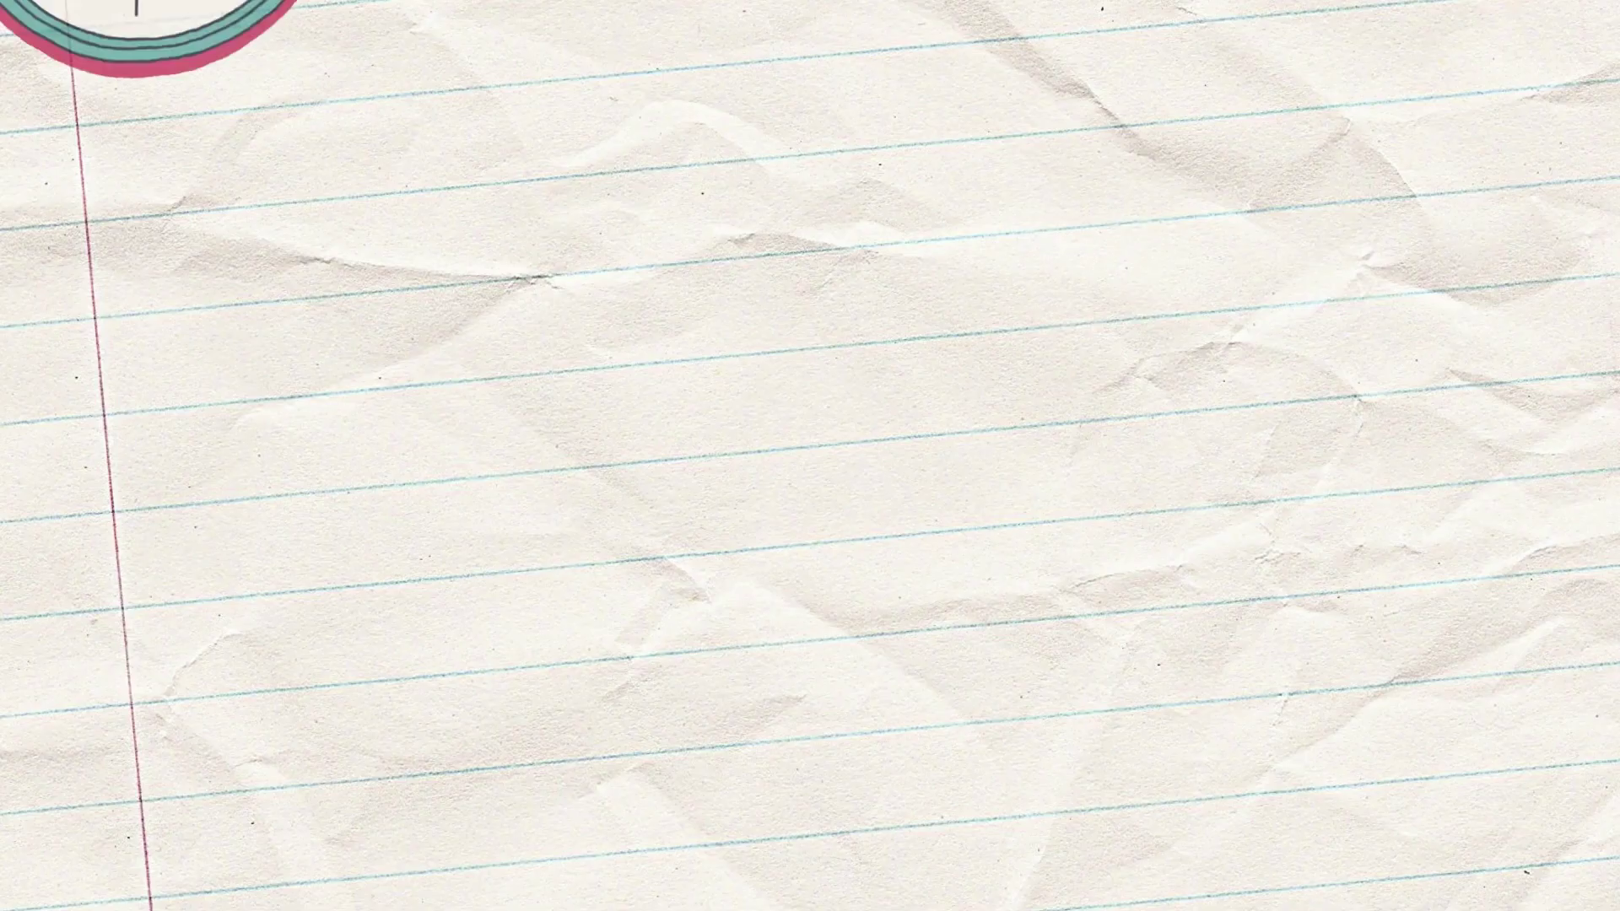